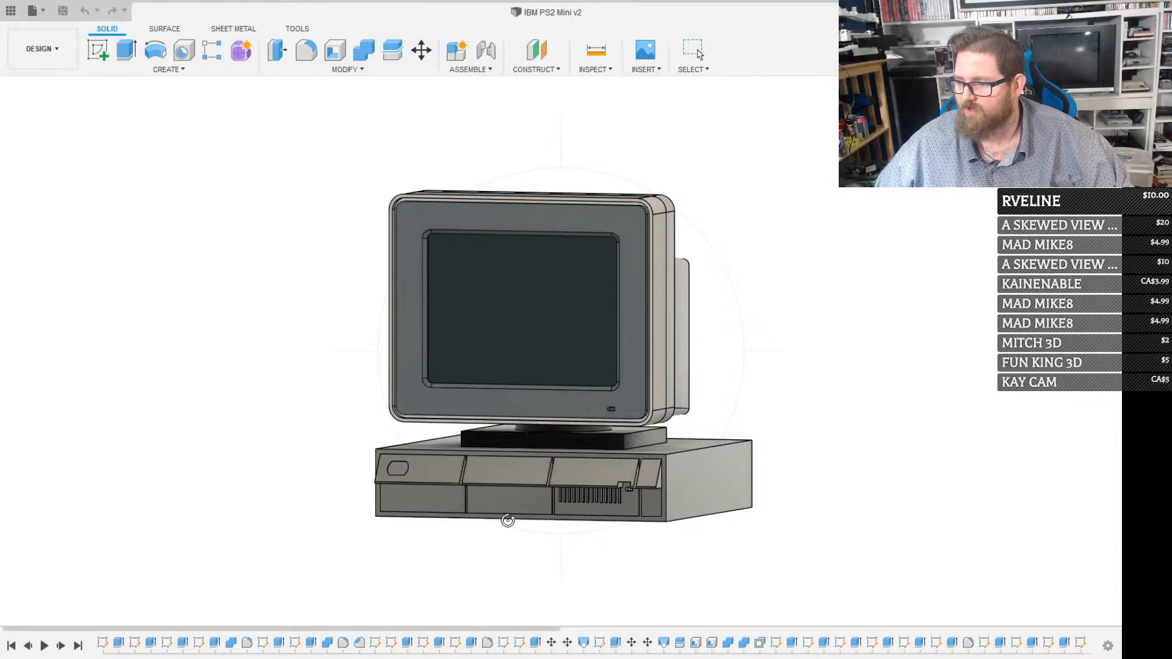
Examine the IBM PS2 Mini model from several sides, including a close look at the base unit's front panels and vents
drag(507, 519, 603, 424)
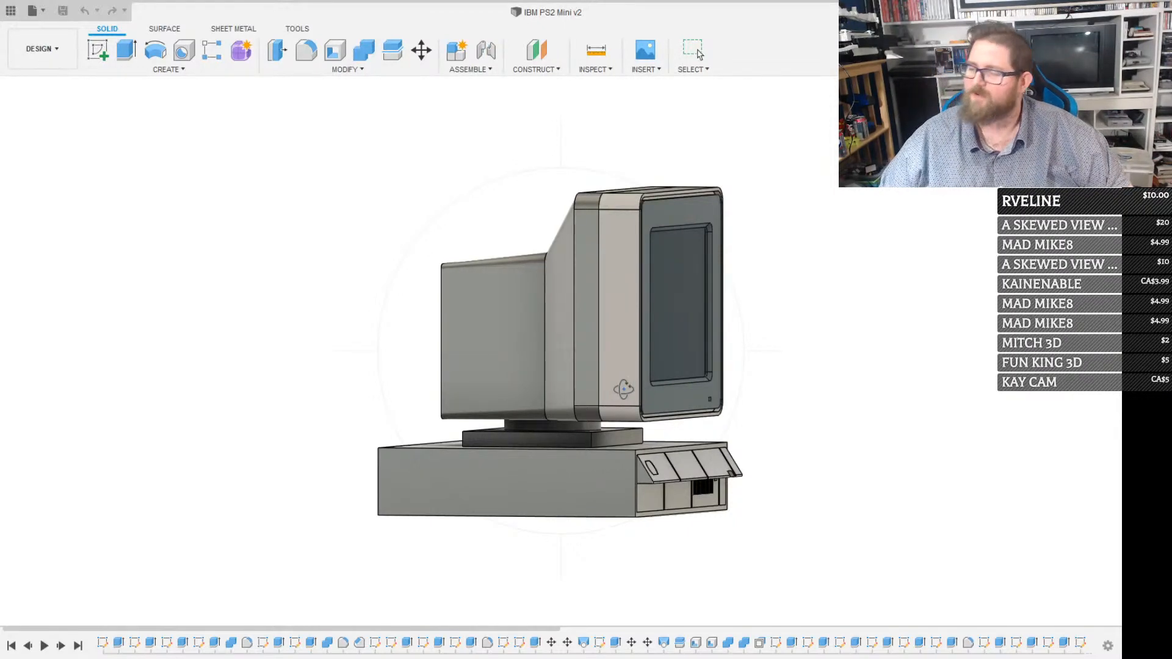
drag(566, 415, 530, 437)
scroll(513, 437, up, 3)
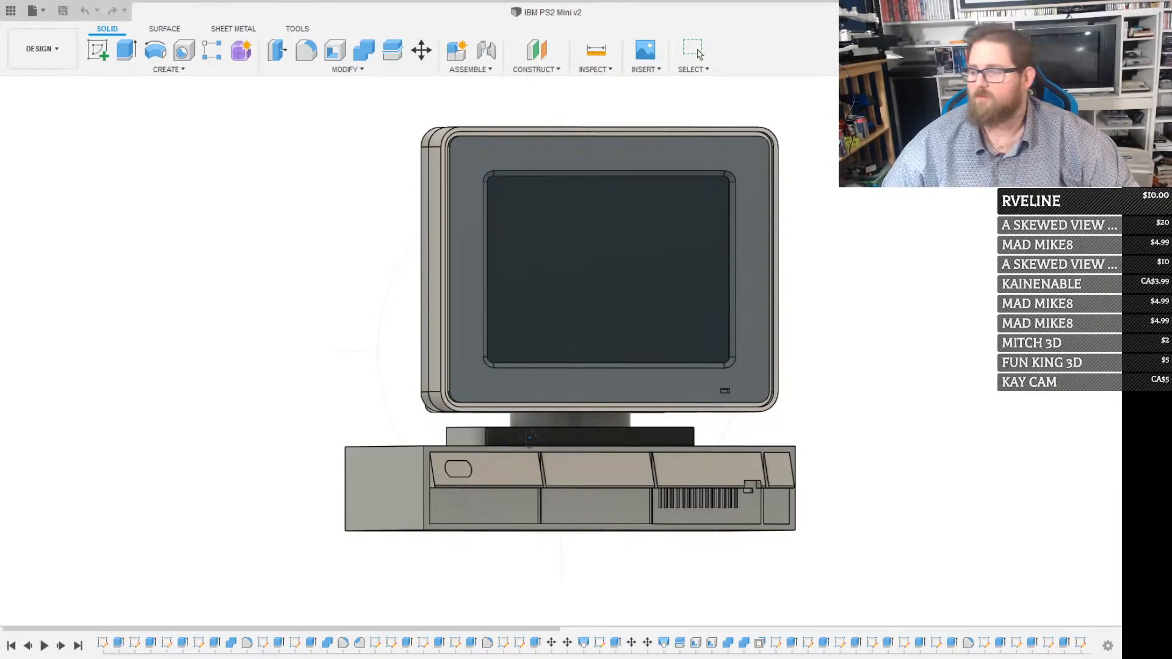
shift+middle_drag(530, 438, 645, 510)
scroll(651, 474, up, 3)
scroll(651, 475, up, 2)
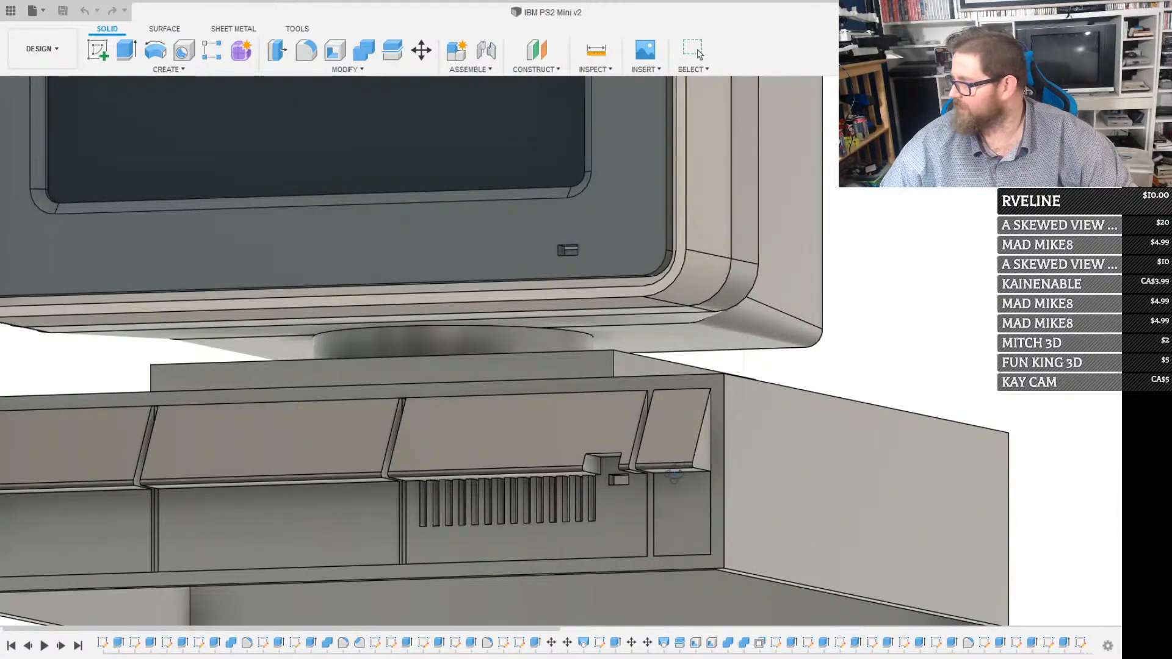
shift+middle_drag(633, 485, 784, 479)
scroll(694, 475, down, 3)
scroll(694, 475, down, 1)
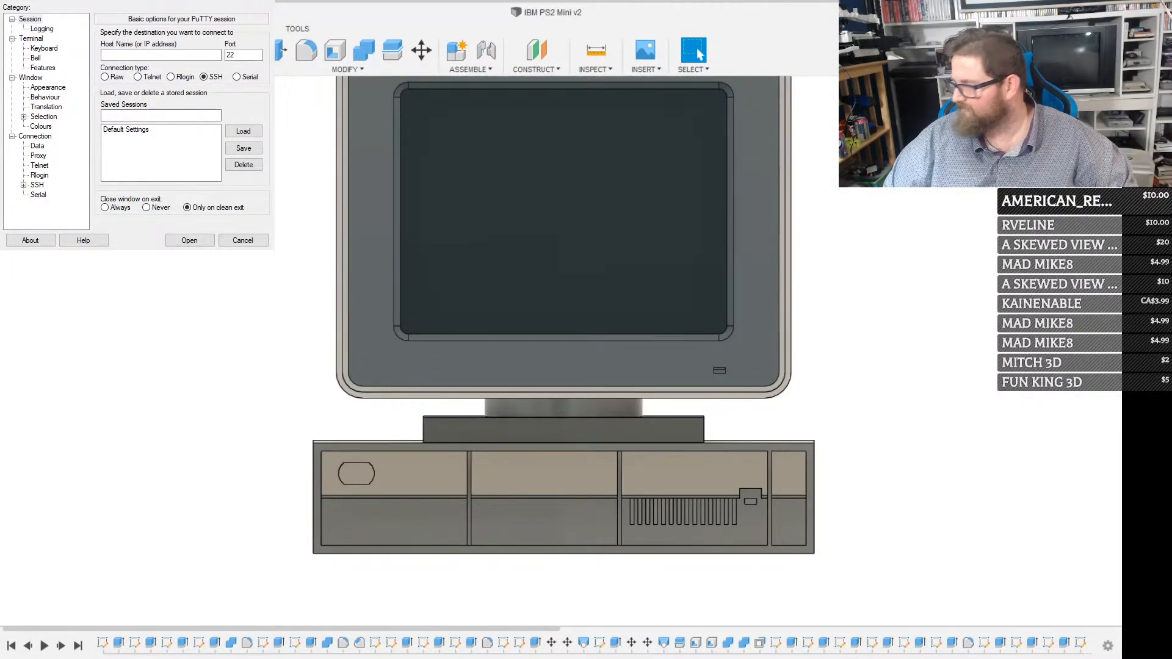
Switch to PuTTY and open an SSH connection to host 192.168.31.164 on port 22
click(129, 56)
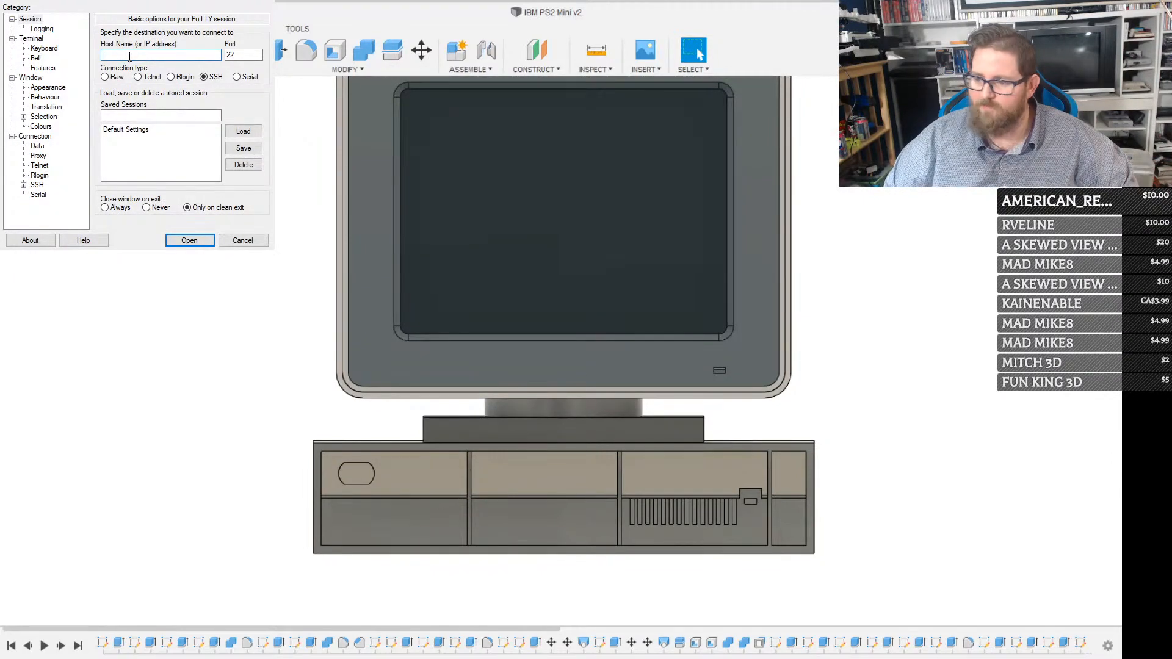
text(192.168)
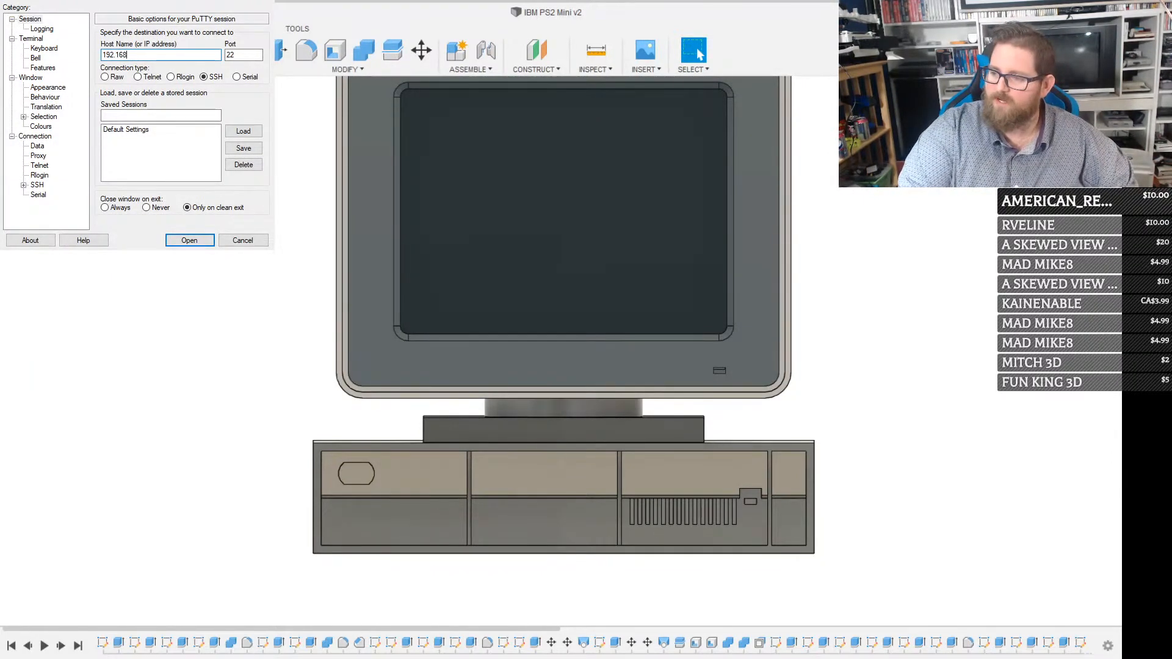
text(.31.164)
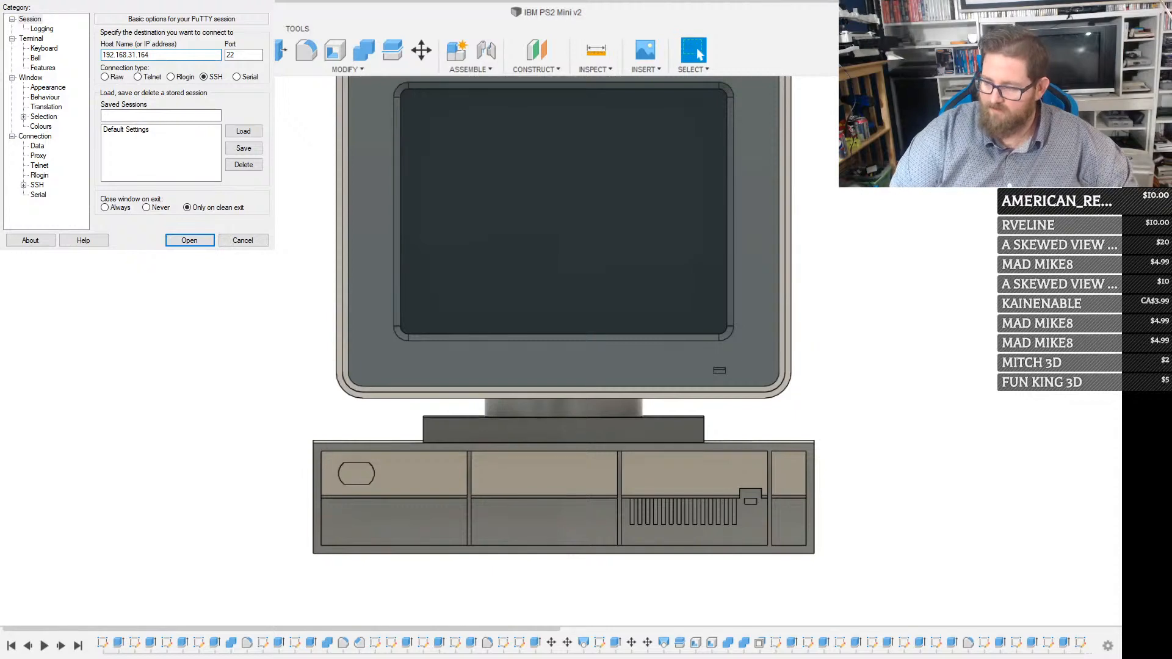
click(190, 241)
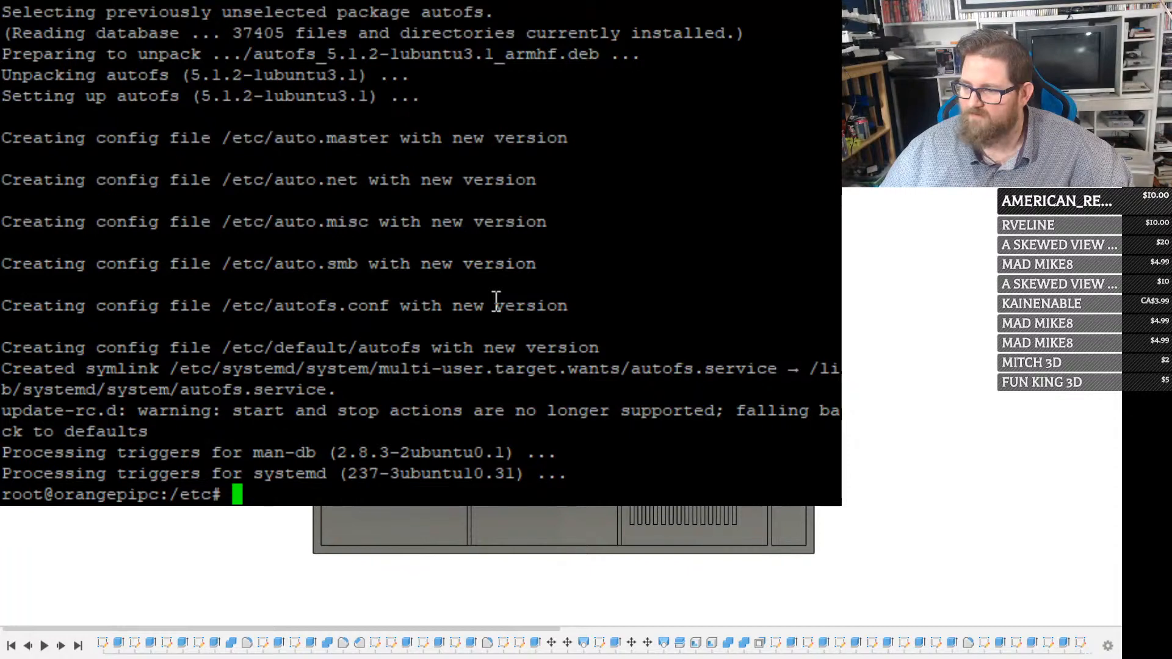
Try running autofs in the /etc shell, and run automount as the alternative
text(autofs)
key(Return)
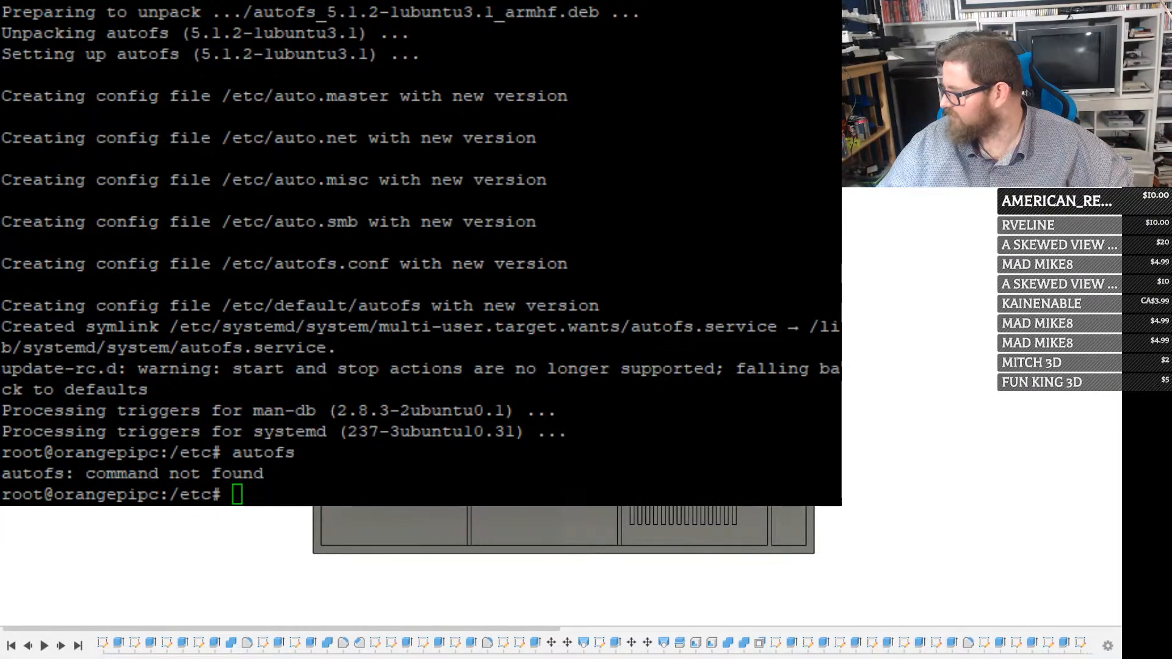
click(234, 264)
text(auto)
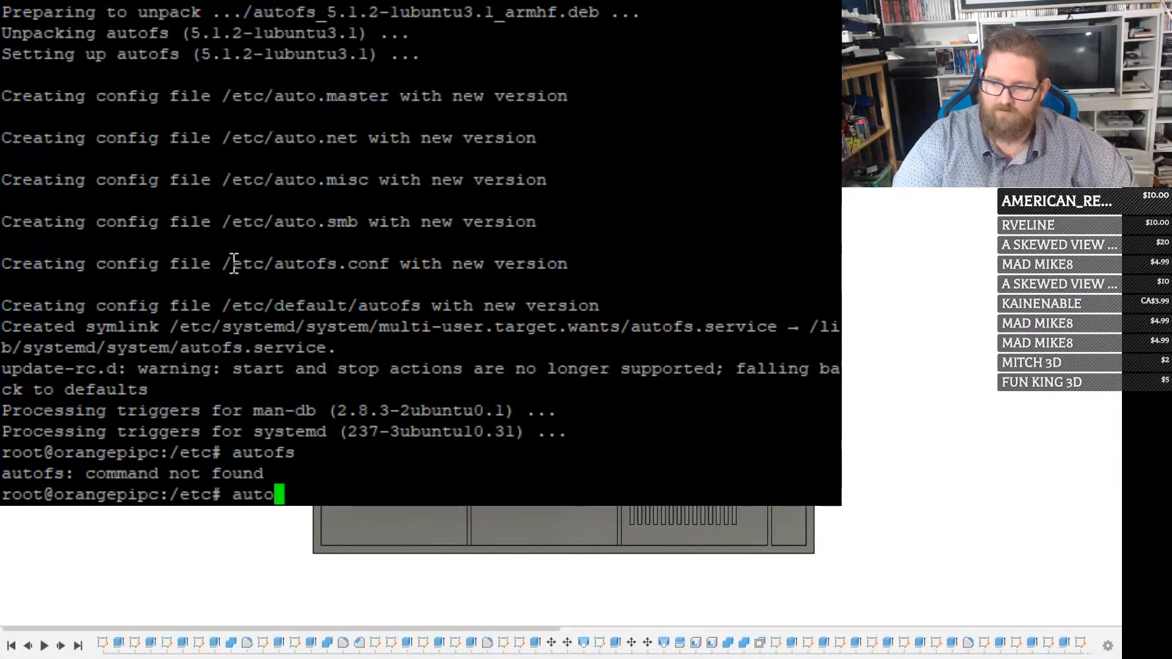
text(mmo)
key(BackSpace)
key(BackSpace)
text(ount)
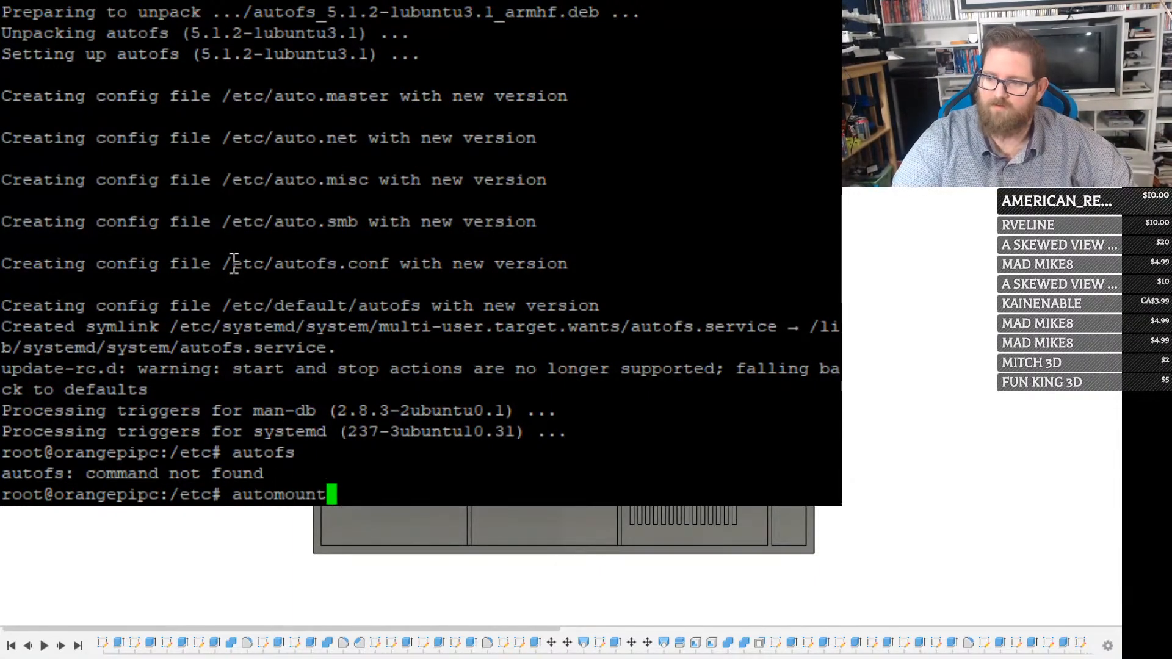
key(Return)
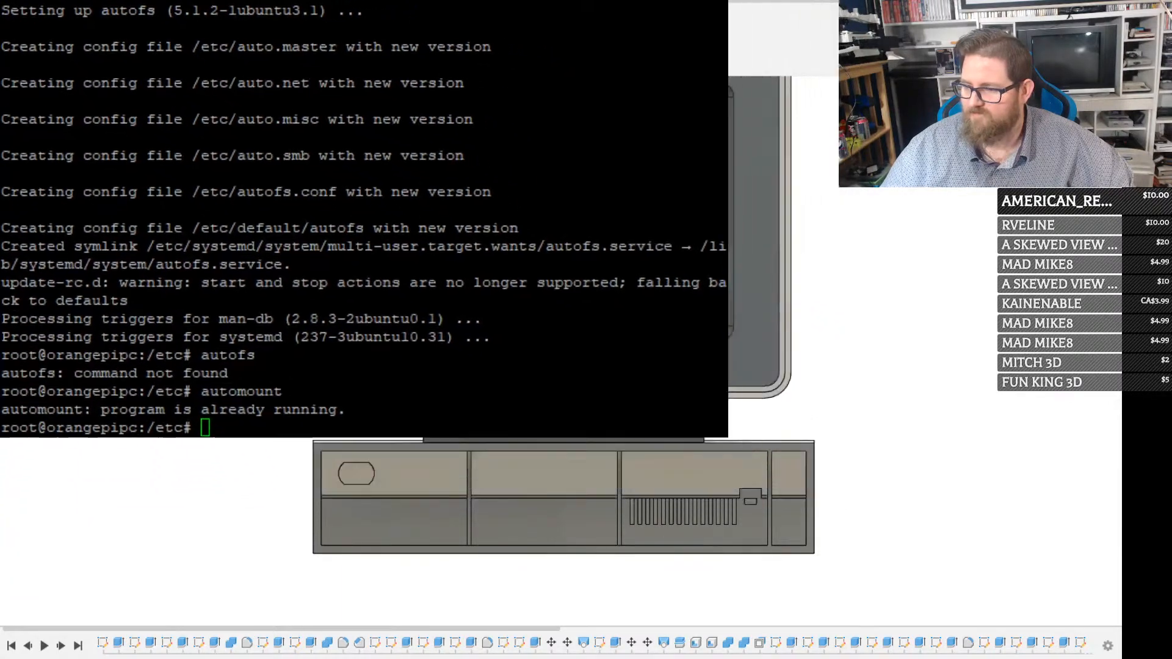
click(714, 2)
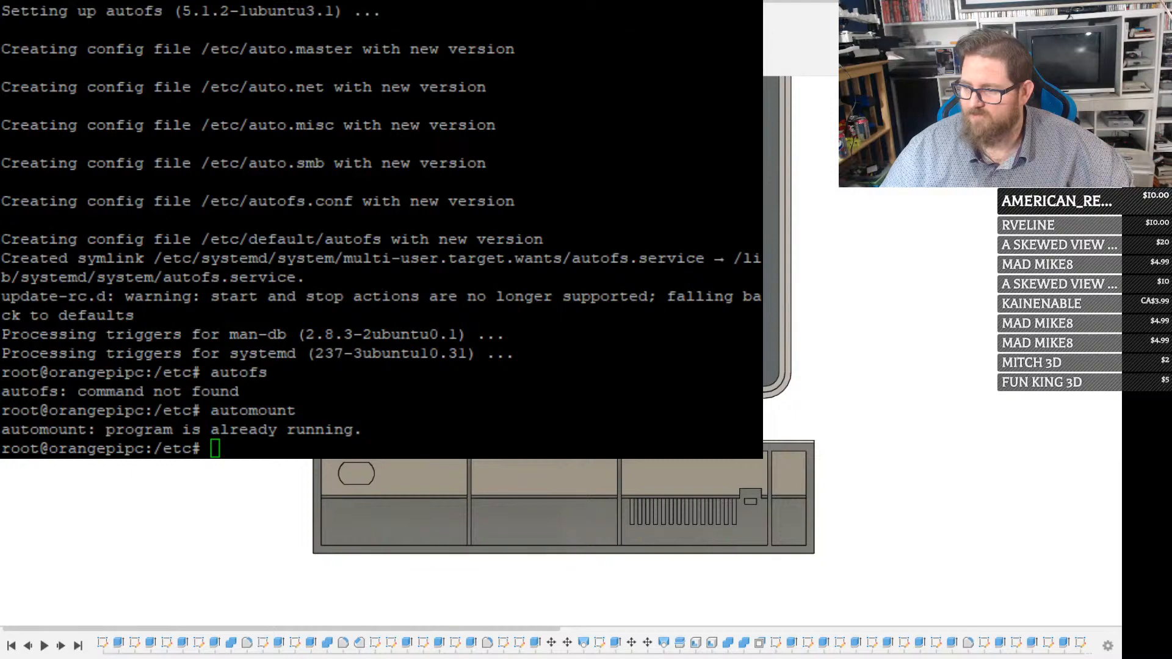
key(alt+Tab)
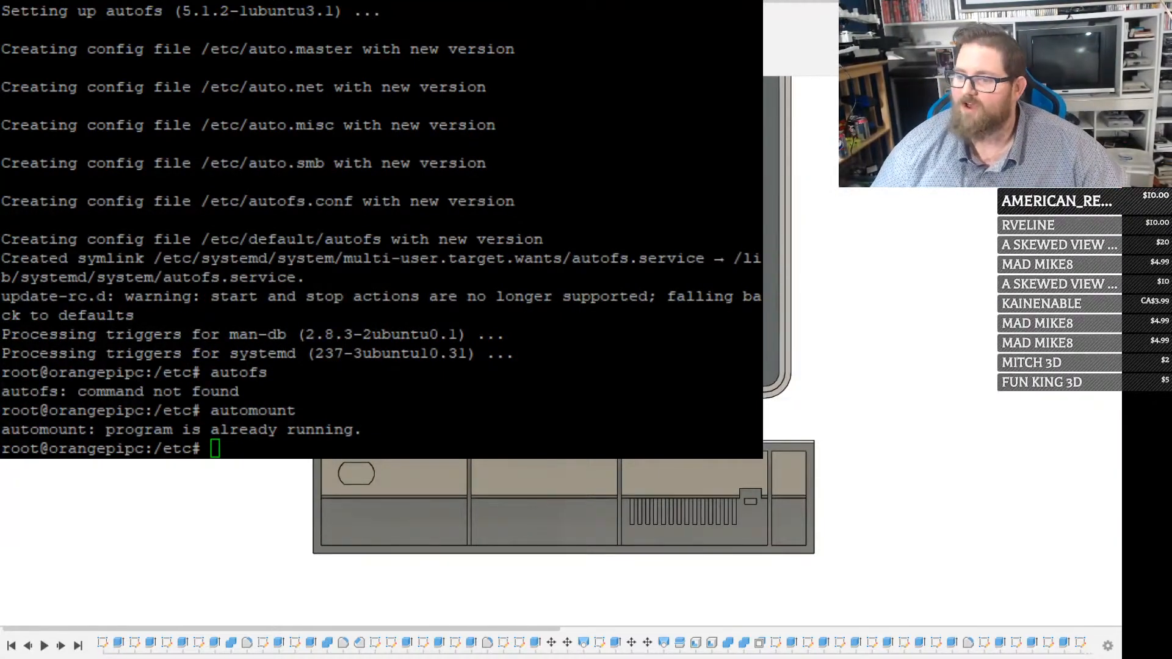
click(590, 221)
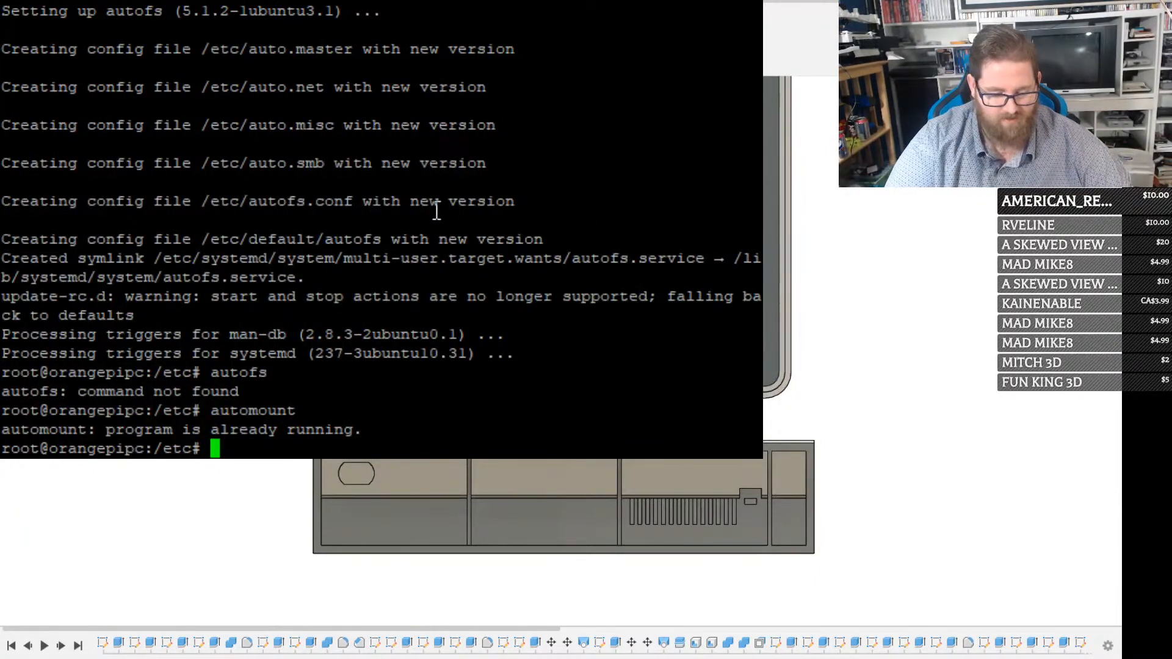
text(mount )
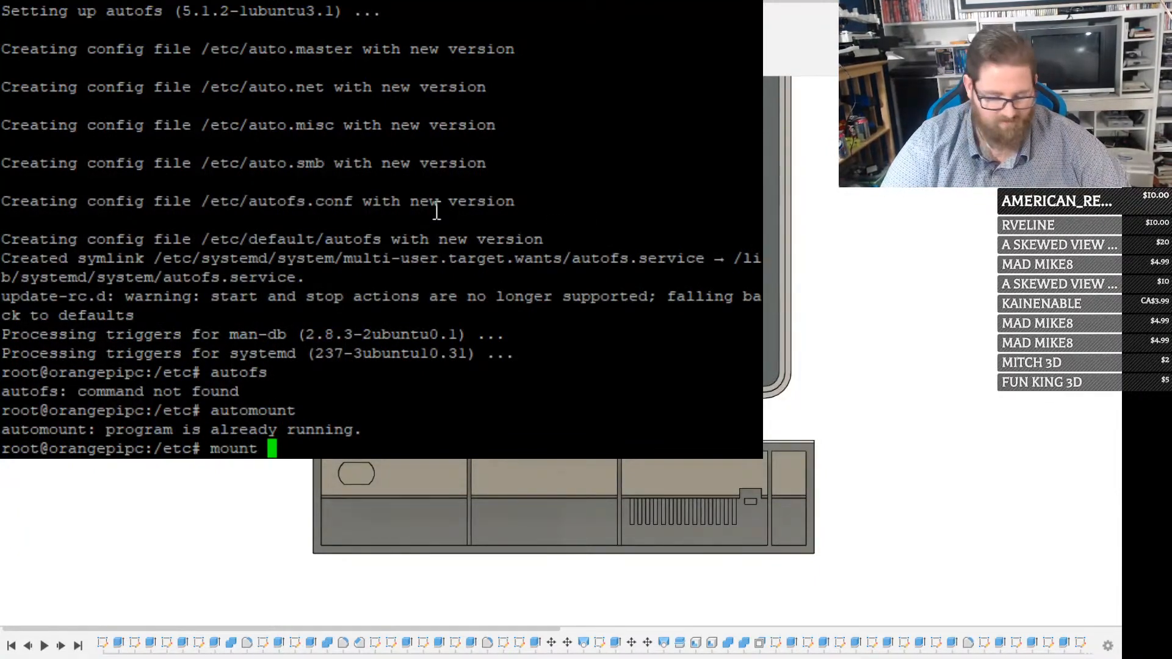
text(/dev)
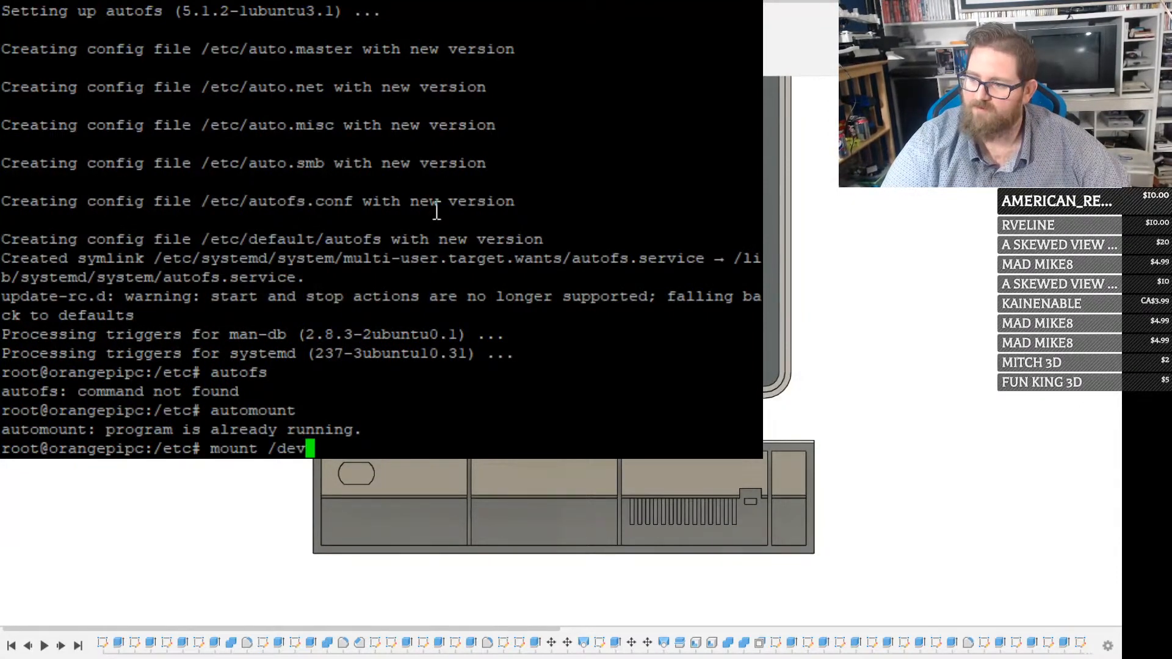
key(BackSpace)
key(BackSpace)
key(BackSpace)
key(BackSpace)
key(BackSpace)
key(BackSpace)
key(BackSpace)
key(BackSpace)
key(BackSpace)
key(BackSpace)
Recall the earlier mount command from the shell history and try to mount /dev/sdd at /media/floppy
key(Up)
key(Up)
key(Up)
key(Up)
key(Up)
key(Up)
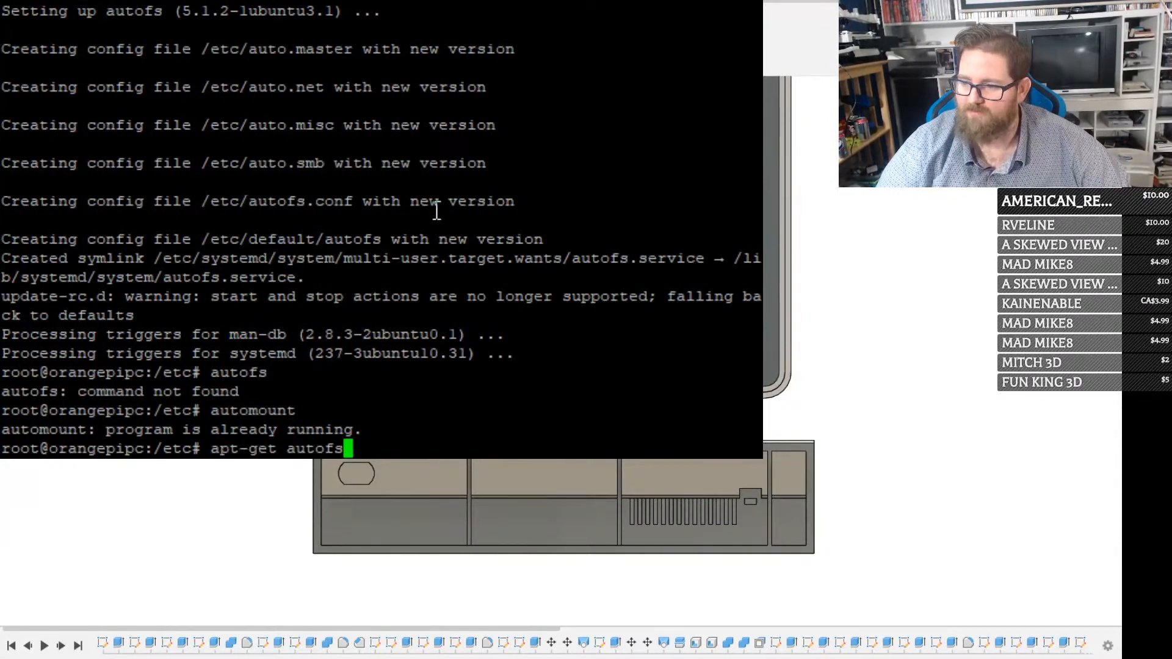
key(Up)
key(Up)
key(Up)
key(Up)
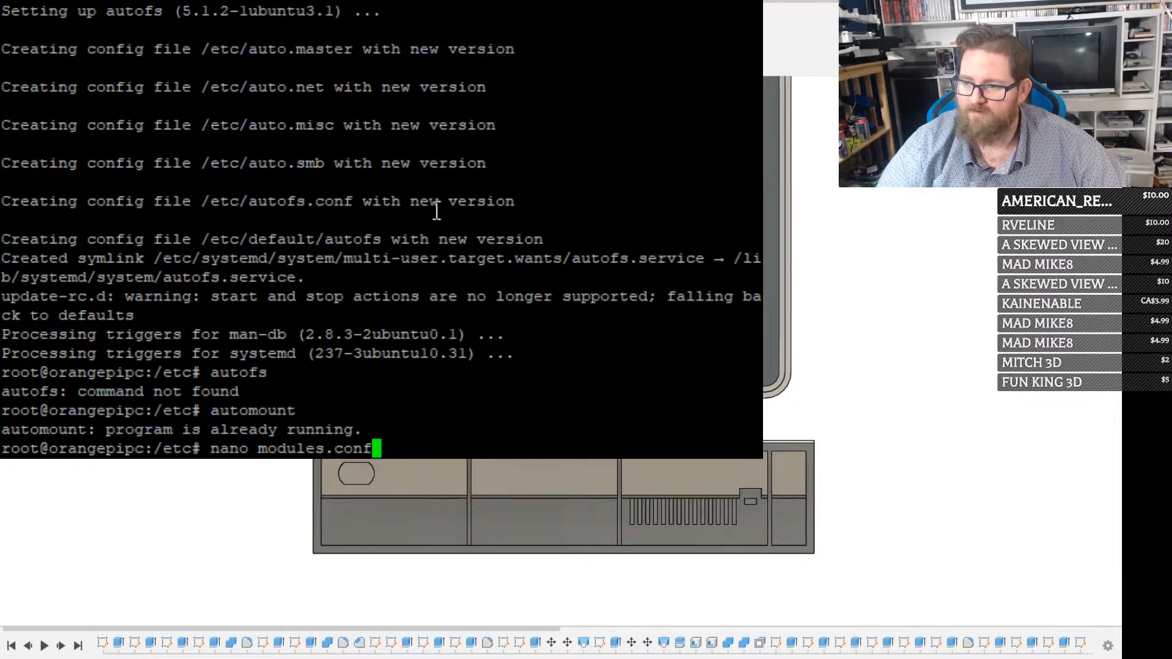
key(Up)
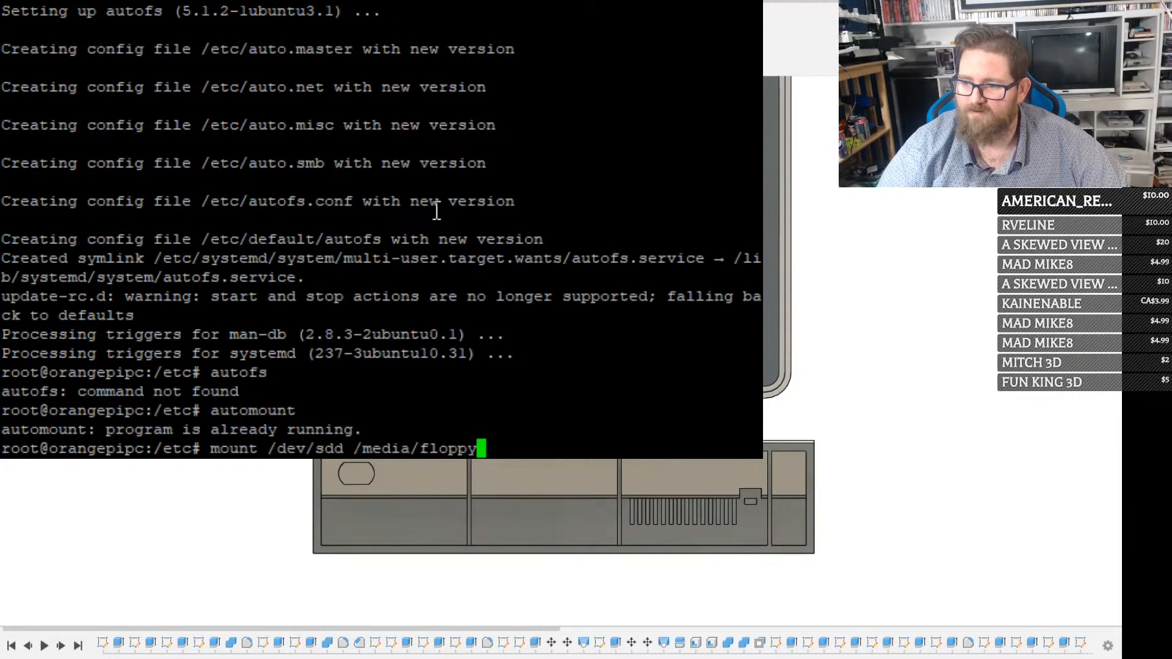
key(Up)
key(Down)
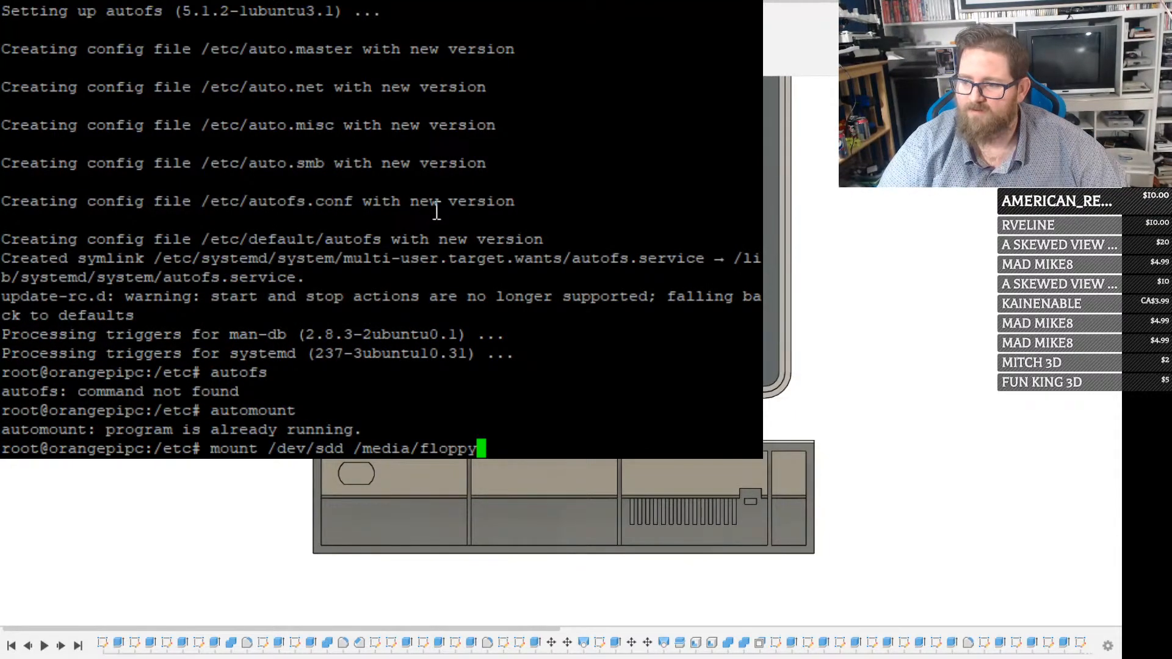
key(Return)
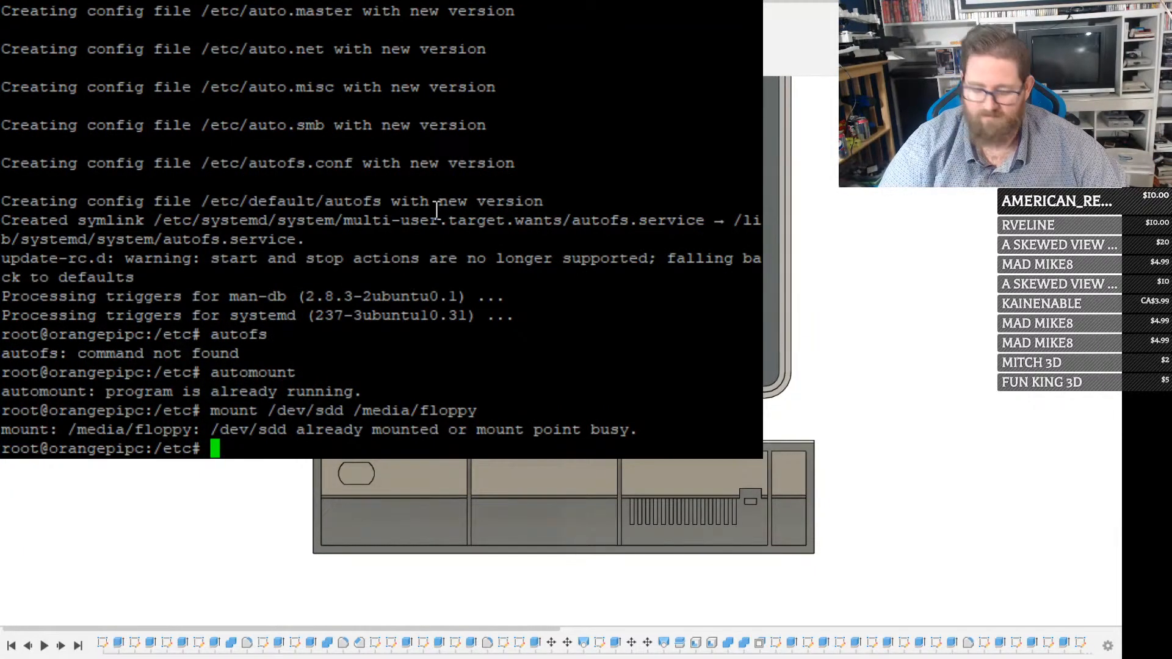
Change to the /media/floppy directory and list its contents with ls -ltr
text(cd /media/flo)
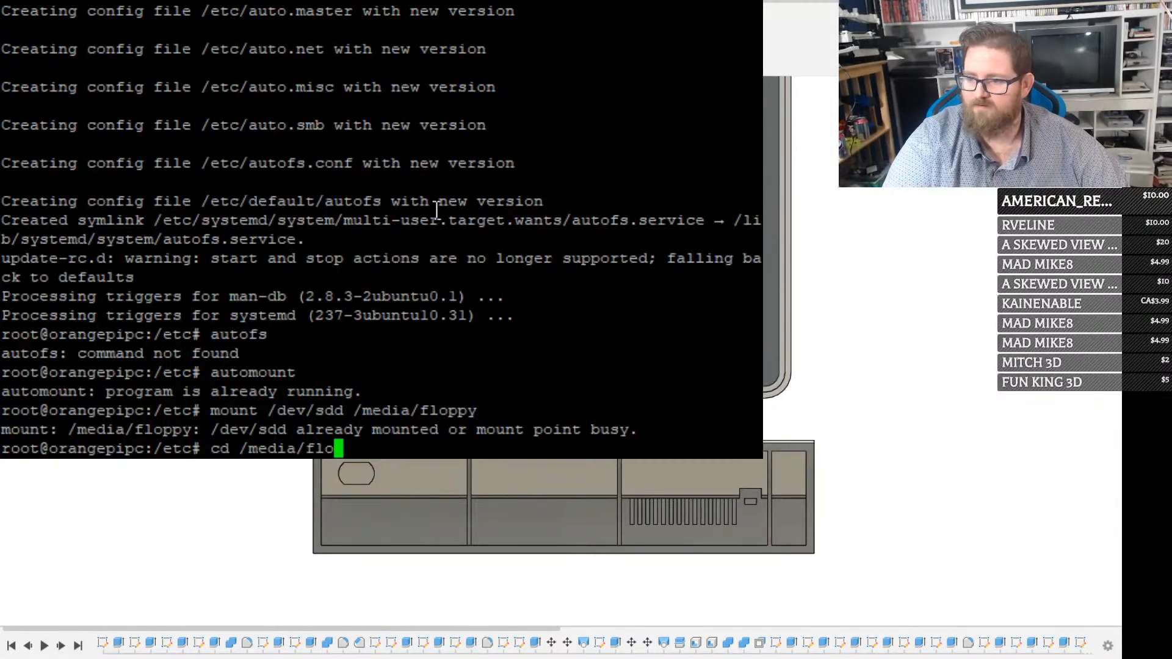
text(ppy)
key(Return)
text(ls -ltr)
key(Return)
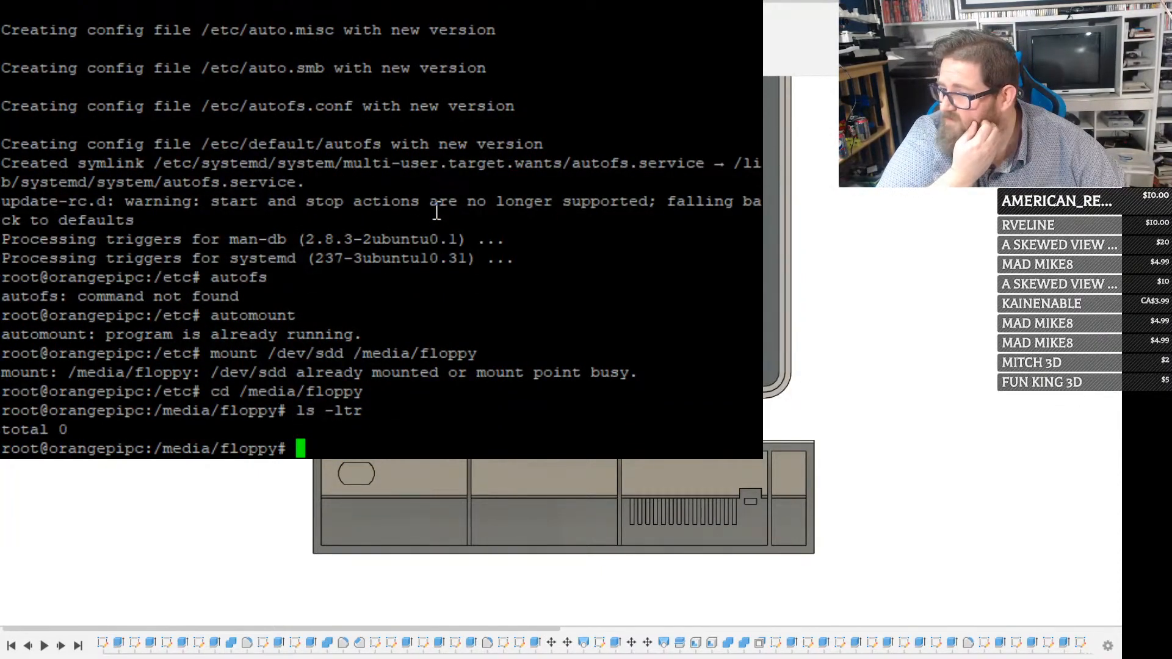
Create a directory named test in /media/floppy, check it with ls -ltr and change into it
text(mkdir te)
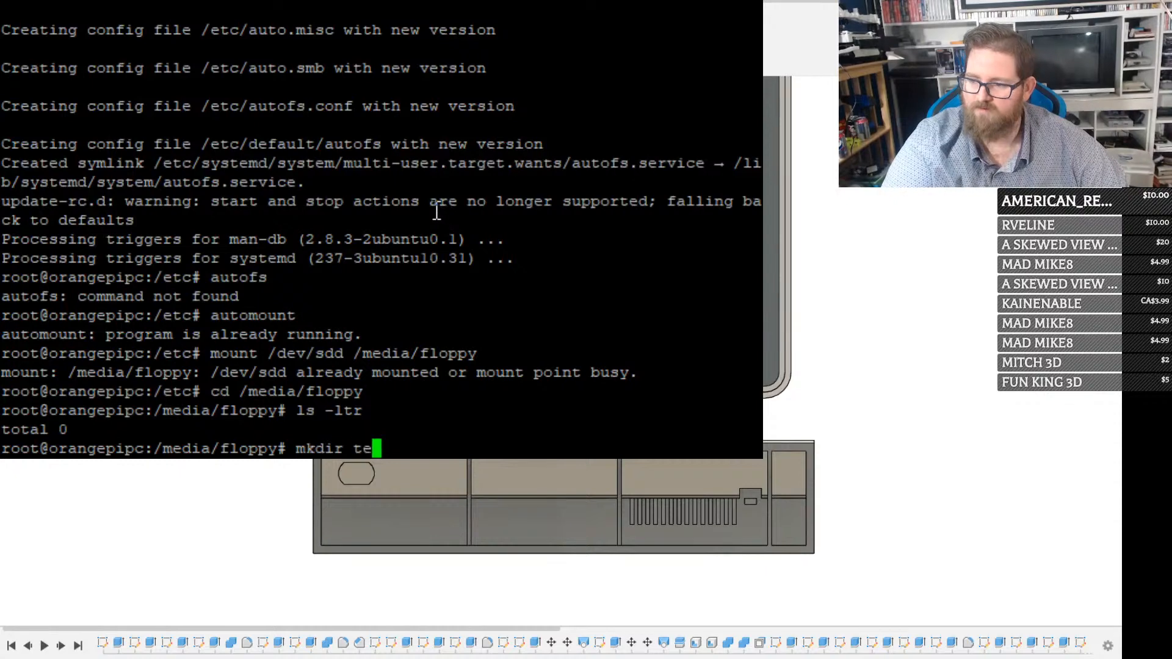
text(st)
key(Return)
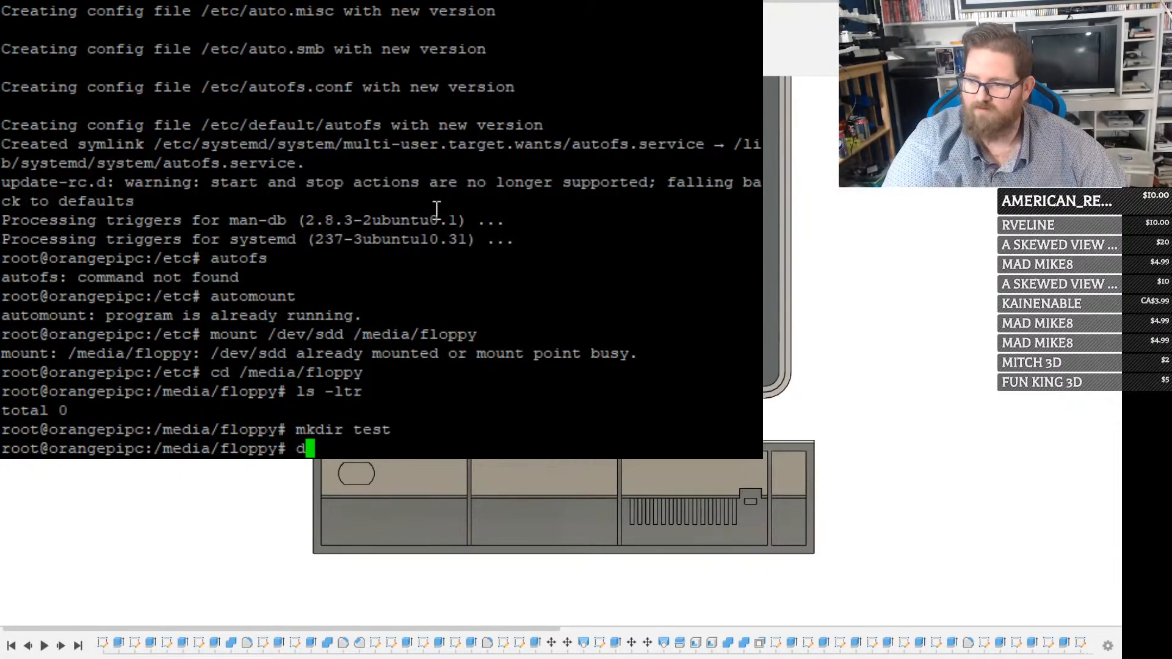
text(ls -ltr)
key(Return)
text(cd test)
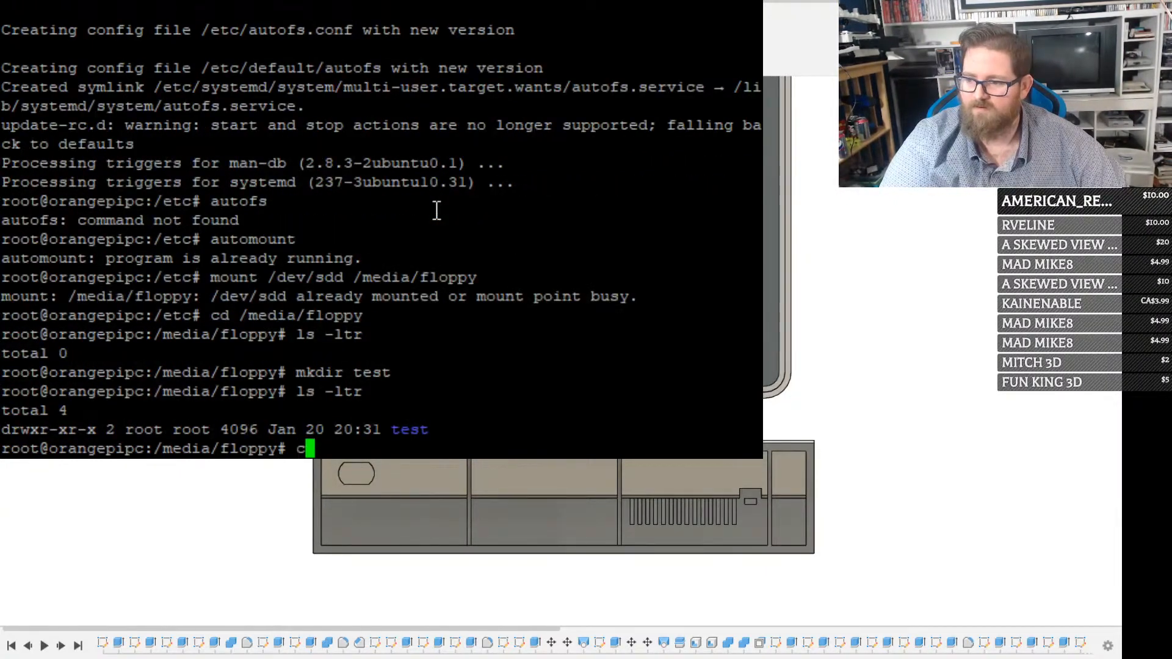
key(Return)
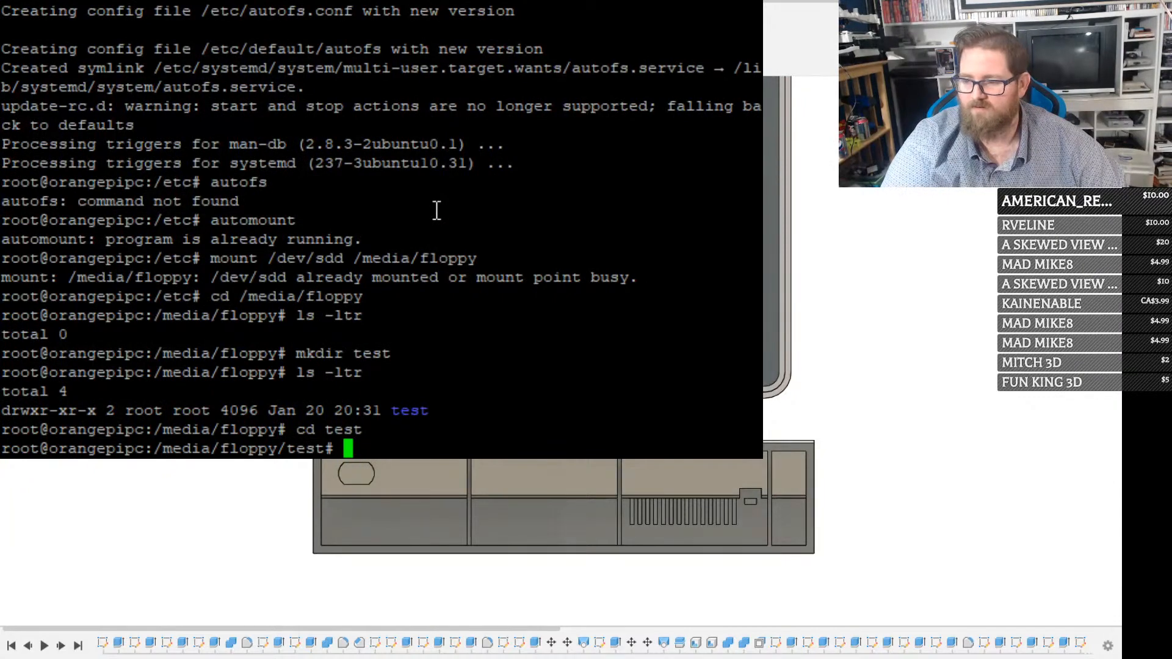
Check disk usage and mount points of the filesystems with df
text(ls)
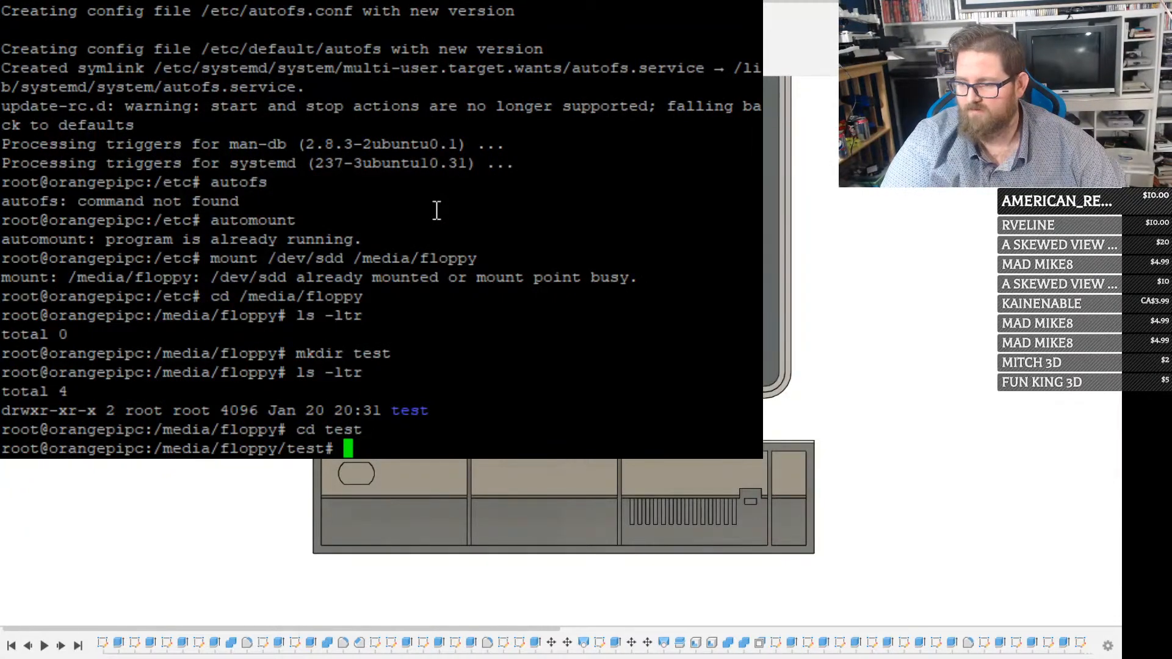
text(d)
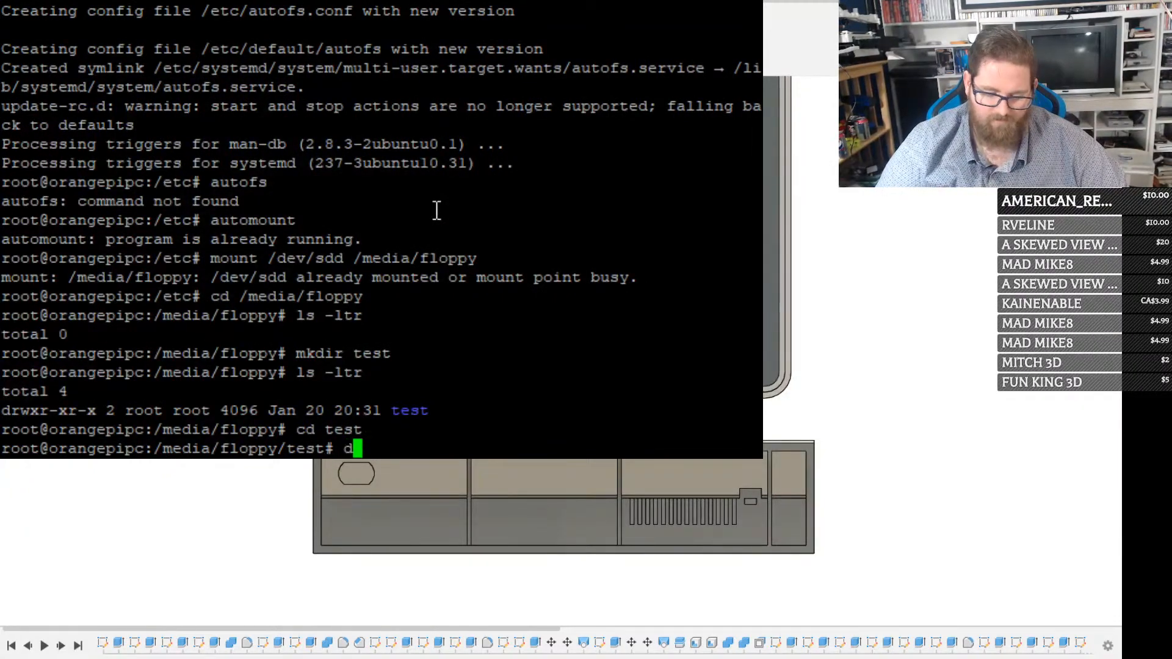
text(f)
key(Return)
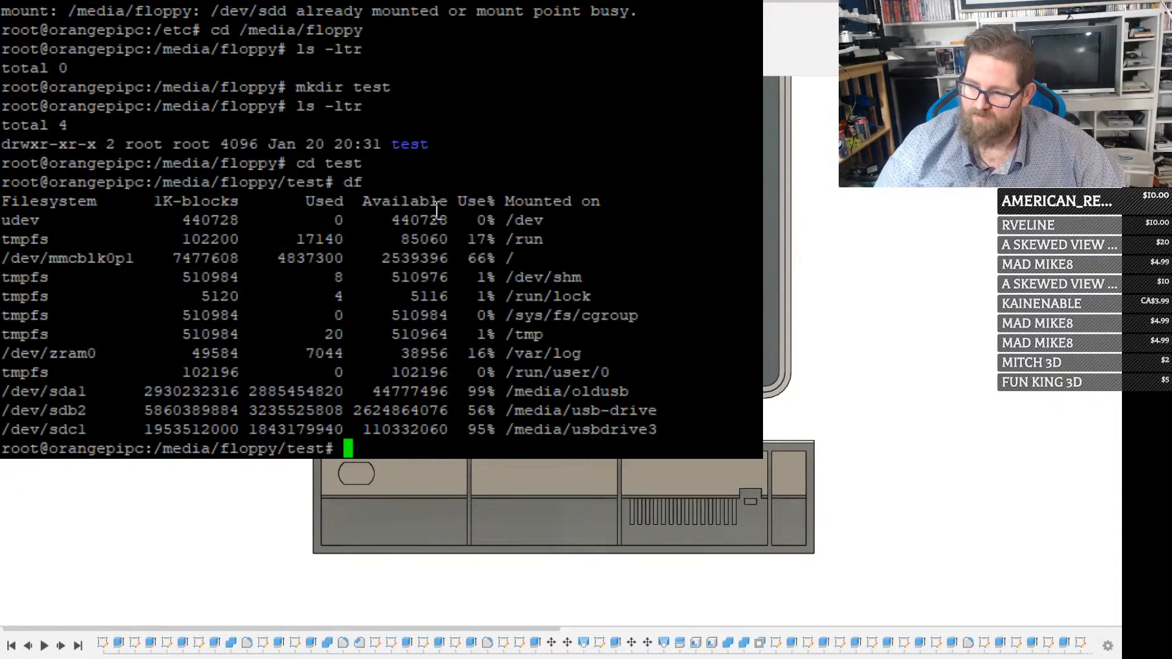
Create a text file in nano with several lines of random filler text and save it as TestFile in /media/floppy/test
text(nano)
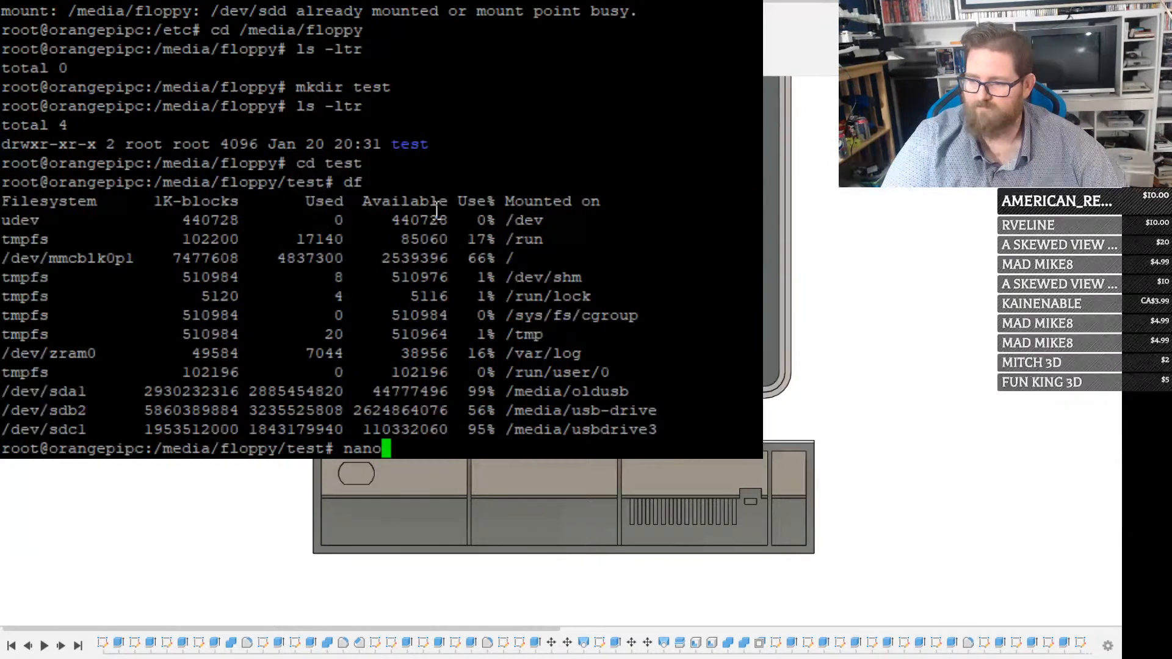
key(Return)
text(asdfjkksadf)
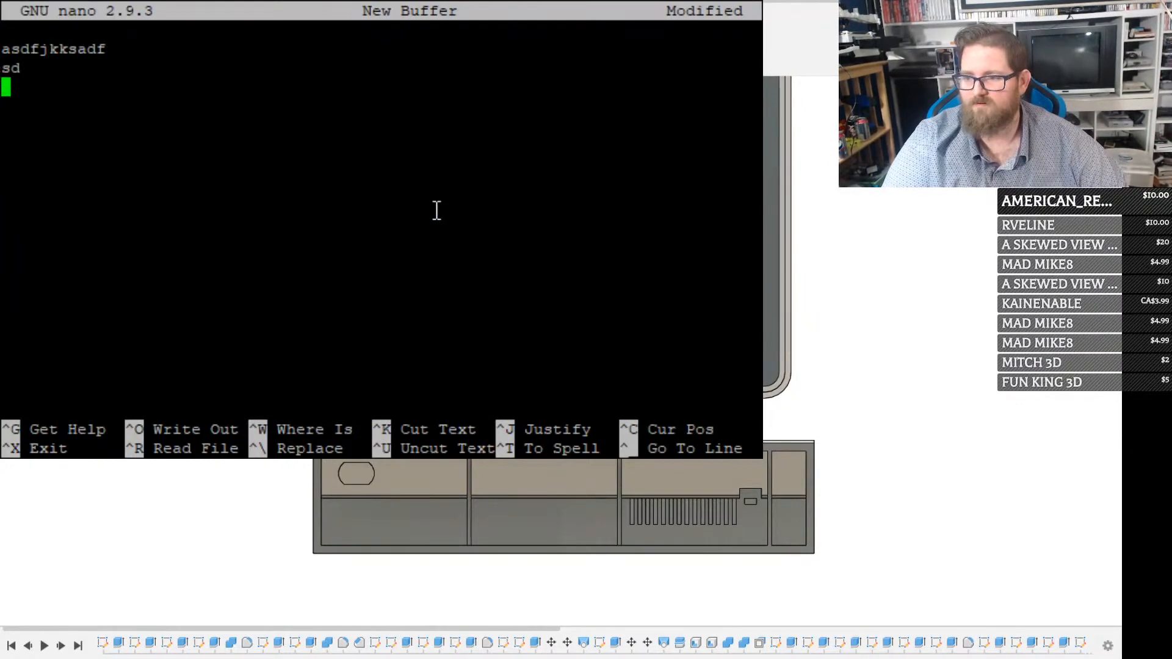
text( sd fkas dkf asdkf lakdsfl kasdf lksdalfkasd lfk adslkf asdkf ladsfl;skfk)
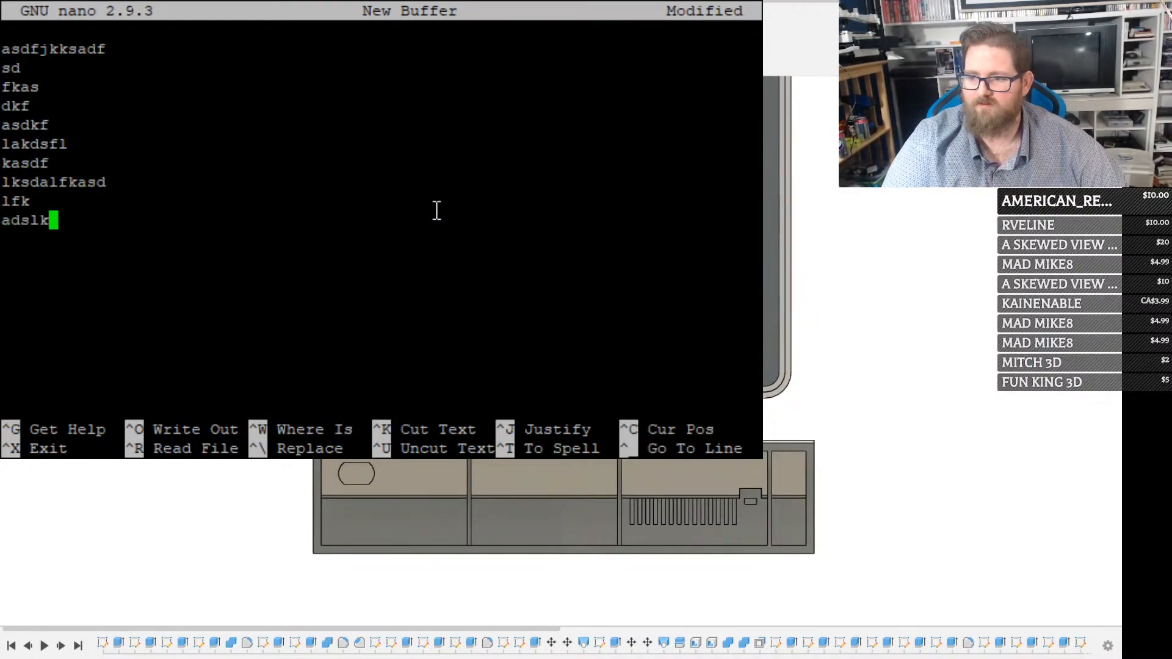
key(ctrl+x)
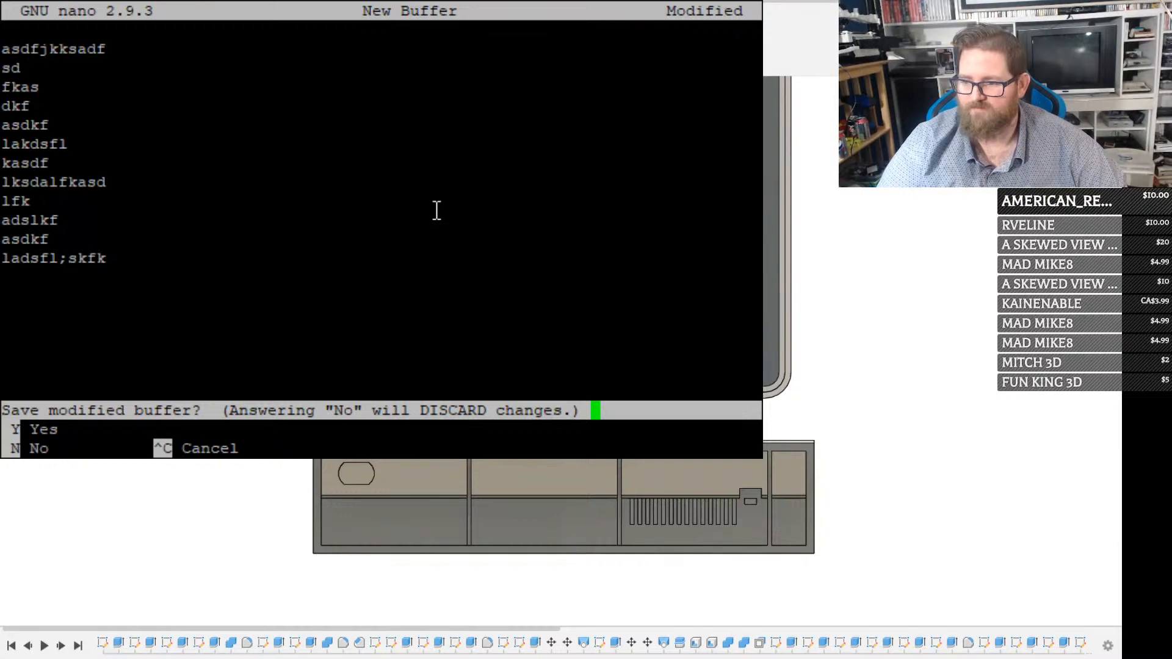
key(y)
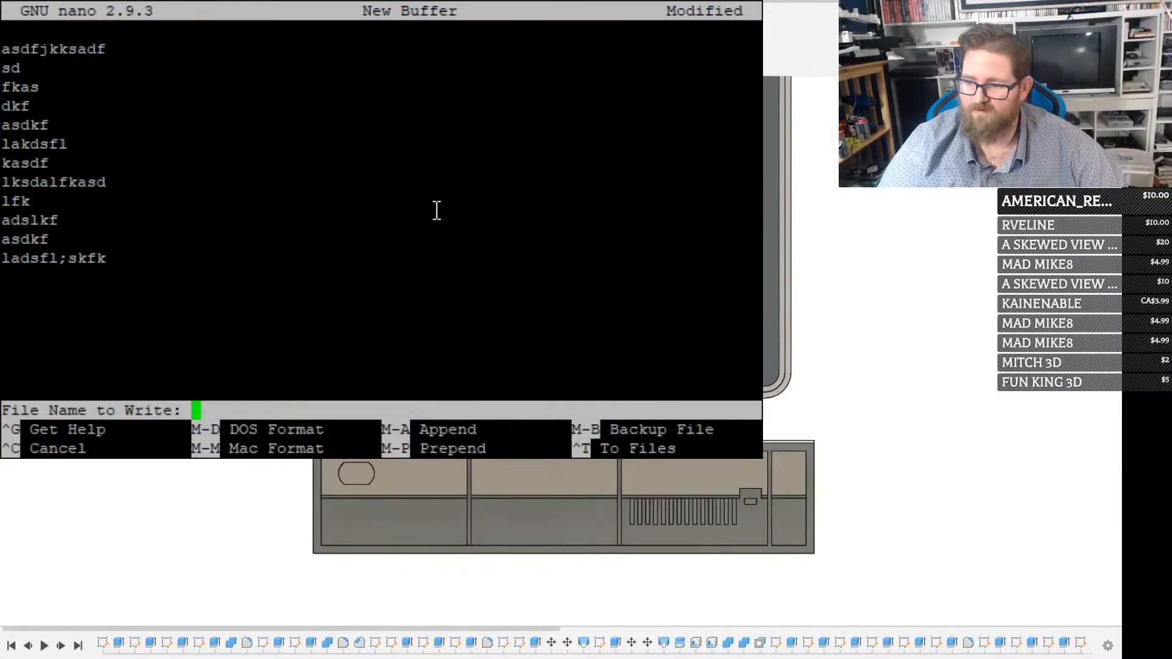
text(TestFile)
key(Return)
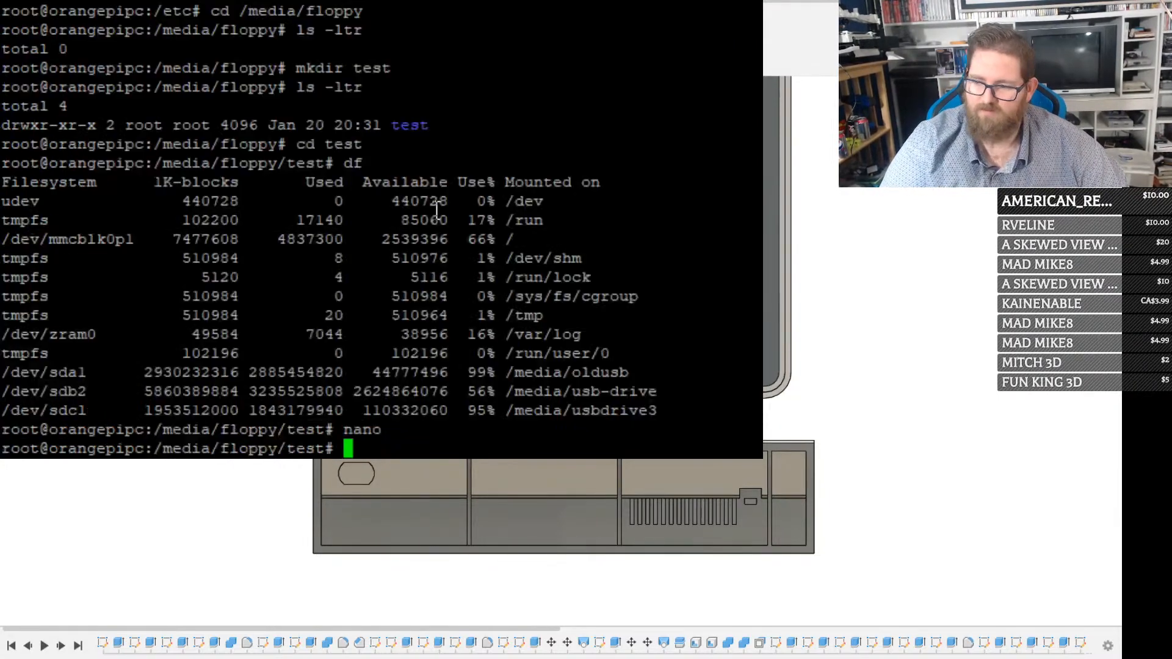
List the test directory with ls -ltr, then go up to /media/floppy and list its contents the same way
text(ls -ltr)
key(Return)
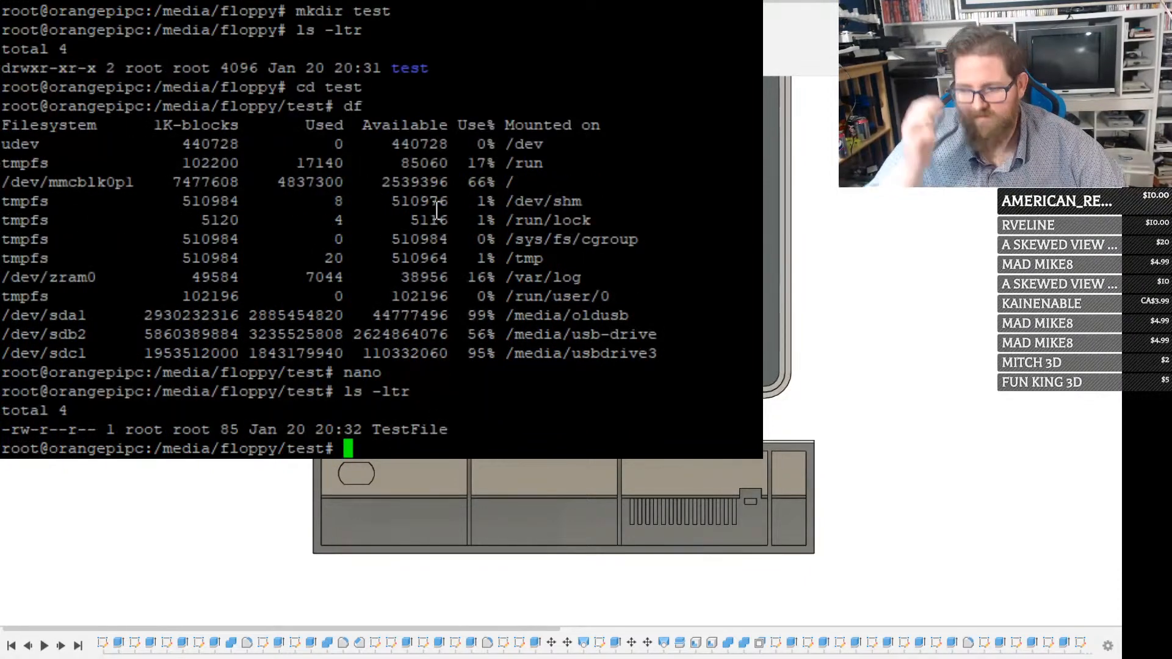
text(cd ..)
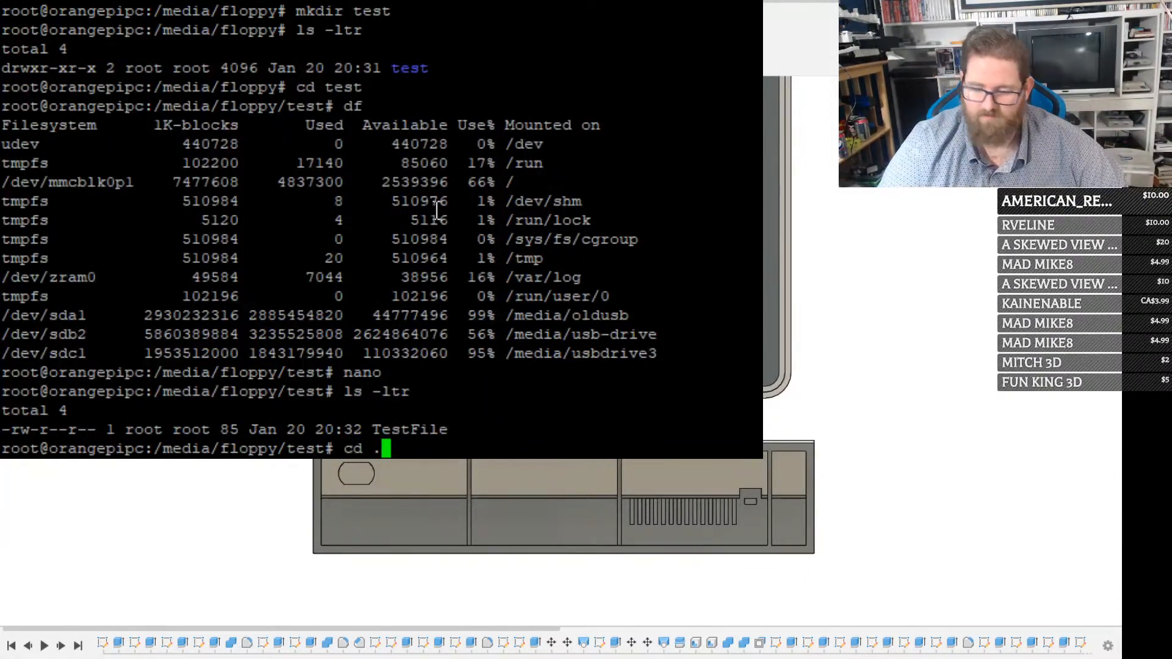
key(Return)
text(ls )
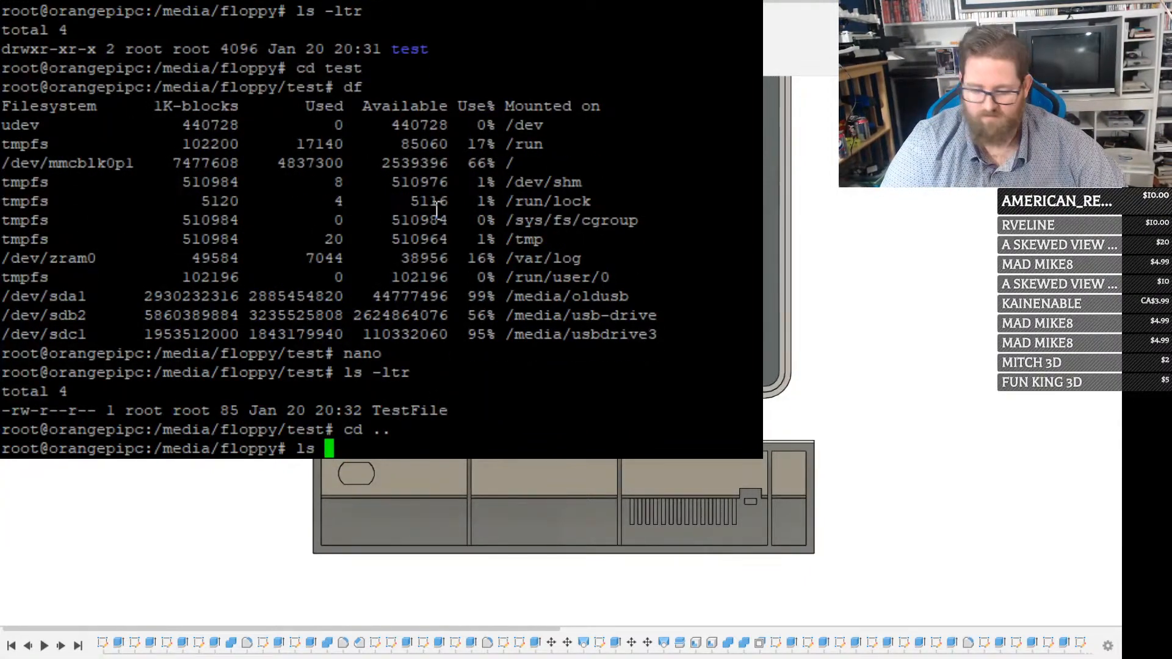
text(-ltr)
key(Return)
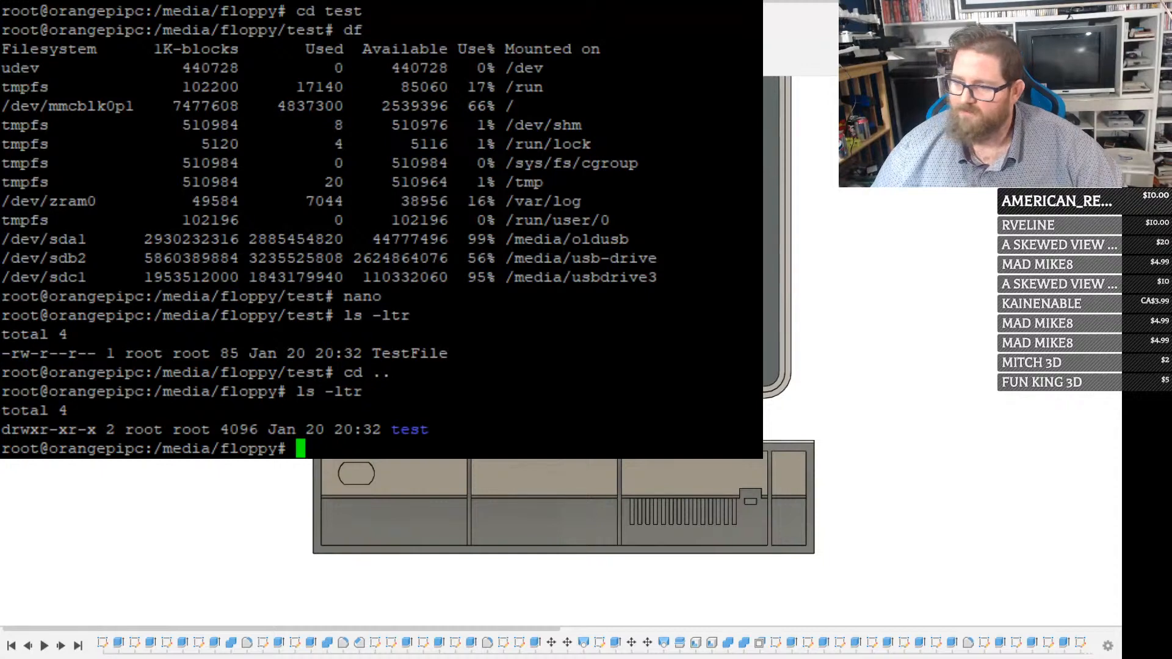
Try to unmount /media/floppy with umount
text(umount )
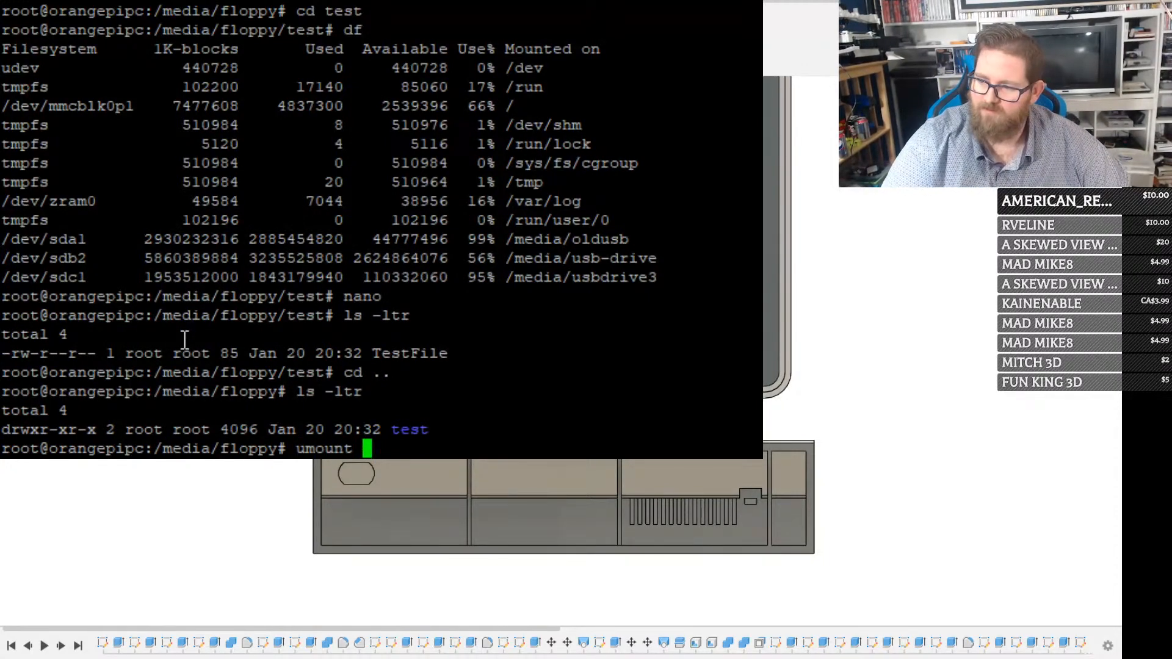
text(/media/flo)
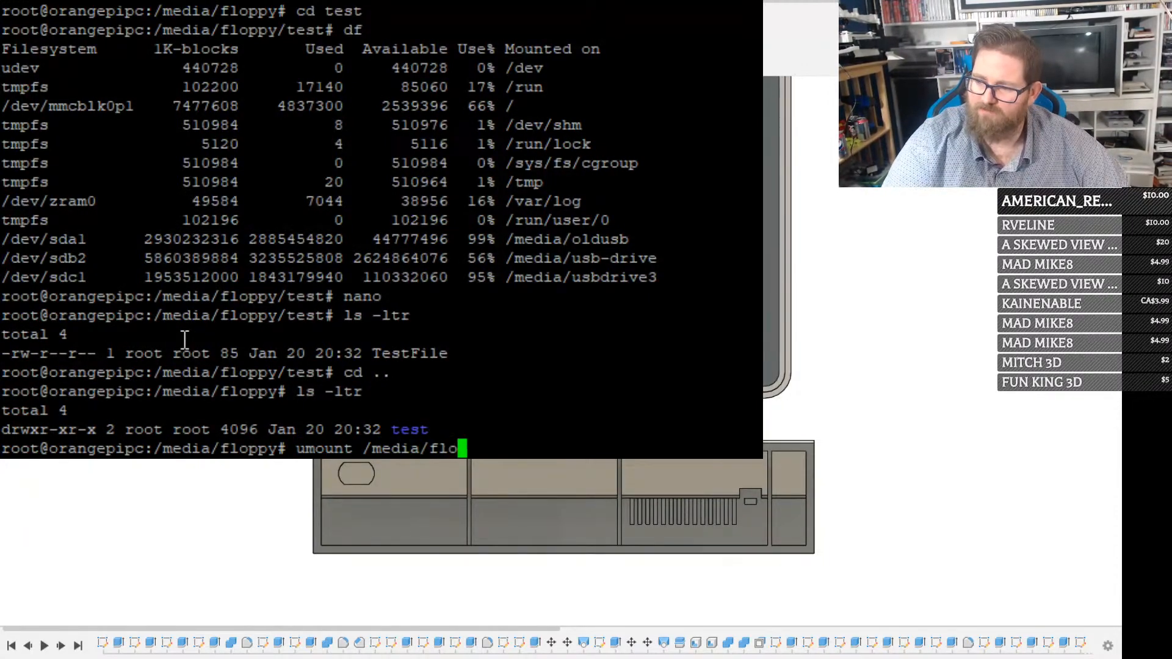
text(ppy)
key(Return)
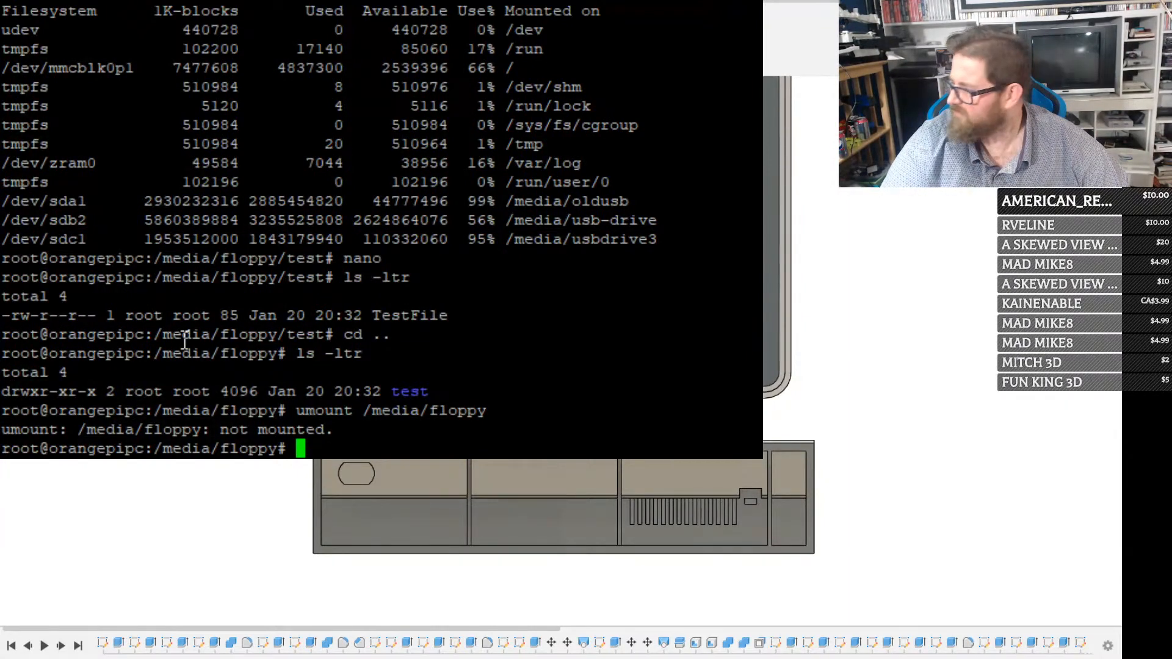
Try to load the floppy kernel module with modprobe floppy floppy=A
text(mod)
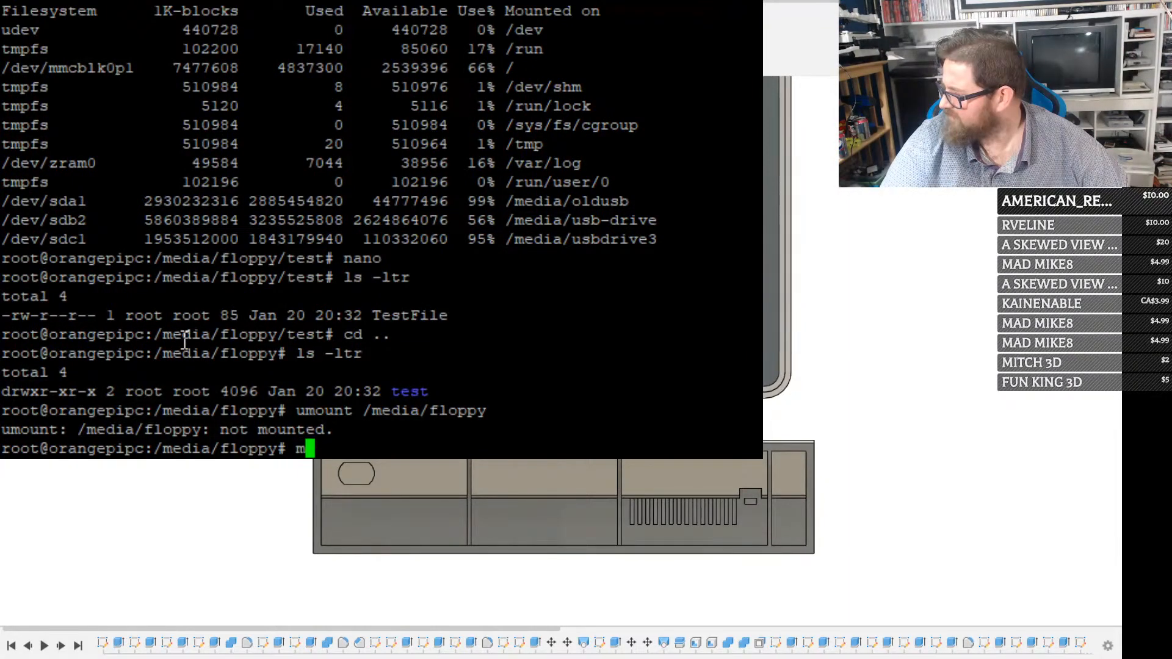
text(pro)
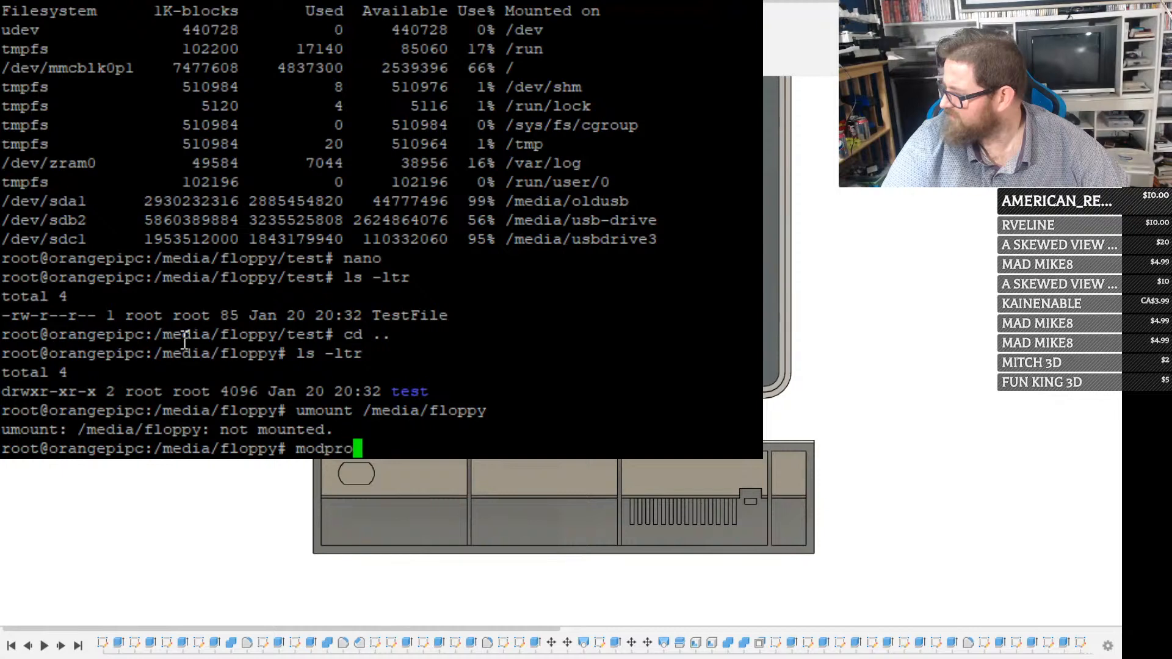
text(be floppy floppy=A)
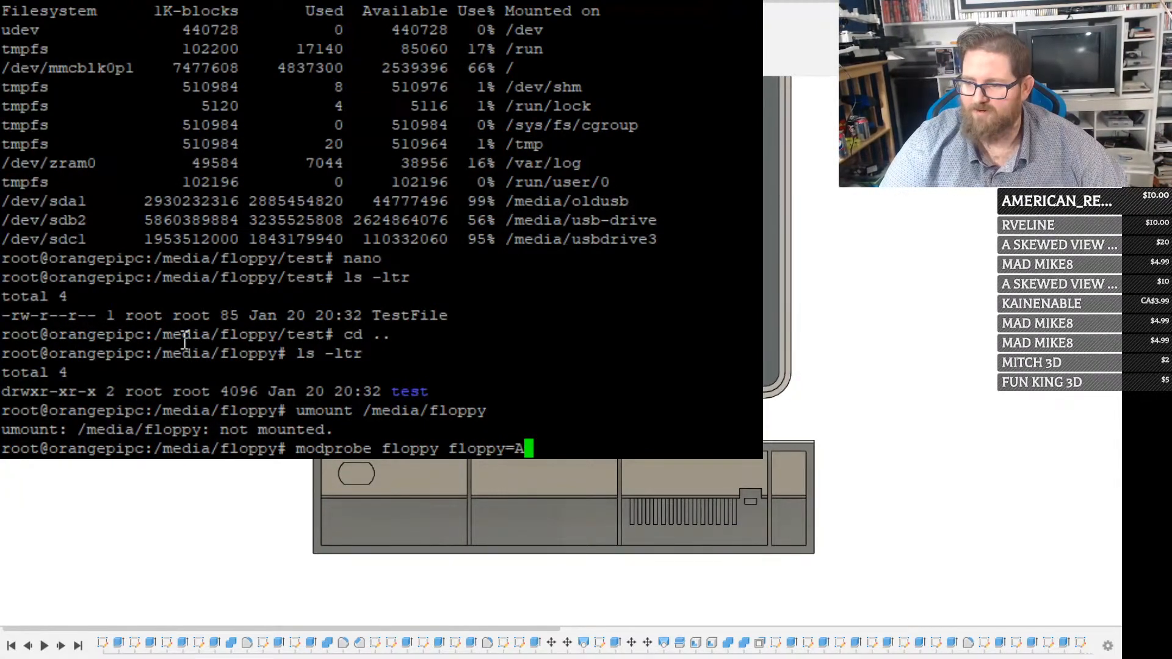
key(Return)
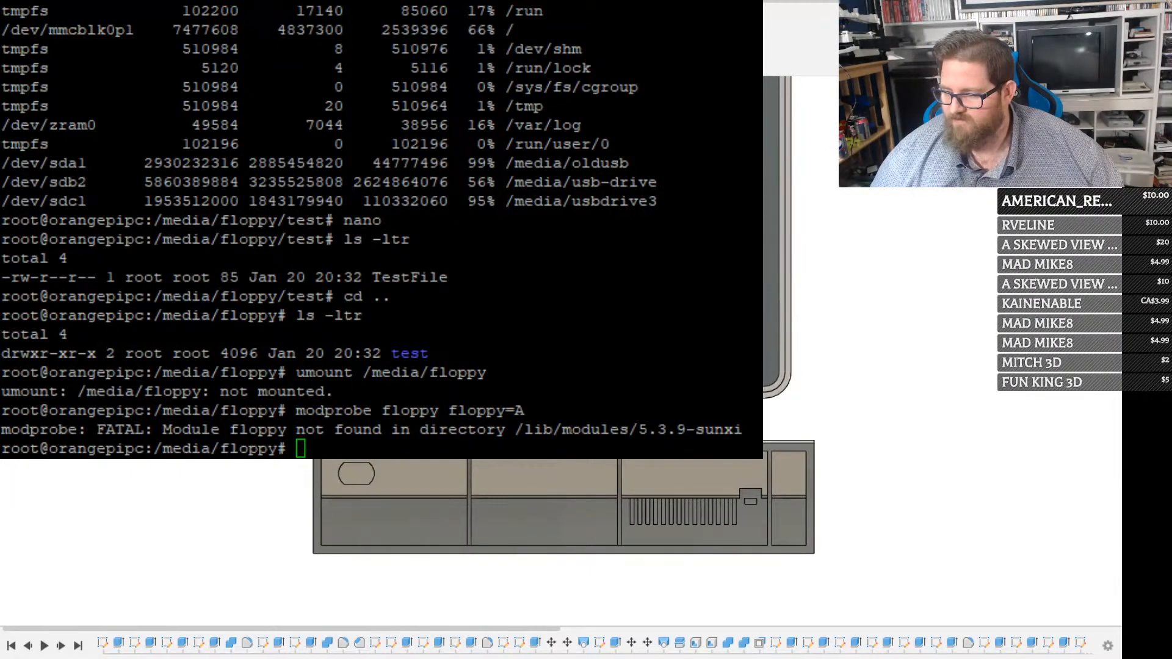
List /media/floppy with ls -ltr, change into its test directory and list the files there
text(ls -ltr)
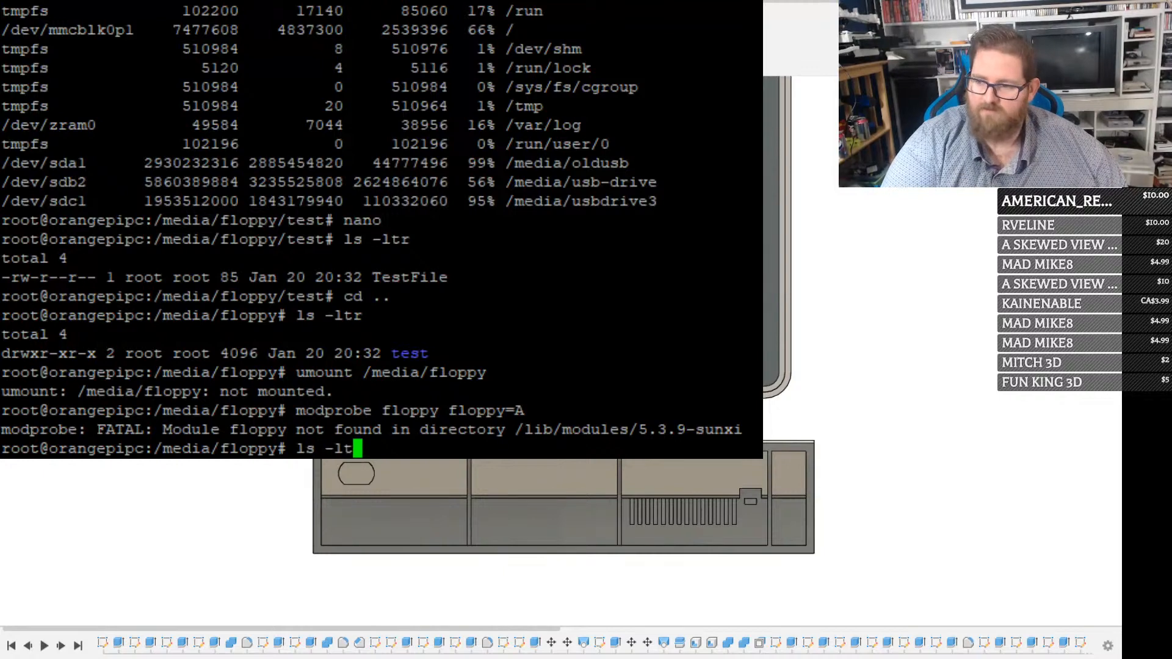
key(Return)
text(cd test)
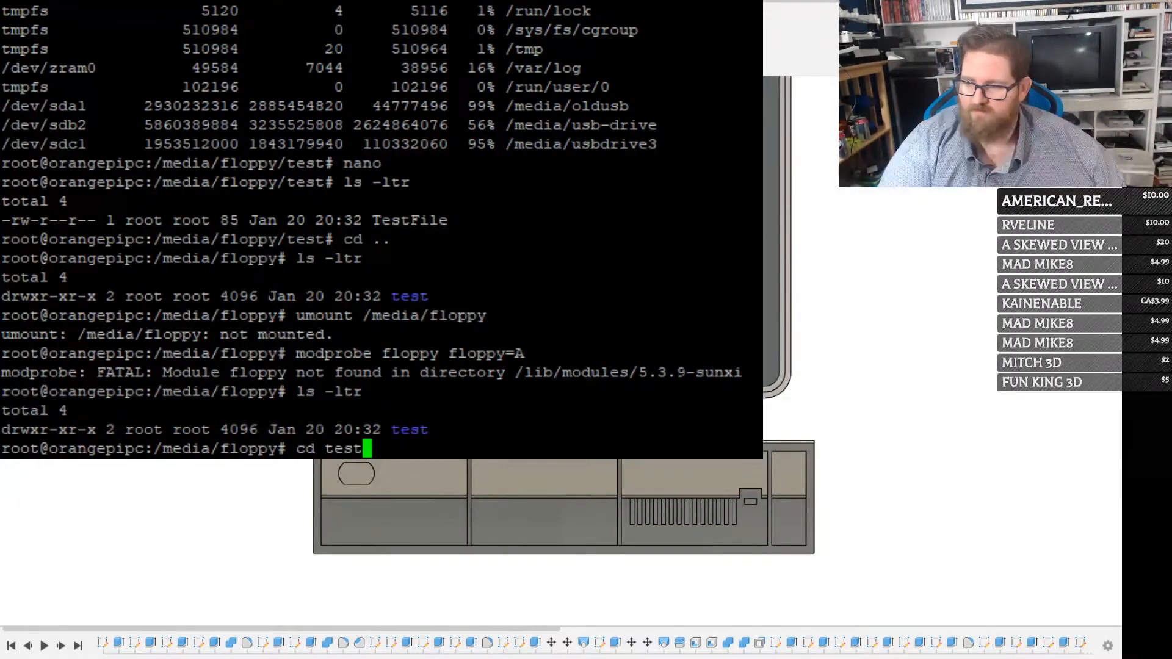
key(Return)
text(ls -ltr)
key(Return)
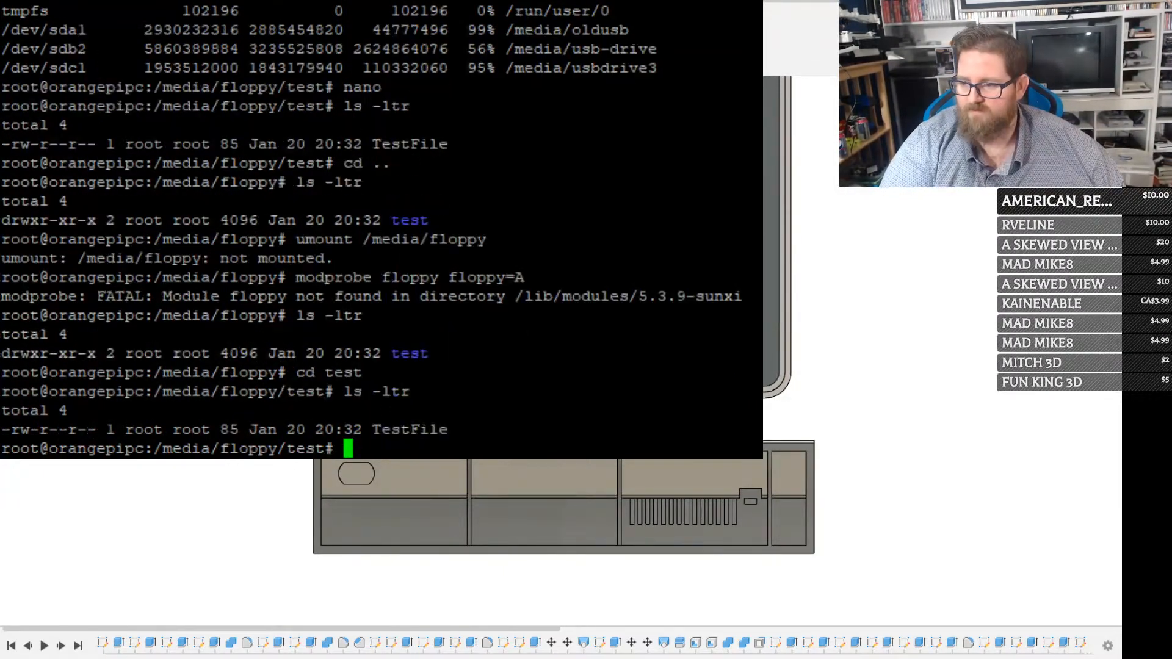
text(cd te)
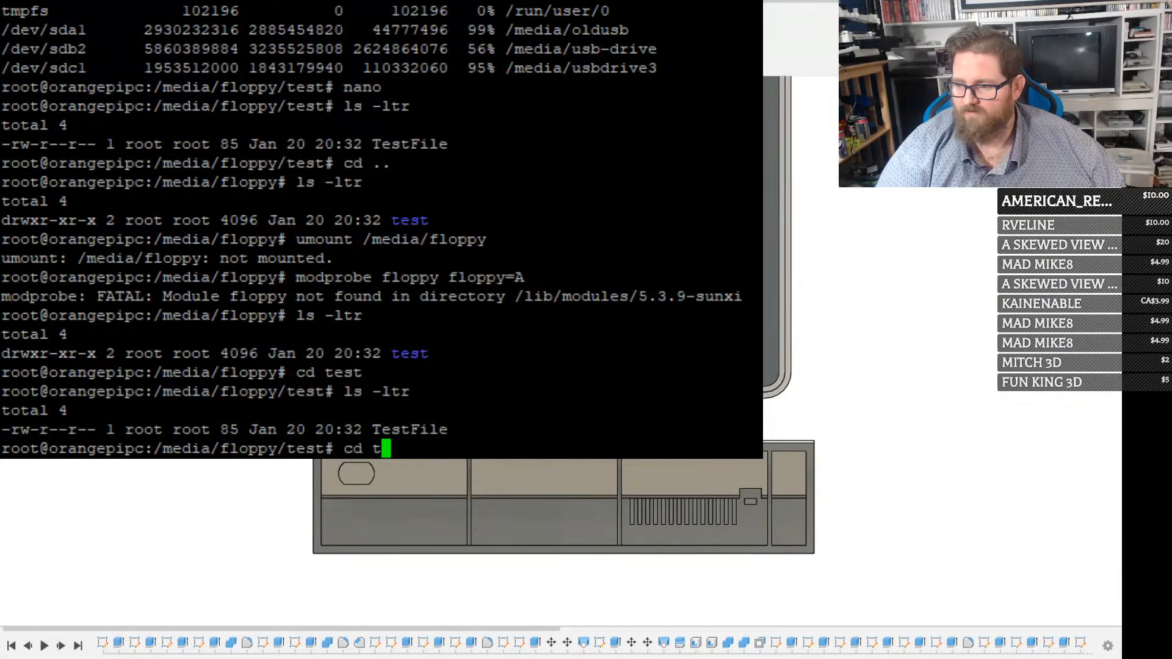
key(BackSpace)
key(BackSpace)
key(BackSpace)
key(BackSpace)
key(BackSpace)
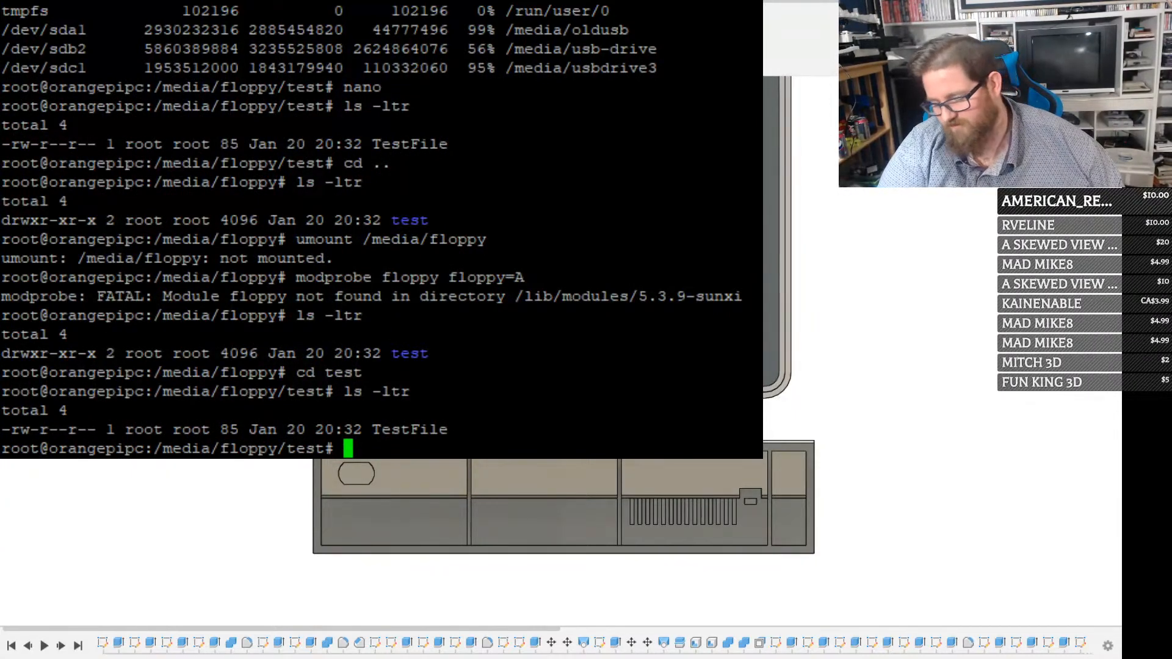
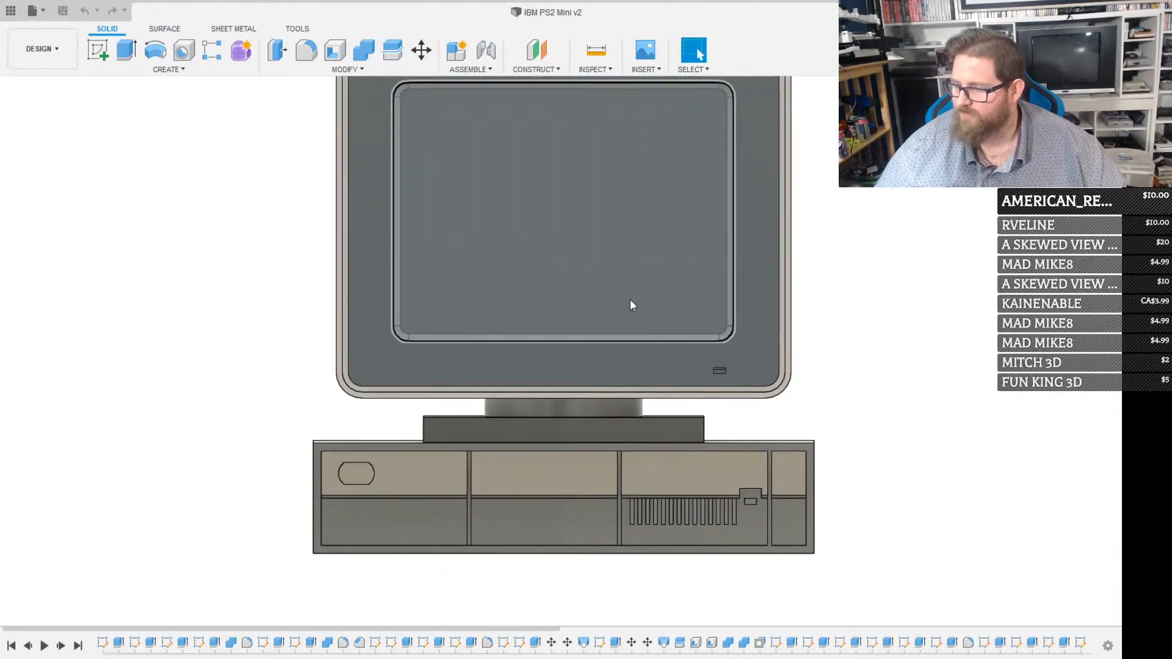
Sketch a rectangle 100.7 mm wide and 24.5 mm high above the monitor on the front-facing origin plane
scroll(457, 489, down, 5)
scroll(485, 465, up, 2)
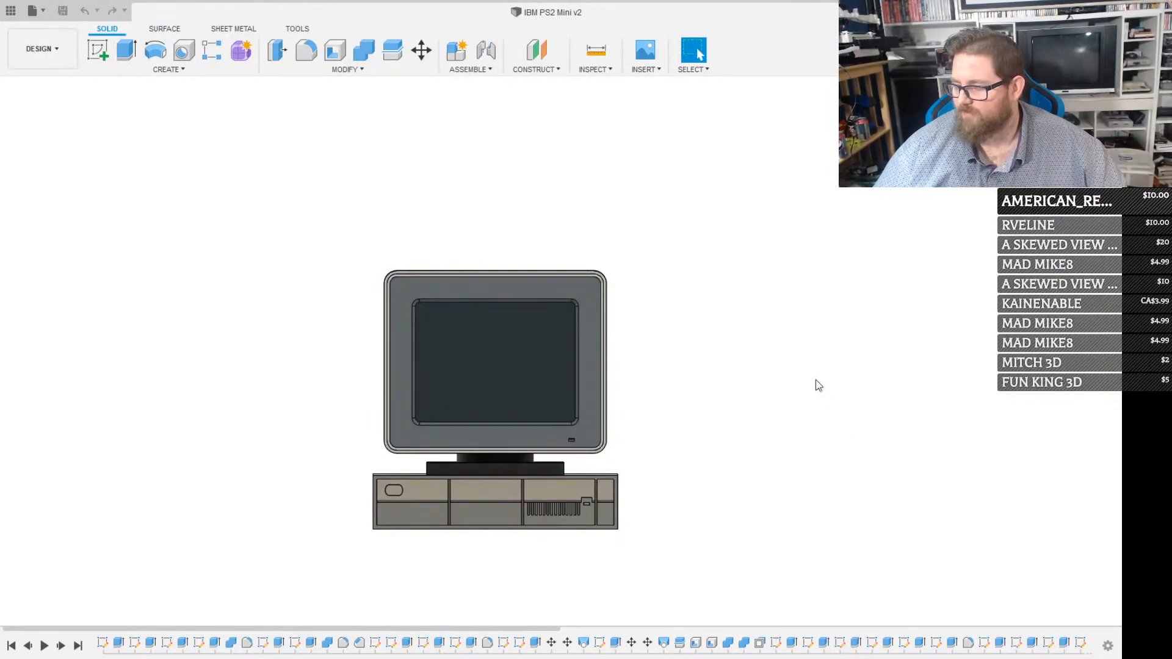
key(r)
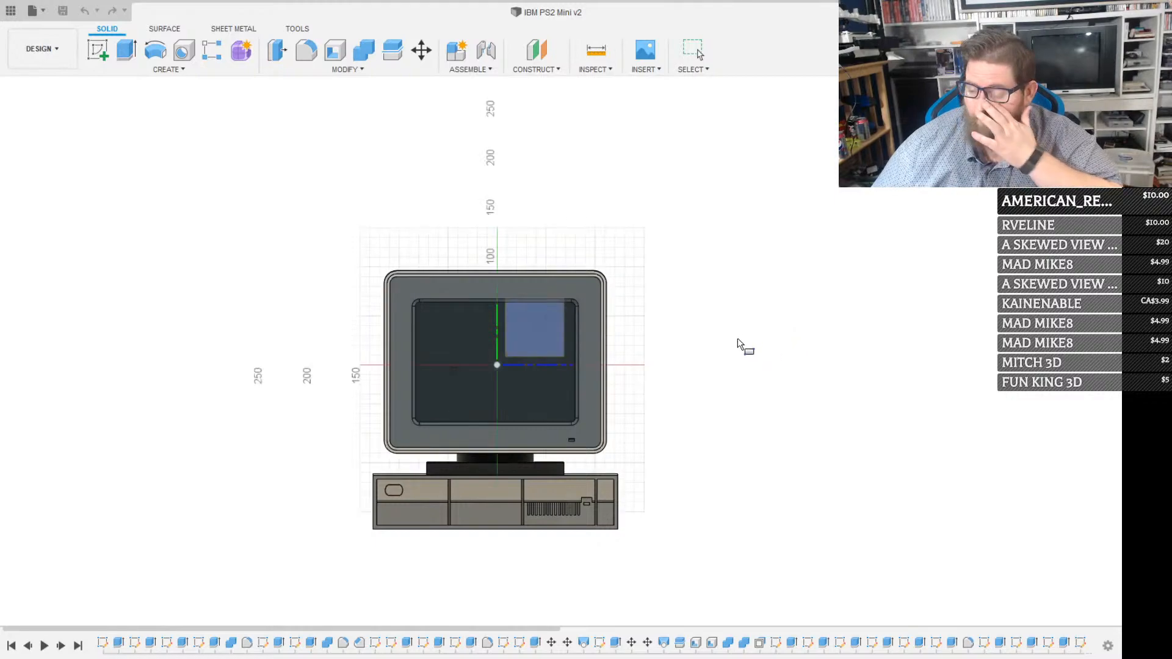
click(537, 332)
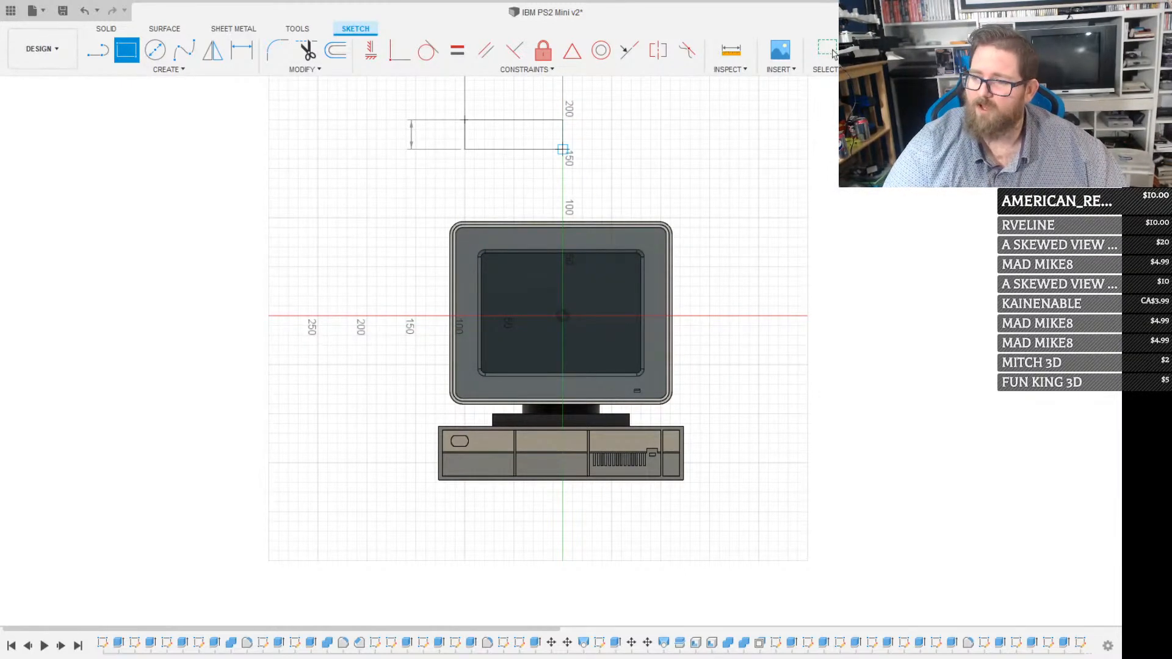
text(25)
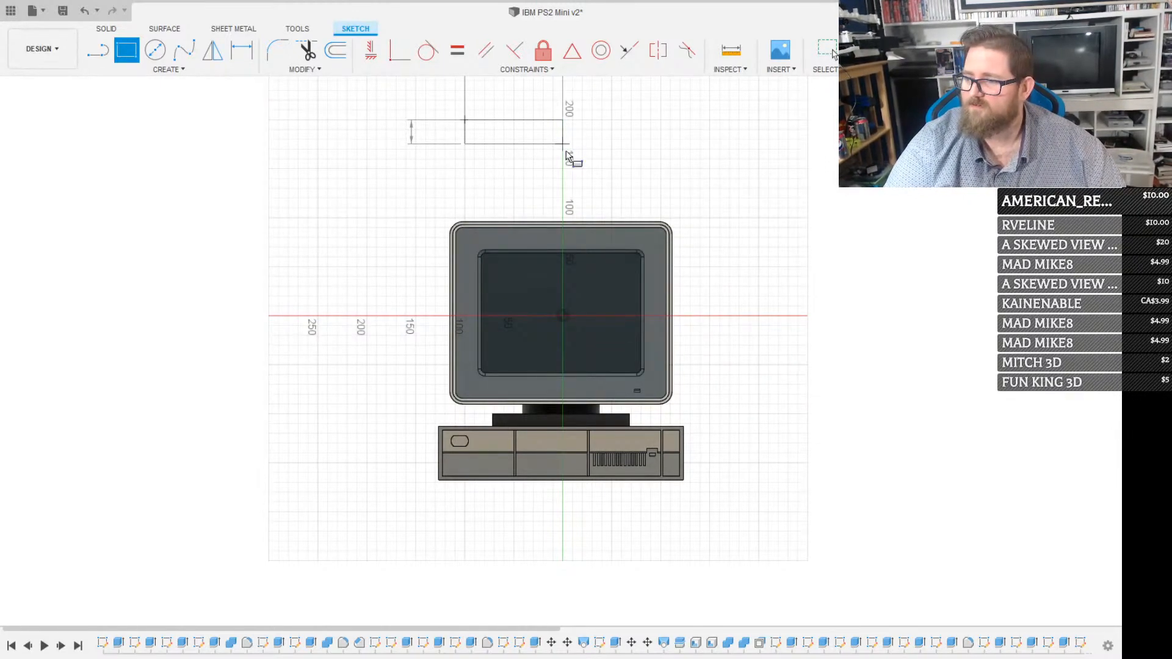
key(Return)
key(Escape)
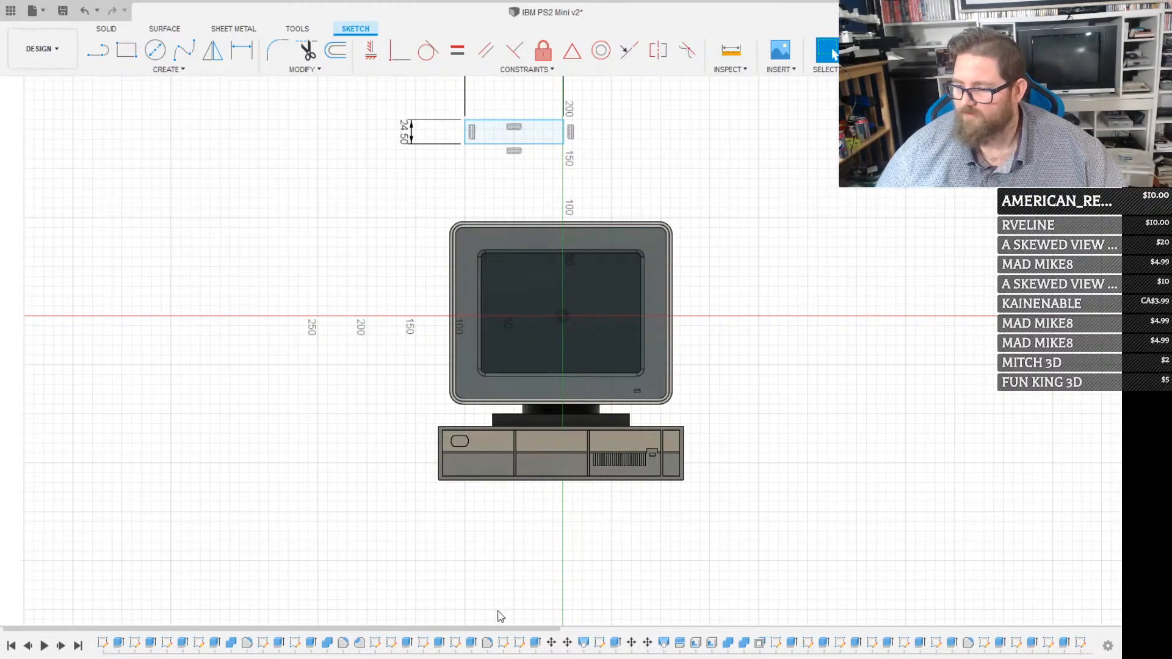
Extrude the new rectangle by -144 mm into a solid block above the monitor
mouse_move(466, 104)
shift+middle_down()
mouse_move(574, 151)
mouse_move(684, 156)
shift+middle_up()
scroll(689, 158, up, 5)
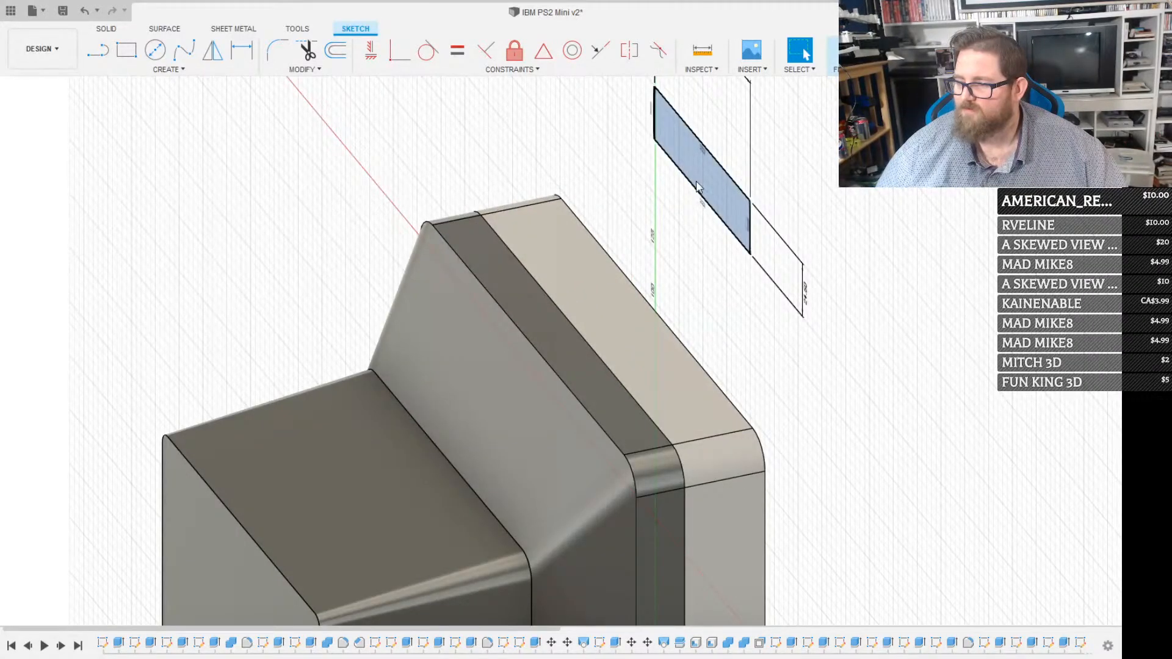
click(727, 147)
key(e)
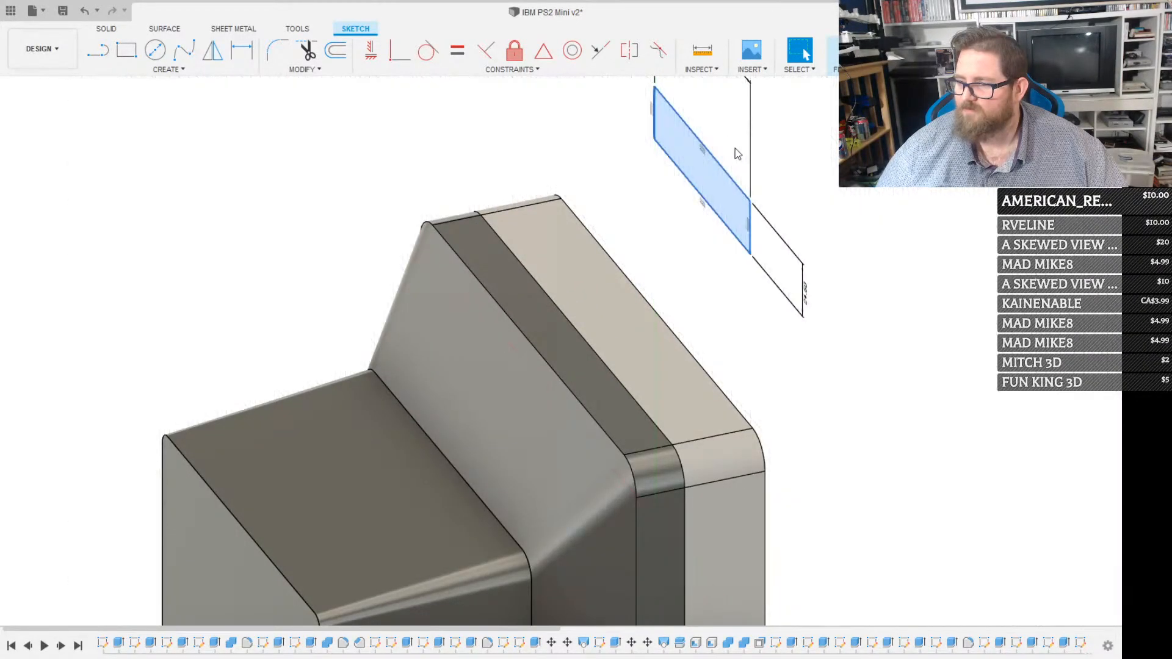
text(-144)
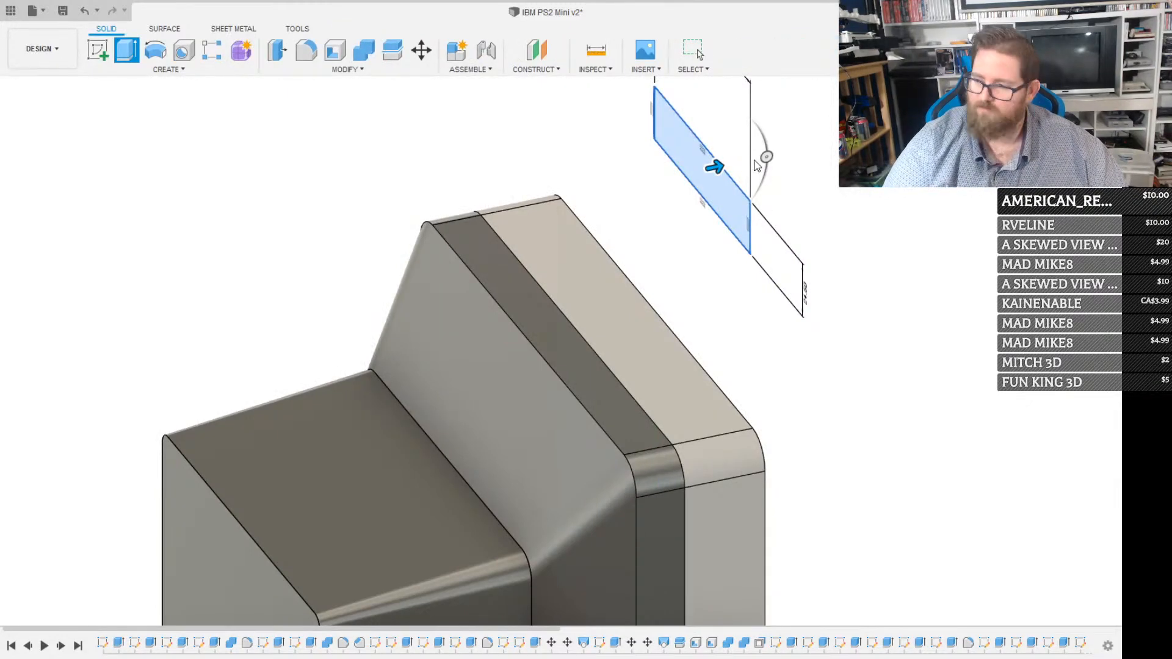
key(Return)
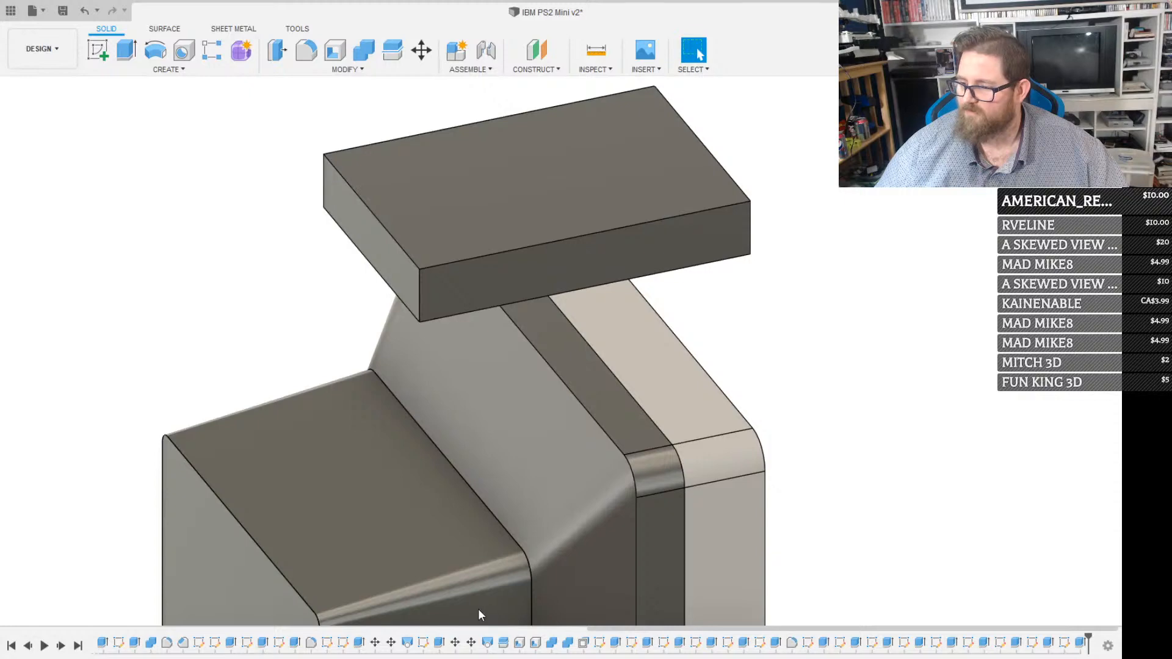
On the block's front face, sketch a construction rectangle from the upper-left corner, 50.35 mm wide and about 6.4 mm high
shift+middle_drag(481, 612, 501, 247)
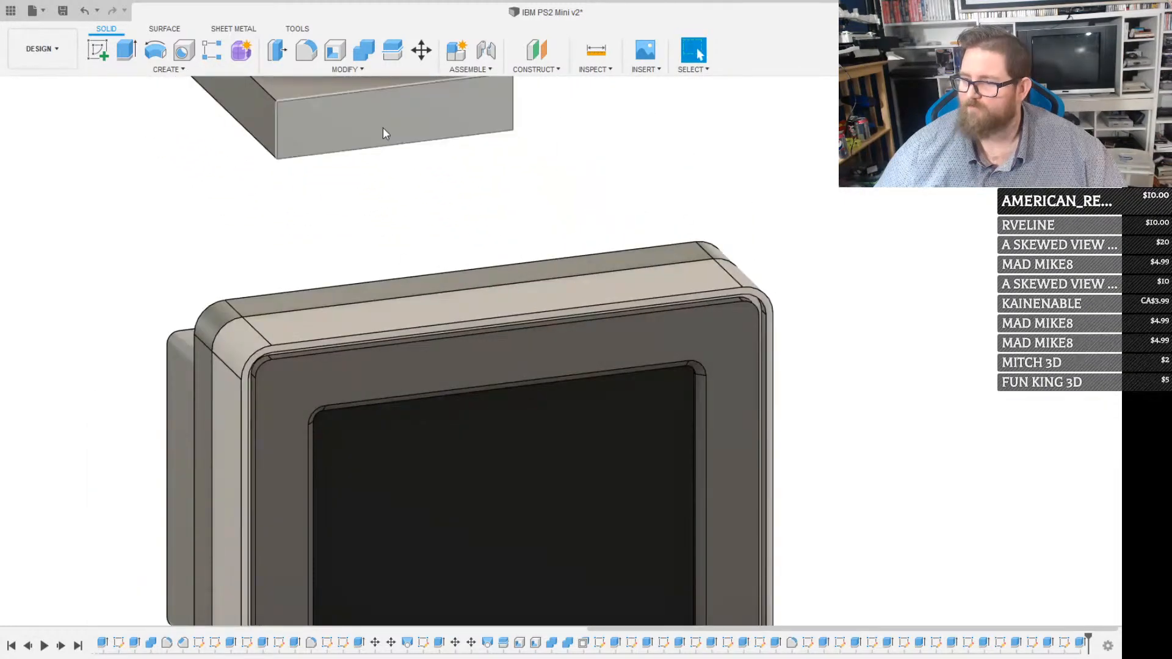
click(365, 96)
click(1078, 121)
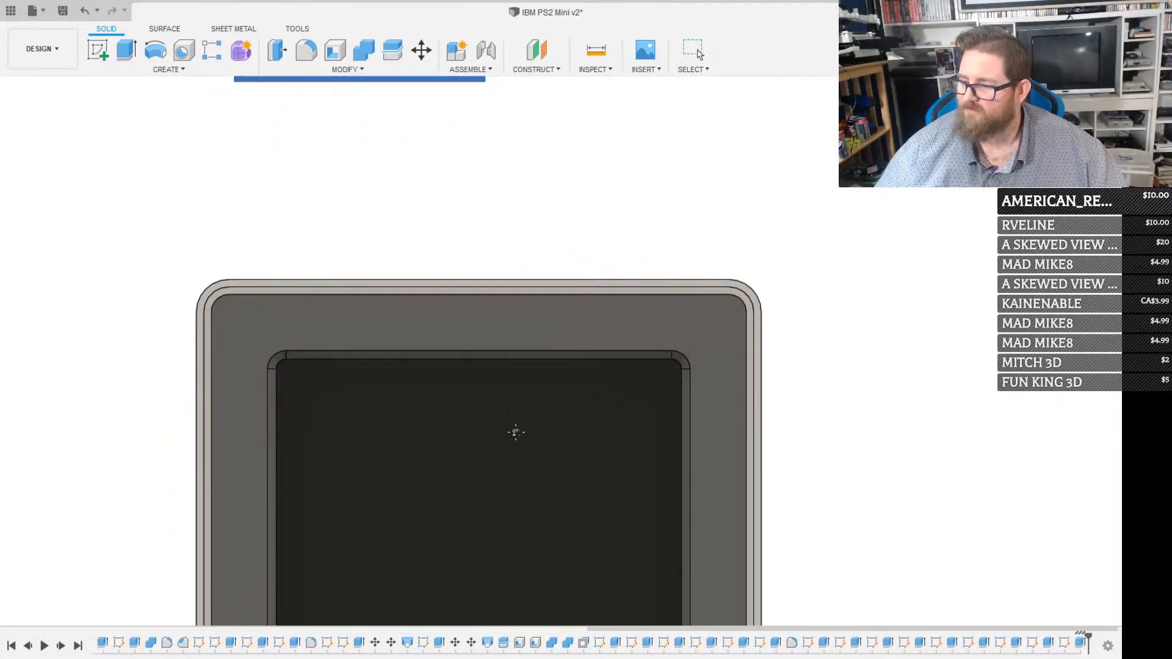
middle_drag(515, 432, 677, 631)
scroll(467, 221, up, 3)
scroll(466, 221, up, 1)
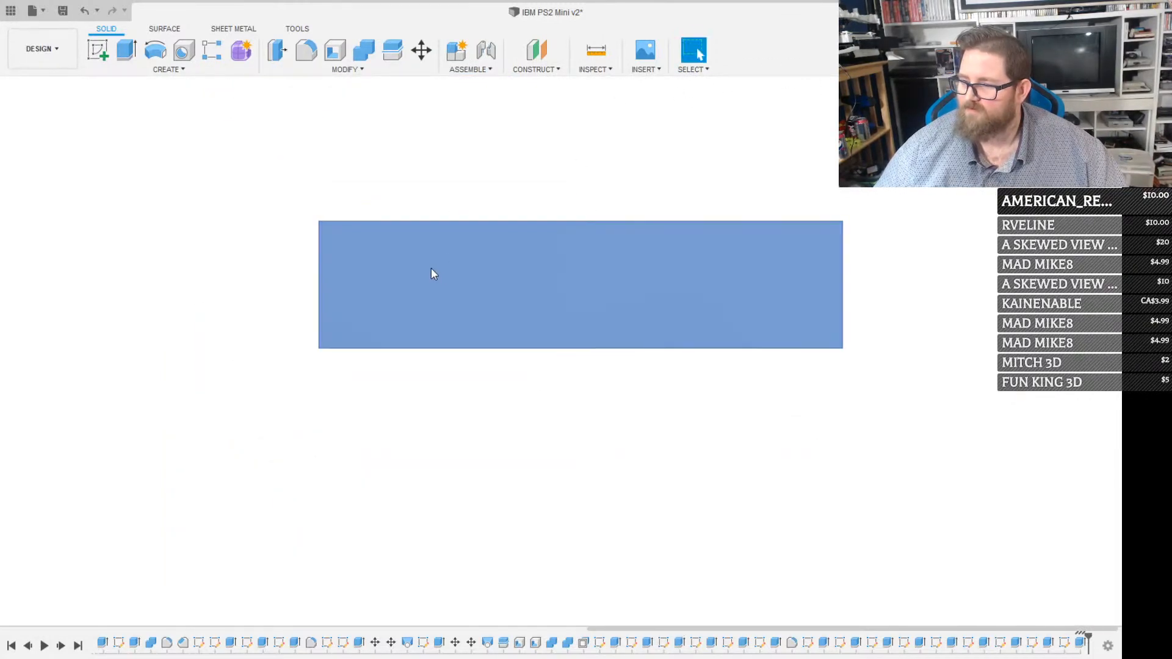
key(r)
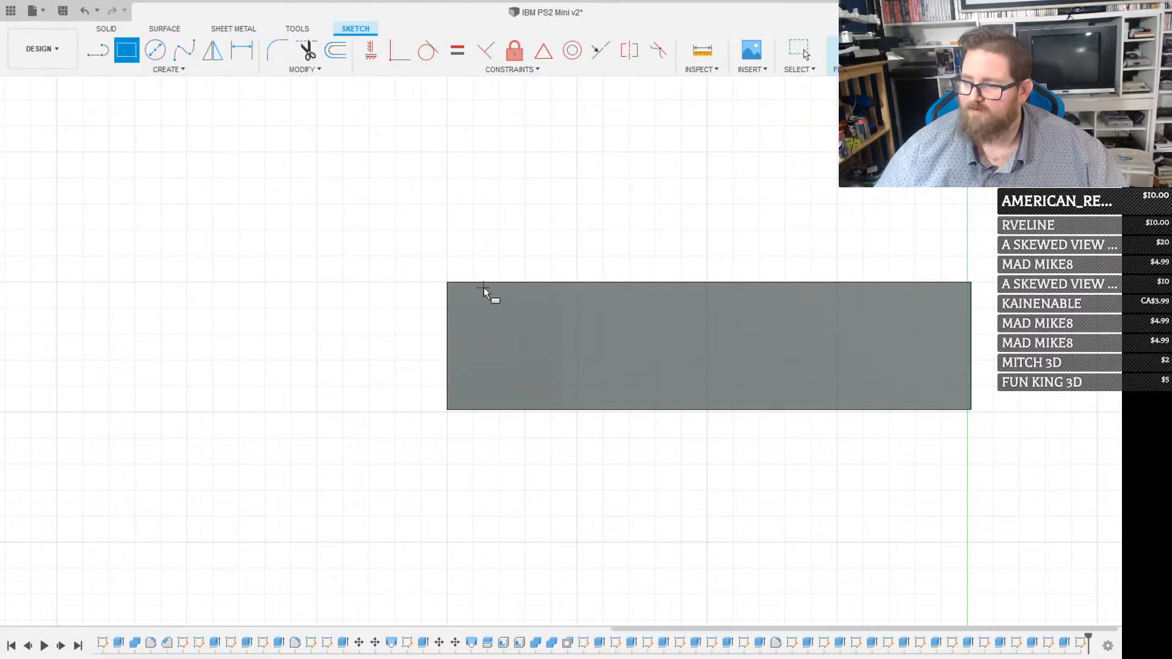
scroll(510, 358, down, 1)
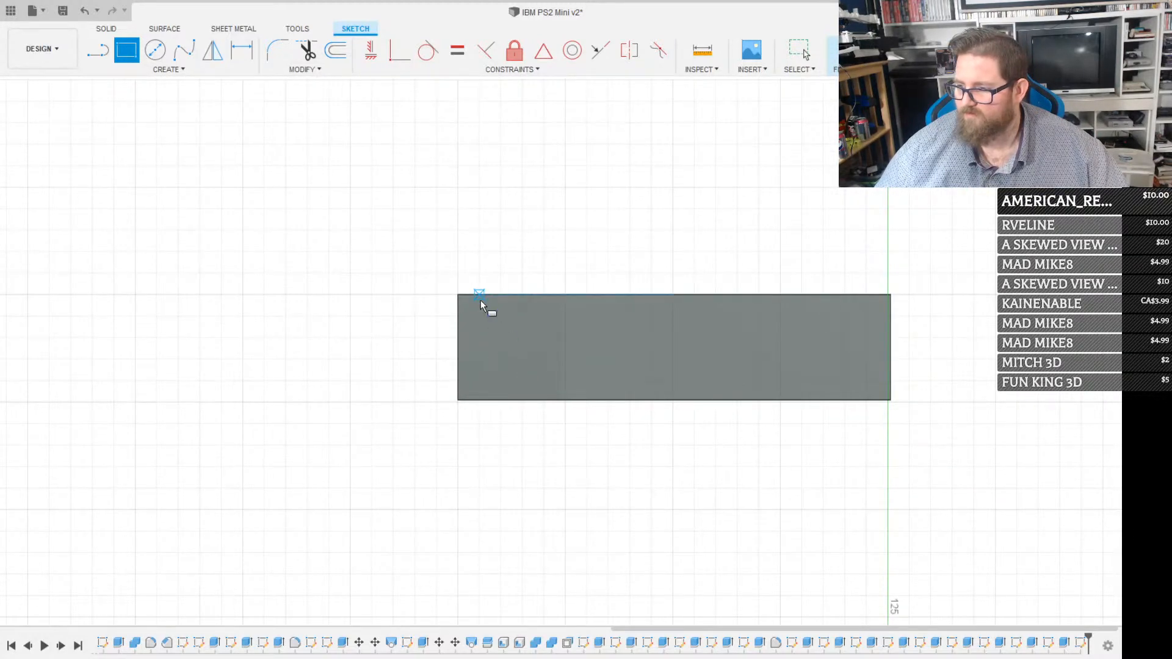
click(459, 295)
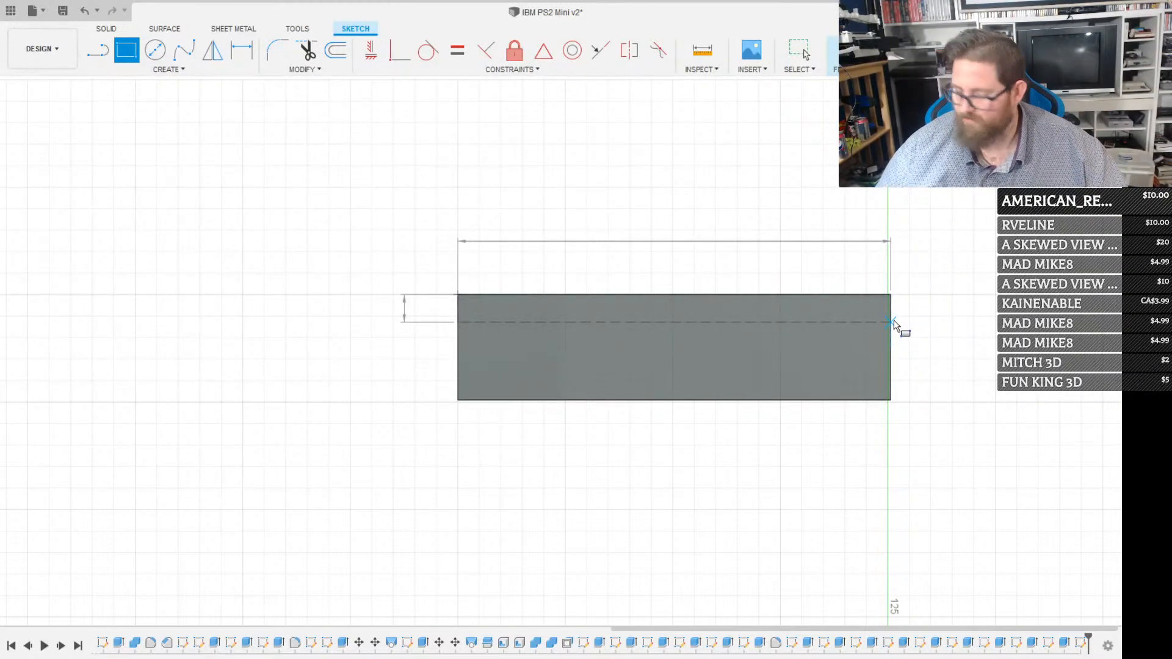
text(50.35)
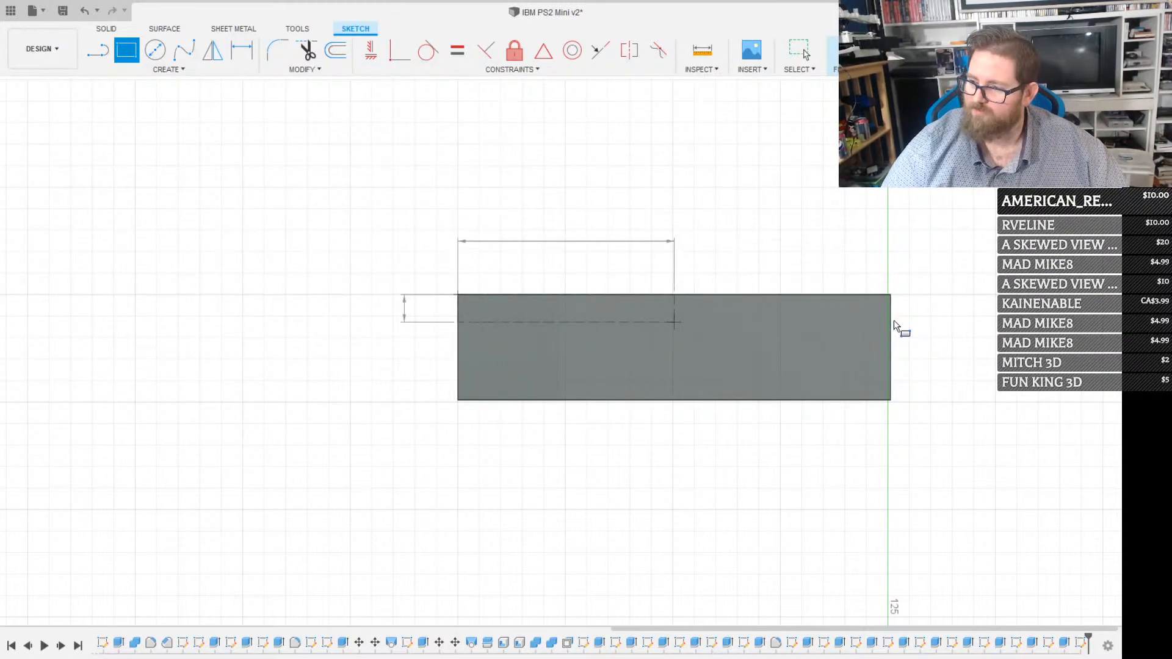
key(Return)
key(Escape)
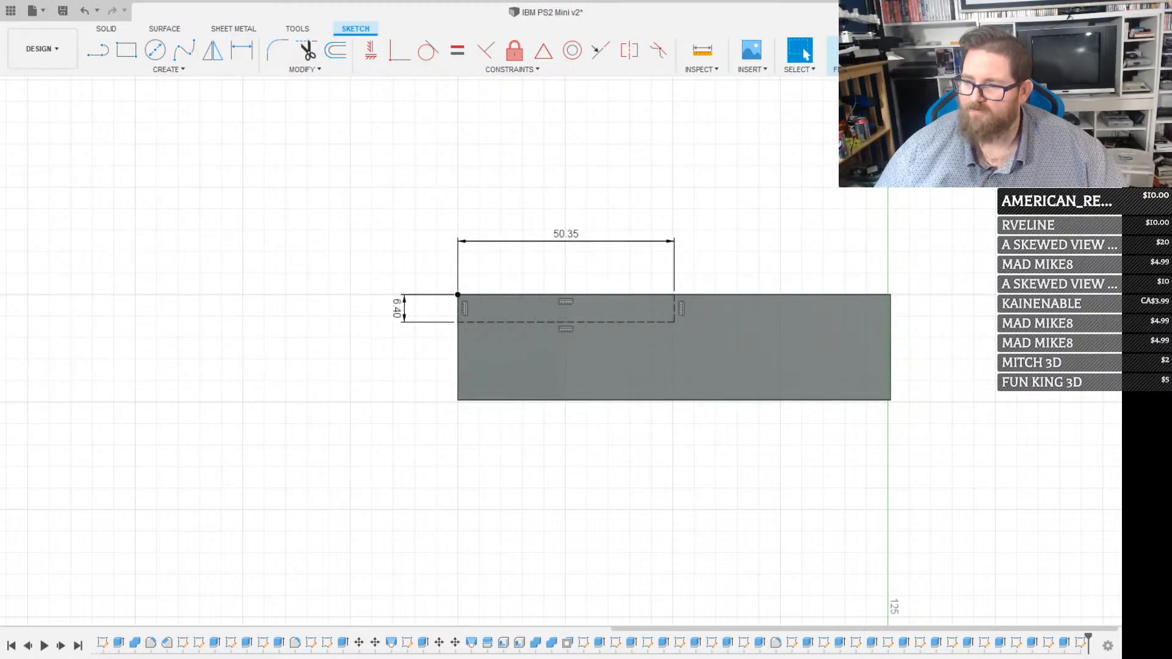
Set the construction rectangle's height to 8.45 mm
double_click(398, 309)
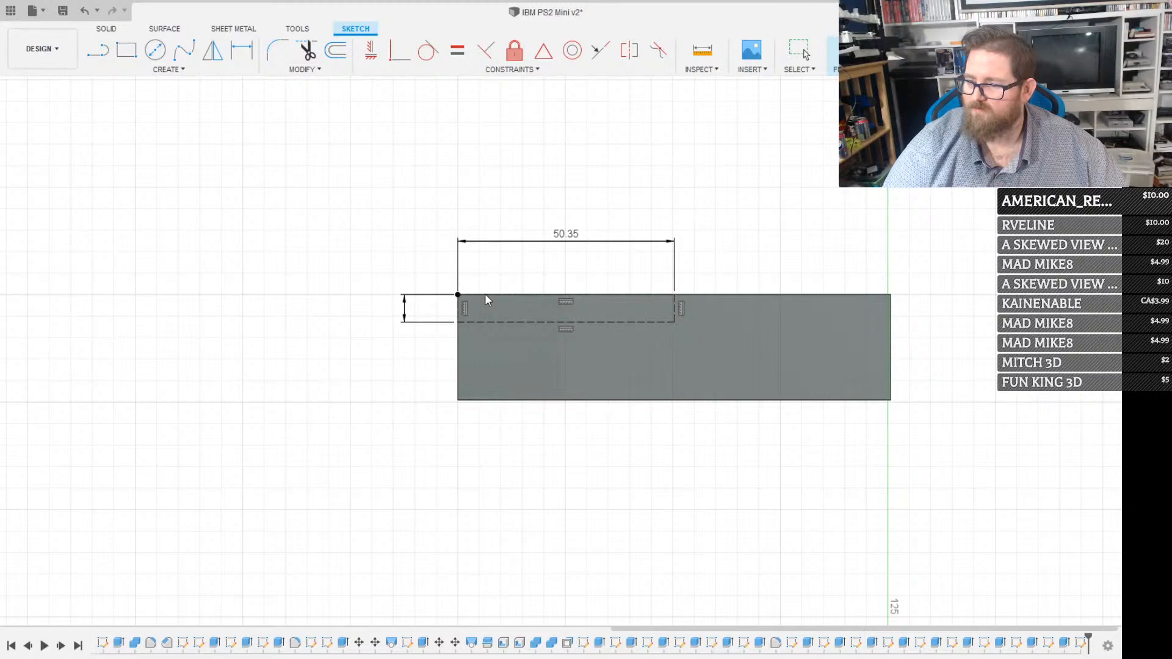
text(8.45)
key(Return)
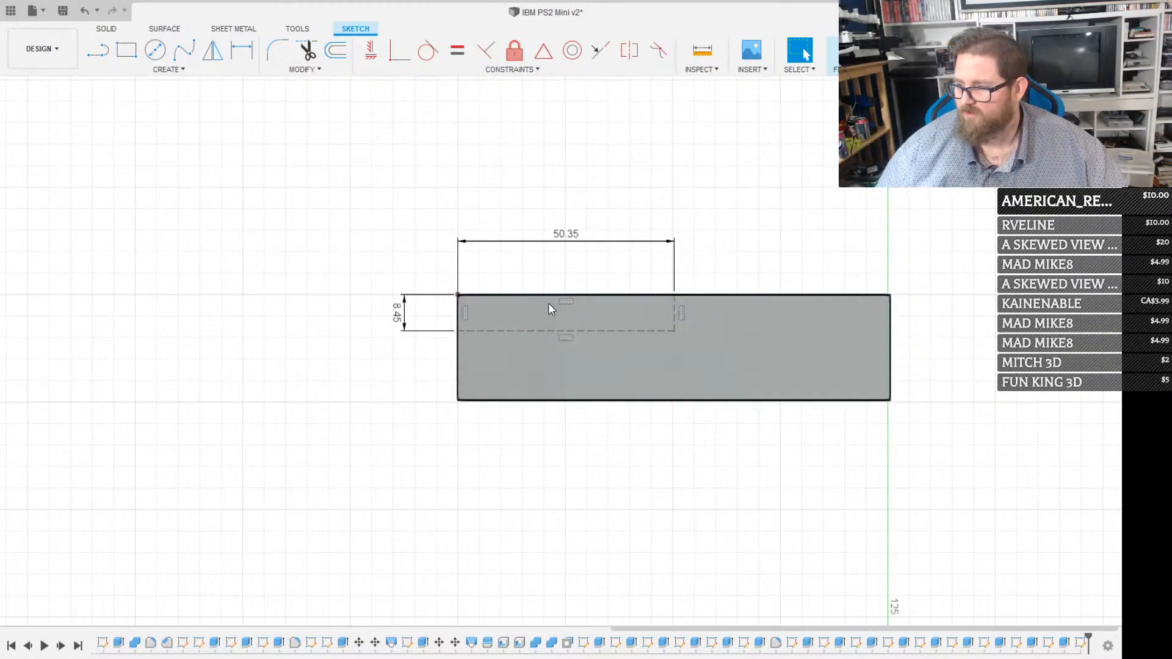
click(700, 345)
key(r)
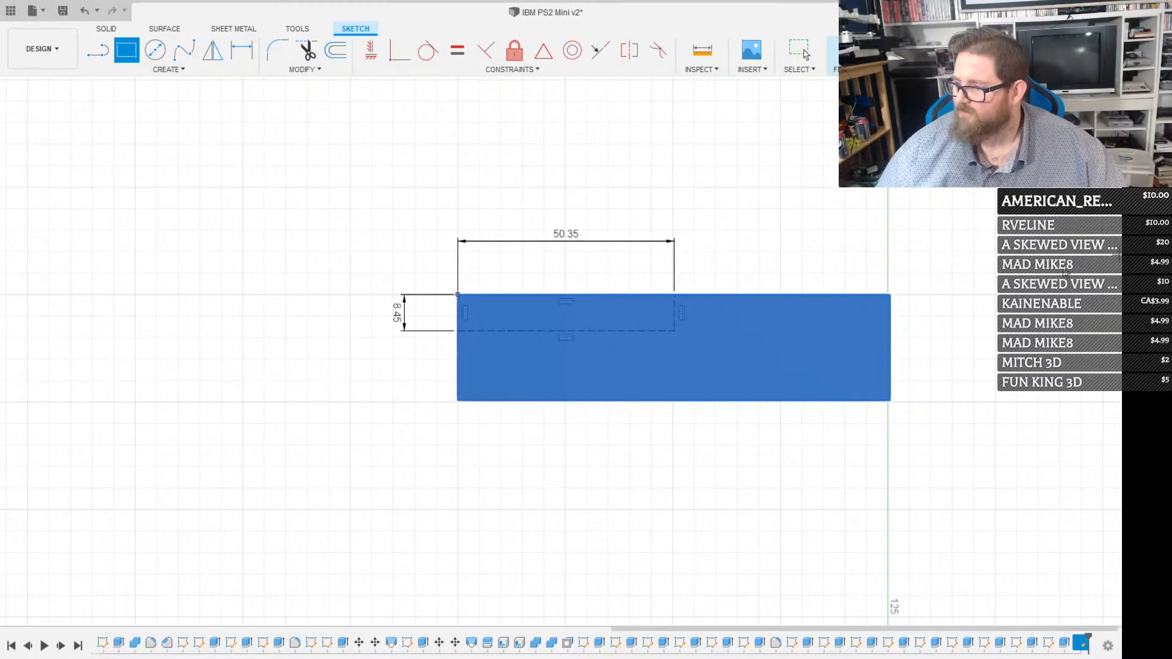
click(675, 331)
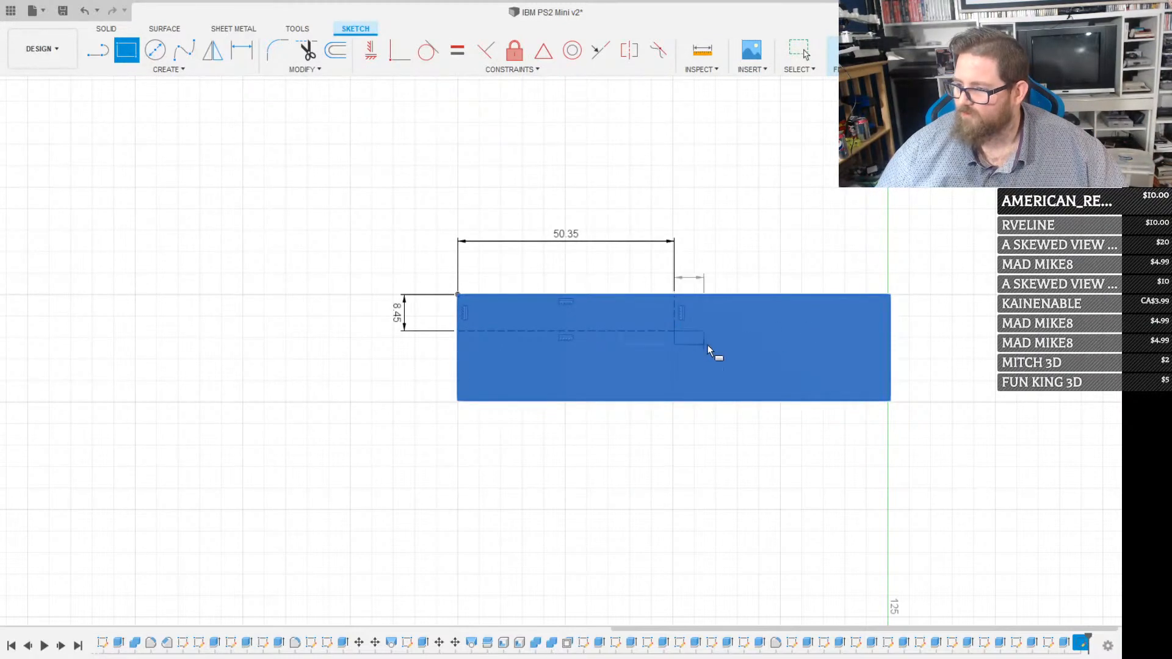
key(Escape)
Sketch a center rectangle 90.7 mm wide and 4.3 mm high on the construction rectangle's lower-right corner
key(r)
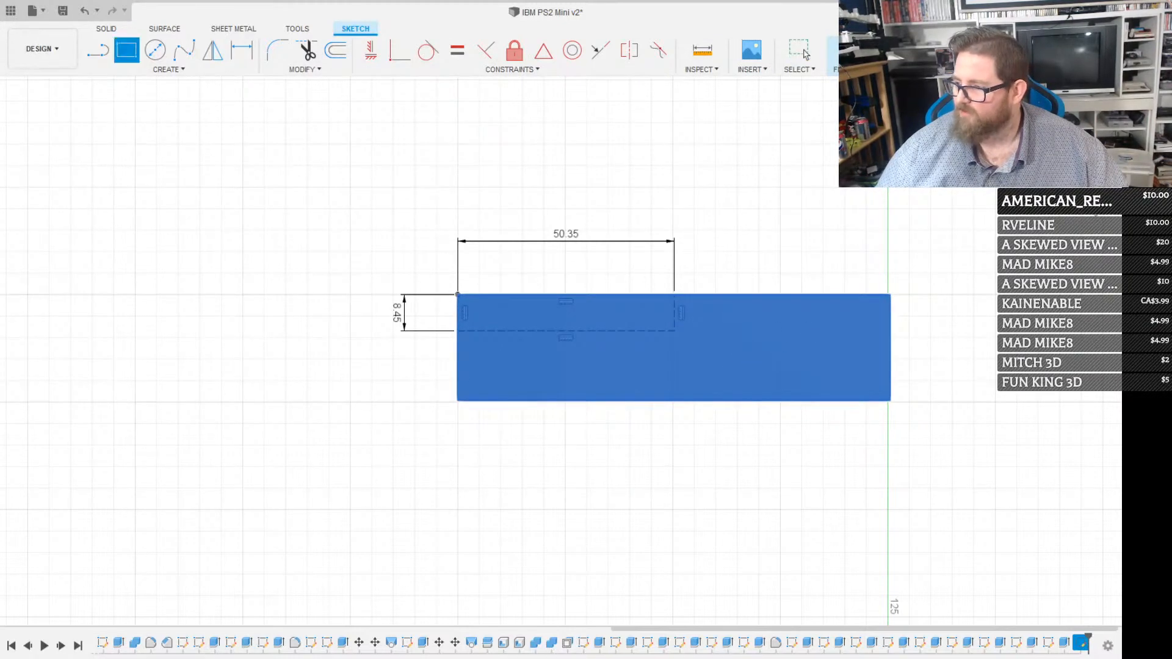
click(675, 330)
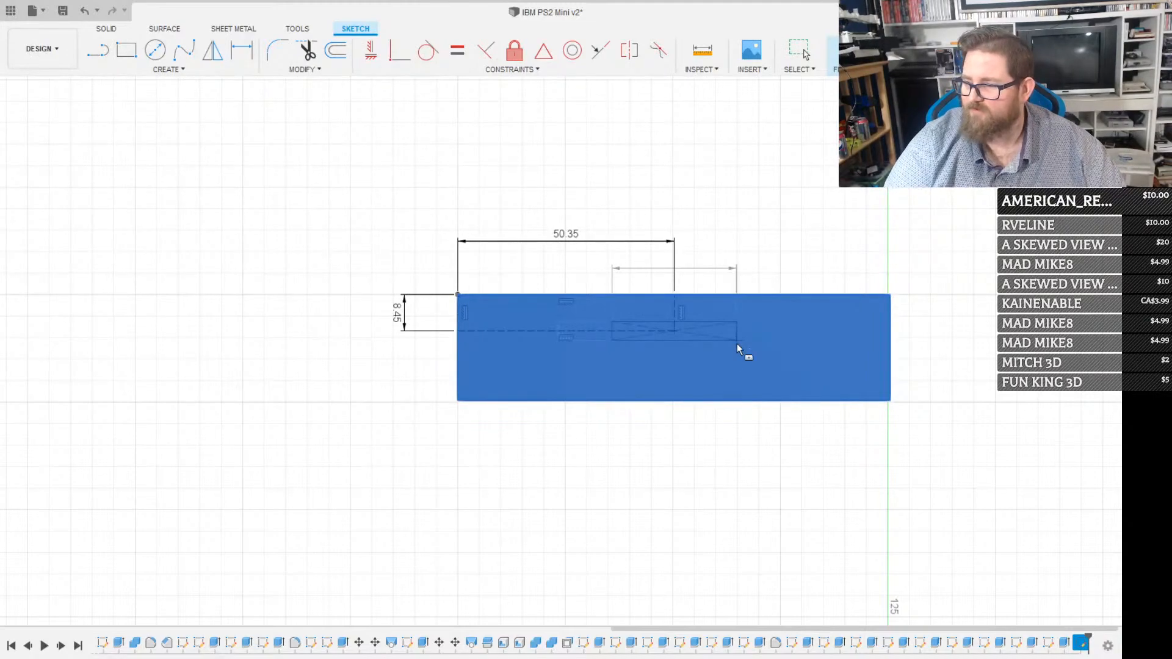
text(90.7)
key(Tab)
key(Return)
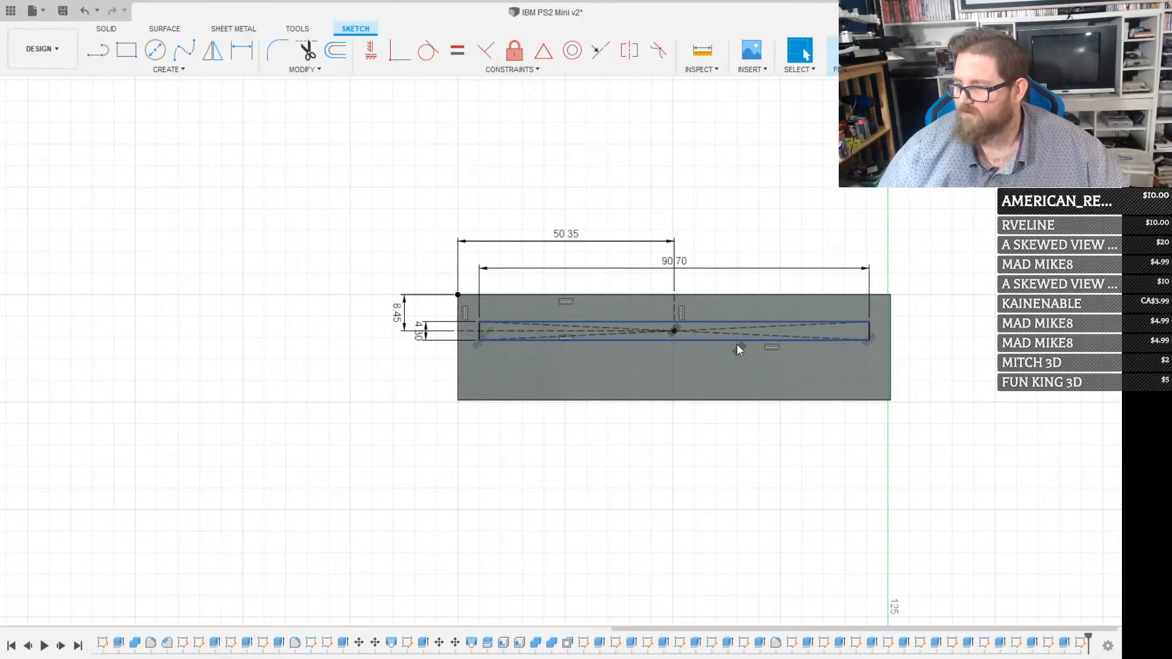
Cut the narrow slot profile into the block's front face with Extrude
scroll(738, 343, up, 2)
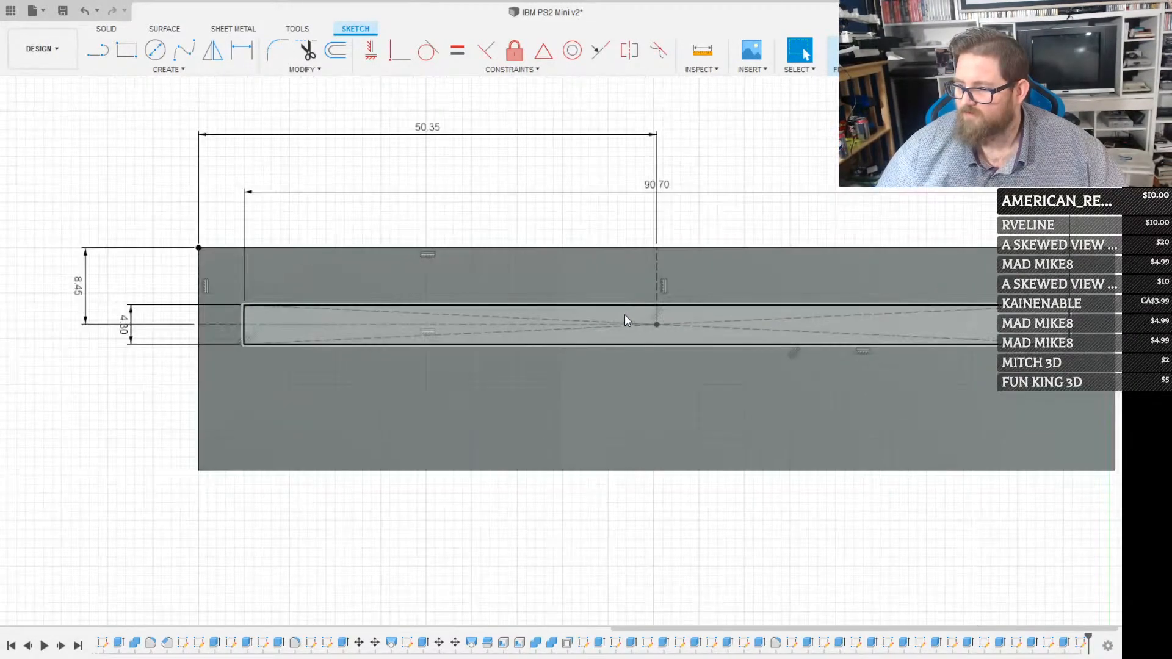
click(625, 319)
scroll(666, 305, up, 2)
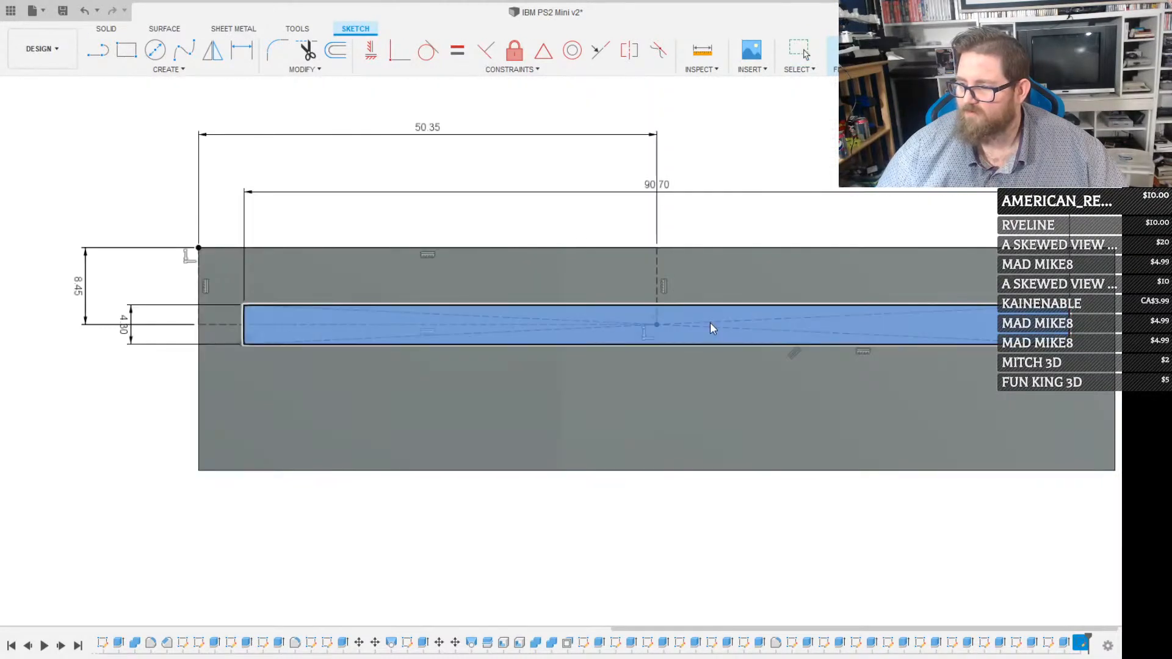
key(e)
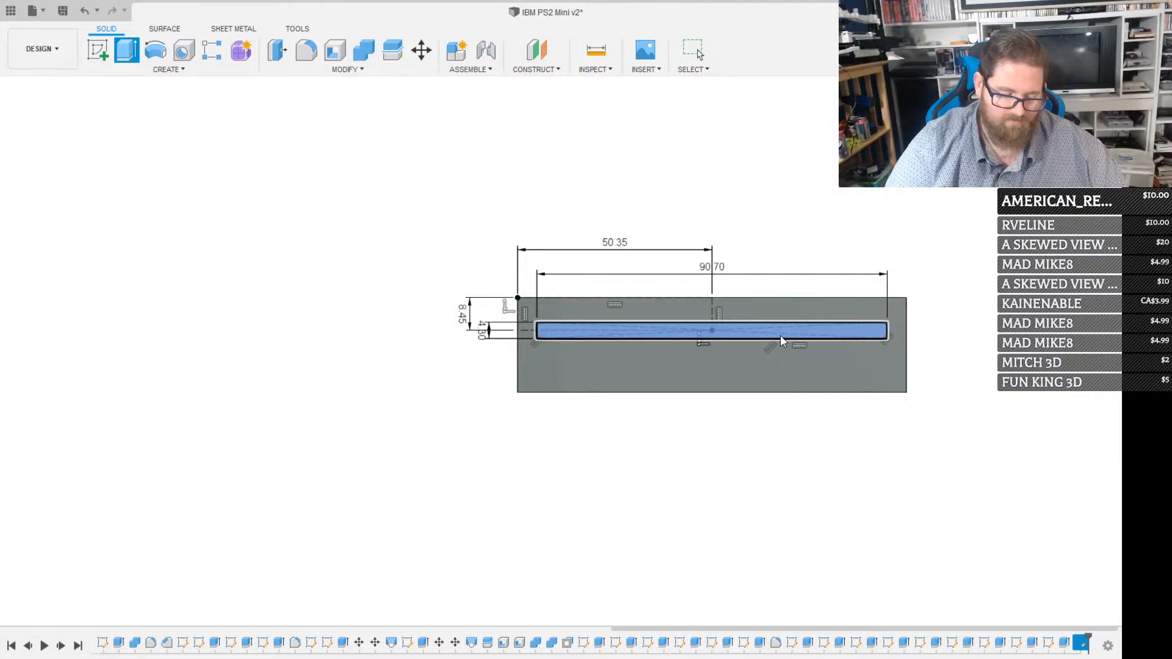
key(Escape)
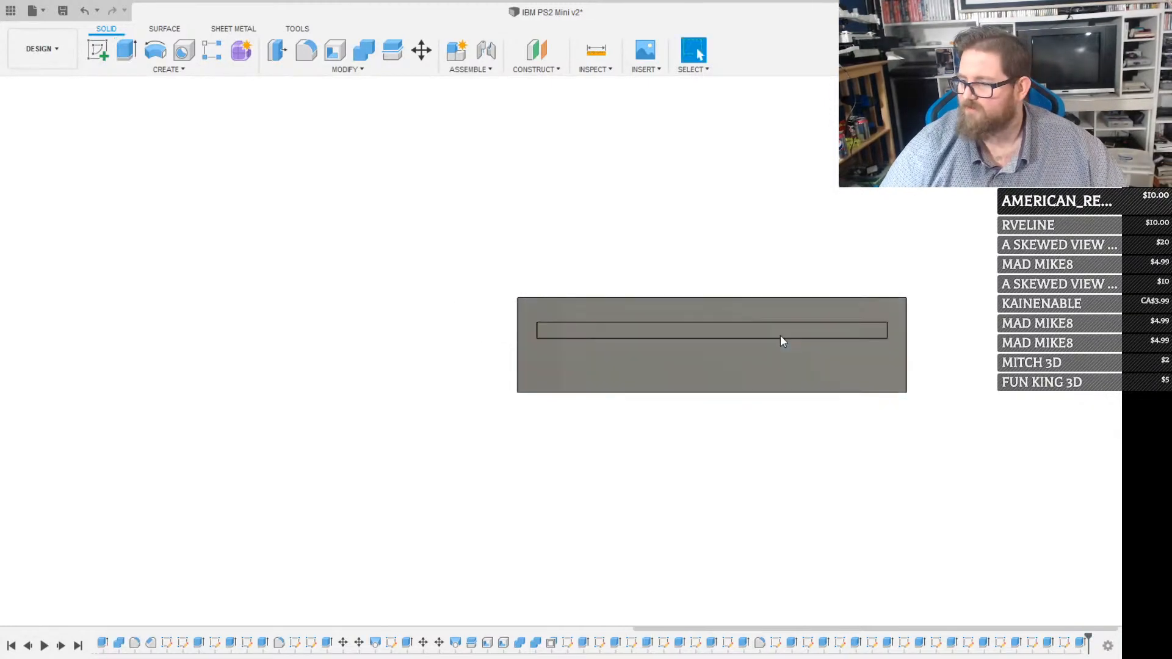
Sketch a construction rectangle 8 mm high across the full 100.7 mm width of the front face, along its lower edge
scroll(780, 336, up, 3)
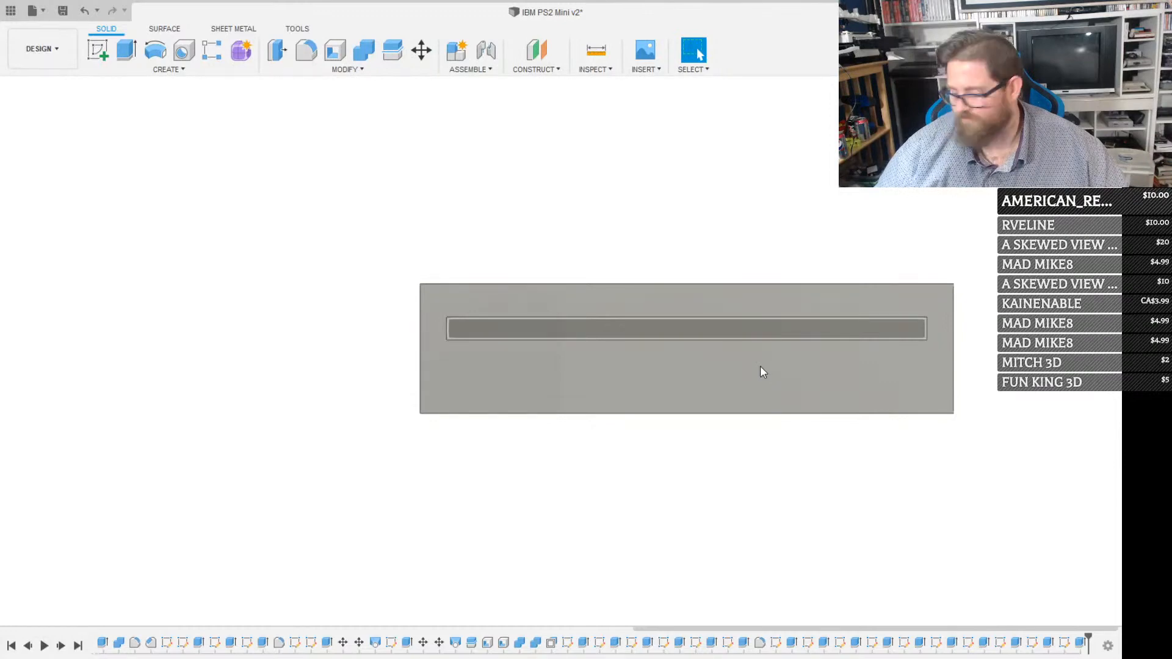
scroll(760, 367, down, 2)
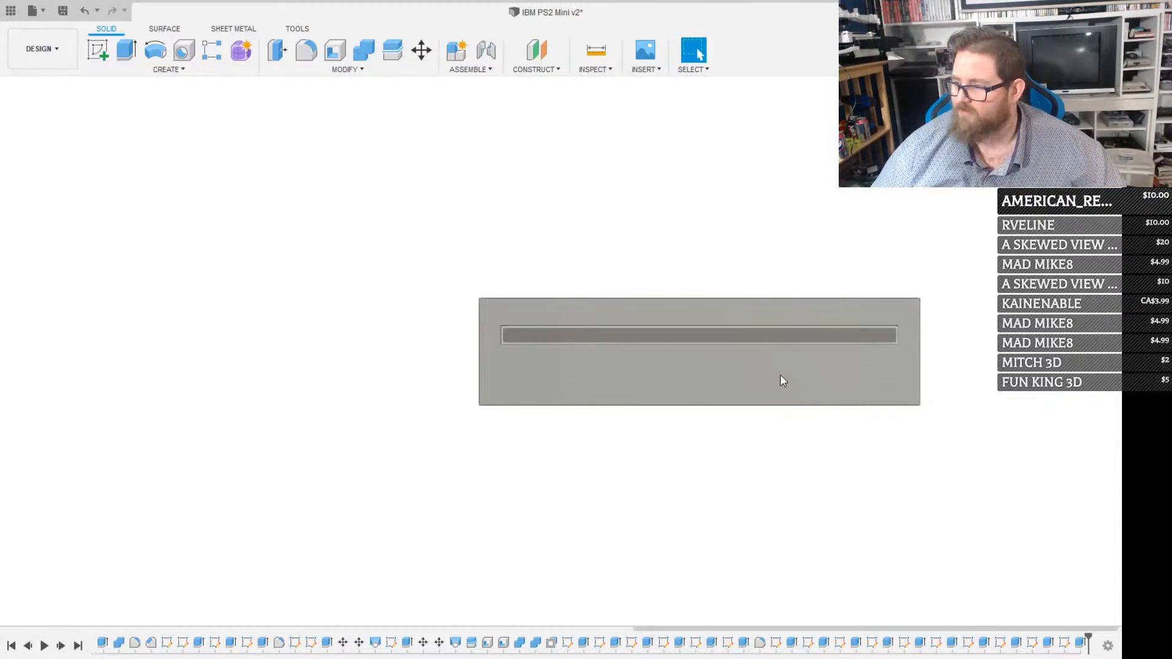
click(827, 398)
key(r)
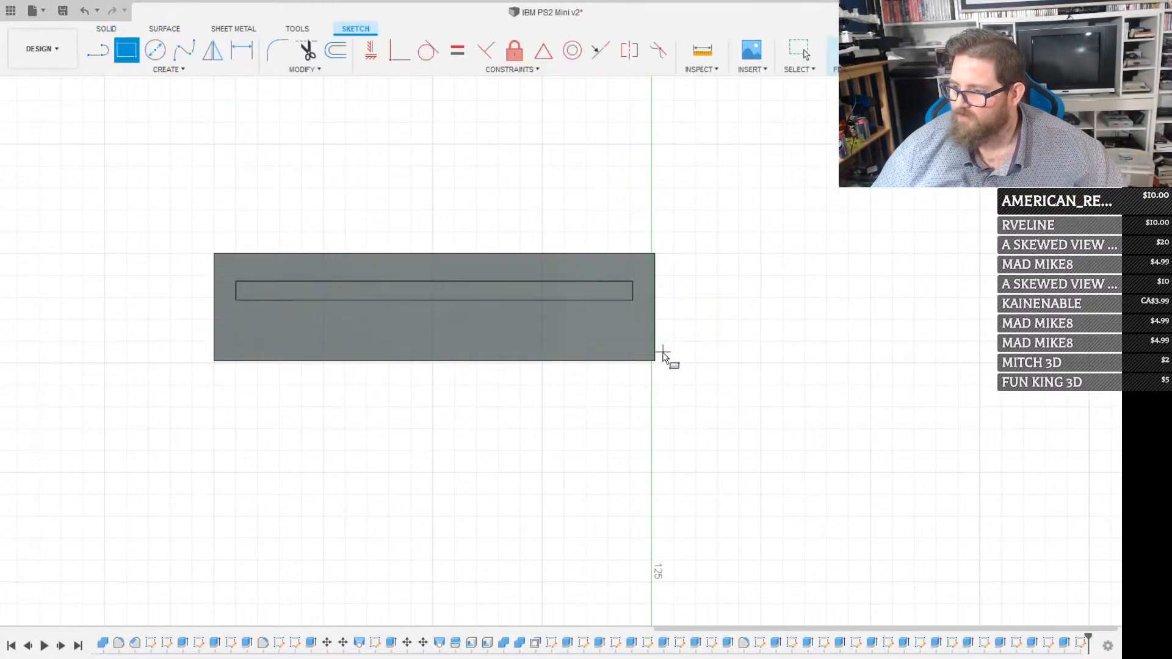
click(655, 361)
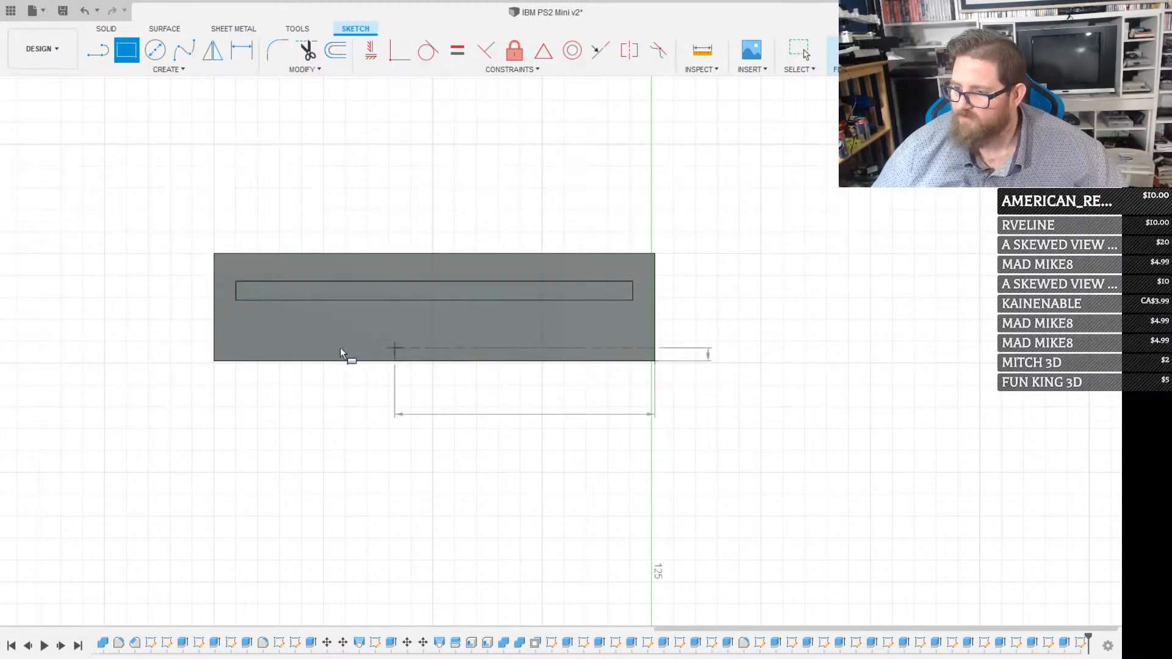
click(216, 336)
key(Escape)
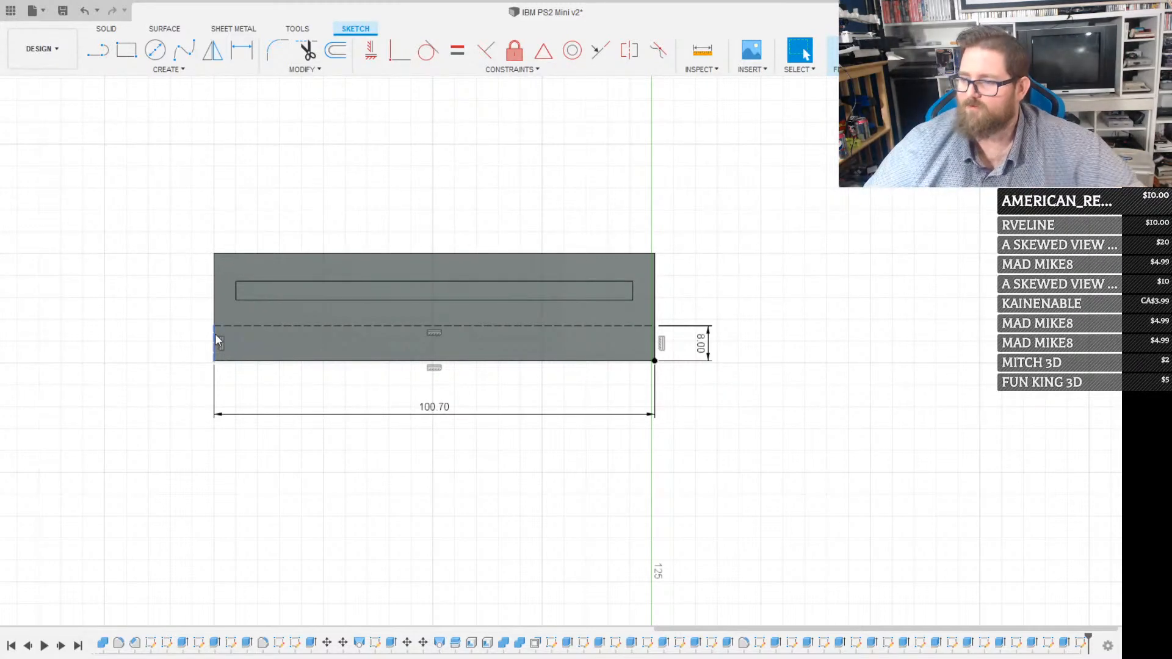
Sketch a construction rectangle 14.8 mm wide and 8 mm high in the front face's lower-right corner
key(r)
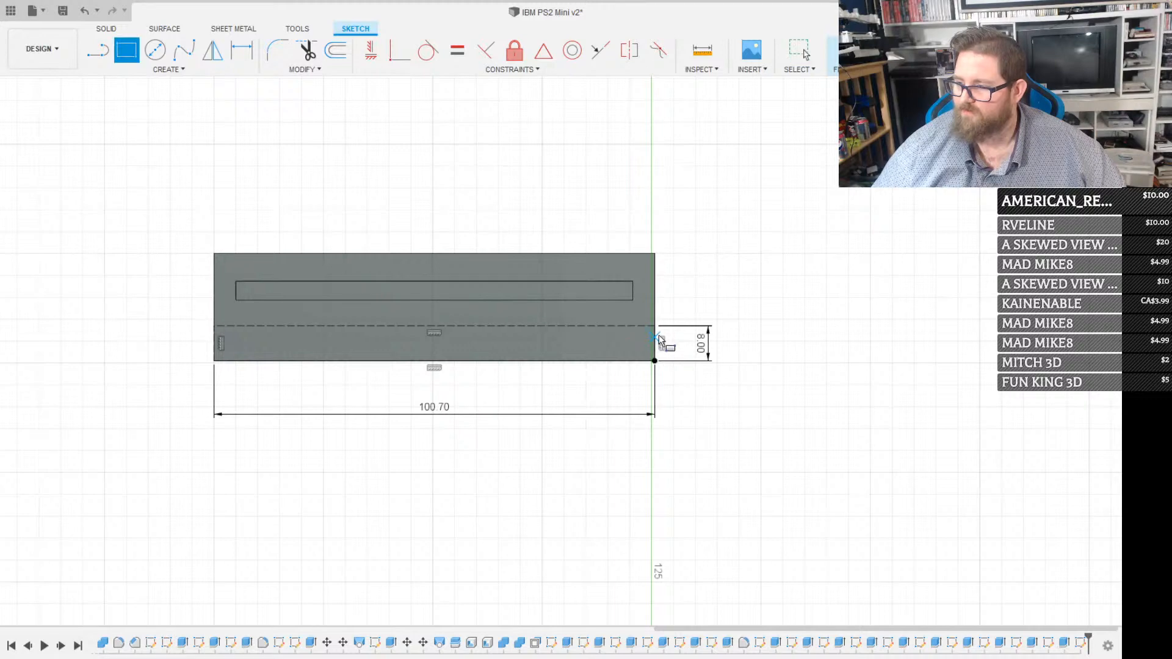
click(655, 360)
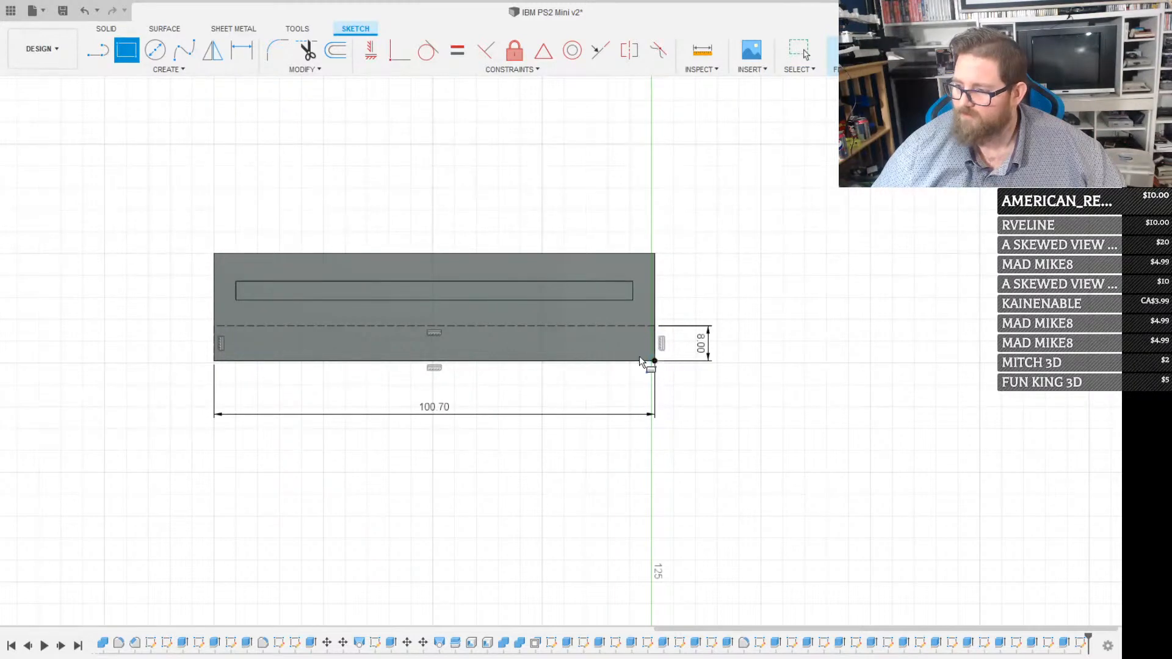
click(568, 325)
key(Escape)
scroll(604, 346, up, 3)
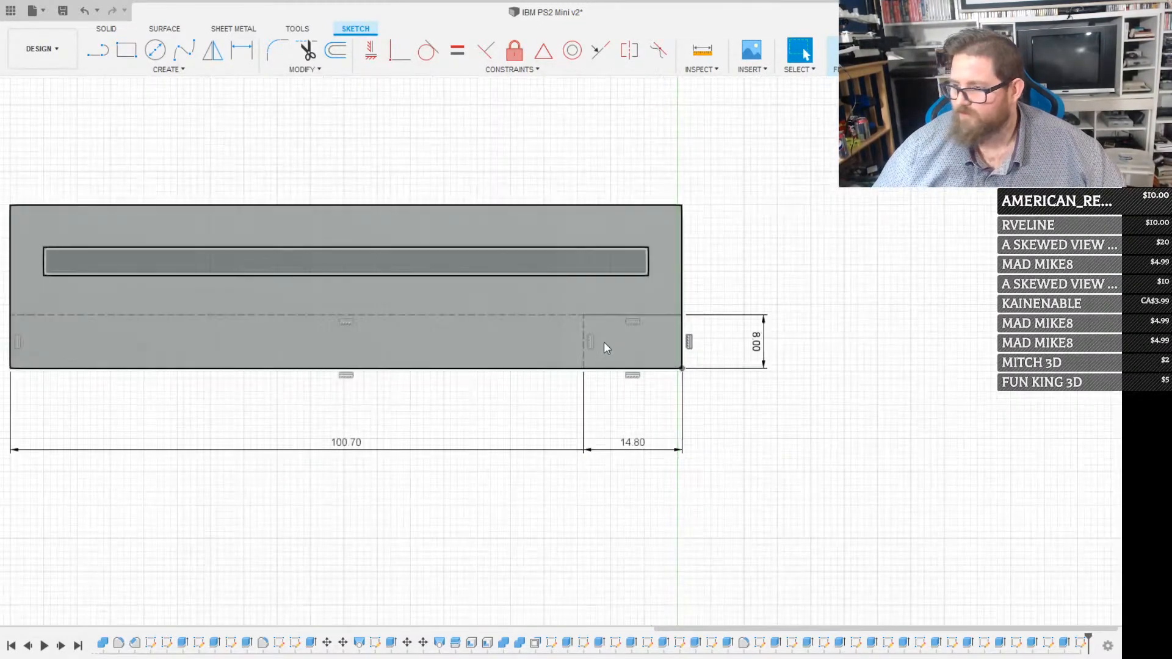
Sketch a rectangle 14 mm wide and 5 mm high, extending left and down from the small construction rectangle's upper-left corner
key(r)
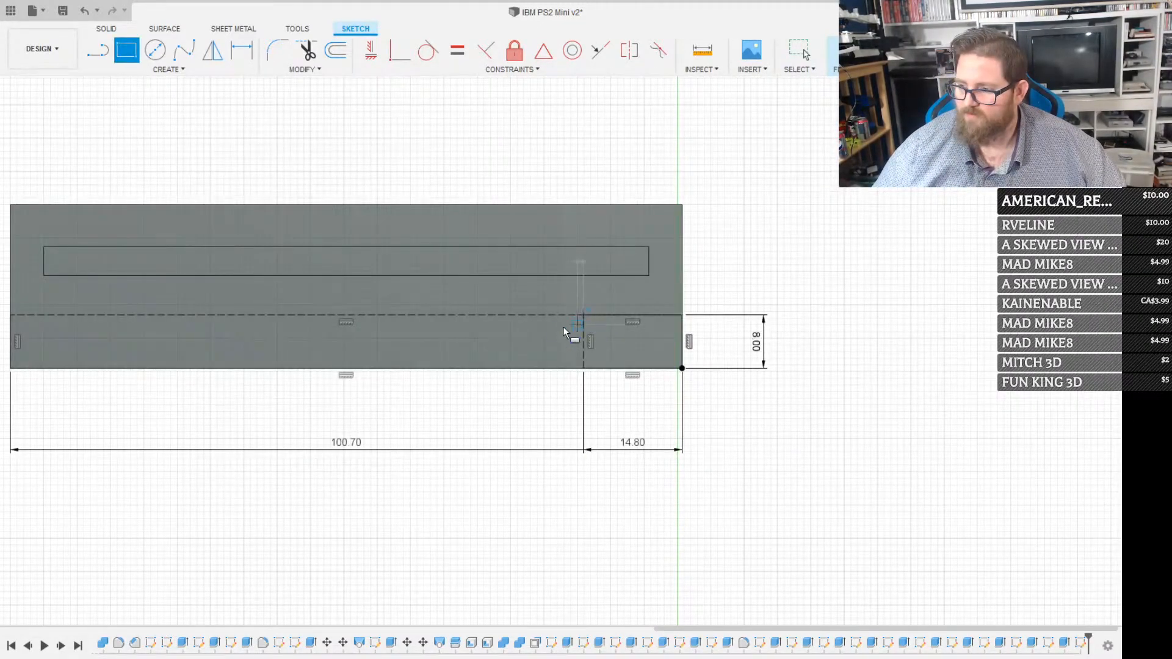
click(582, 316)
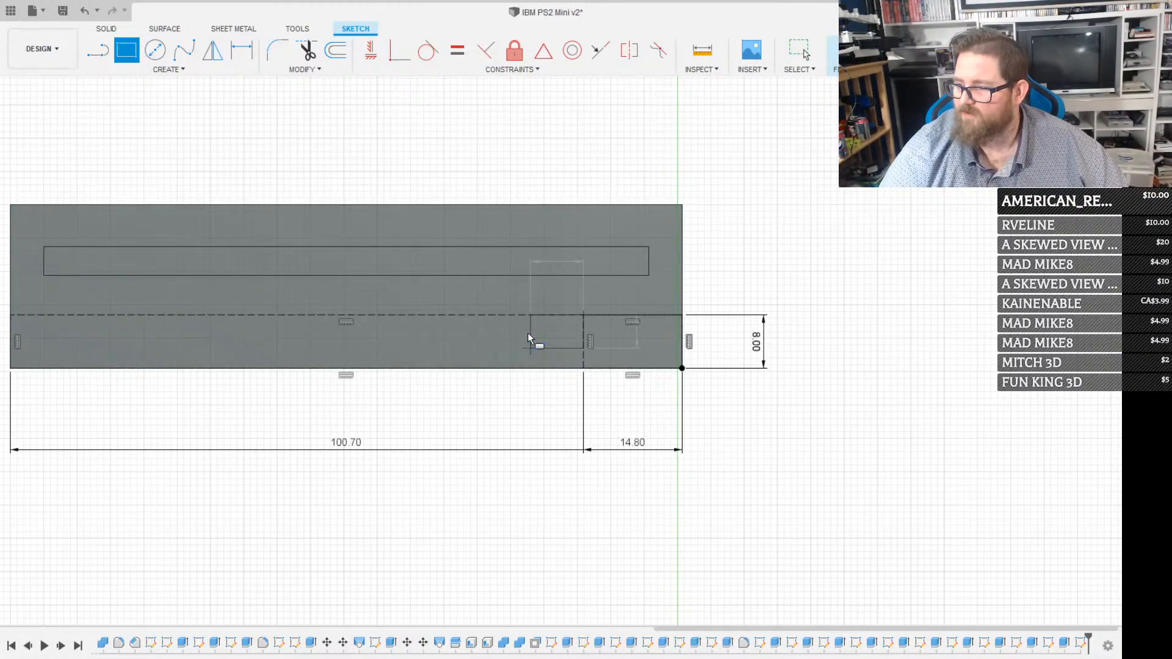
key(Return)
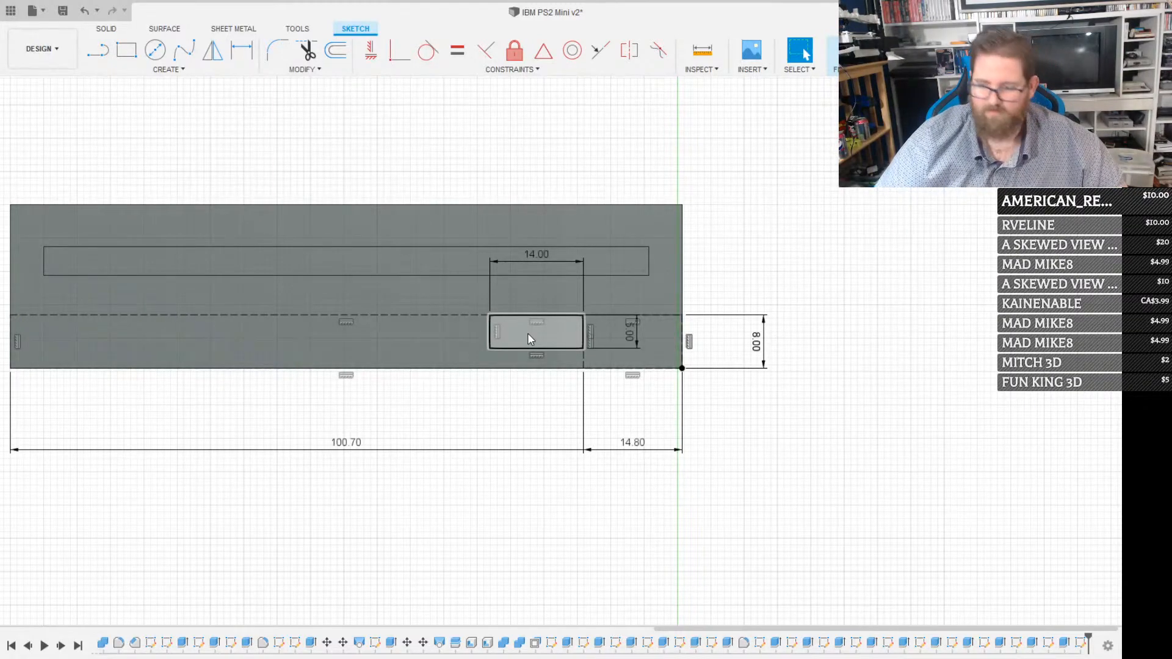
Extrude the 14 by 5 mm rectangle outward from the front face as the eject button
click(528, 336)
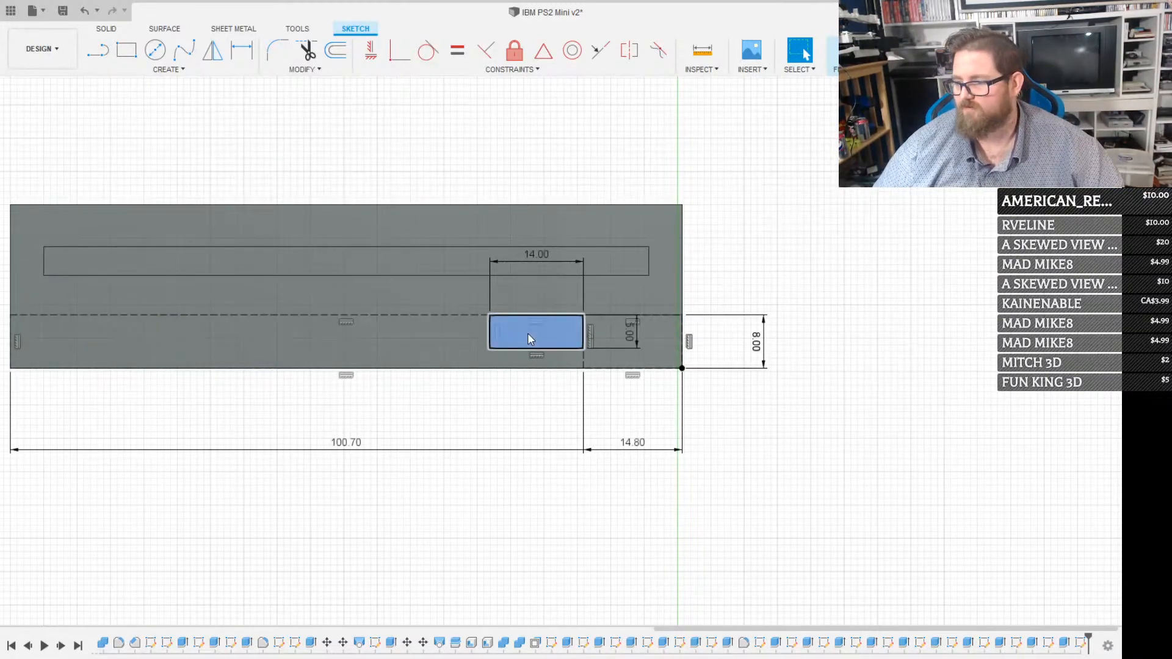
key(e)
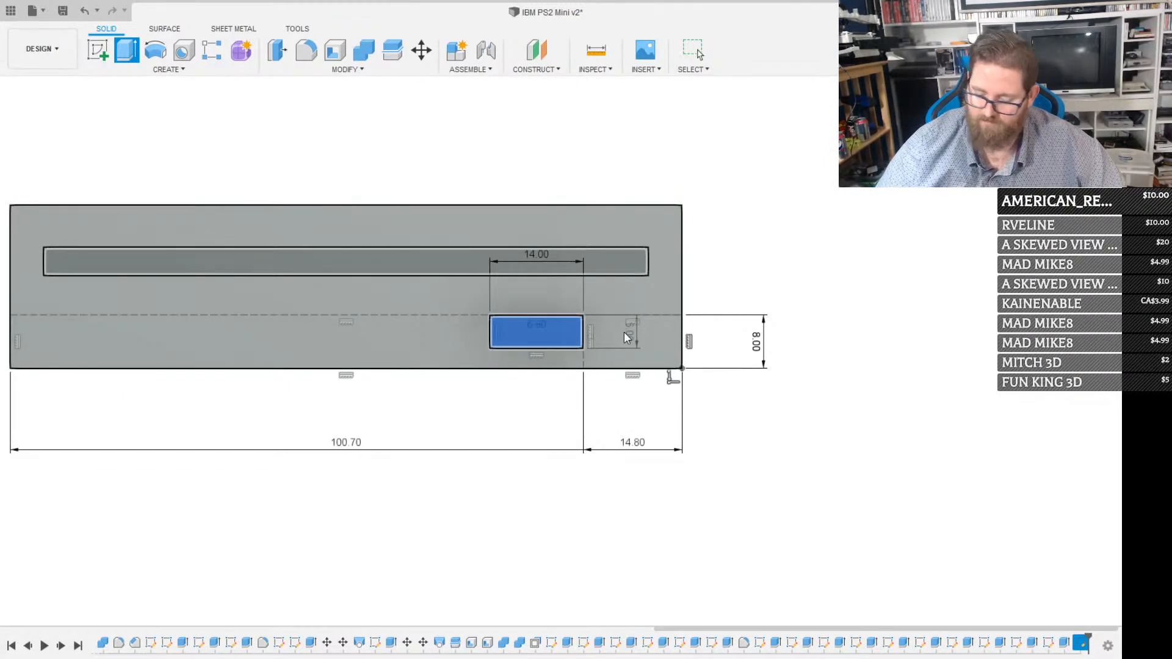
key(Return)
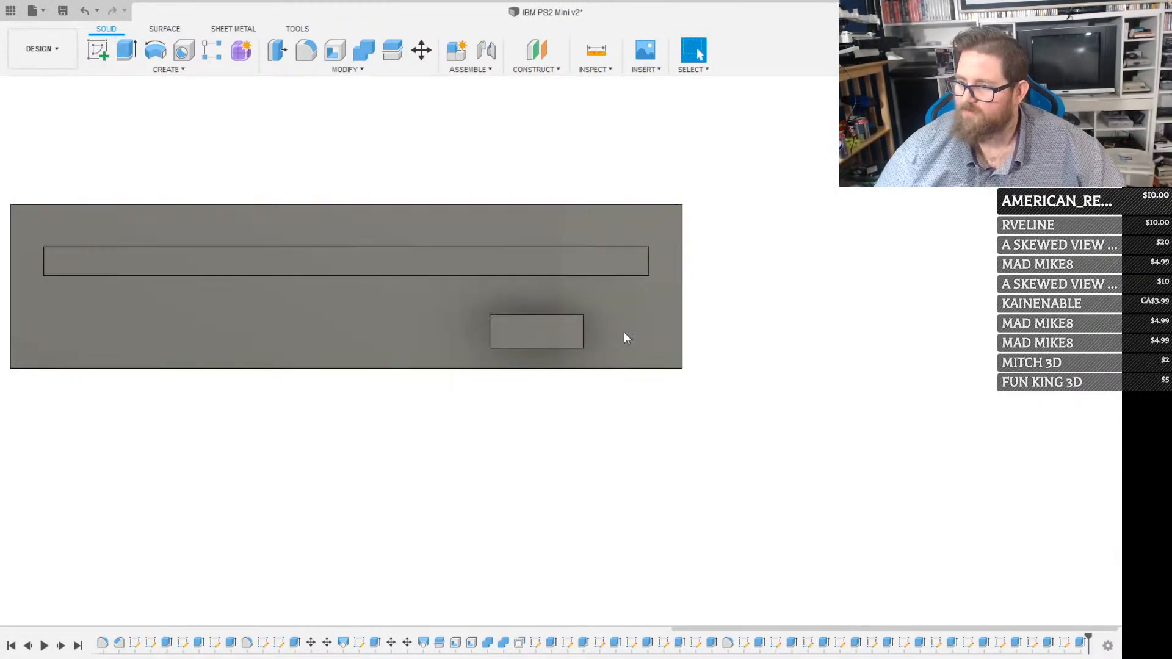
shift+middle_drag(557, 332, 495, 345)
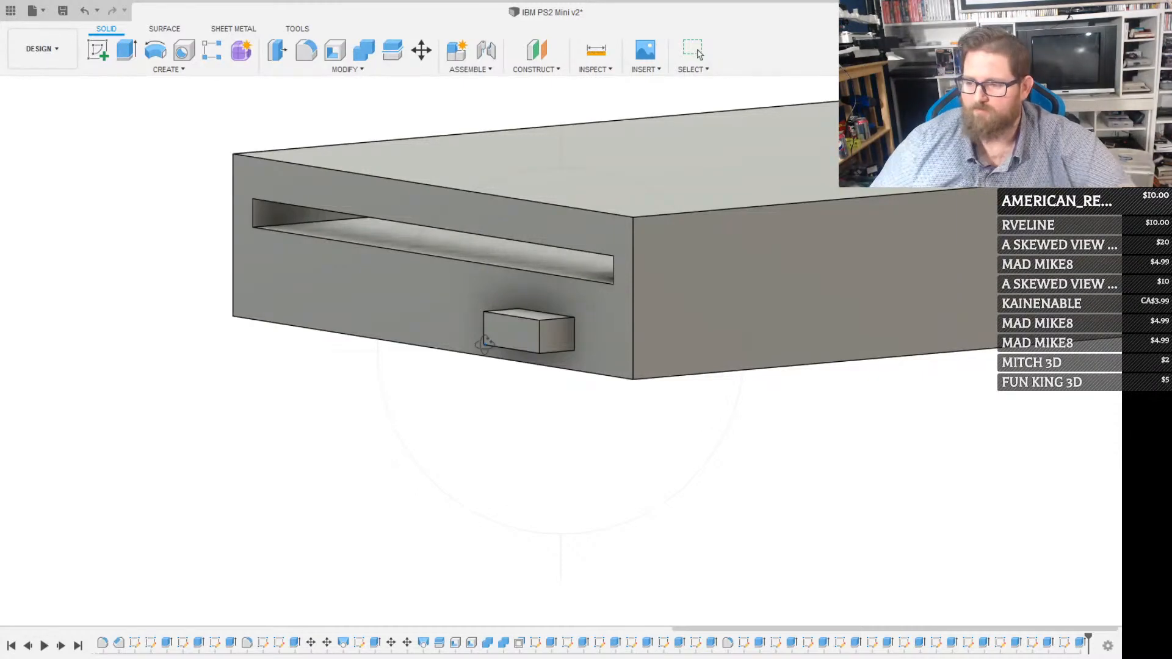
key(Escape)
Sketch two construction rectangles 4.4 mm high, 47 mm and 20.4 mm wide, from the front face's lower-left corner
click(347, 294)
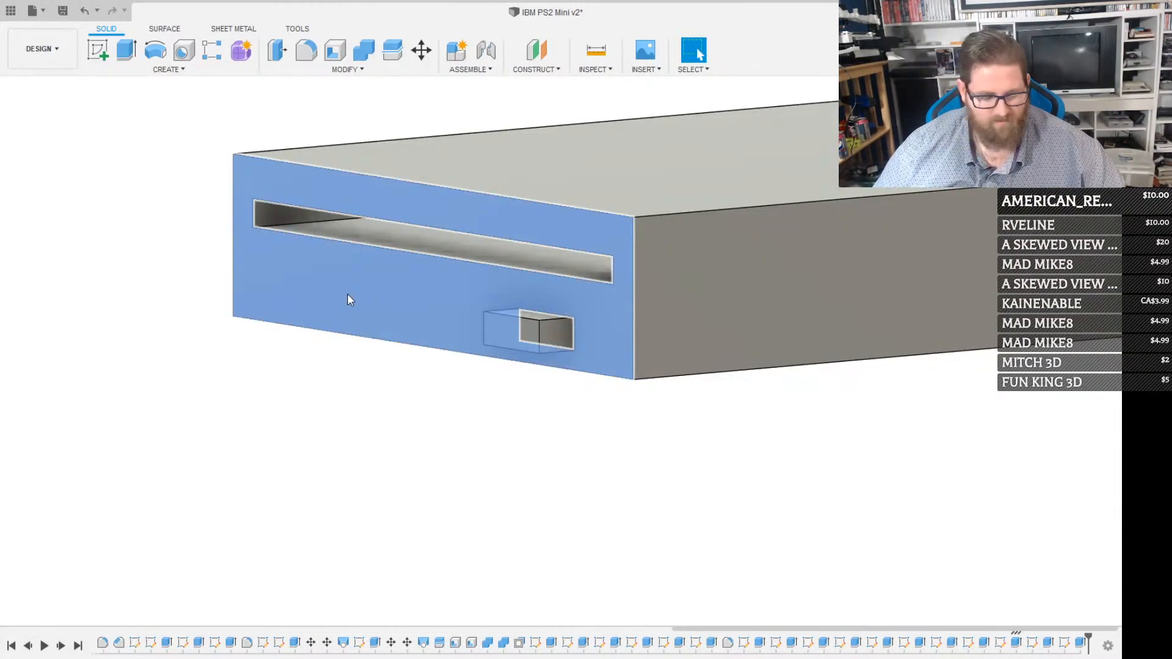
key(r)
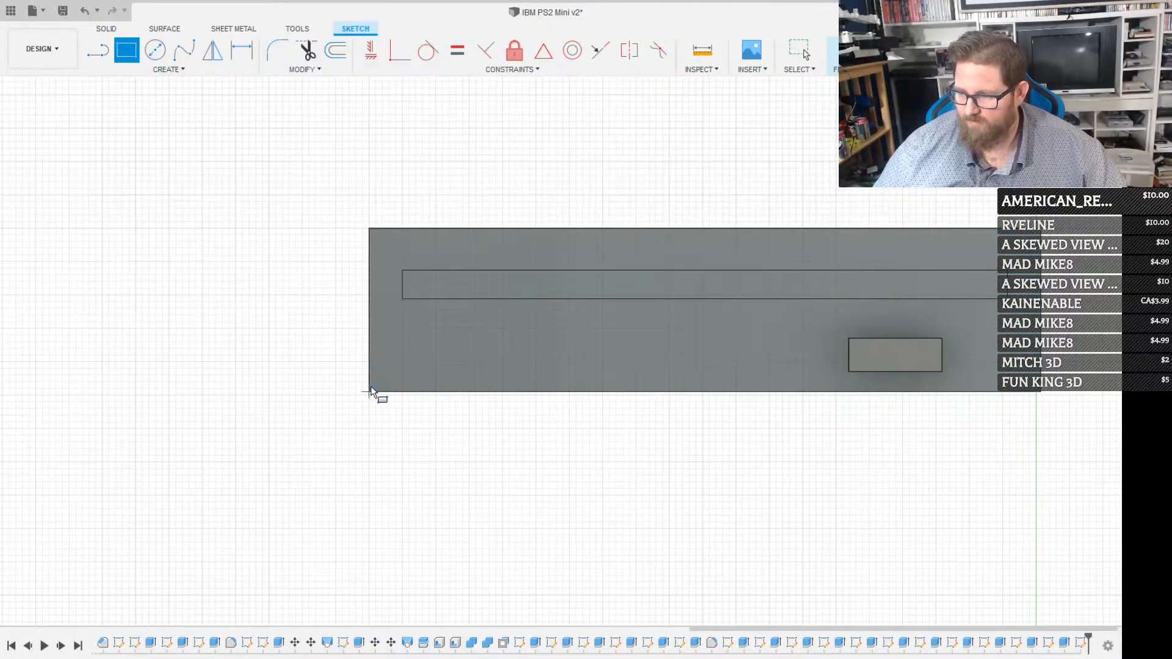
click(370, 392)
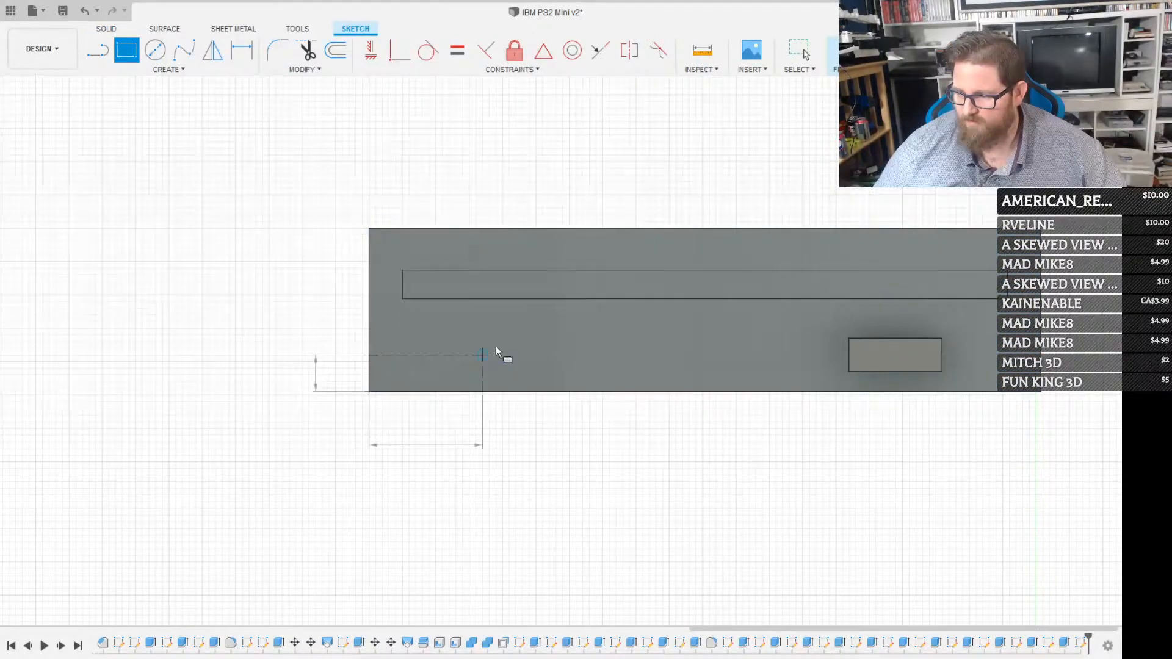
click(682, 350)
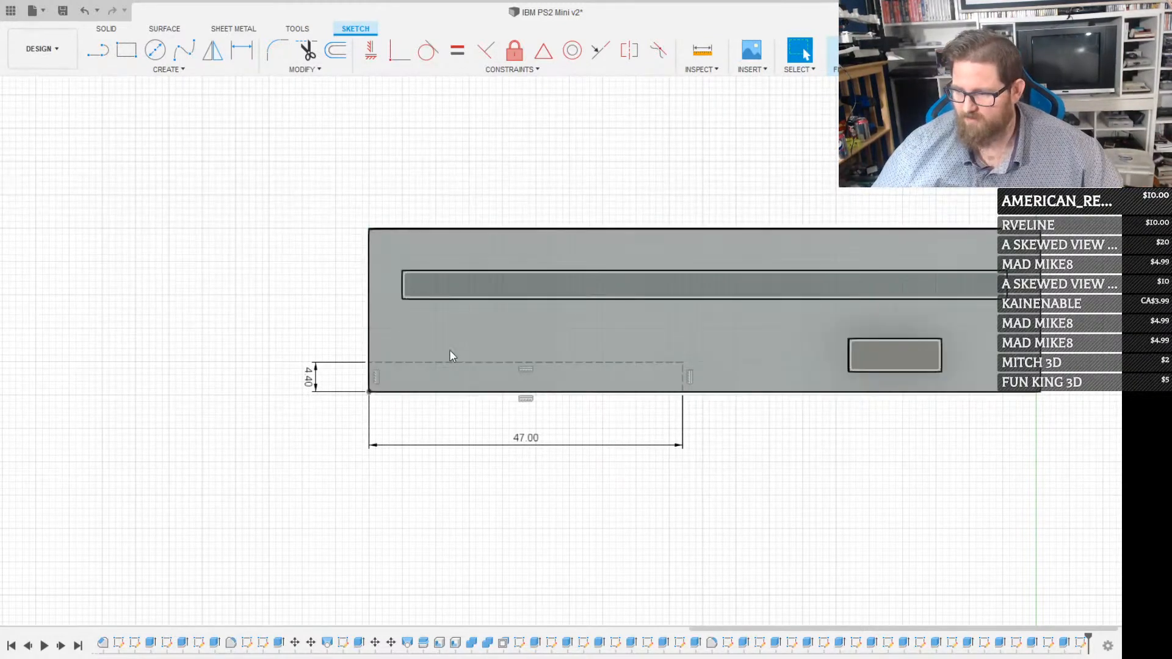
key(r)
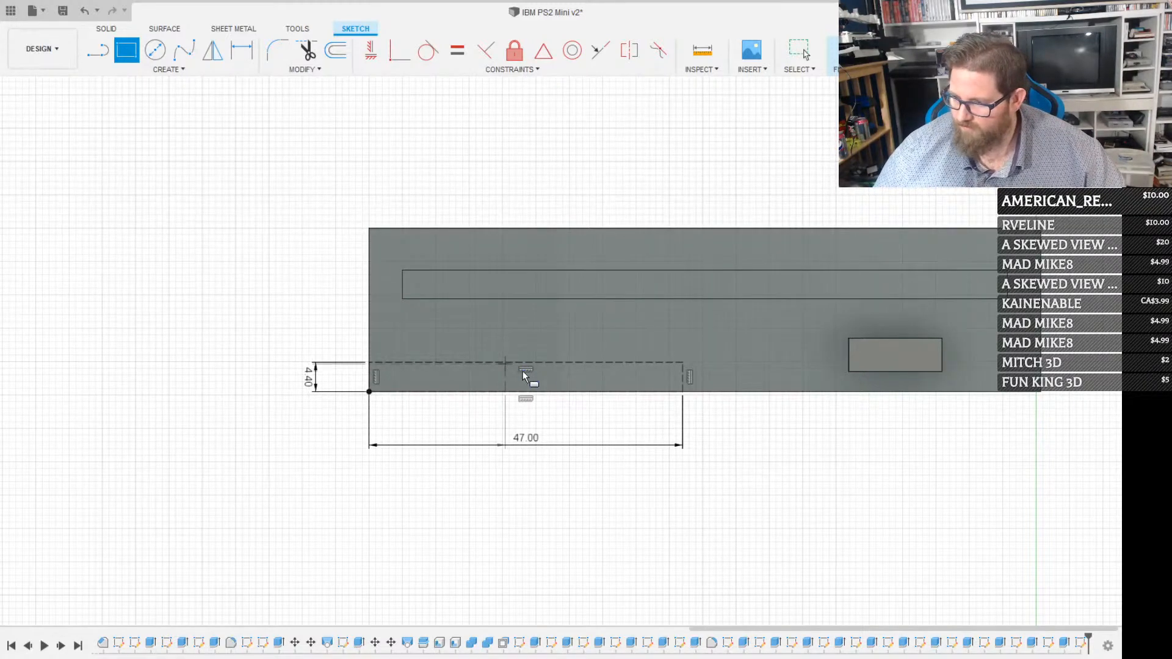
click(503, 365)
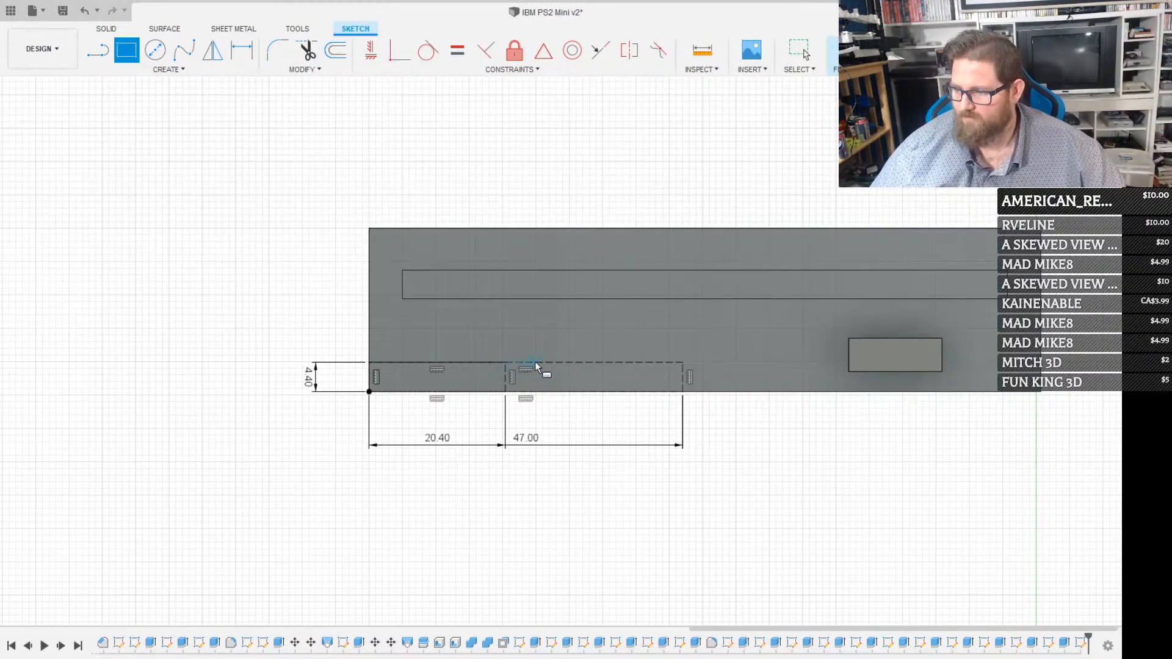
Sketch a rectangle 5 mm wide and 2.5 mm high, extending right and up from the 20.4 mm construction rectangle's upper-right corner
click(506, 362)
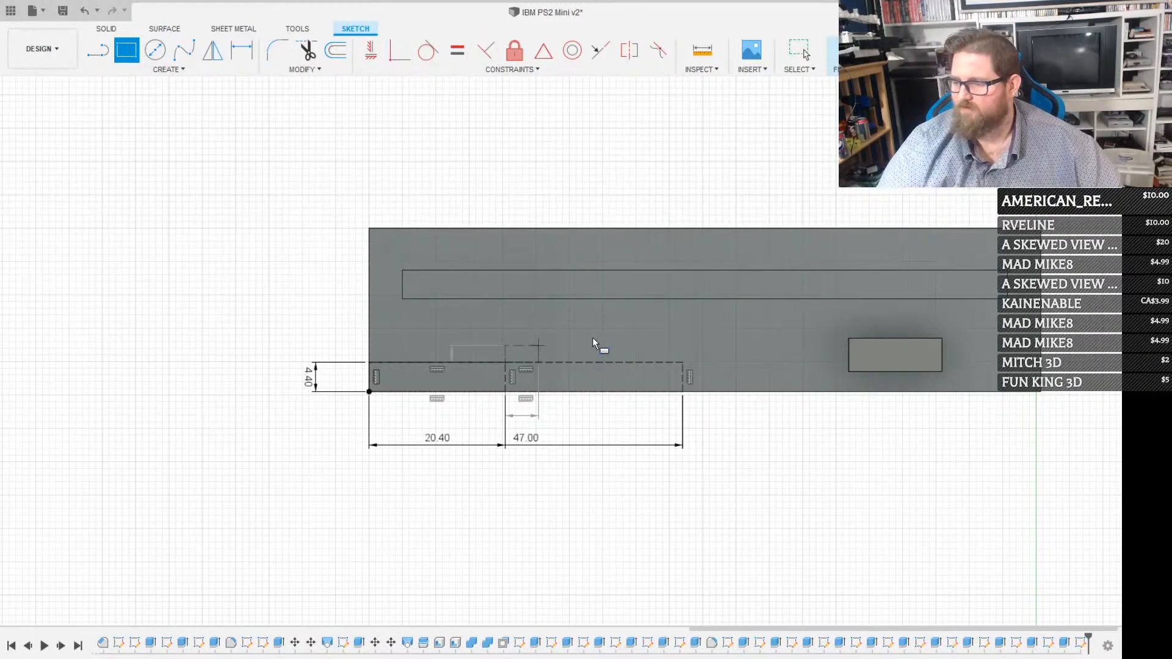
key(Return)
key(Escape)
scroll(544, 333, up, 3)
Try to close the small 5 by 2.5 mm profile by tracing a rectangle over it from its upper-left corner
click(529, 353)
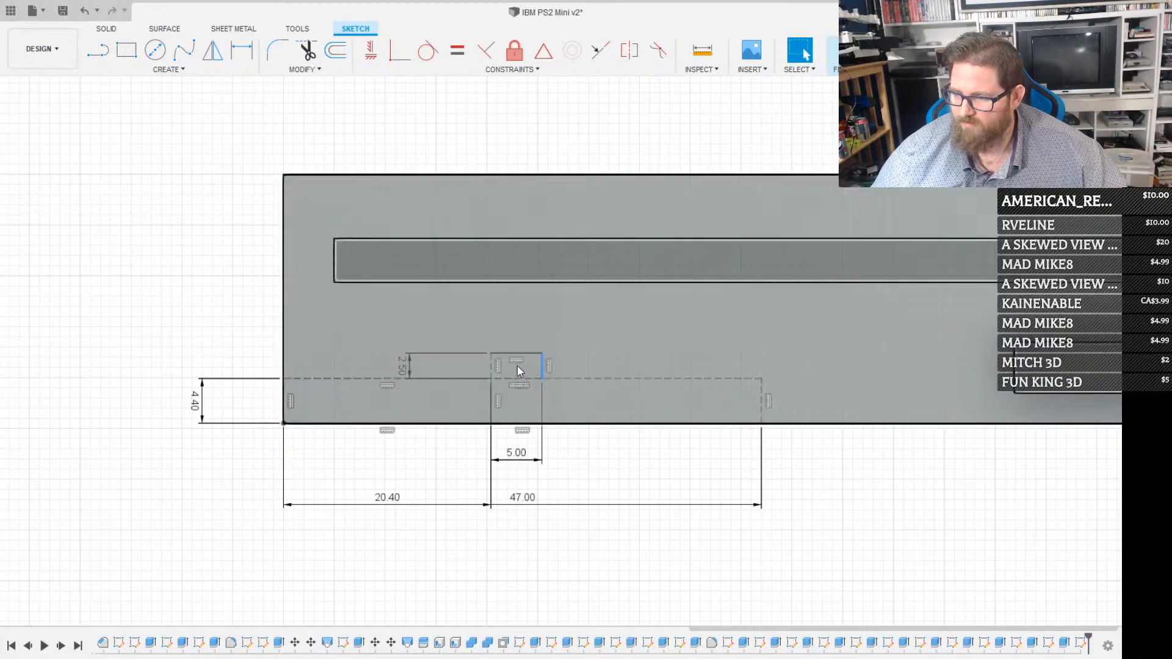
click(490, 365)
click(527, 379)
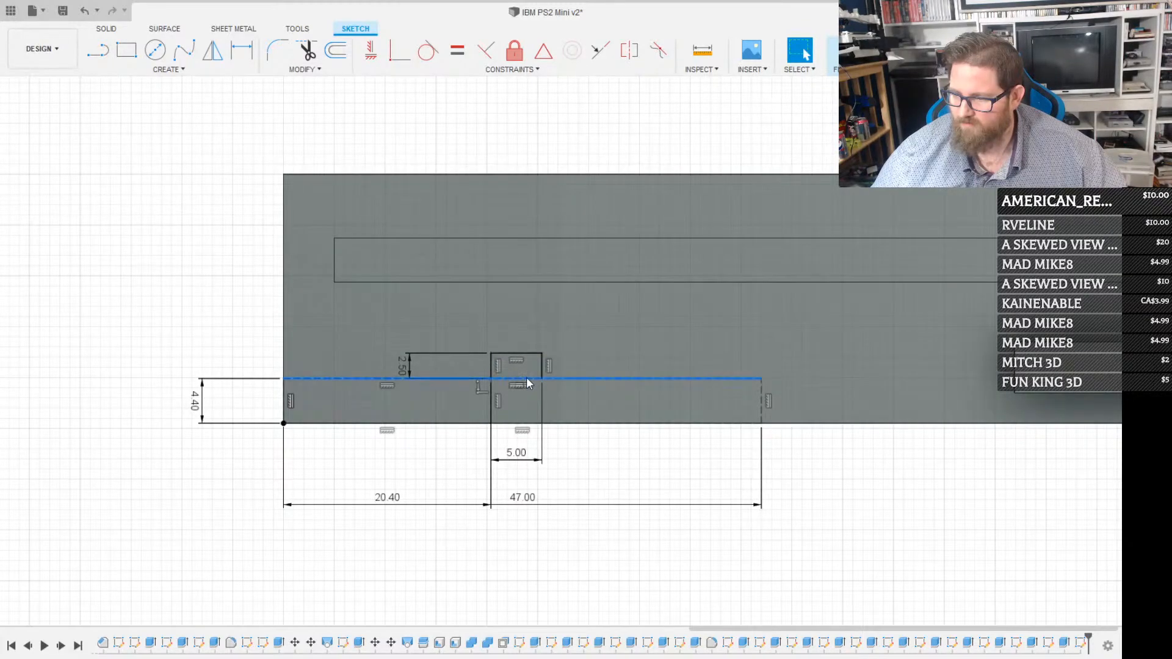
scroll(526, 378, up, 3)
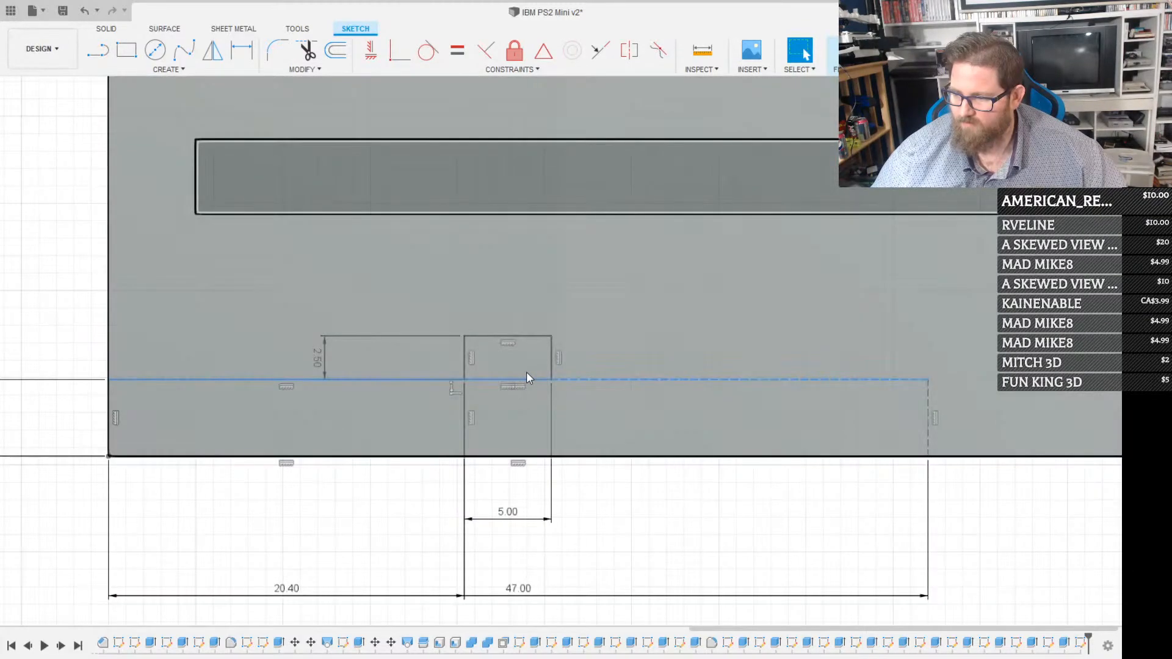
key(r)
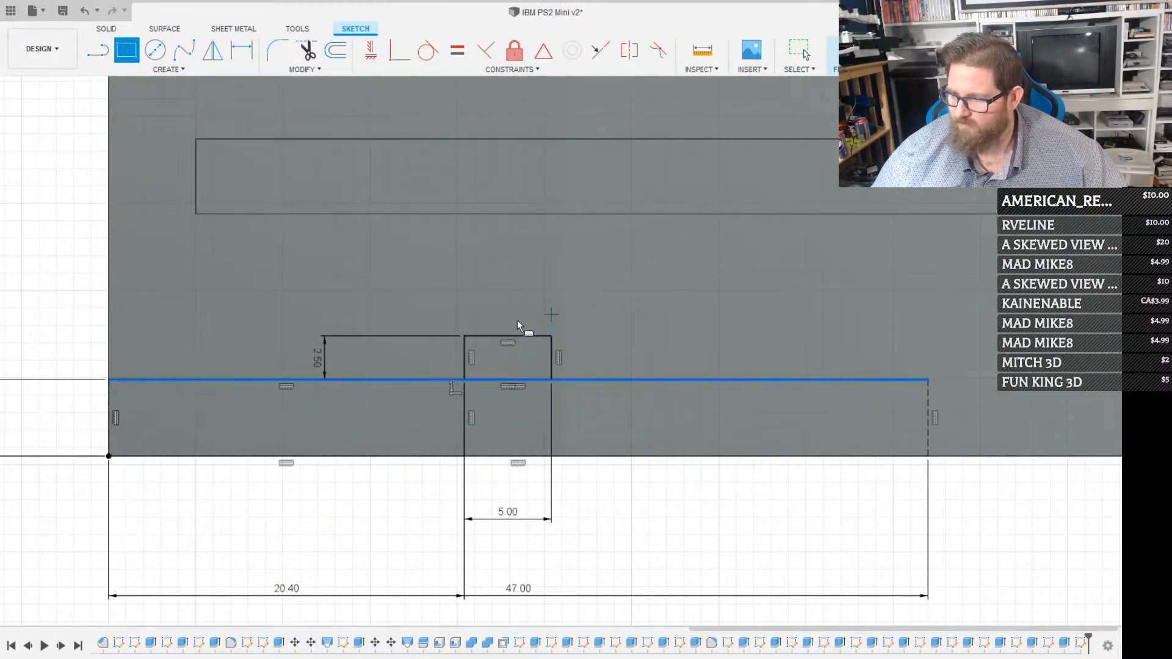
click(466, 337)
click(551, 376)
key(Escape)
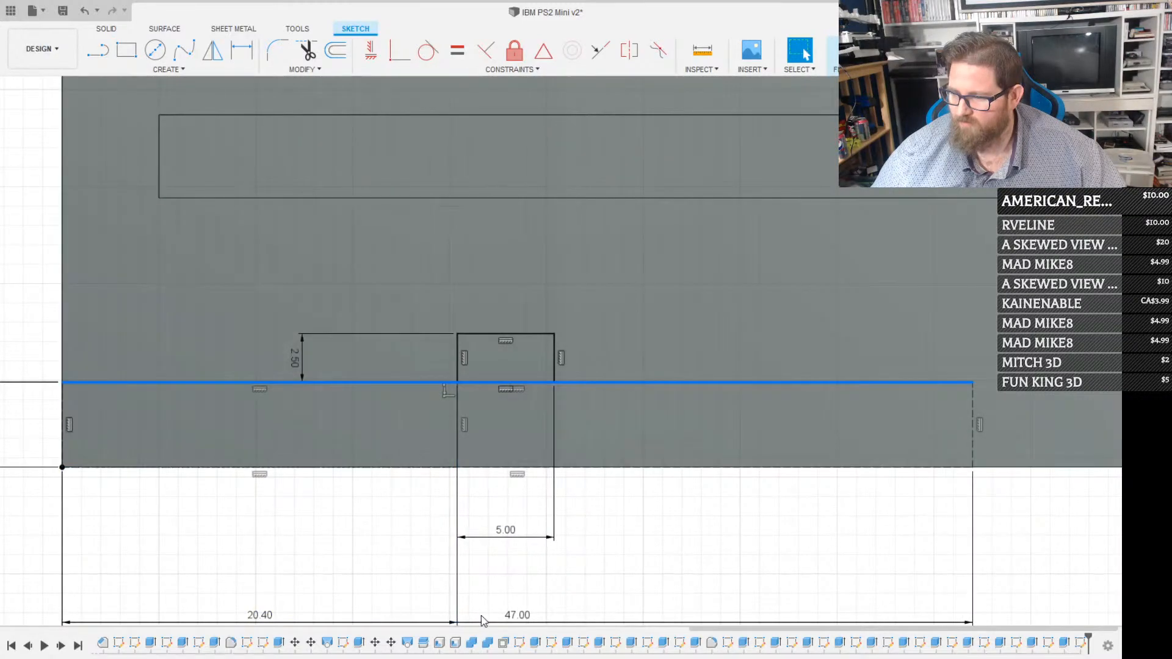
Trace a rectangle over the 5 by 2.5 mm outline from its upper-right to its lower-left corner to close the profile
mouse_move(484, 617)
shift+middle_down()
mouse_move(485, 453)
mouse_move(474, 433)
shift+middle_up()
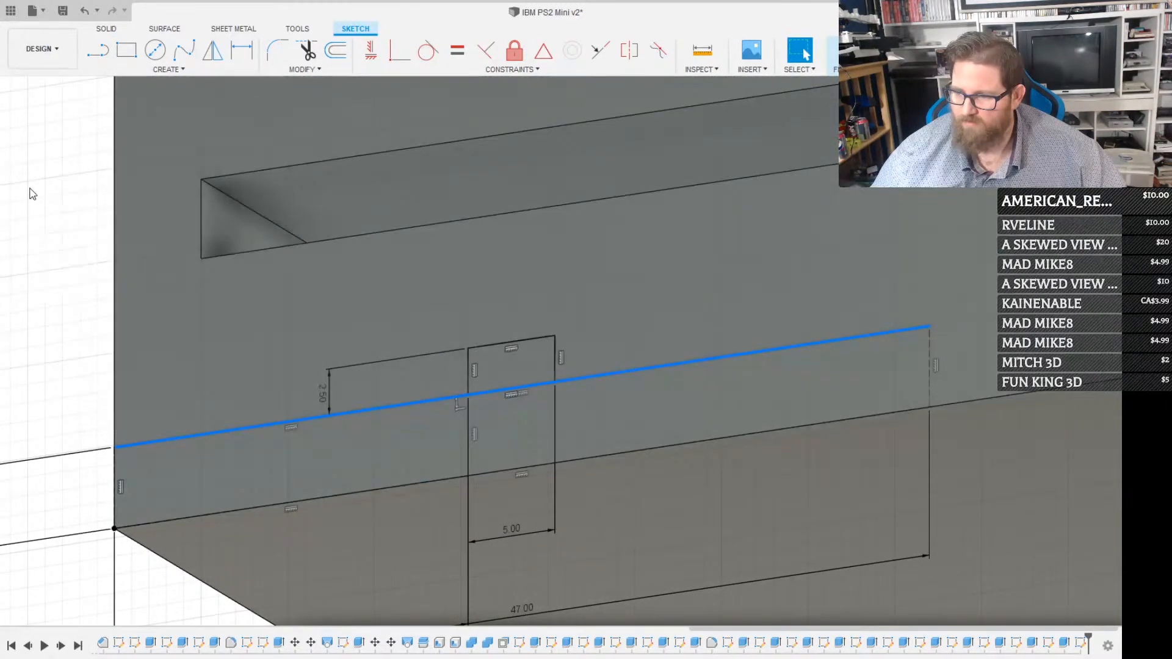
click(28, 188)
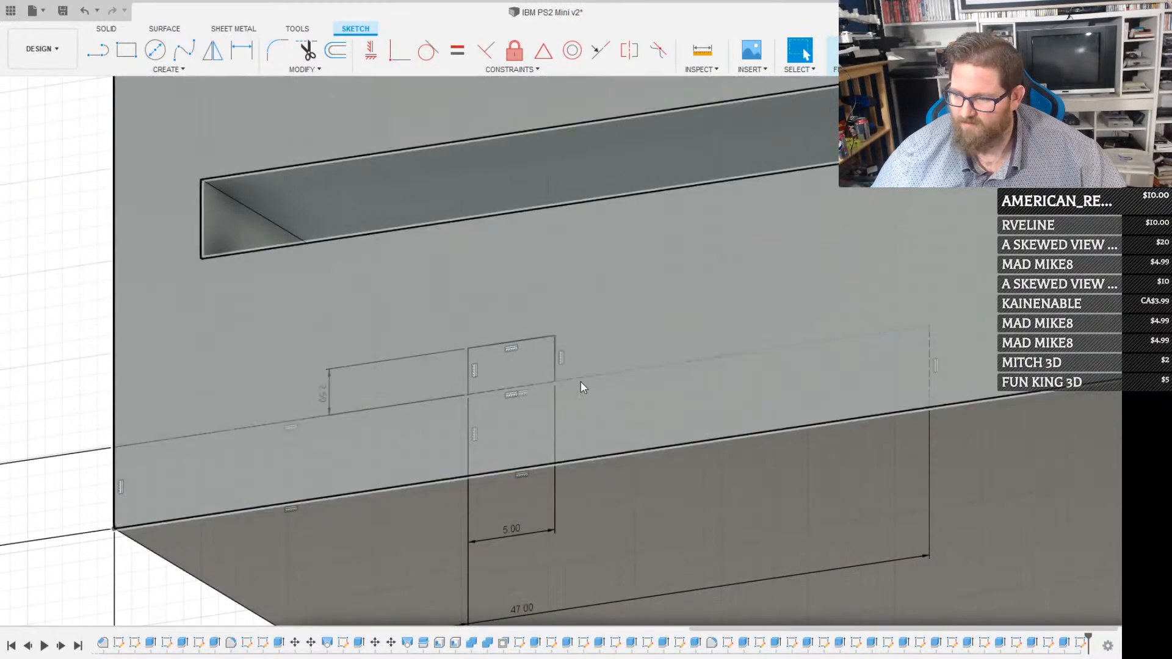
key(r)
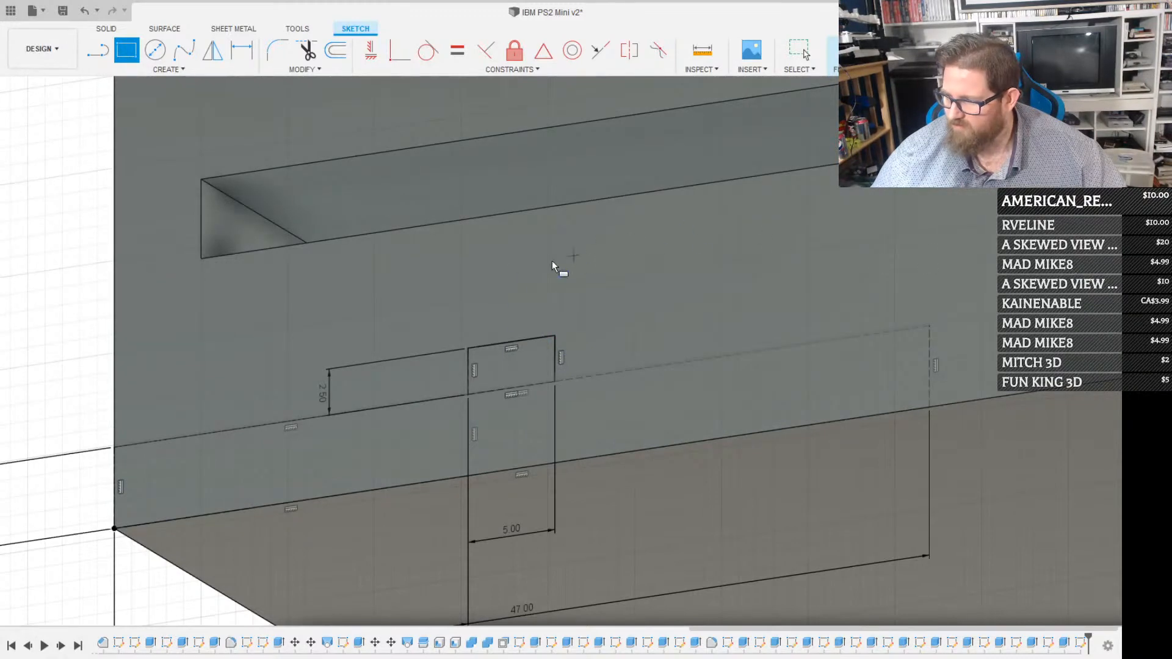
click(554, 340)
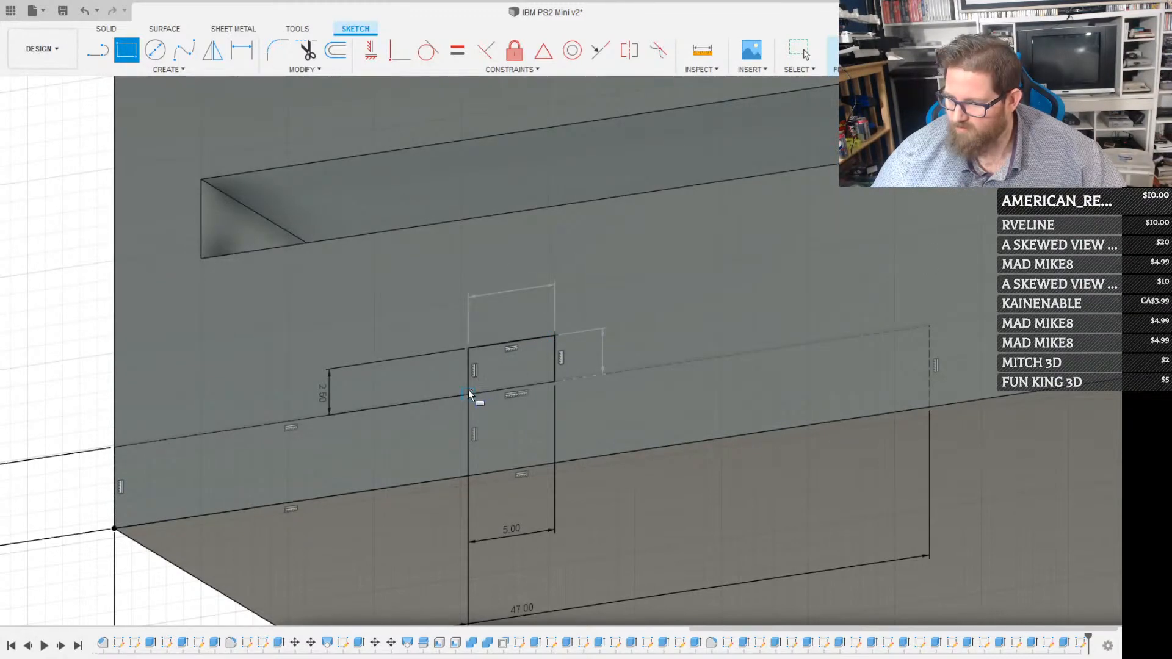
click(468, 394)
key(Escape)
Extrude the small 5 by 2.5 mm profile by -0.5 mm to recess it into the front face
click(525, 361)
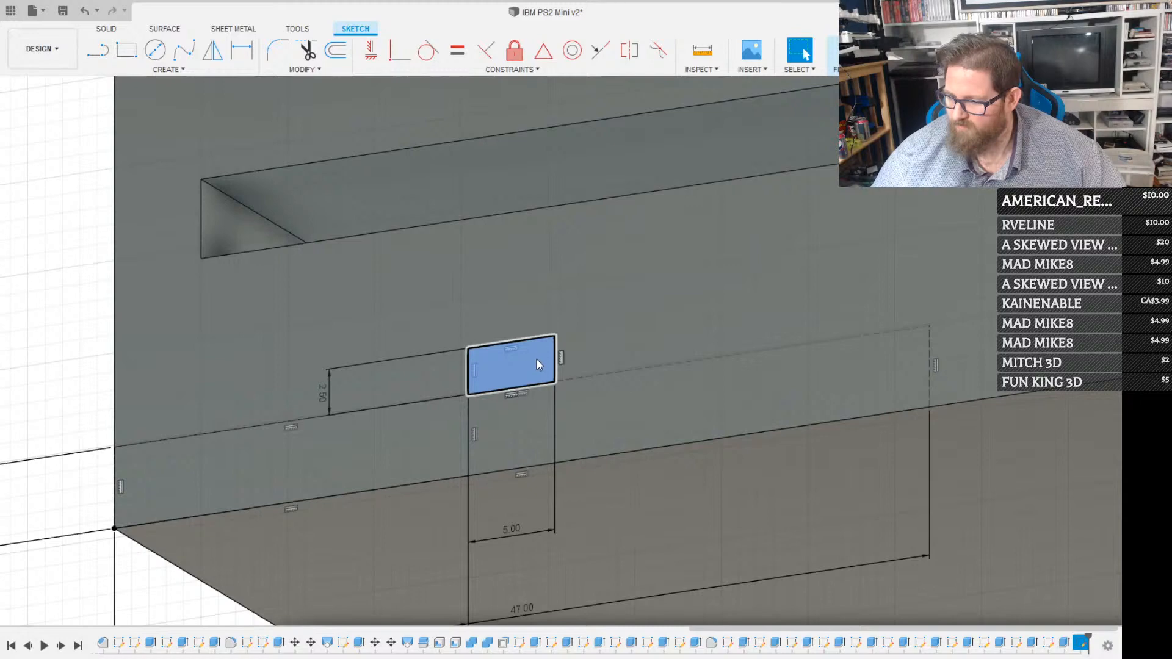
key(e)
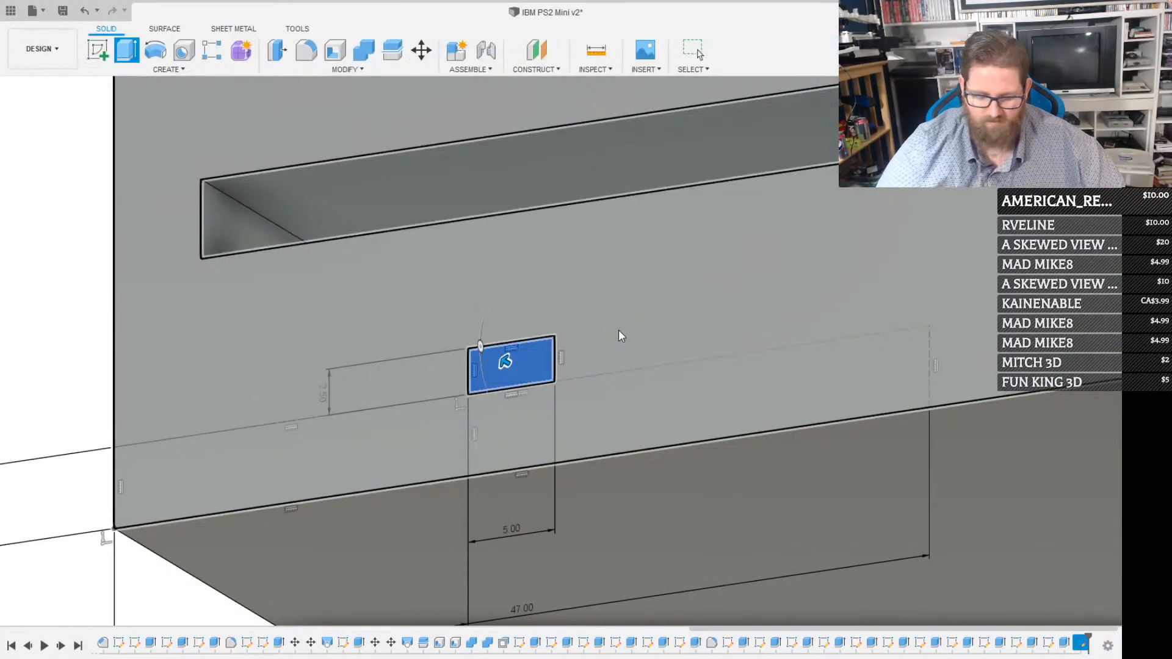
text(-.5)
key(Return)
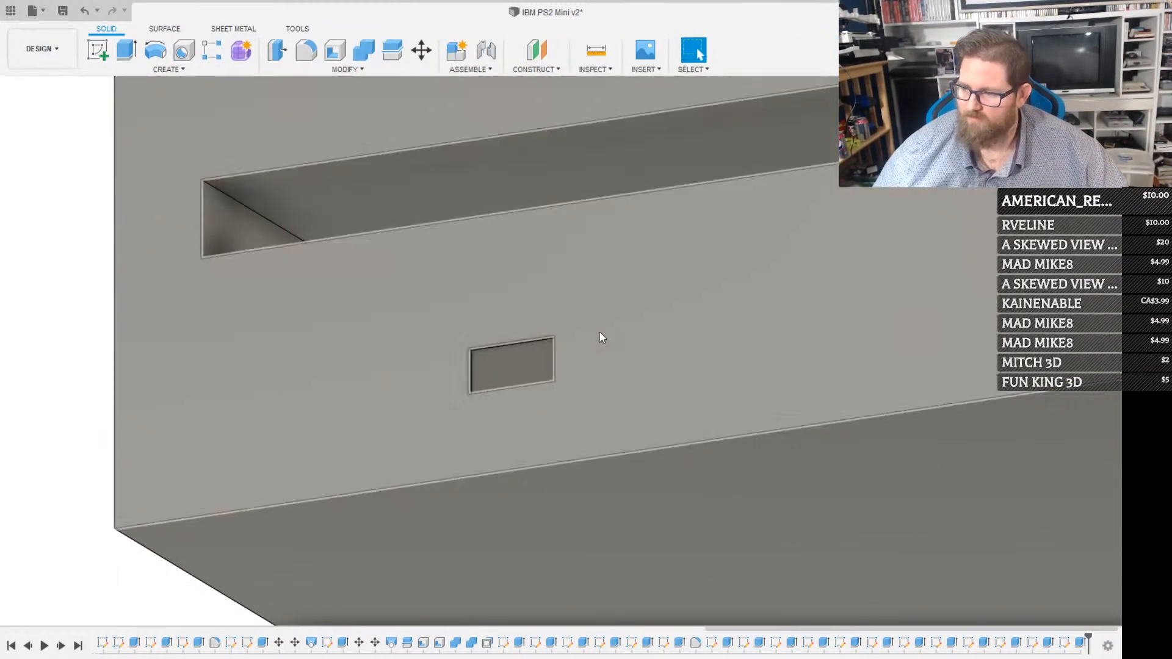
Start a sketch on the drive's front face with a full-height construction rectangle 36.5 mm wide from its upper-left corner
scroll(599, 330, down, 5)
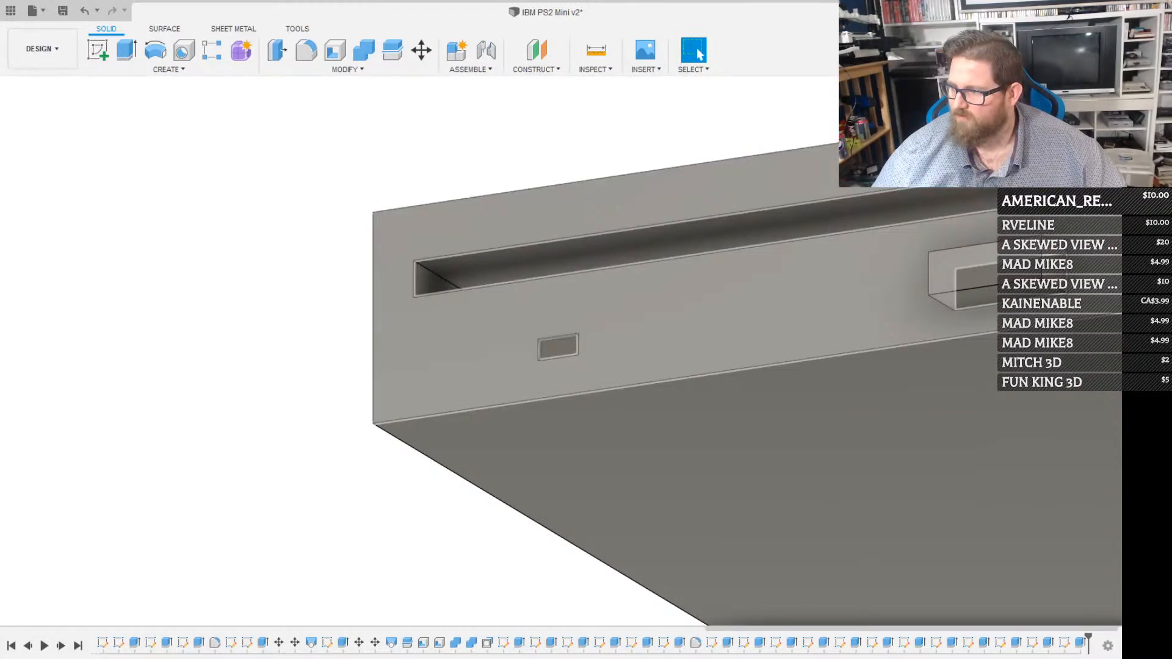
click(1072, 125)
scroll(973, 268, down, 5)
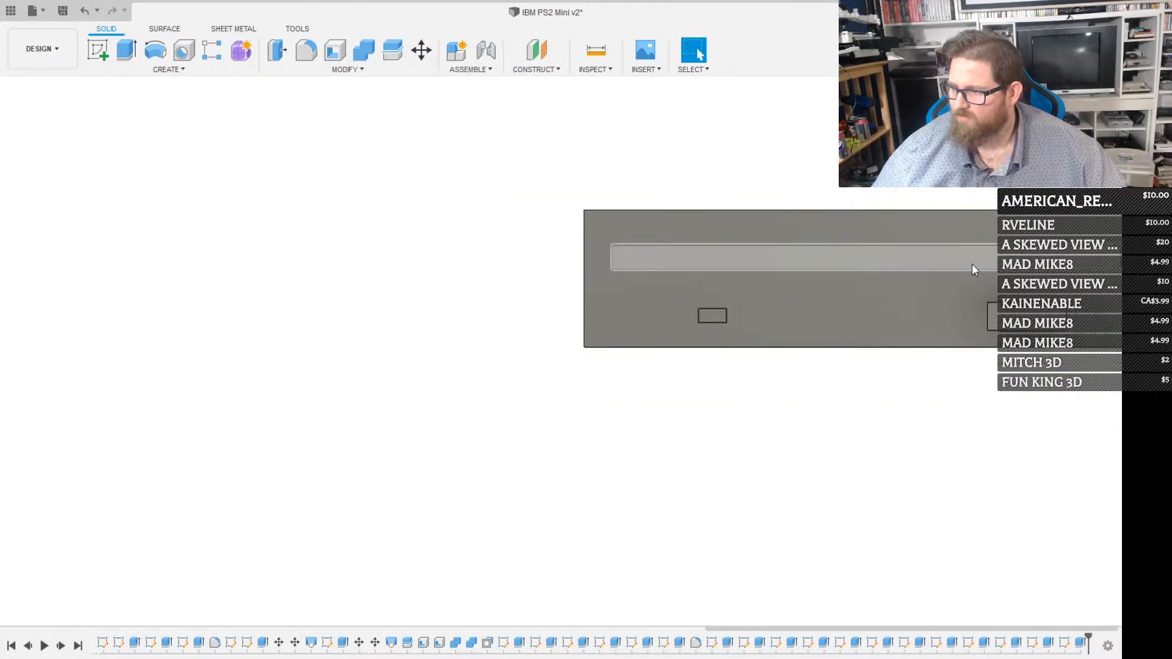
scroll(962, 262, up, 2)
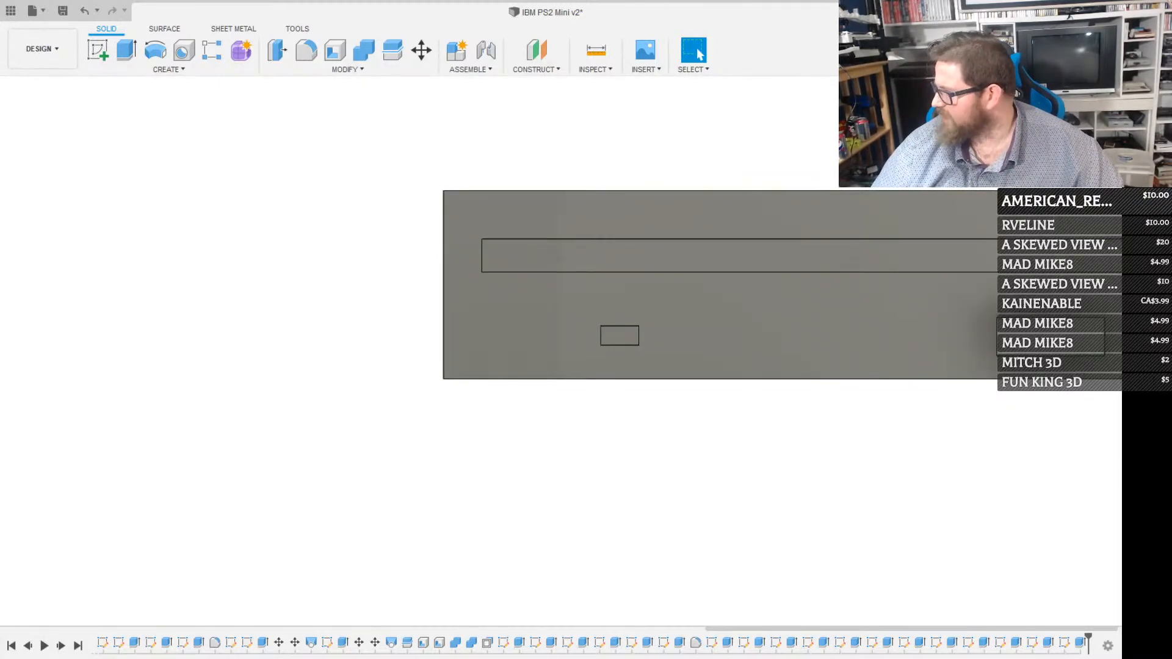
click(783, 317)
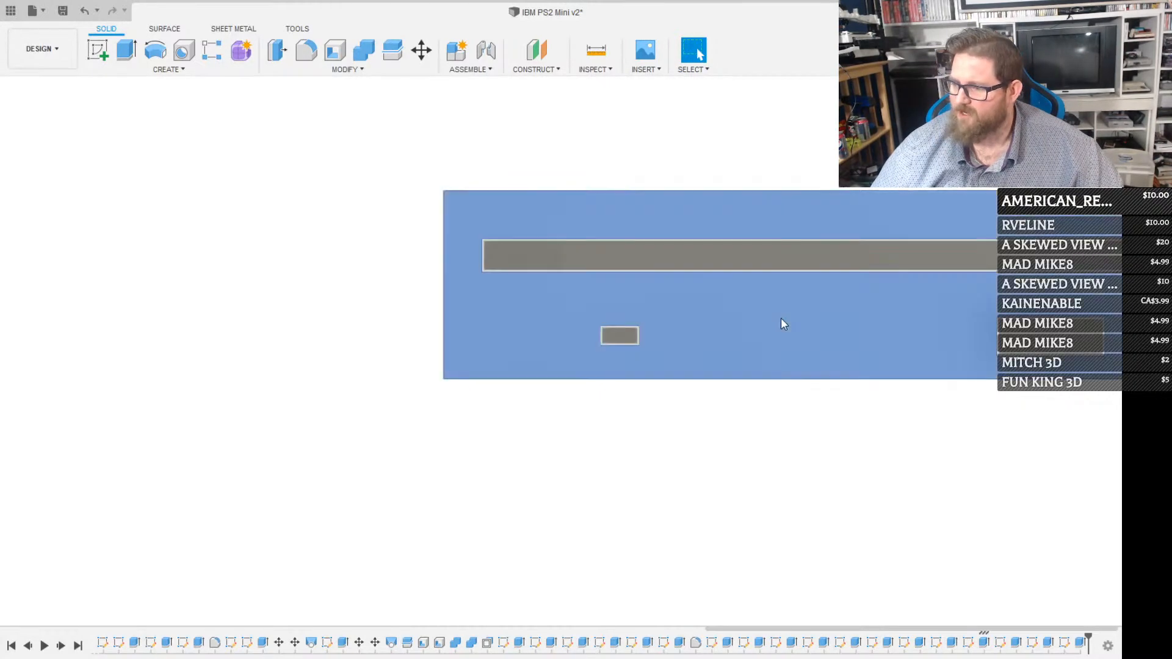
key(r)
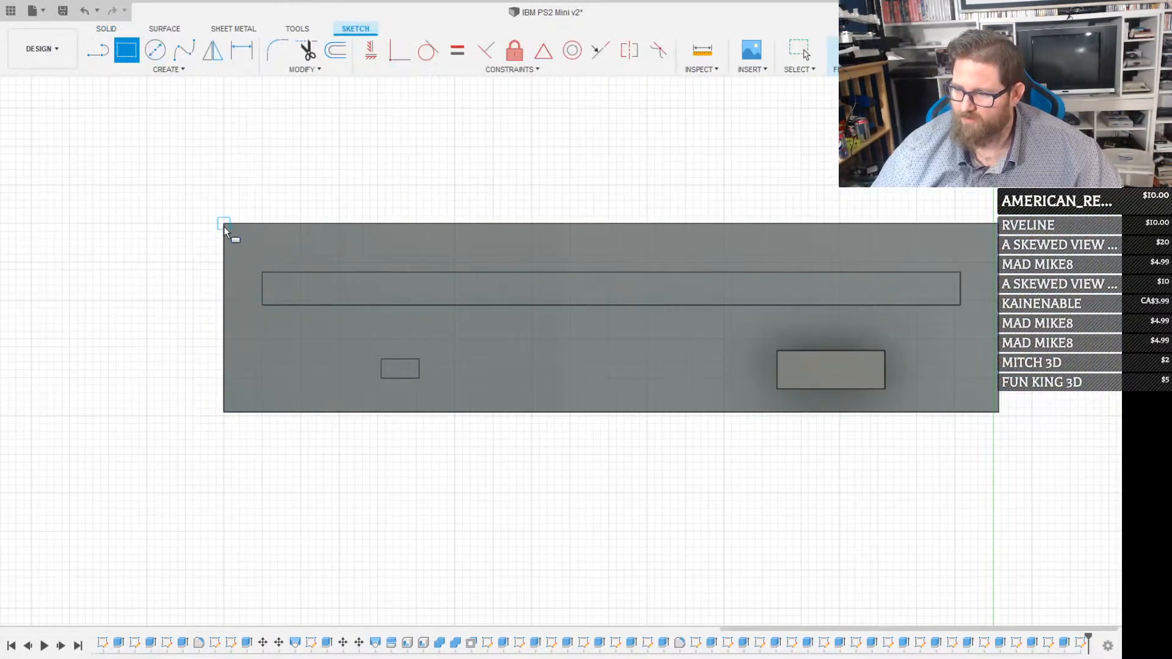
click(224, 224)
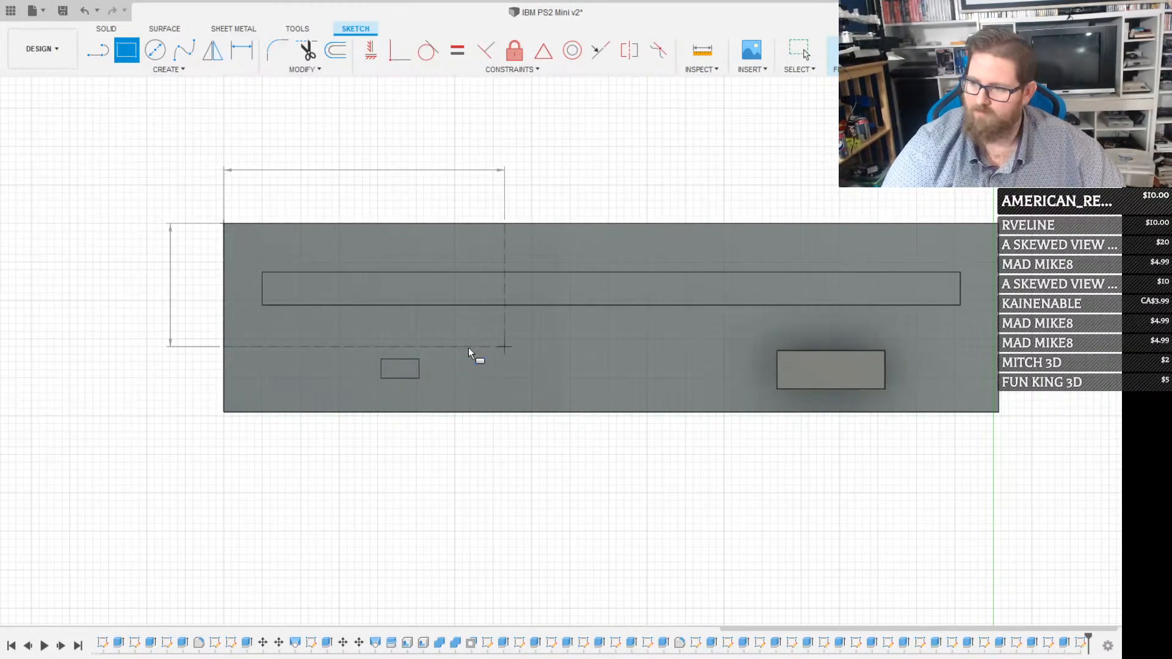
click(505, 412)
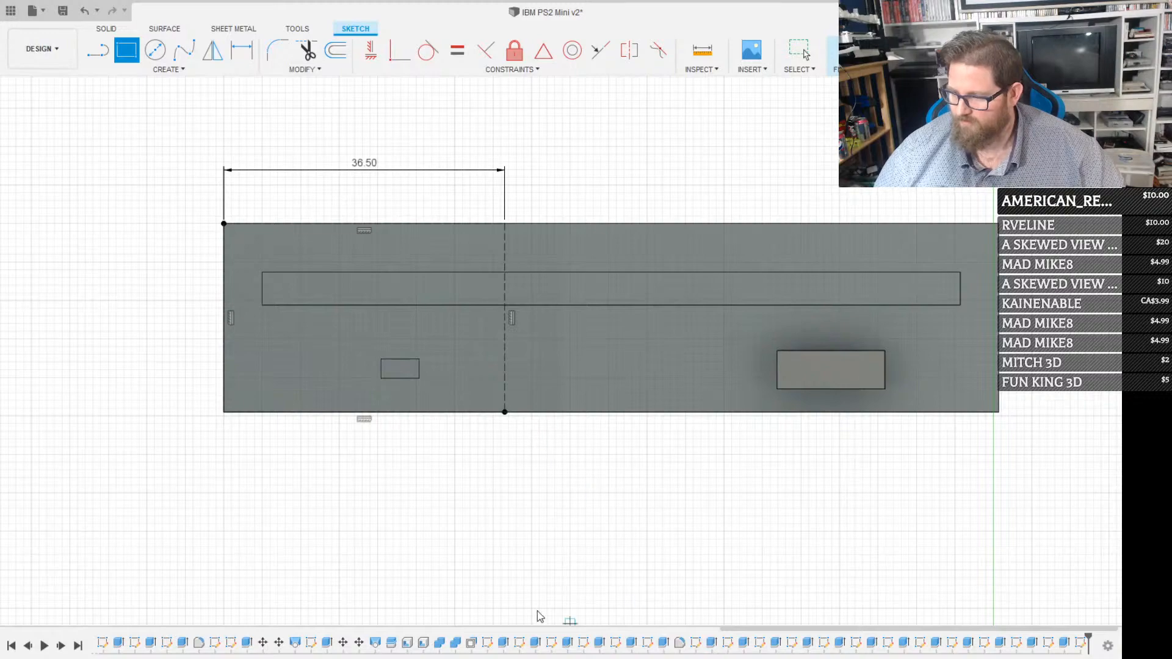
key(Escape)
Sketch a full-height construction rectangle 36.5 mm wide from the front face's upper-right corner
middle_drag(638, 482, 421, 497)
key(r)
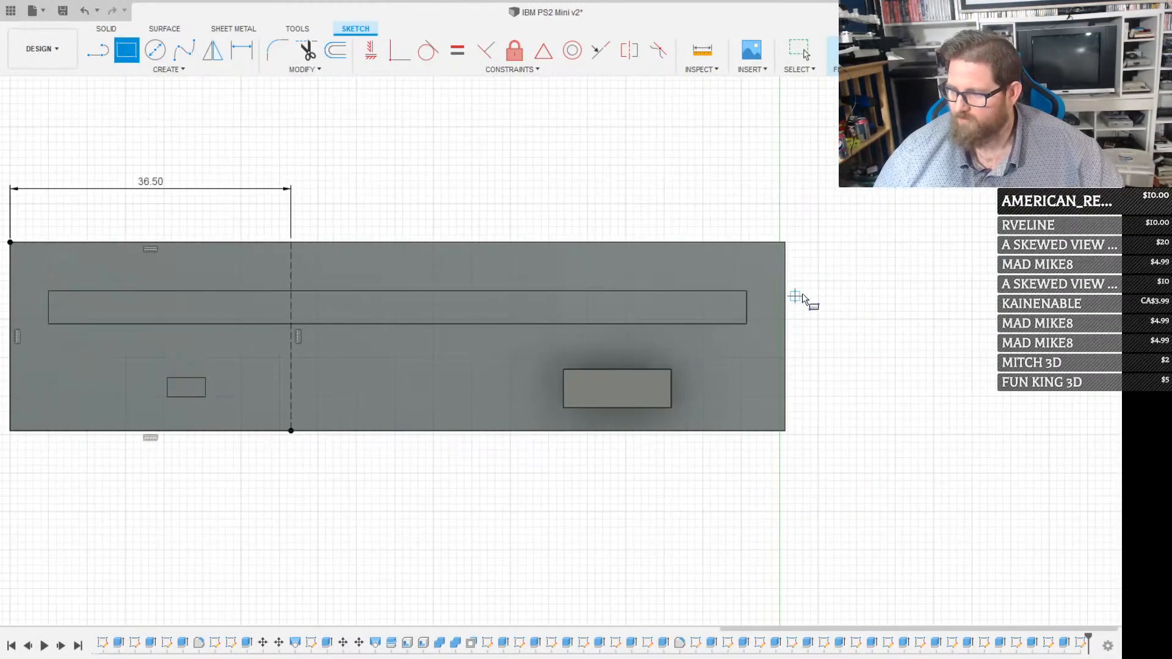
click(785, 242)
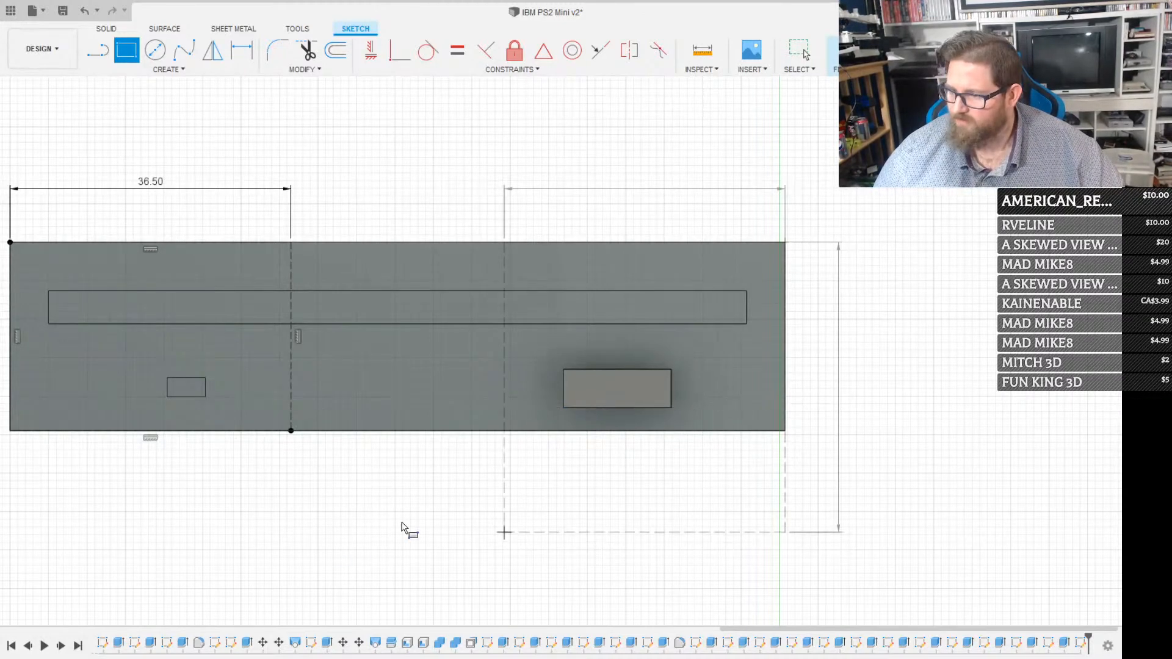
click(504, 431)
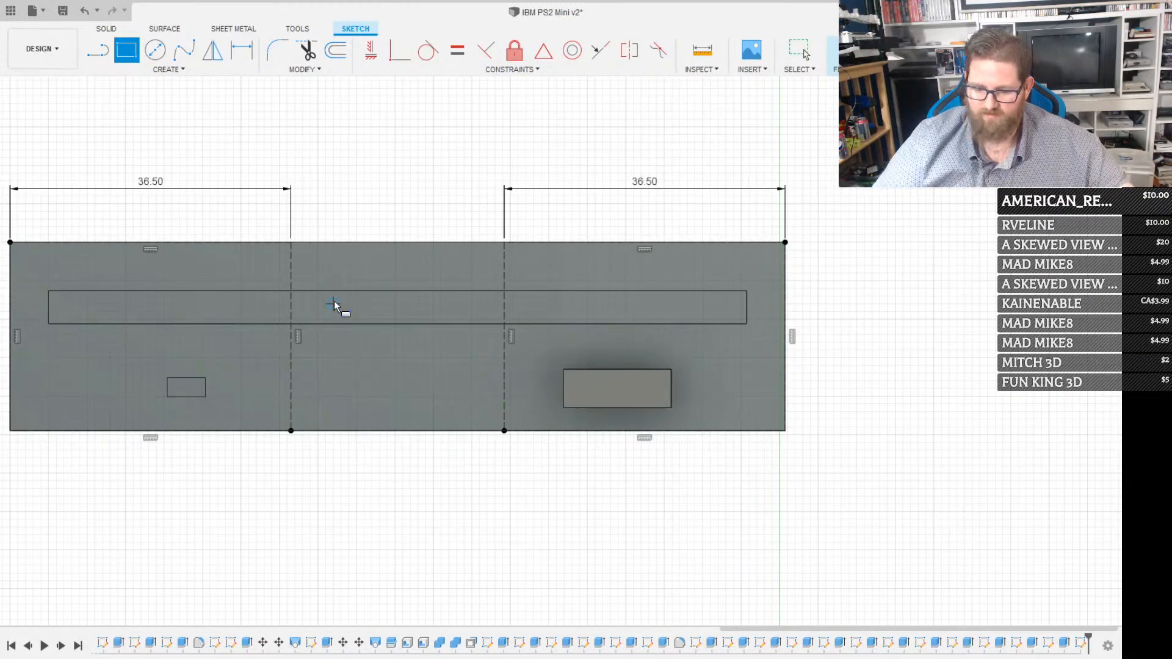
Add full-width construction rectangles 2.1 mm high along the face's top edge and 3 mm high along its bottom edge
click(786, 242)
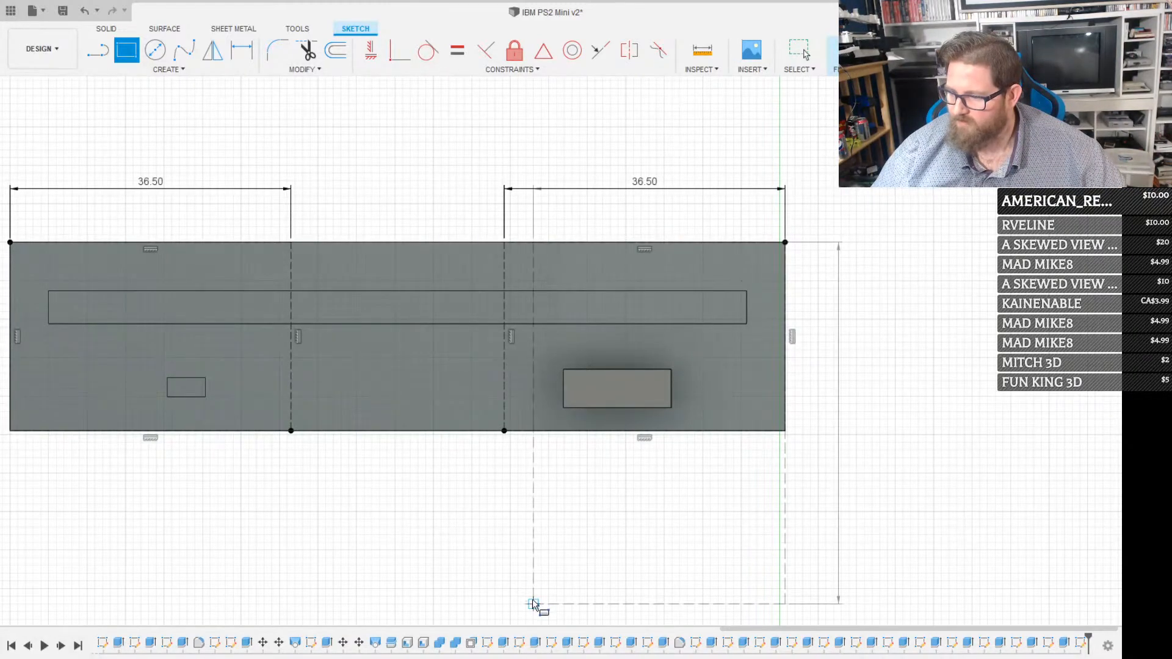
middle_drag(452, 480, 757, 542)
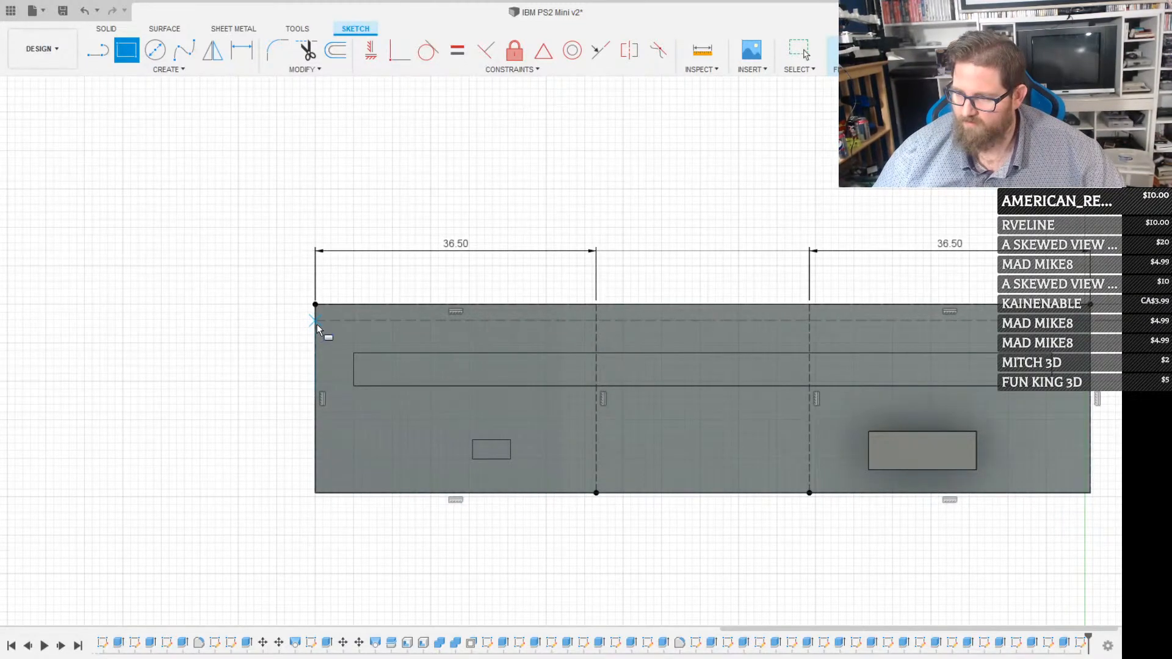
click(316, 320)
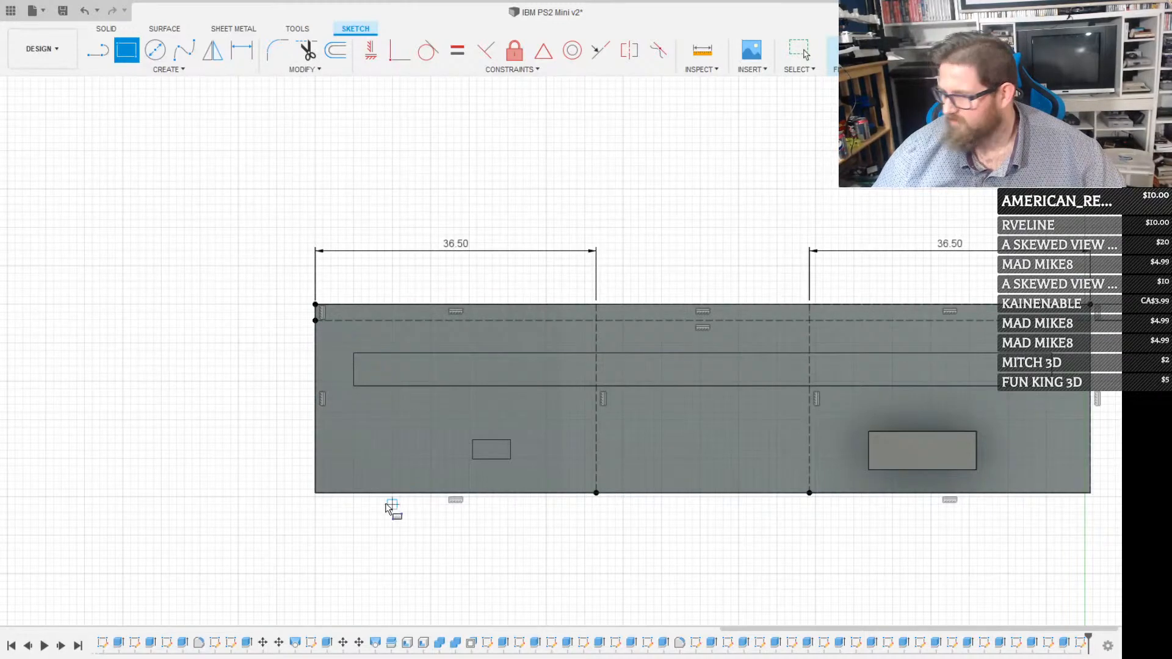
click(316, 493)
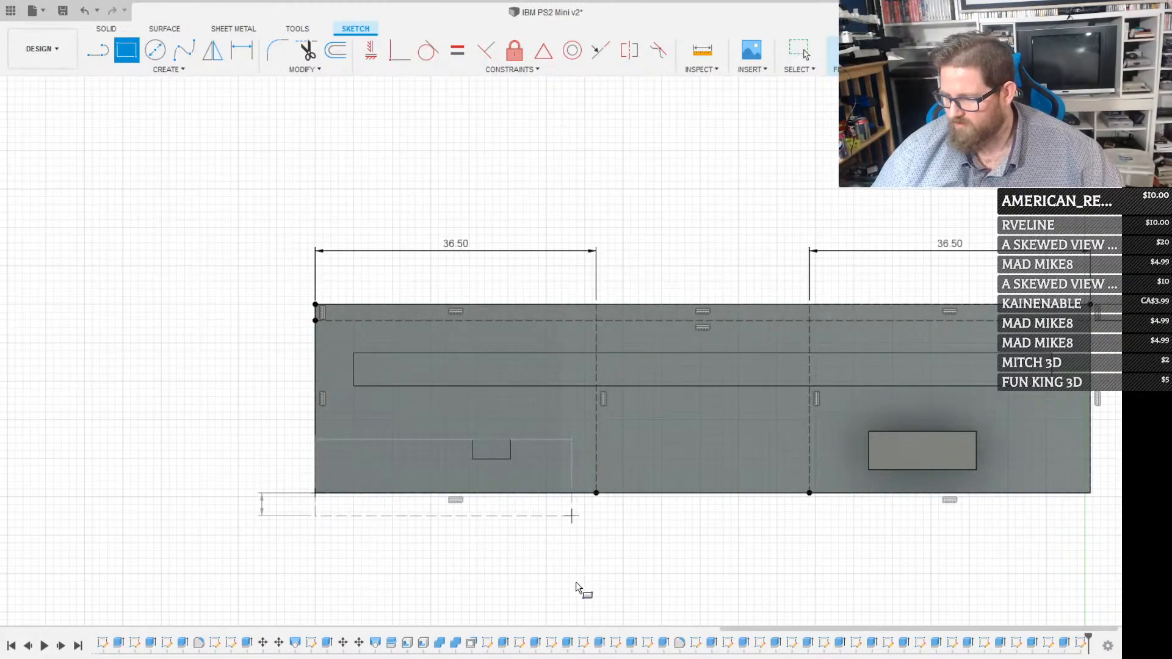
mouse_move(560, 516)
middle_down()
mouse_move(510, 529)
mouse_move(411, 505)
middle_up()
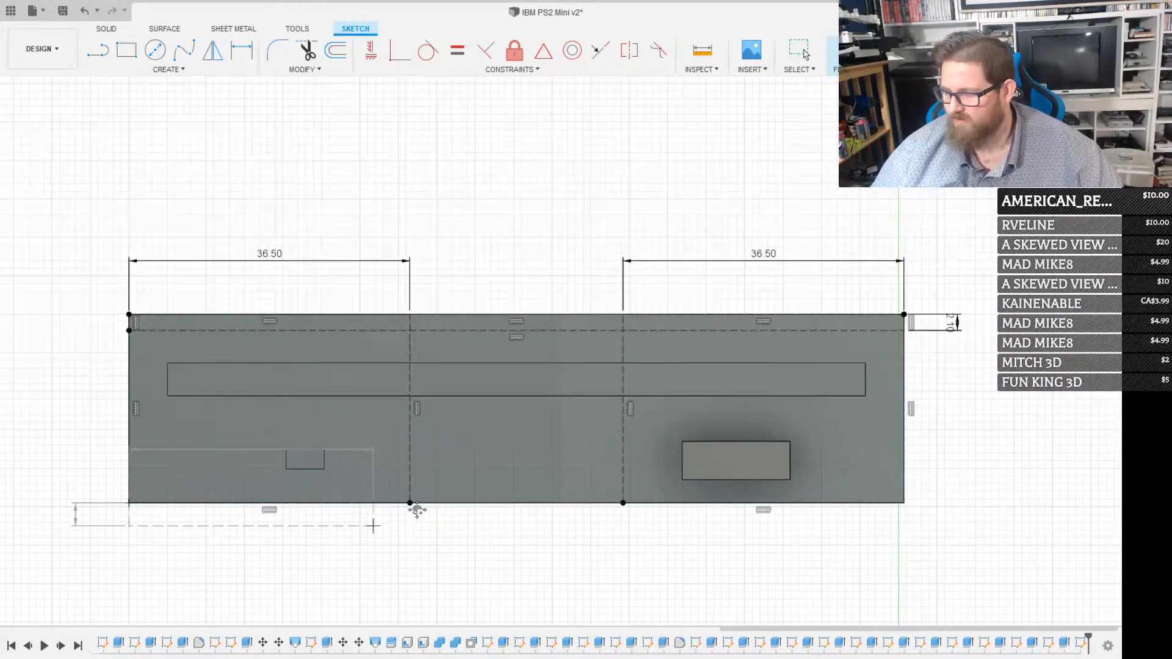
click(902, 485)
key(Escape)
key(r)
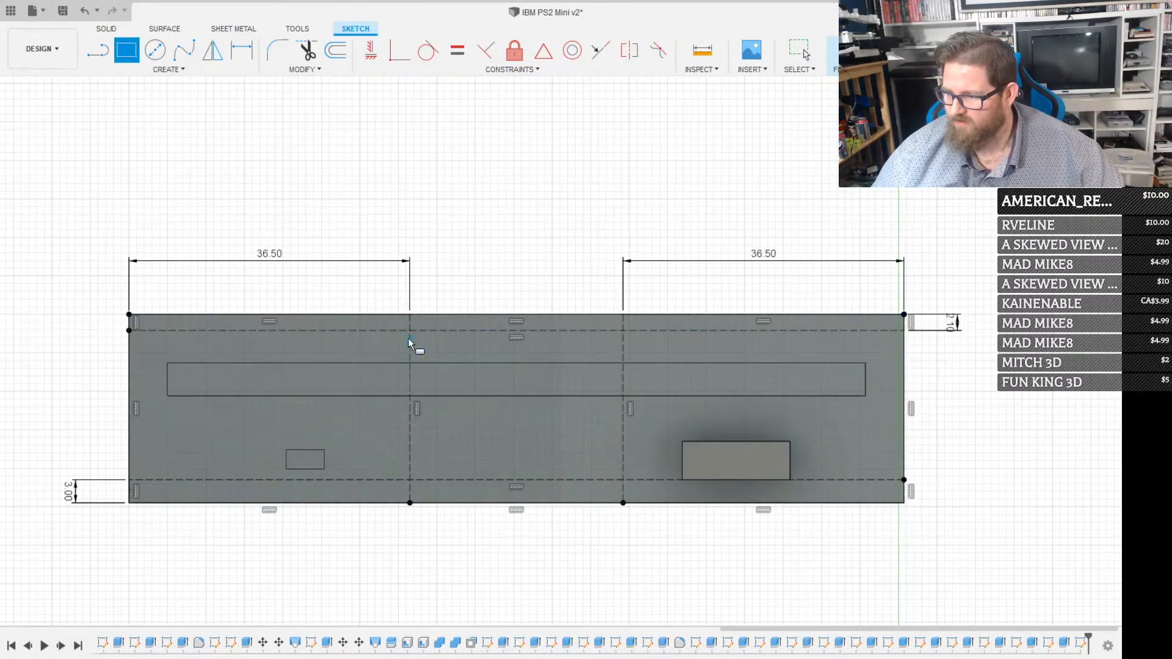
click(410, 331)
key(Escape)
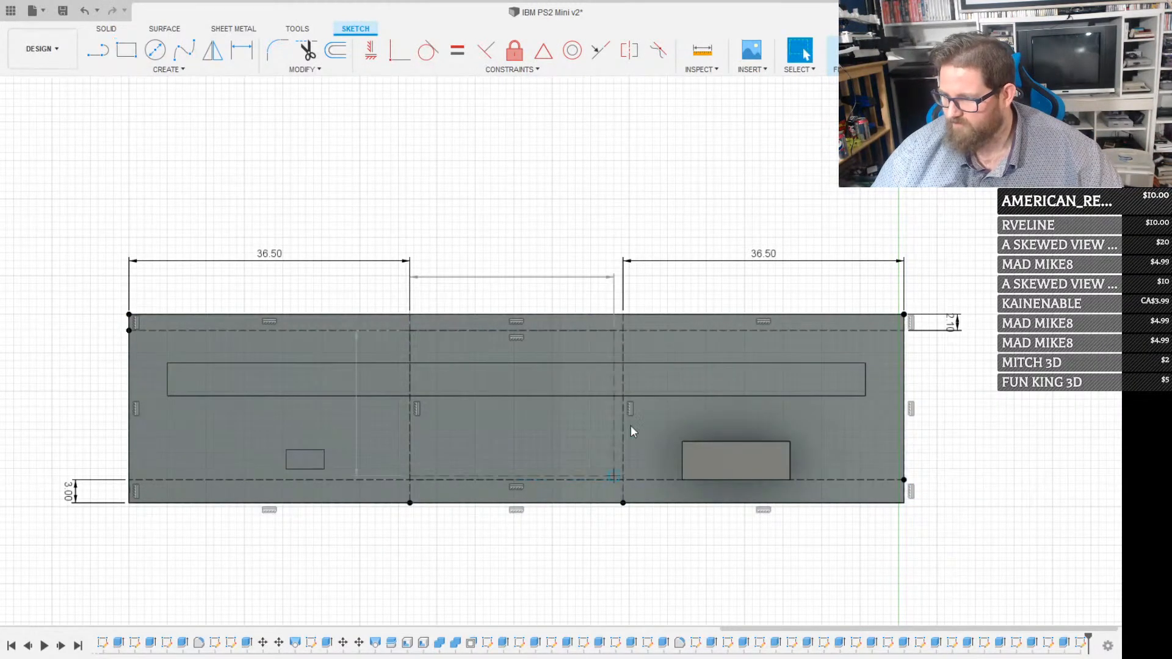
Sketch a solid rectangle filling the central area bounded by the four construction rectangles, and finish the sketch
key(r)
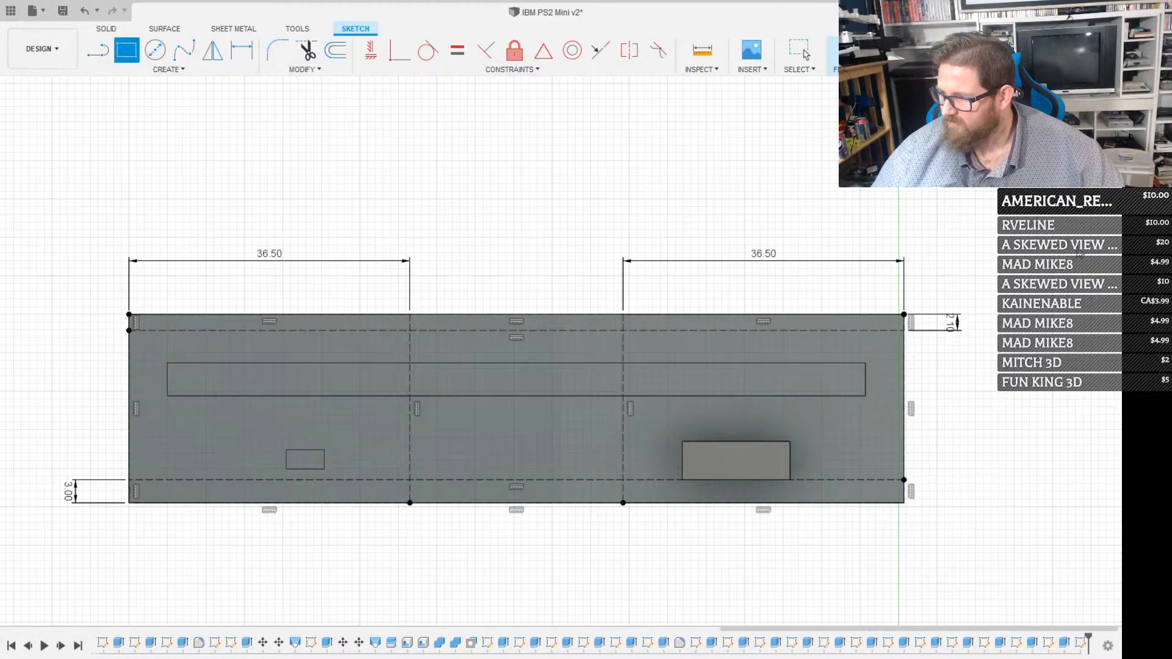
click(410, 331)
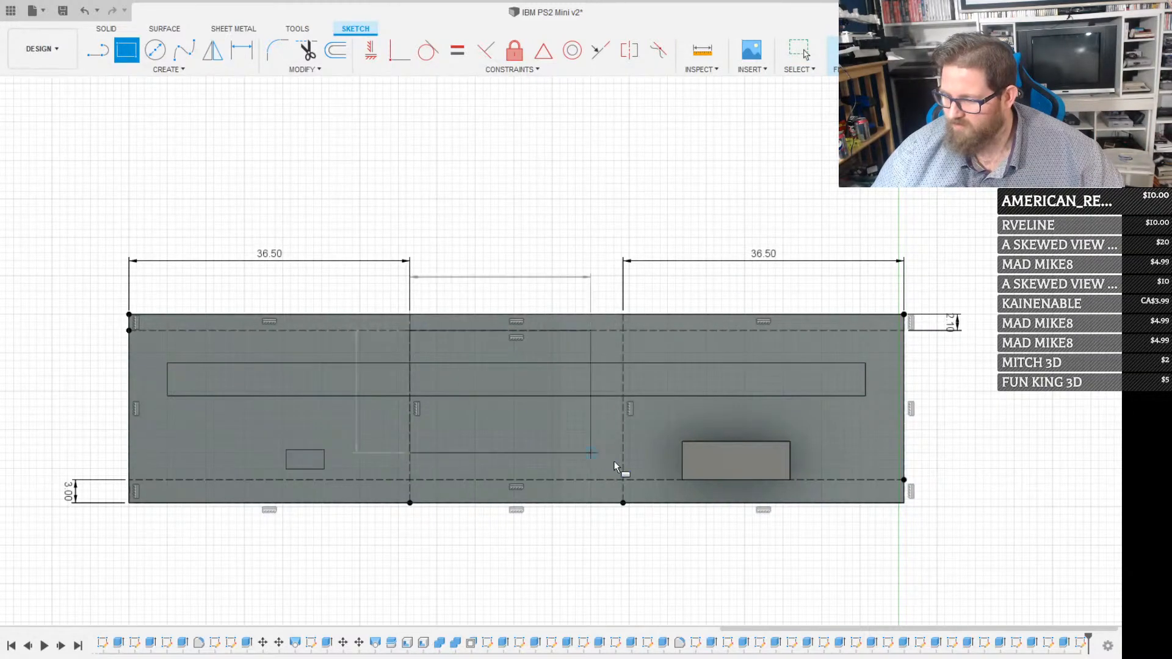
click(622, 480)
key(Escape)
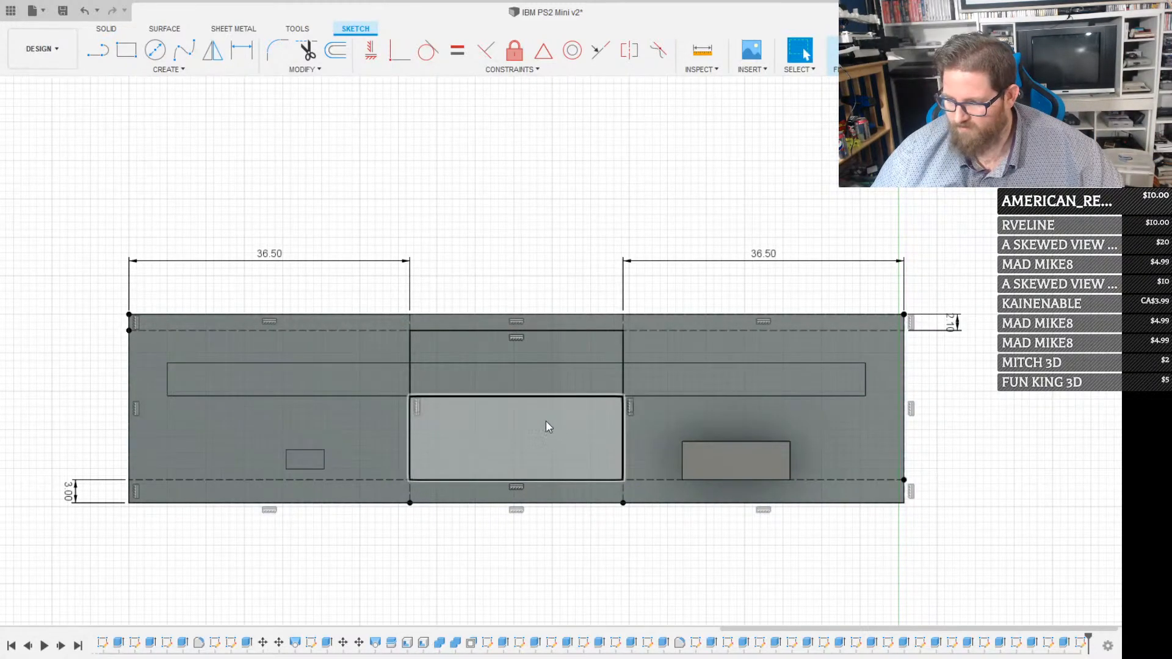
click(543, 418)
click(526, 361)
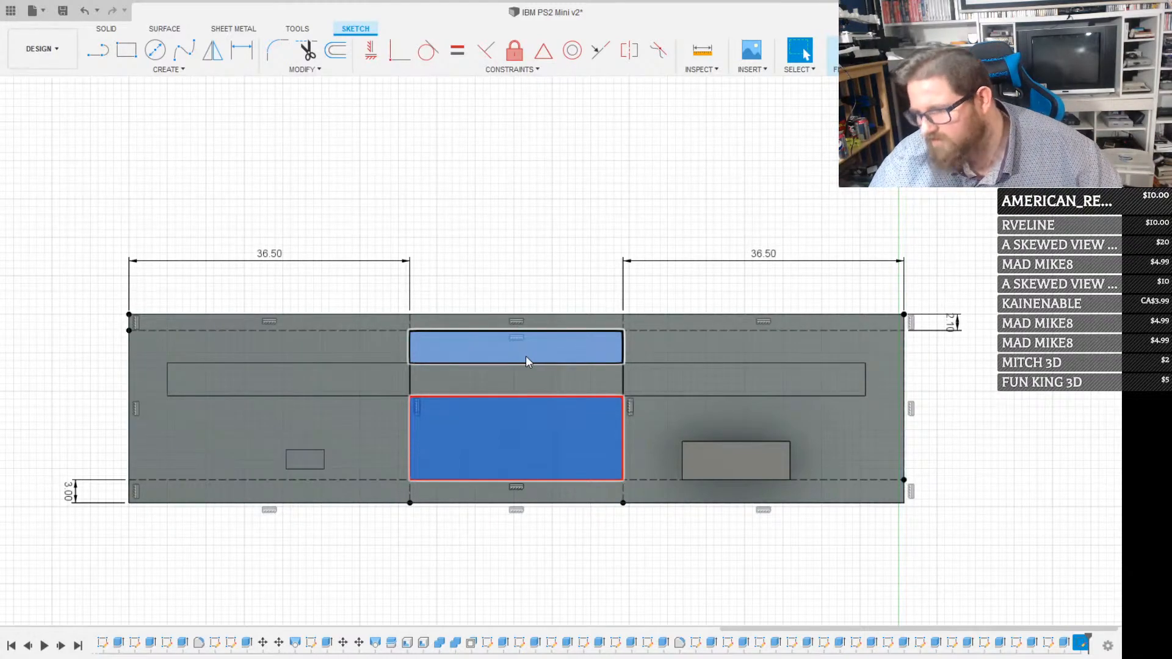
scroll(517, 388, up, 4)
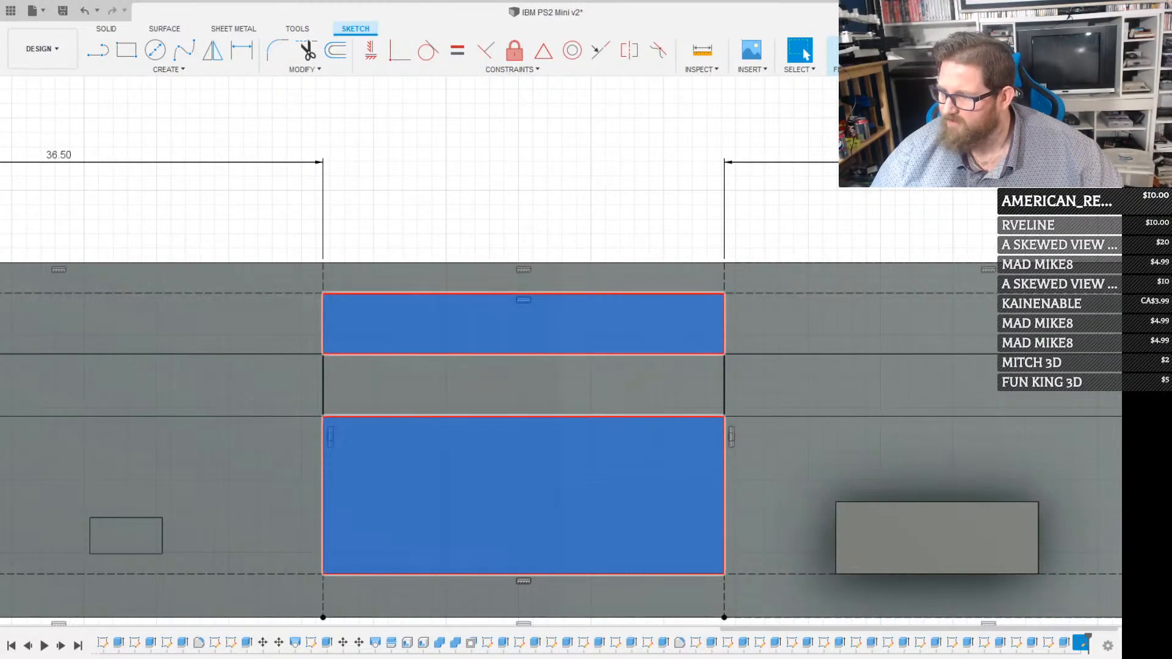
click(860, 52)
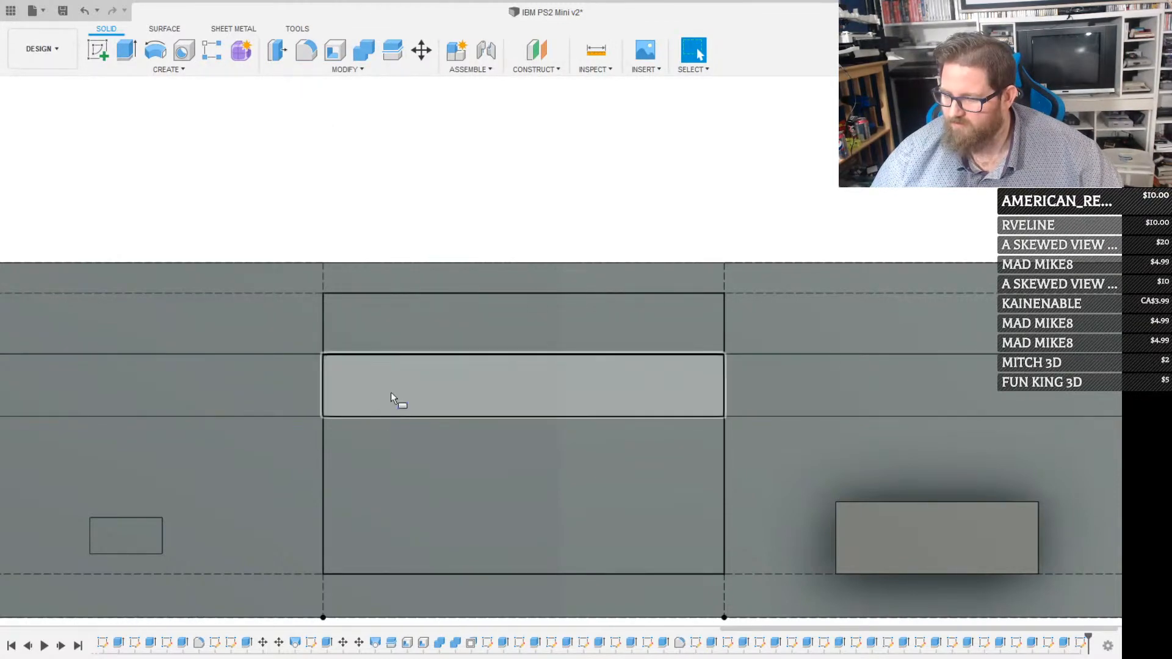
click(396, 449)
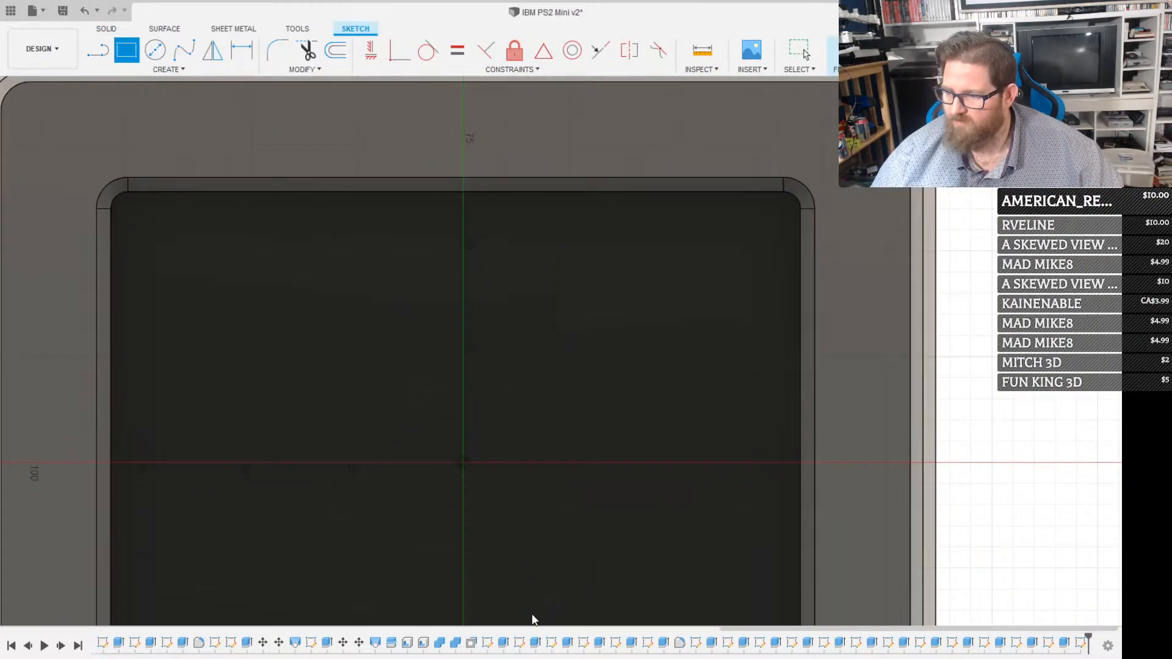
key(Escape)
scroll(488, 392, down, 3)
scroll(533, 390, down, 2)
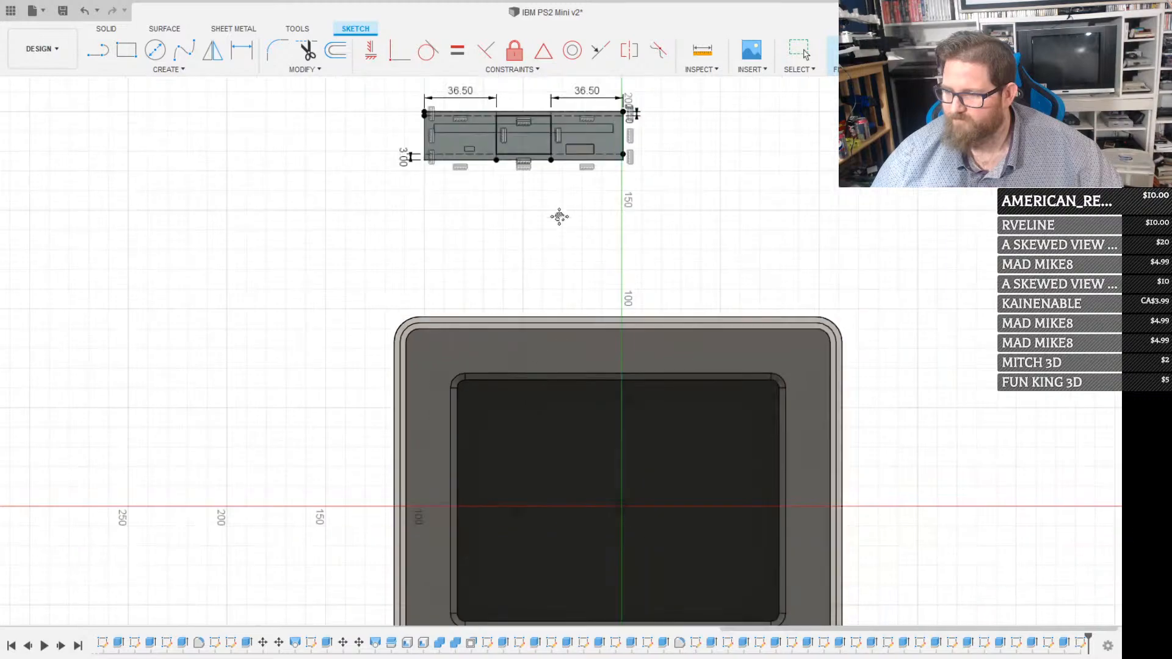
middle_drag(559, 217, 620, 447)
scroll(573, 360, up, 6)
scroll(578, 362, up, 3)
key(Escape)
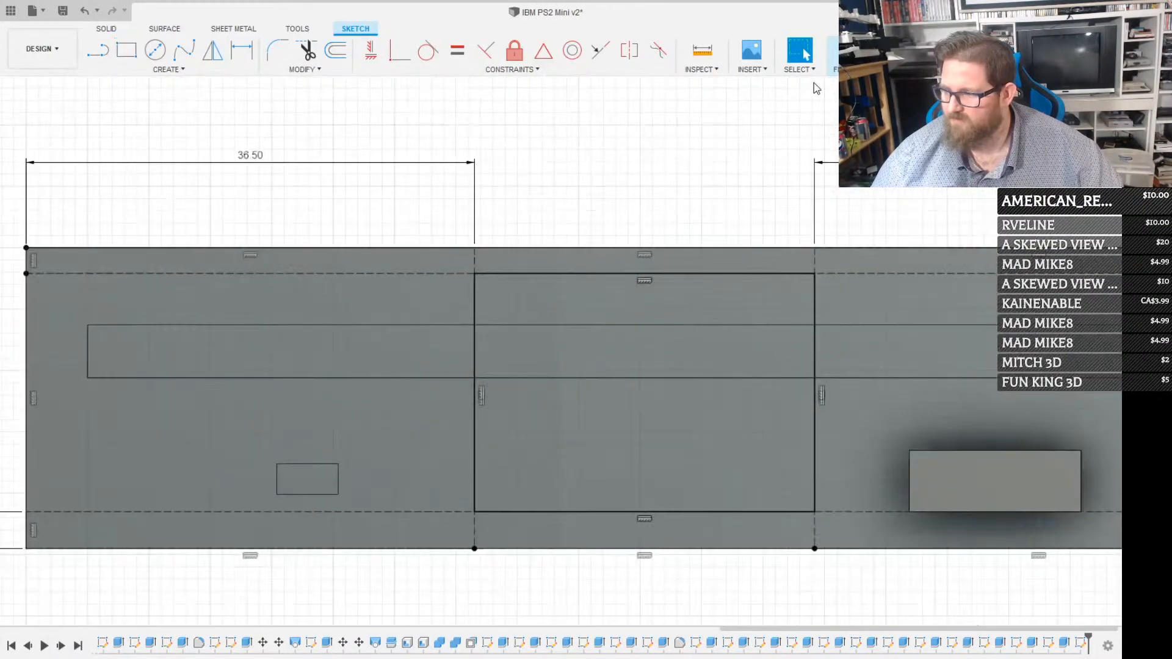
click(854, 52)
Extrude the central rectangle's regions below and above the floppy slot as cuts into the front face
click(633, 423)
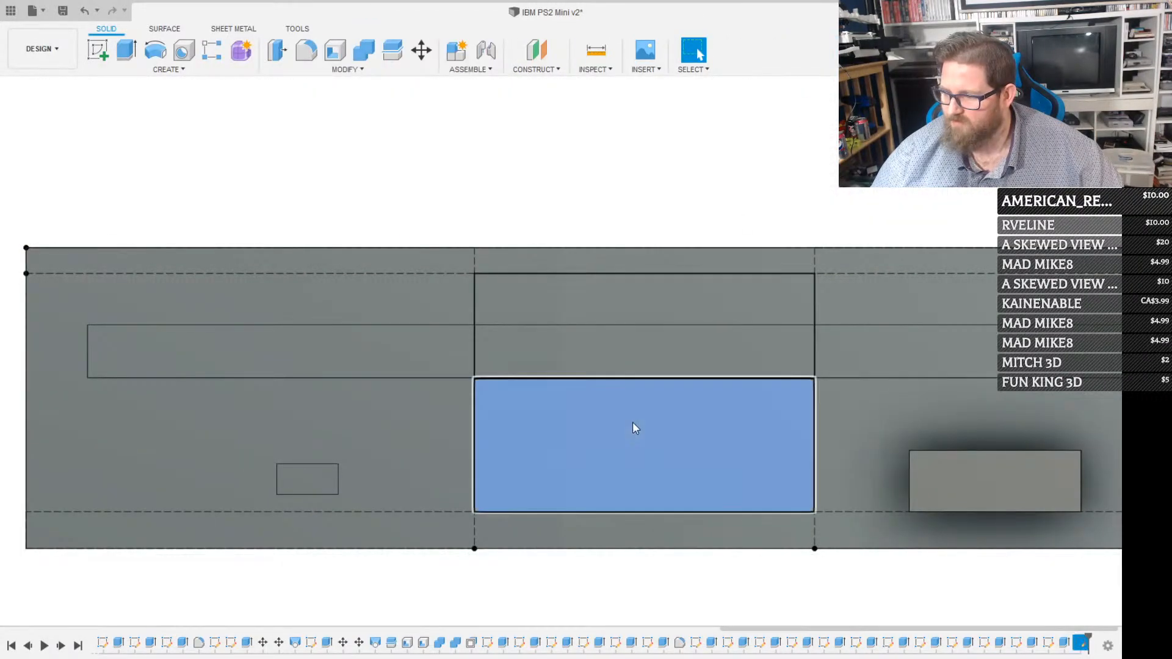
key(e)
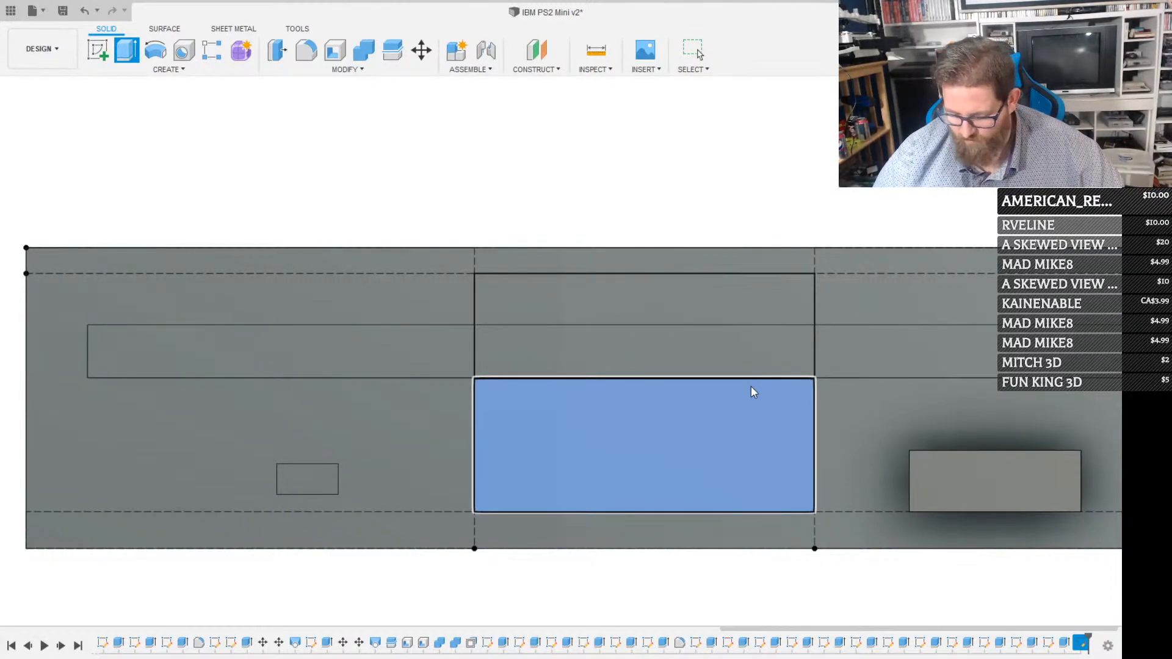
key(Return)
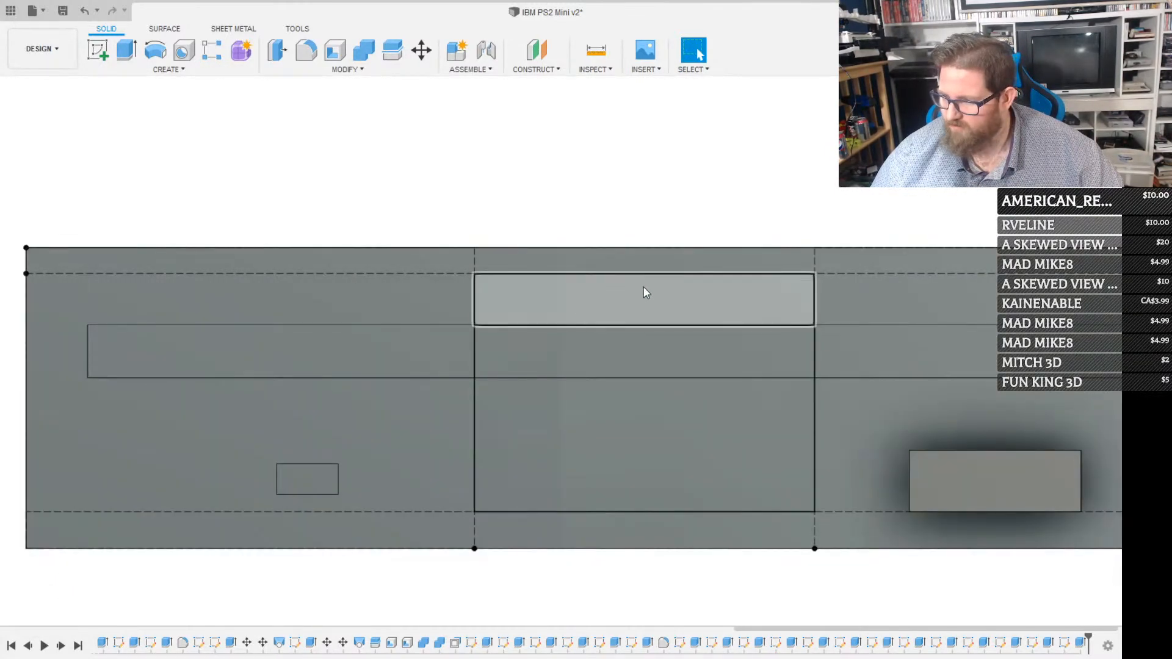
click(644, 287)
key(e)
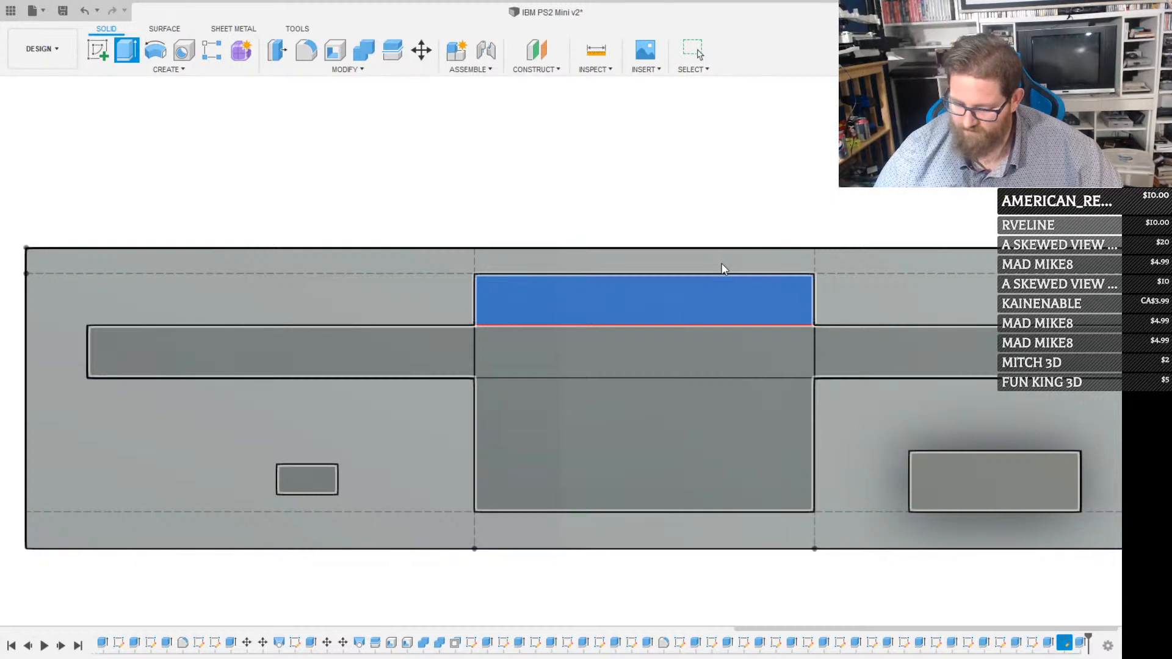
key(Escape)
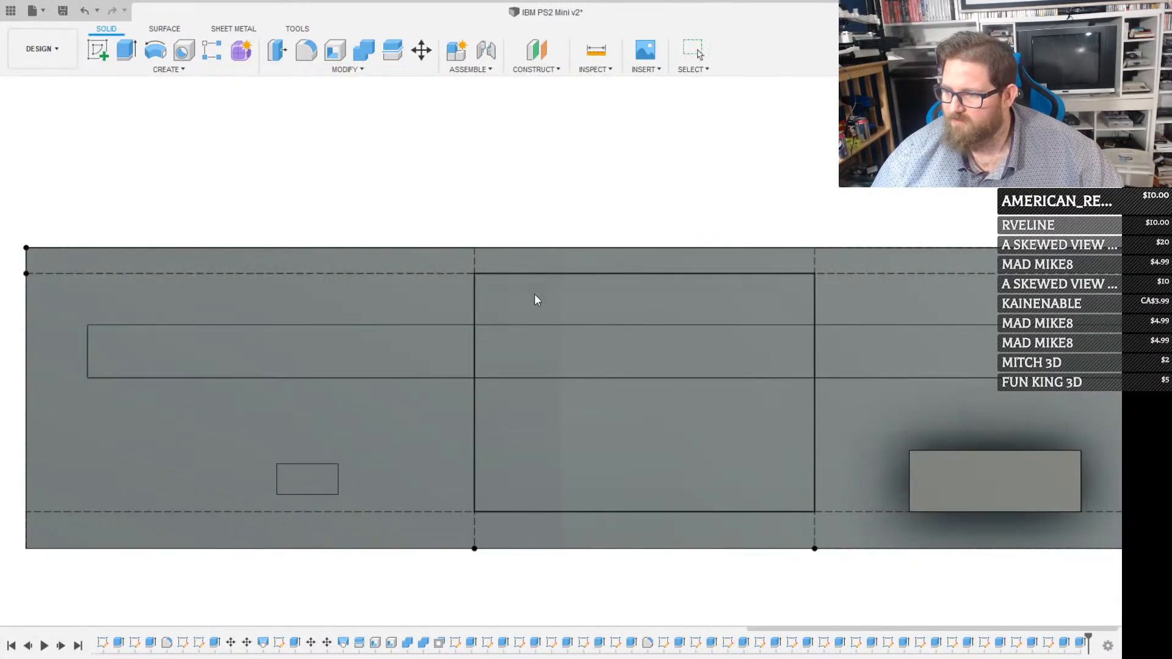
Chamfer the edge where the upper central recess meets the floppy slot, sloping it nearly up to the recess's top edge
click(544, 325)
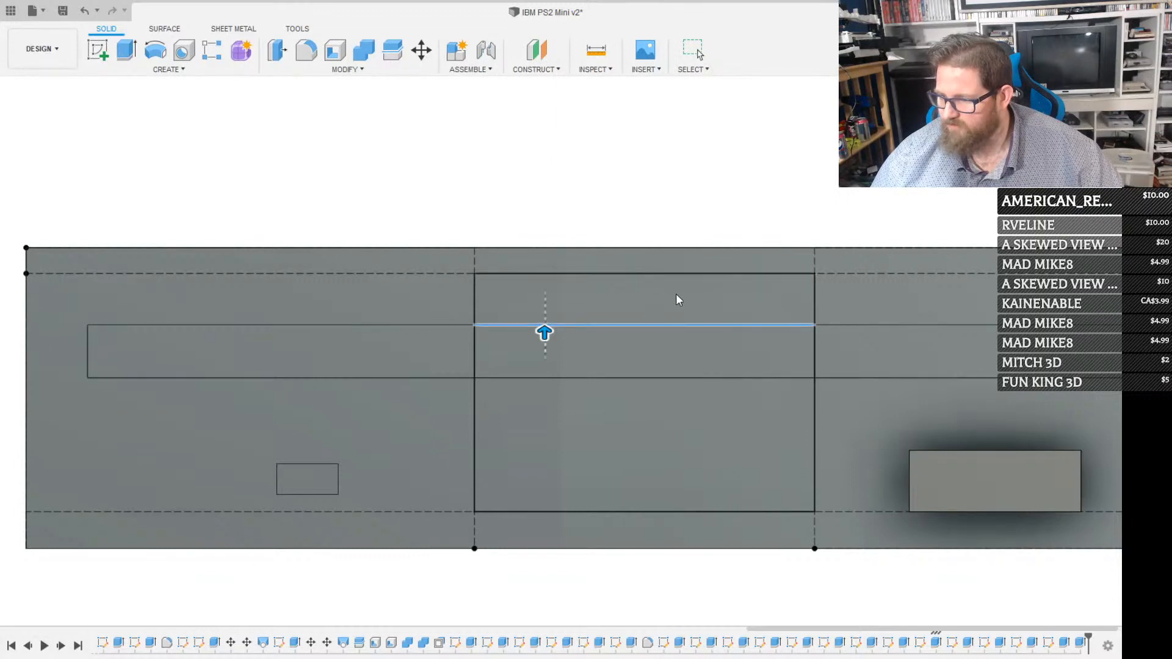
click(755, 324)
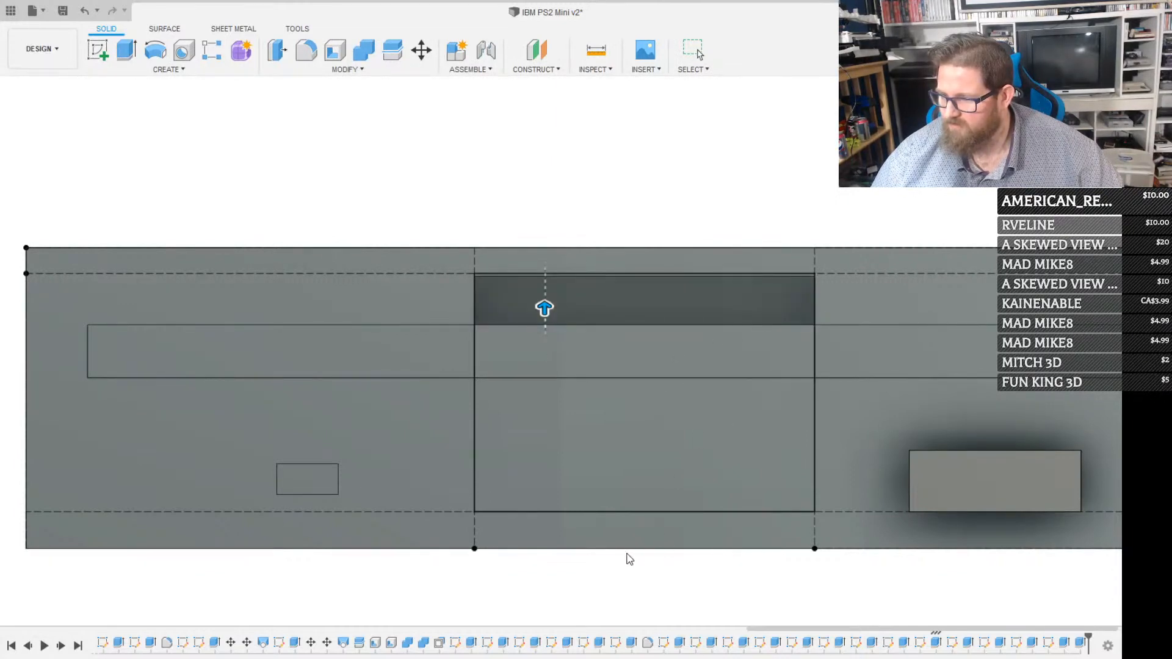
shift+middle_drag(492, 620, 628, 401)
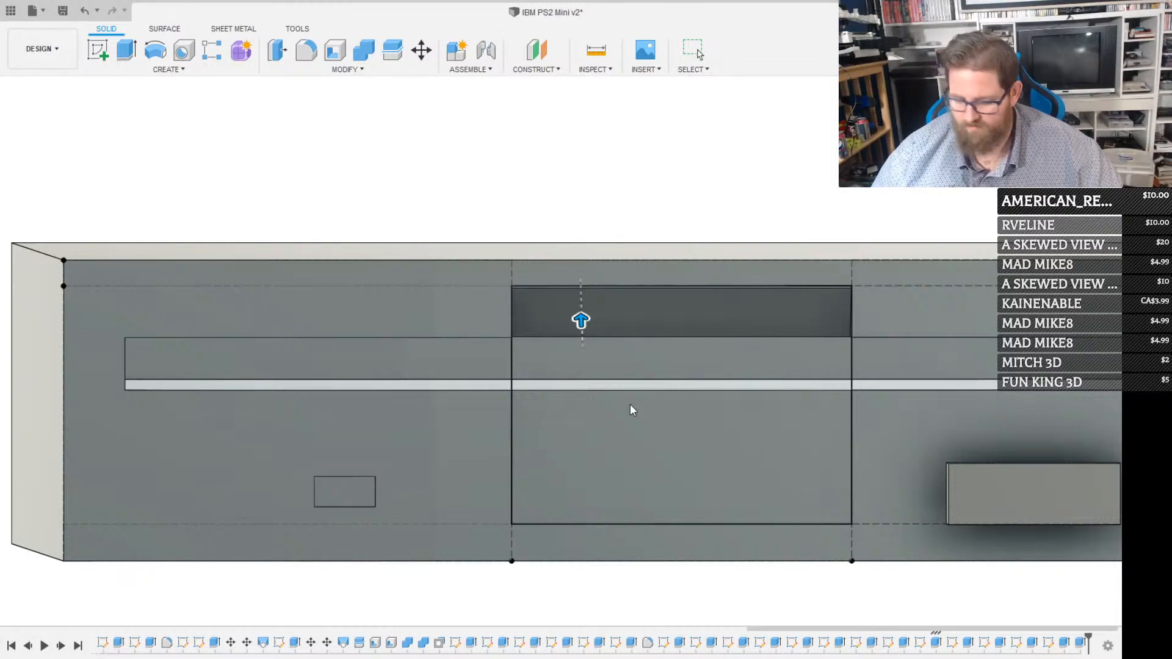
key(Escape)
Chamfer the edge where the lower central recess meets the floppy slot by 10.9 mm
click(360, 68)
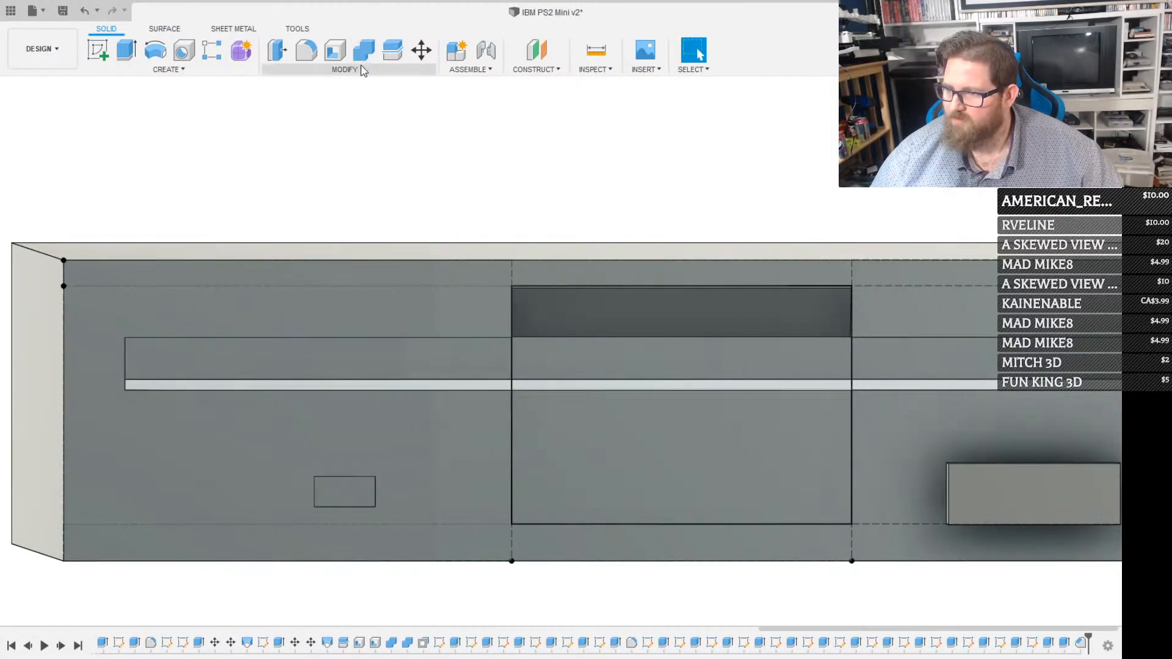
click(308, 122)
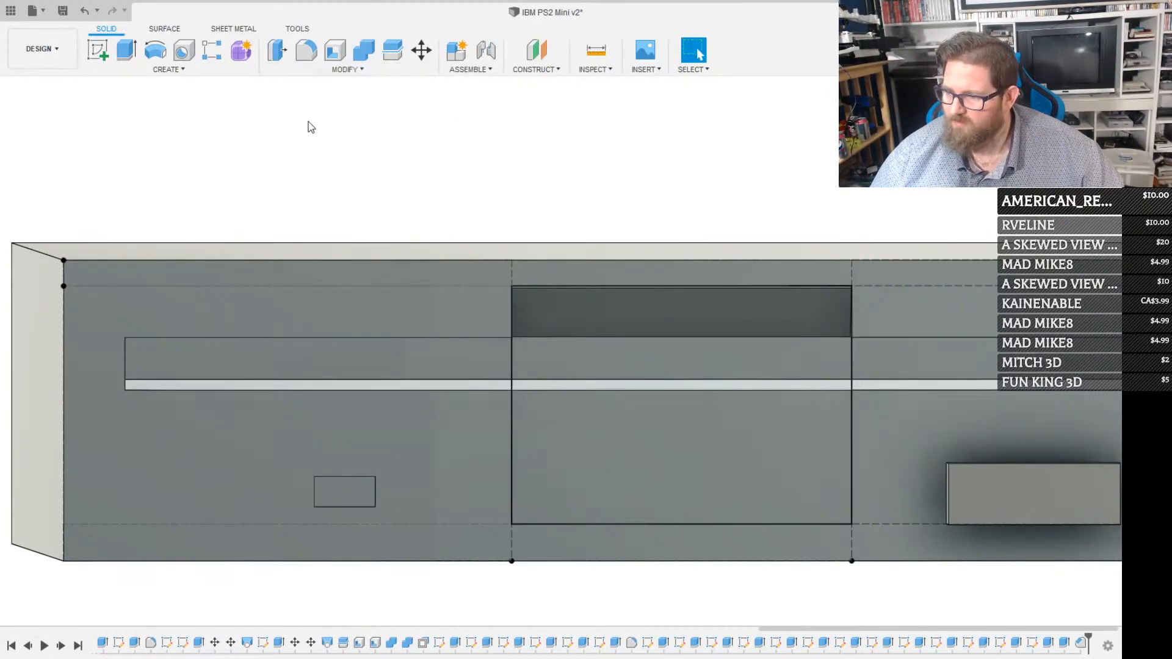
click(676, 391)
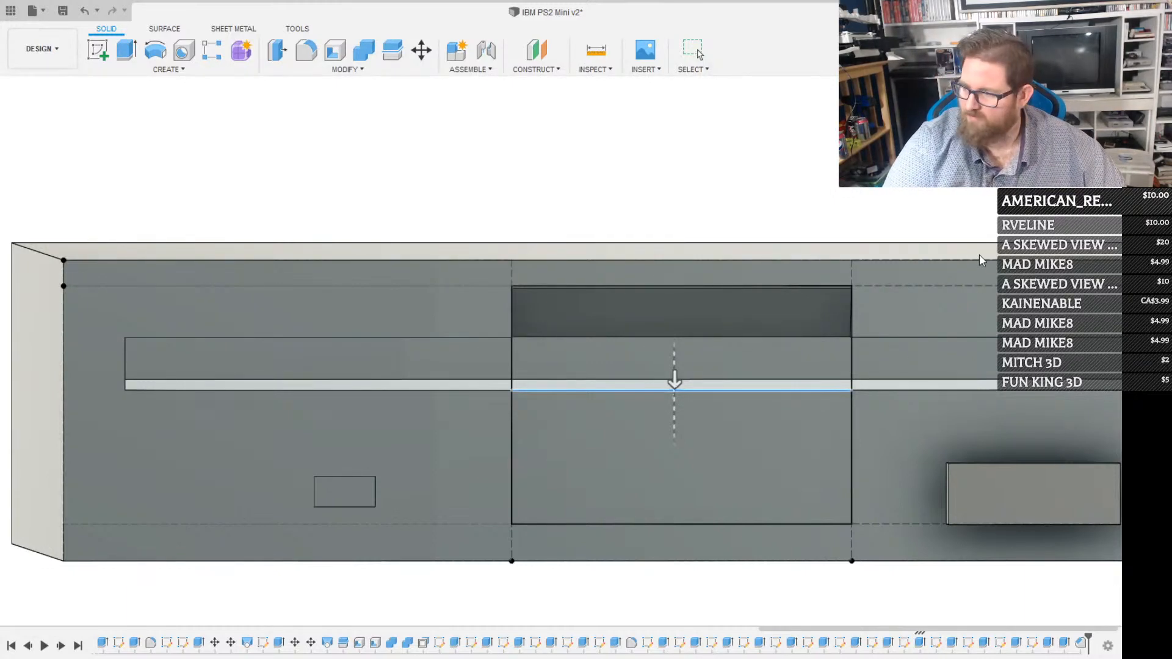
text(8)
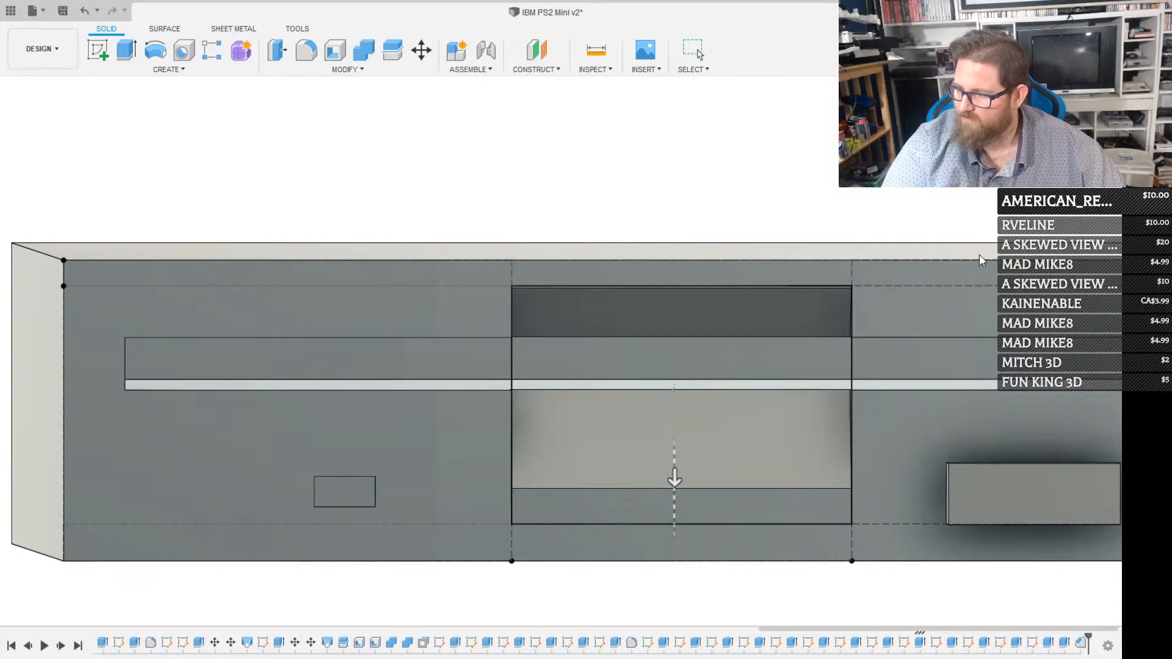
key(BackSpace)
text(9)
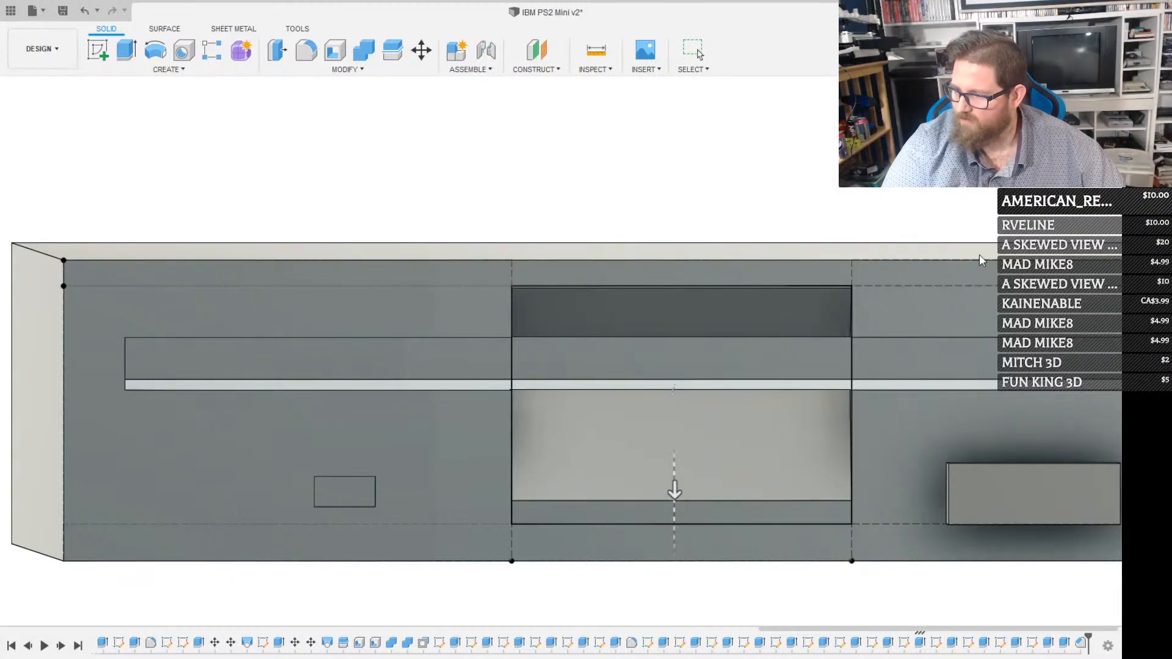
key(BackSpace)
text(12)
key(BackSpace)
text(0)
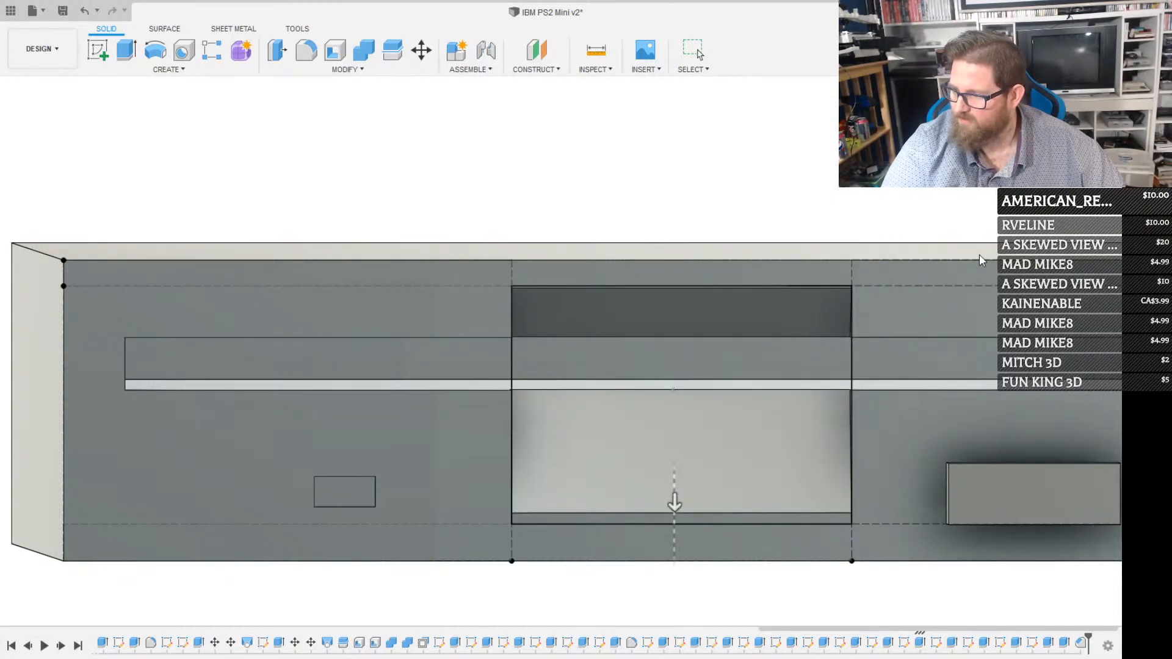
key(BackSpace)
text(1)
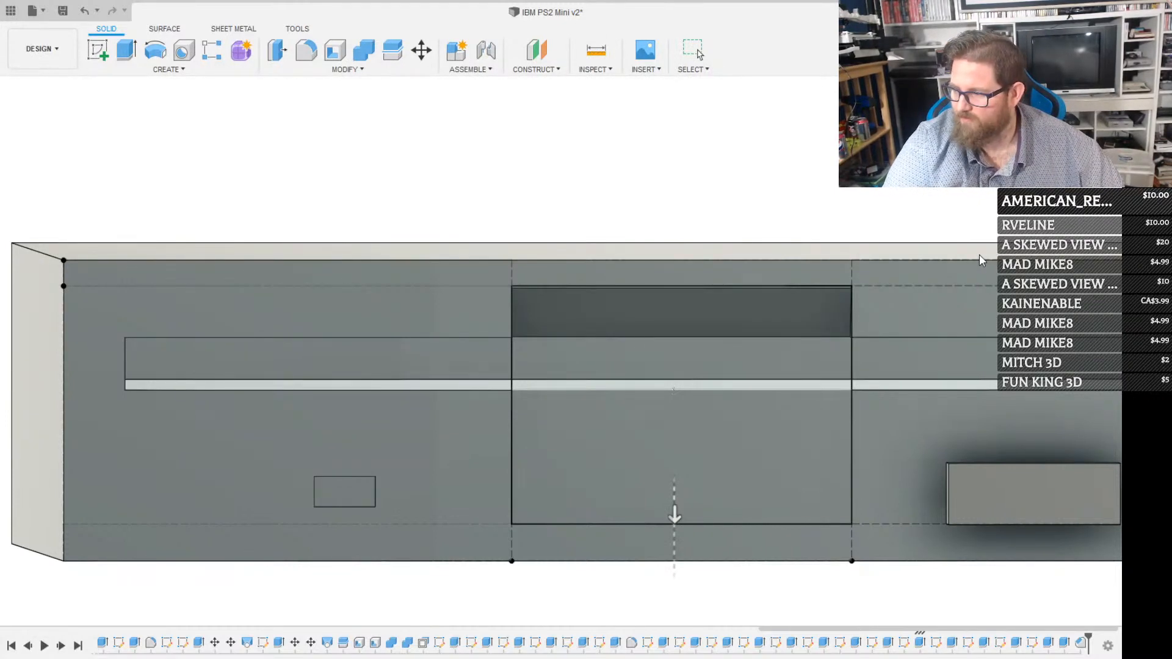
key(BackSpace)
text(0)
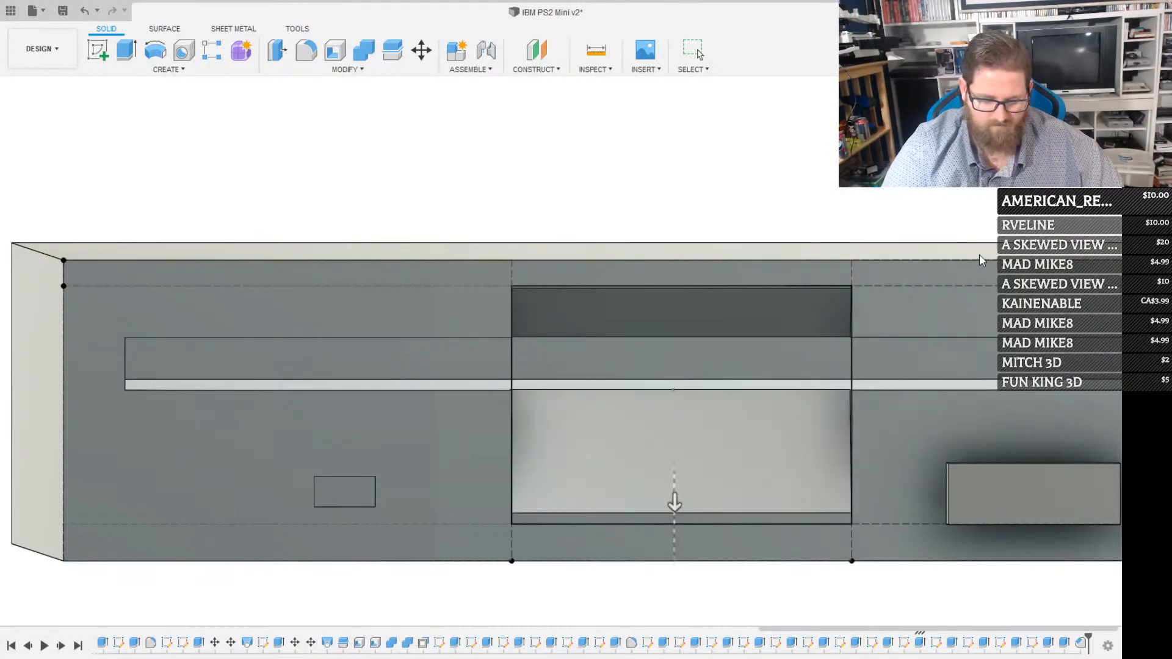
text(.9)
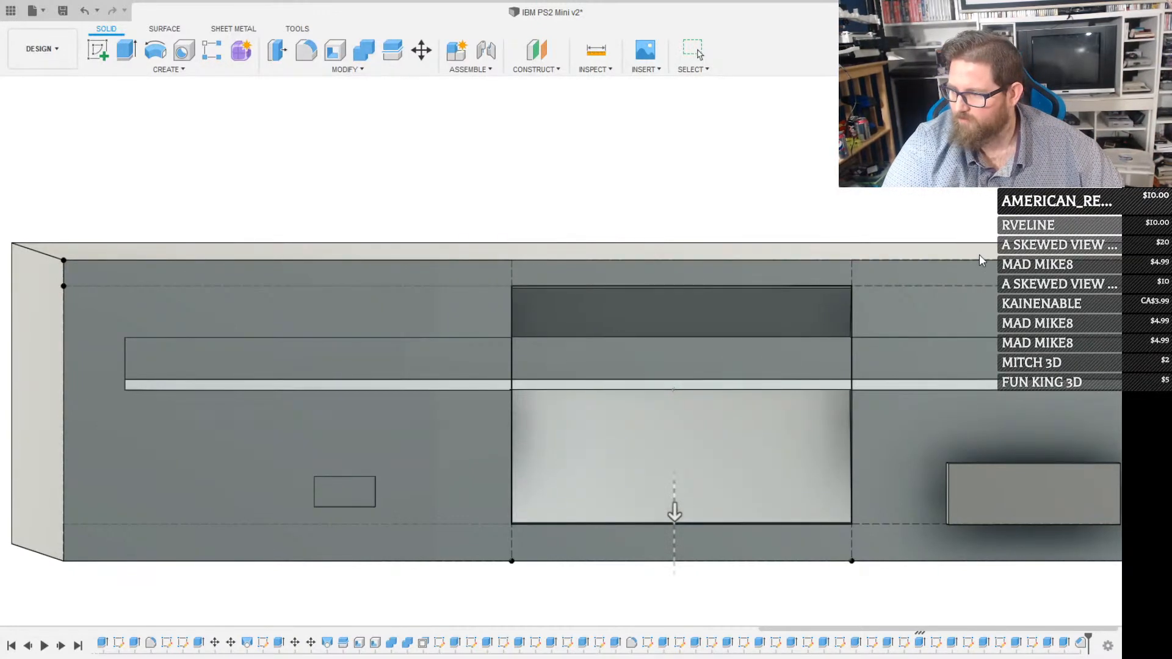
key(Return)
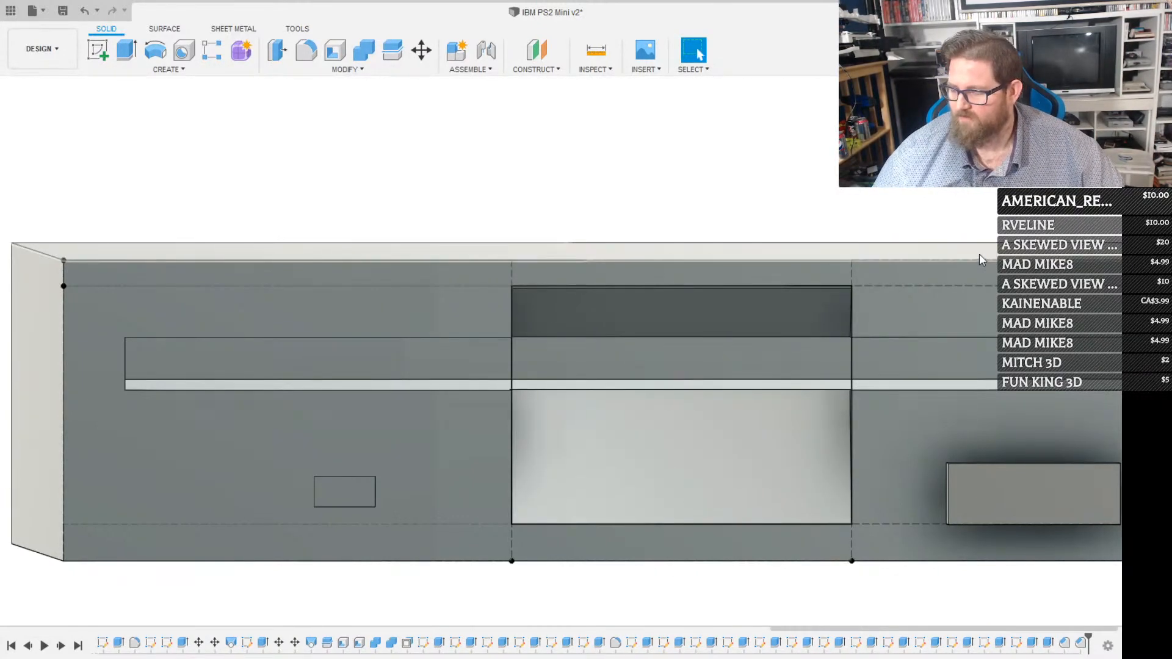
Examine the floppy drive's slot, eject button and chamfered finger recess from several angles, around to its side face
shift+middle_drag(549, 468, 555, 405)
scroll(555, 508, down, 4)
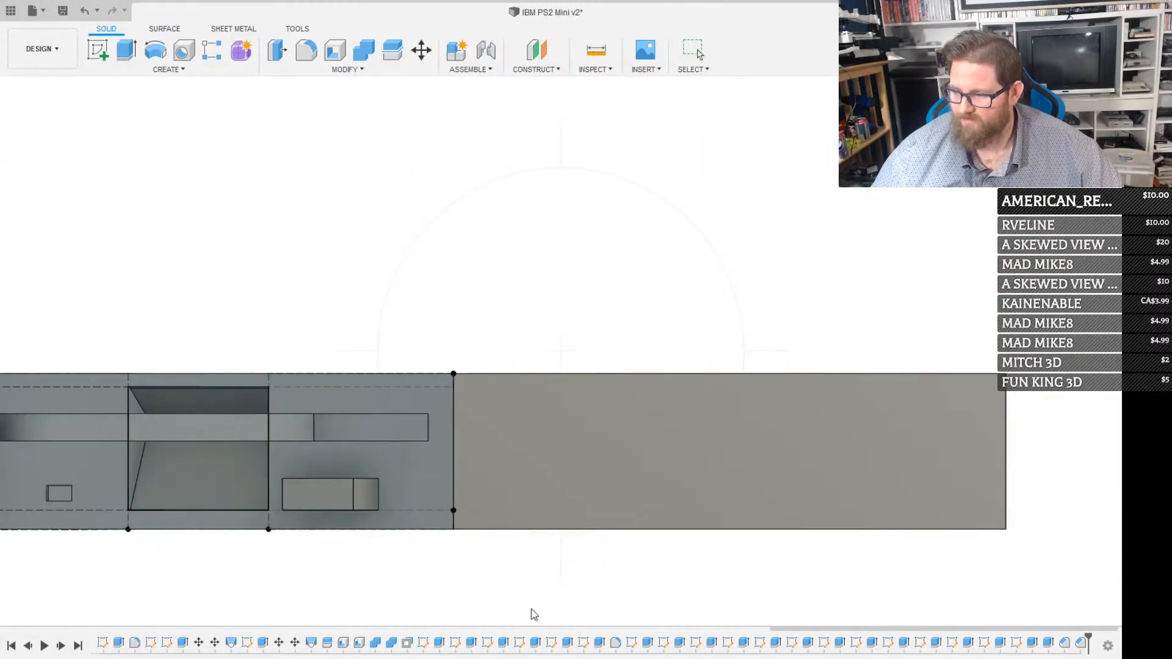
middle_drag(524, 587, 692, 433)
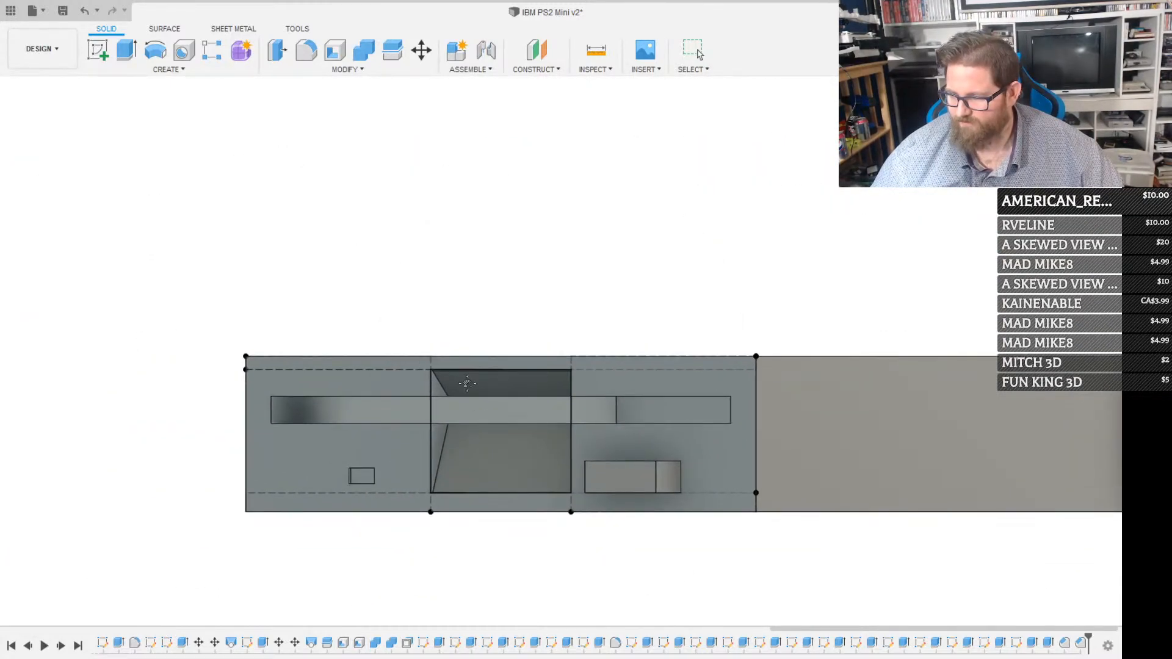
scroll(467, 384, up, 2)
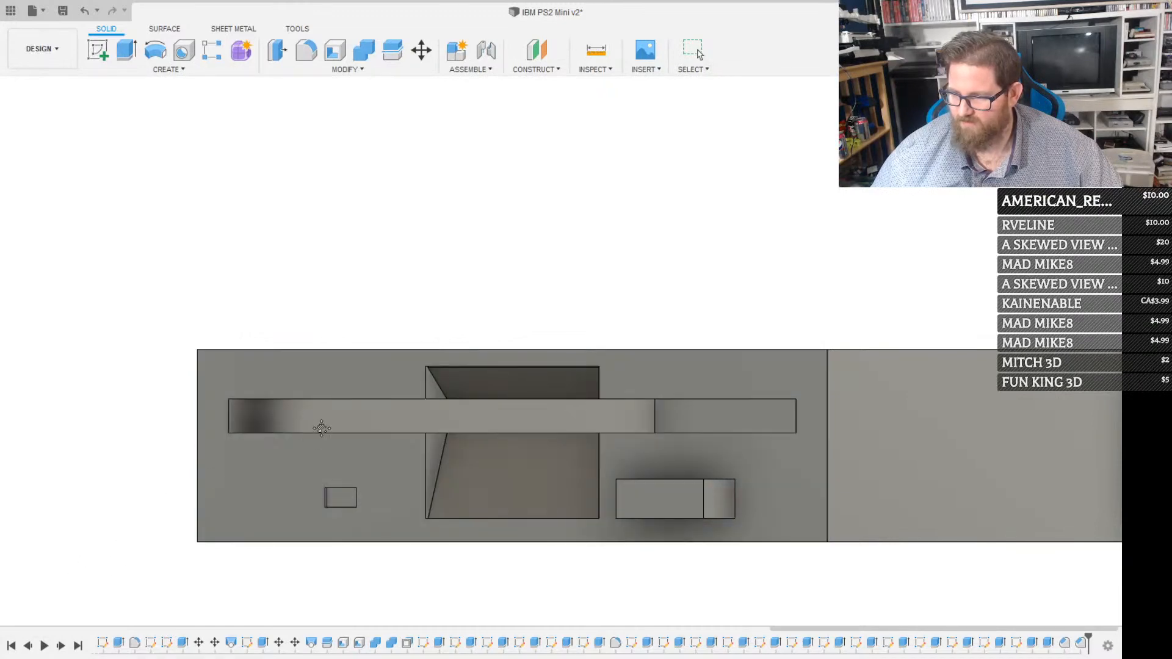
scroll(322, 428, down, 1)
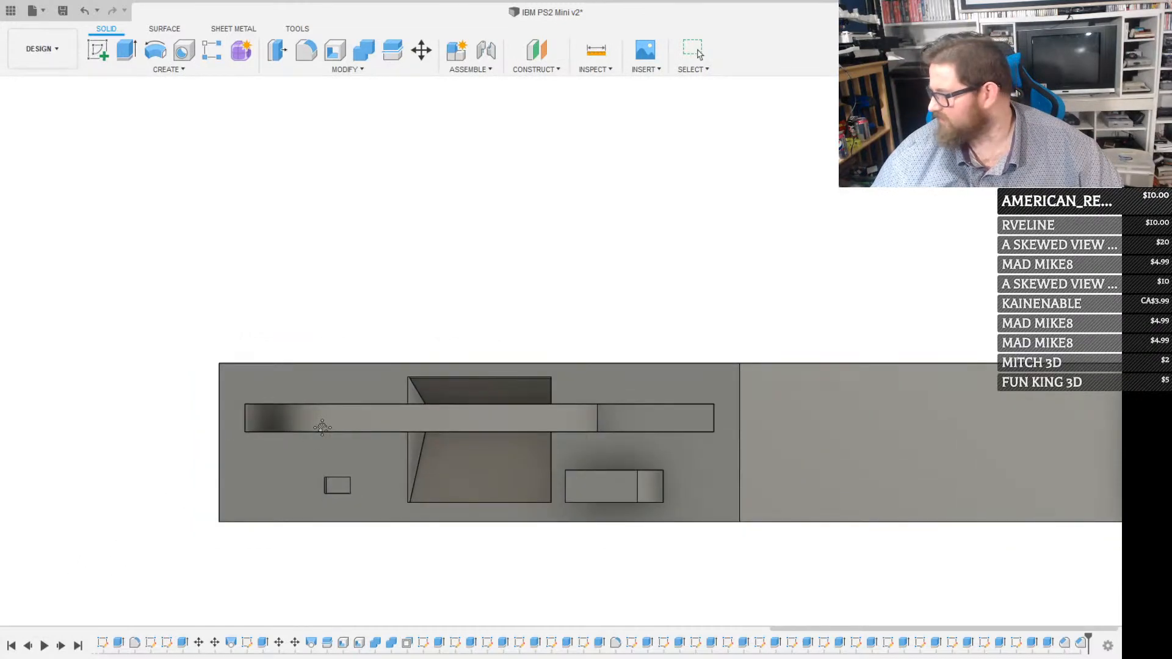
scroll(353, 405, down, 2)
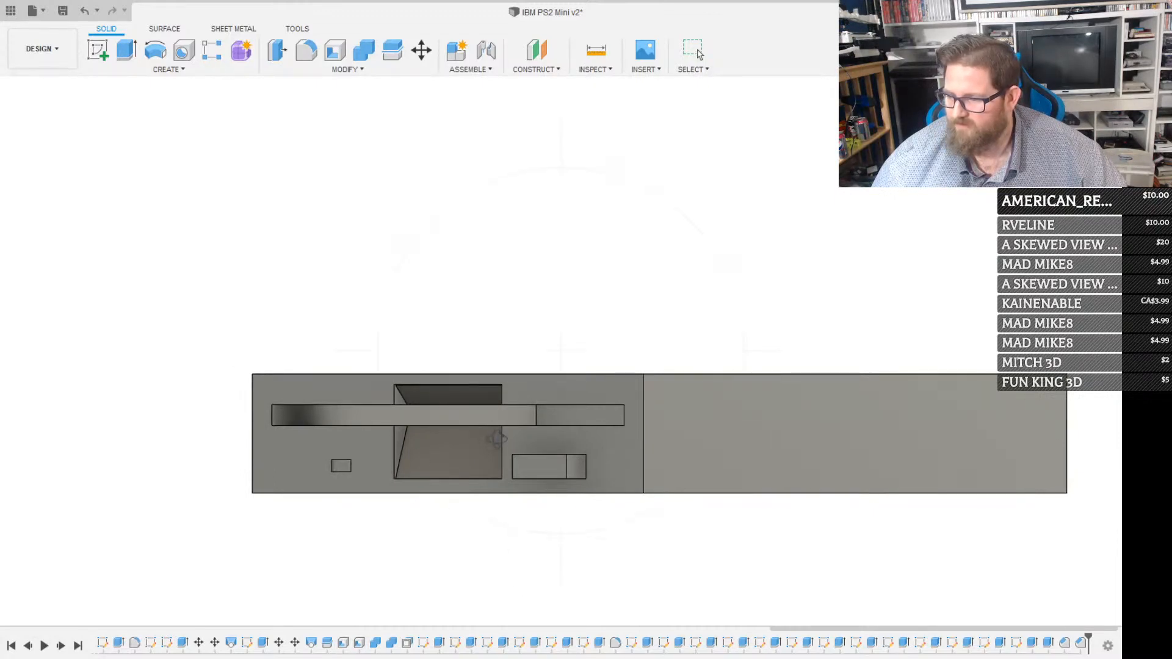
mouse_move(495, 439)
shift+middle_down()
mouse_move(544, 440)
mouse_move(581, 424)
mouse_move(555, 440)
mouse_move(499, 438)
mouse_move(564, 453)
mouse_move(576, 439)
mouse_move(541, 421)
mouse_move(538, 435)
mouse_move(450, 442)
mouse_move(478, 443)
shift+middle_up()
scroll(447, 444, up, 2)
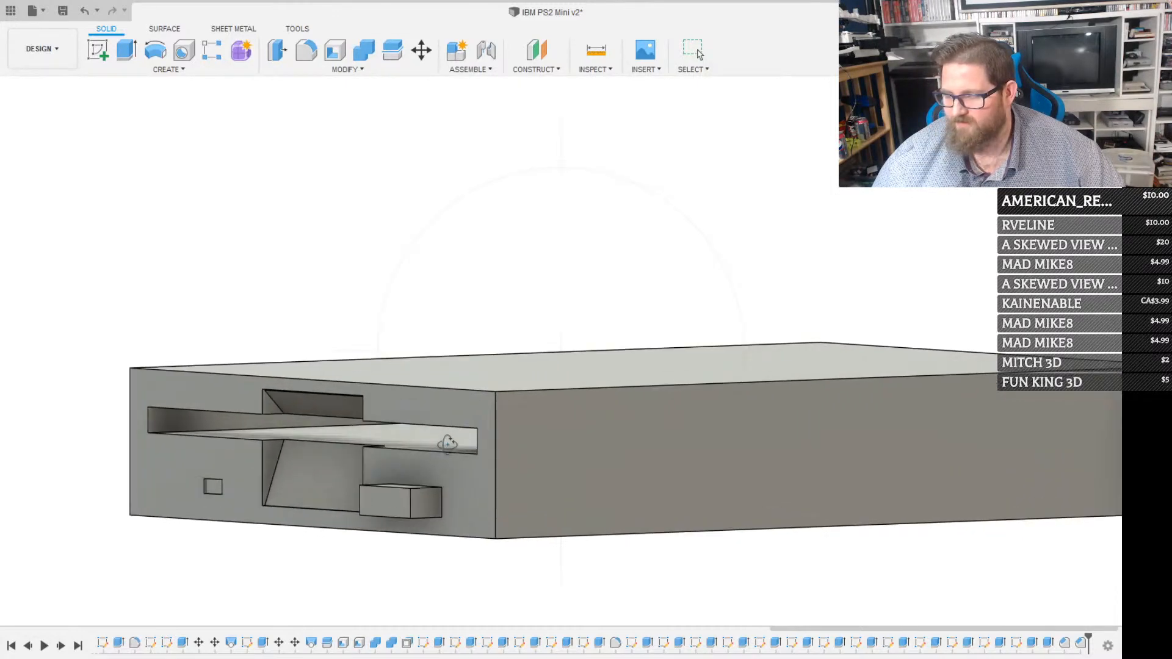
scroll(447, 444, down, 2)
shift+middle_drag(579, 453, 549, 446)
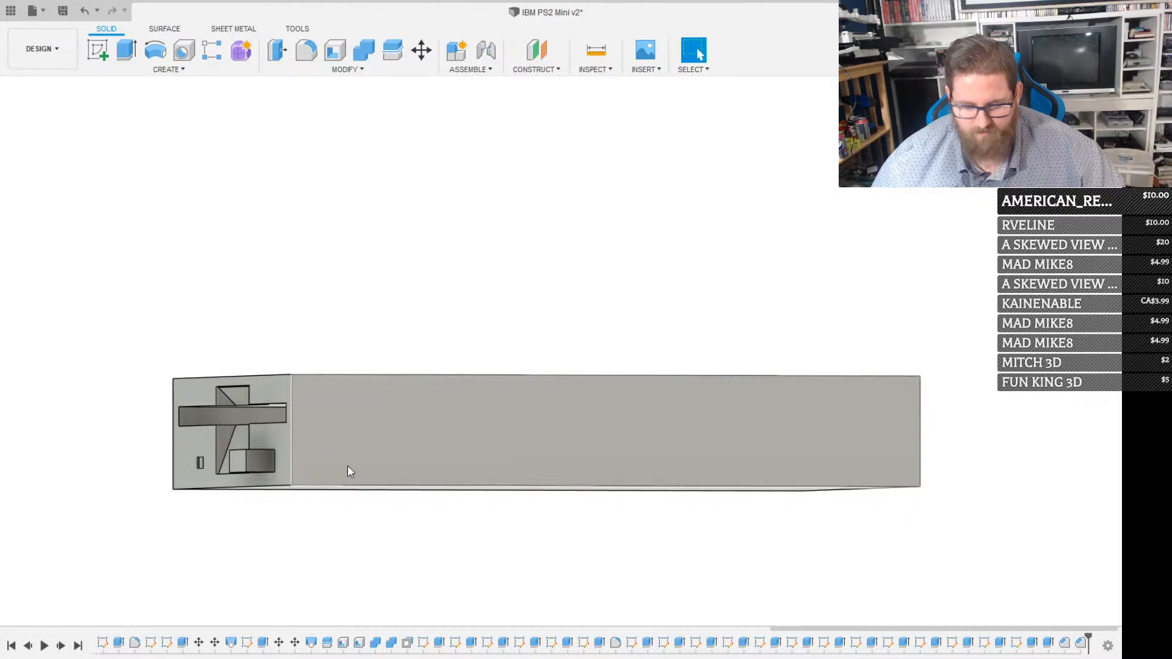
Start a sketch on the drive's side face and add a full-length construction rectangle 5.7 mm high along its bottom edge
click(347, 467)
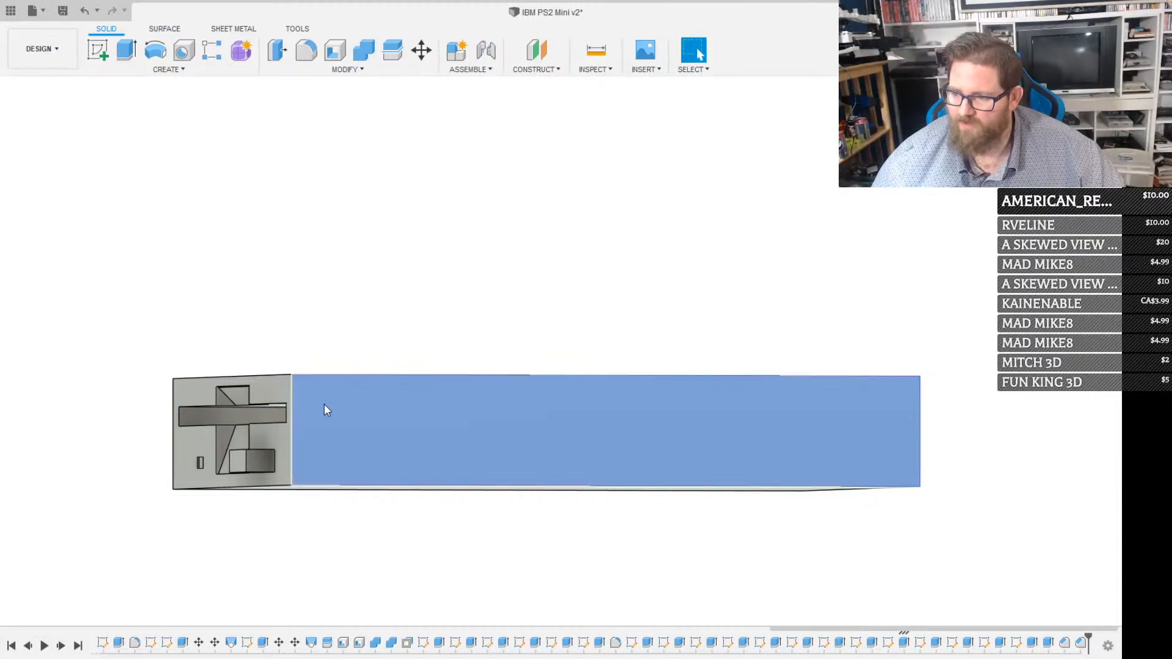
click(329, 413)
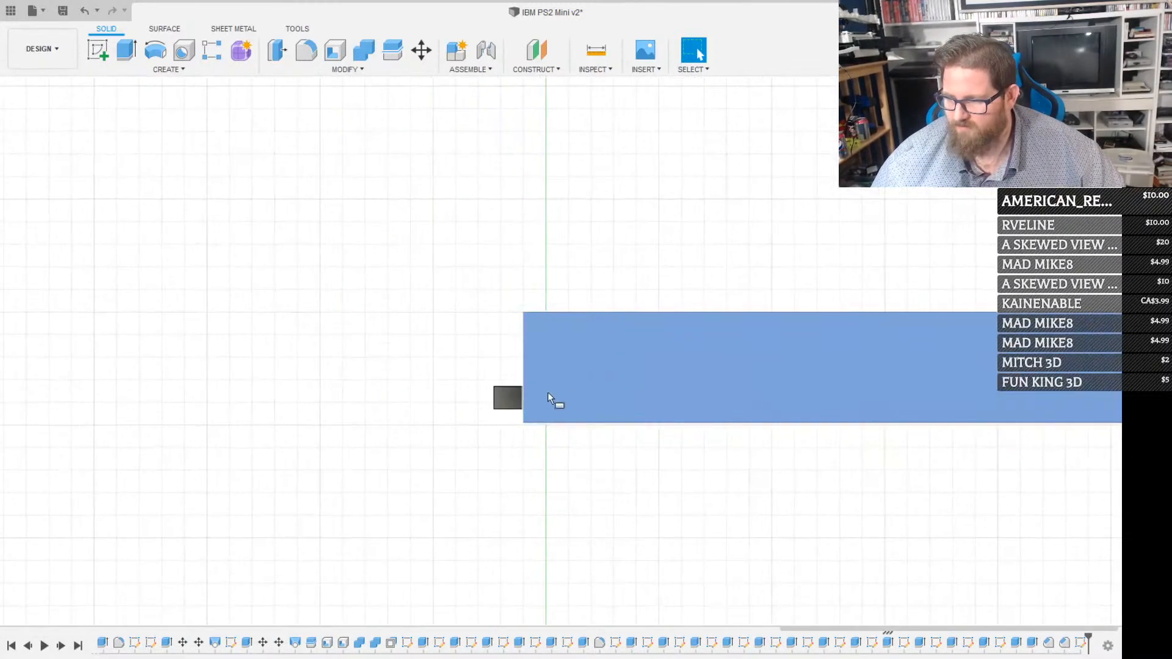
click(524, 421)
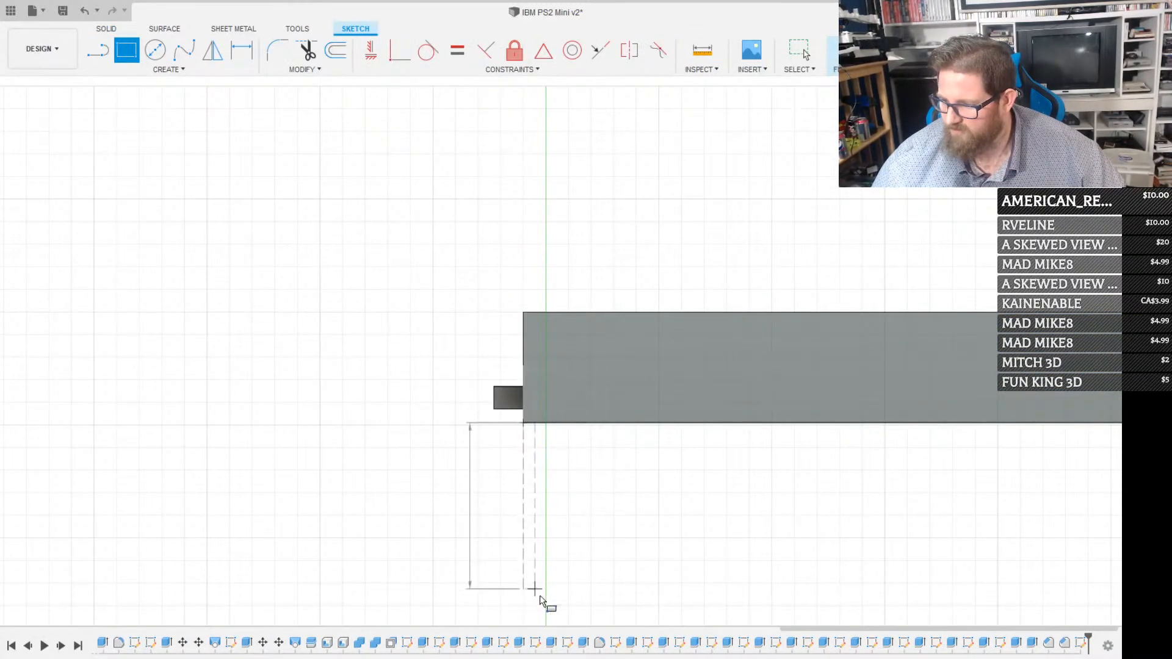
middle_drag(552, 487, 296, 527)
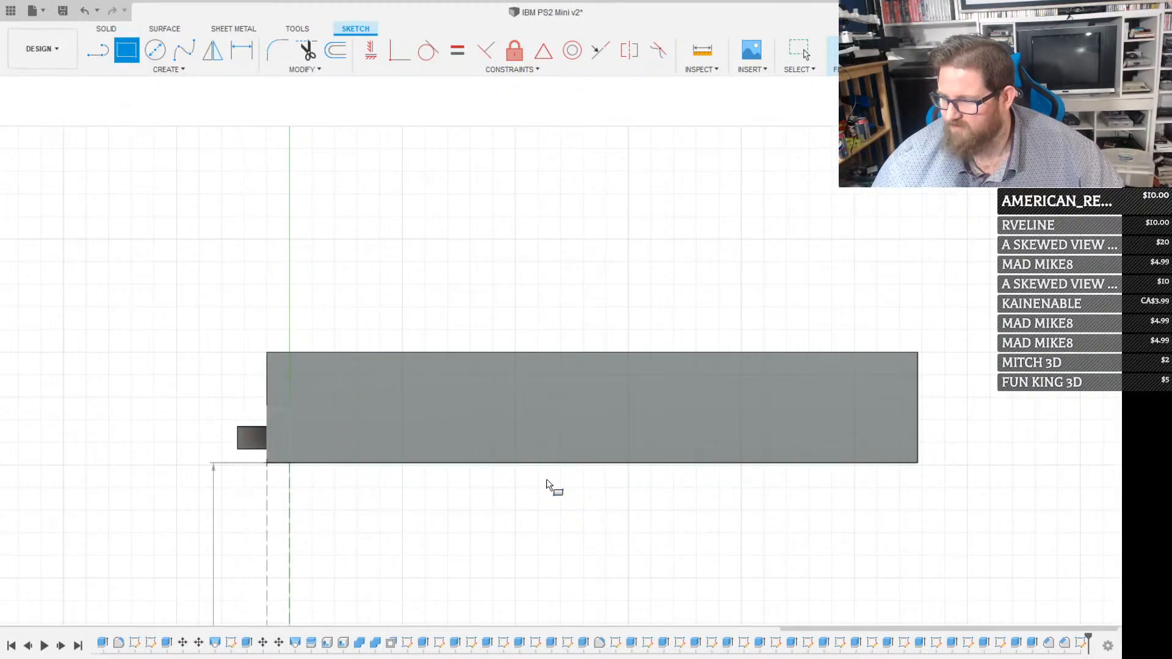
click(915, 433)
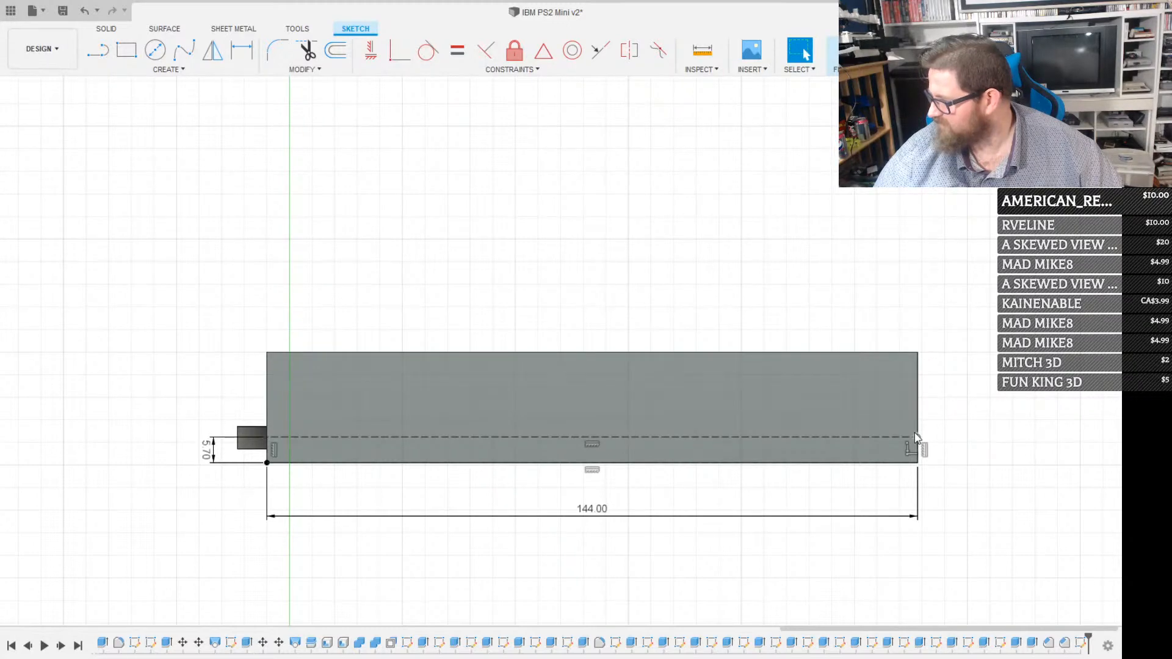
scroll(494, 432, down, 2)
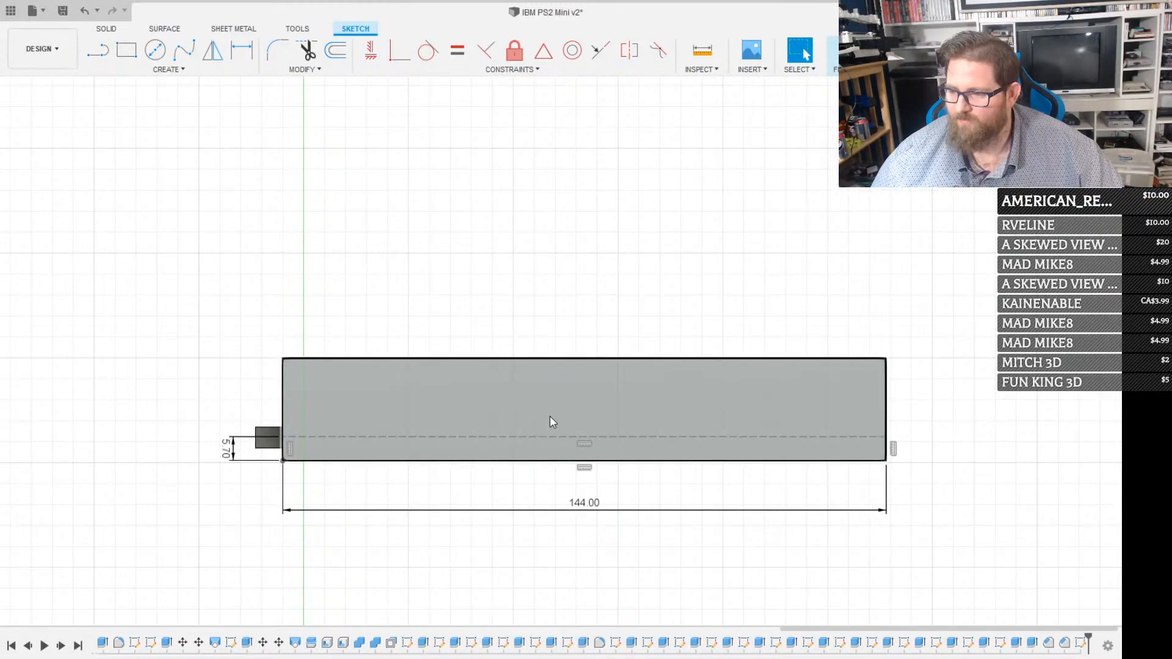
Add a construction rectangle 26.3 mm long from the side face's lower front corner, matching the height of the first one
scroll(549, 416, up, 1)
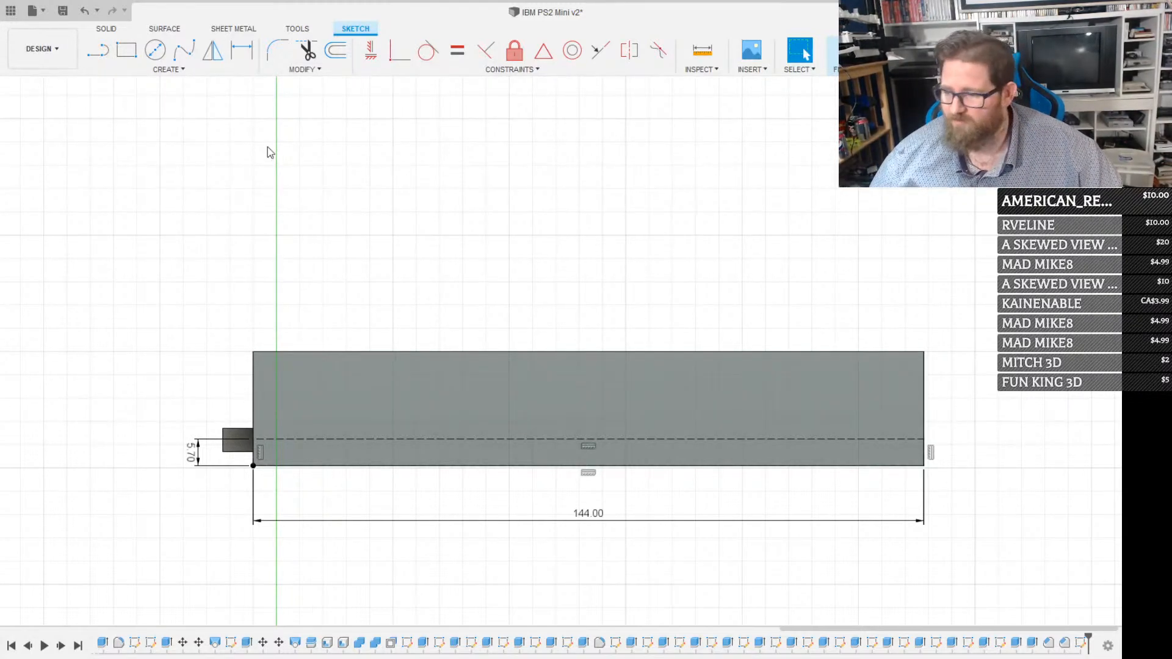
key(r)
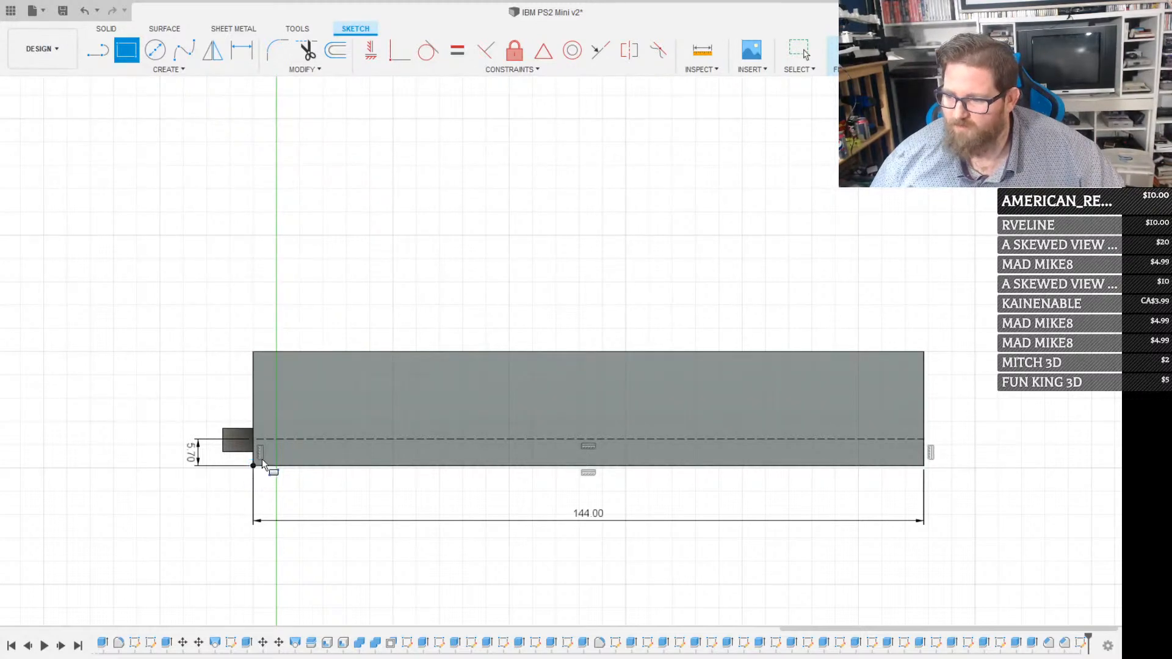
click(262, 459)
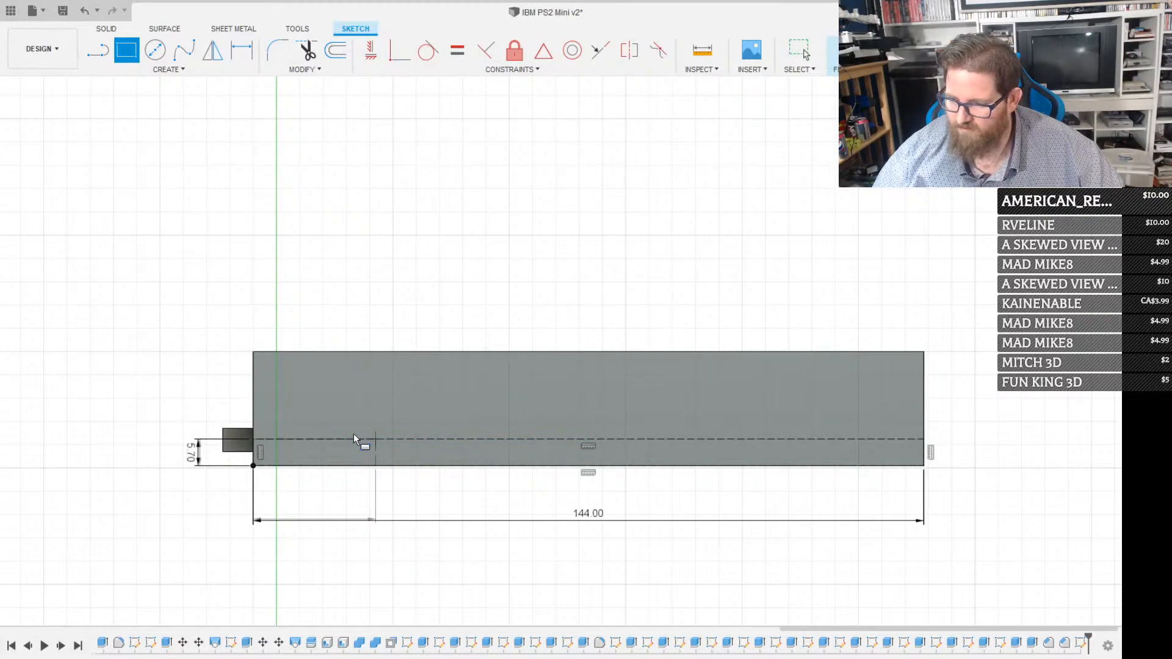
click(354, 433)
key(Escape)
Draw a small circle tangent to the upper construction line and the 26.3 mm rectangle's rear line, inside their corner
scroll(356, 421, up, 3)
key(c)
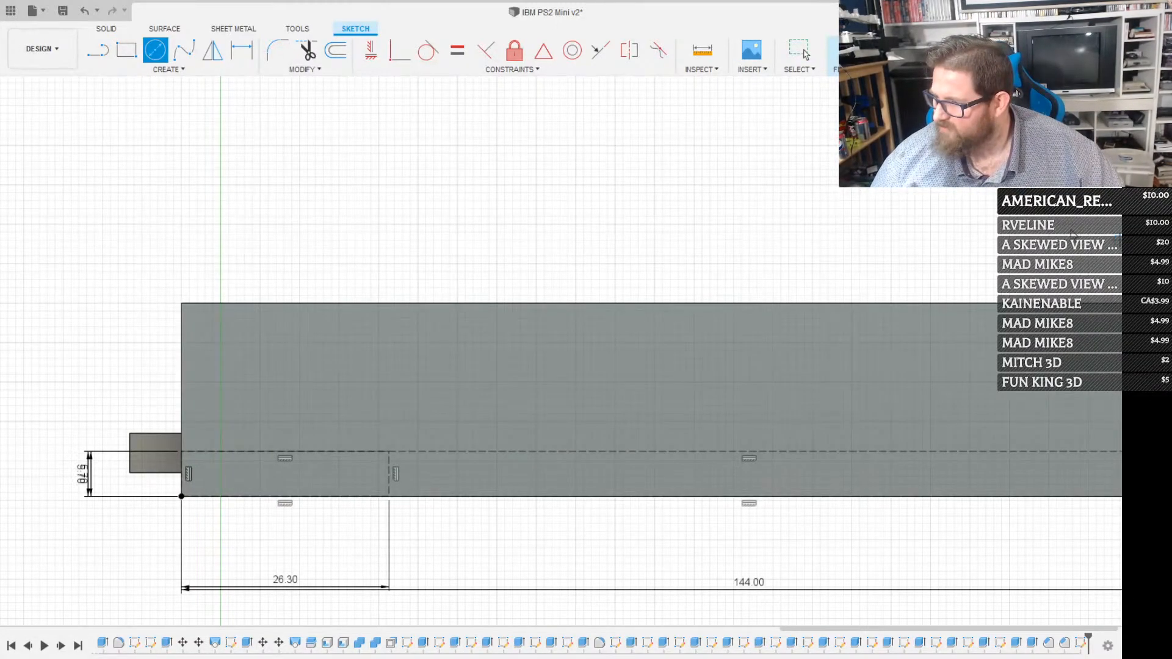
key(Escape)
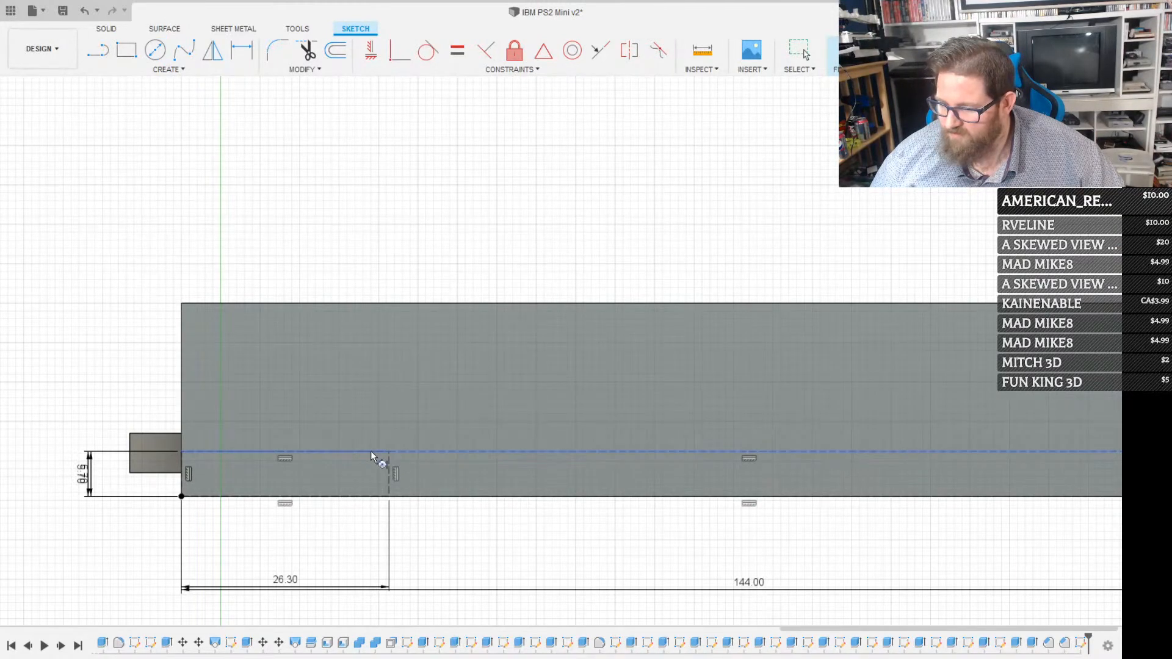
click(371, 452)
shift+click(389, 468)
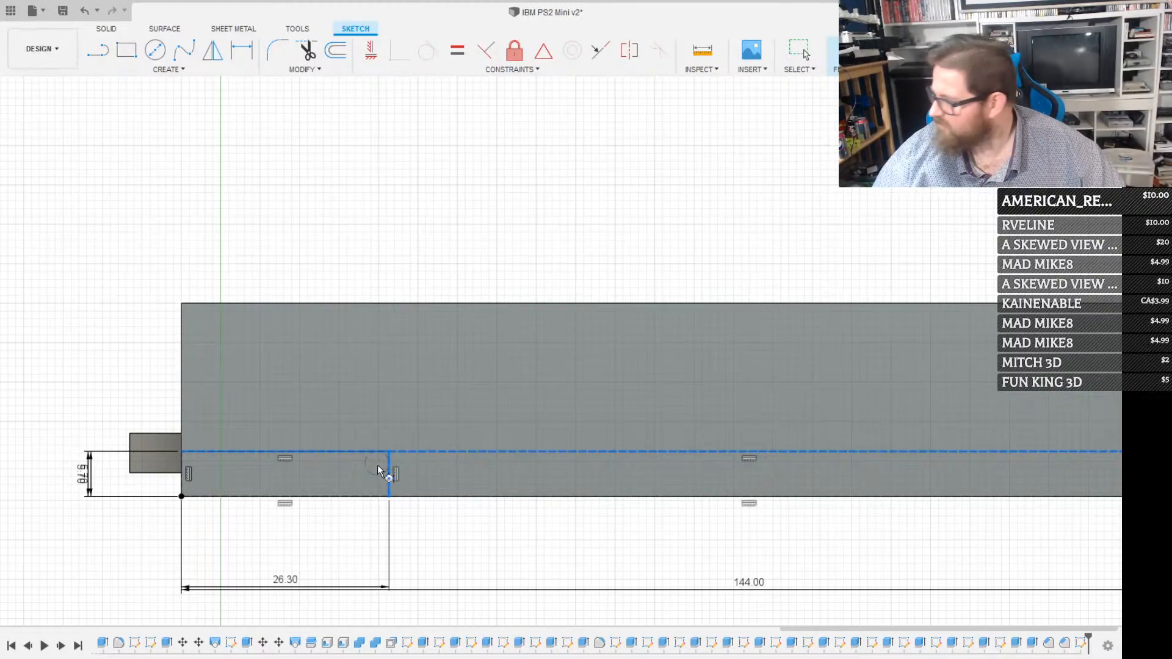
scroll(373, 474, up, 3)
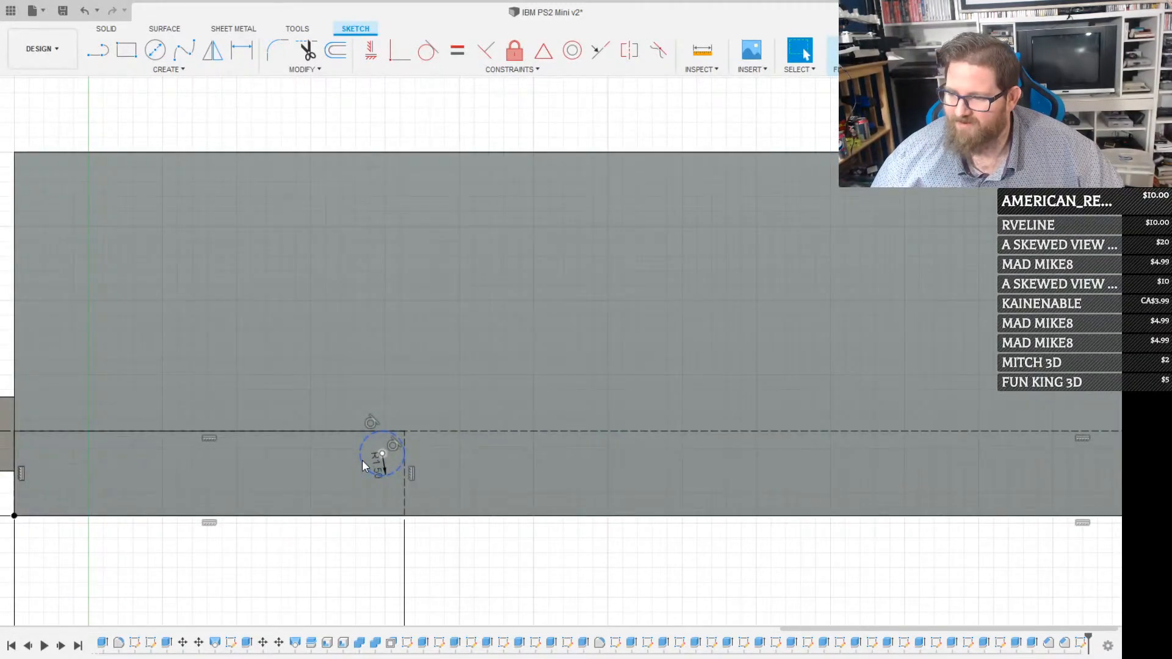
Extrude the tangent circle as a cut through the floppy drive to form its side mounting hole
click(362, 461)
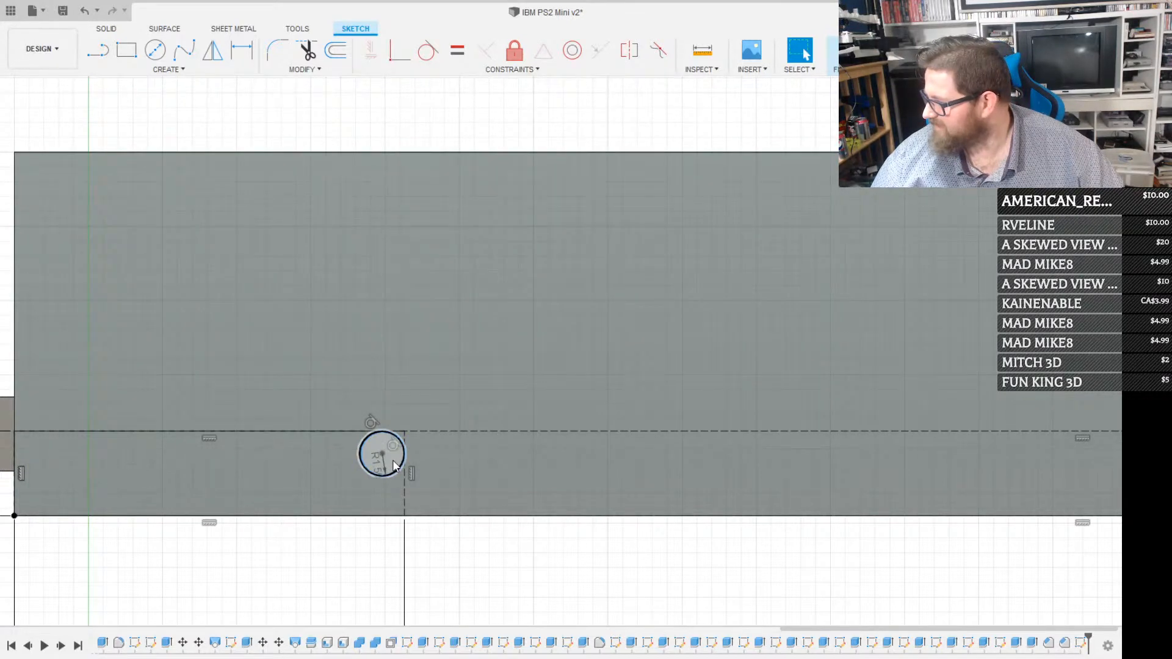
click(393, 462)
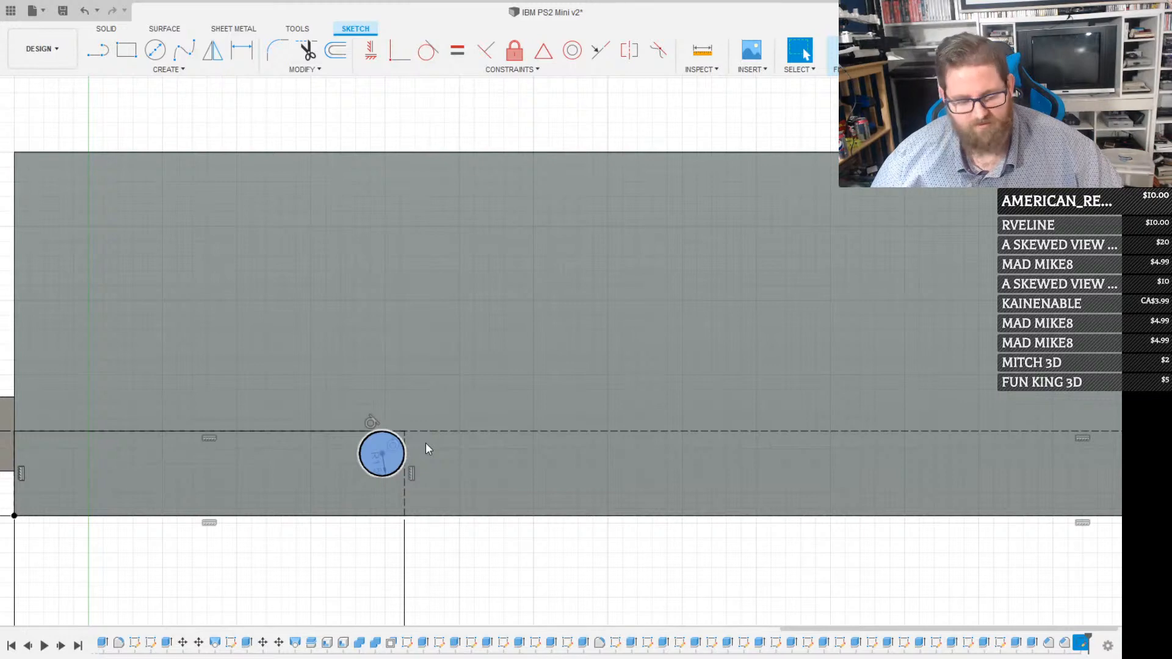
key(e)
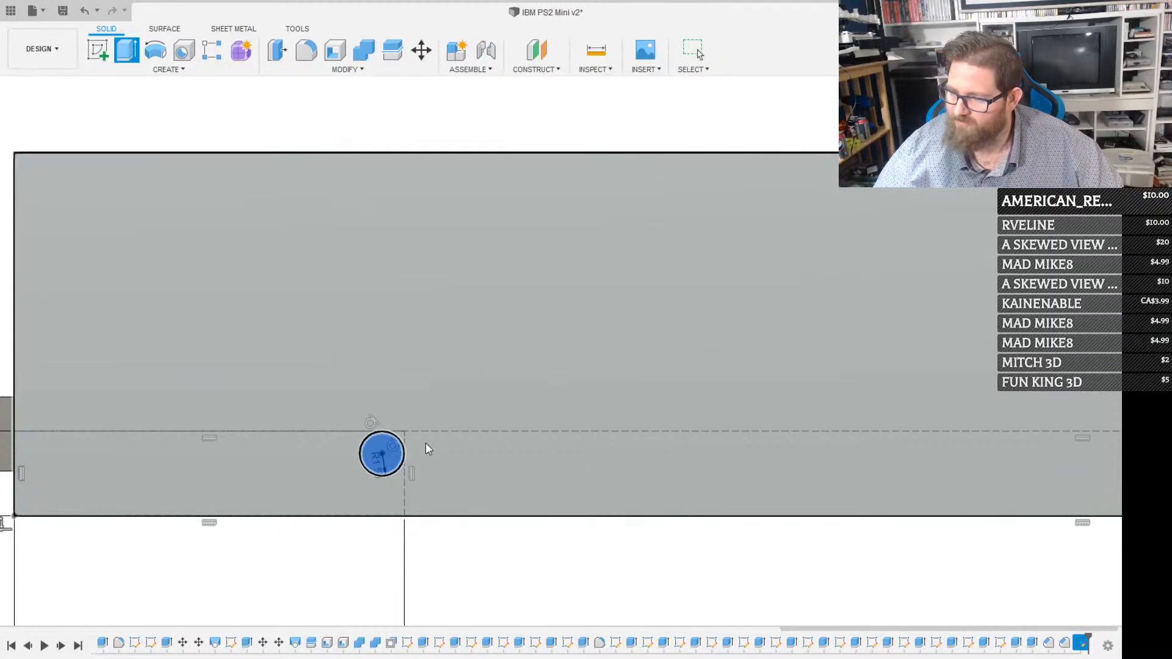
key(Return)
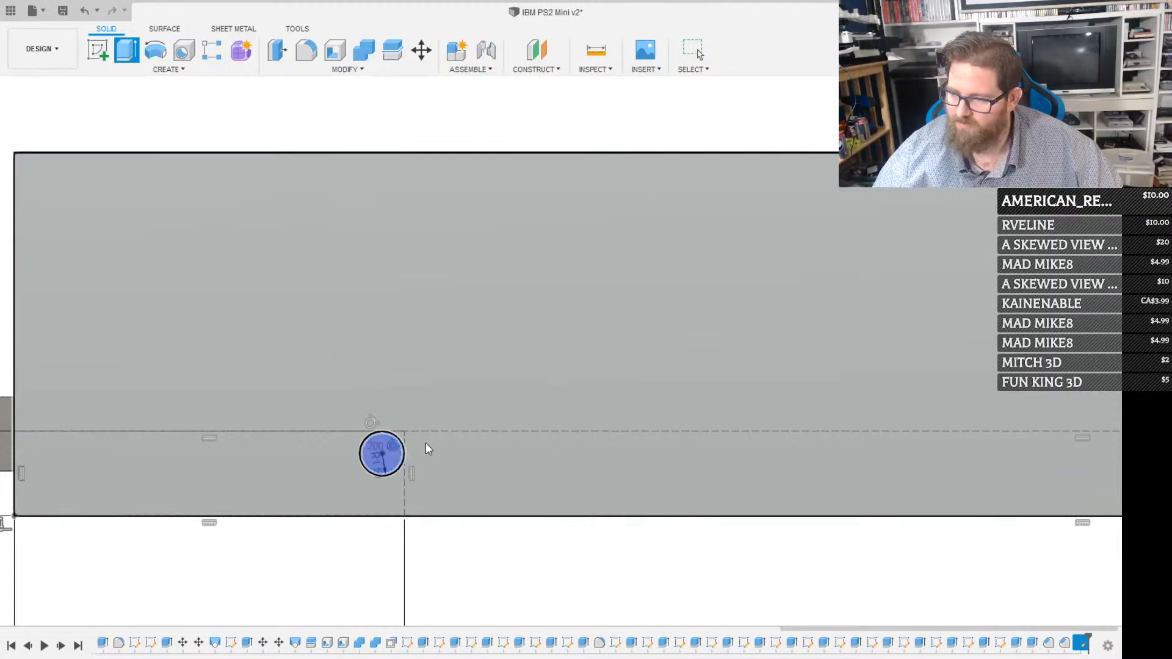
scroll(426, 443, down, 3)
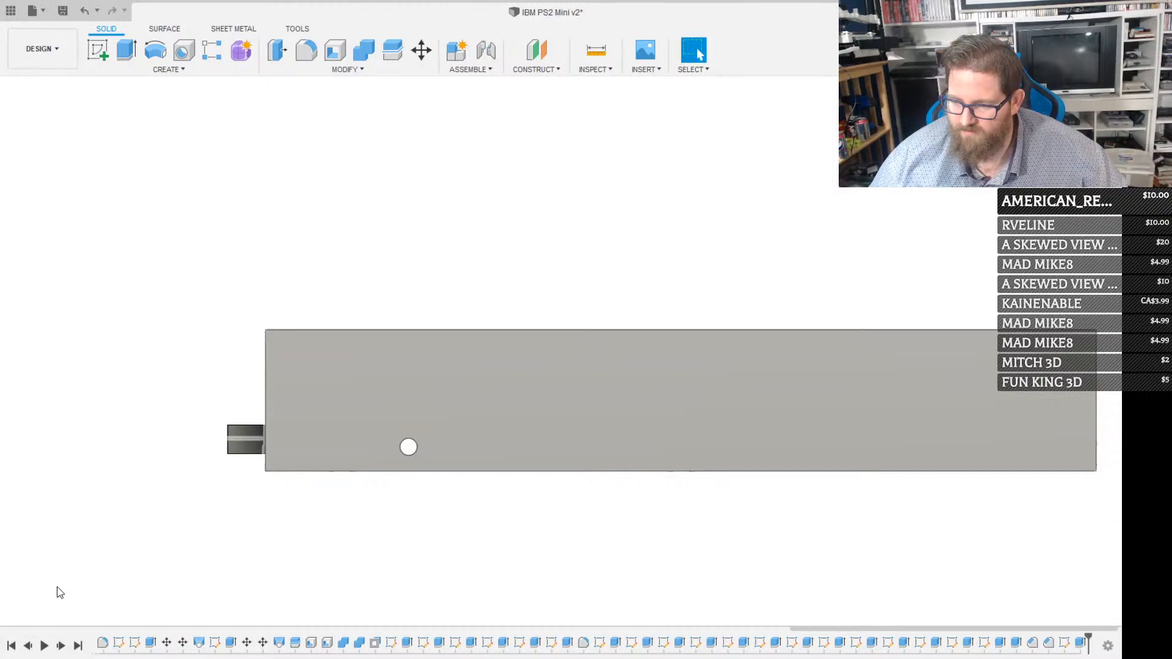
Show the side-face mounting hole sketch again and reopen it for editing
click(61, 585)
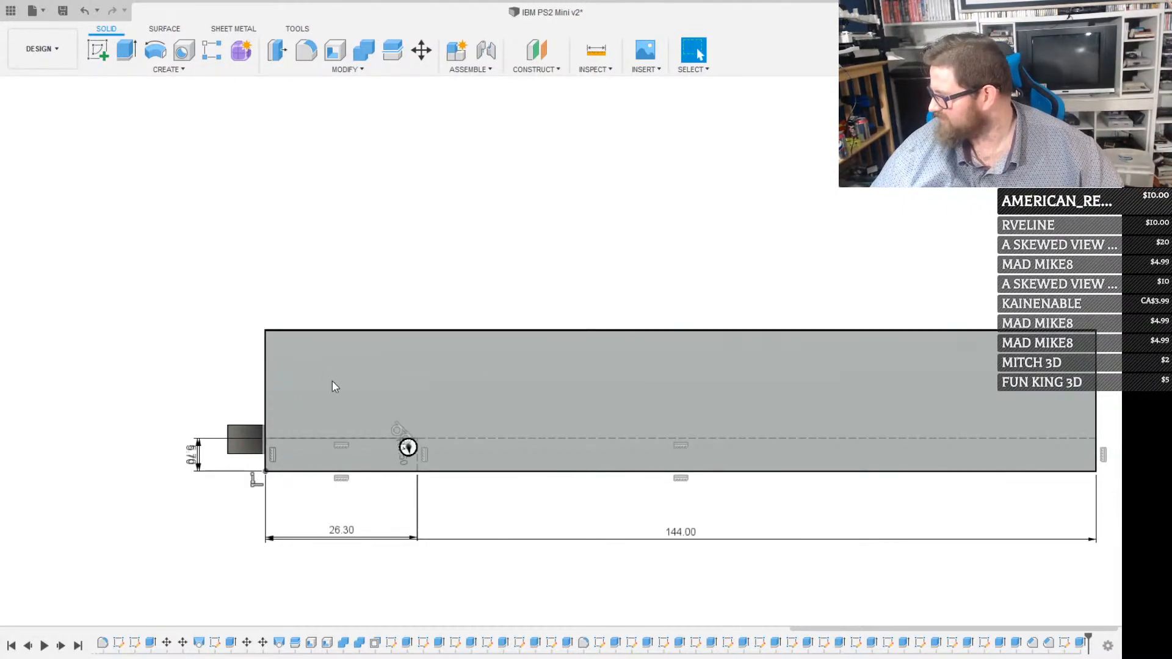
click(266, 370)
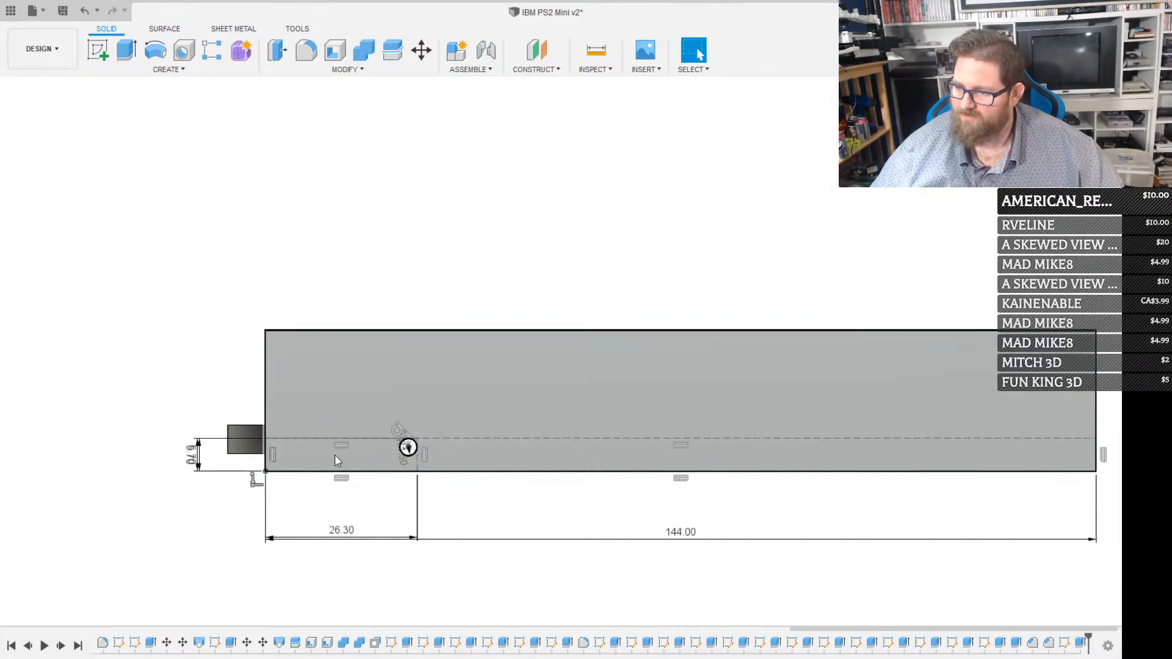
click(334, 454)
key(r)
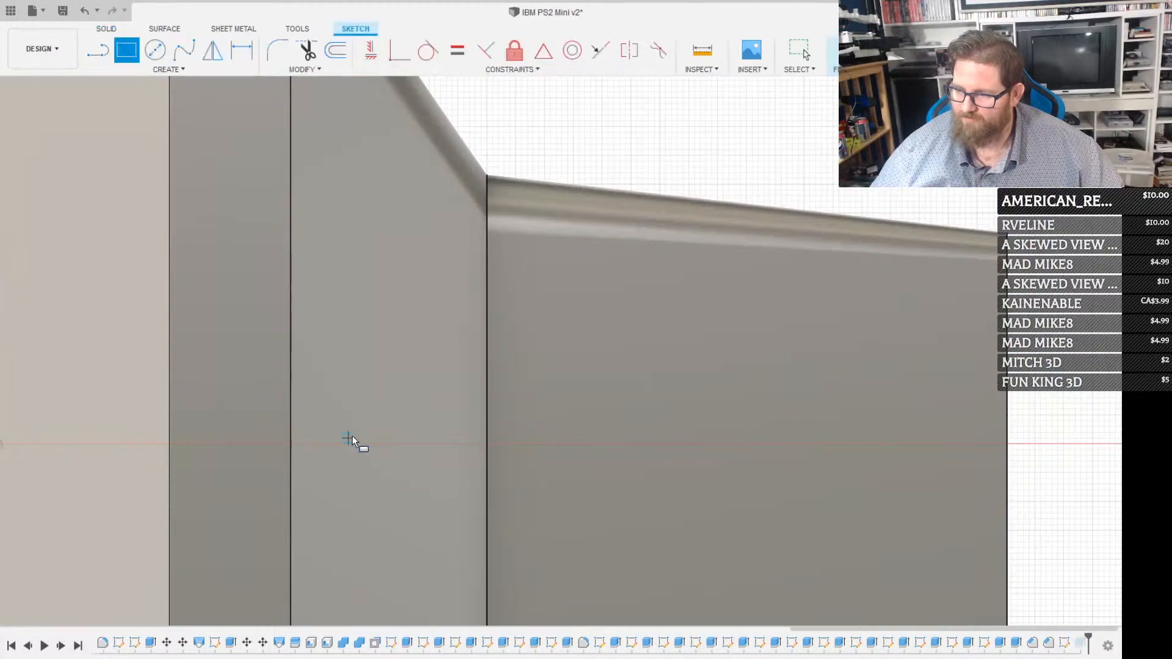
scroll(353, 436, down, 5)
key(Escape)
Draw a rectangle 86 mm long from the side face's lower front corner, matching the 5.7 mm height of the first construction rectangle
middle_drag(440, 450, 660, 618)
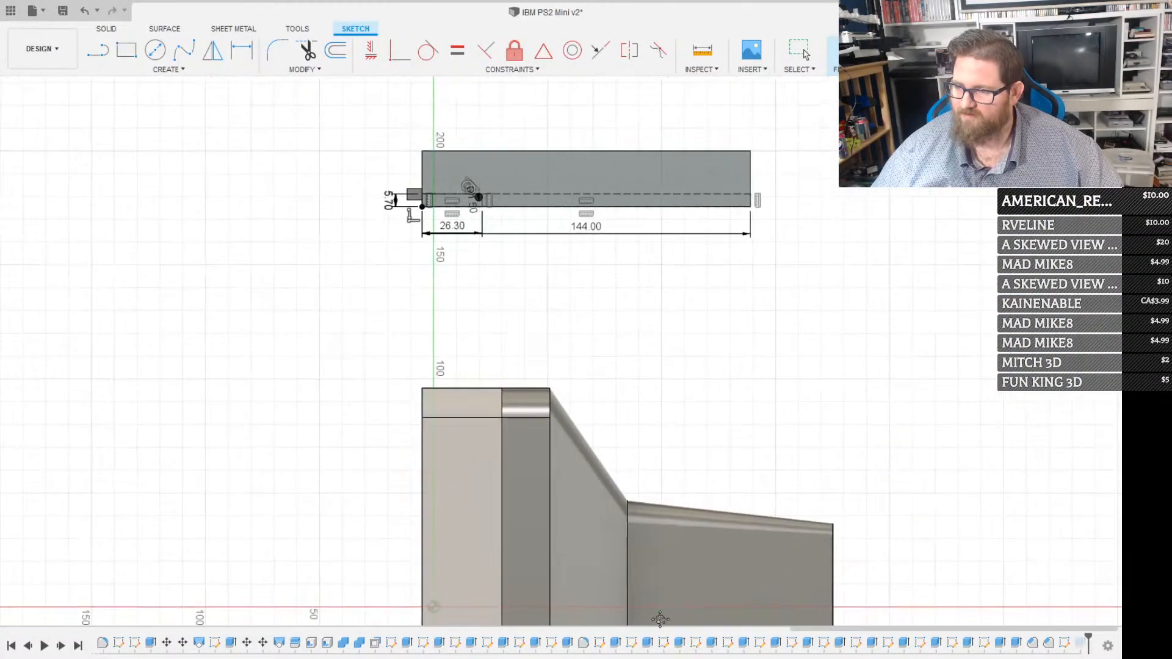
scroll(395, 254, up, 5)
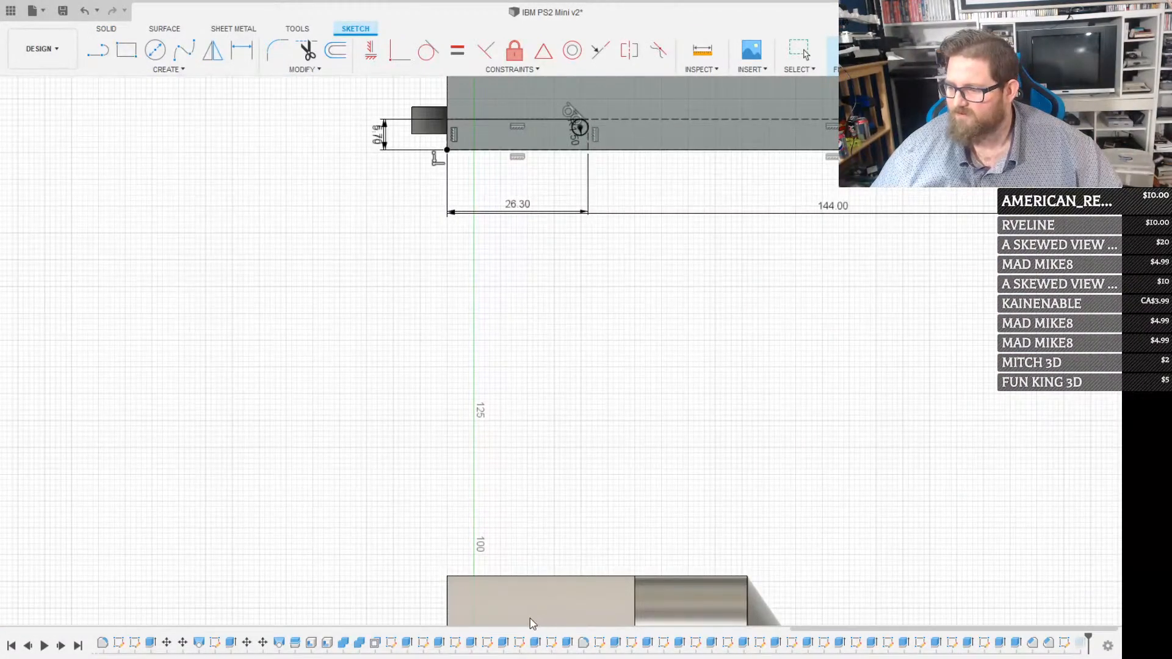
middle_drag(605, 388, 479, 628)
key(r)
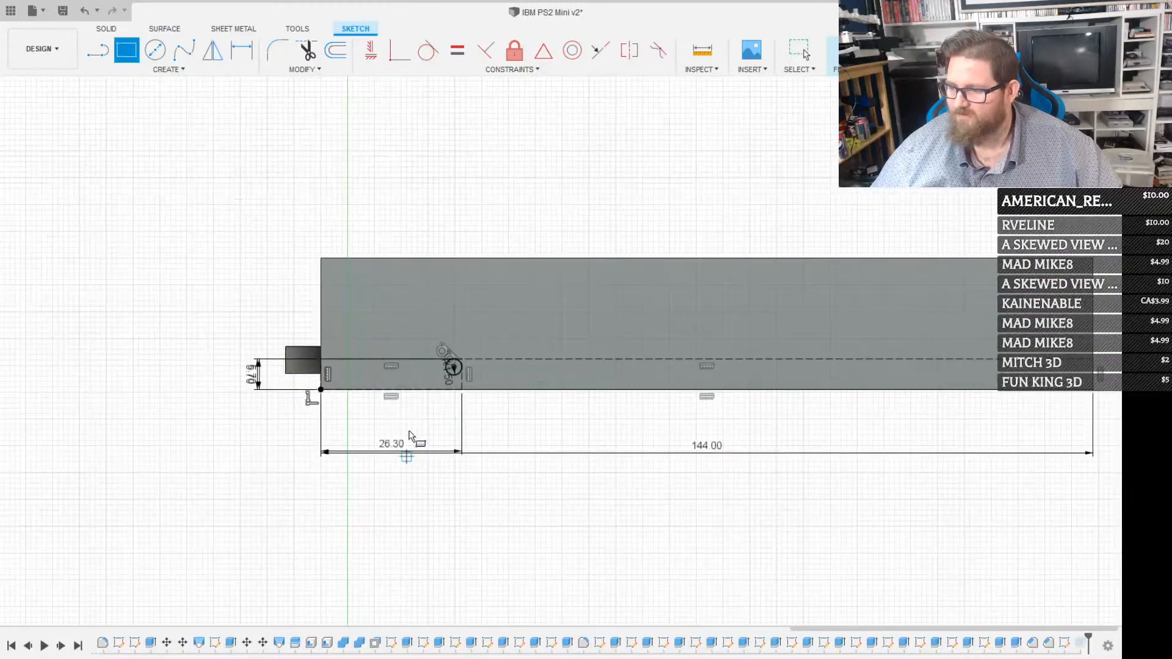
click(331, 383)
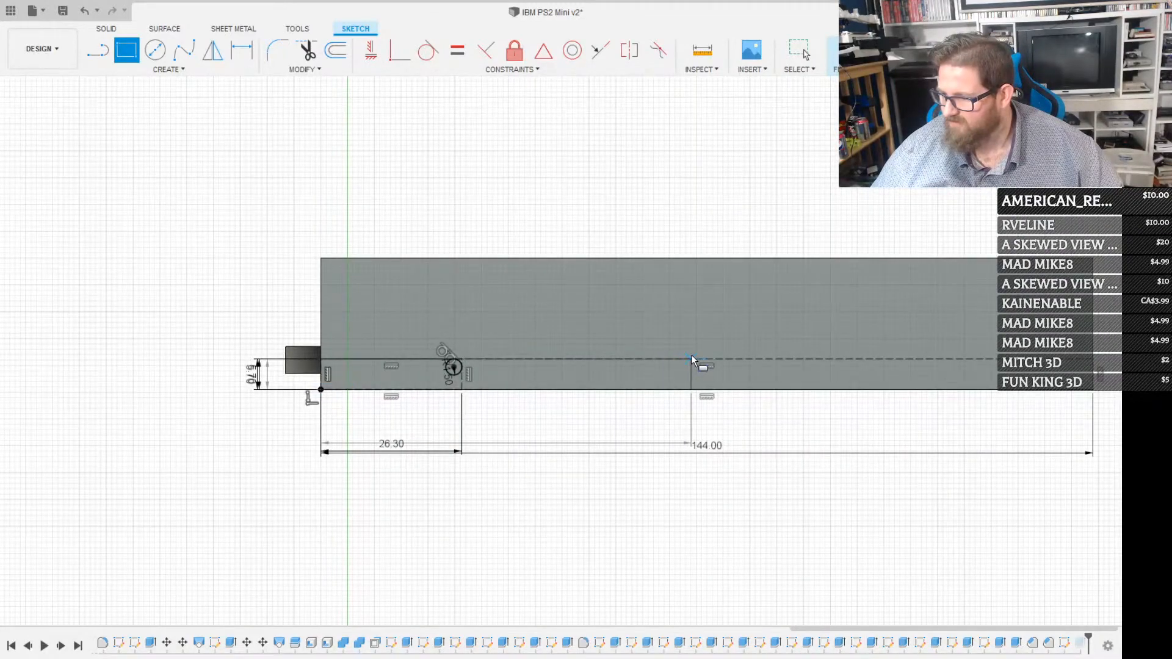
text(86)
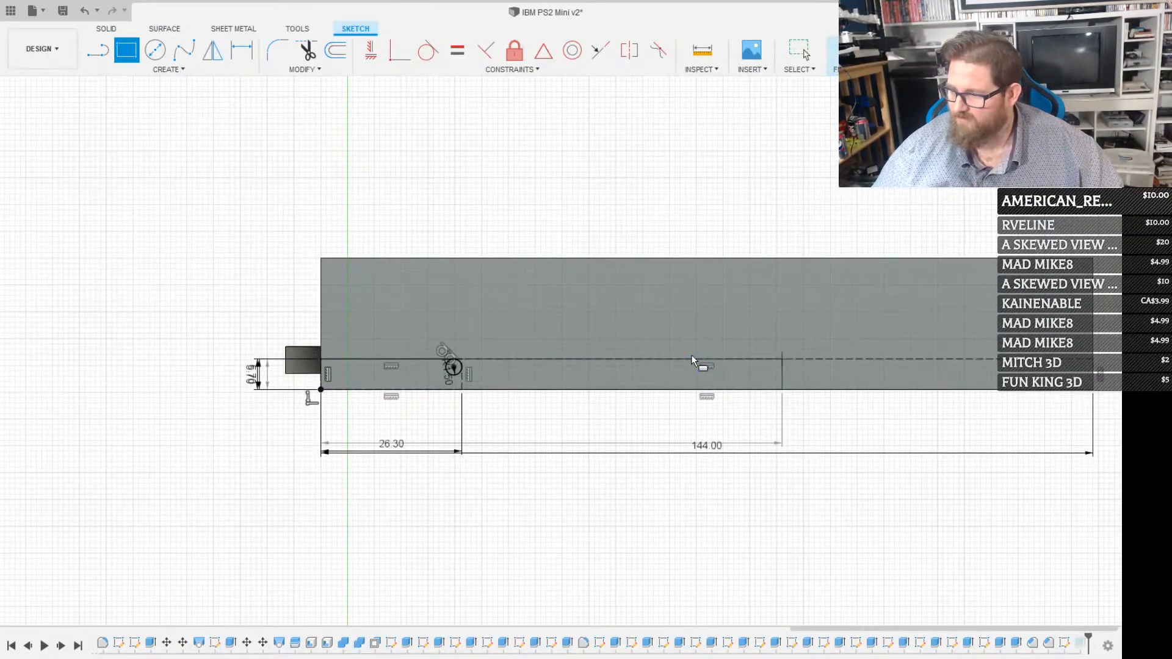
click(783, 359)
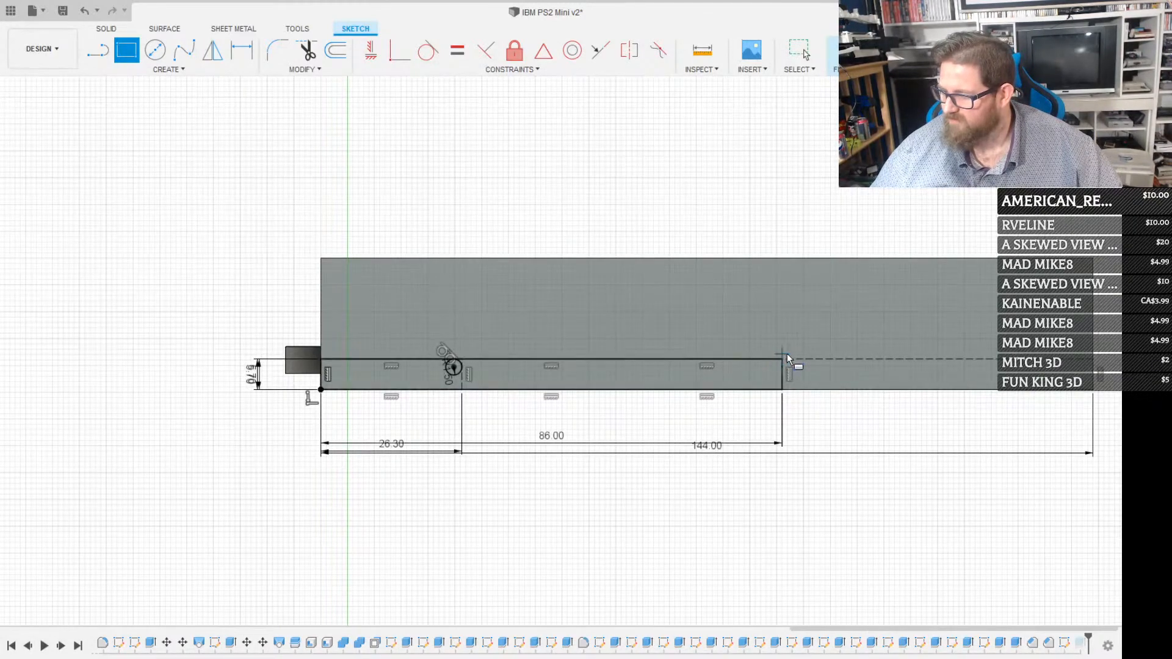
Draw a 1.5 mm radius circle tangent to the upper line and the rear line of the 86 mm rectangle, inside their corner
scroll(782, 351, up, 5)
key(c)
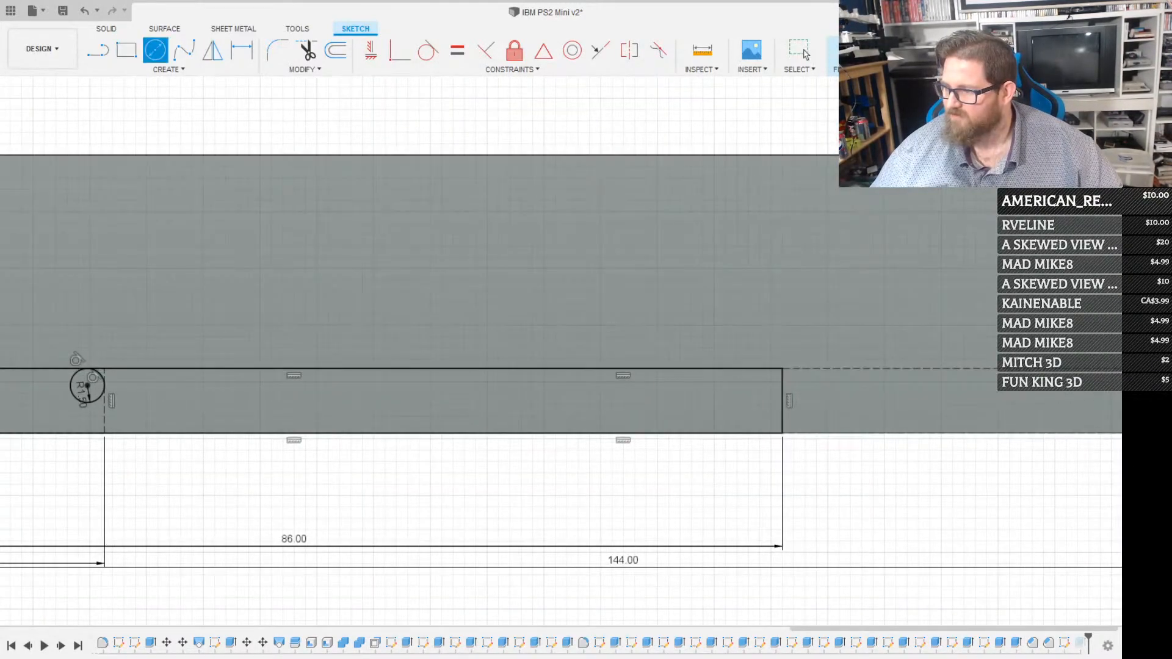
key(Escape)
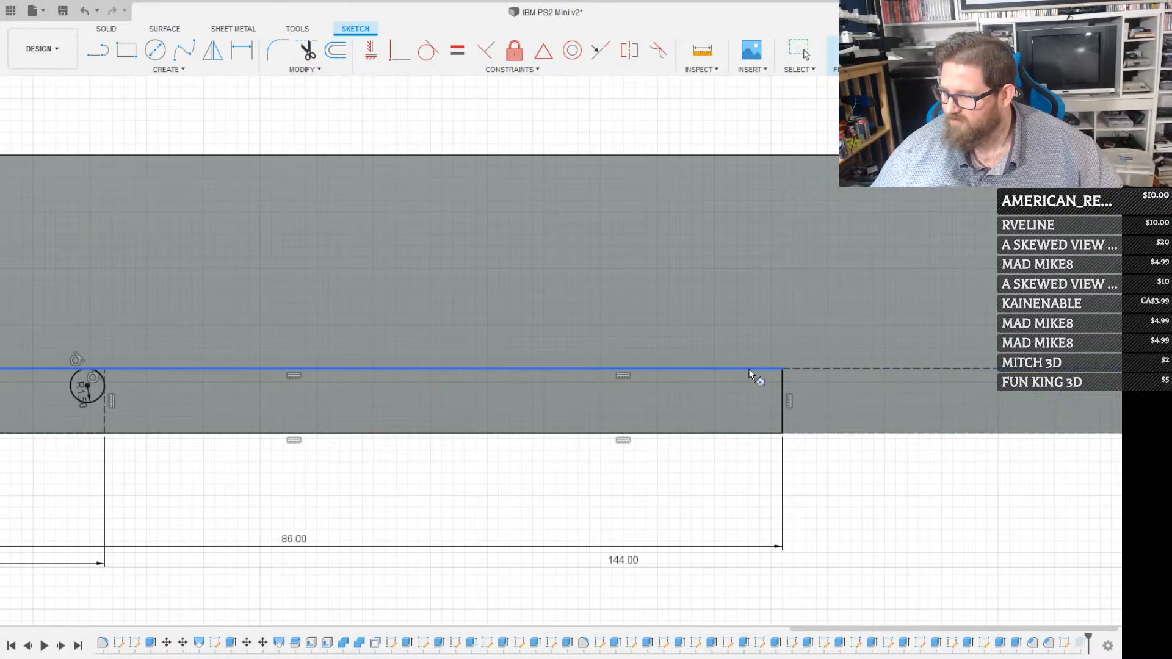
click(749, 368)
click(780, 386)
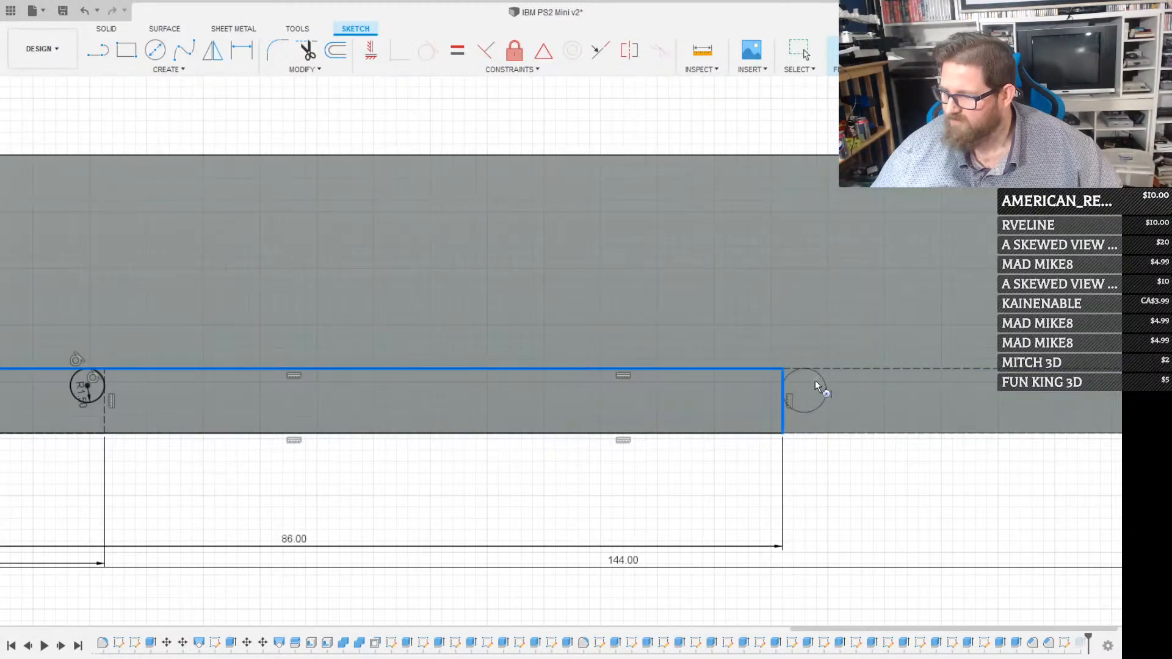
click(766, 394)
scroll(762, 387, up, 3)
Extrude the circle at the 86 mm rectangle's rear corner as a cut through the floppy drive
click(749, 376)
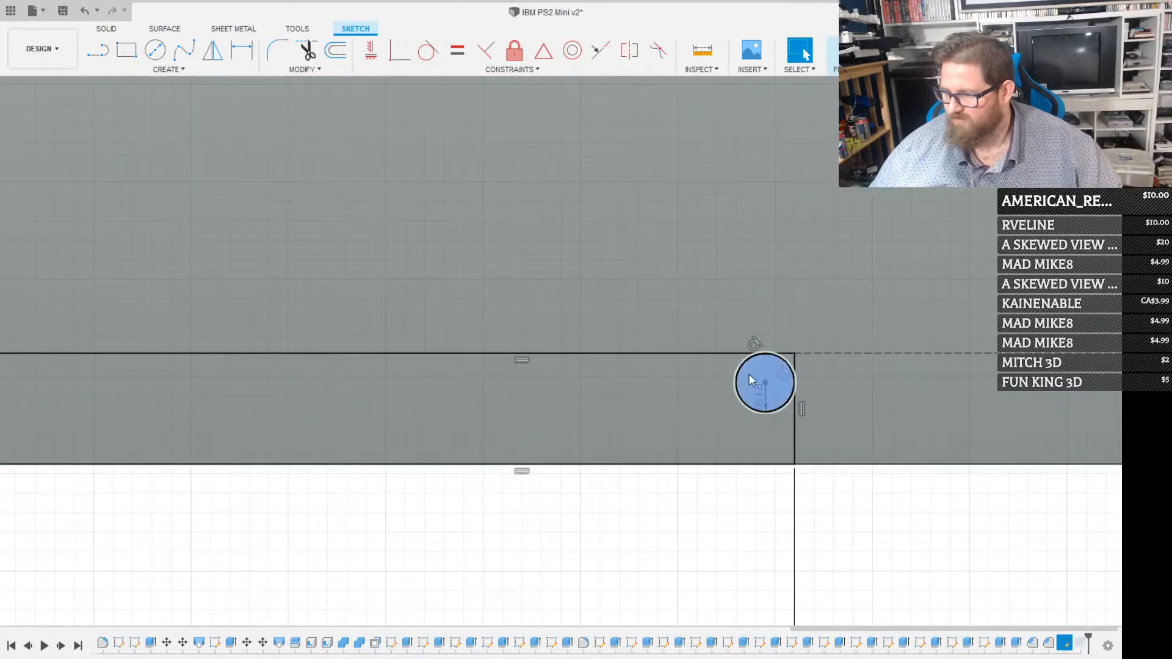
key(e)
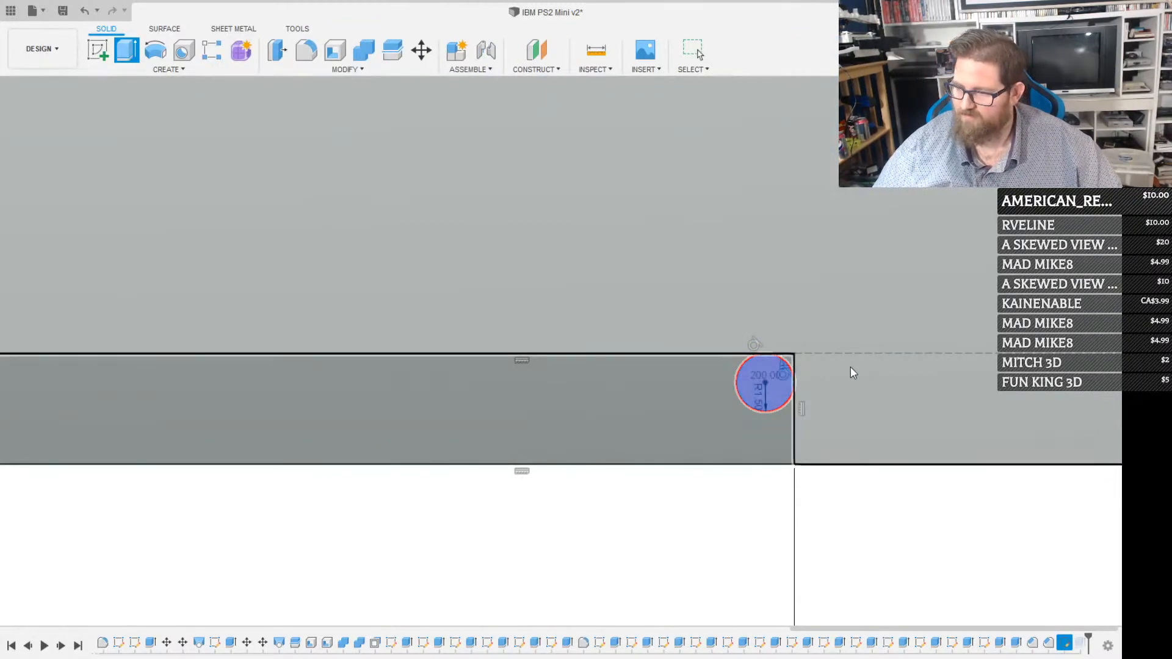
key(Escape)
scroll(768, 400, down, 2)
scroll(768, 400, down, 4)
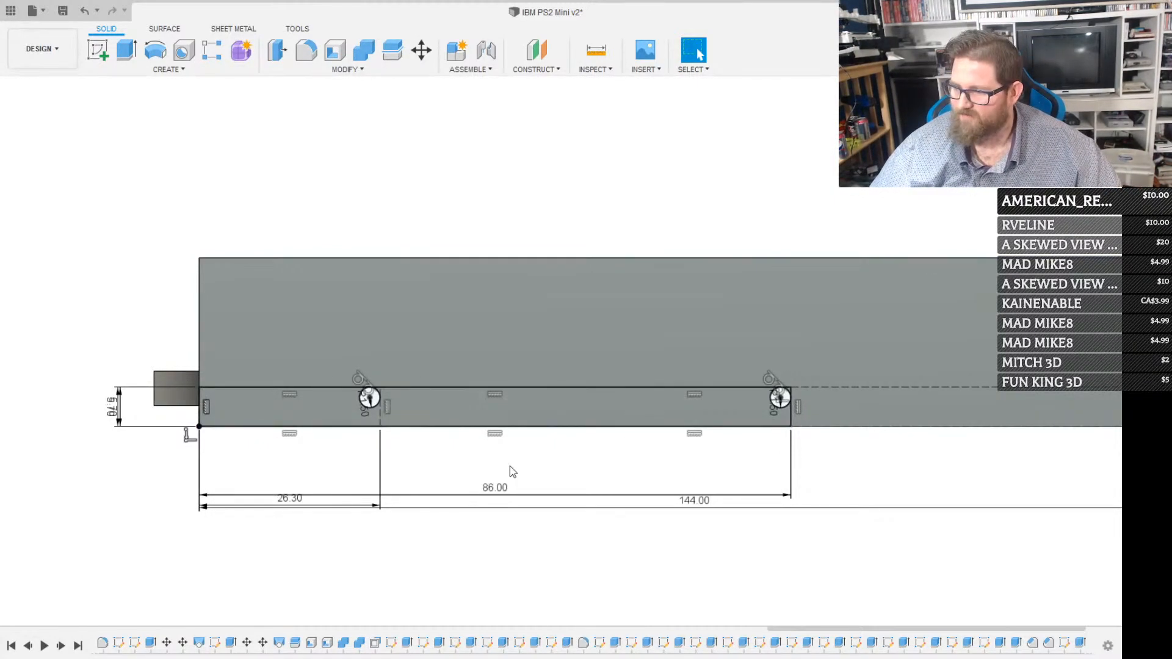
Reopen the side-face sketch and draw a rectangle 116 mm long from the lower front corner, up to the 5.7 mm construction line
key(r)
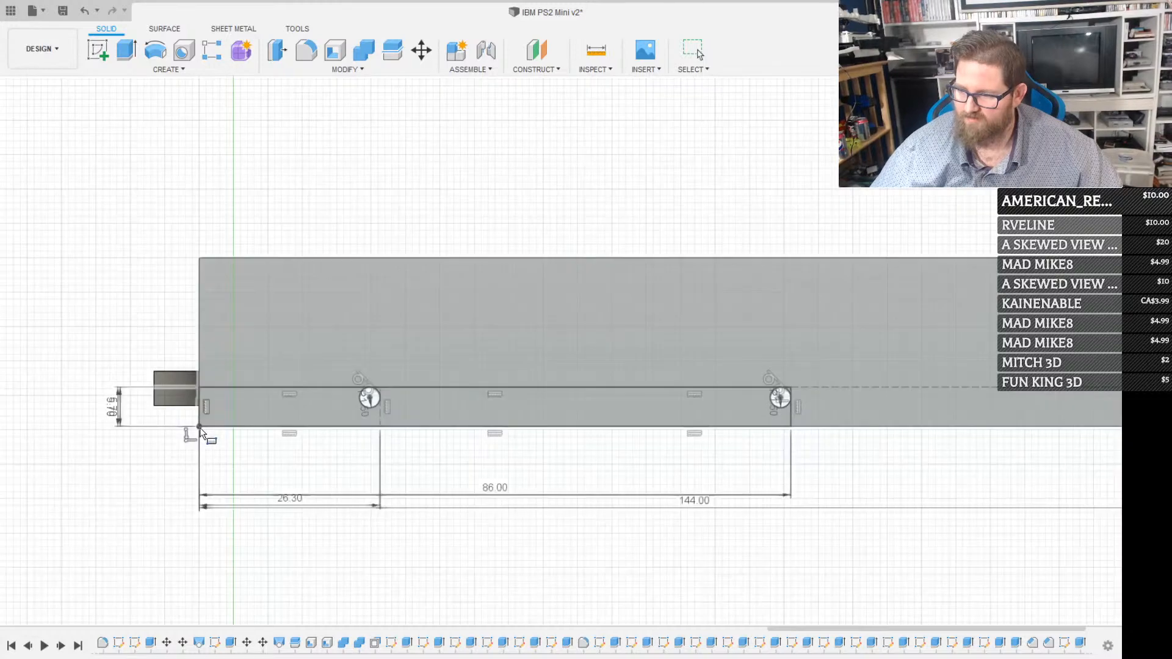
click(296, 339)
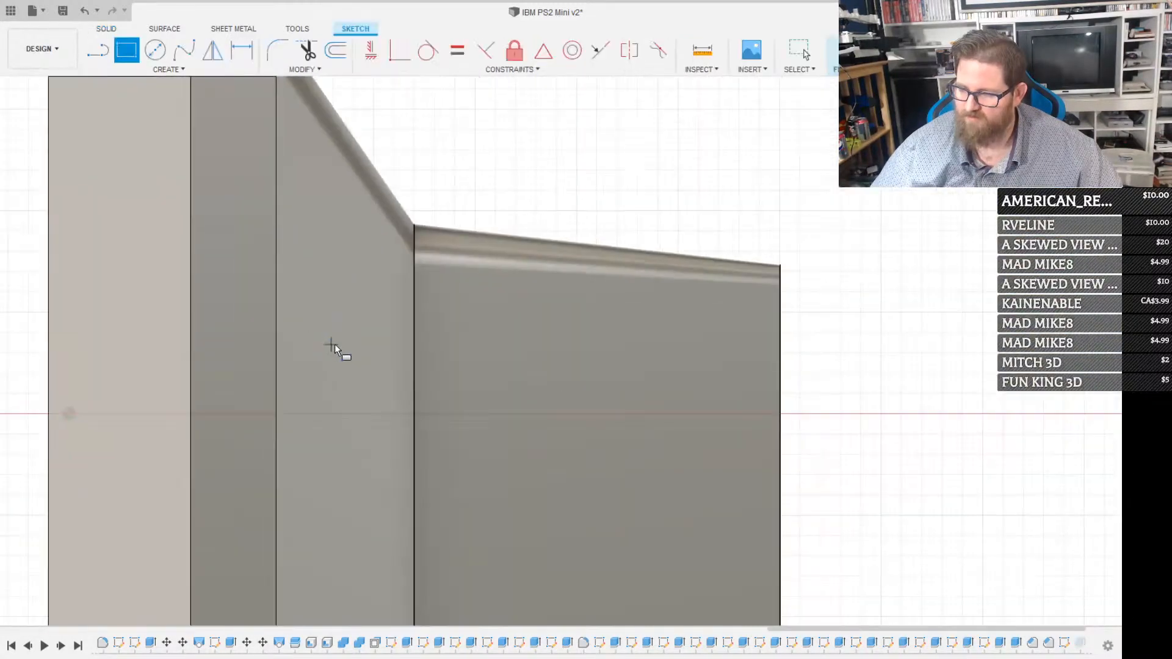
key(Escape)
scroll(513, 342, up, 5)
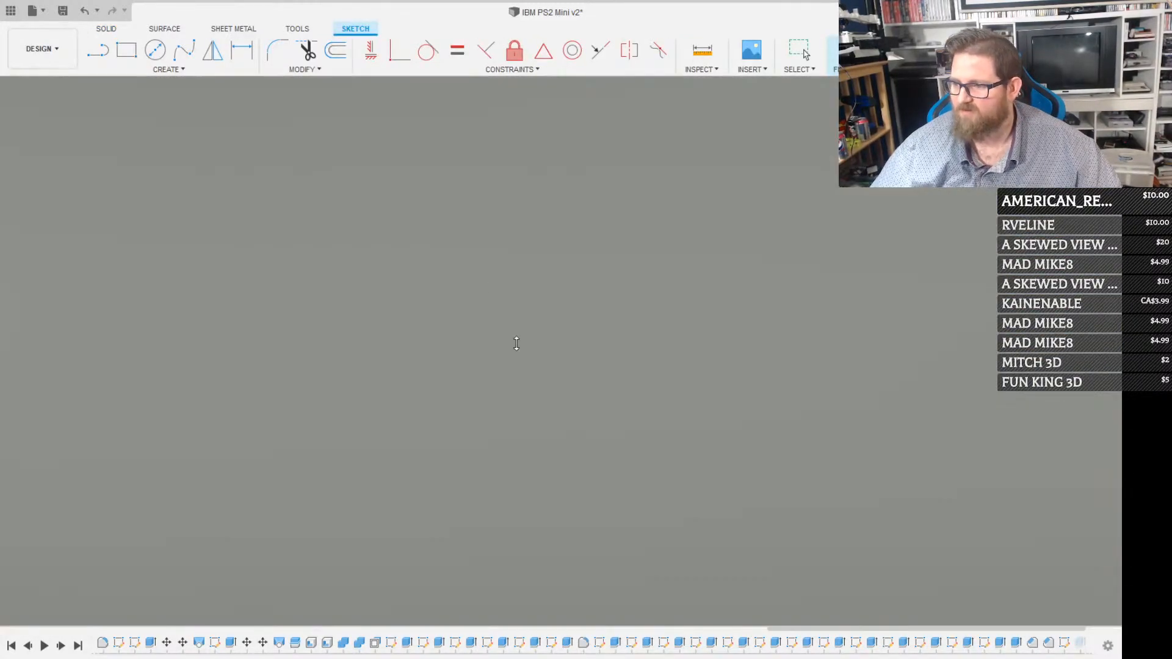
scroll(528, 339, down, 5)
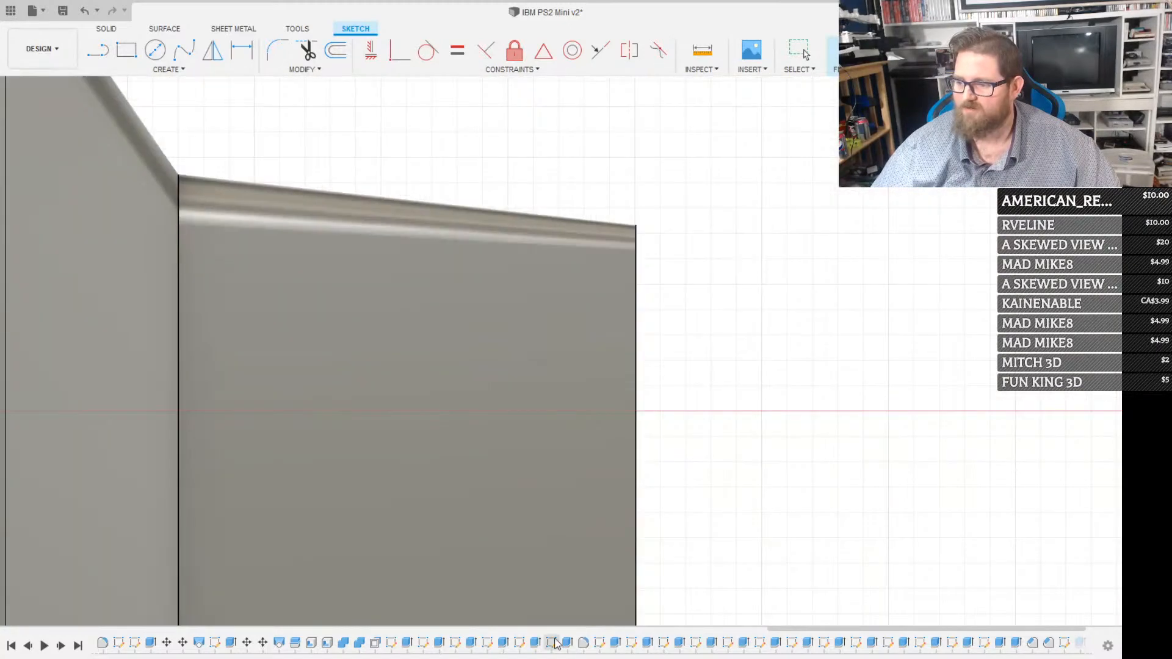
middle_drag(518, 459, 743, 639)
scroll(662, 489, down, 5)
scroll(533, 497, up, 8)
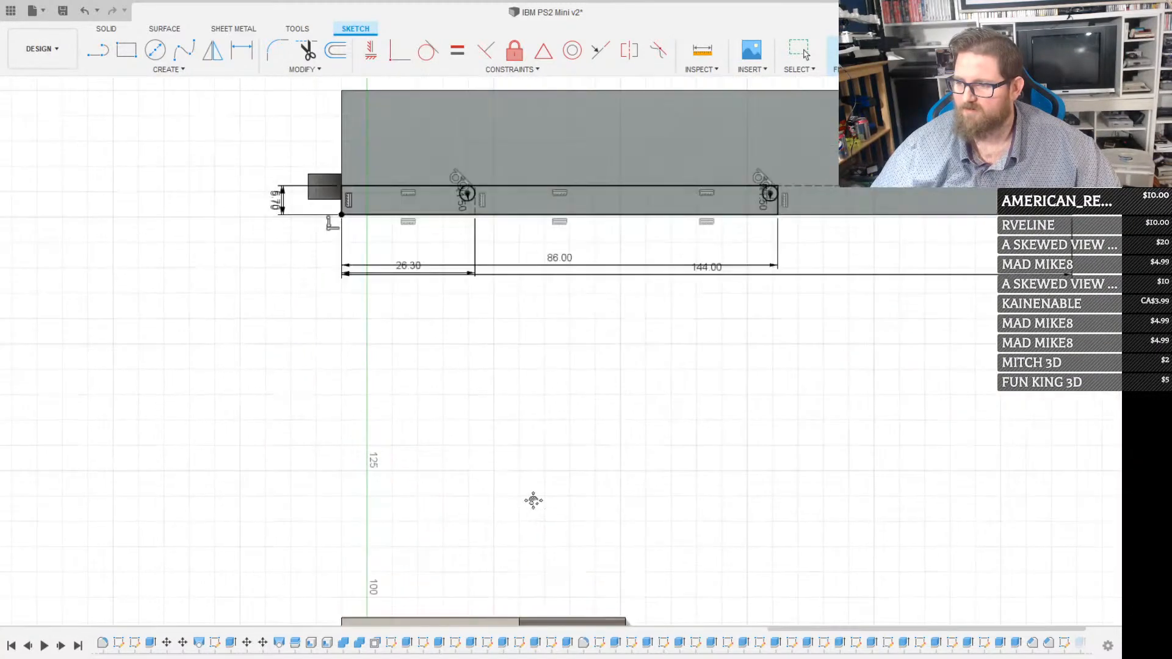
key(r)
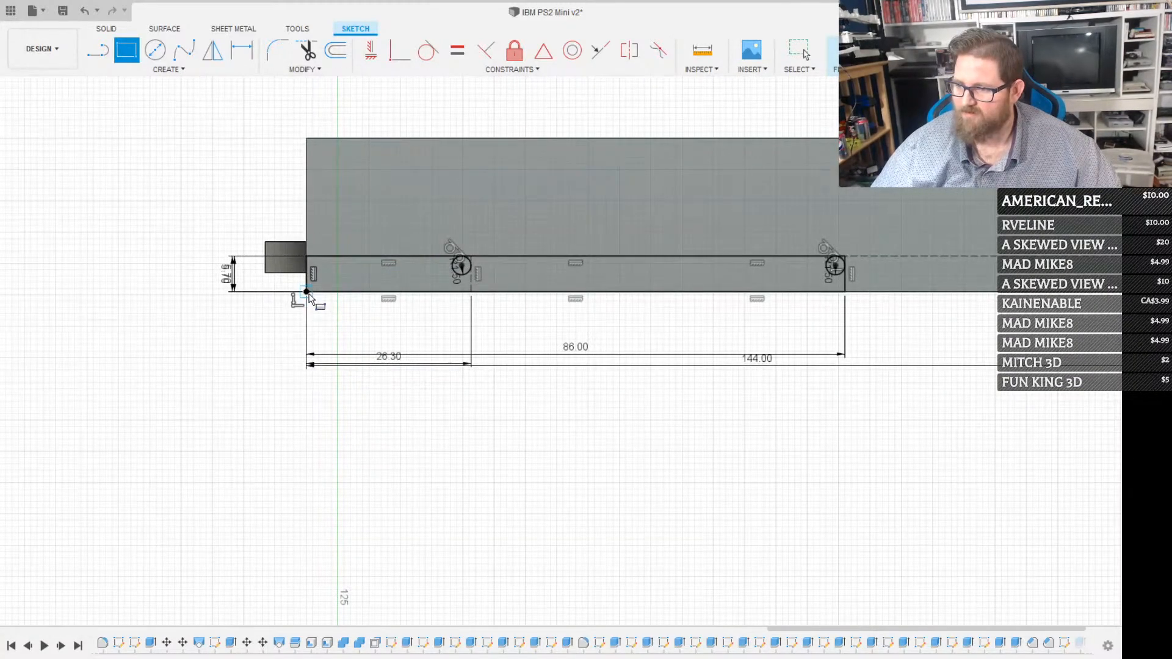
click(307, 292)
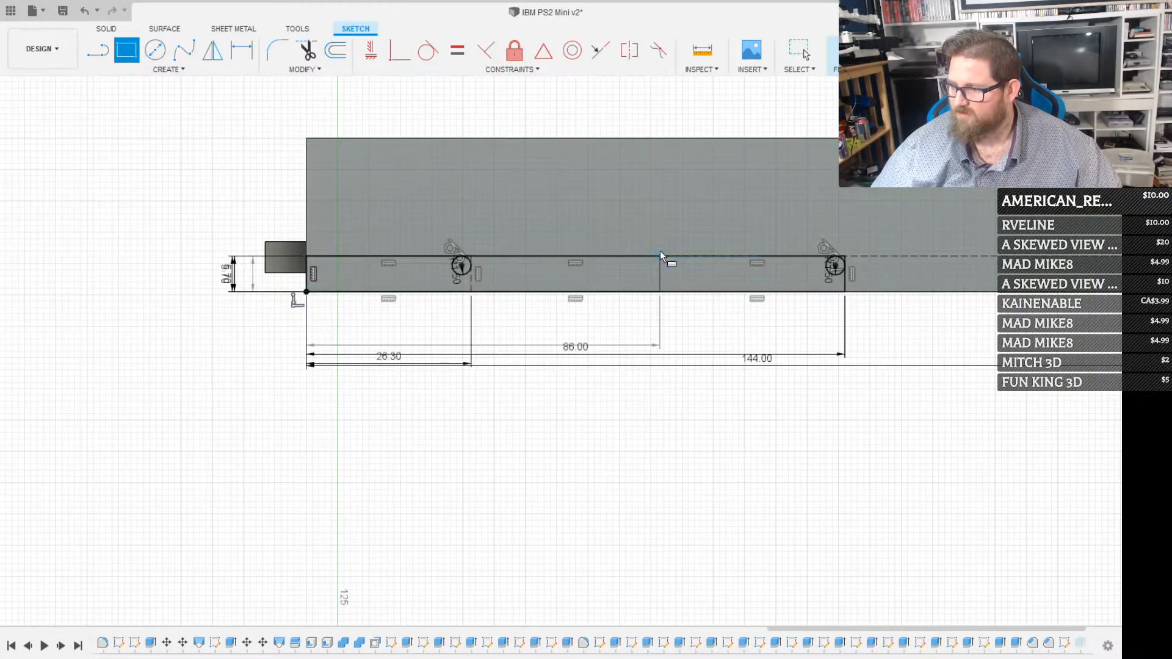
text(200)
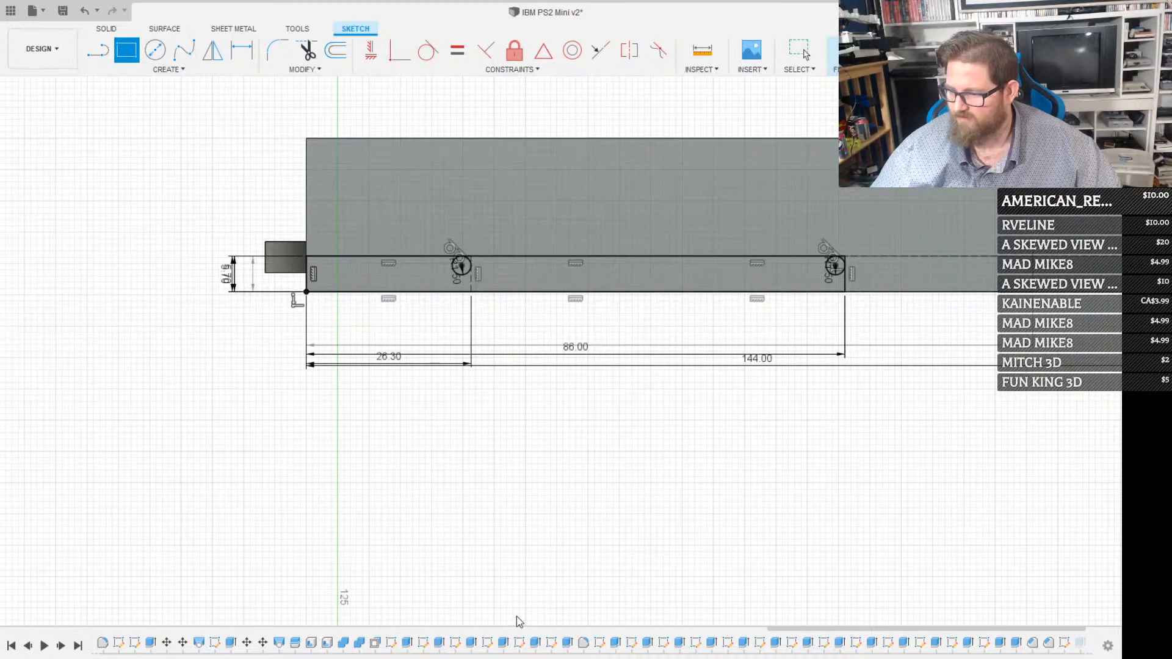
key(Return)
Draw a 1.5 mm radius circle tangent to the upper line and the rear line of the 116 mm rectangle, inside their corner
mouse_move(822, 182)
middle_down()
mouse_move(806, 192)
mouse_move(745, 402)
middle_up()
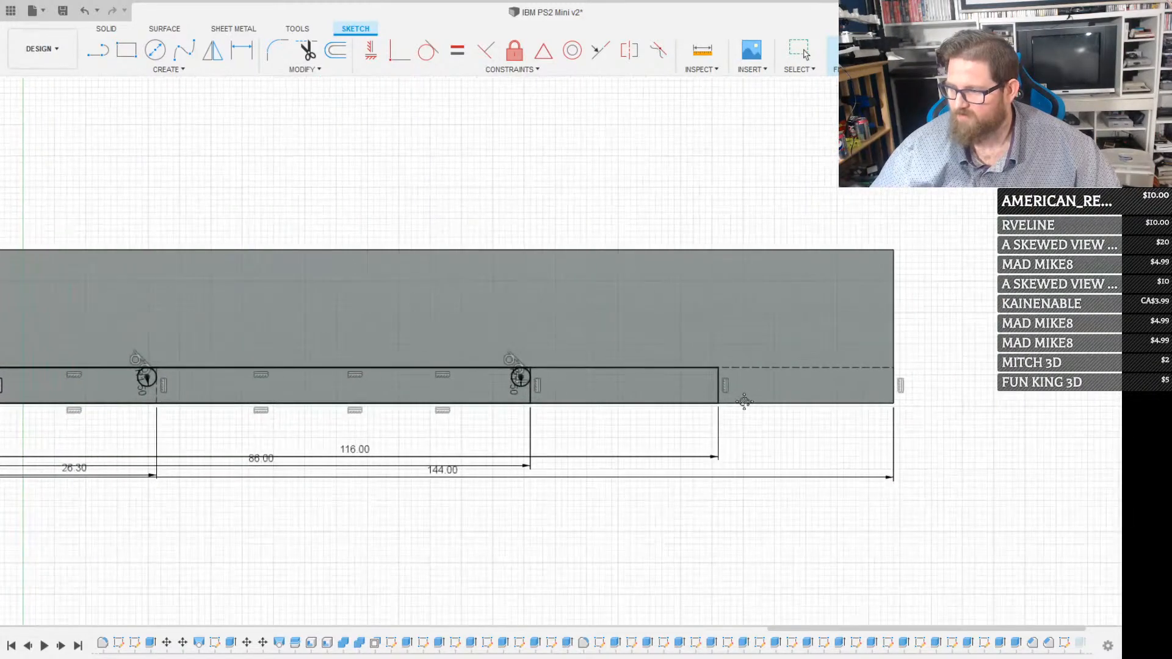
scroll(739, 367, up, 3)
key(c)
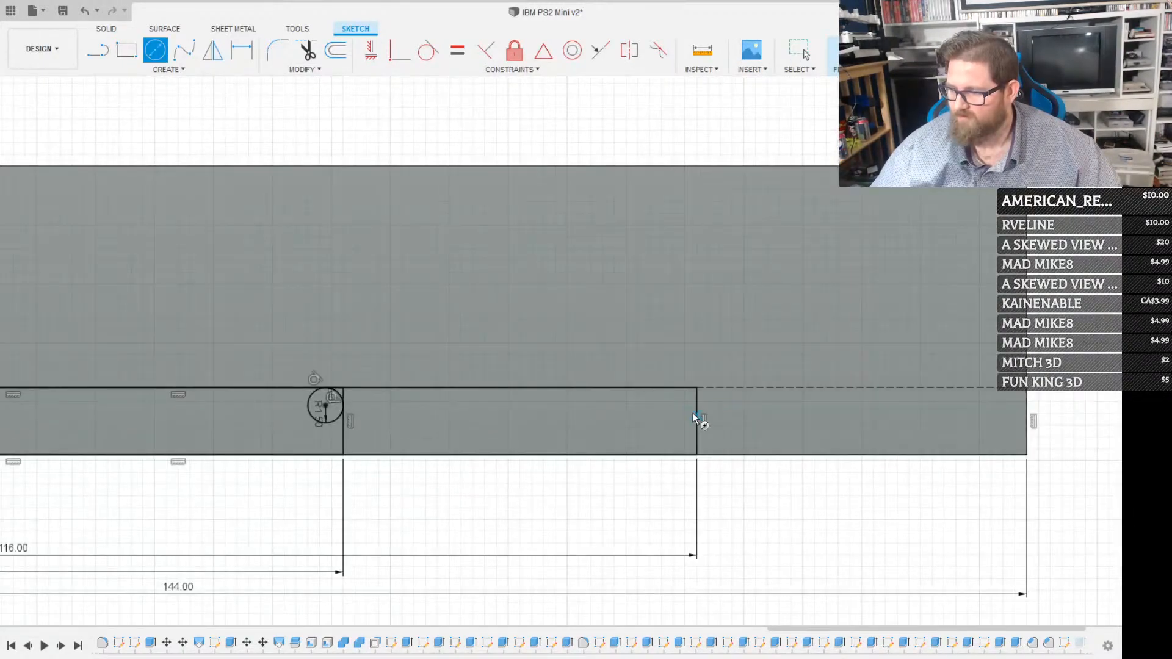
key(Escape)
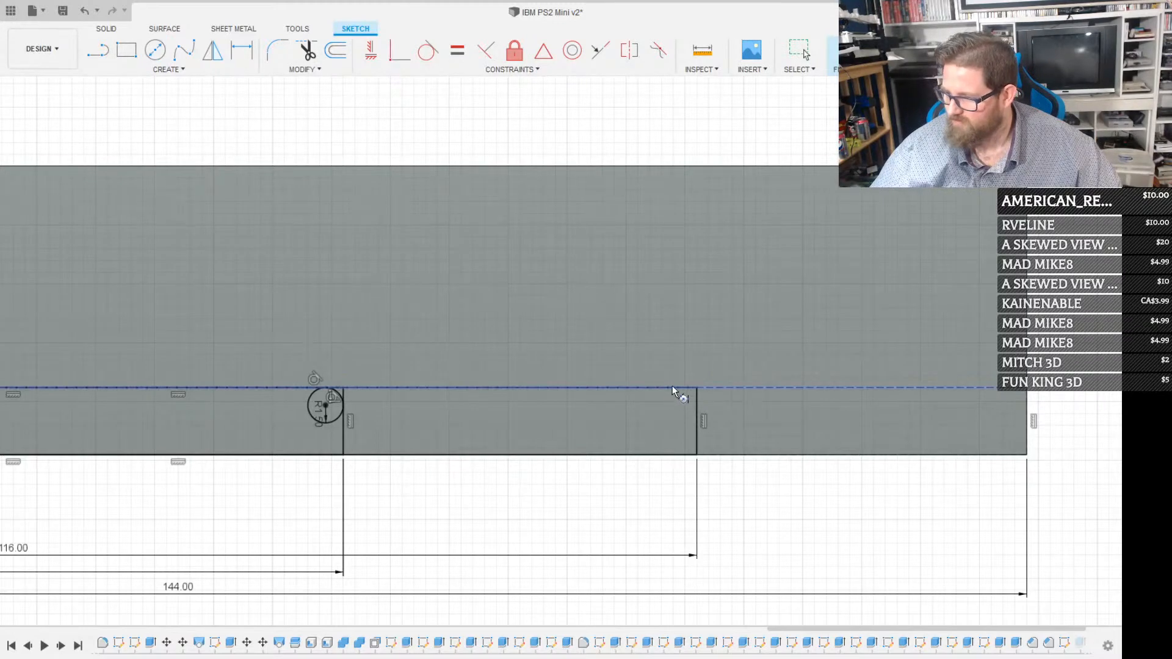
click(672, 386)
click(696, 407)
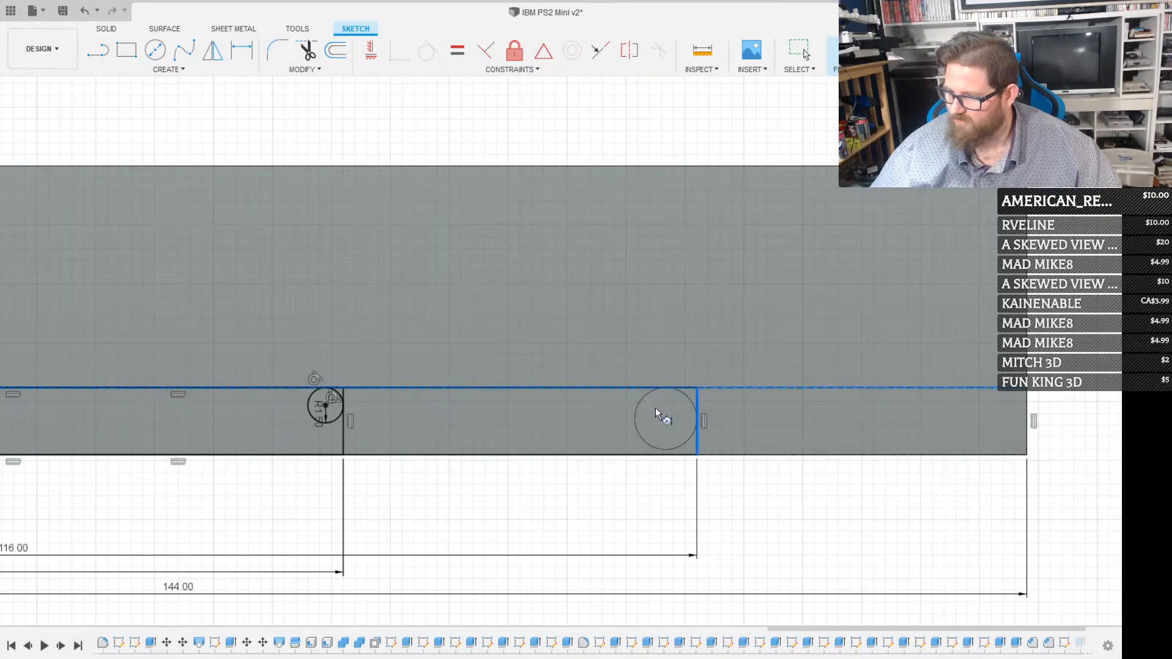
text(1.5)
key(Return)
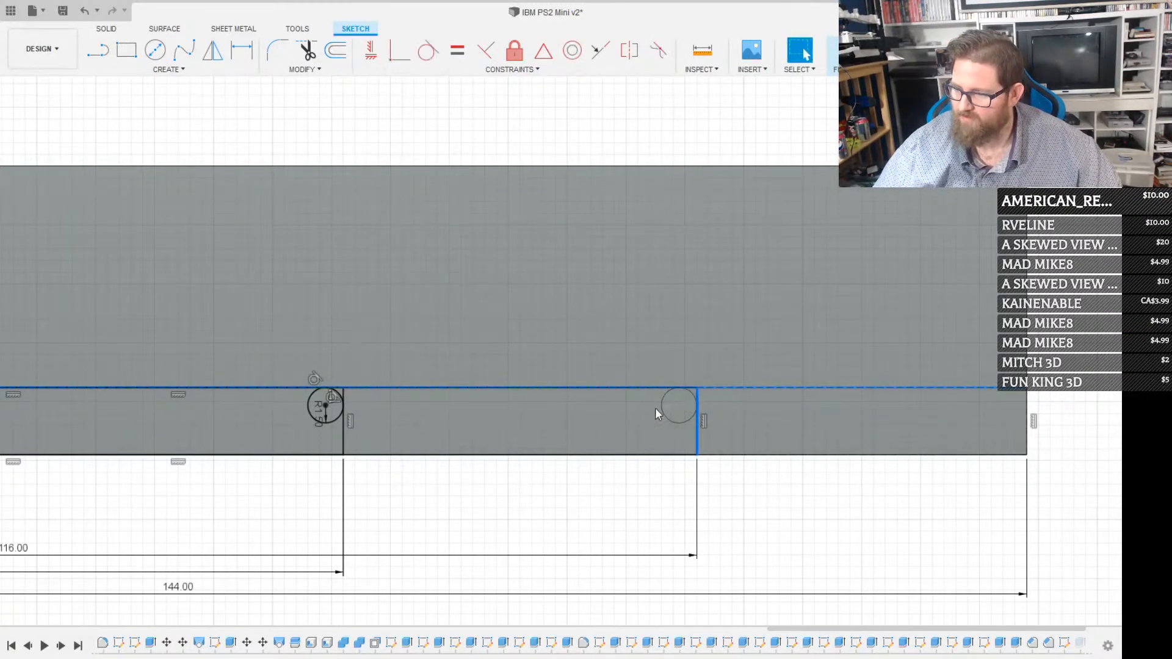
scroll(709, 398, up, 3)
Extrude the circle at the 116 mm rectangle's rear corner as a cut through the floppy drive and hide the sketch
click(687, 401)
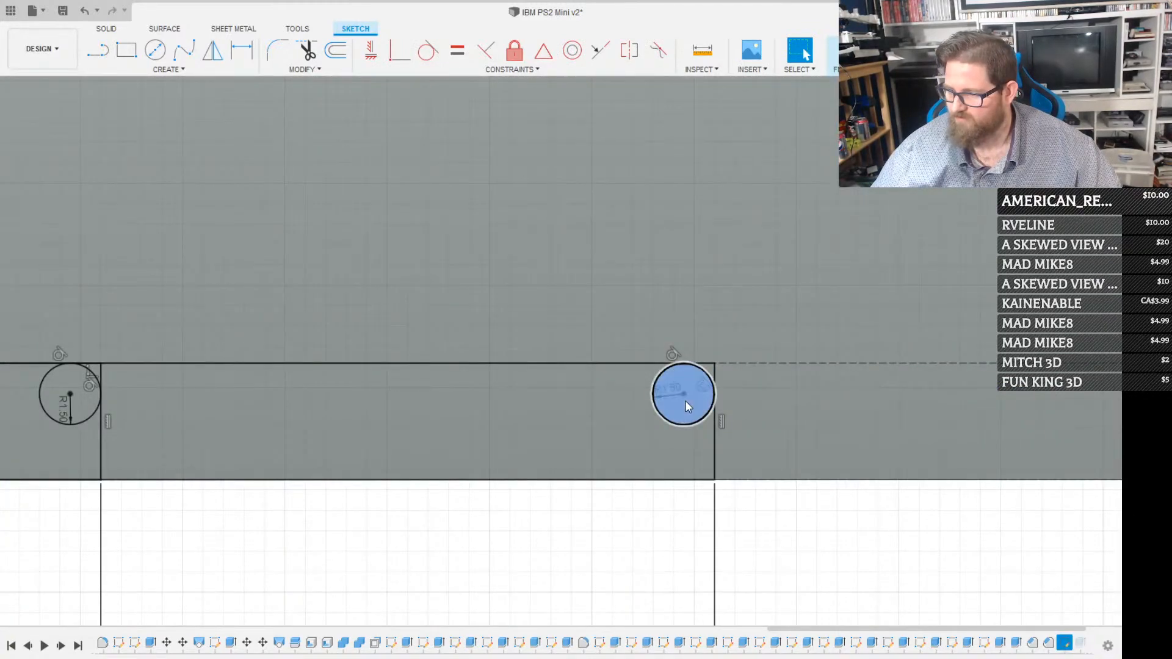
key(e)
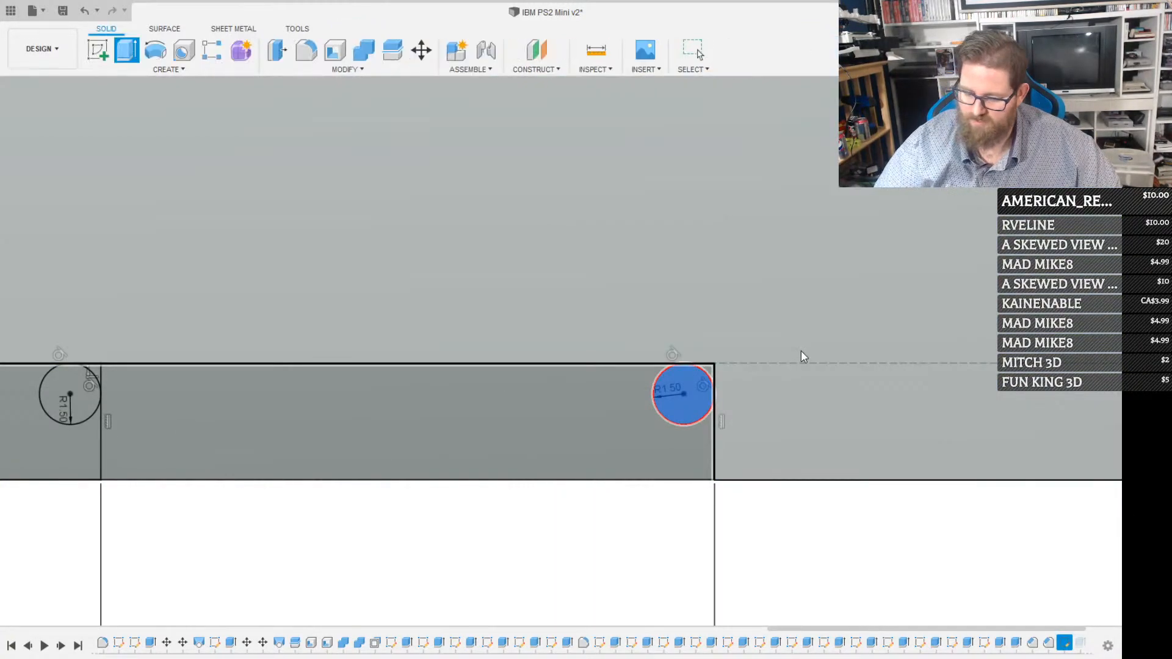
key(Return)
scroll(614, 334, down, 5)
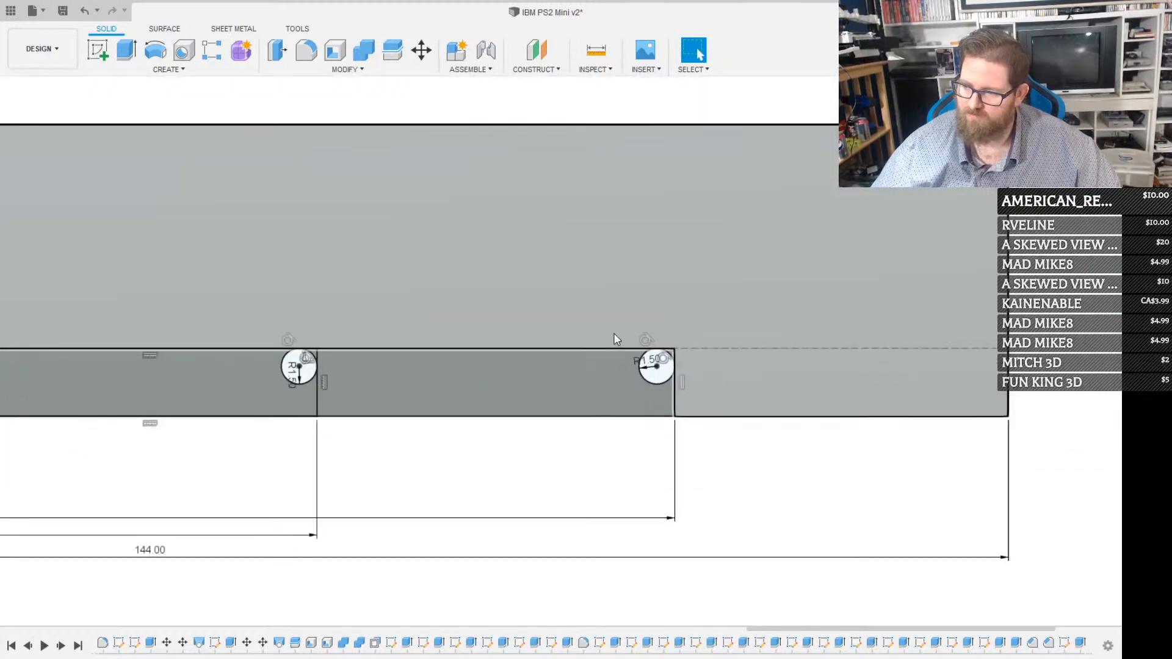
click(50, 579)
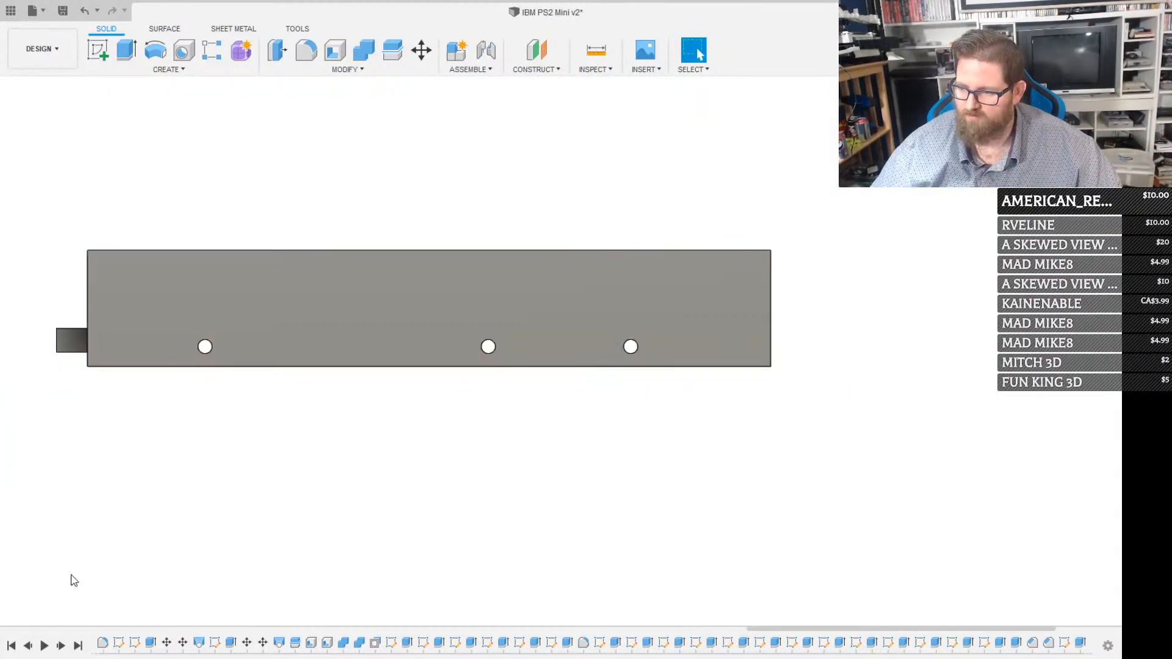
Sketch a 130 mm long rectangle across the full width of the floppy drive's large flat face, starting at the front corner
shift+middle_drag(306, 314, 537, 340)
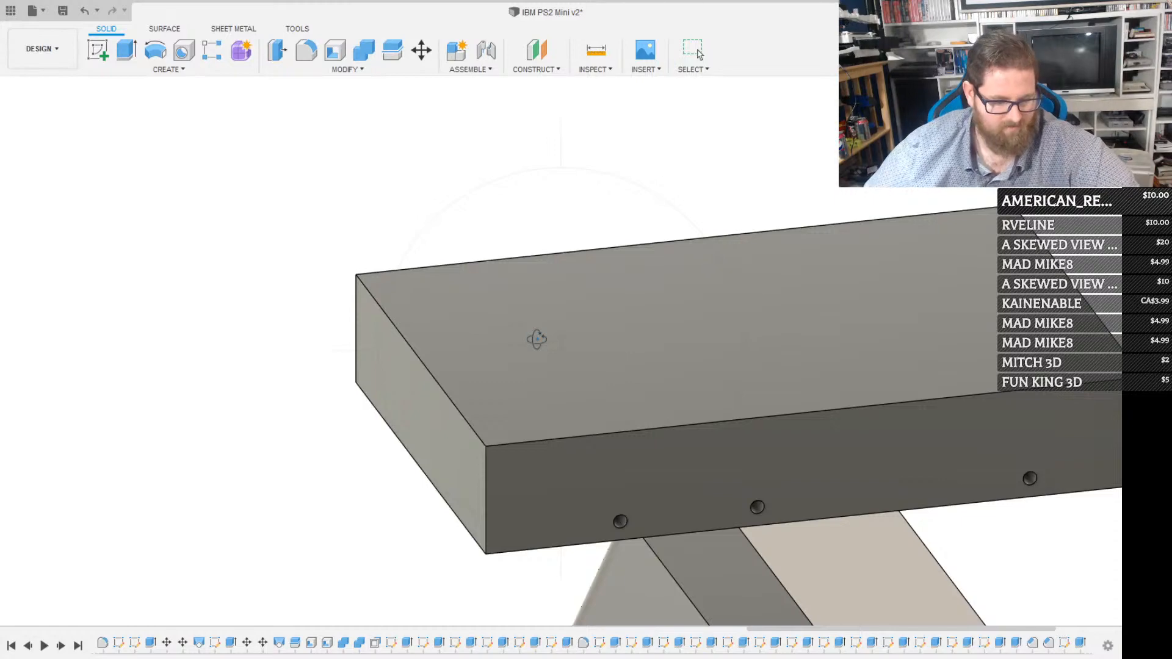
key(Escape)
click(907, 302)
key(r)
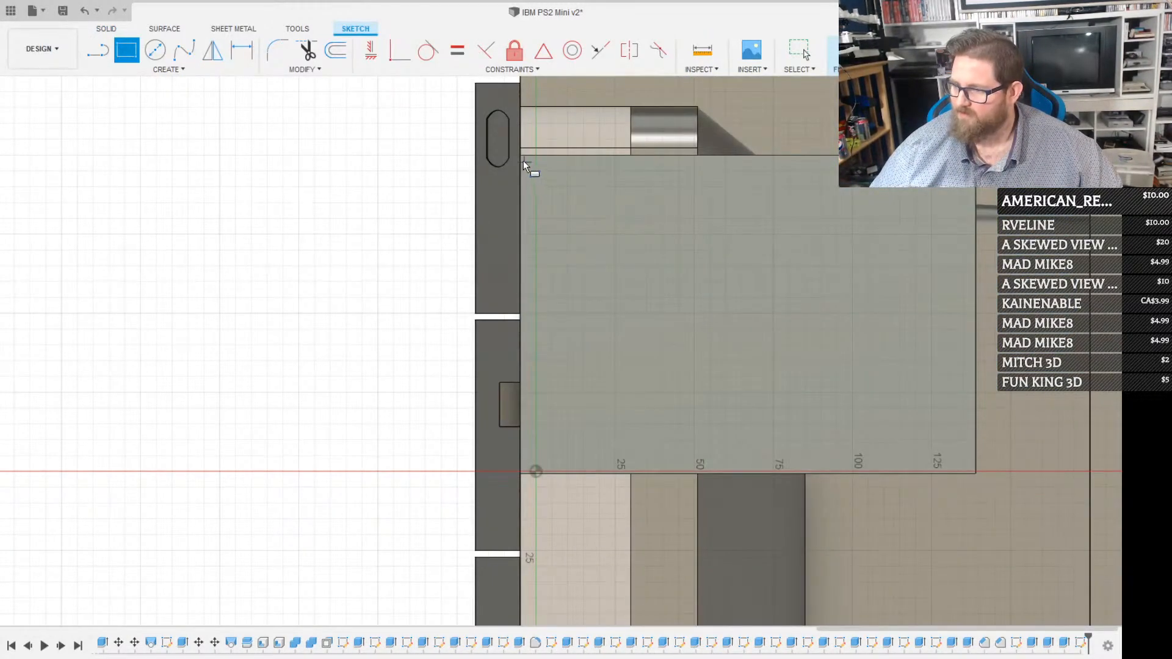
click(522, 159)
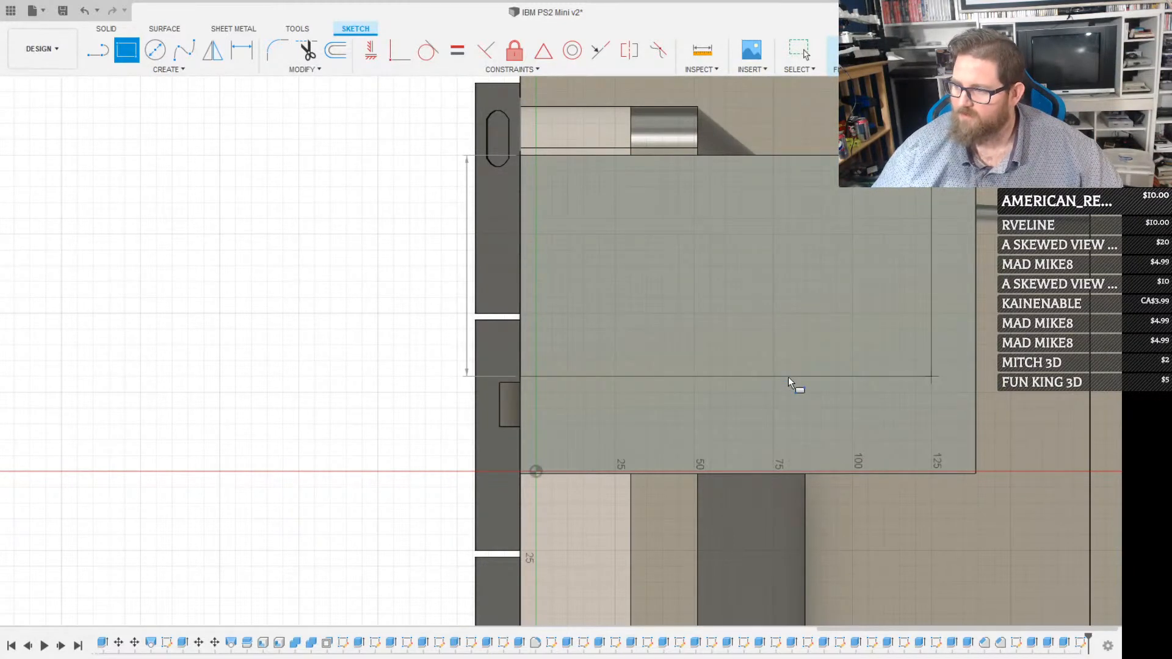
click(929, 473)
middle_drag(888, 380, 599, 348)
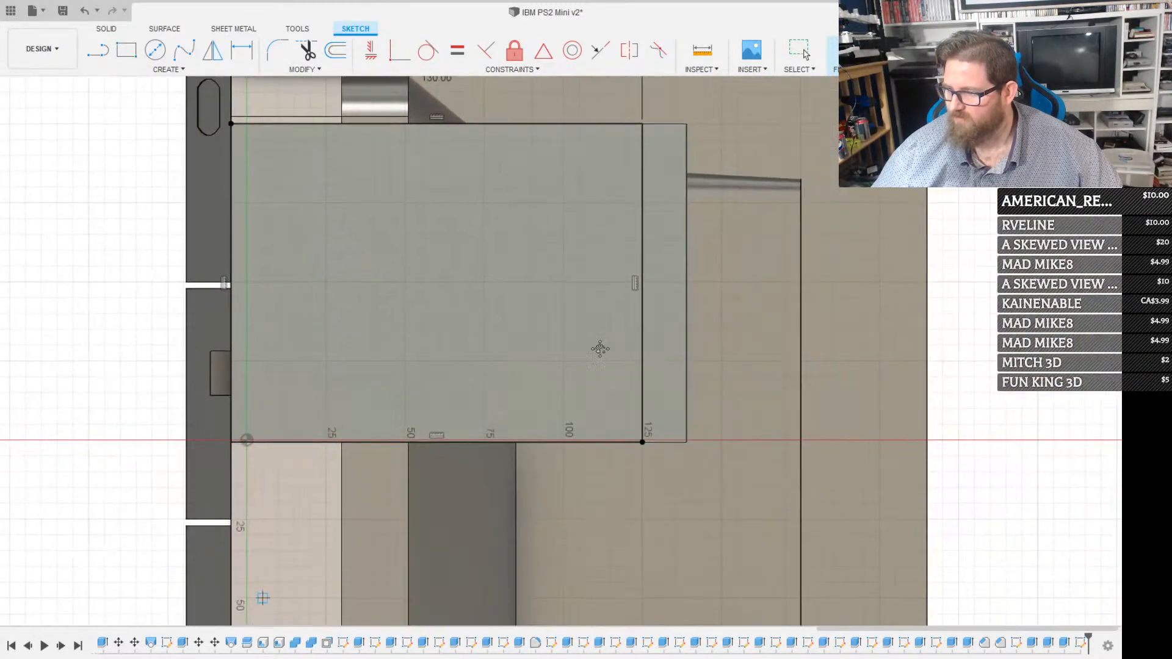
key(Escape)
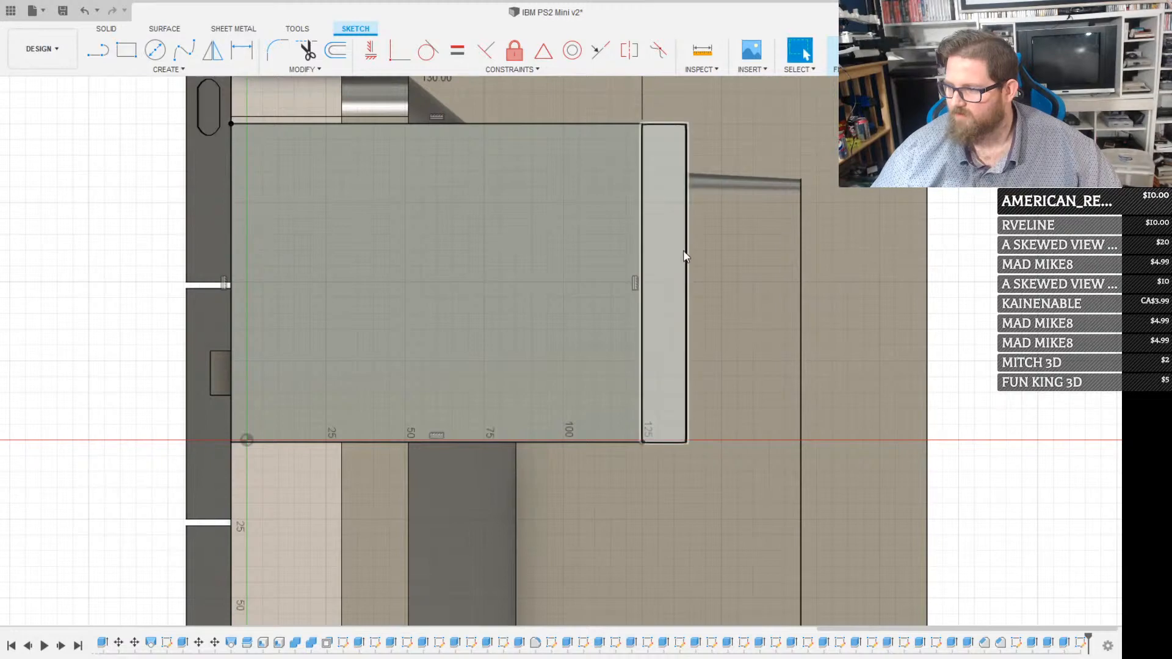
Extrude the strip behind the 130 mm rectangle as a cut into the drive, leaving a thin ledge at the rear
click(683, 255)
key(e)
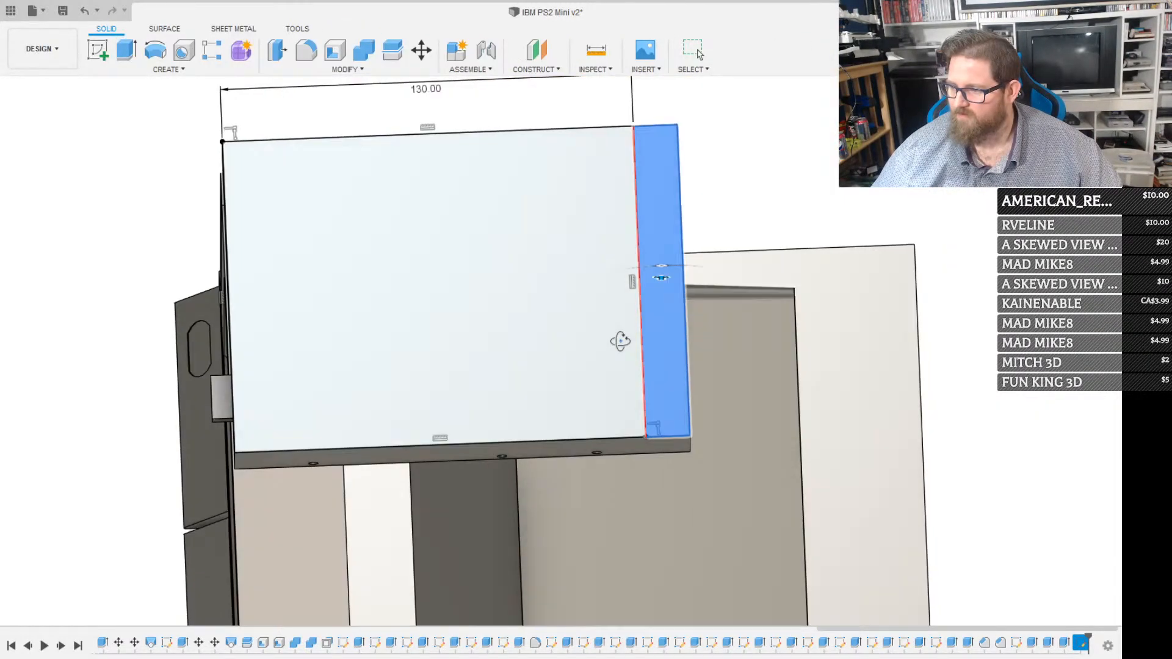
shift+middle_drag(621, 341, 703, 299)
drag(657, 313, 655, 370)
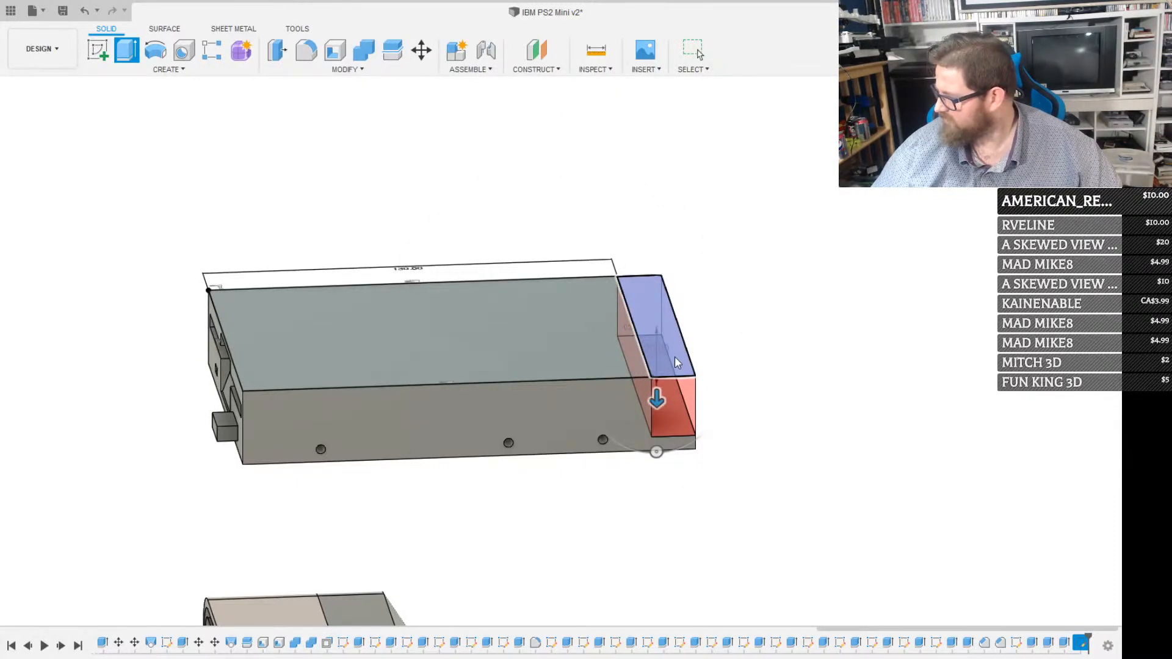
key(Return)
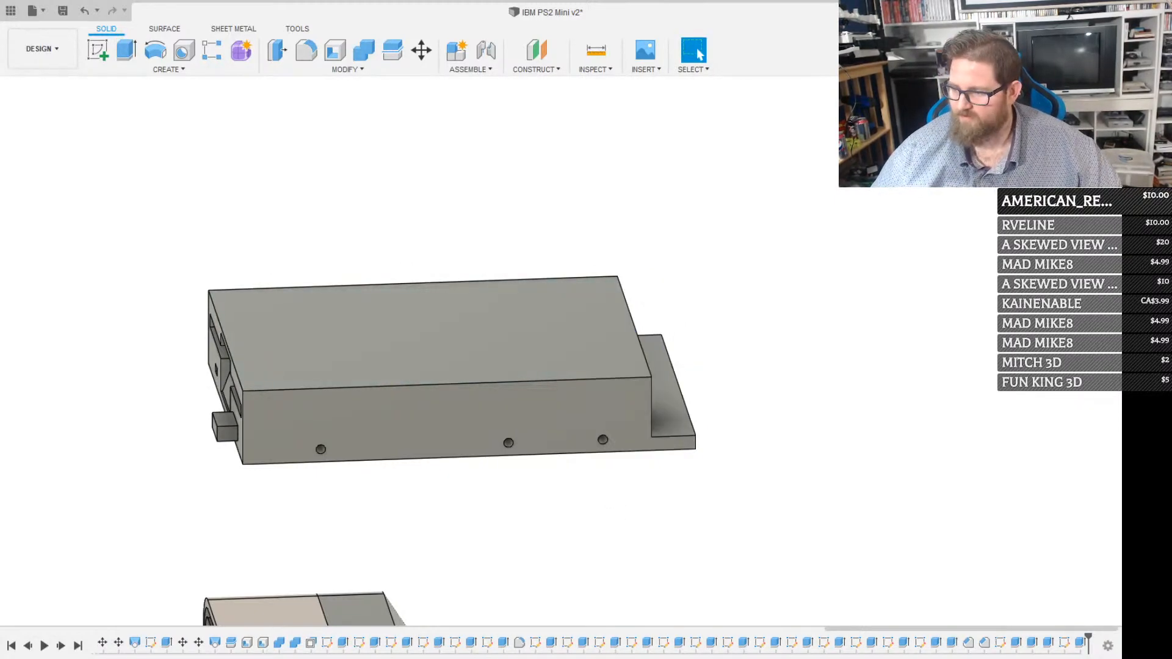
Examine the floppy drive's front and side details and its position relative to the computer model
shift+middle_drag(489, 452, 190, 433)
scroll(368, 394, up, 3)
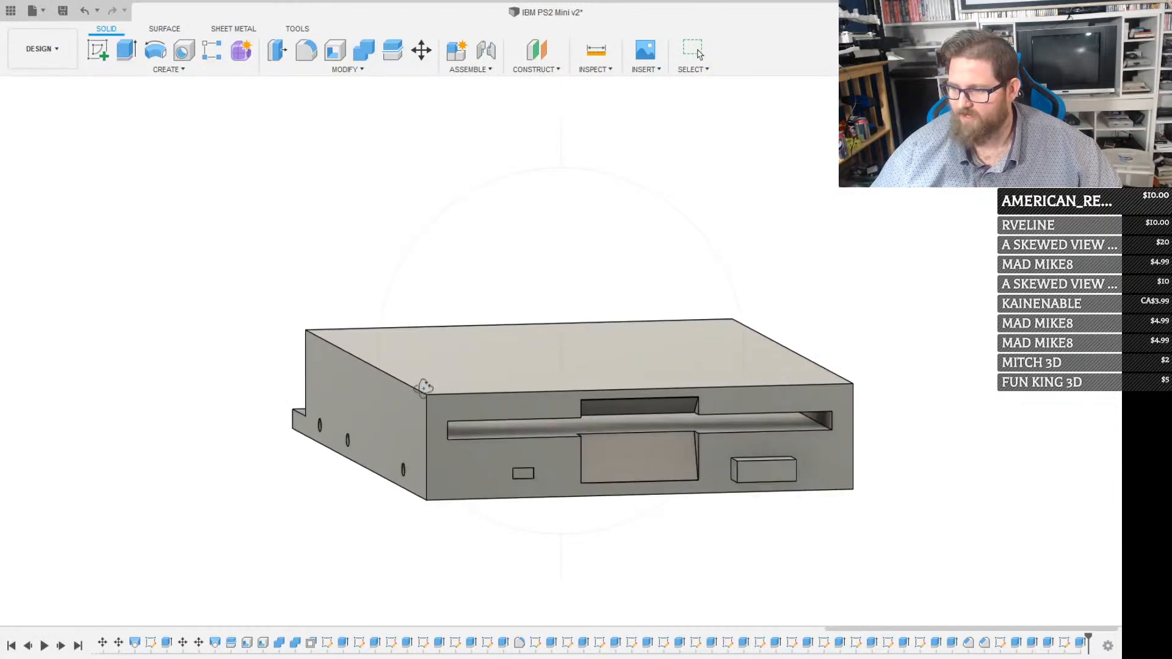
scroll(398, 411, up, 2)
scroll(399, 410, up, 1)
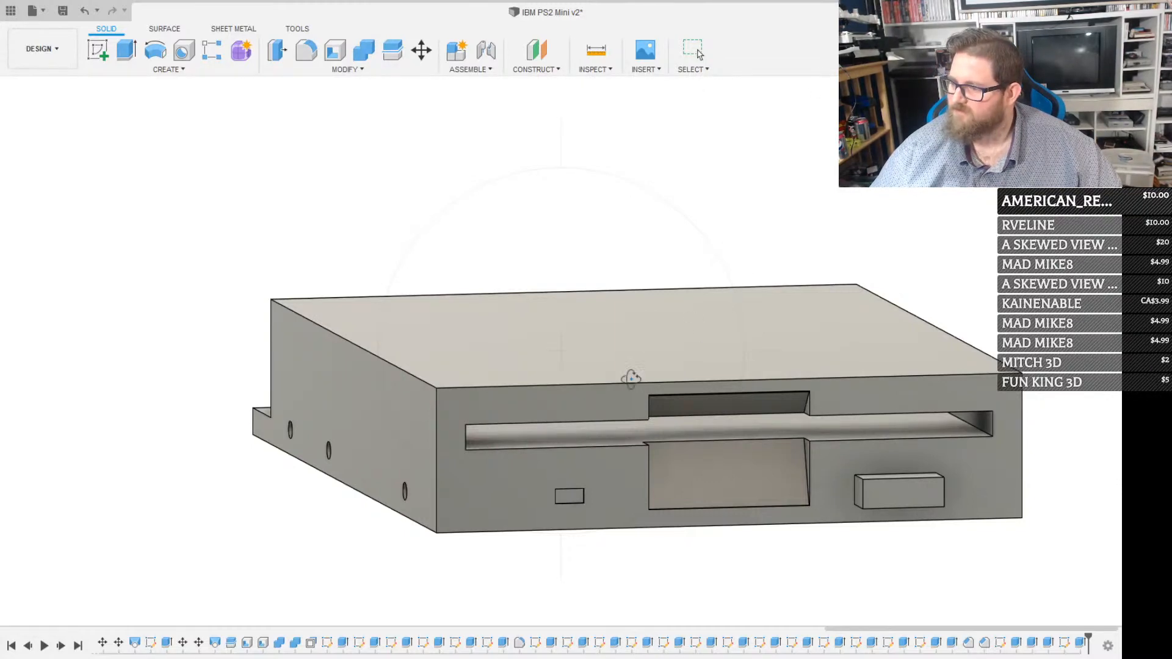
shift+middle_drag(632, 379, 581, 408)
scroll(585, 404, down, 3)
scroll(620, 382, down, 5)
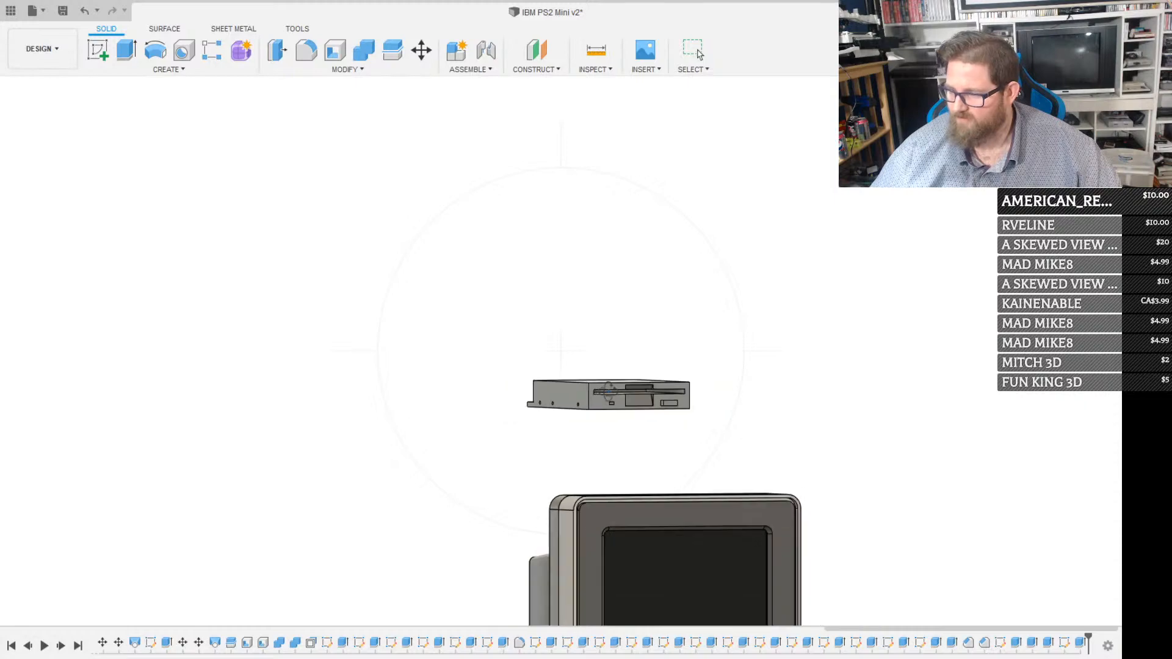
scroll(627, 380, up, 5)
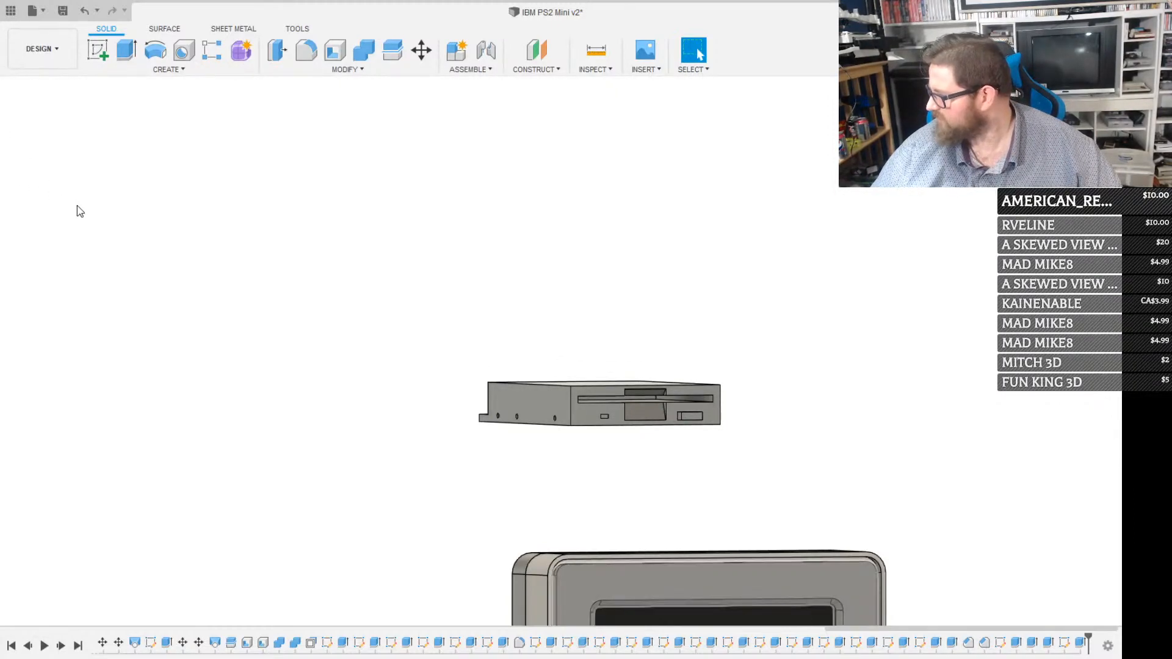
Move the whole floppy drive body vertically down from above the monitor into the computer case
click(95, 283)
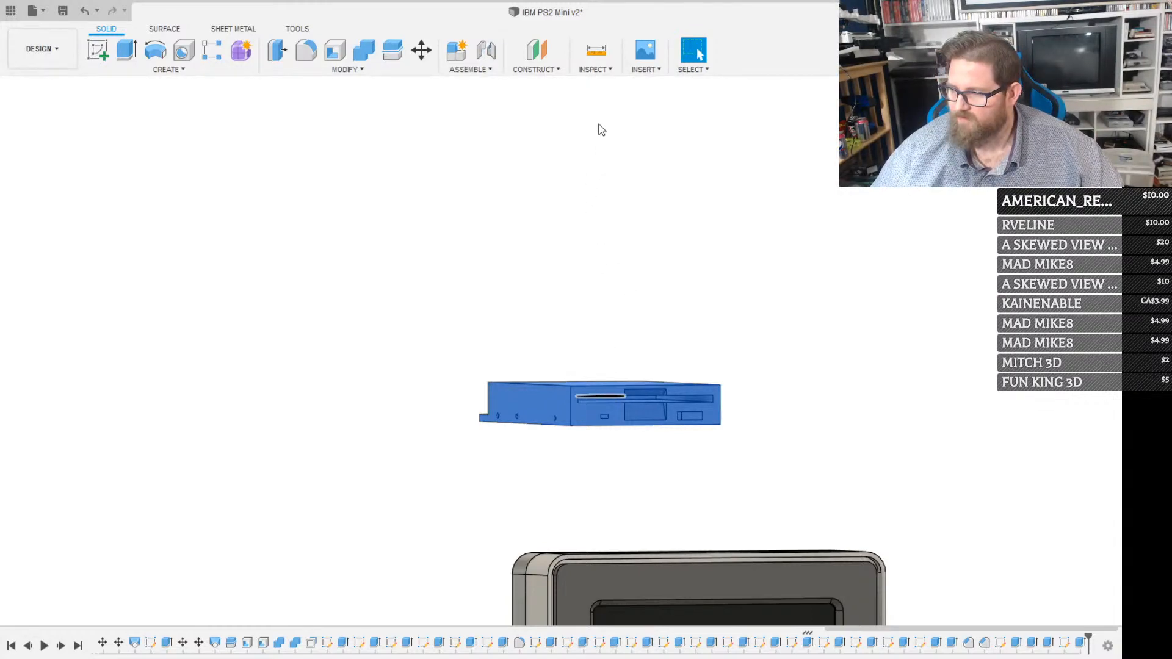
click(559, 395)
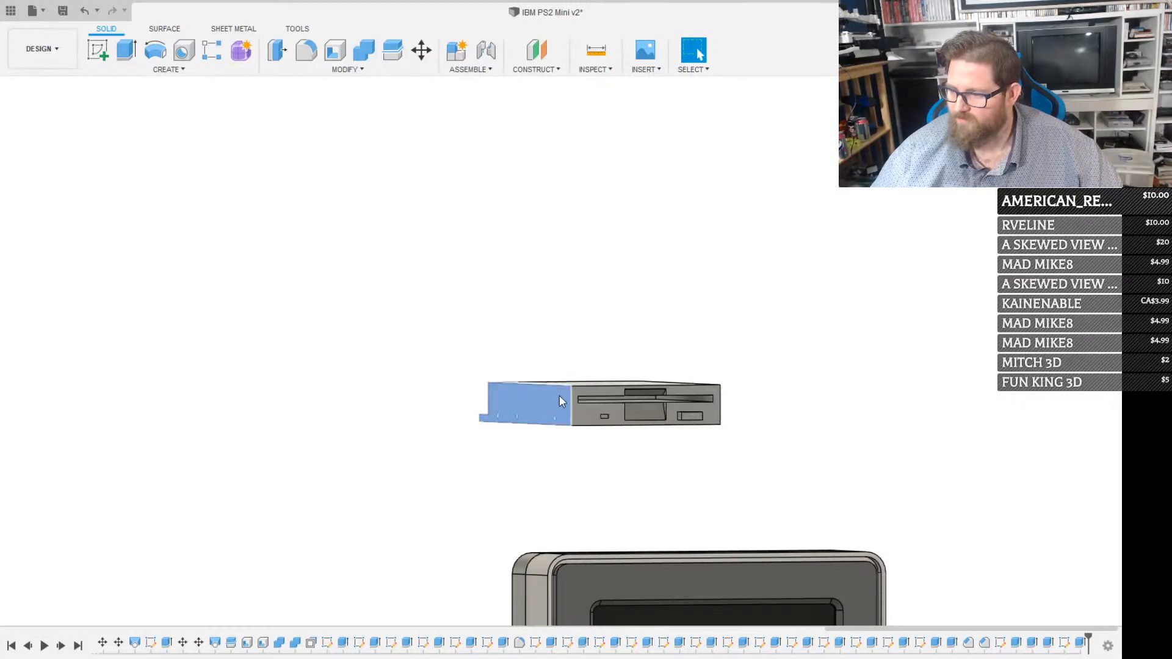
key(m)
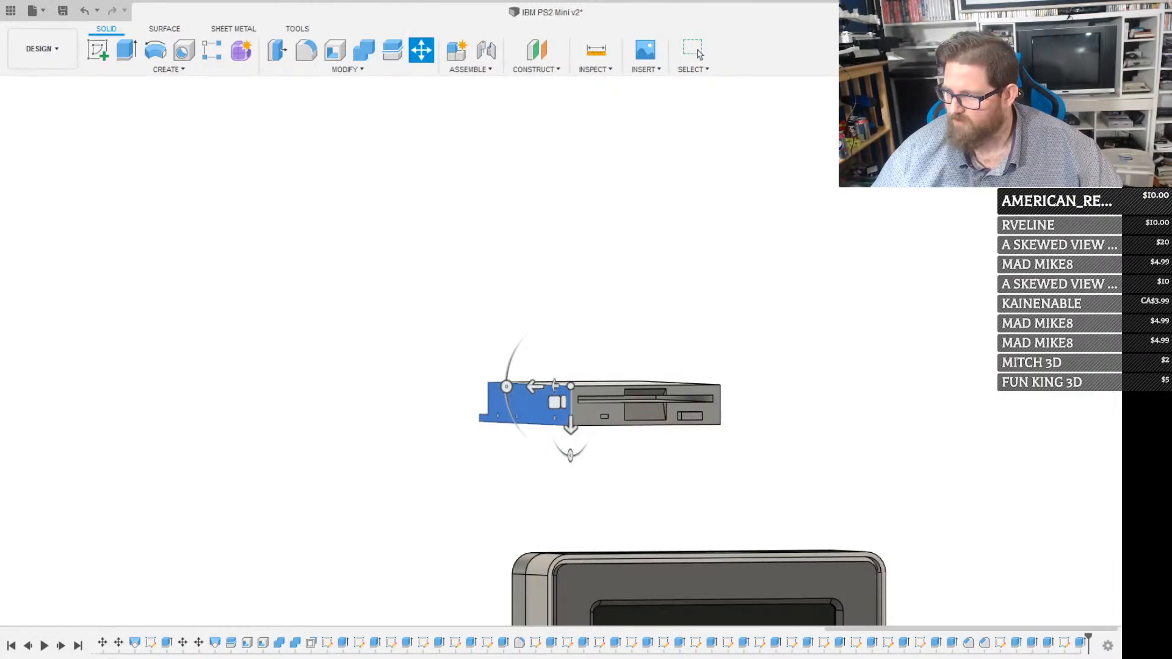
click(1040, 231)
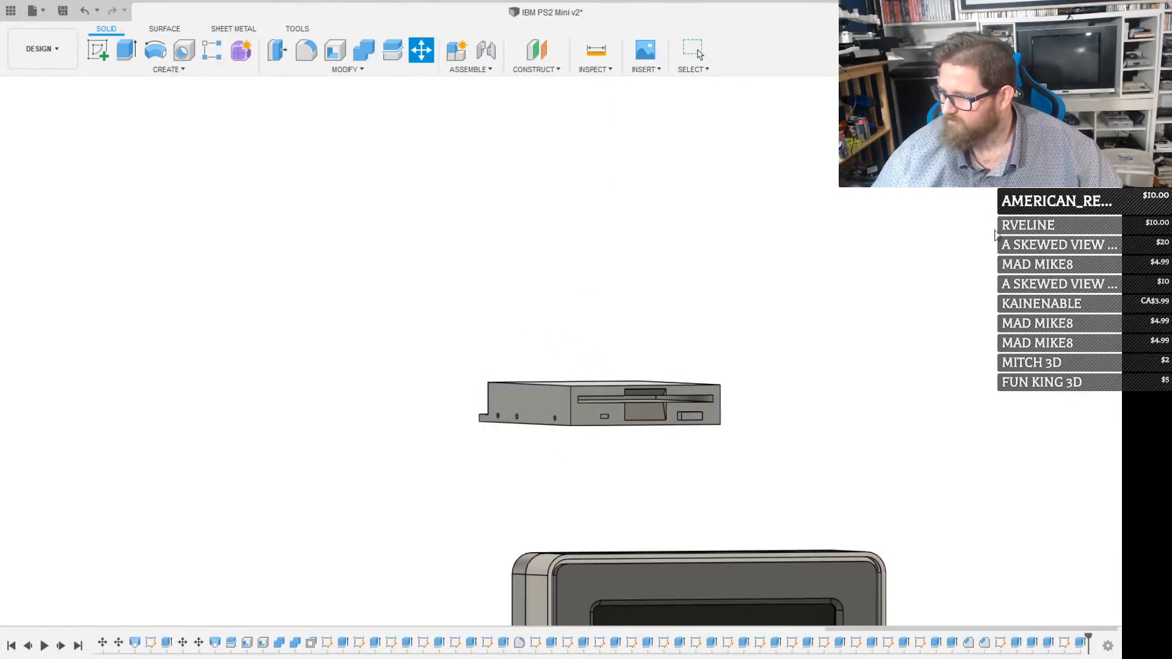
click(598, 414)
drag(600, 443, 558, 630)
middle_drag(529, 622, 597, 163)
drag(593, 136, 571, 525)
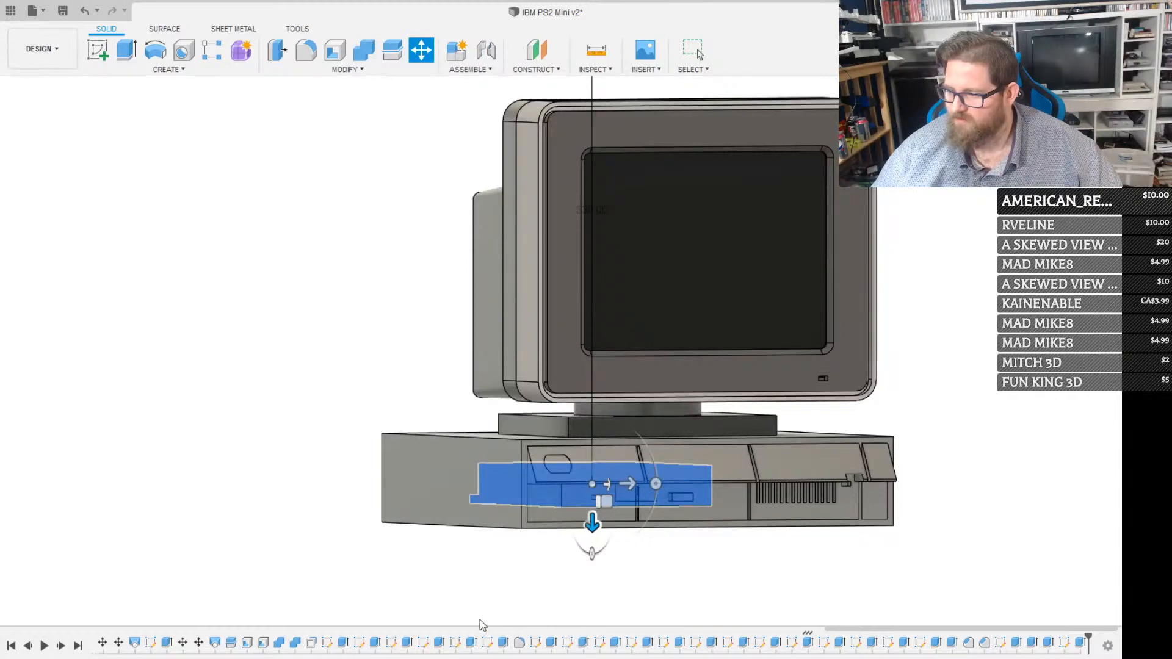
Shift the floppy drive sideways inside the case, away from the side wall and toward the middle drive bay
shift+middle_drag(617, 464, 579, 422)
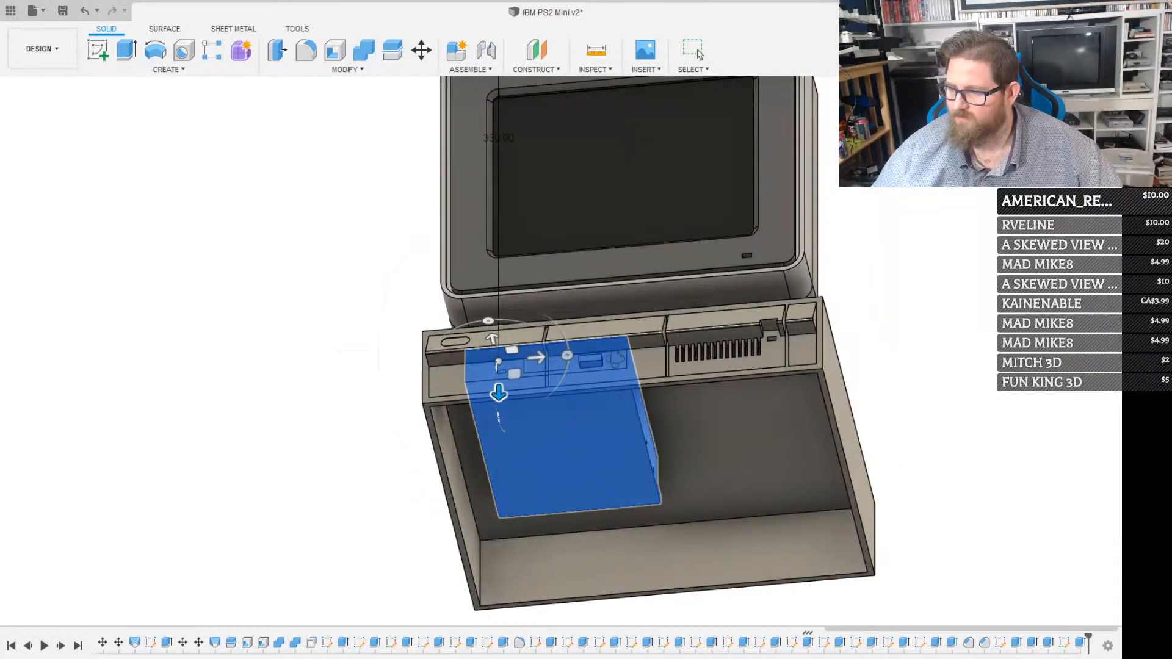
shift+middle_drag(626, 333, 638, 273)
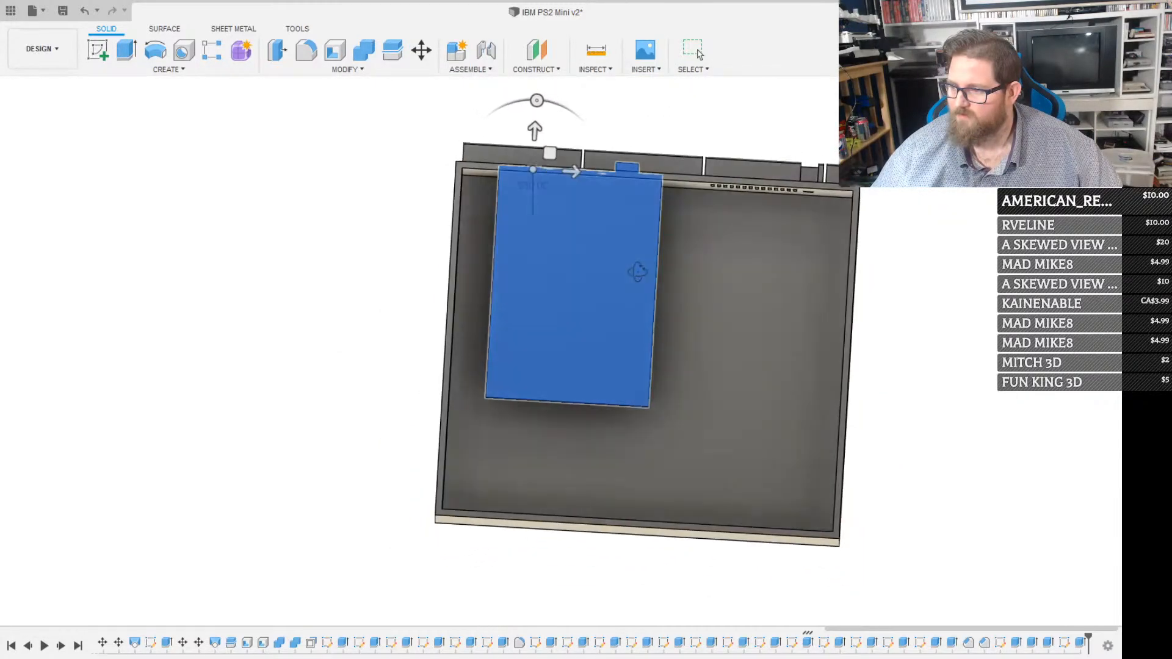
scroll(667, 167, up, 5)
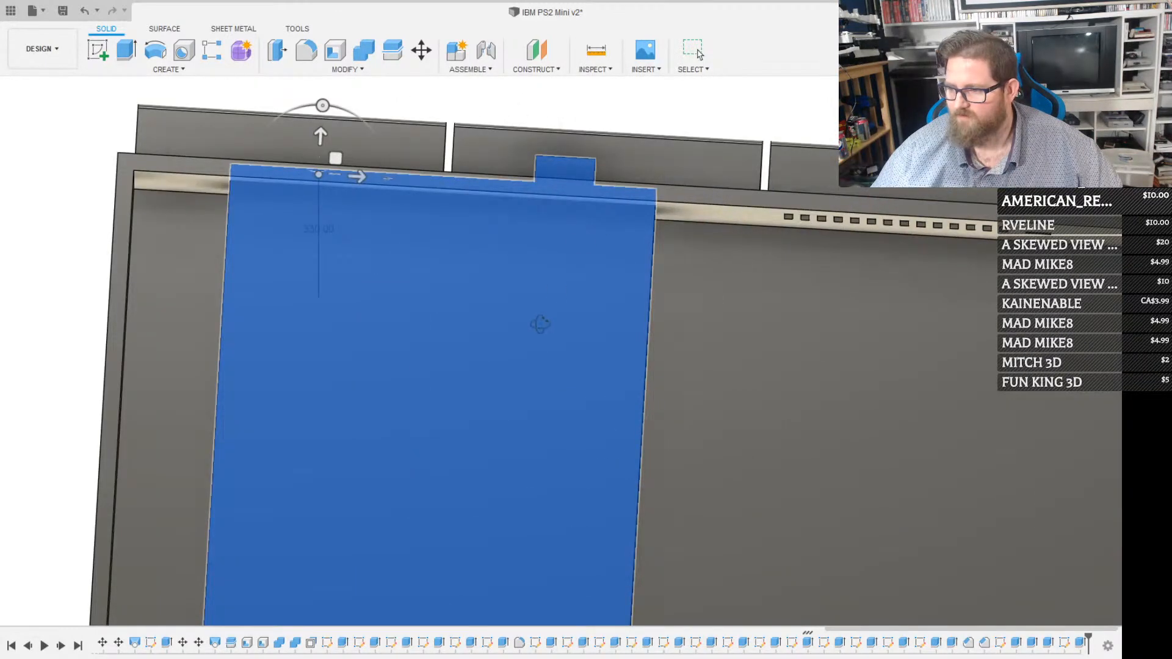
key(m)
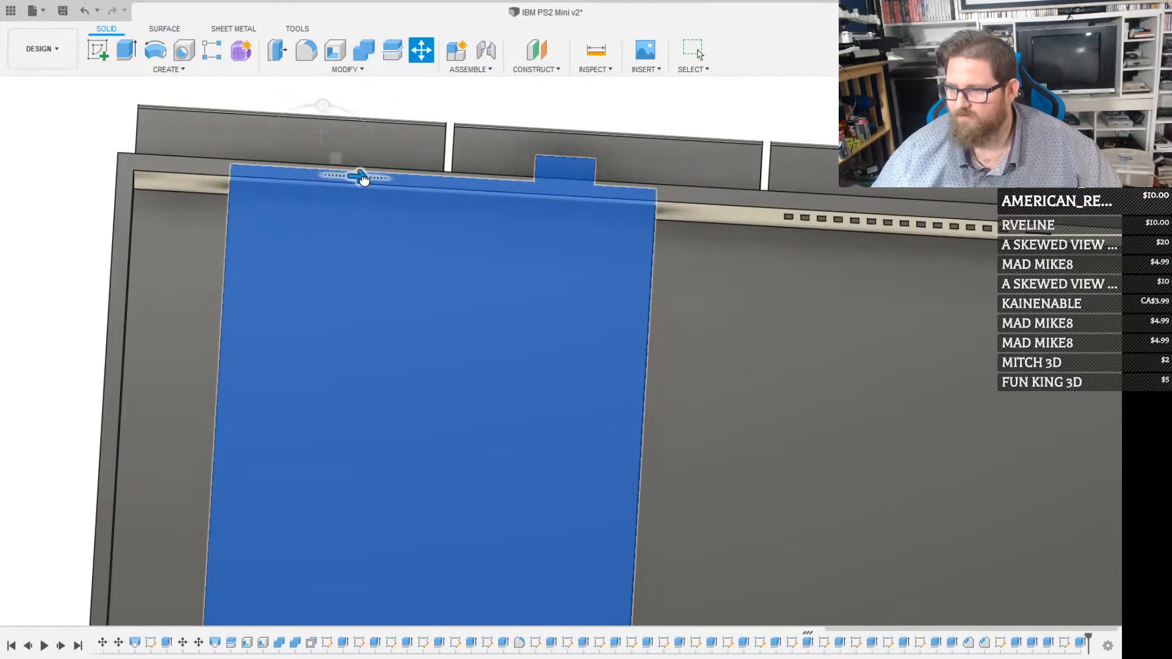
drag(358, 177, 466, 196)
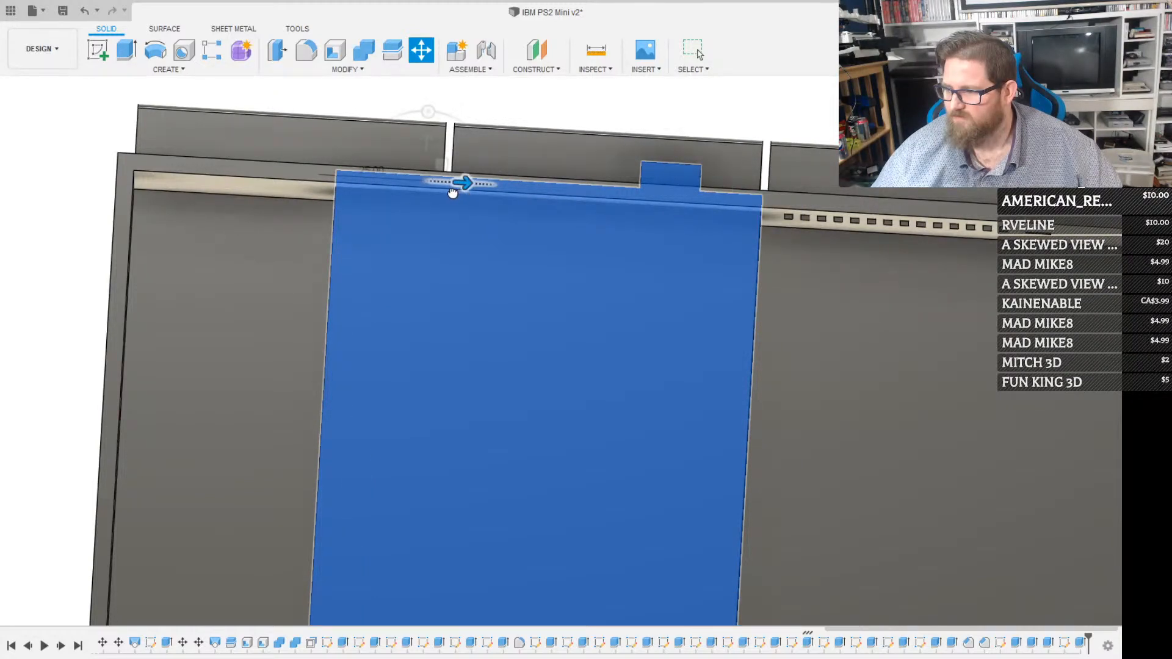
drag(452, 193, 431, 192)
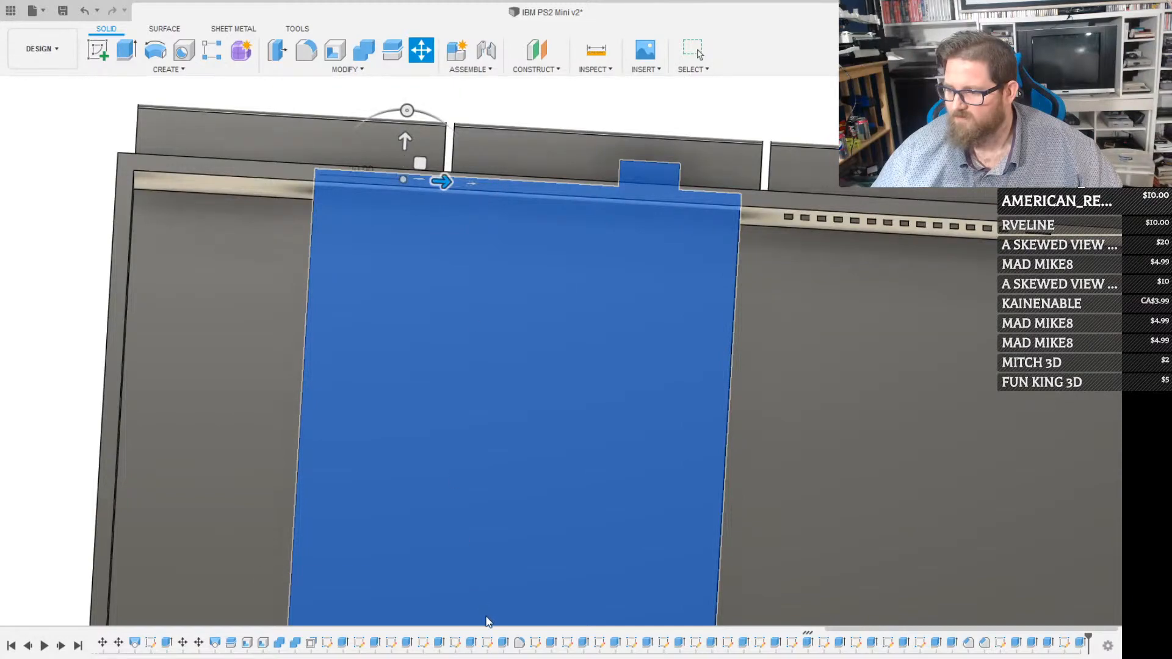
Raise the floppy drive about 5 mm in the case, fine-tune its sideways position at the middle bay and apply the move
shift+middle_drag(486, 622, 703, 378)
click(1082, 116)
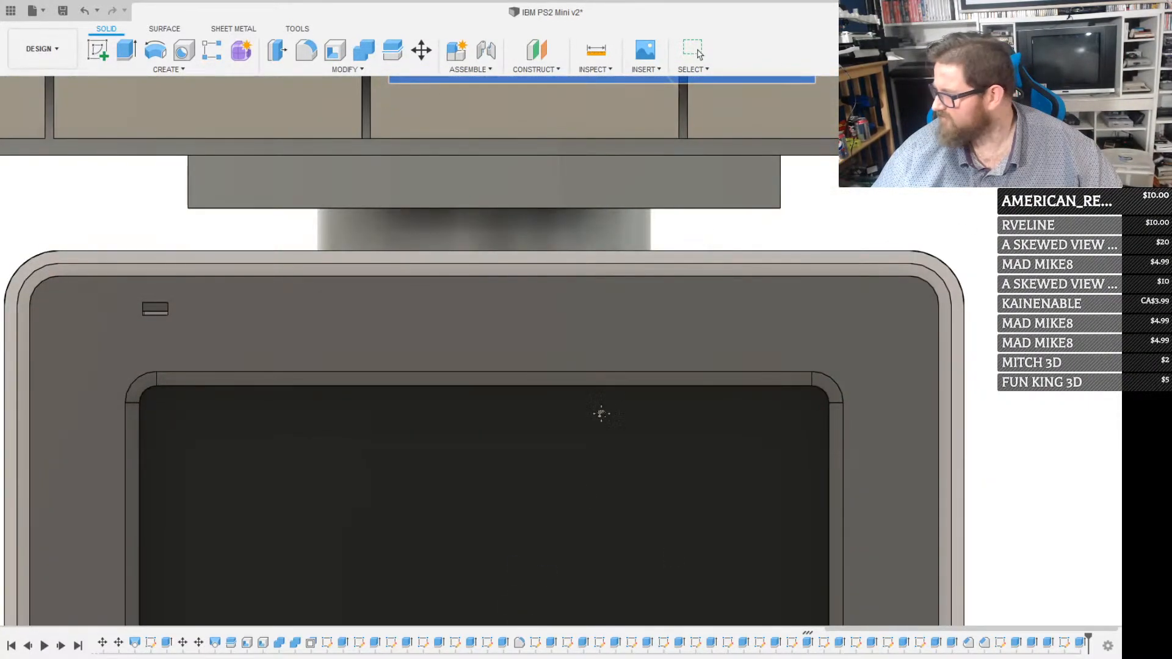
middle_drag(611, 384, 643, 517)
middle_drag(624, 311, 588, 431)
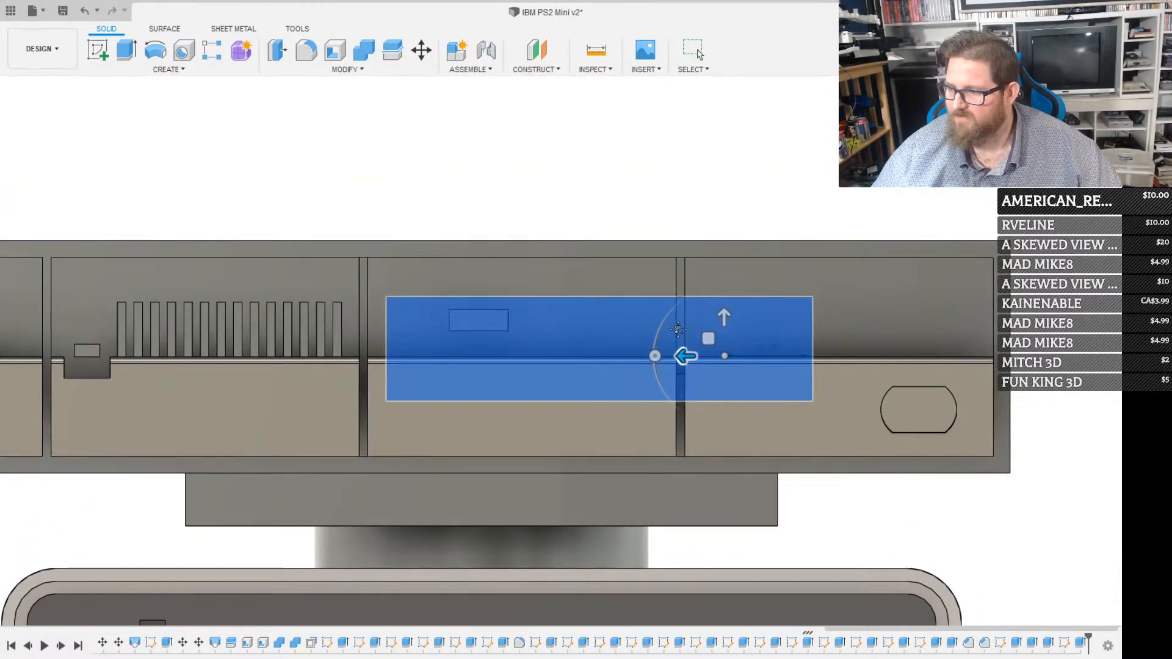
drag(725, 318, 715, 337)
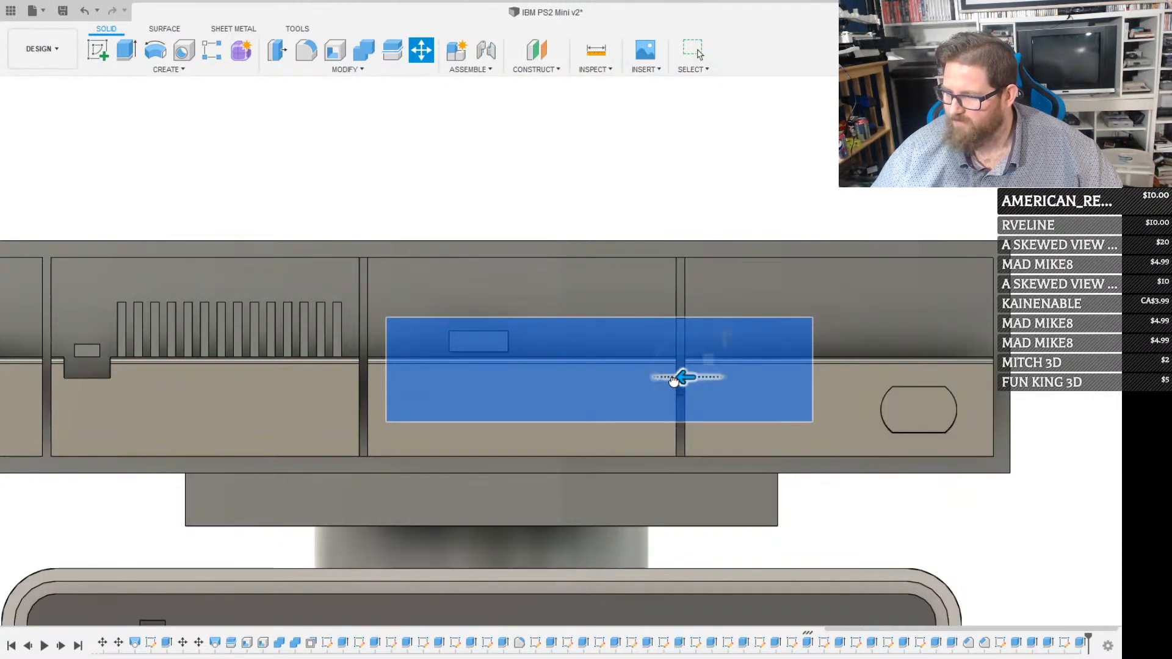
drag(674, 381, 653, 381)
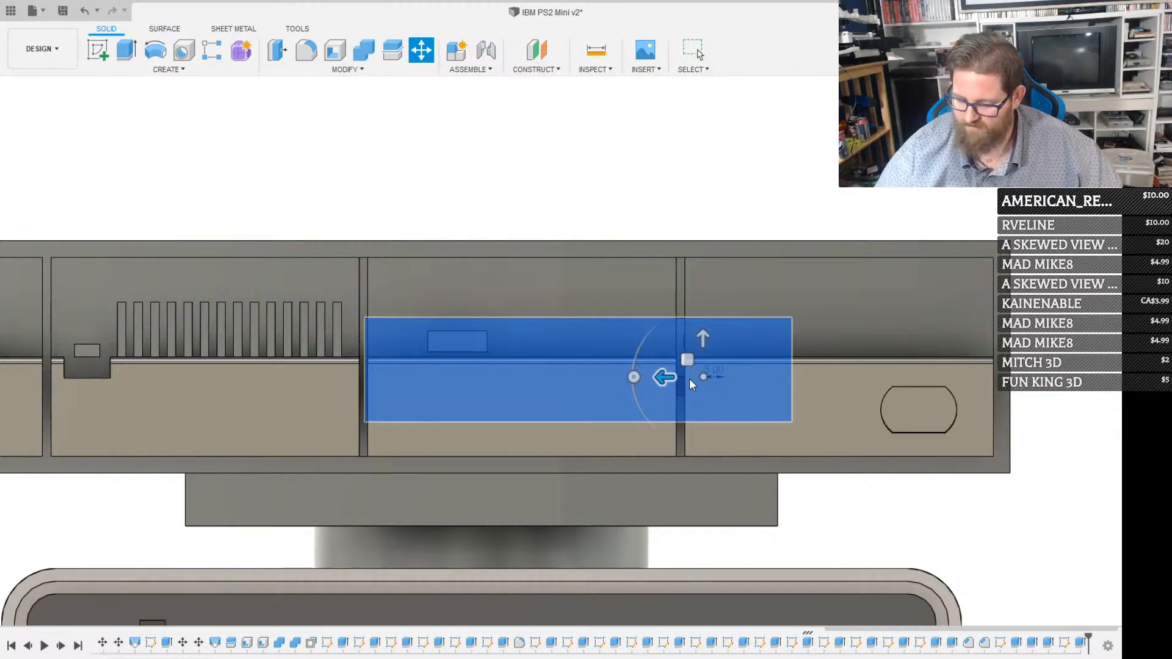
key(Return)
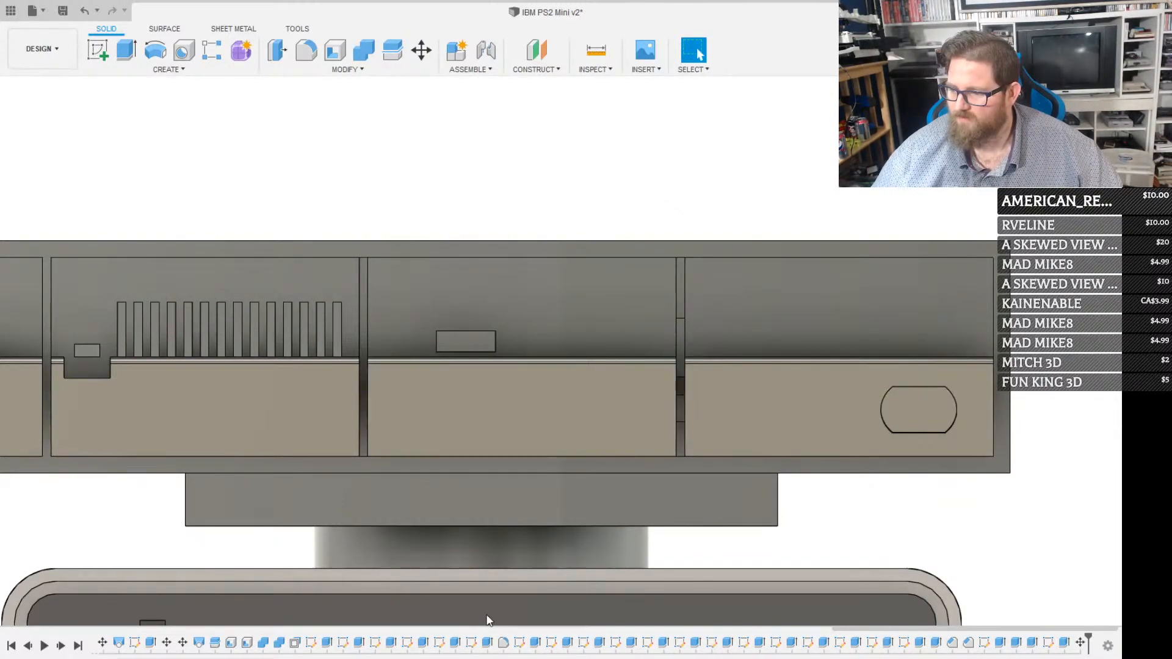
Select the whole floppy drive body and shift it about 10 mm rearward from the case front
shift+middle_drag(488, 620, 431, 470)
click(705, 273)
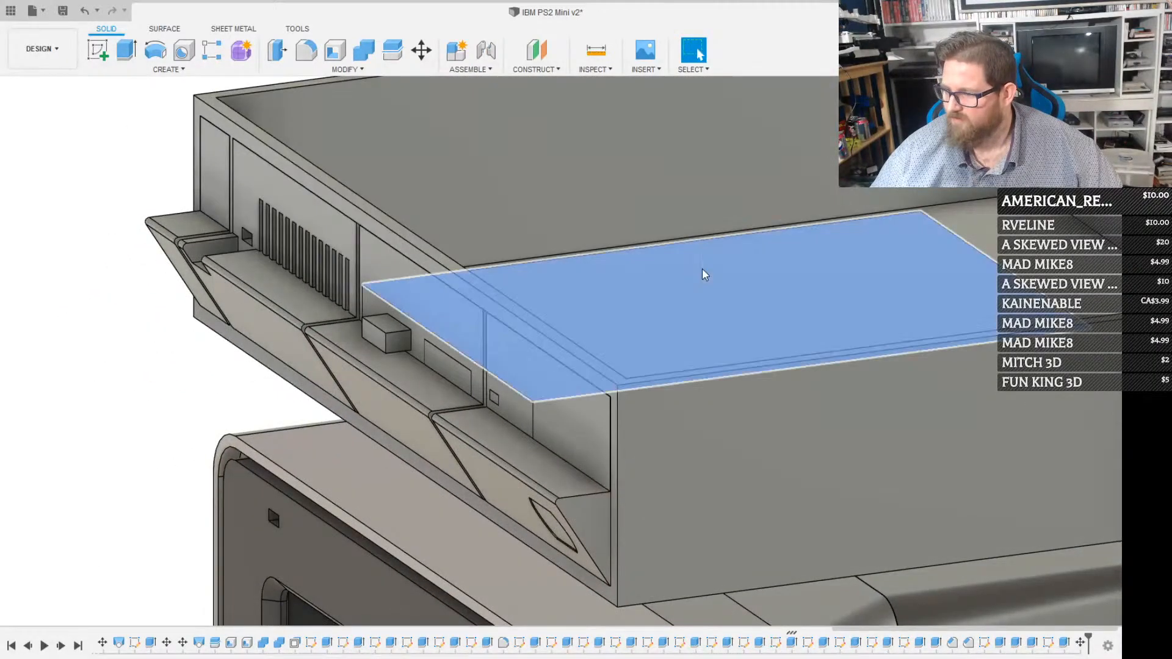
key(m)
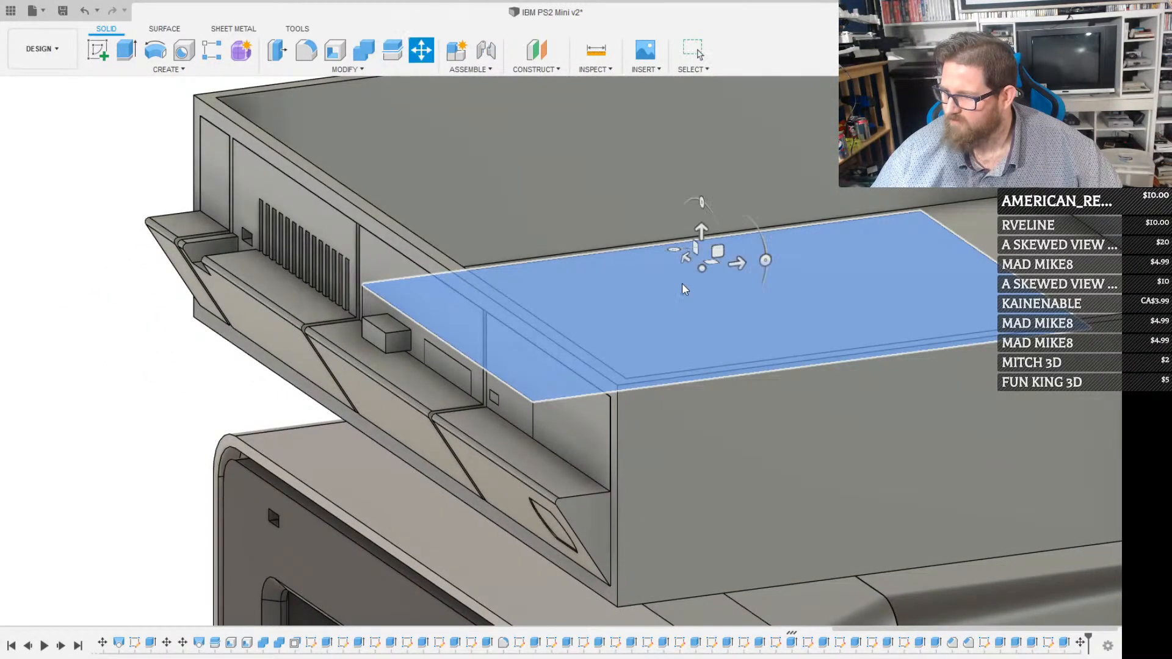
click(1036, 226)
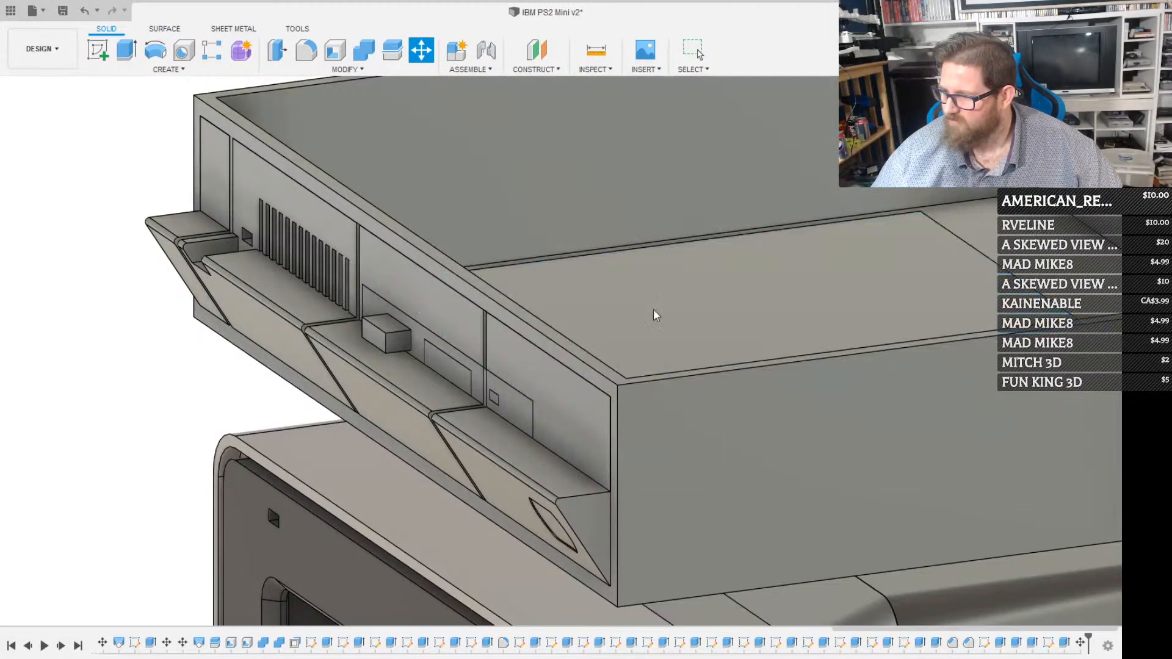
click(564, 338)
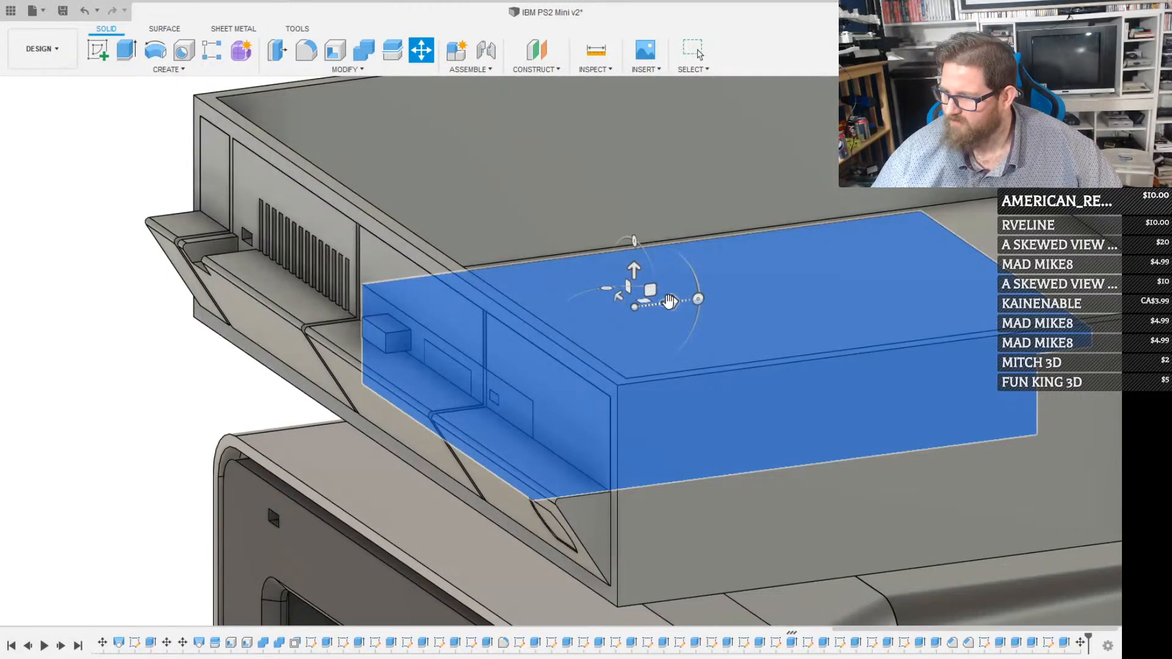
drag(670, 302, 688, 300)
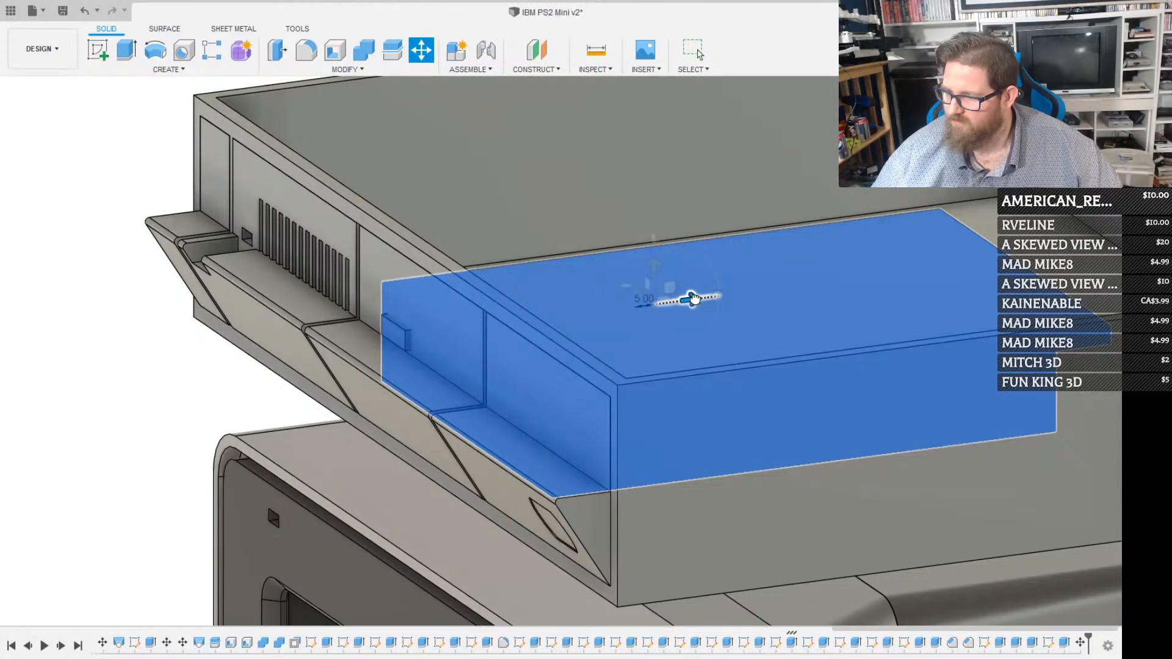
drag(692, 299, 709, 297)
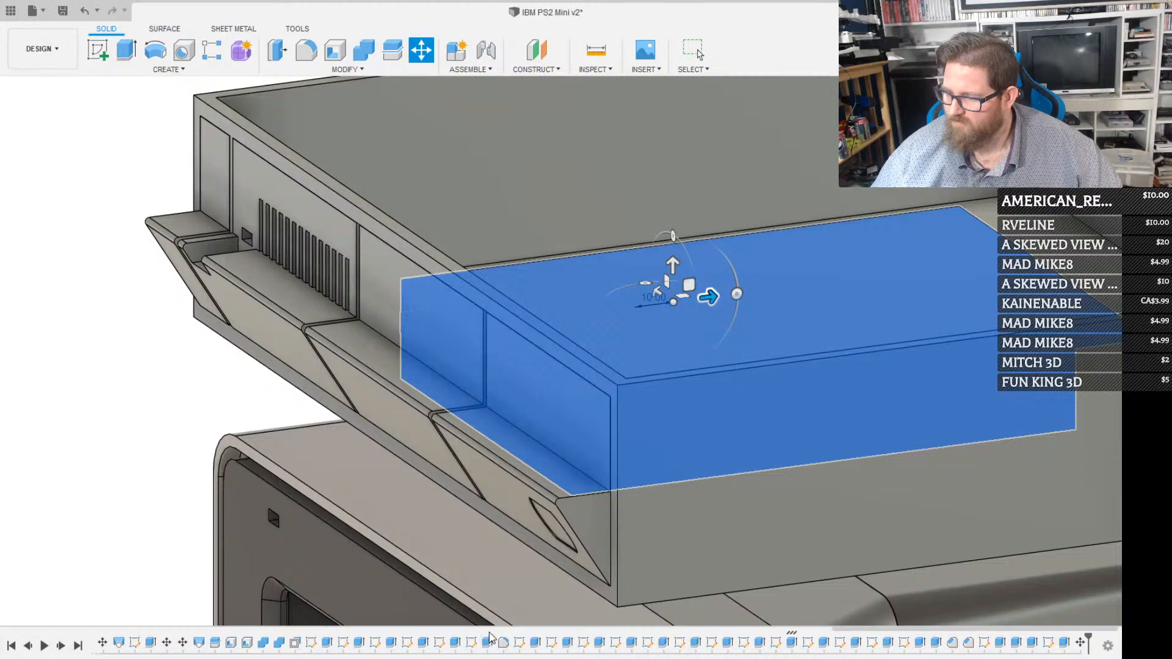
Reduce the floppy drive's rearward shift to 5 mm and apply the move
shift+middle_drag(502, 374, 409, 458)
shift+middle_drag(502, 418, 467, 401)
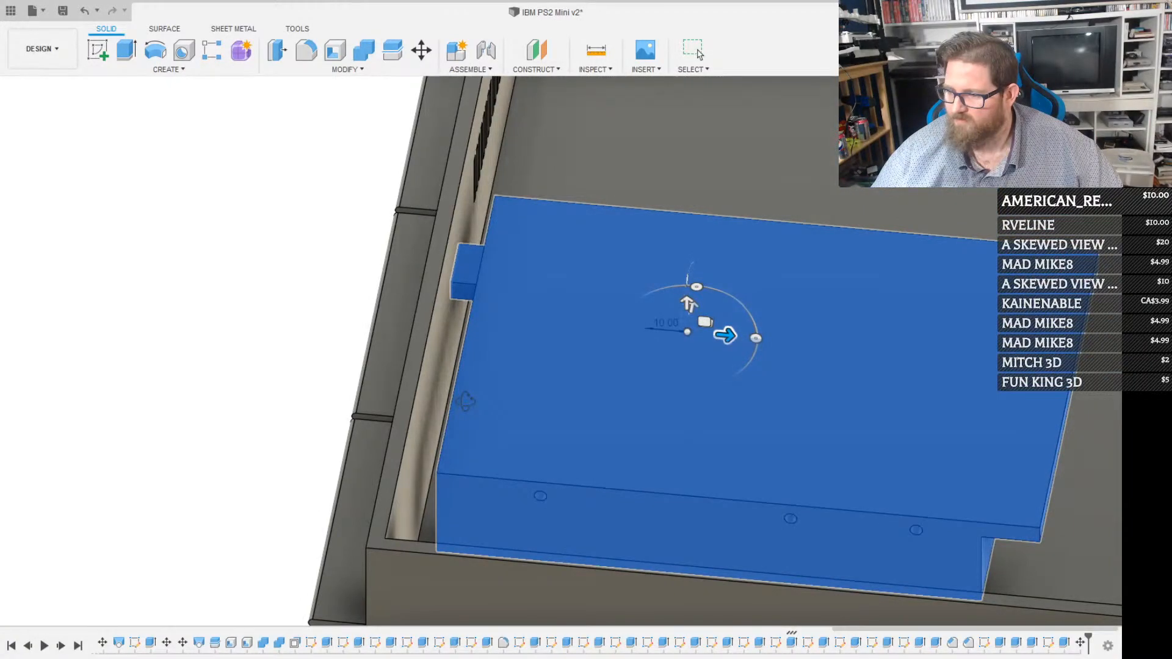
shift+middle_drag(466, 401, 552, 385)
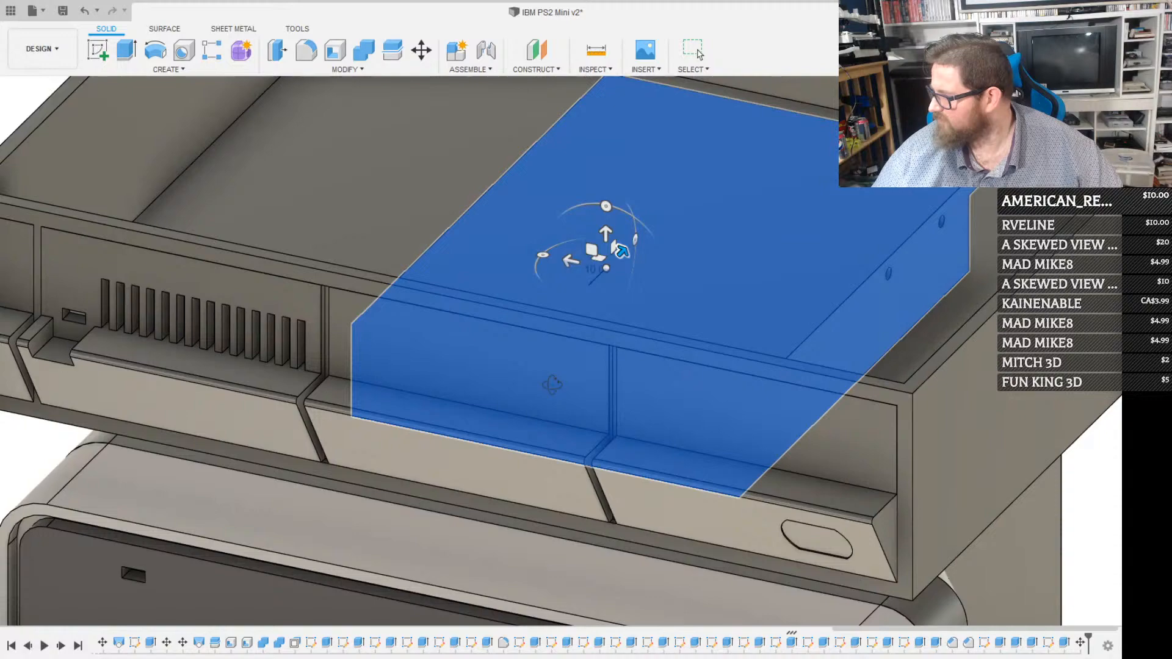
shift+middle_drag(553, 385, 467, 403)
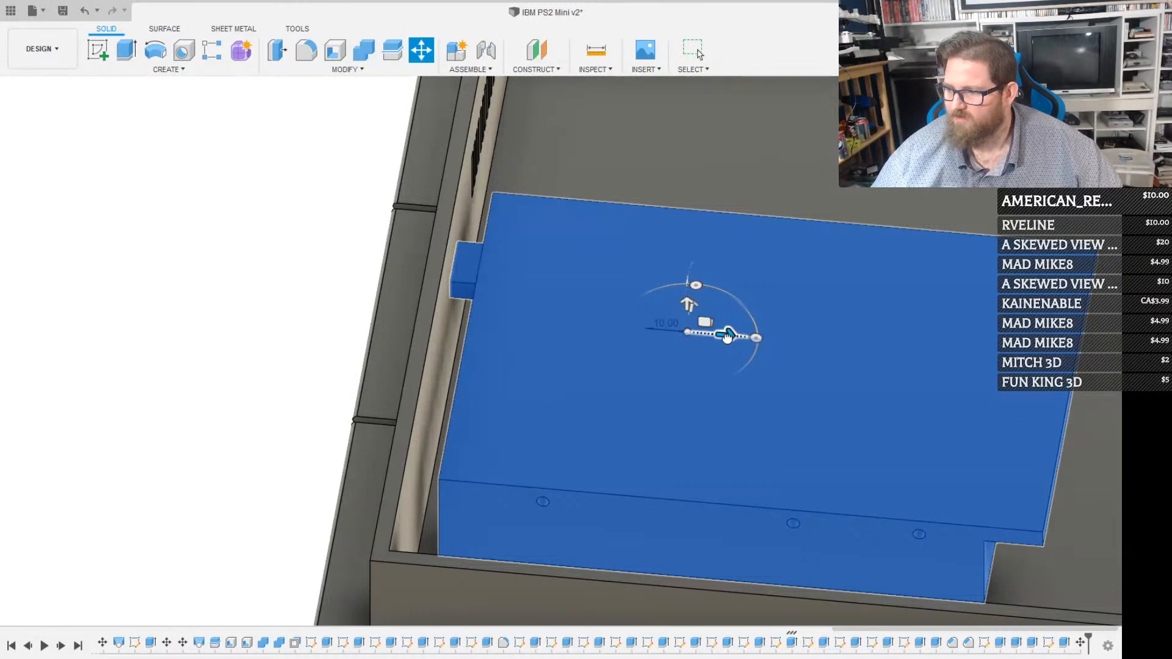
drag(726, 334, 707, 336)
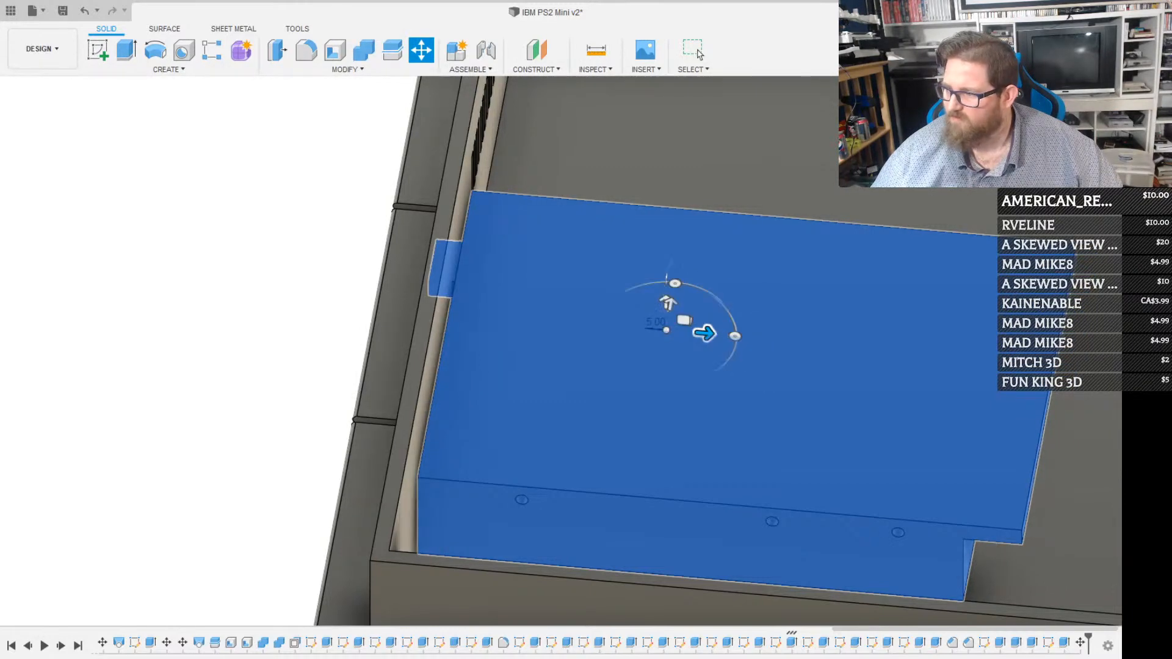
click(1078, 119)
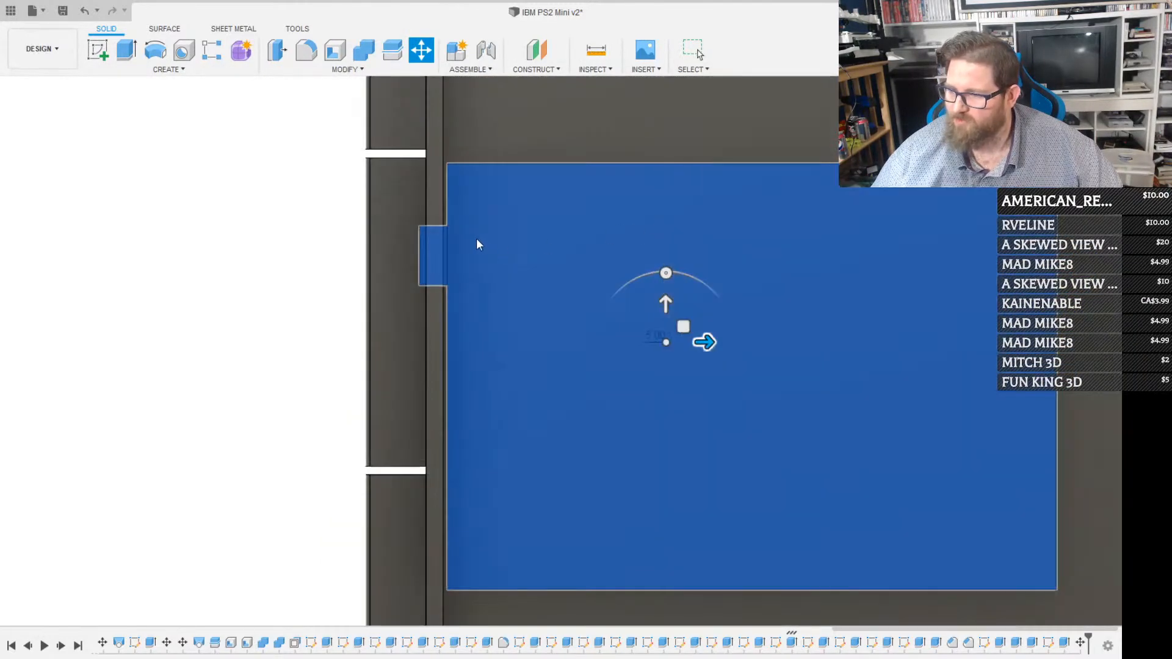
shift+middle_drag(486, 335, 528, 271)
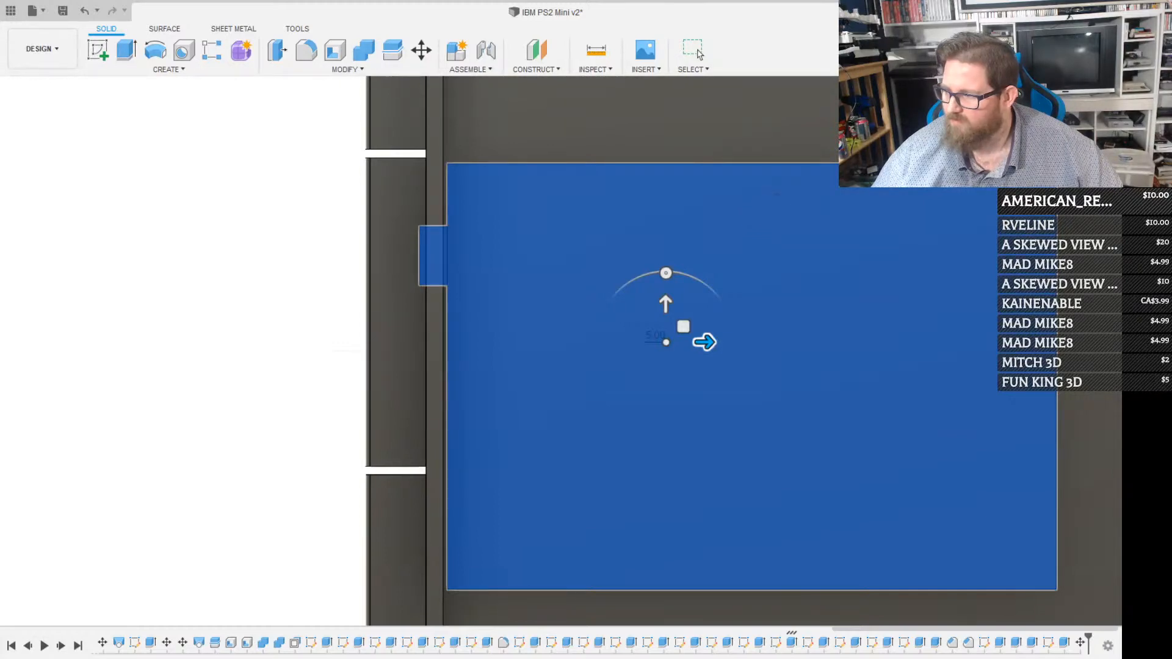
key(m)
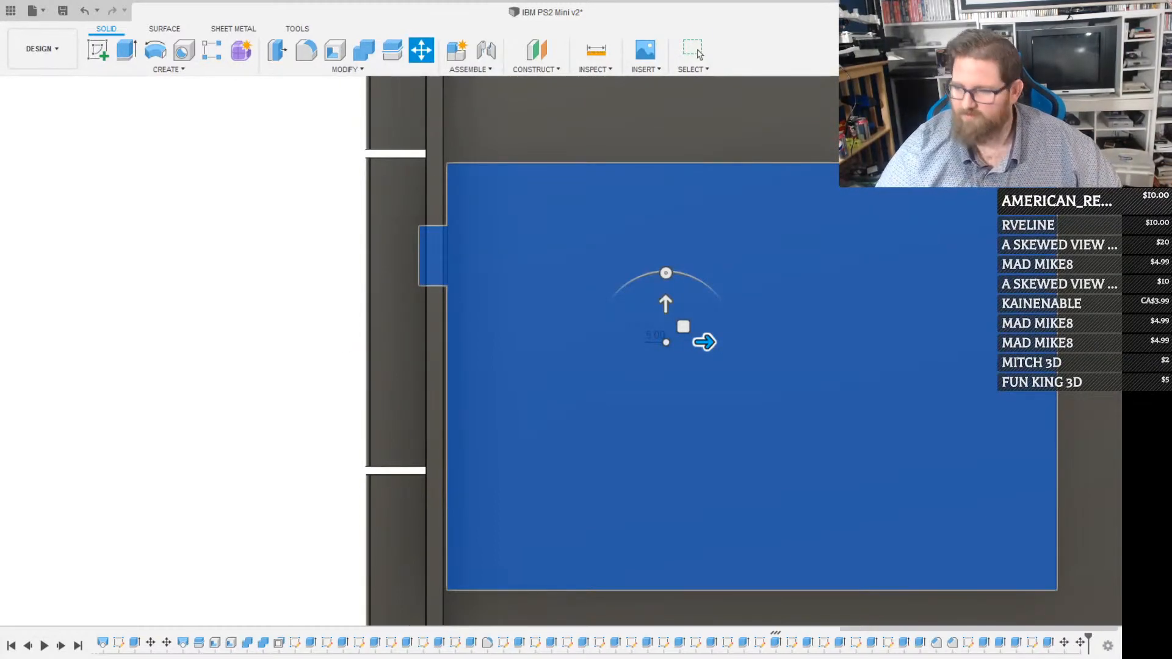
key(Escape)
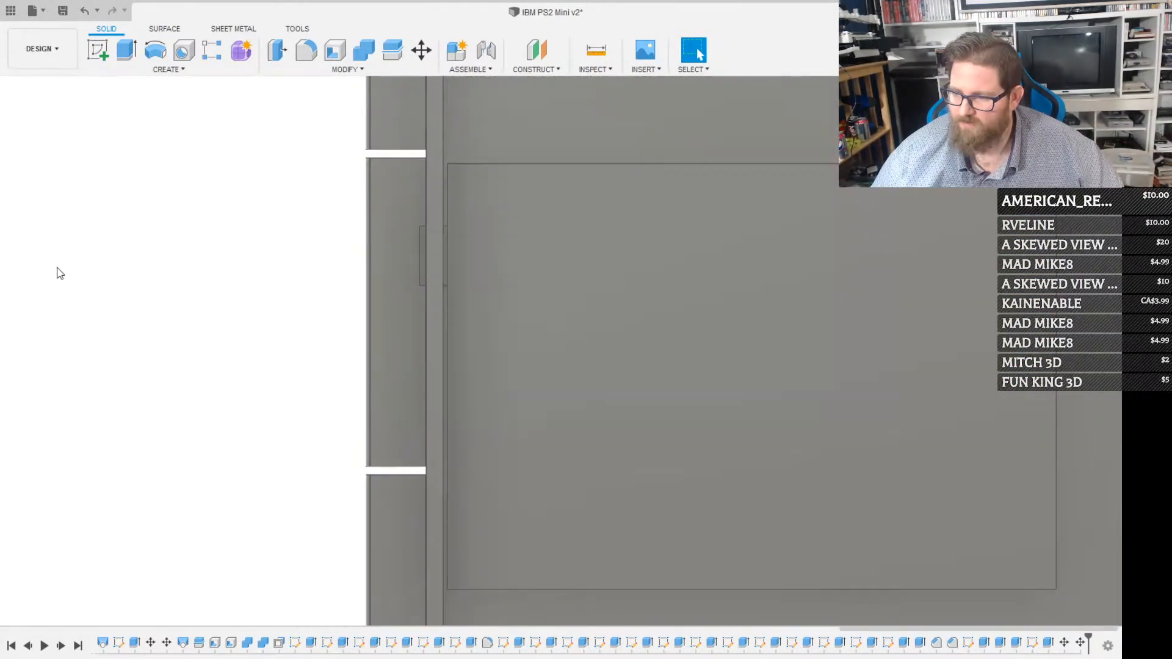
Hide the case and sketch a rectangle on the floppy drive's front face, spanning it from corner to corner
click(57, 268)
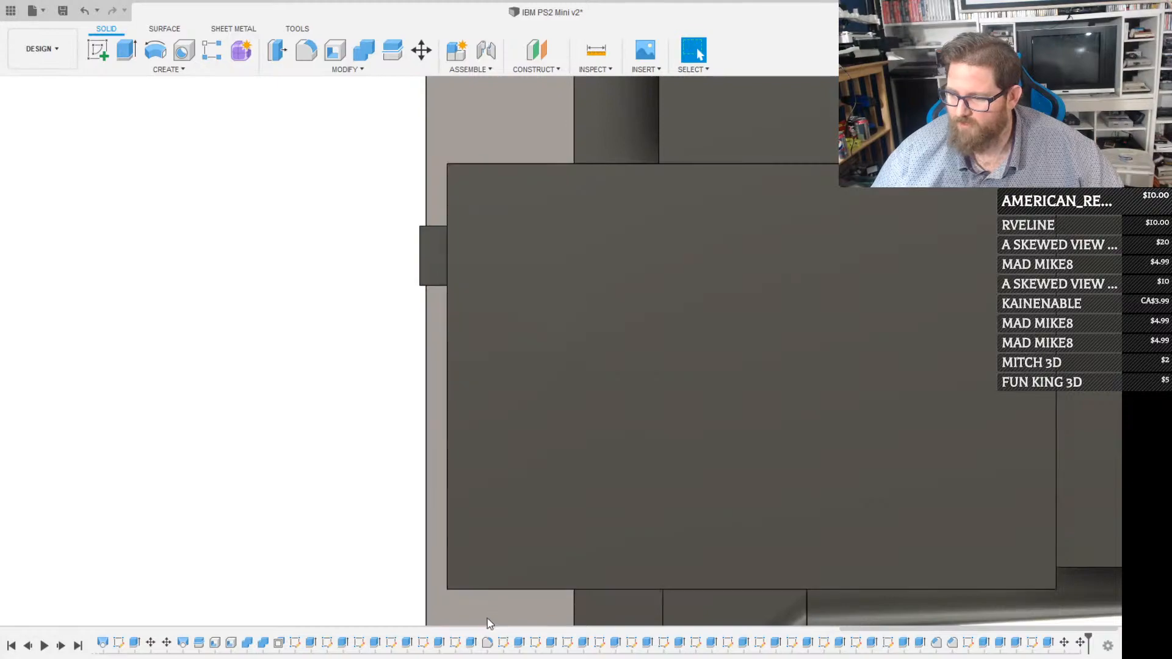
shift+middle_drag(467, 421, 398, 360)
click(397, 360)
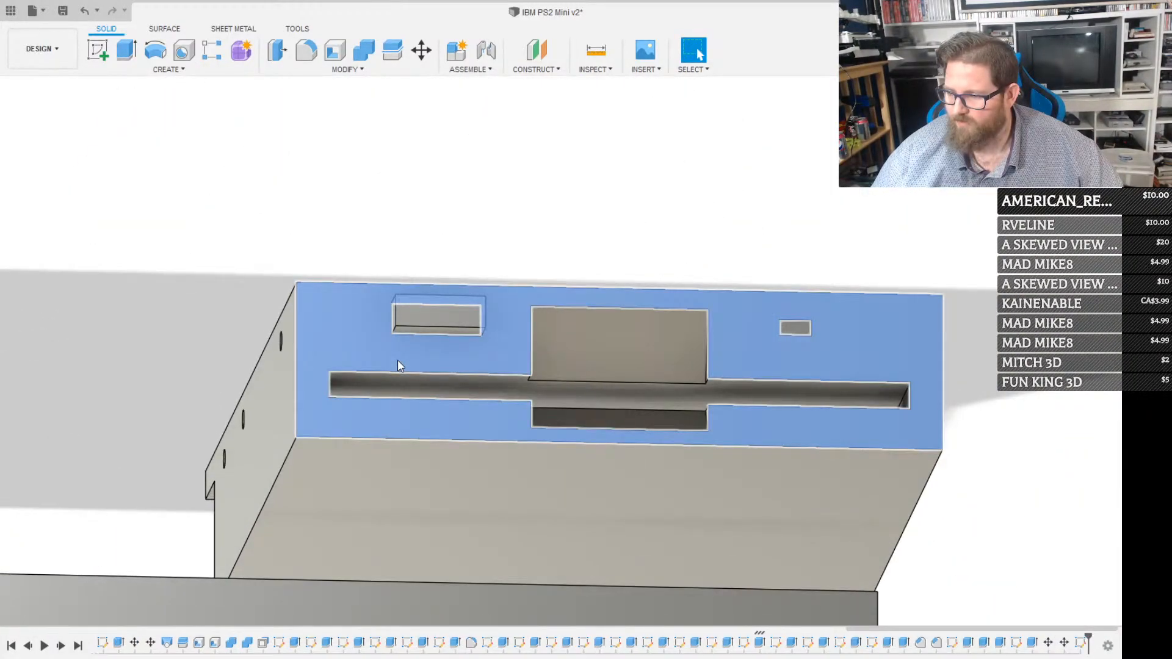
key(r)
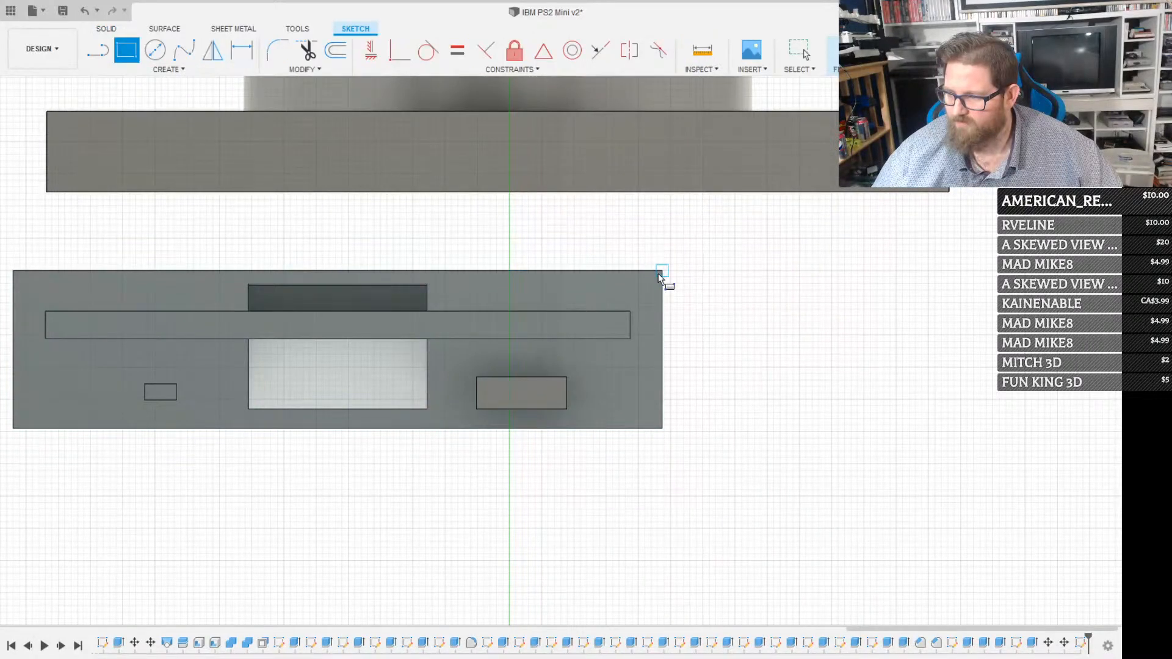
click(659, 275)
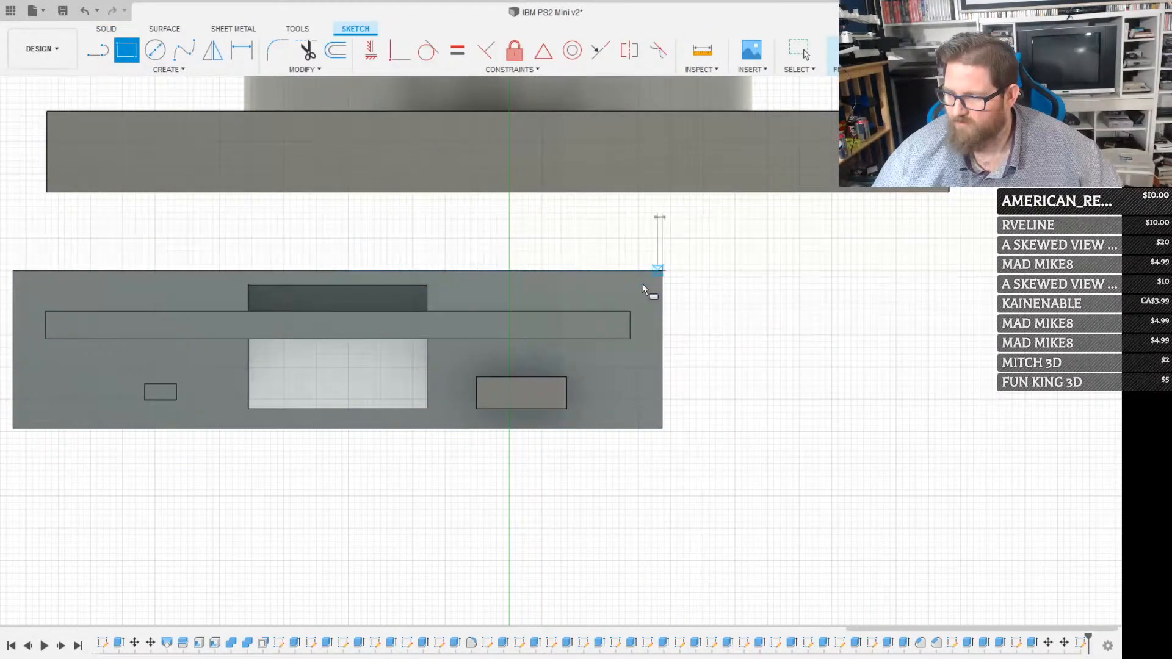
click(14, 429)
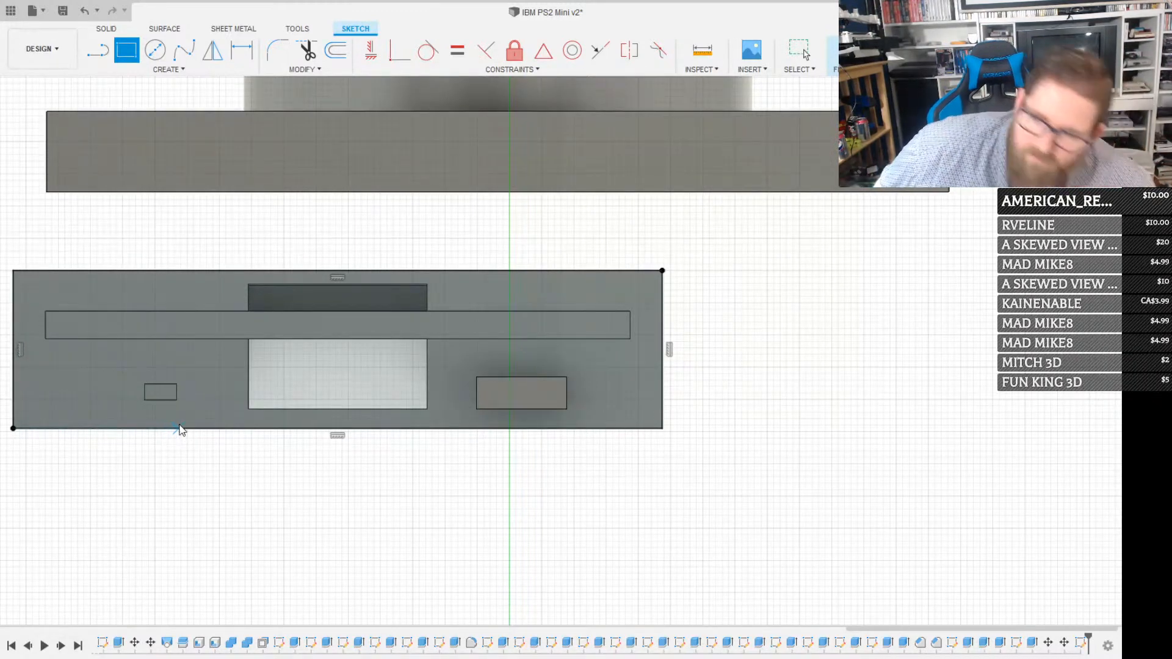
key(Escape)
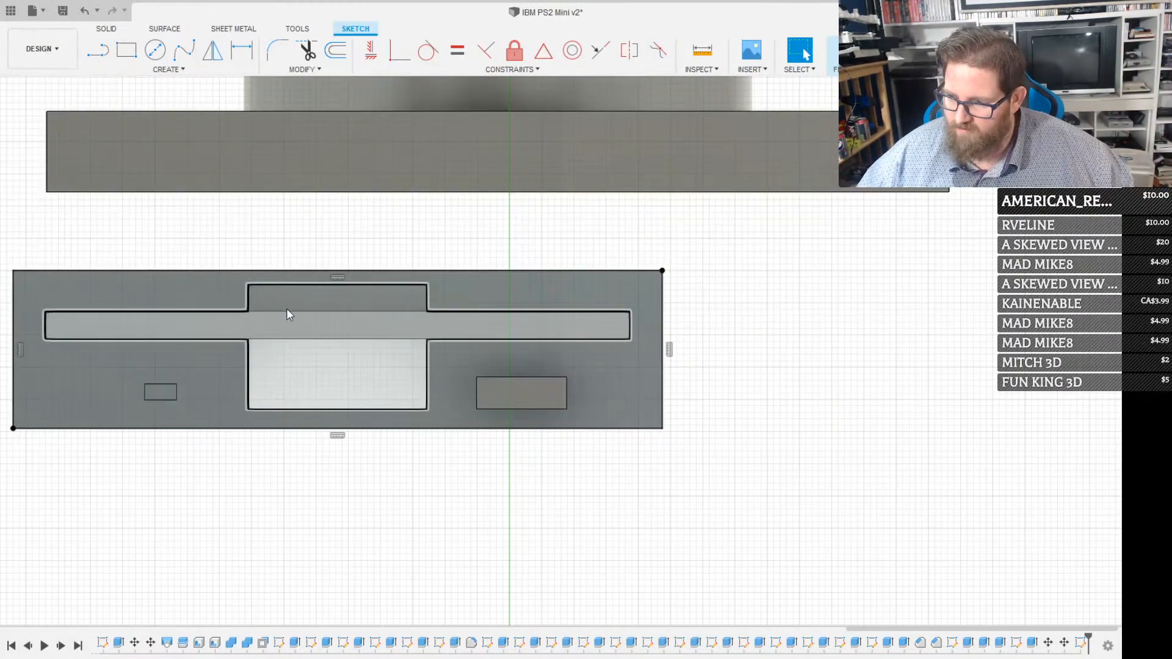
click(287, 310)
key(e)
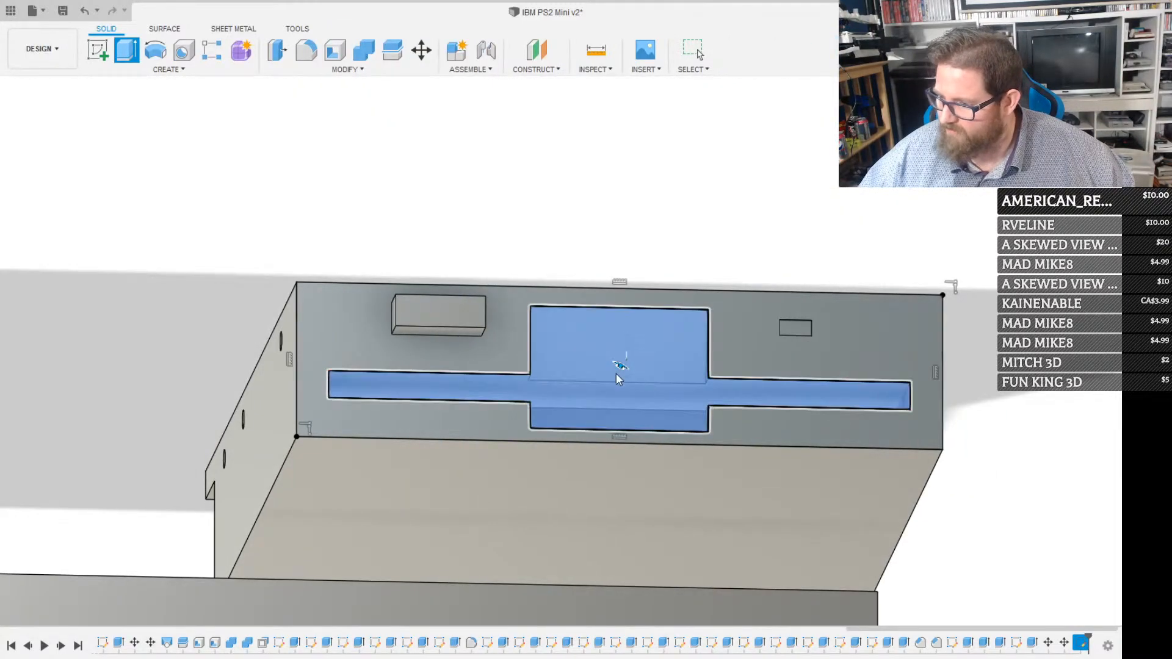
drag(620, 365, 711, 177)
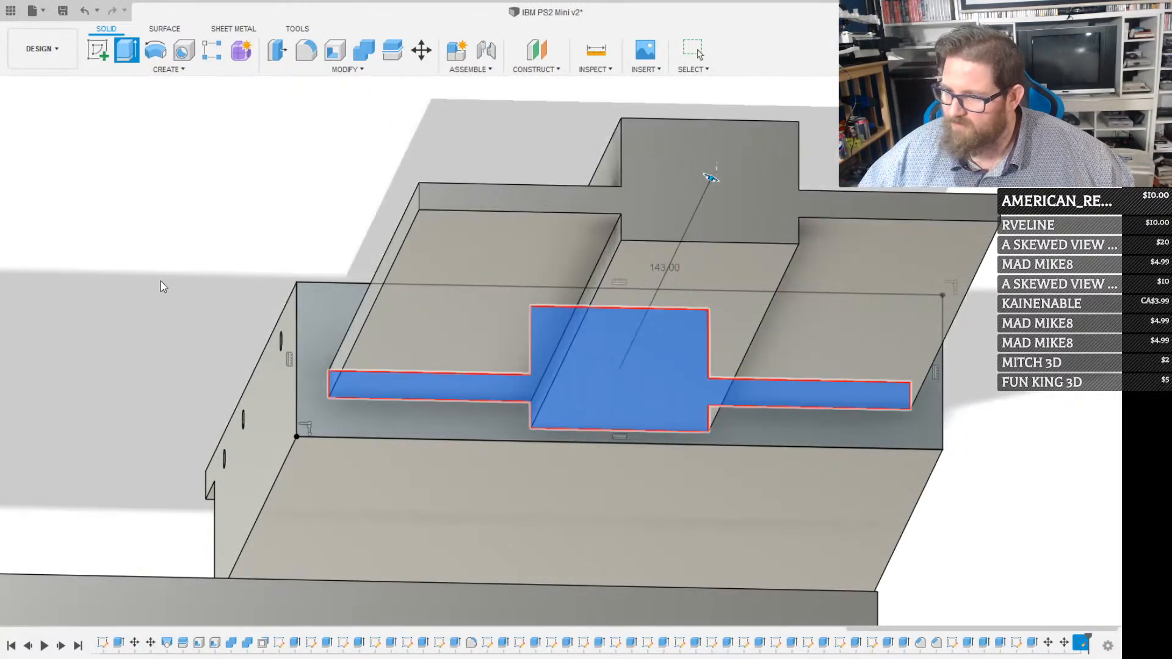
click(58, 267)
scroll(320, 287, down, 2)
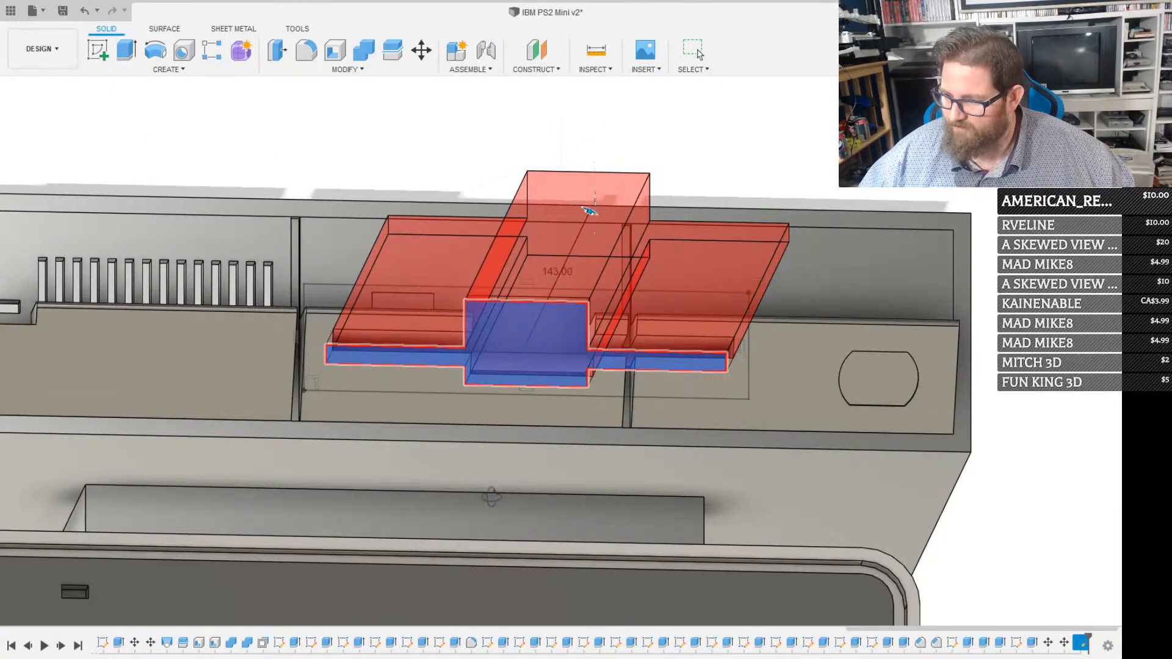
shift+middle_drag(492, 496, 360, 511)
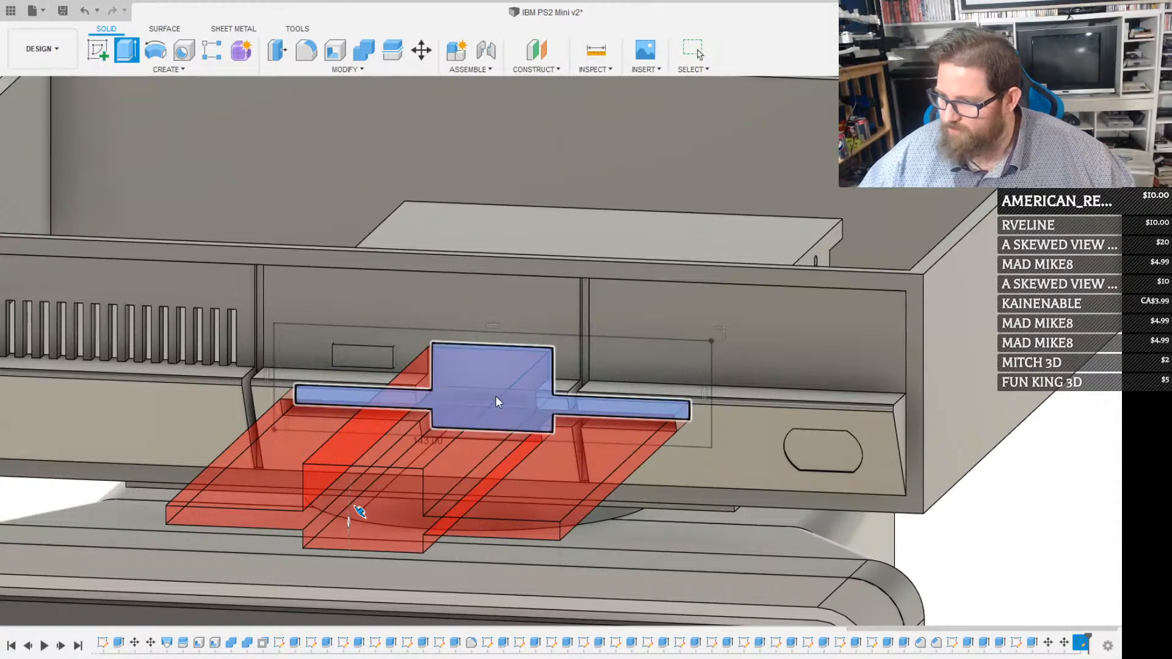
key(Escape)
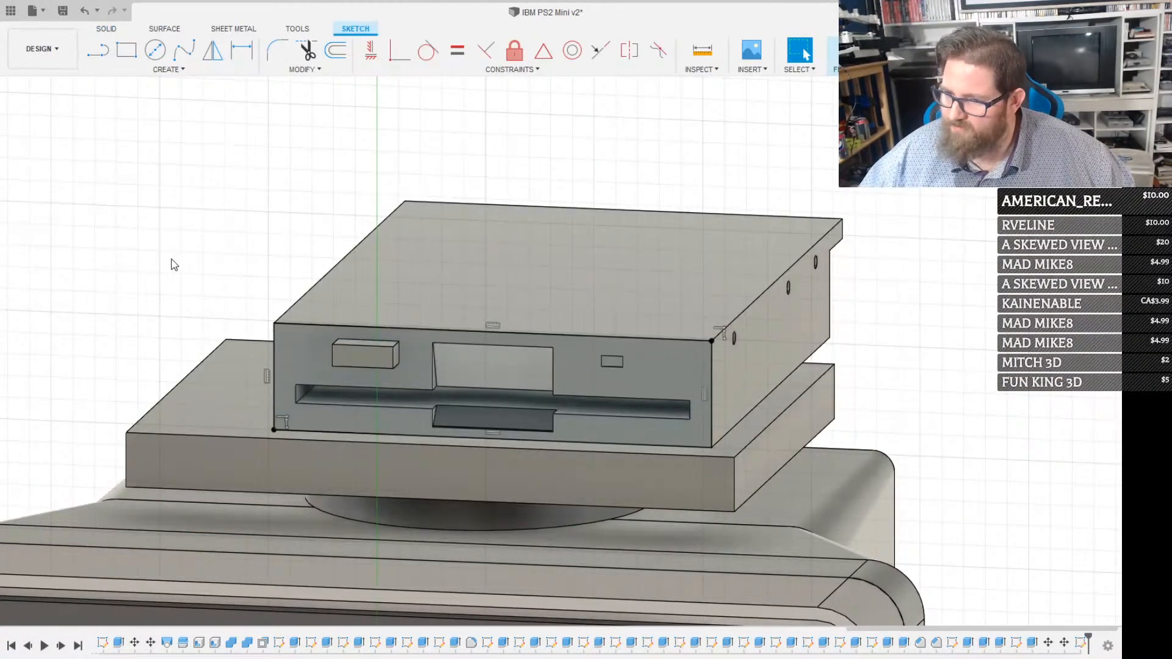
Finish the sketch with the case shown and extend the middle front panel's side face 4 mm to meet the neighbouring button panel
click(67, 264)
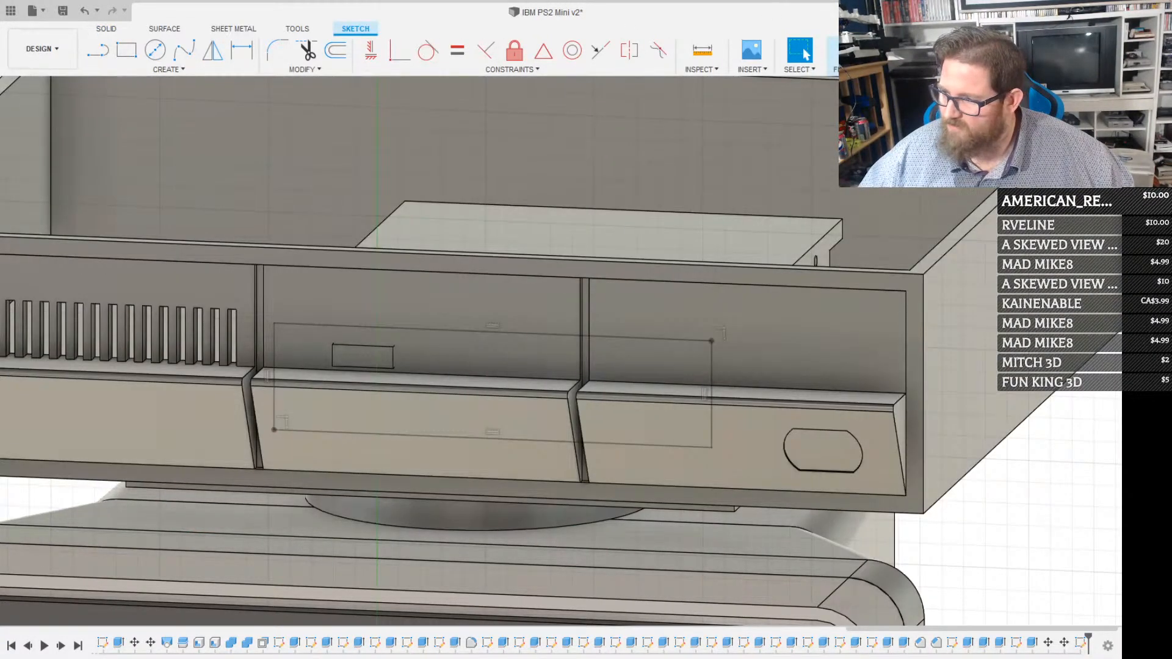
click(861, 51)
scroll(591, 422, up, 8)
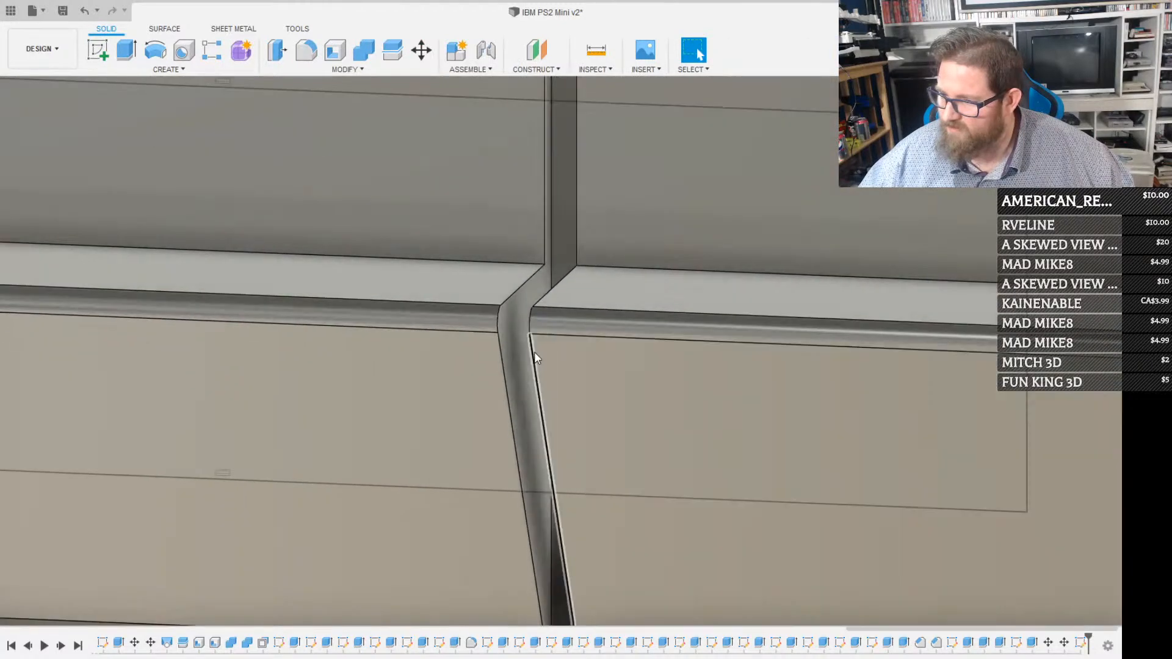
click(521, 353)
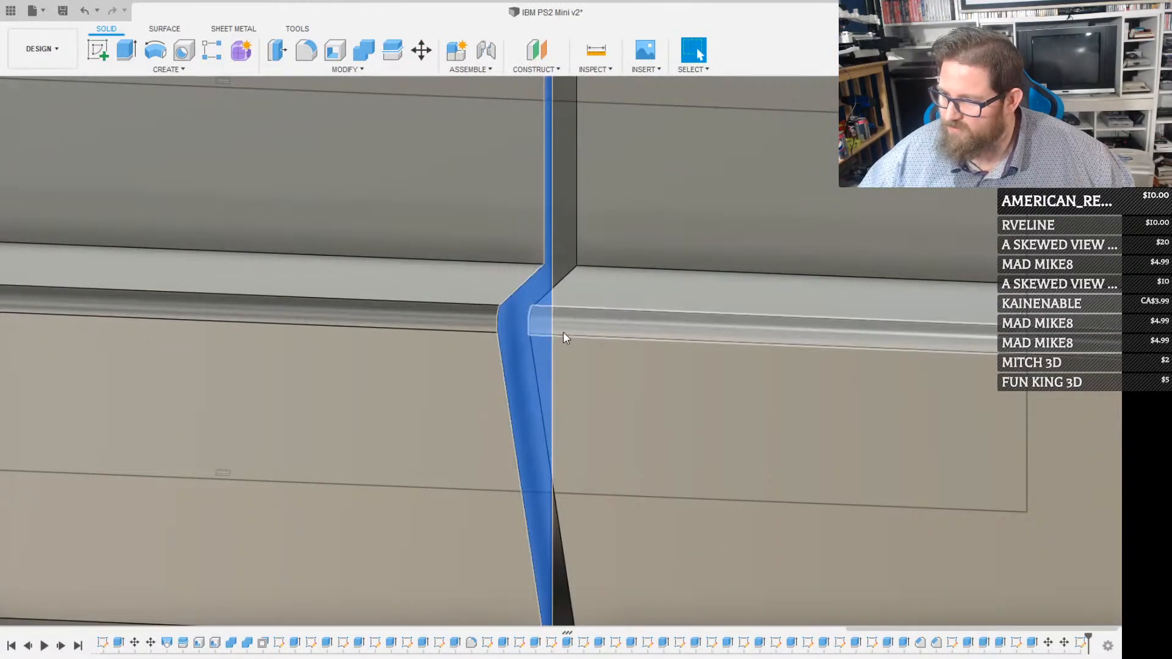
key(q)
drag(538, 354, 605, 363)
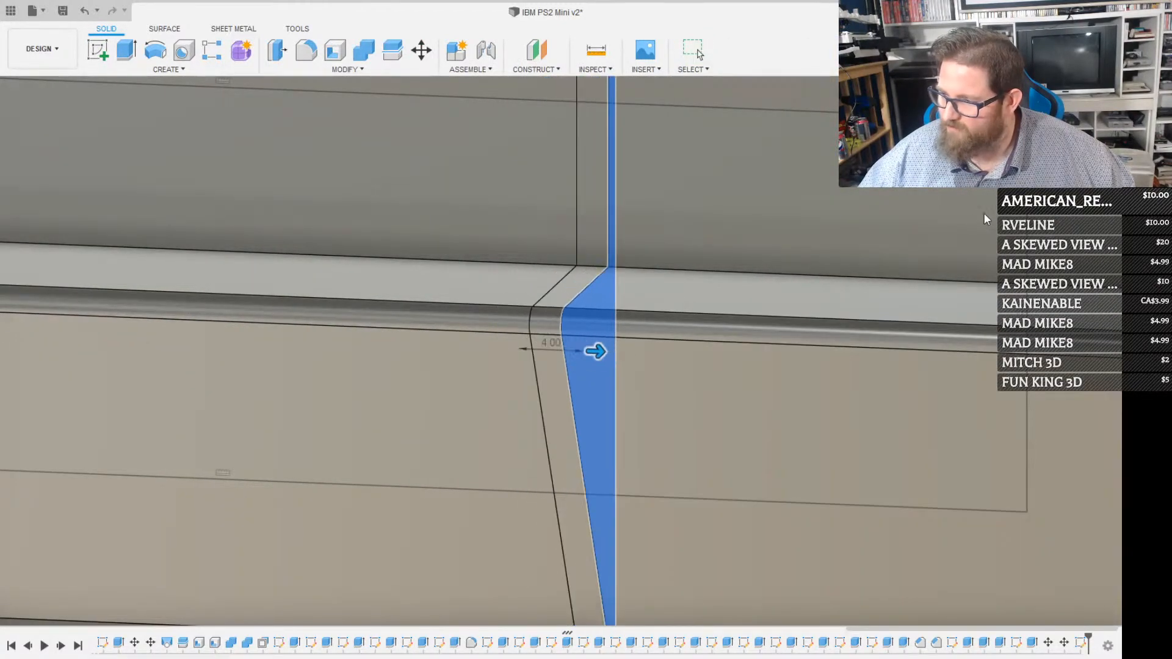
key(Return)
scroll(641, 350, down, 10)
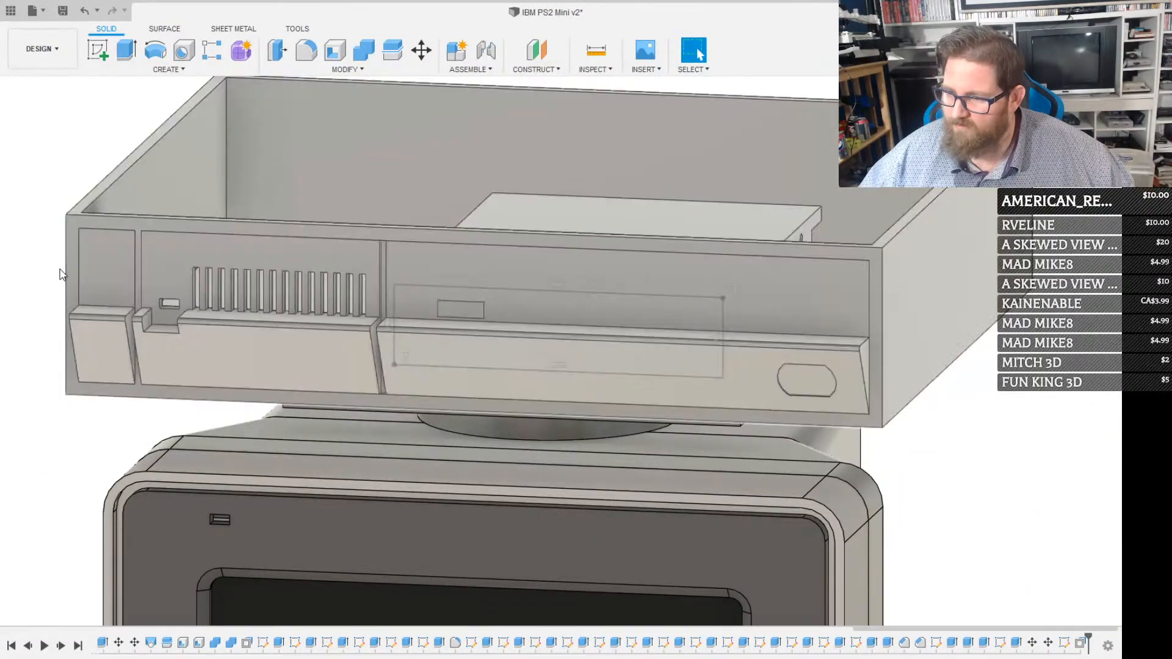
Hide the case, extrude the drive's disk slot profile about 205 mm forward, and show the case again to cut the slot through its front
click(60, 270)
scroll(567, 269, up, 3)
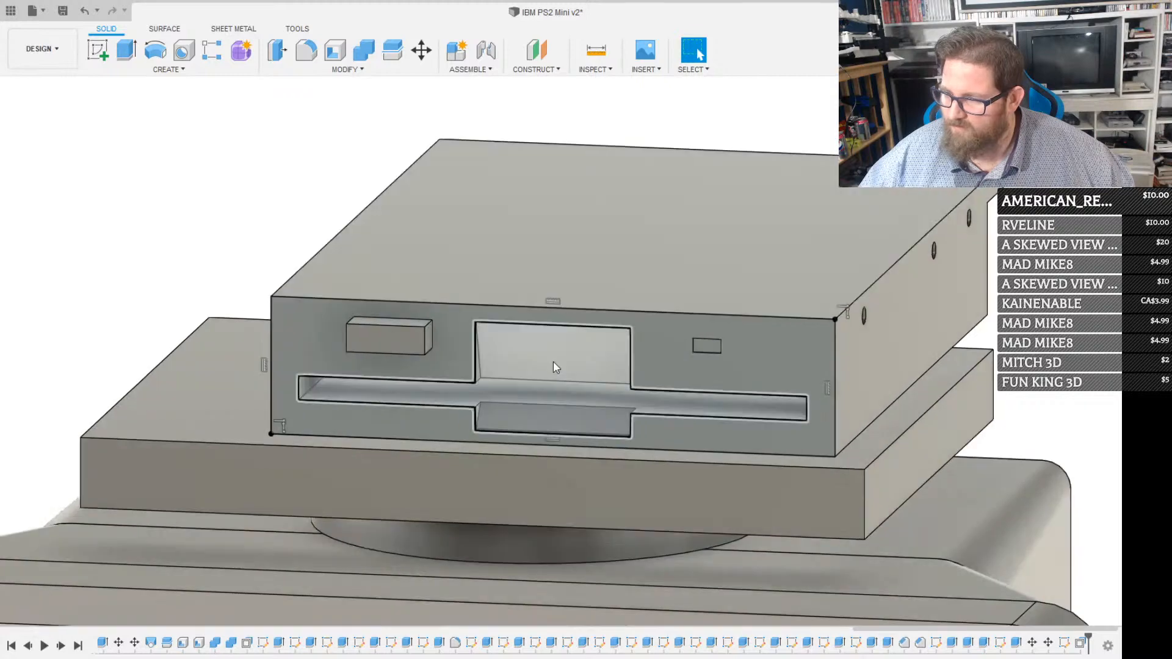
click(536, 374)
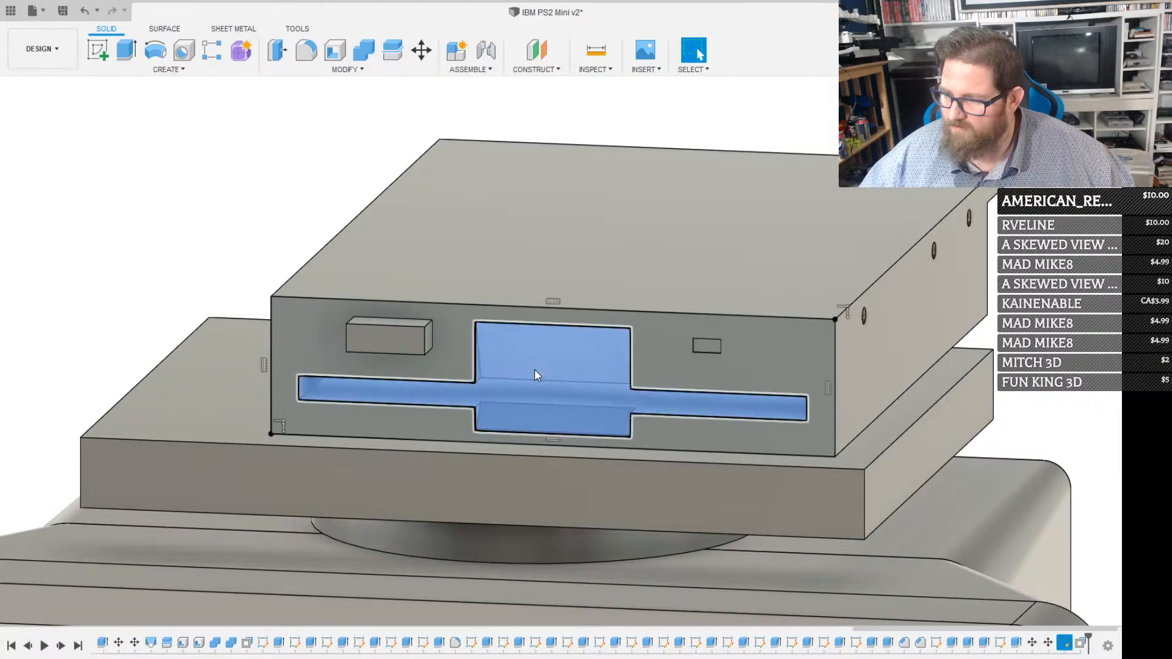
key(e)
scroll(577, 370, down, 2)
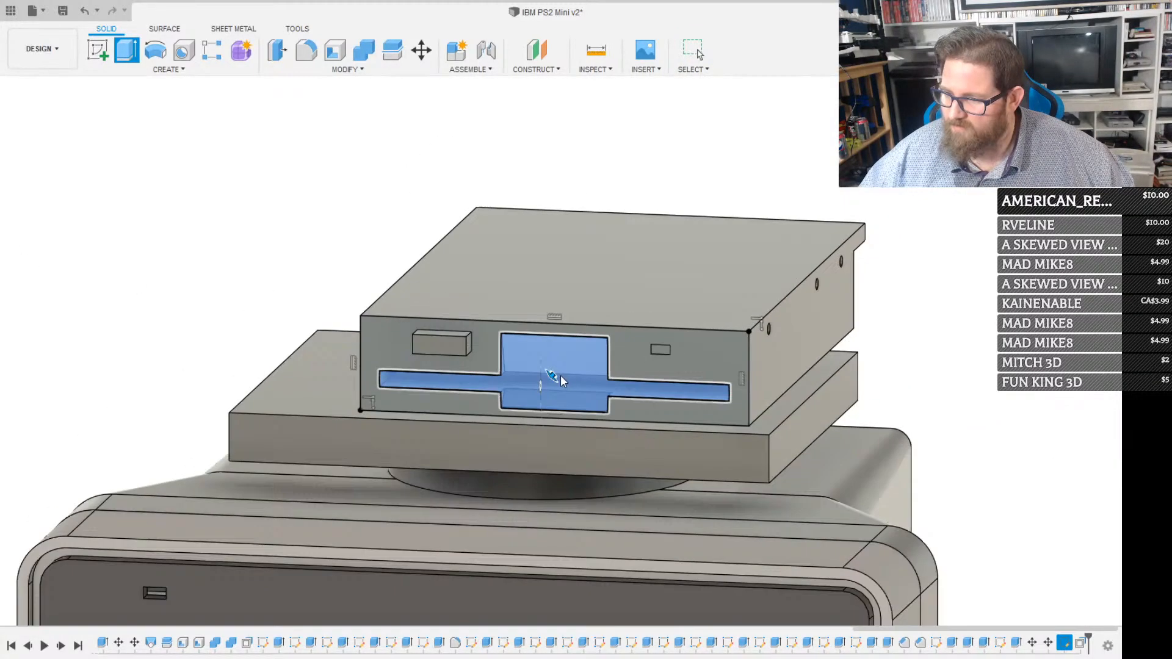
drag(561, 375, 366, 505)
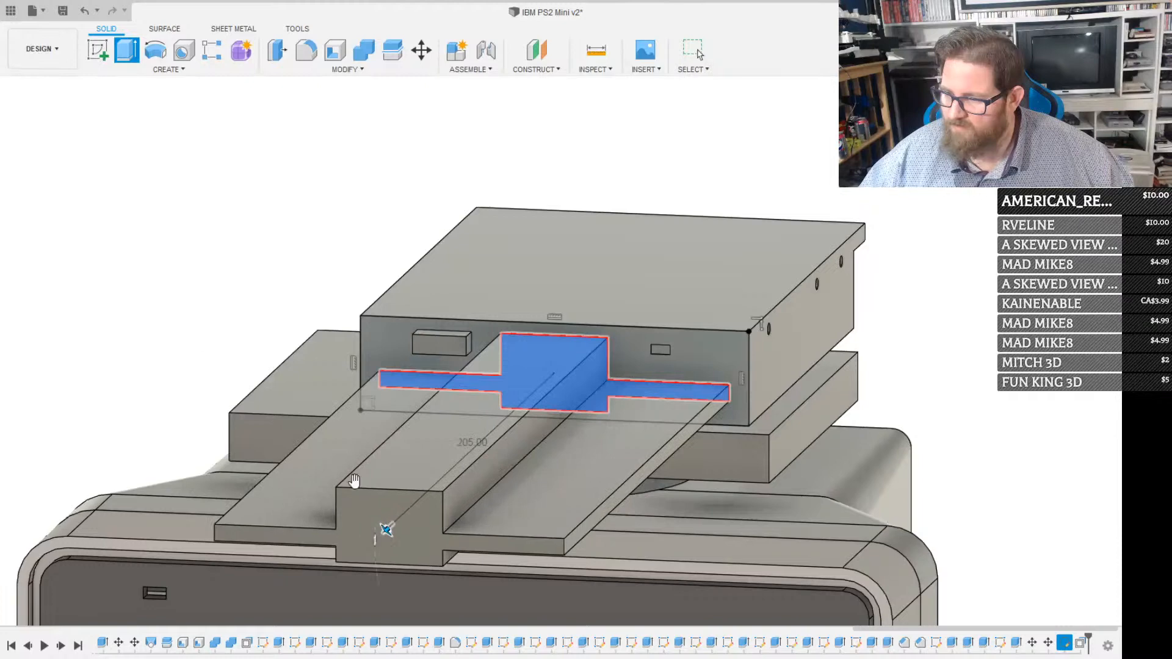
click(59, 271)
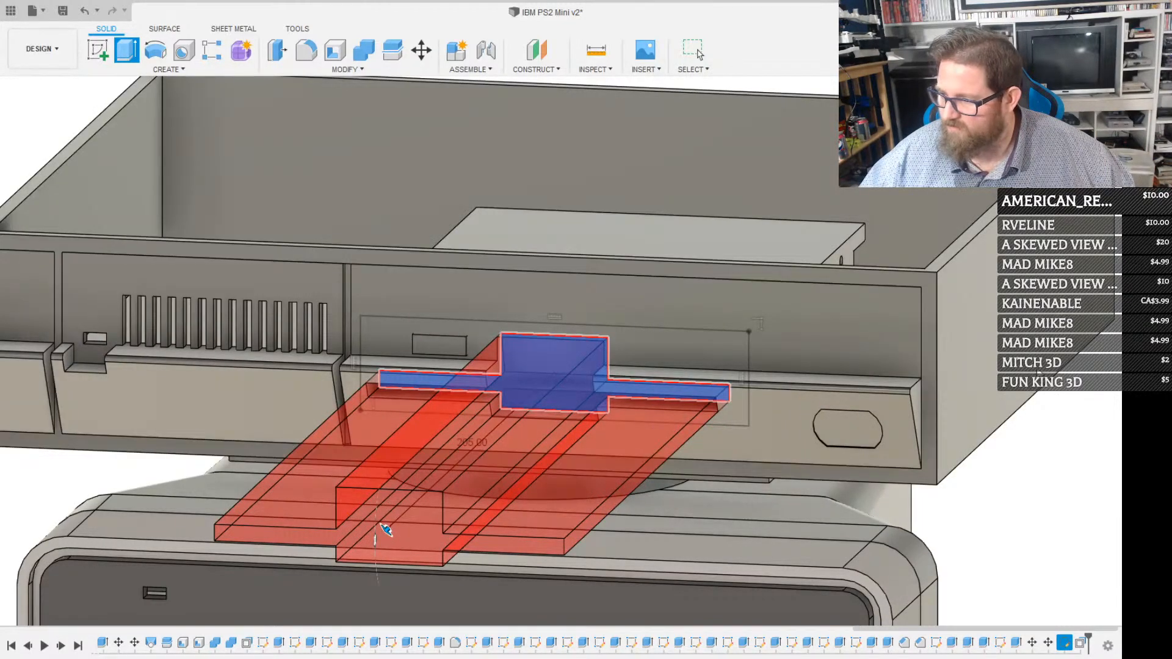
click(1029, 368)
click(696, 51)
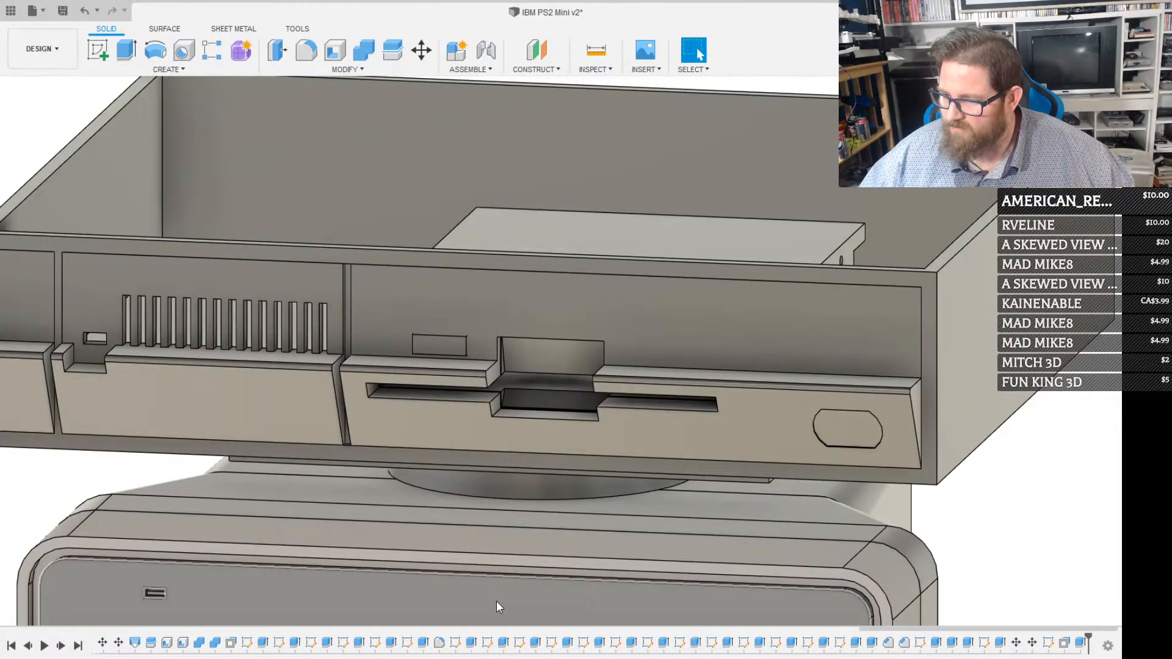
Examine the disk slot cut in the case front from straight on and at an angle
shift+middle_drag(485, 610, 525, 461)
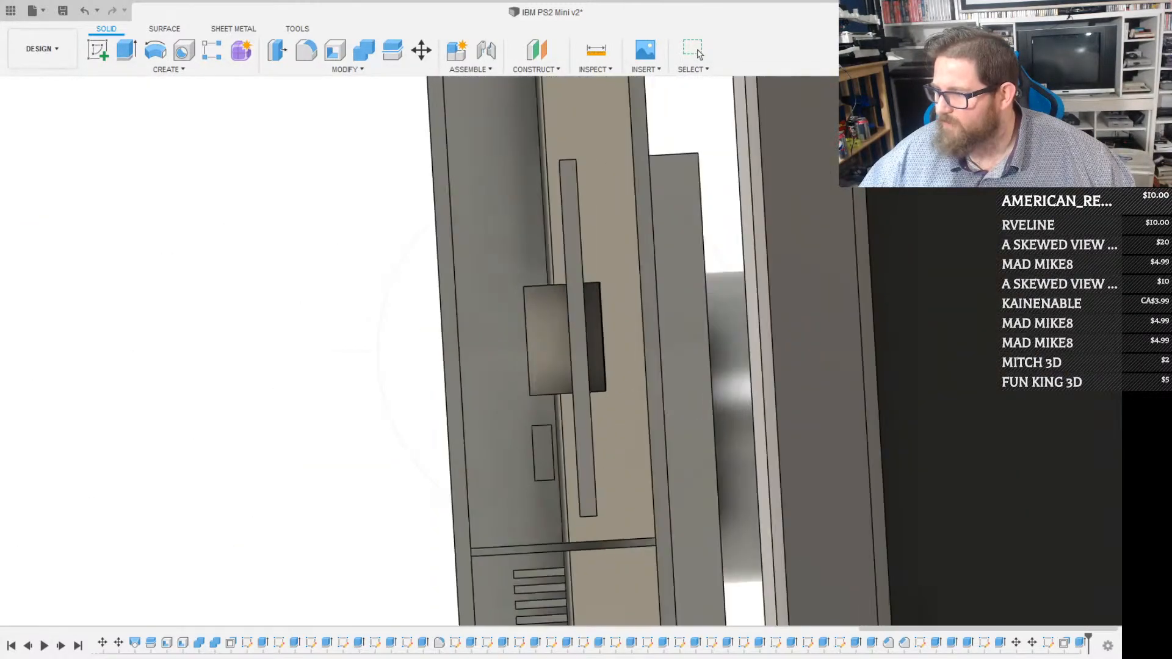
scroll(579, 254, down, 2)
scroll(579, 275, up, 5)
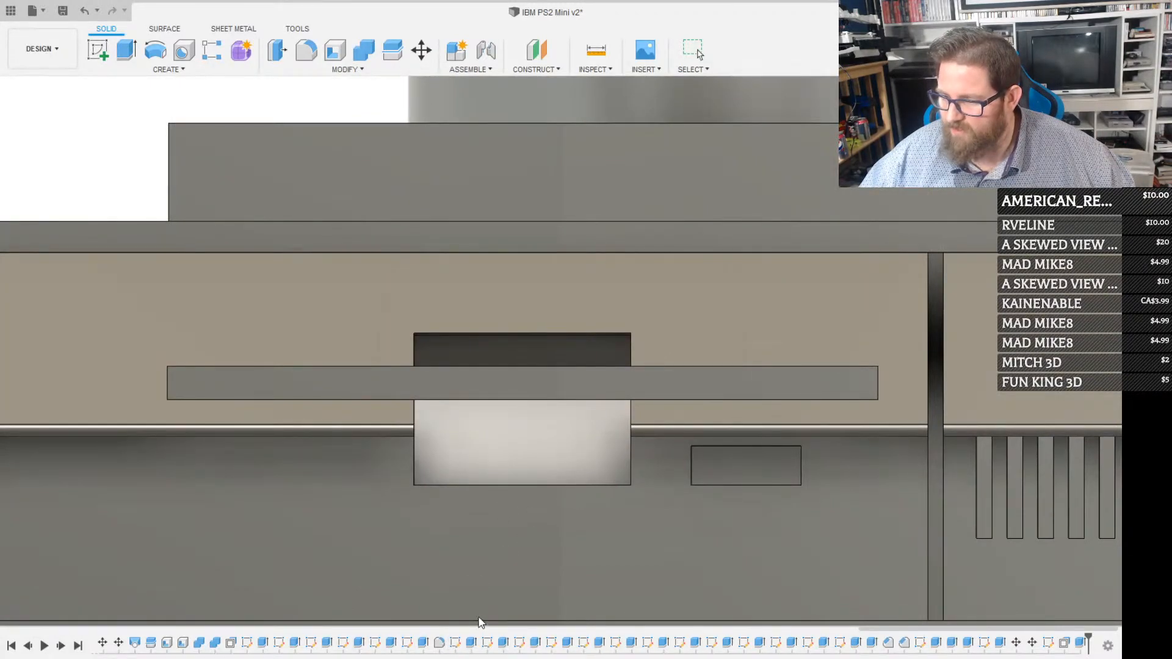
shift+middle_drag(481, 622, 518, 445)
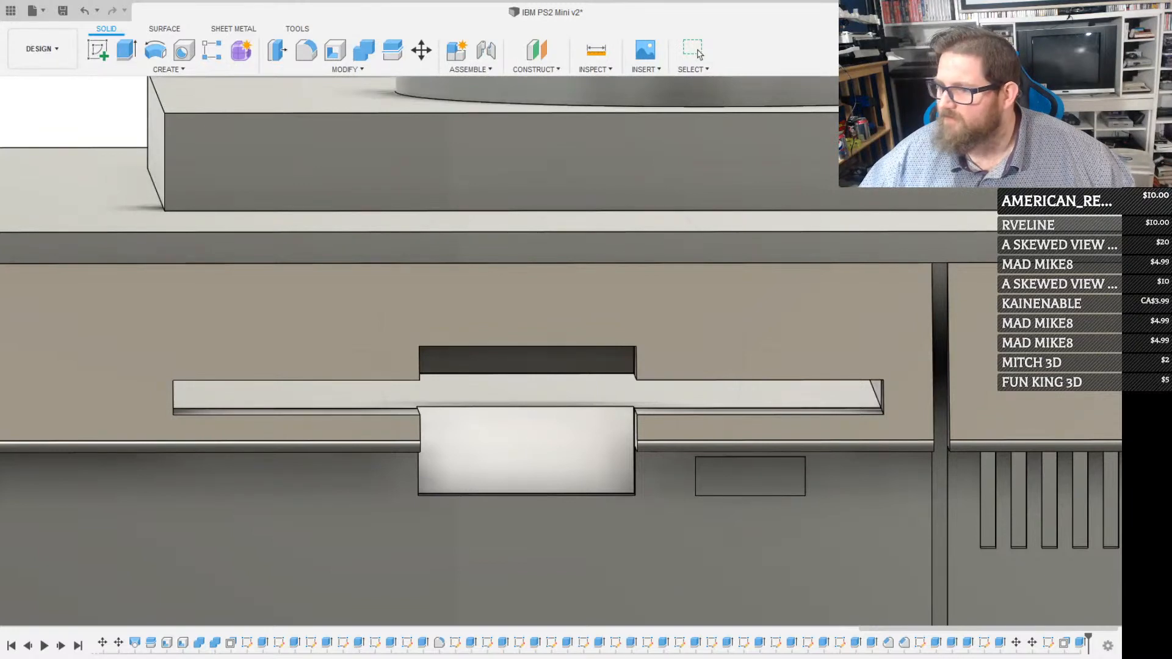
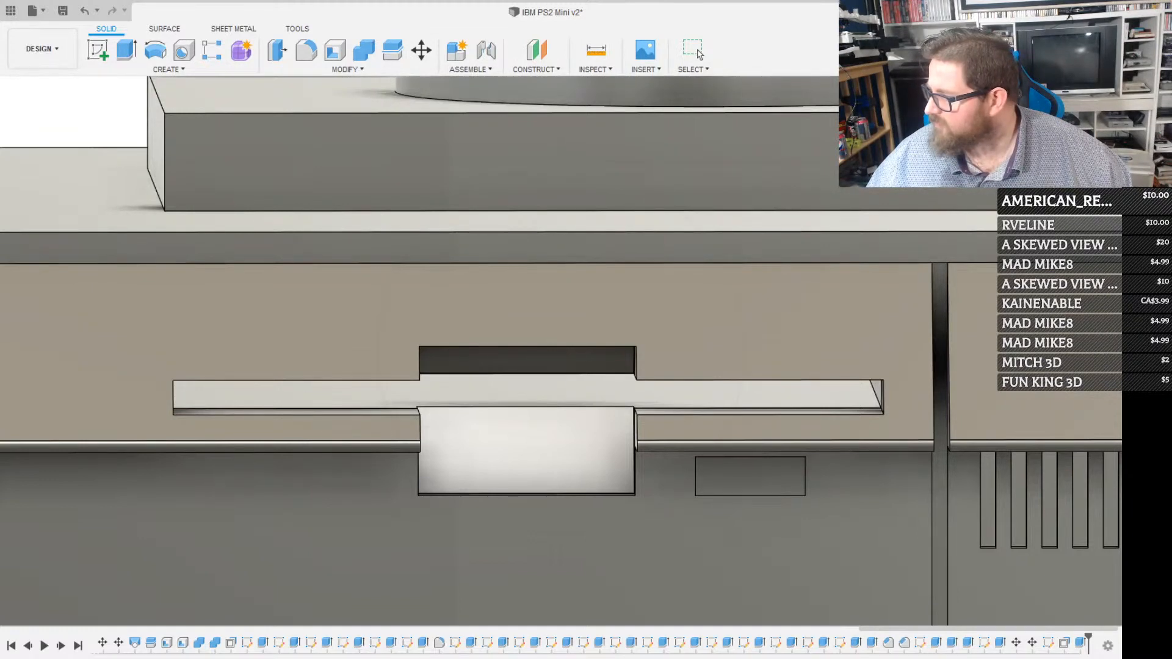
Examine the disk slot opening in the case front from farther away and from above and below
scroll(801, 434, down, 5)
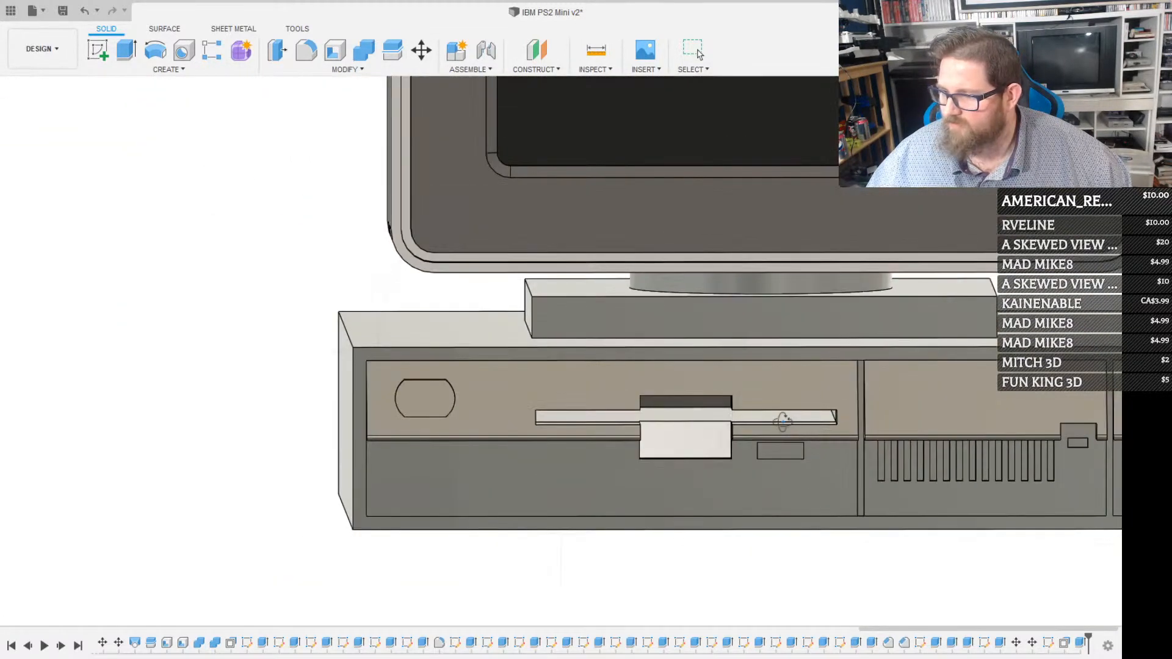
scroll(670, 431, up, 2)
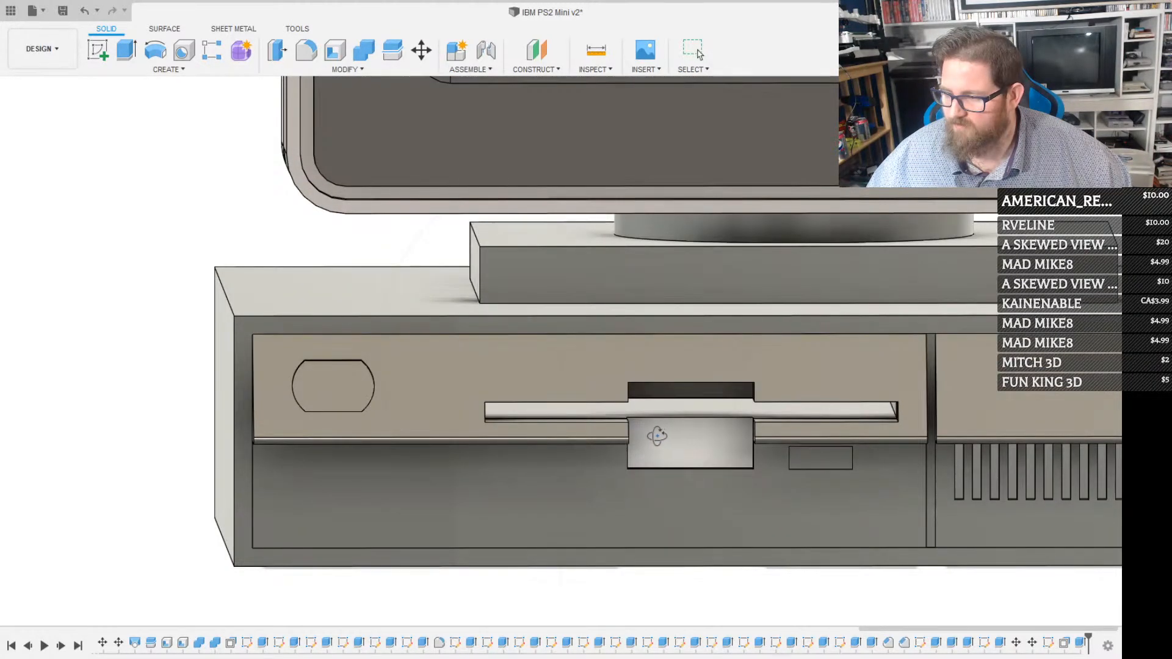
mouse_move(499, 471)
shift+middle_down()
mouse_move(466, 450)
mouse_move(435, 469)
mouse_move(431, 455)
mouse_move(436, 446)
mouse_move(485, 483)
mouse_move(498, 472)
shift+middle_up()
shift+middle_drag(574, 472, 583, 467)
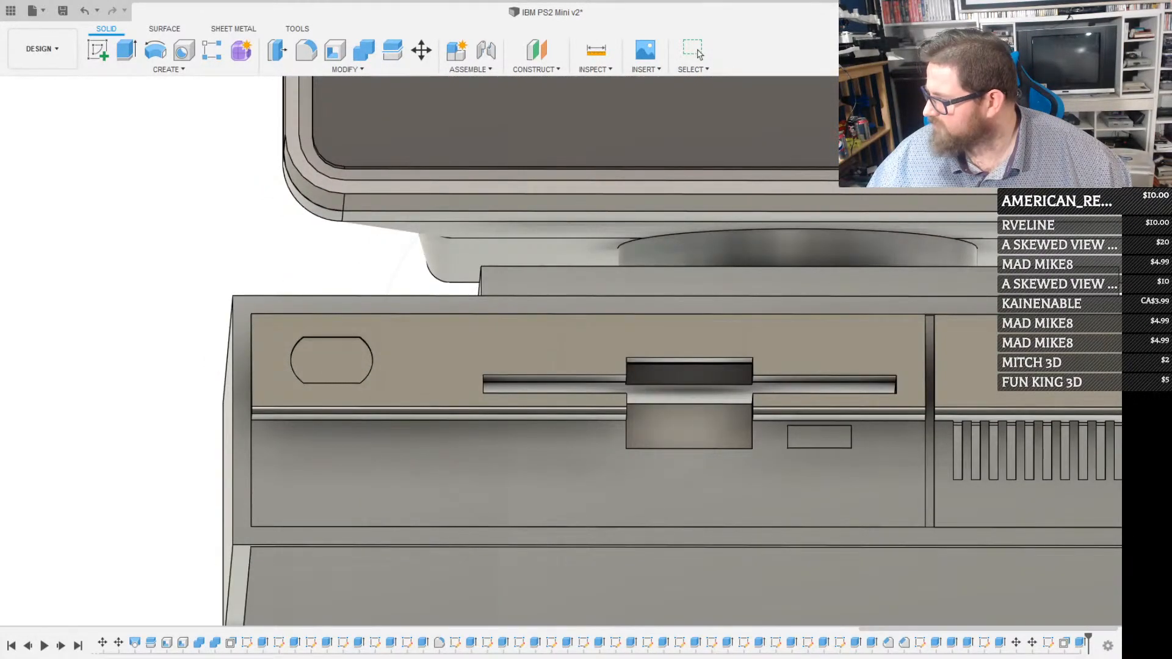
shift+middle_drag(749, 458, 848, 277)
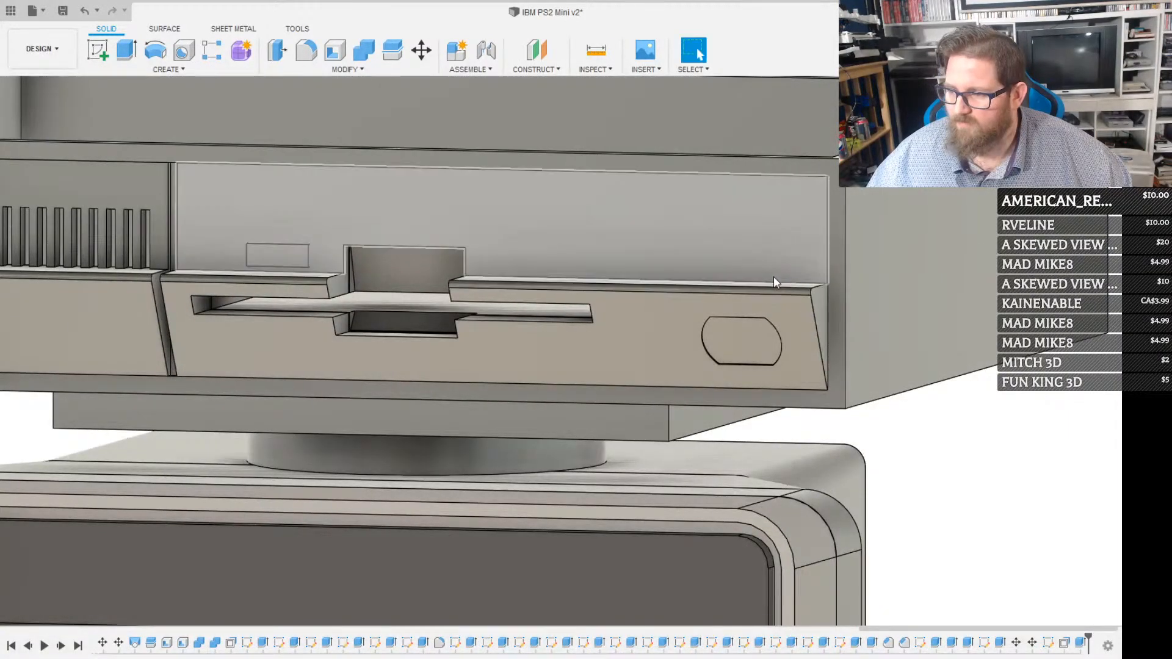
Undo the slot cut to inspect the clearance between the floppy drive's side and the case wall, and redo the cut
key(ctrl+z)
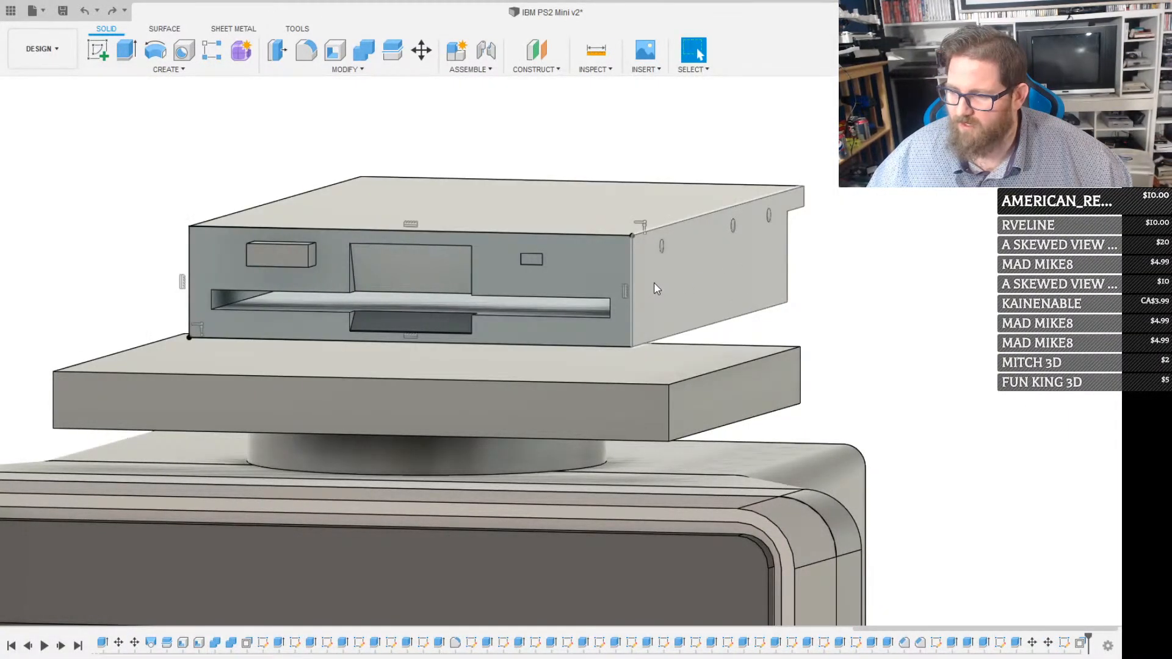
key(ctrl+y)
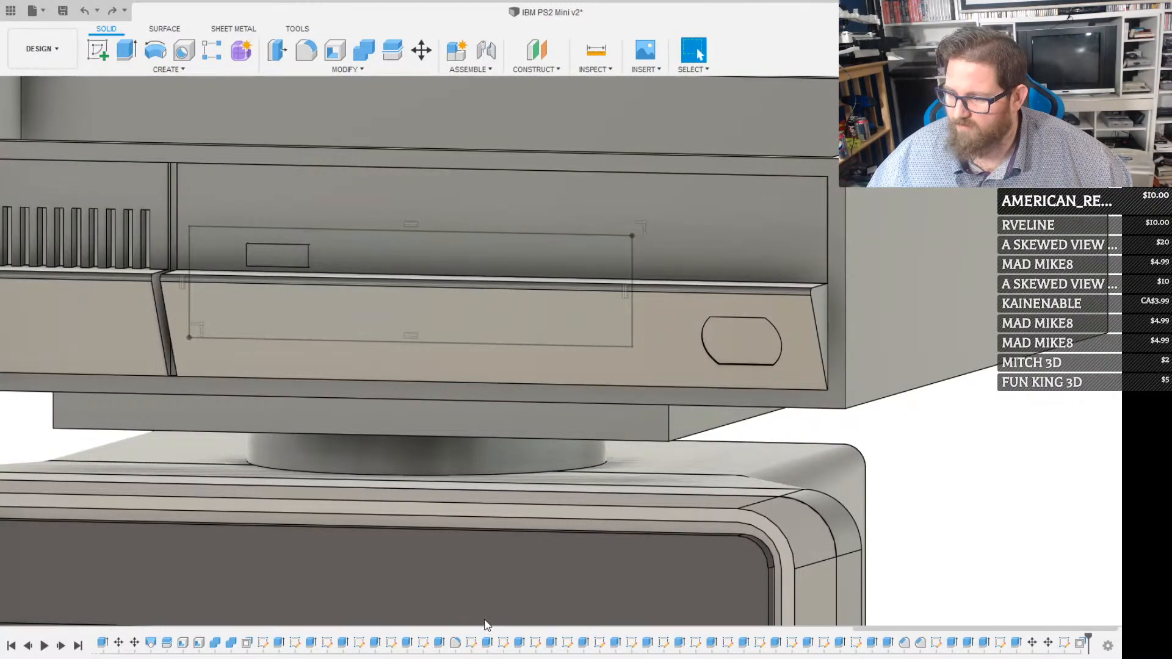
shift+middle_drag(571, 445, 597, 411)
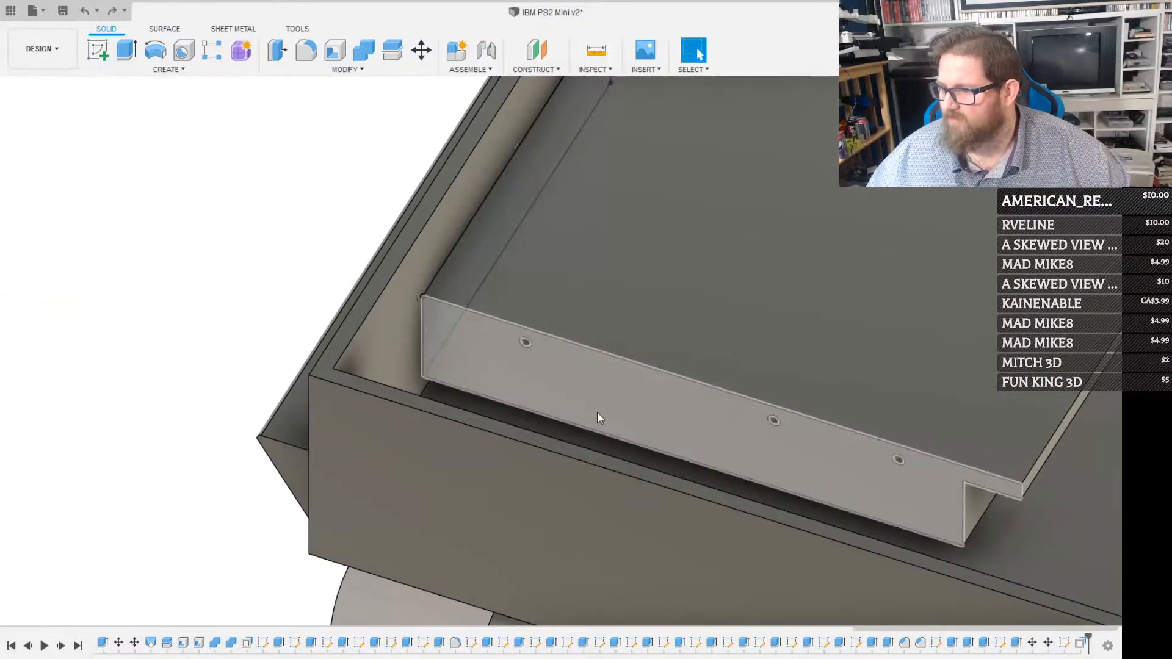
click(604, 408)
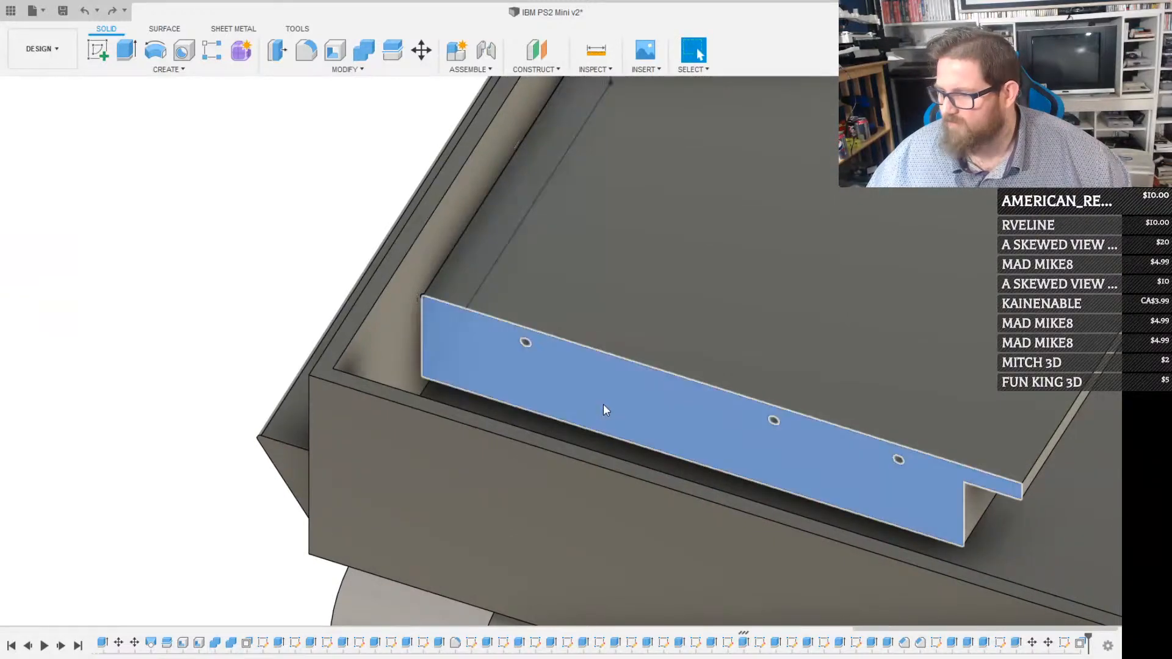
click(576, 420)
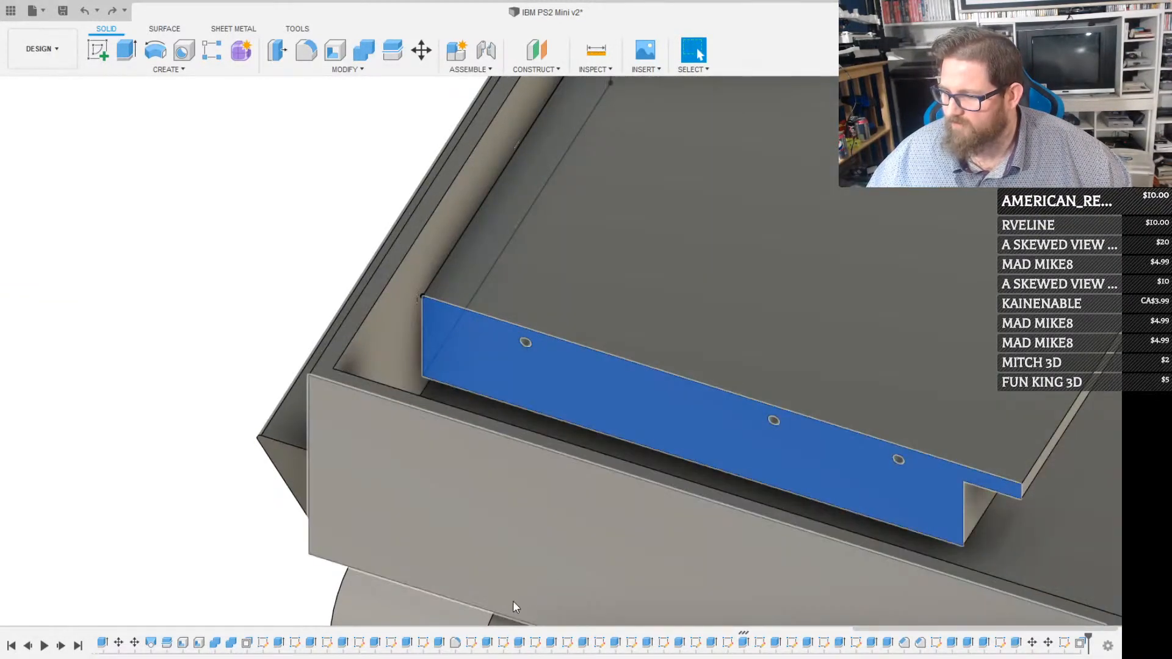
shift+middle_drag(482, 623, 598, 394)
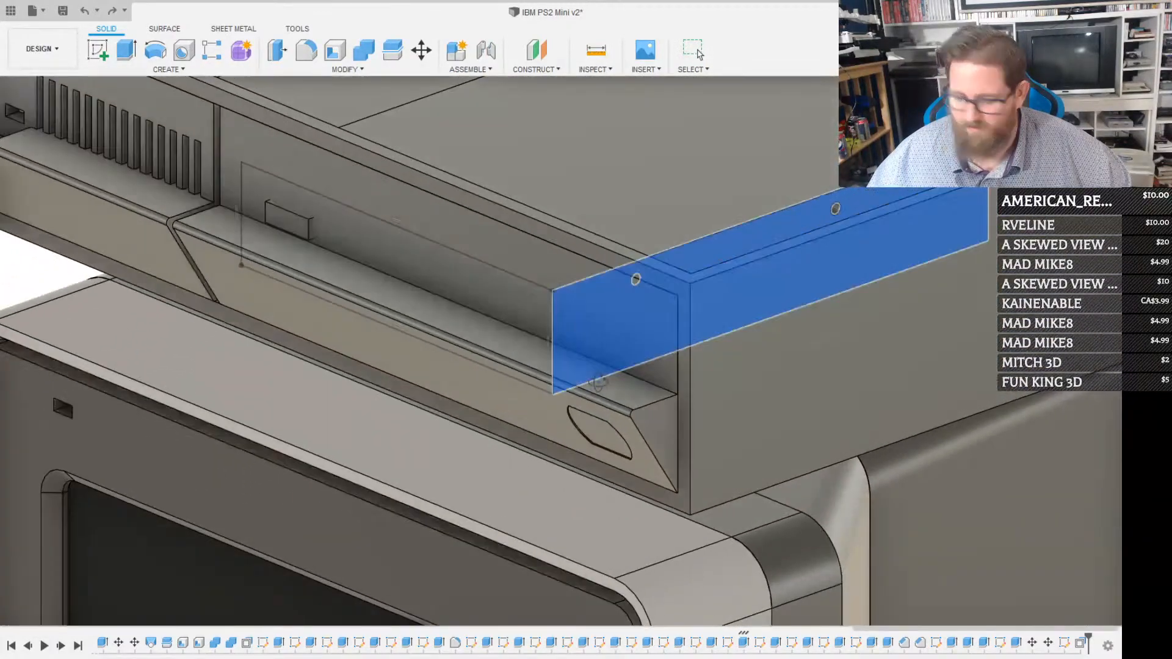
key(ctrl+y)
key(ctrl+y)
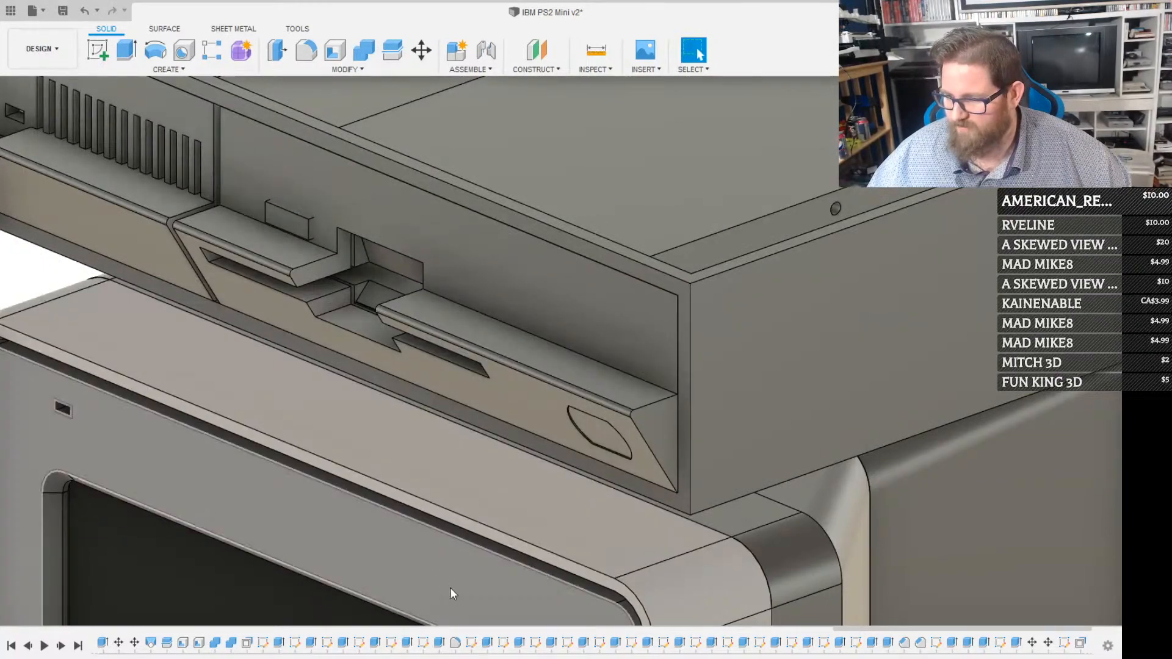
Start a sketch on the slanted front panel and draw a horizontal line outward from the disk slot's upper corner, dimensioned 6.30 at 180°
shift+middle_drag(476, 525, 506, 473)
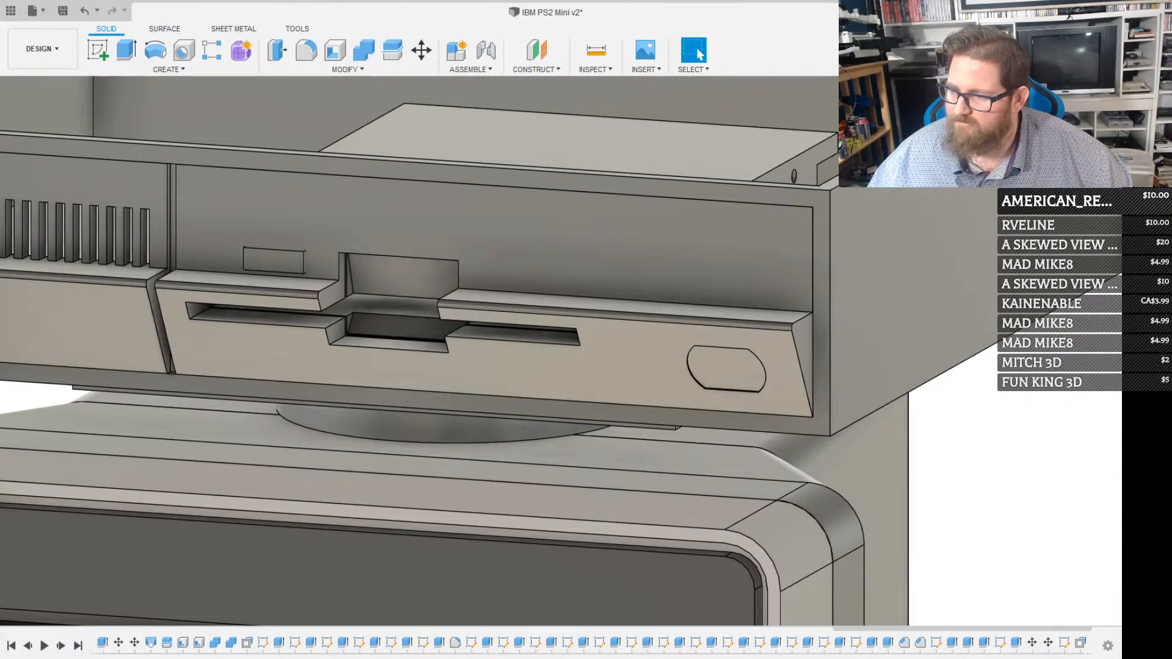
scroll(574, 305, up, 3)
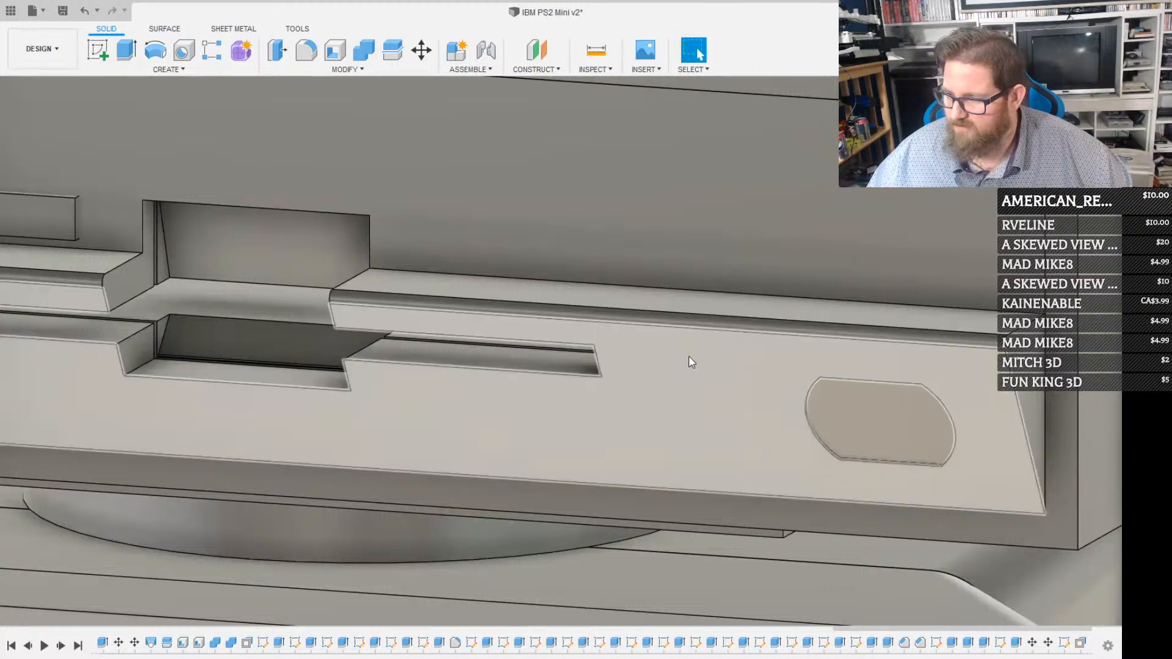
scroll(702, 308, down, 5)
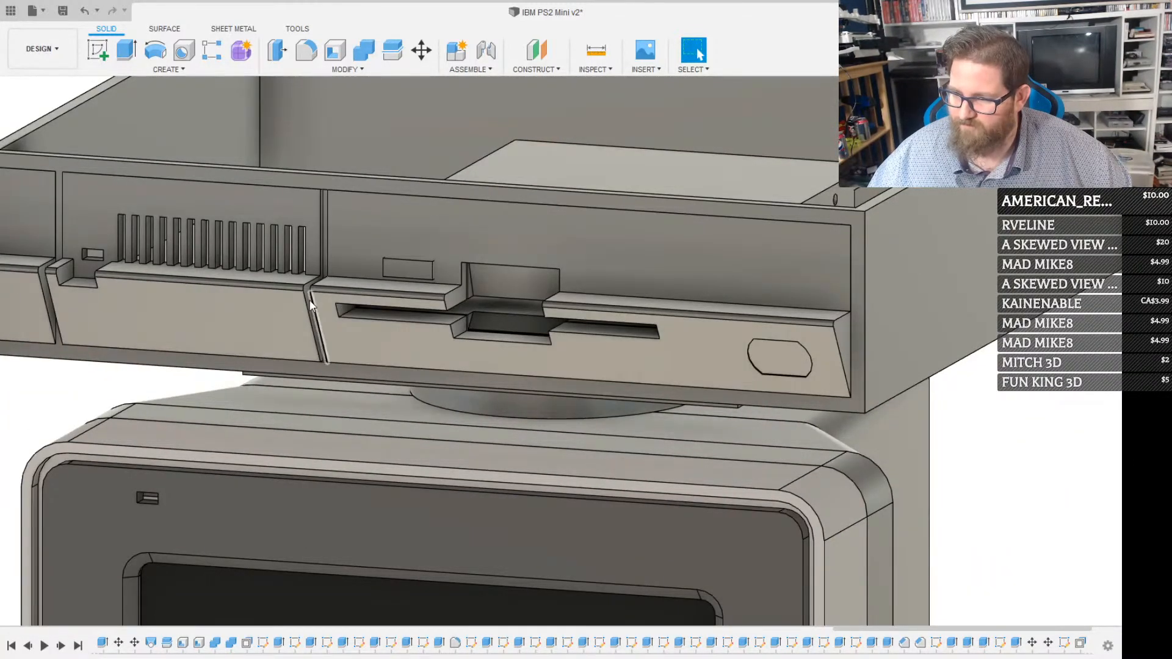
click(331, 321)
key(r)
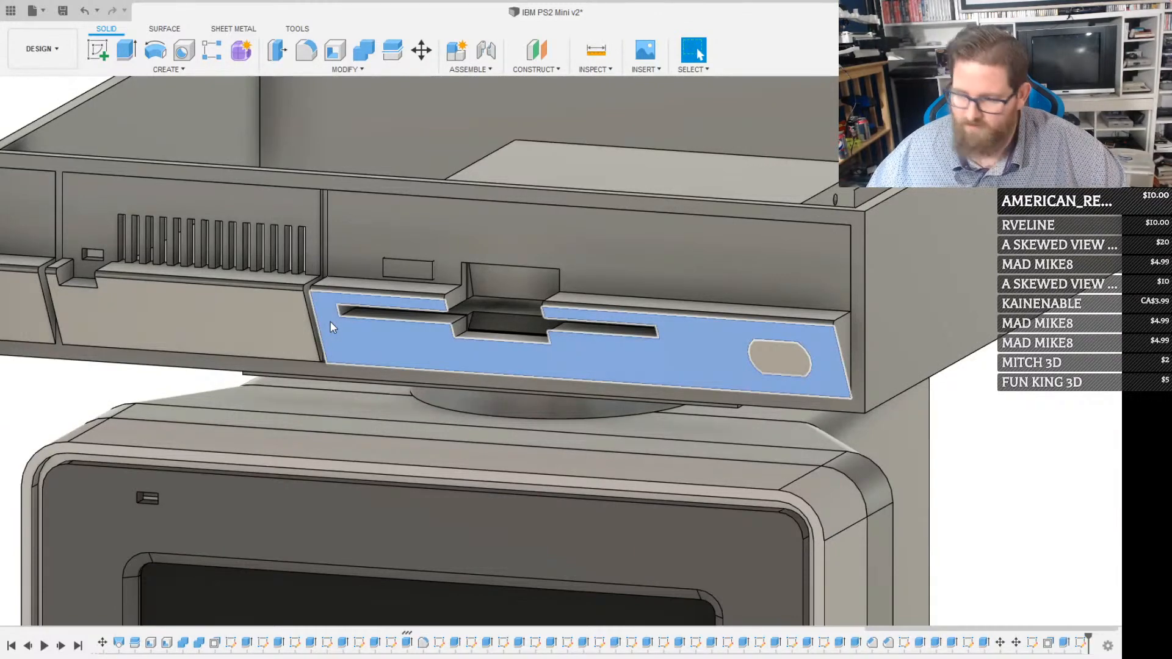
click(362, 312)
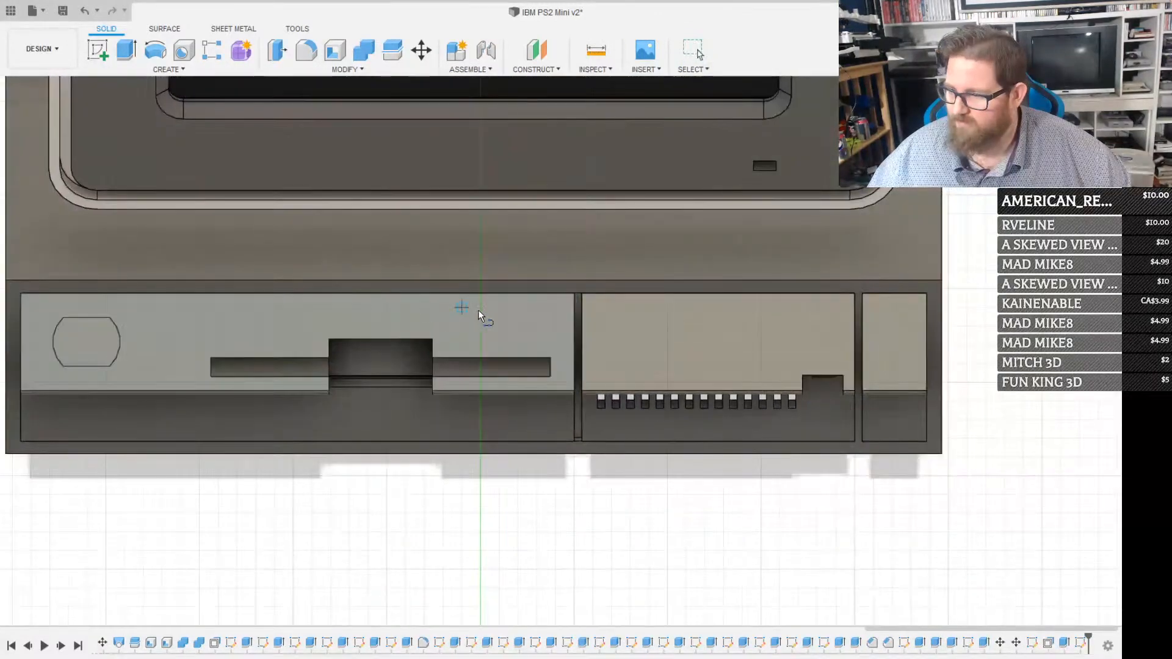
click(550, 365)
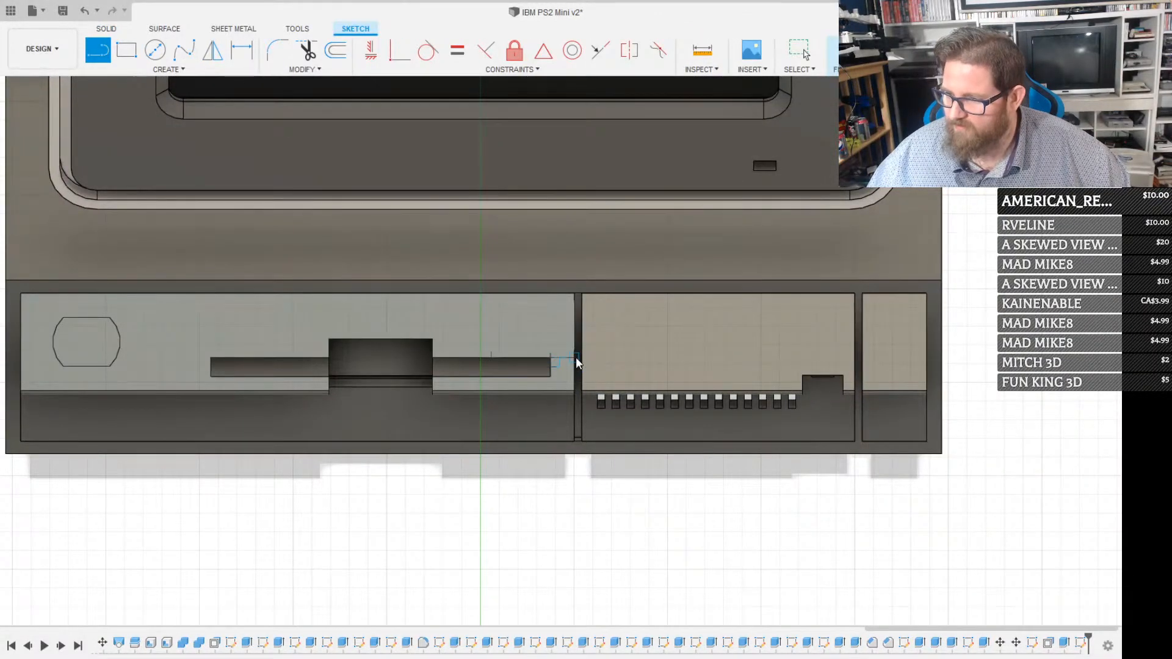
key(Escape)
key(l)
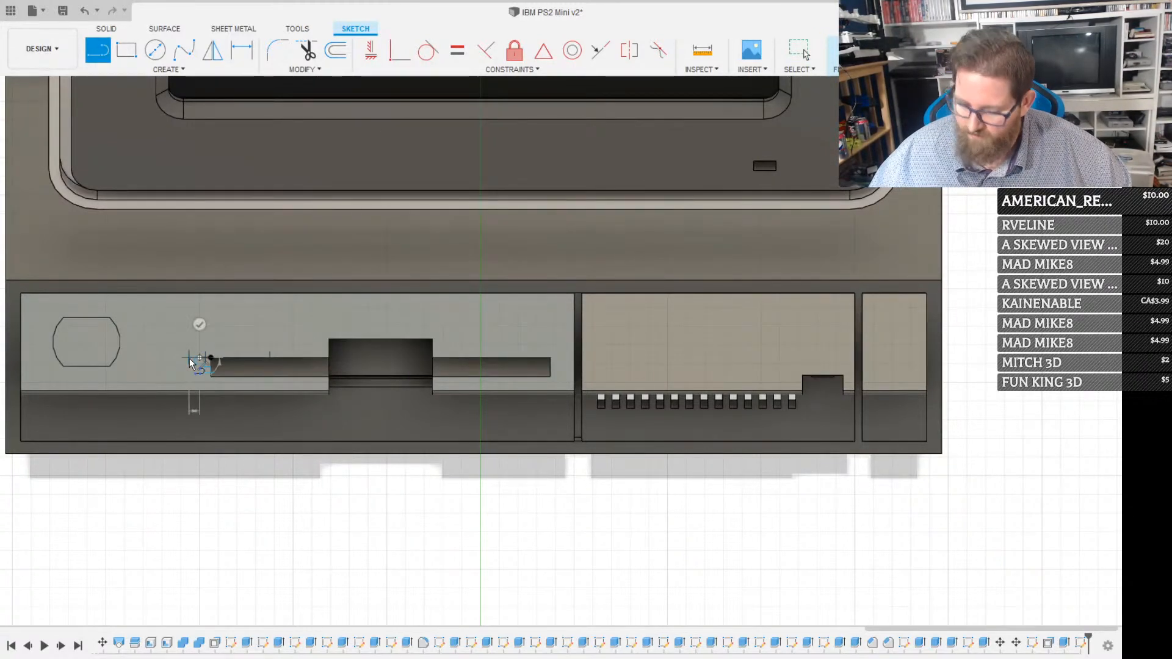
key(Return)
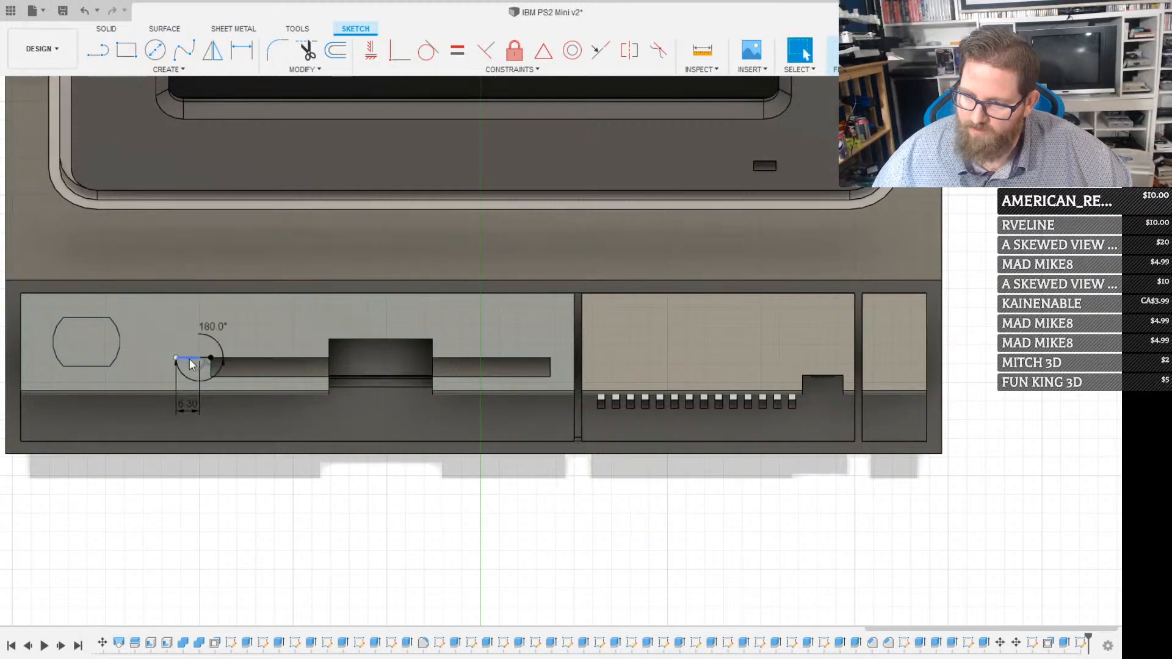
scroll(155, 320, up, 1)
click(483, 306)
key(Escape)
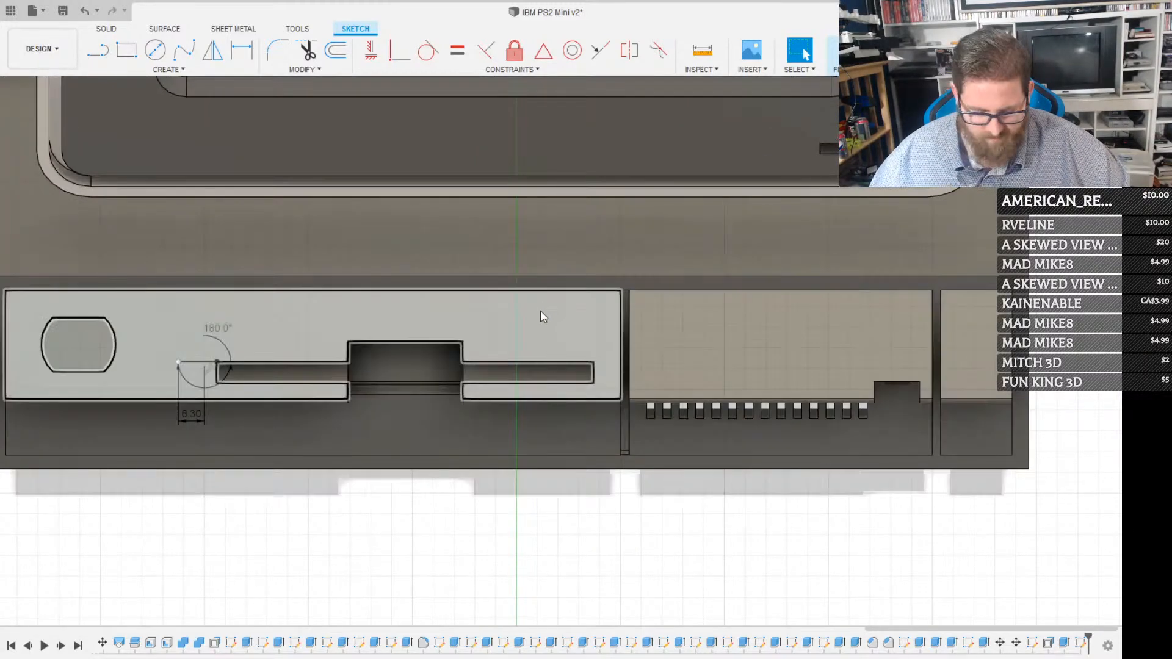
key(l)
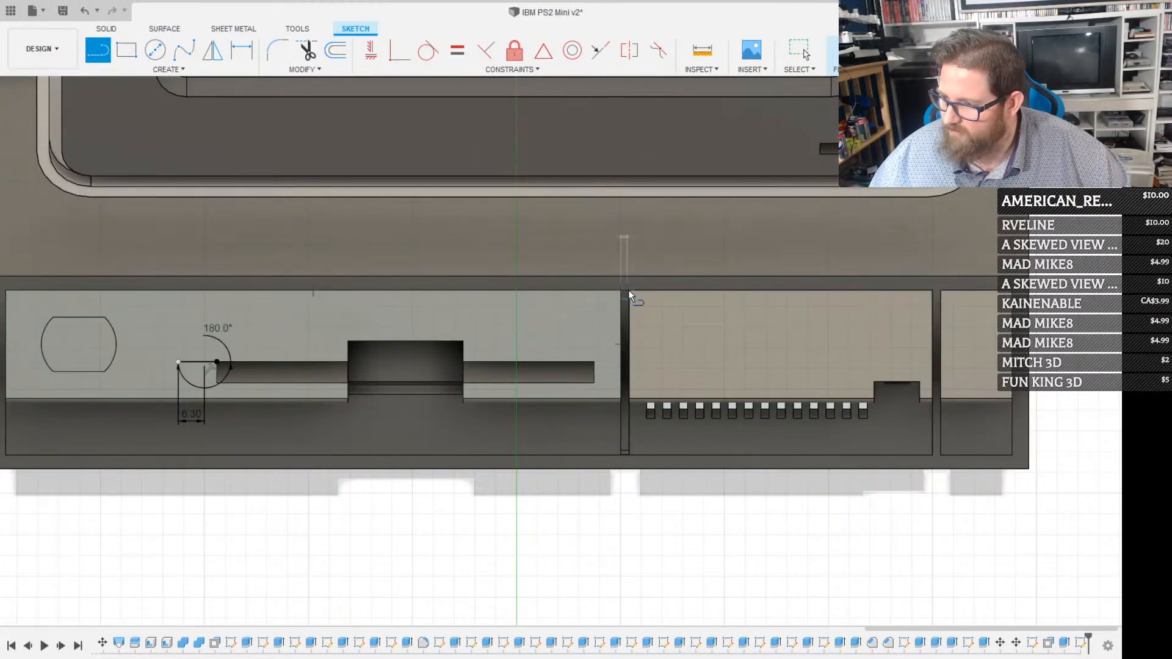
scroll(629, 291, up, 6)
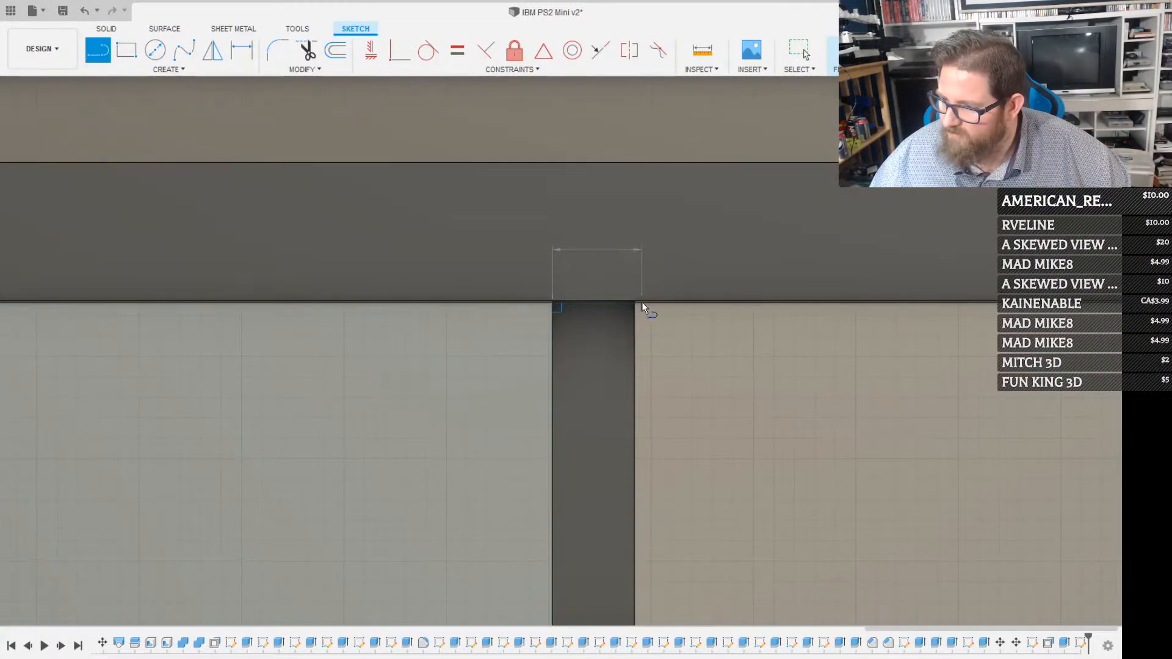
scroll(633, 302, down, 2)
scroll(631, 303, down, 7)
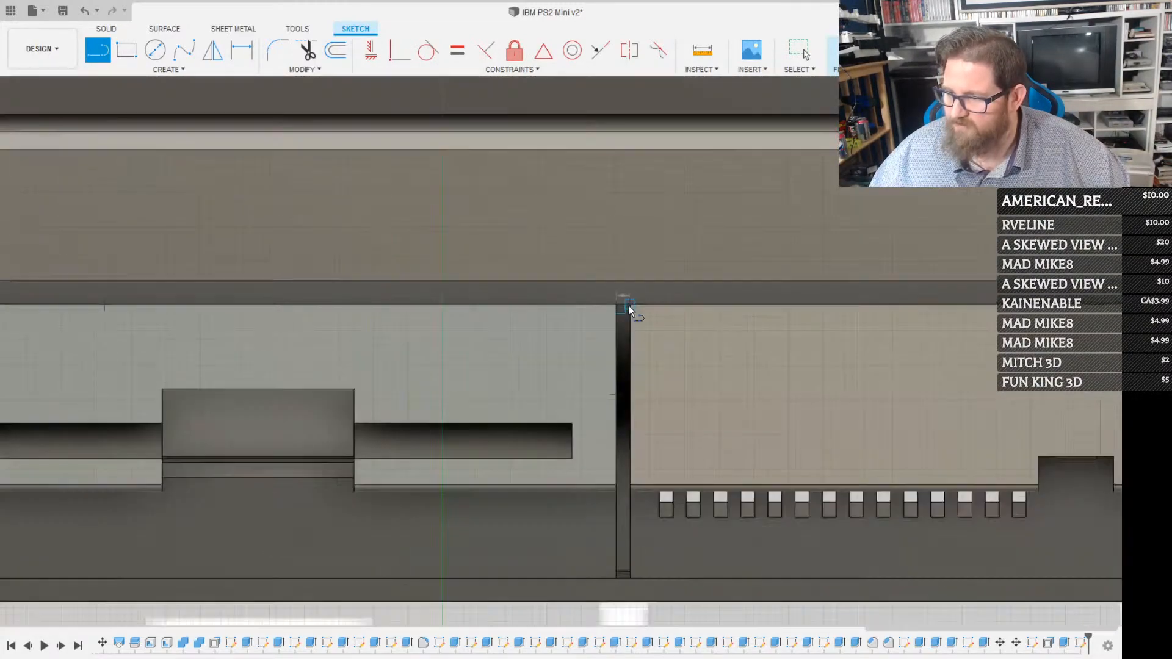
key(Escape)
Try to draw a vertical line from the free end of the horizontal line beside the disk slot, and finish the sketch
scroll(324, 350, up, 2)
scroll(364, 330, up, 2)
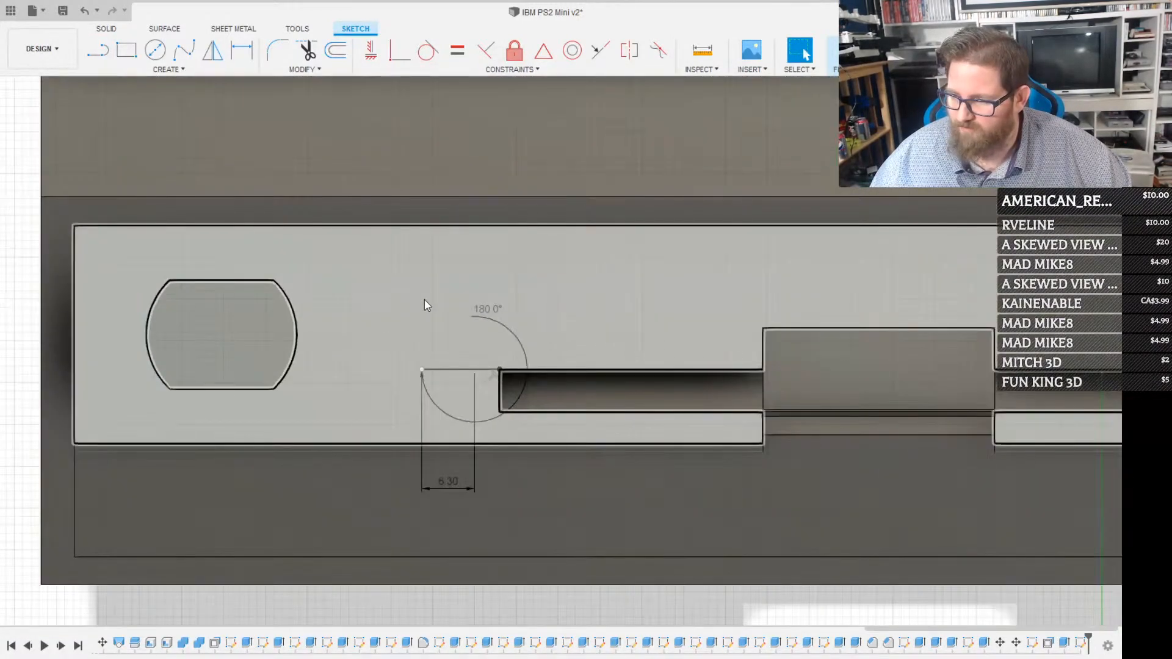
key(l)
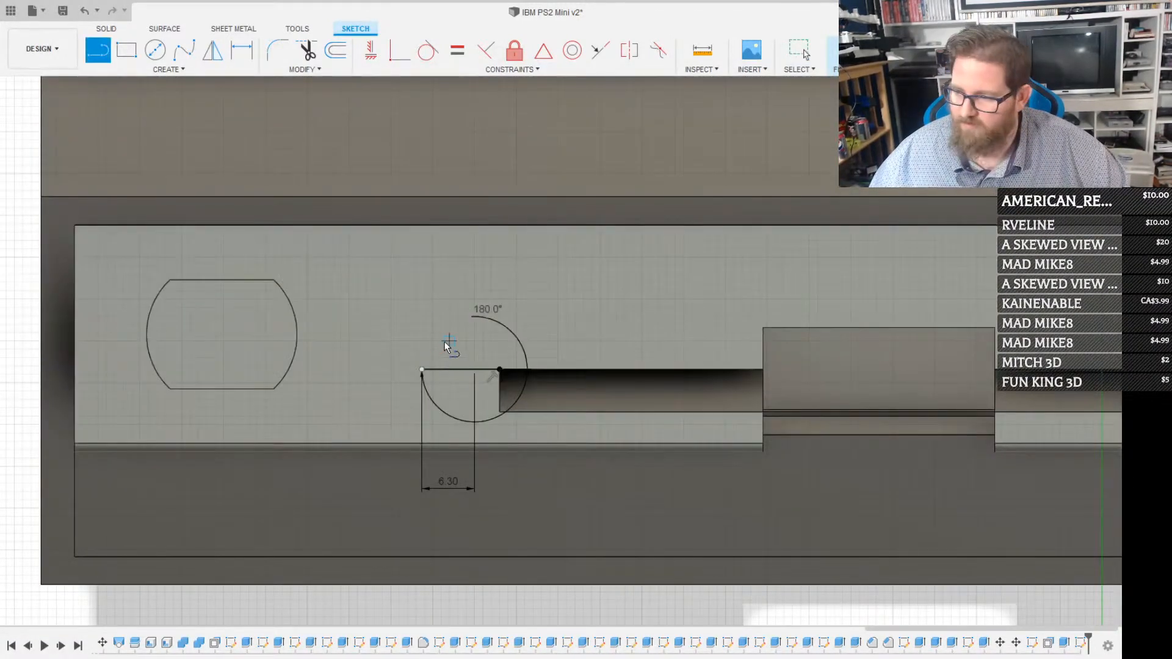
click(422, 369)
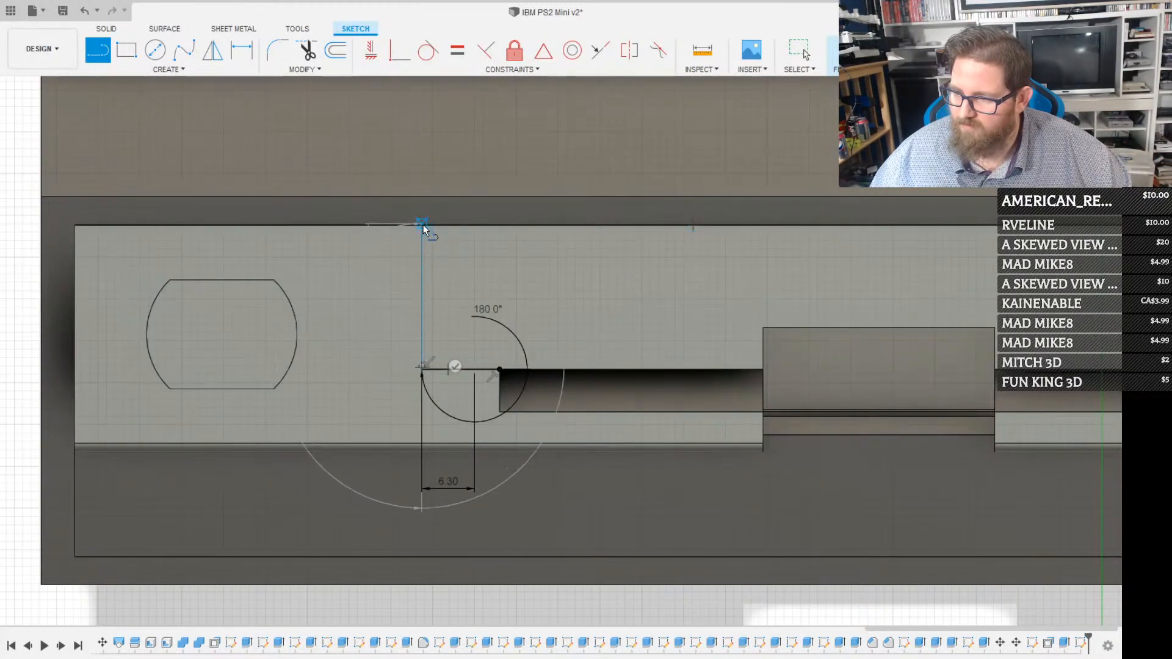
scroll(424, 225, down, 2)
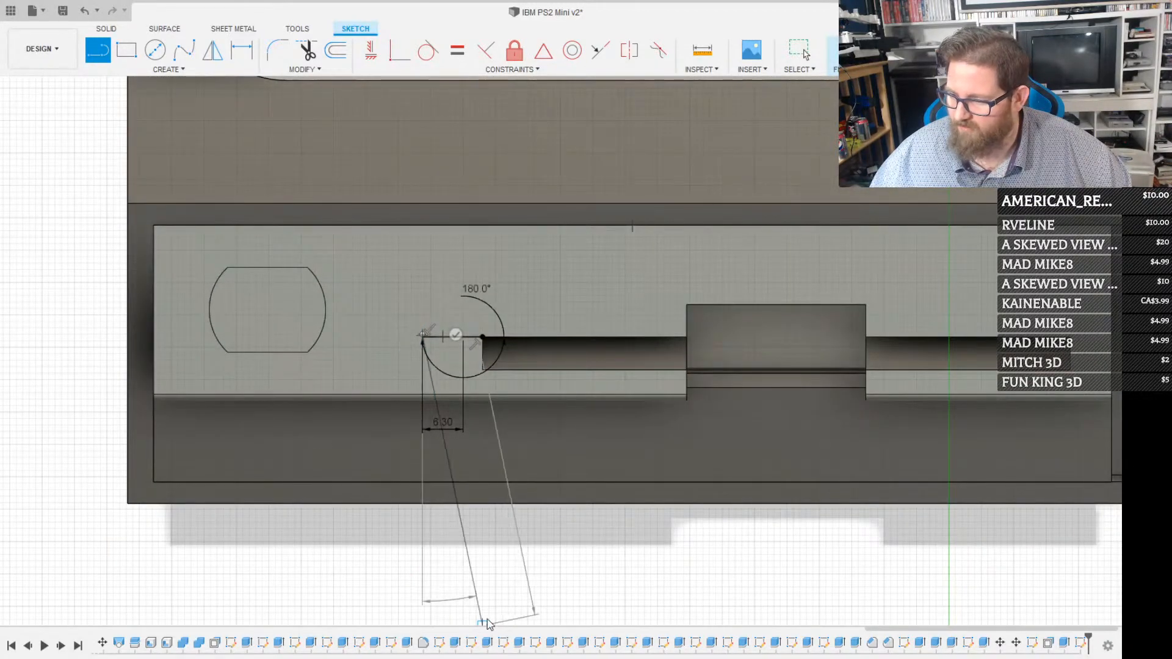
shift+middle_drag(479, 622, 467, 419)
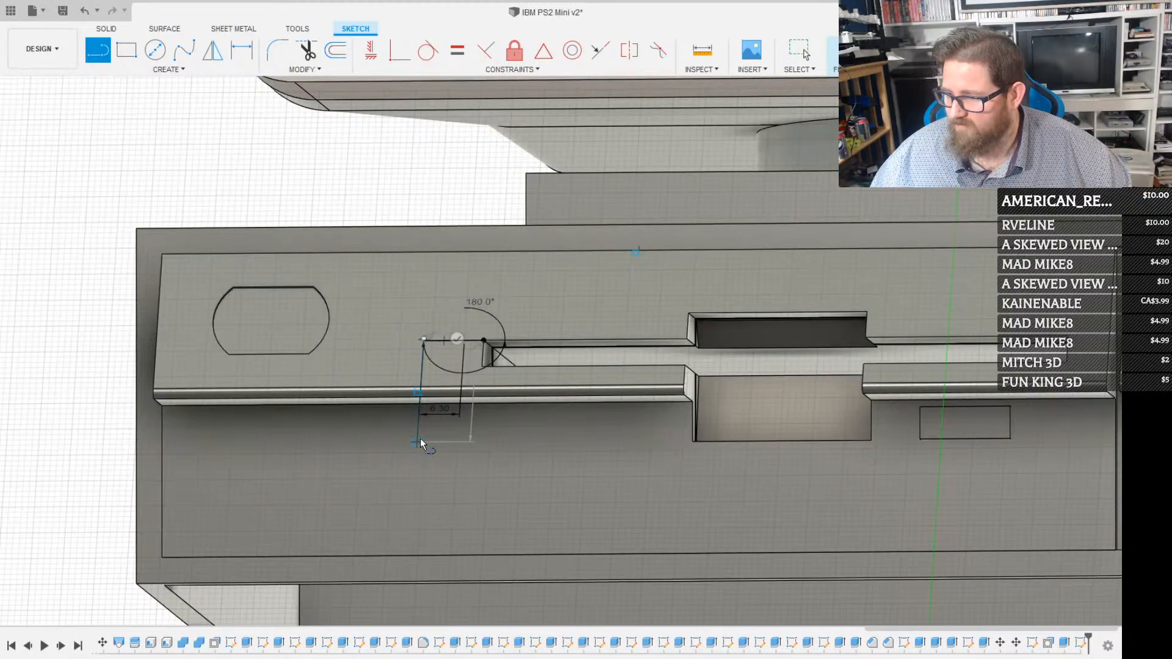
key(Escape)
scroll(486, 415, down, 5)
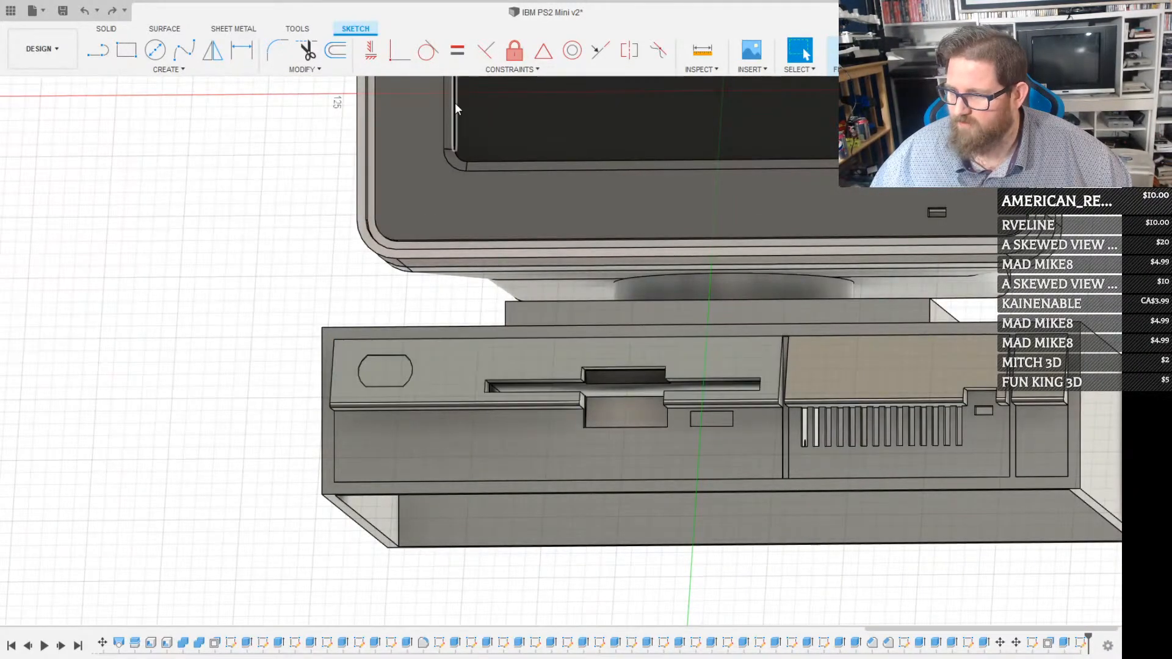
click(856, 51)
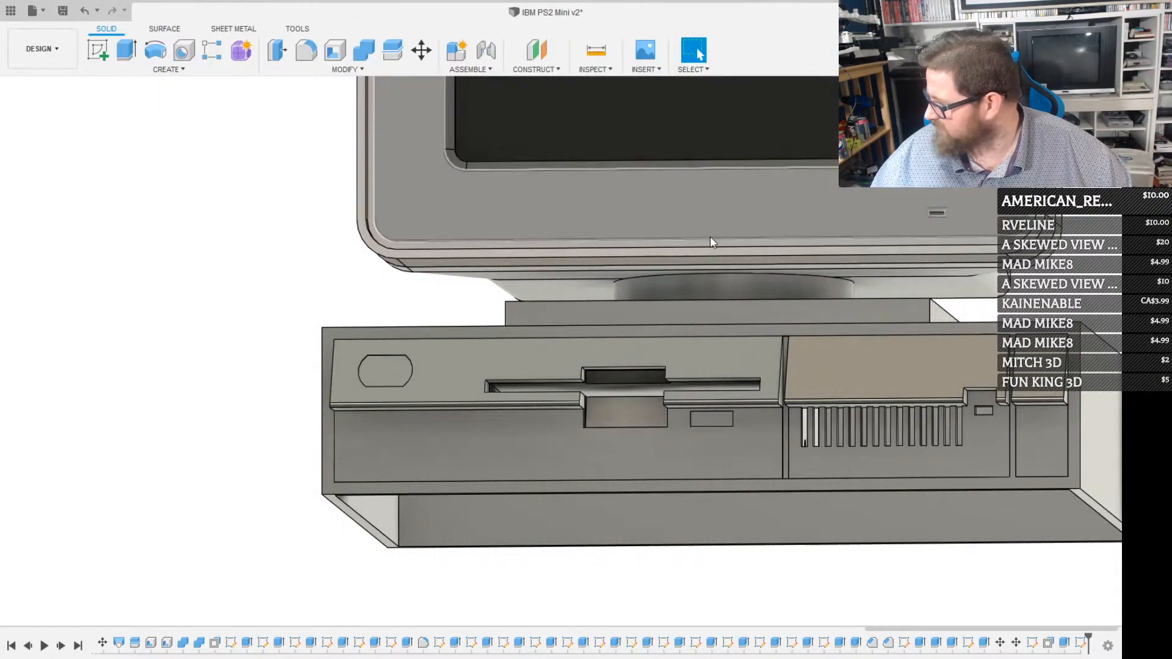
click(552, 453)
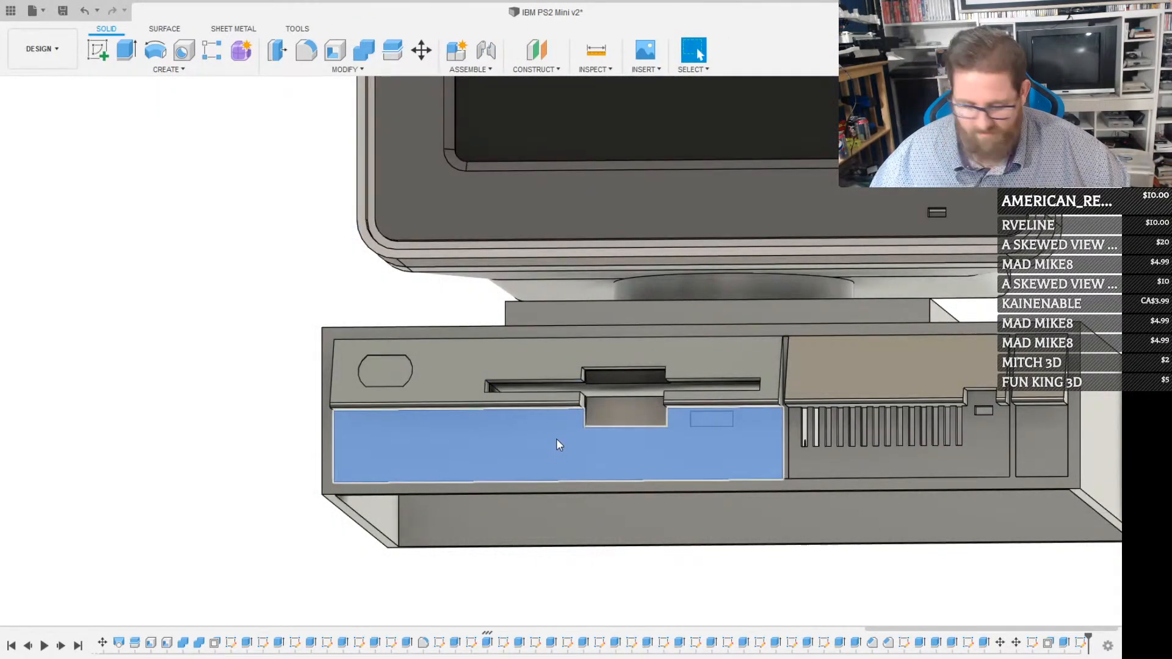
key(l)
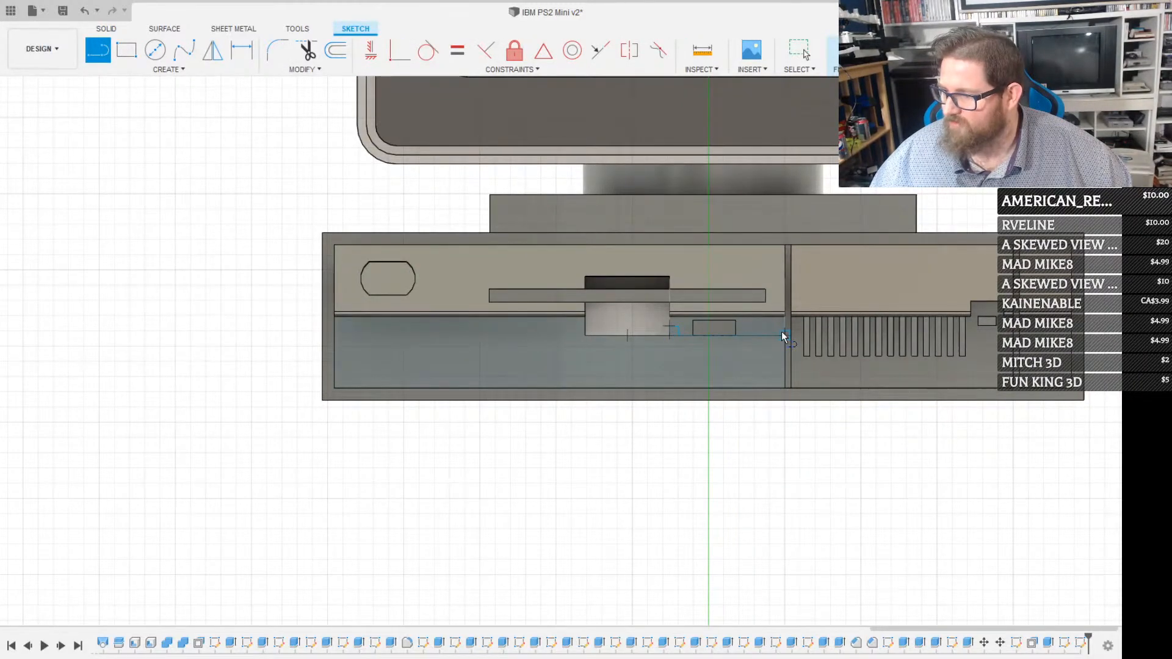
key(Escape)
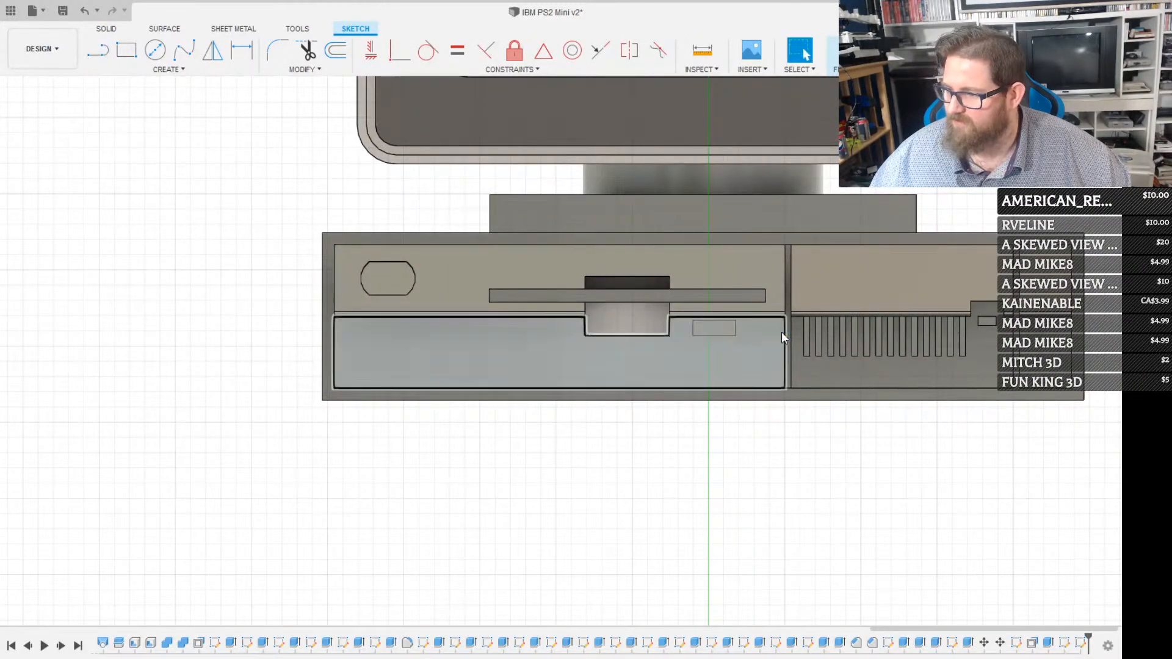
click(832, 52)
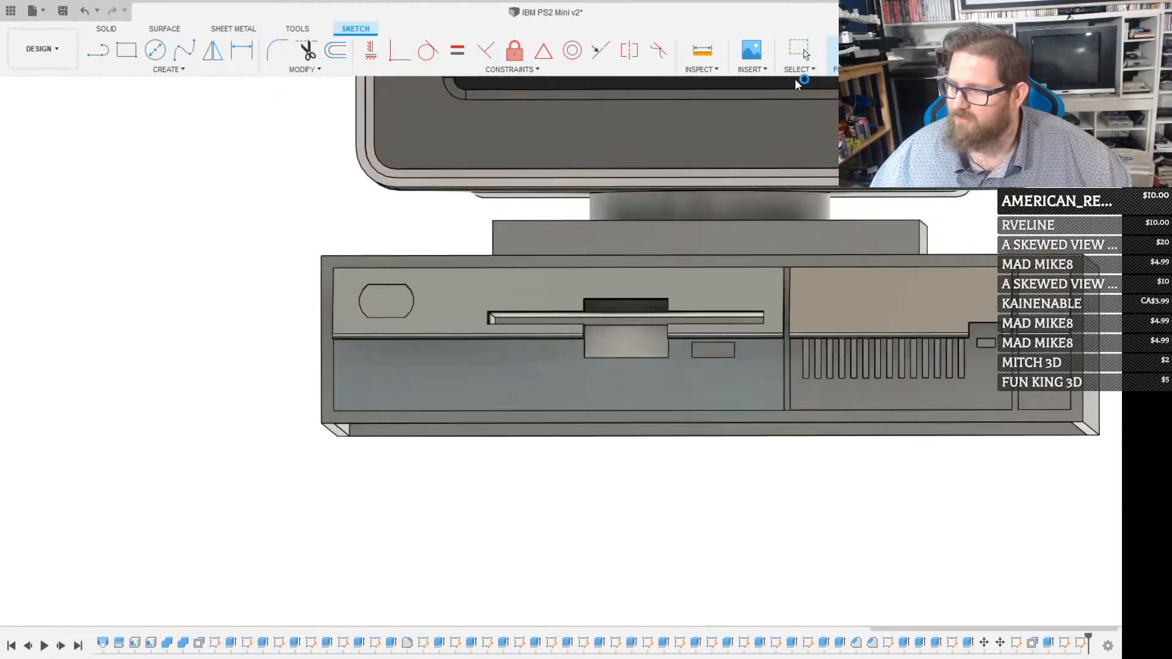
shift+middle_drag(573, 472, 597, 403)
scroll(597, 400, up, 6)
click(813, 408)
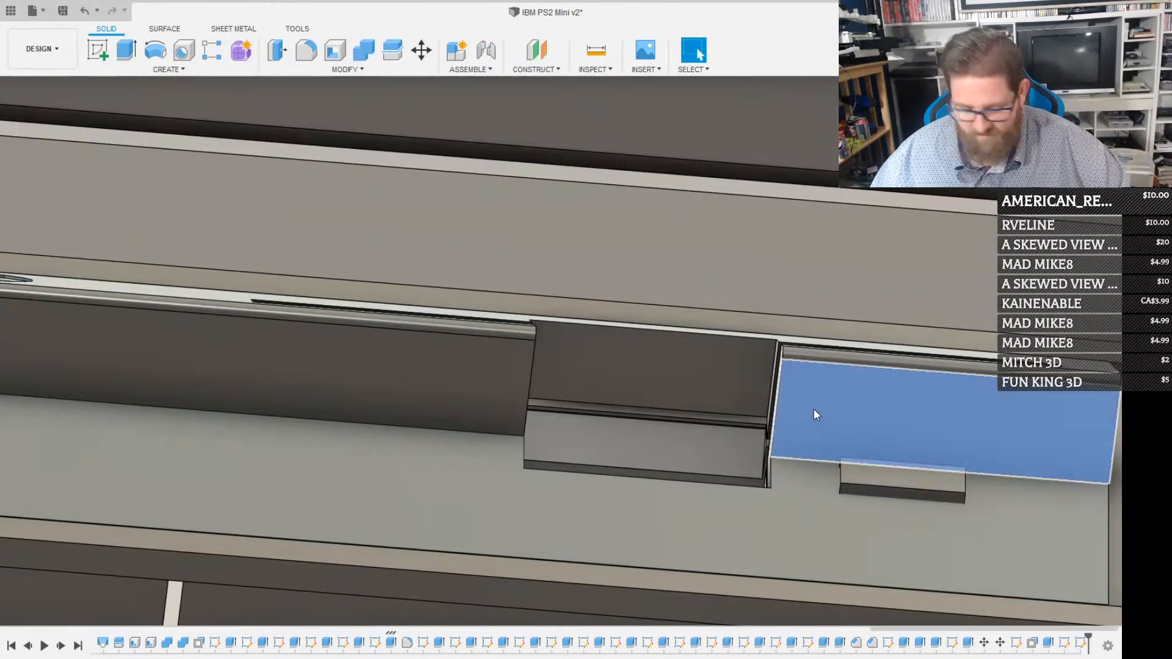
key(l)
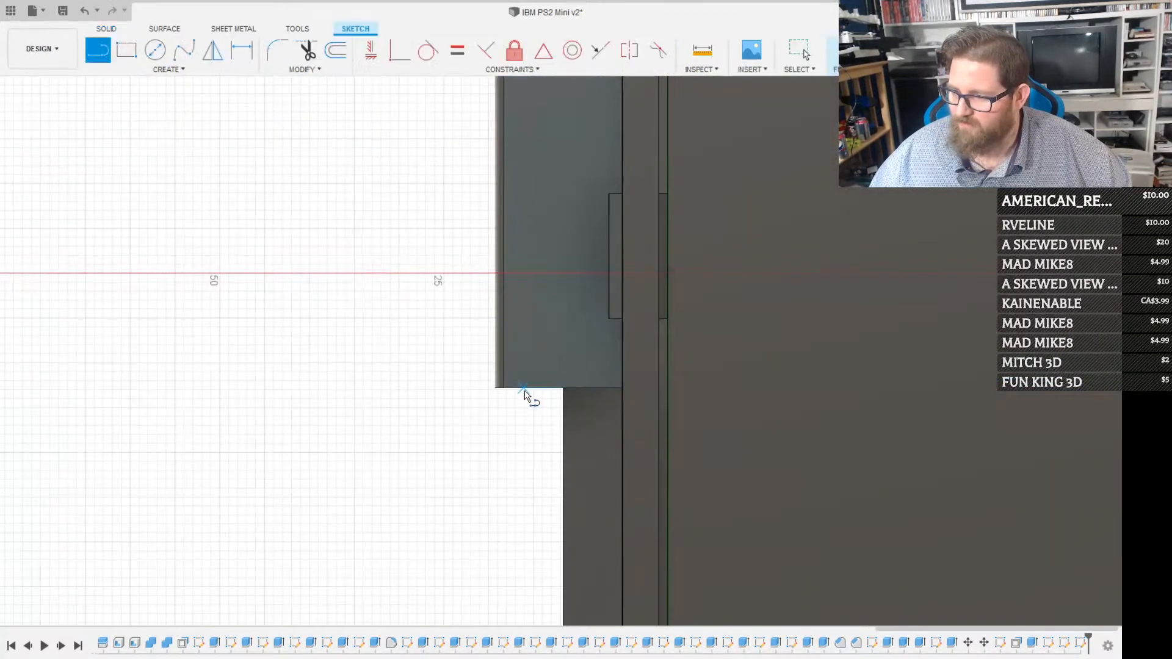
scroll(525, 390, down, 2)
click(512, 385)
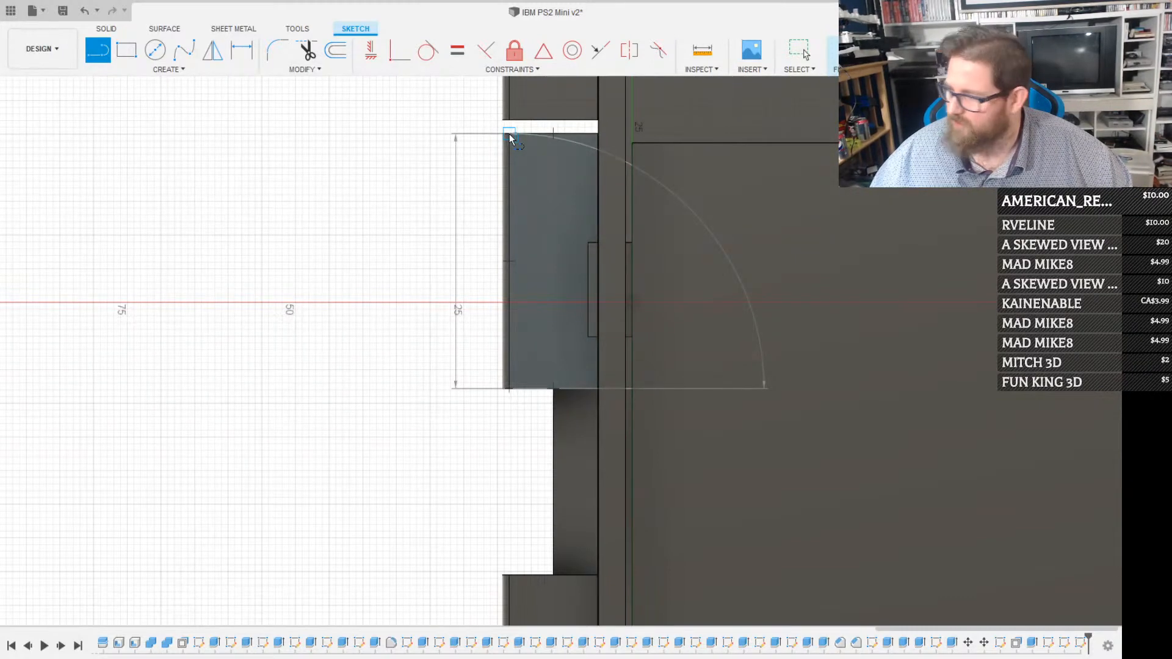
key(Escape)
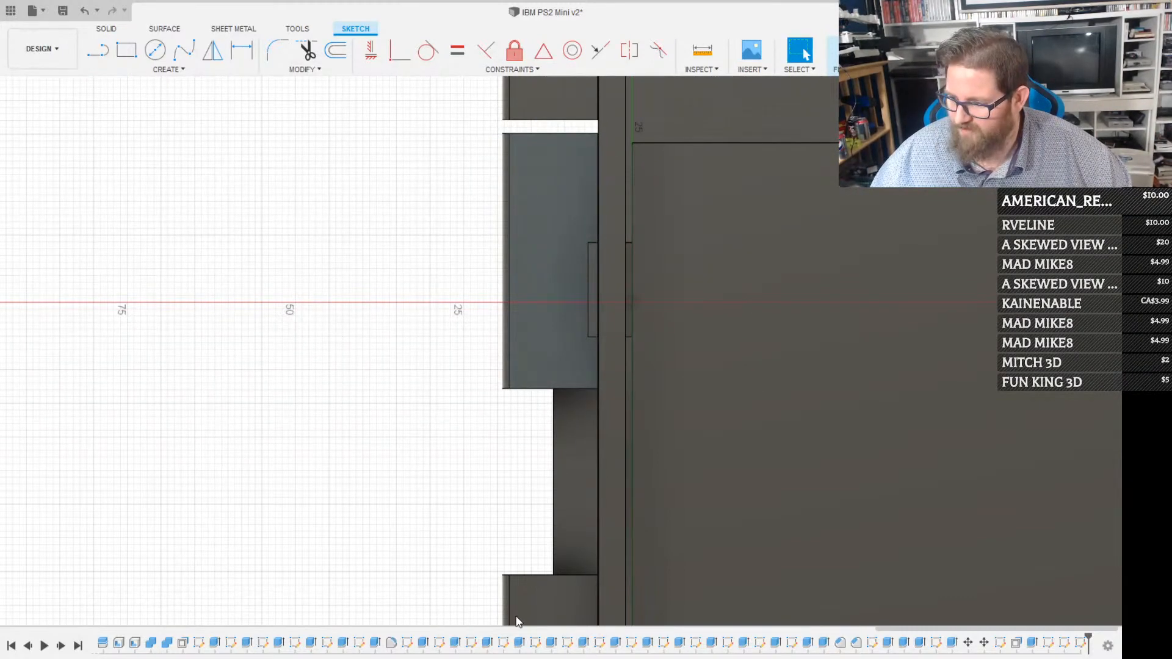
middle_drag(543, 602, 566, 262)
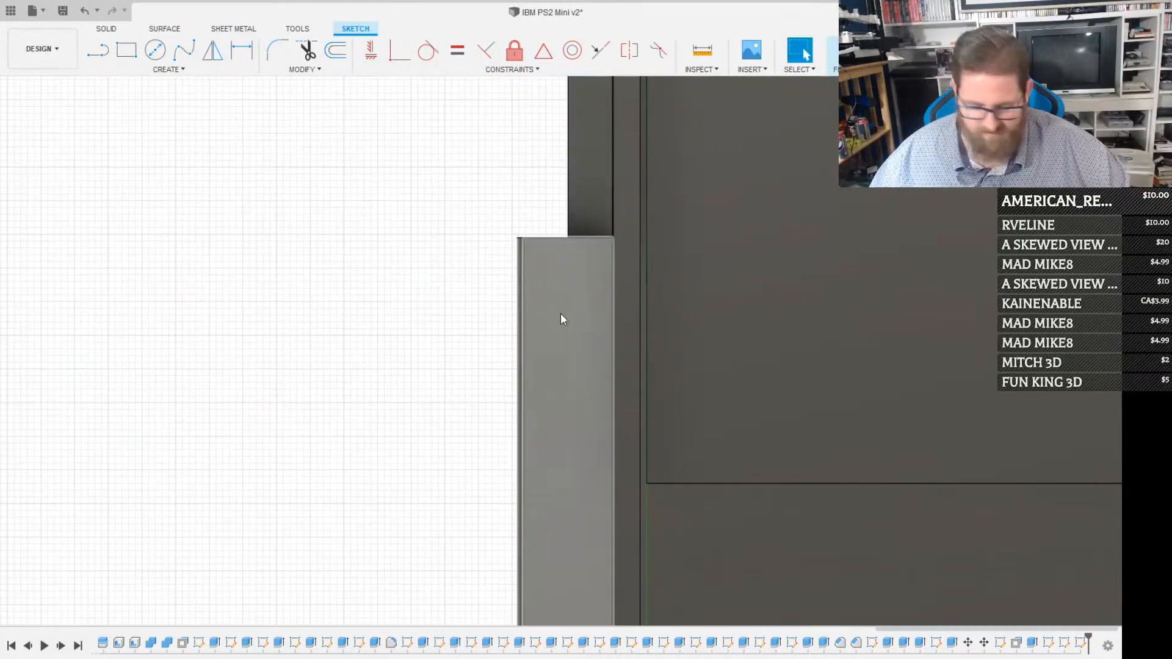
key(l)
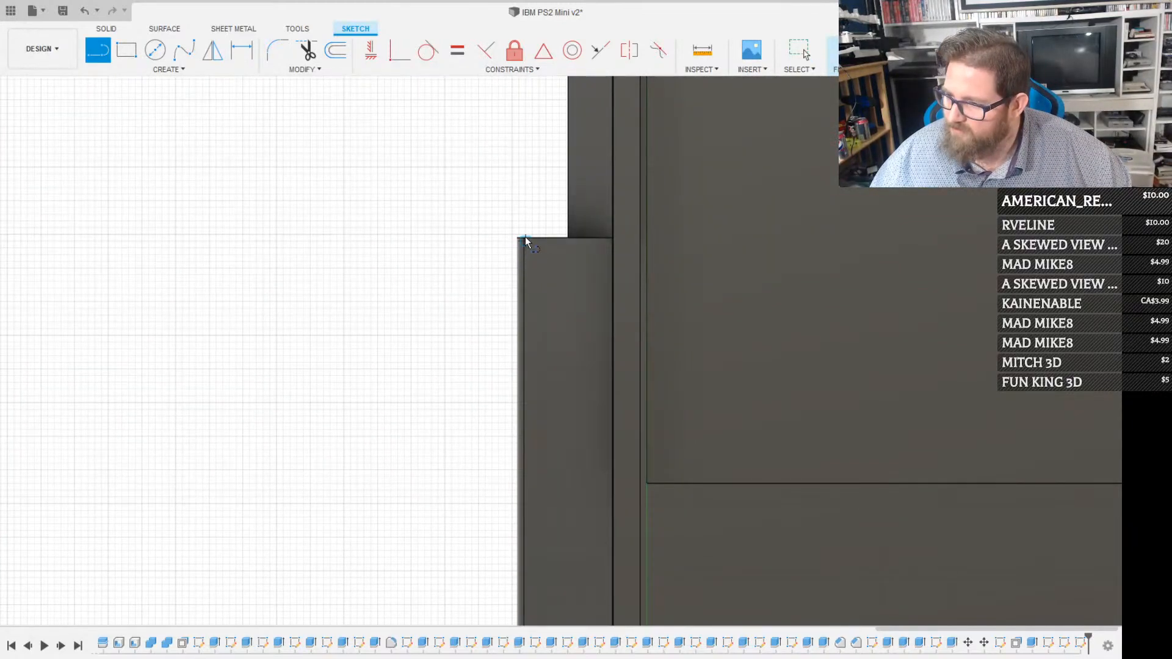
scroll(527, 242, up, 3)
key(Escape)
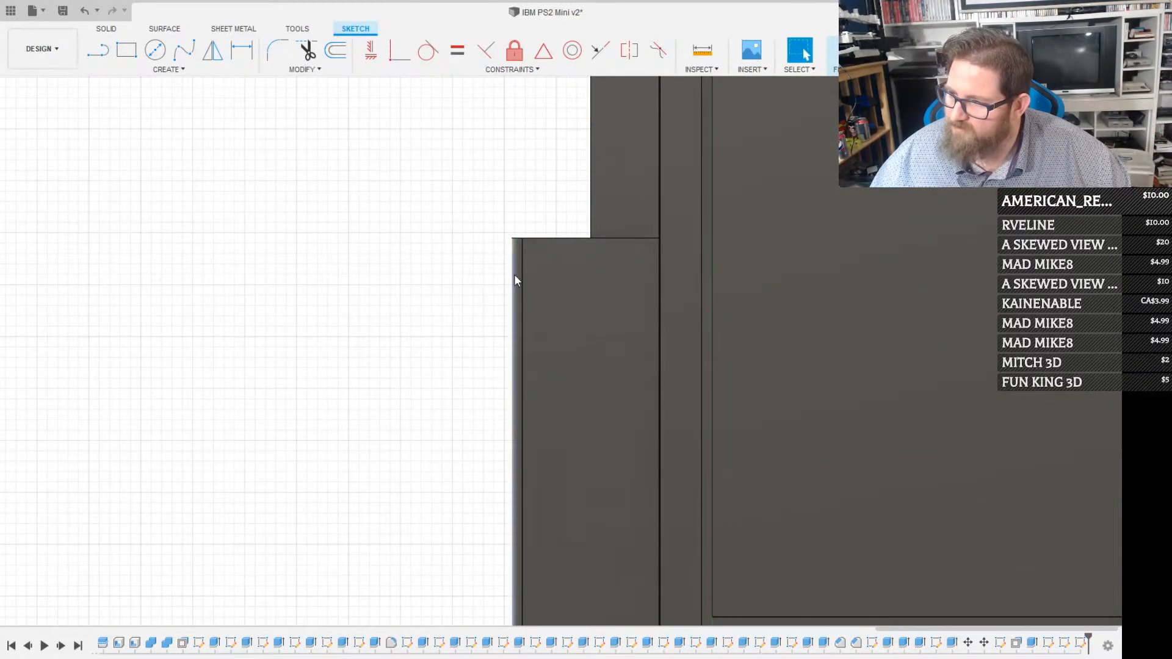
click(836, 50)
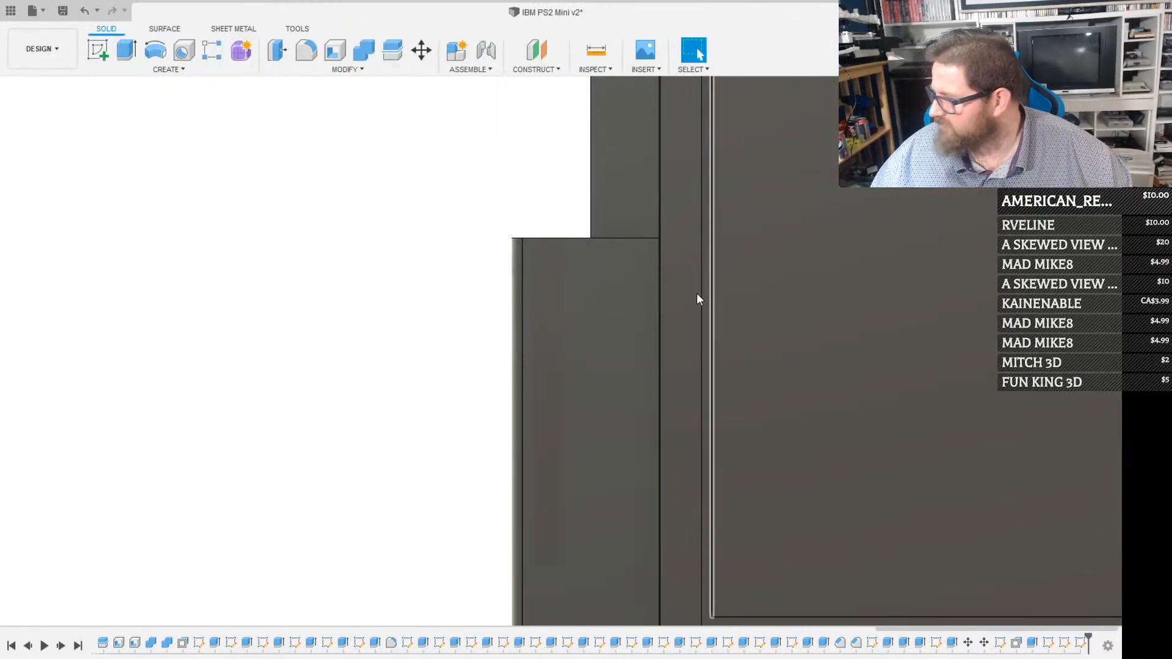
Start a sketch on the ledge face beside the disk opening and draw a 37.89 line along its front edge from the corner at the opening
click(620, 338)
key(l)
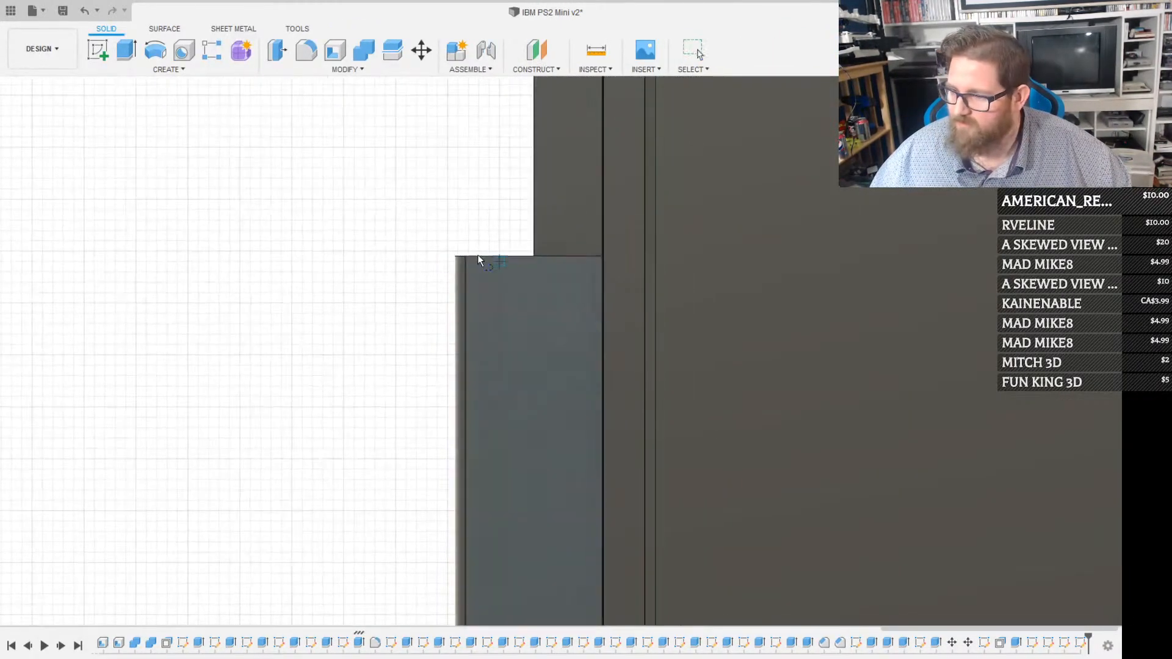
click(467, 257)
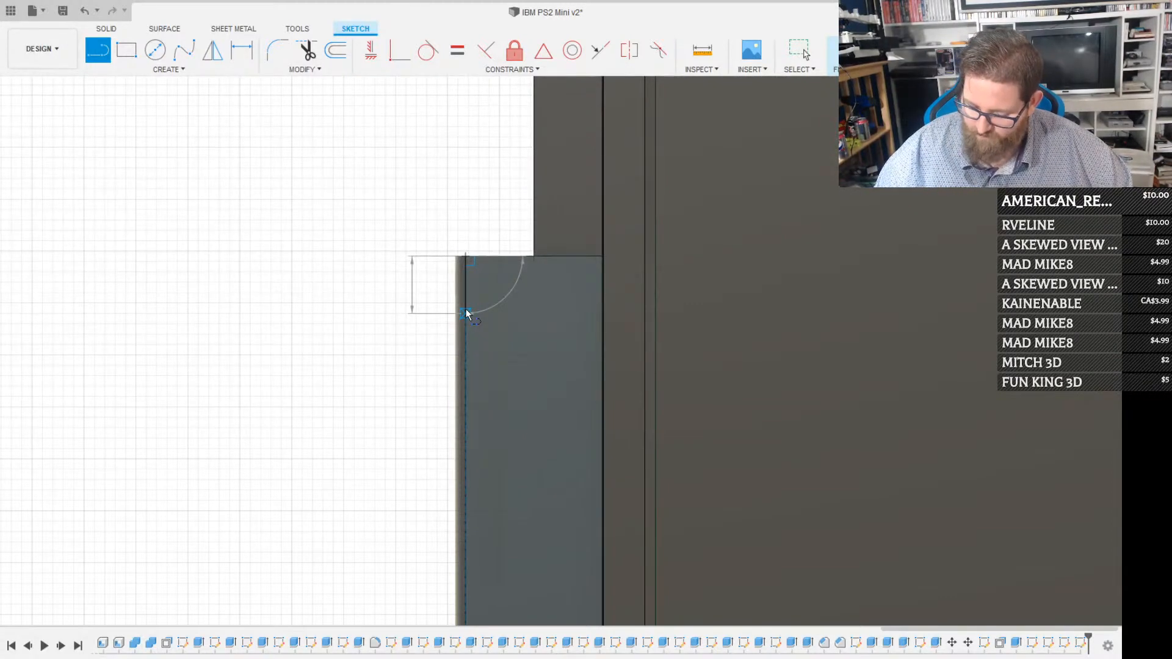
text(37.89)
key(Return)
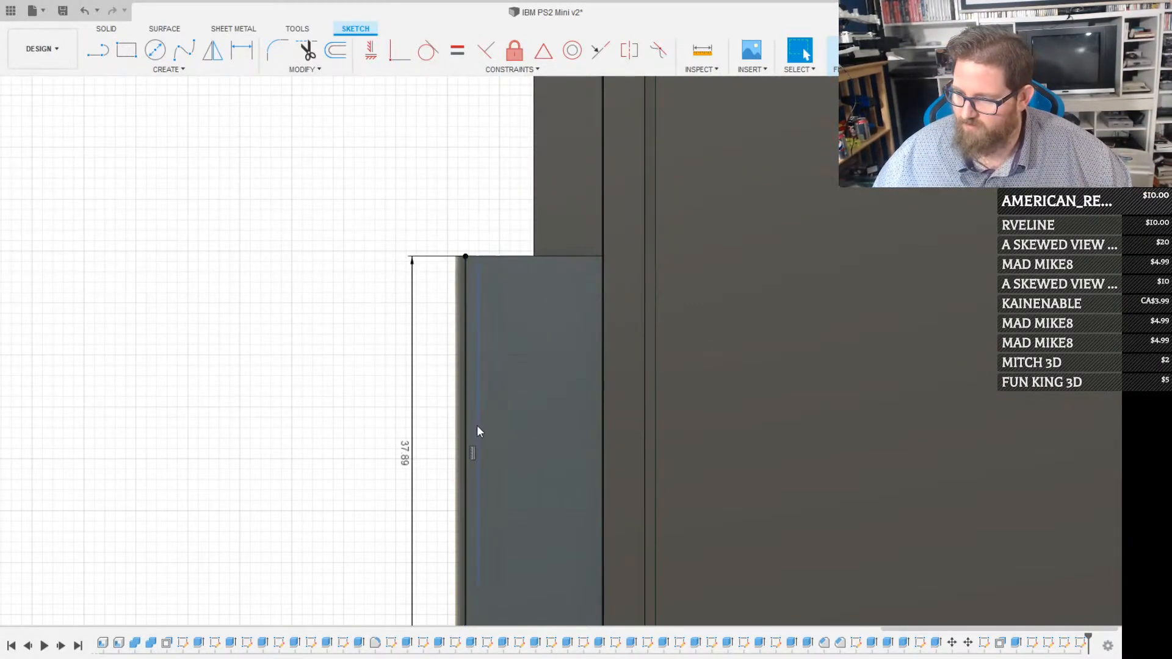
Draw a perpendicular line across the ledge from the free end of the 37.89 line to the back edge of the face
scroll(477, 429, down, 3)
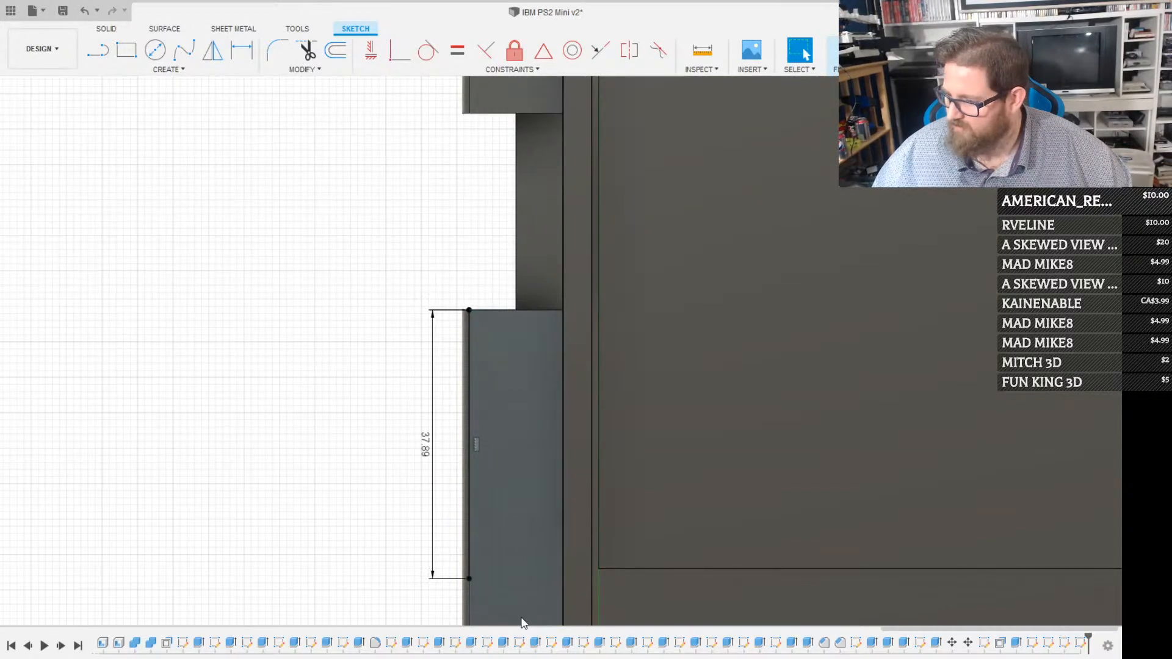
middle_drag(507, 561, 474, 355)
middle_drag(463, 421, 482, 380)
scroll(468, 372, up, 2)
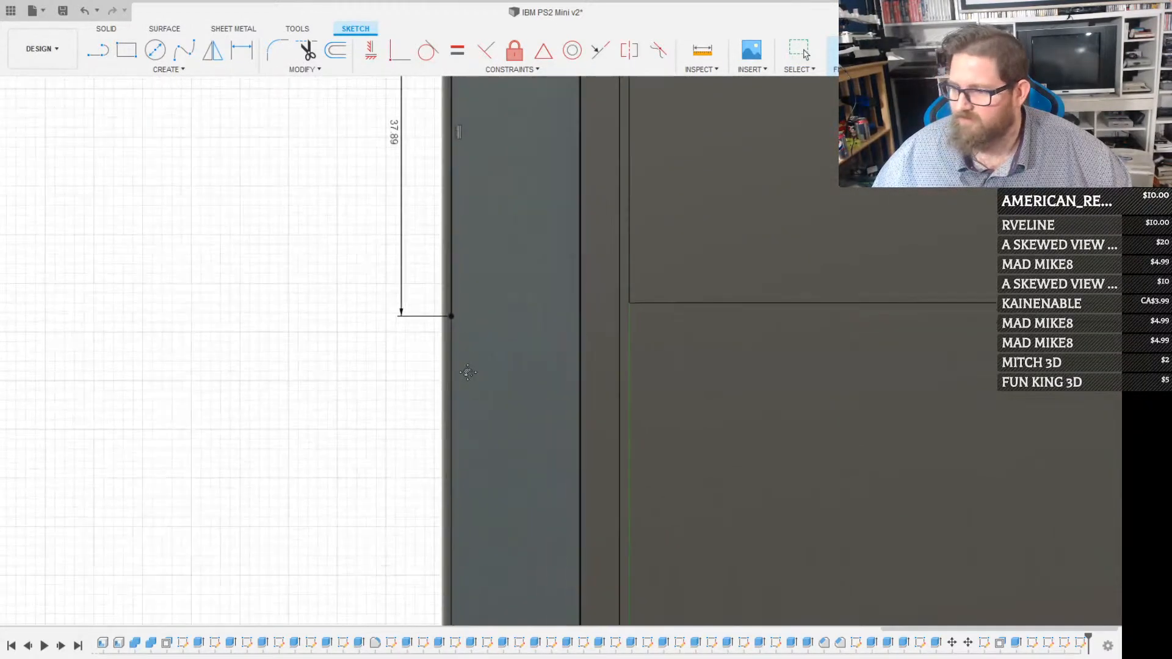
scroll(467, 373, up, 2)
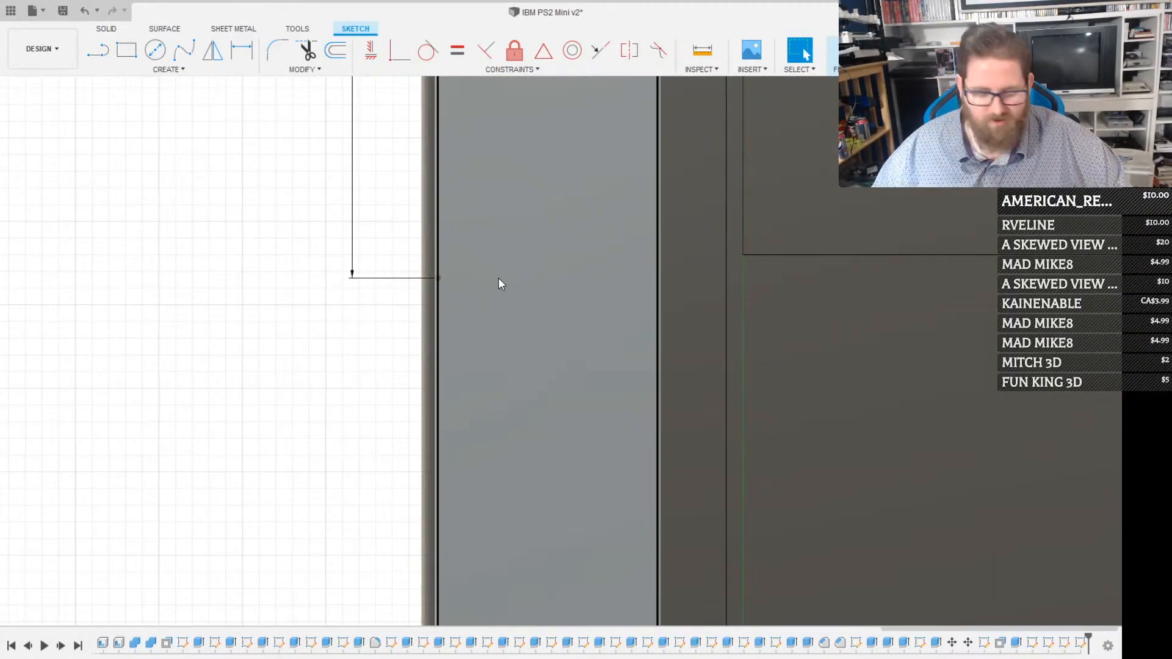
key(l)
click(438, 278)
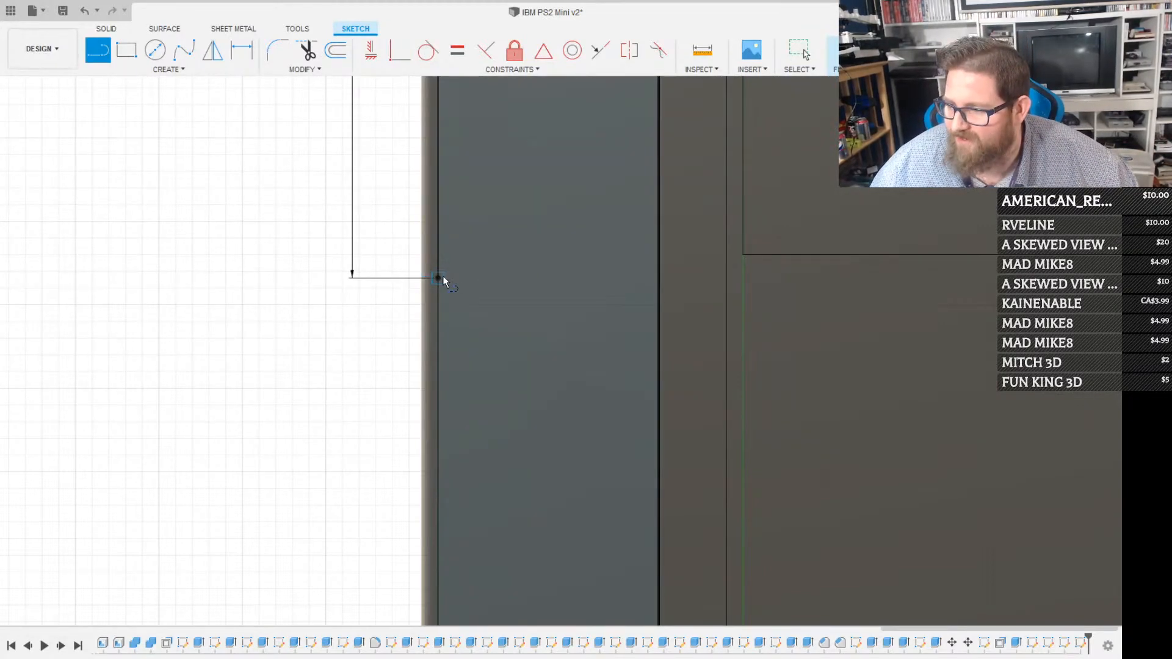
click(659, 279)
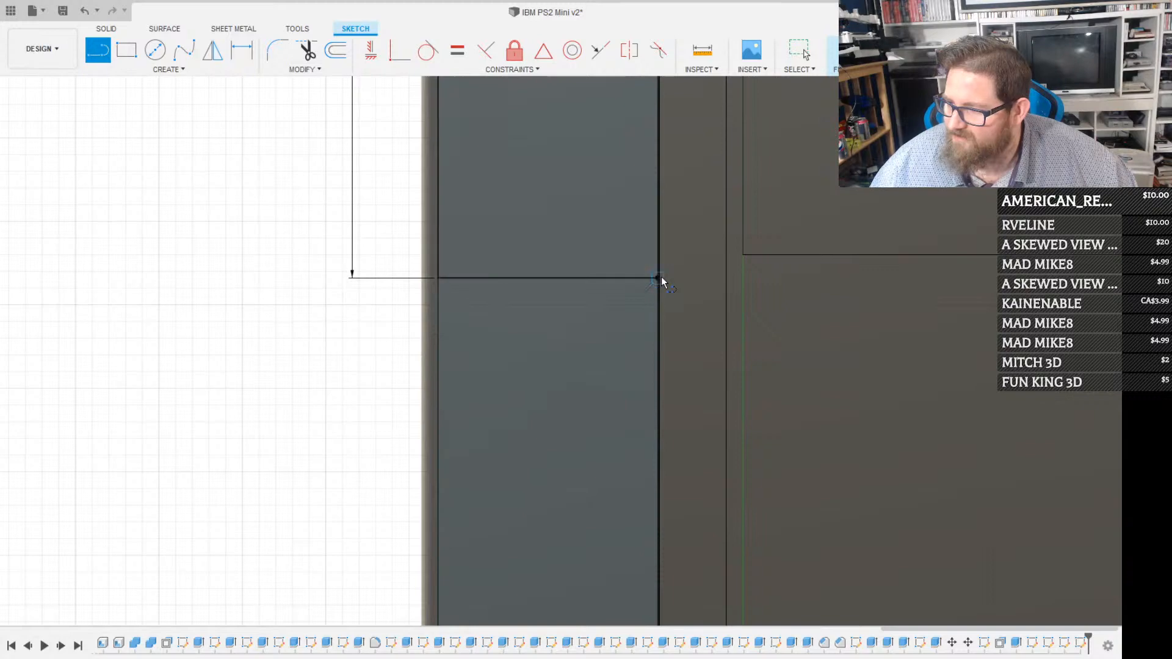
Draw a 15.90 by 2.00 rectangle from the cross line's back end, extending past the ledge's front edge
key(r)
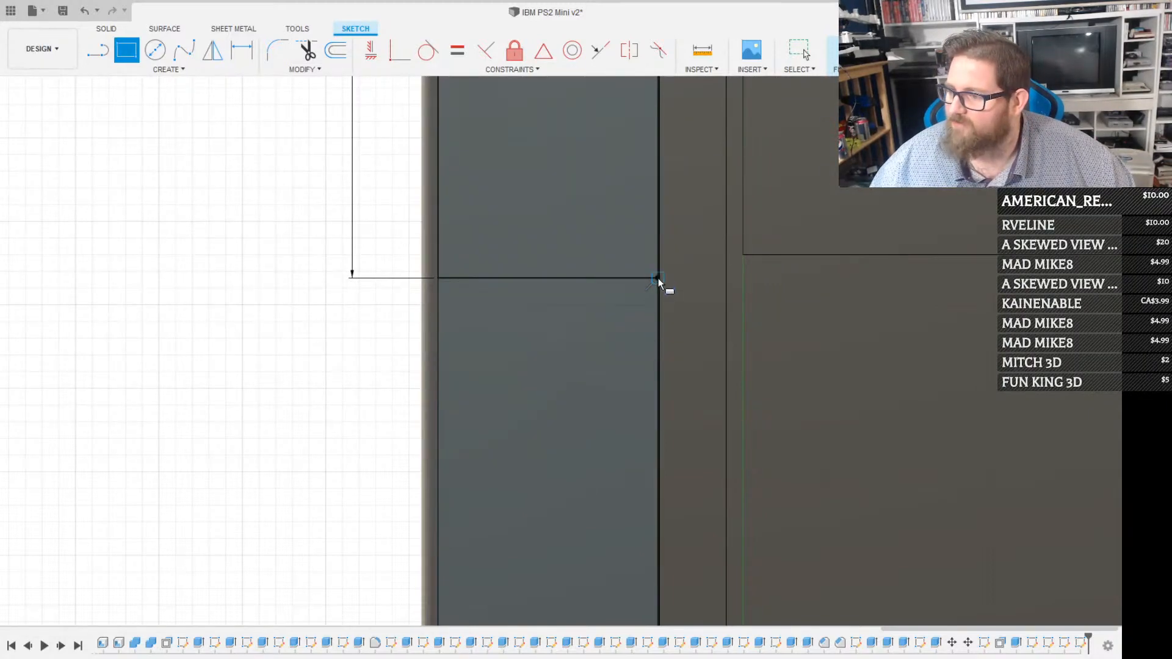
click(659, 279)
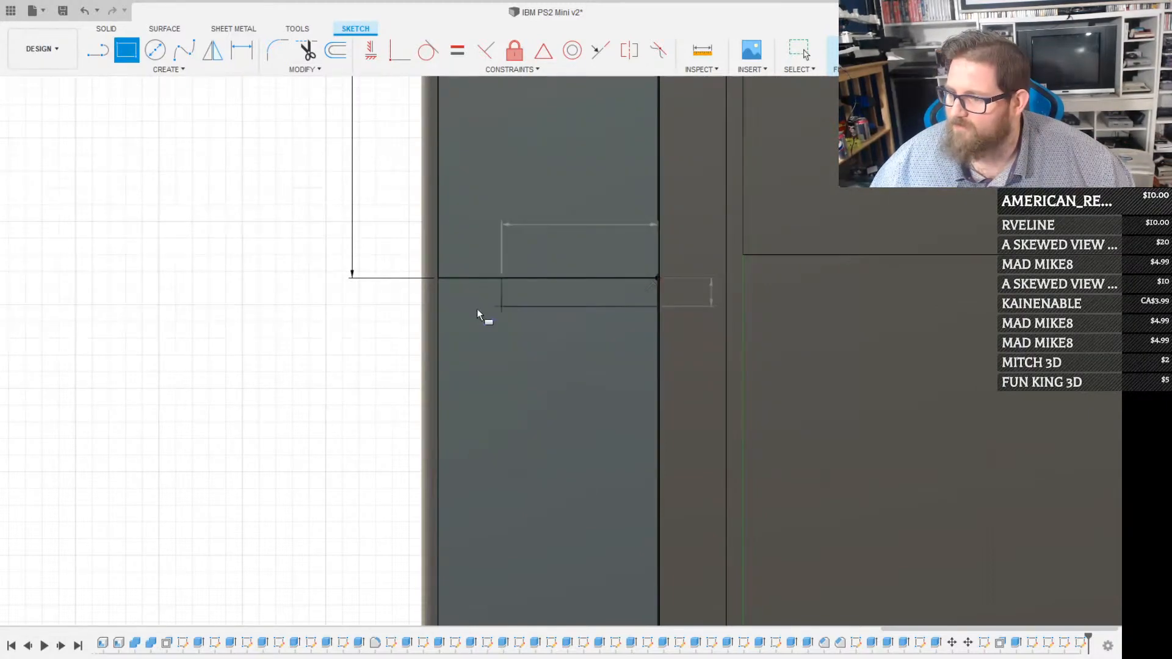
click(393, 311)
key(Escape)
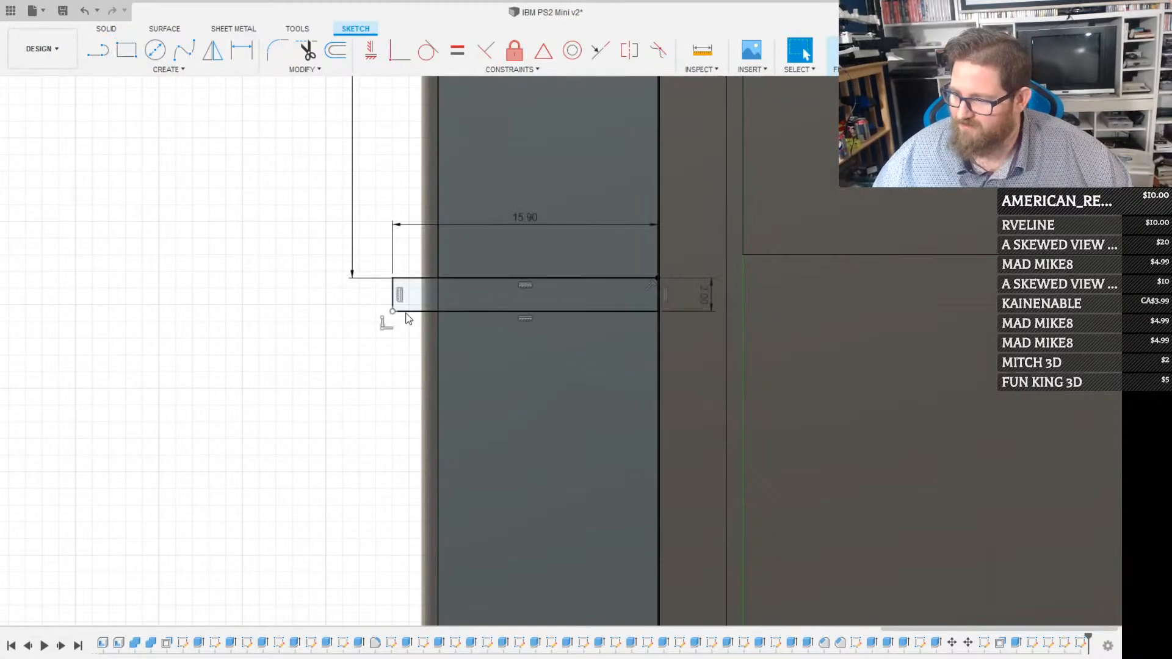
Extrude the narrow rectangle's profiles 30 through the slanted front panel as a cut, making a groove between the disk slot and the badge recess
click(504, 308)
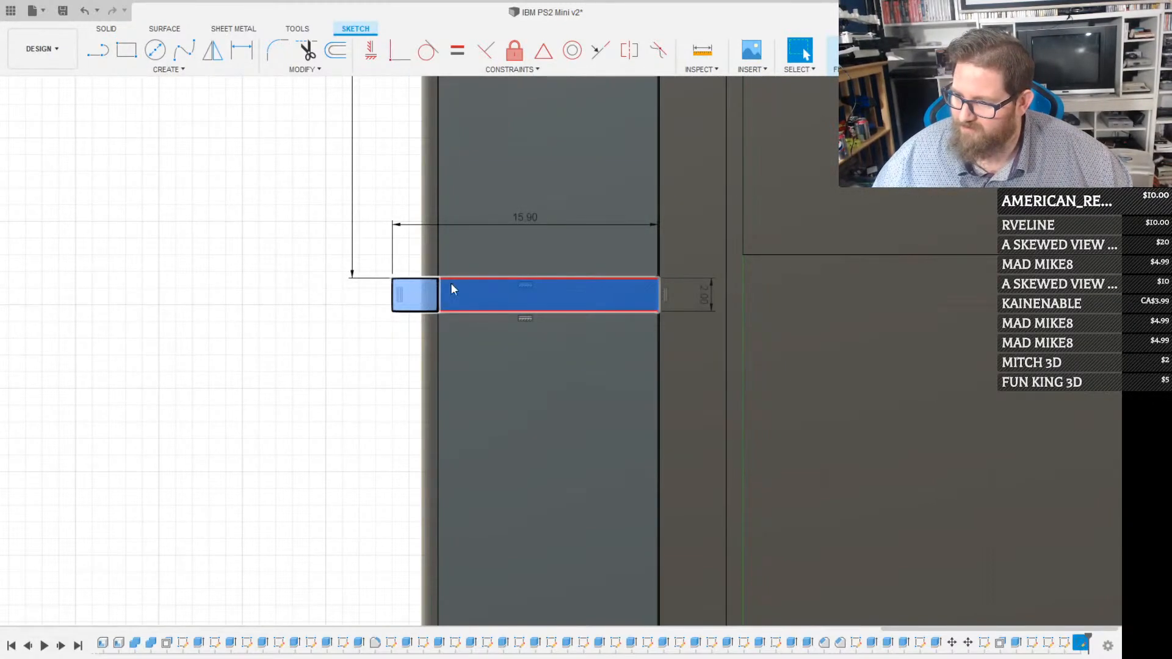
key(e)
scroll(494, 306, down, 3)
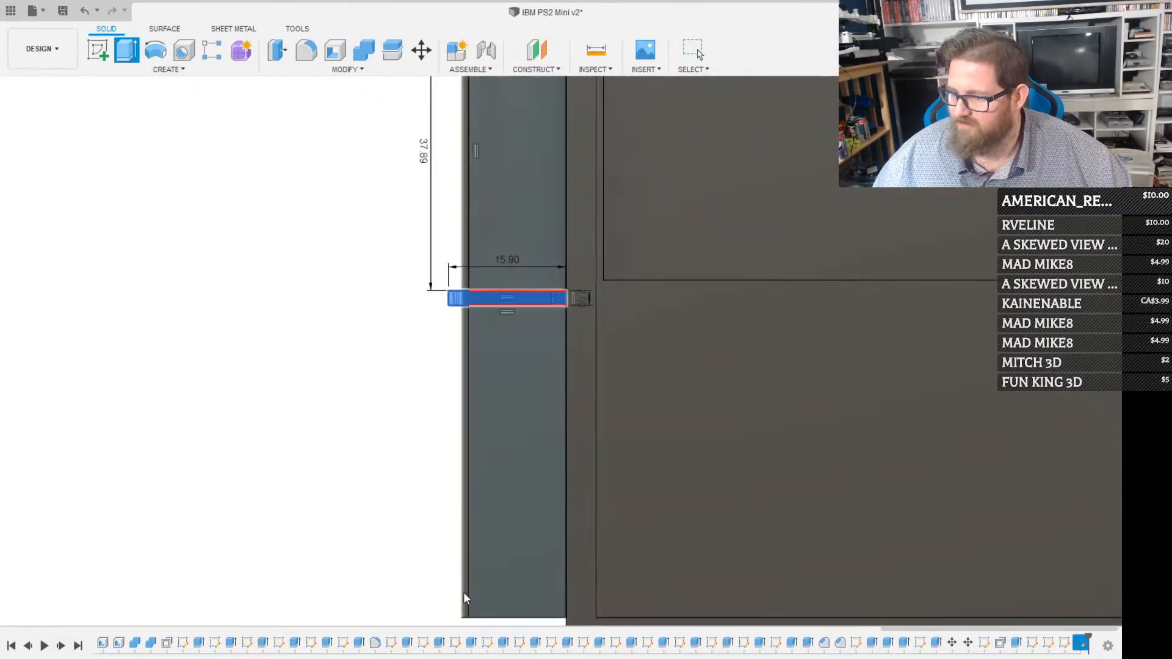
shift+middle_drag(491, 516, 532, 382)
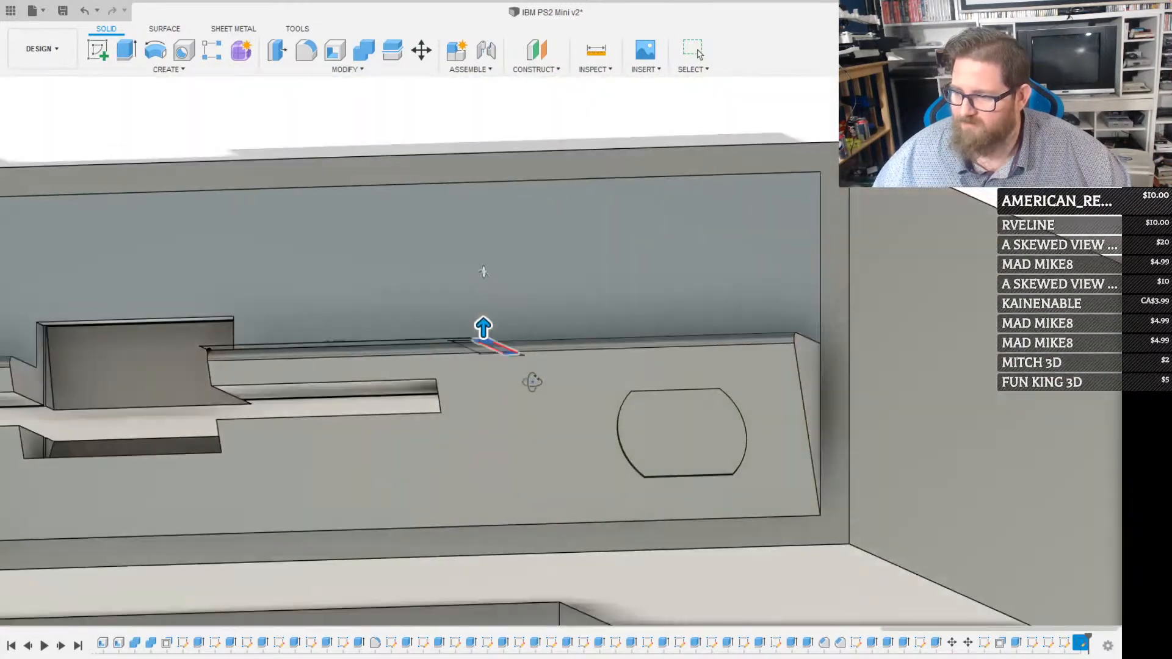
drag(483, 328, 484, 520)
scroll(484, 519, down, 6)
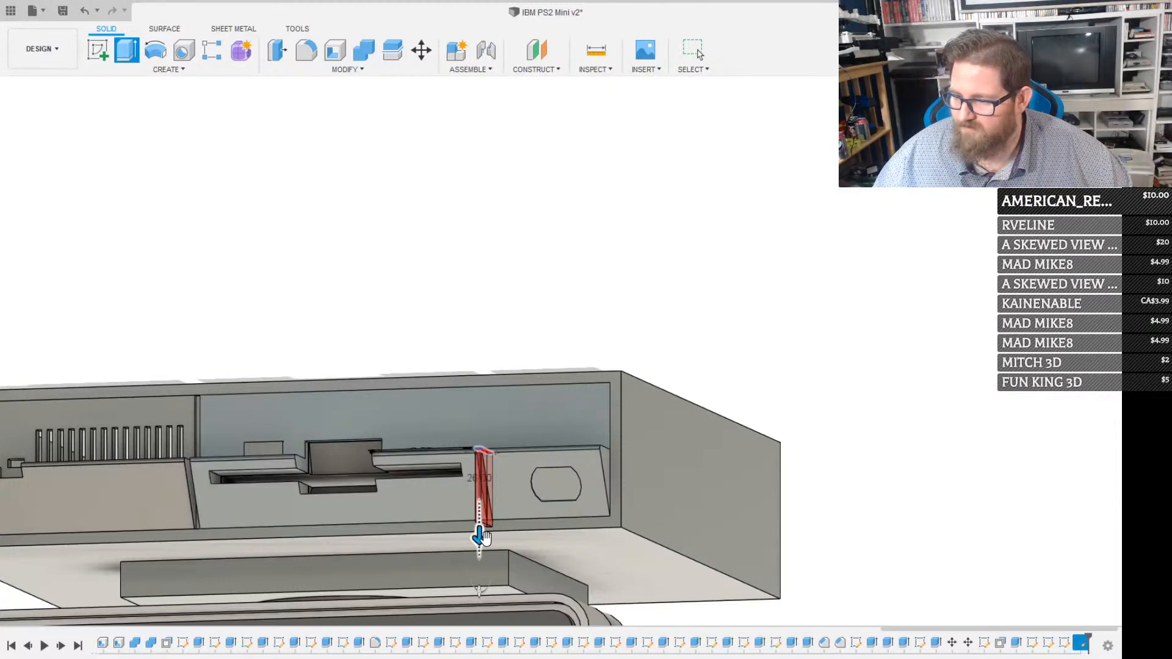
mouse_move(479, 534)
mouse_down()
mouse_move(481, 517)
mouse_move(482, 535)
mouse_up()
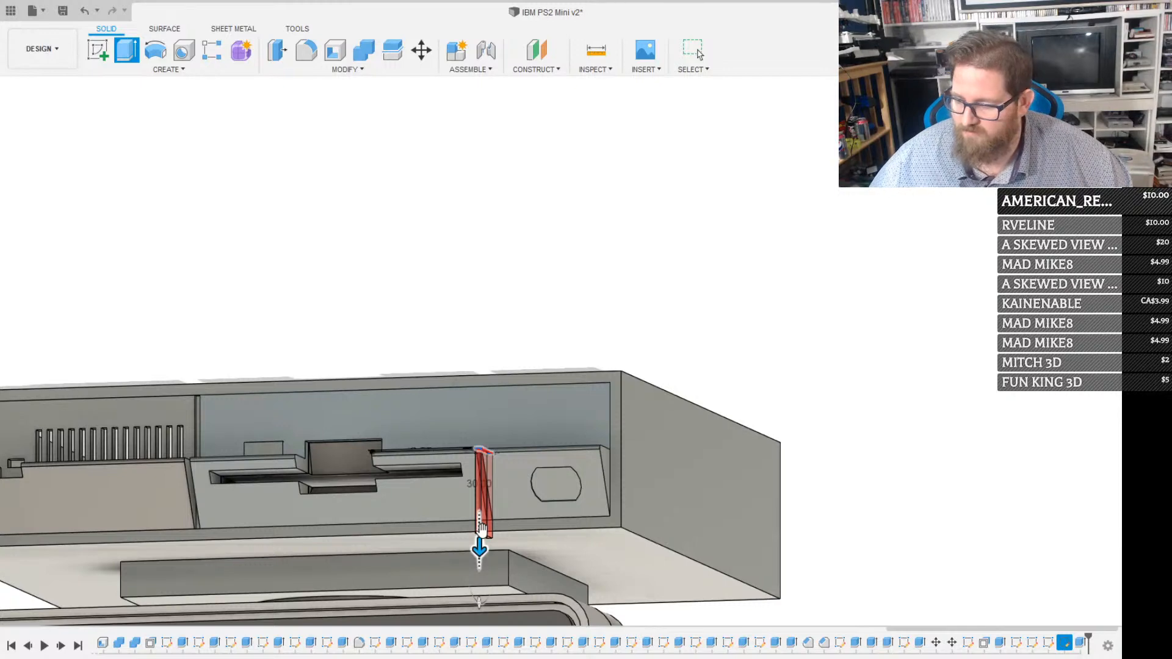
key(Return)
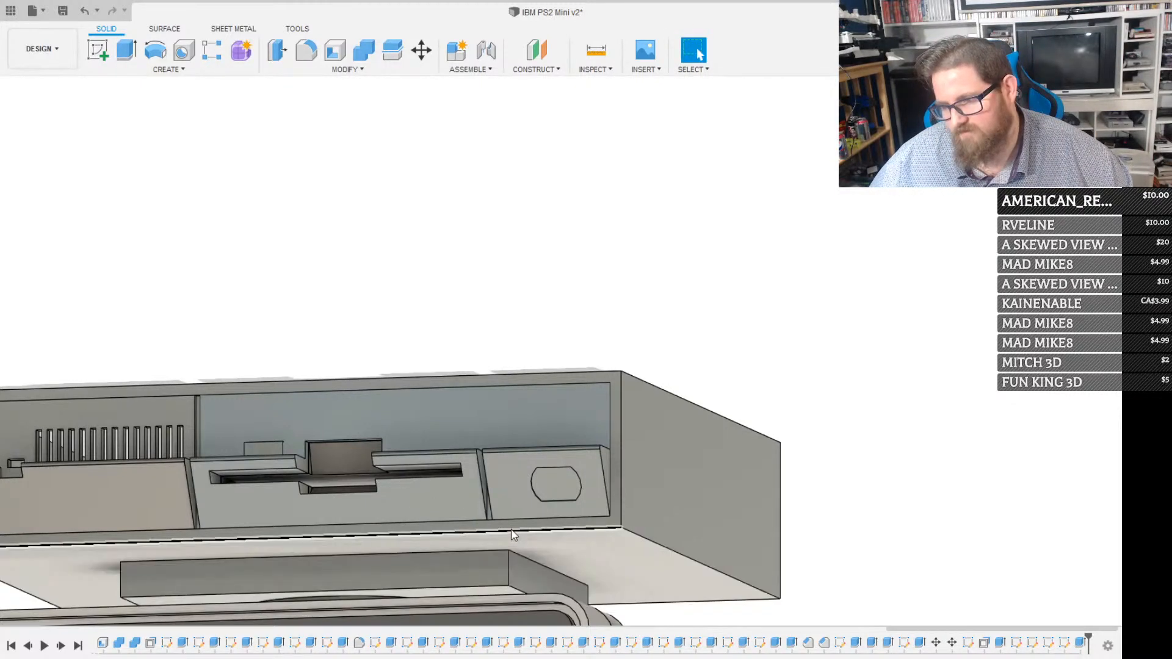
Inspect the existing vertical groove between the vented panel and the floppy drive bay and try measuring its side
scroll(500, 523, down, 2)
scroll(500, 520, up, 3)
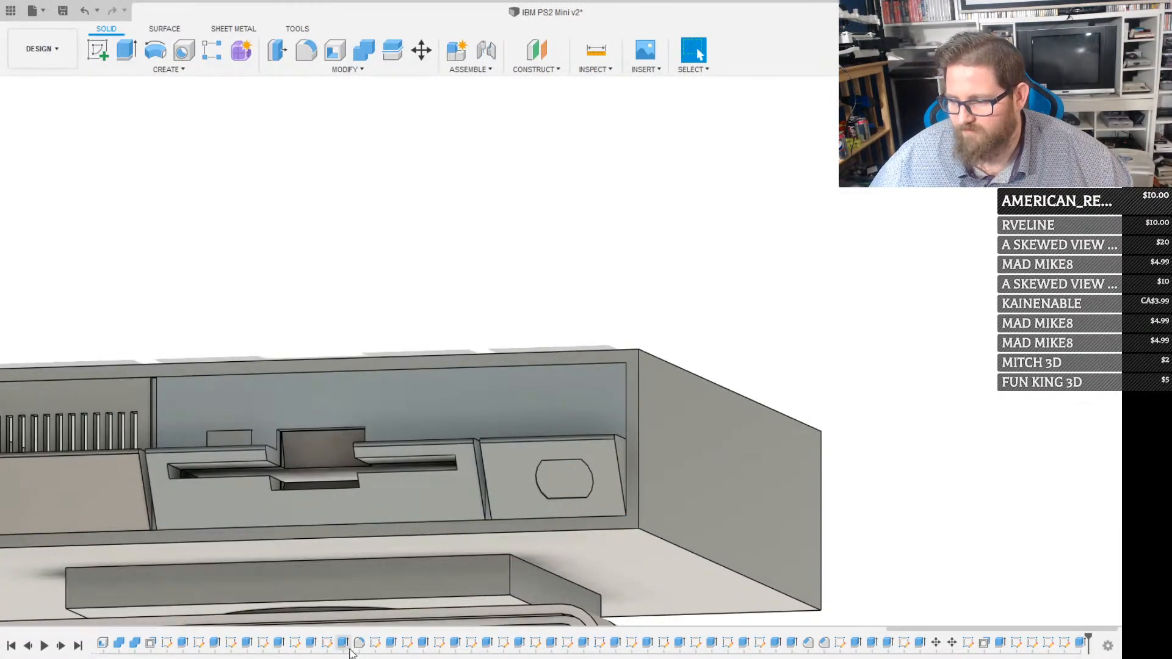
shift+middle_drag(477, 528, 116, 445)
scroll(116, 445, up, 5)
shift+middle_drag(247, 408, 283, 397)
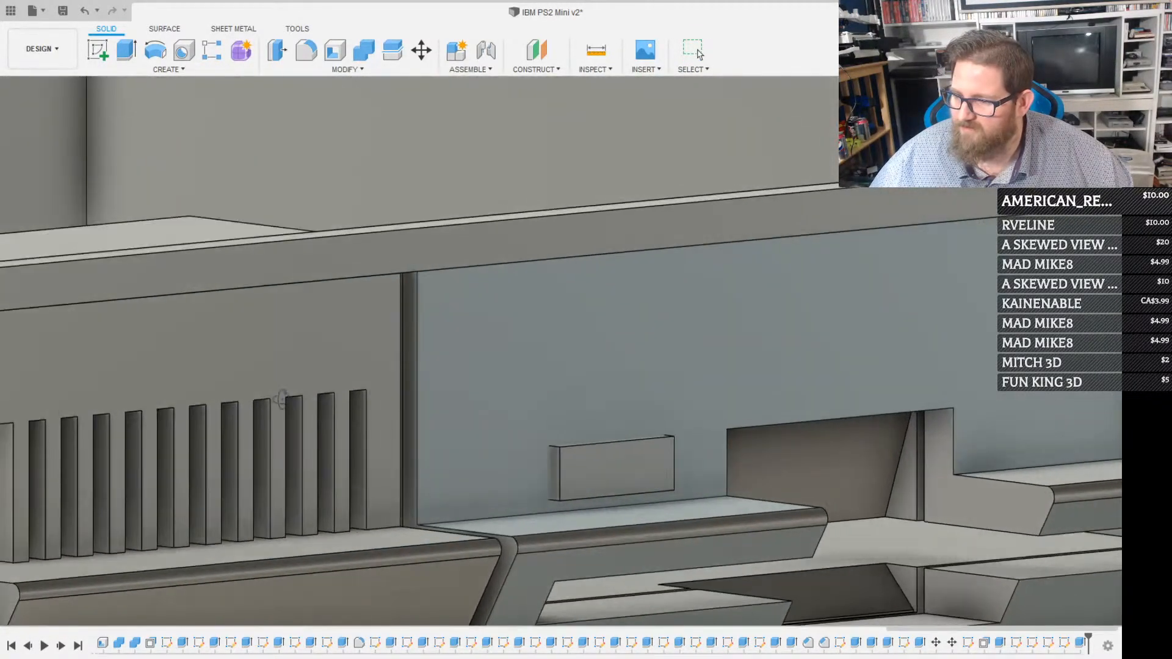
scroll(420, 309, up, 4)
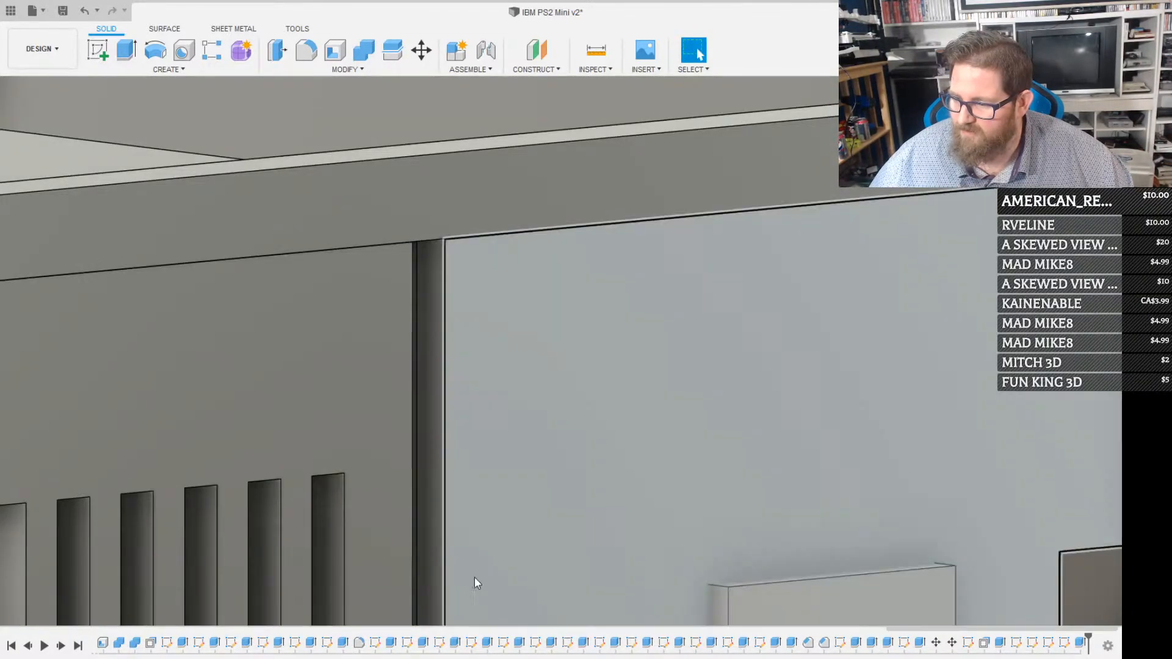
key(i)
key(Escape)
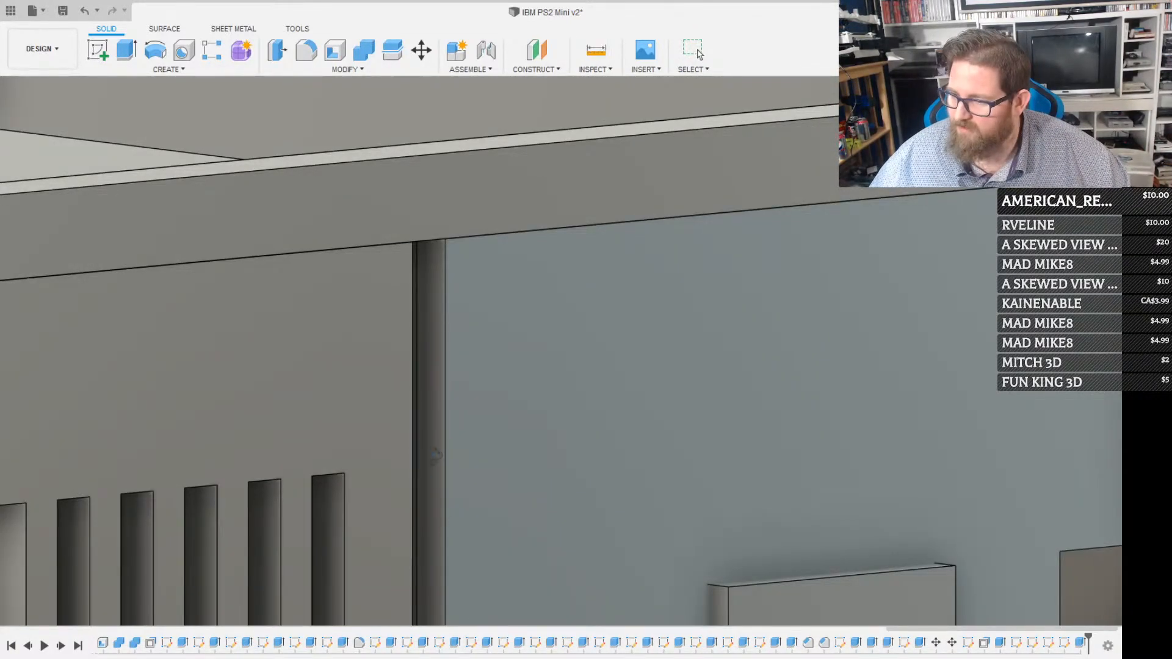
shift+middle_drag(452, 476, 443, 452)
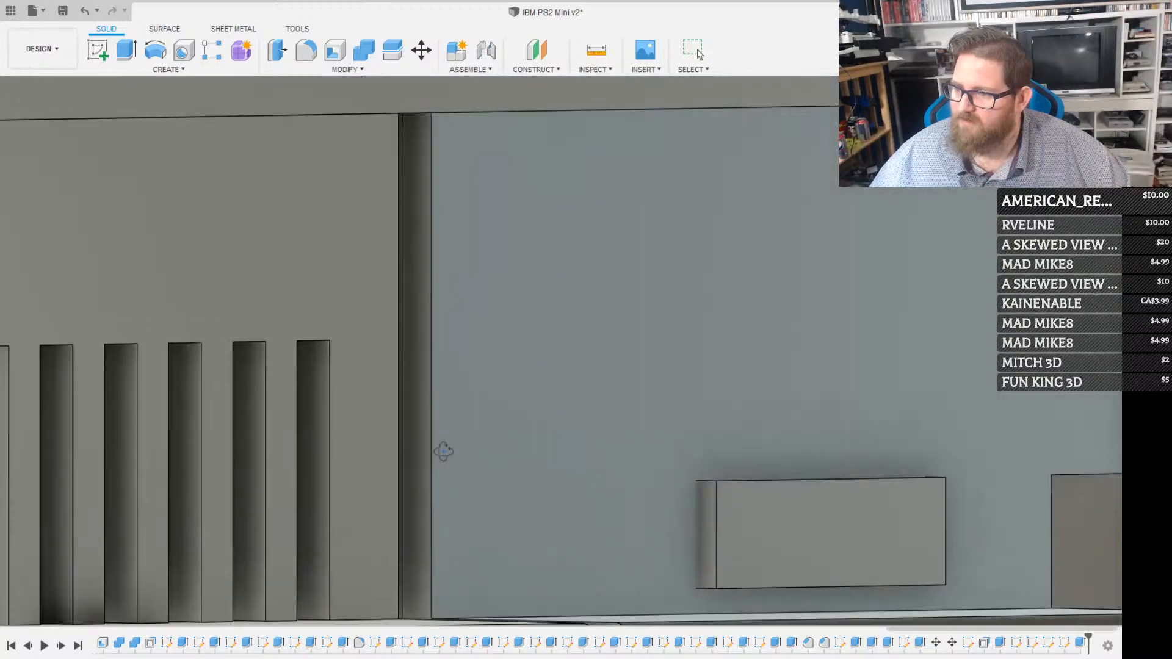
shift+middle_drag(534, 517, 498, 517)
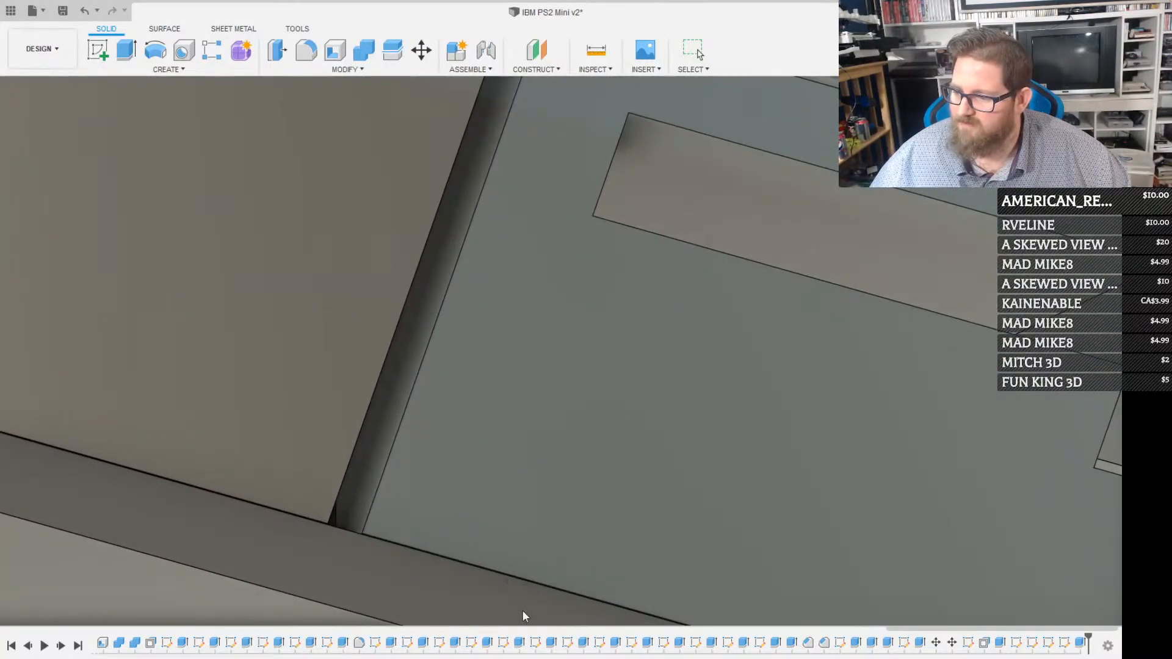
shift+middle_drag(523, 616, 549, 434)
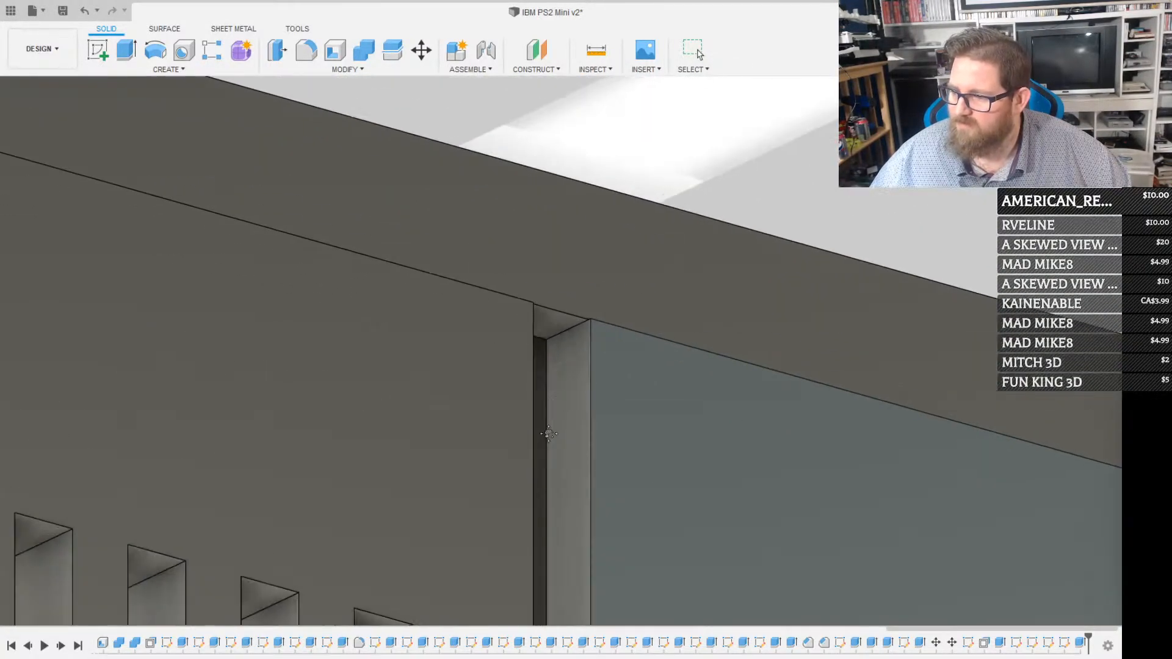
key(i)
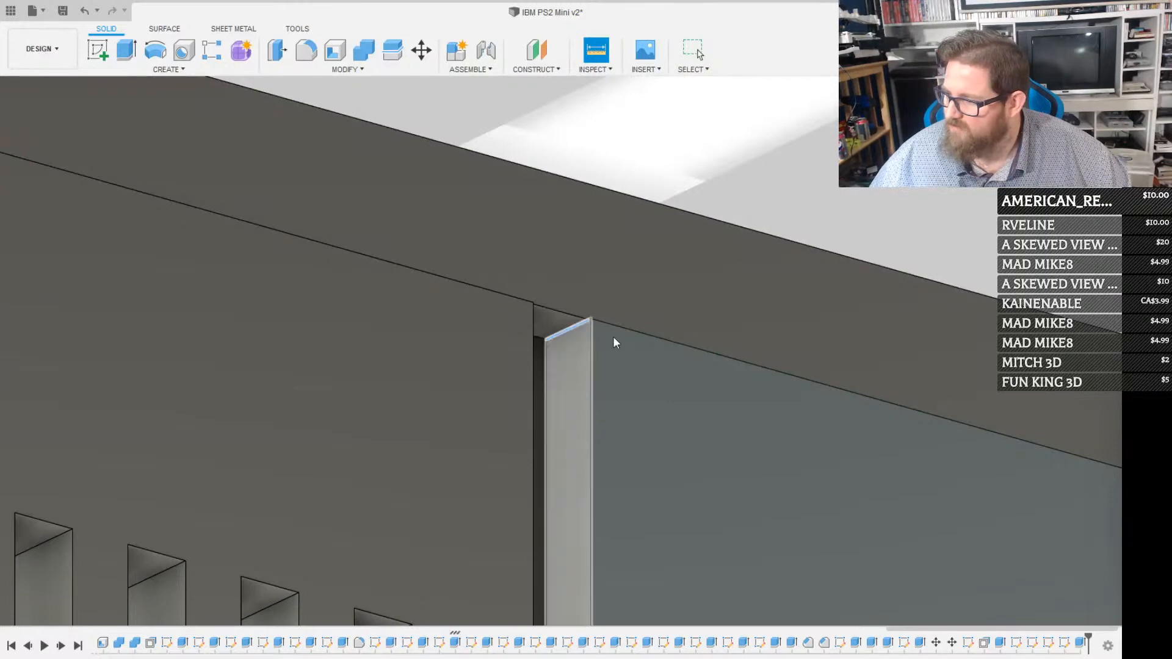
key(Escape)
Examine the grooves dividing the slanted front panel, ending at the new one between the disk slot and the badge recess
scroll(946, 415, down, 3)
scroll(946, 416, down, 4)
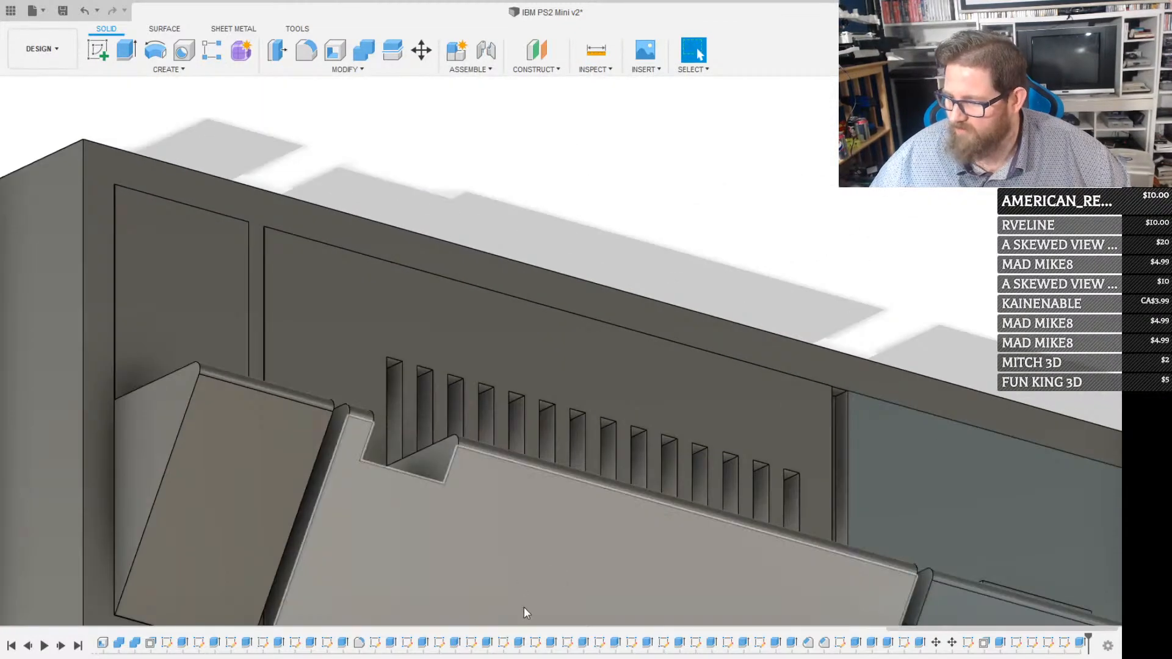
middle_drag(524, 614, 254, 254)
middle_drag(827, 581, 442, 408)
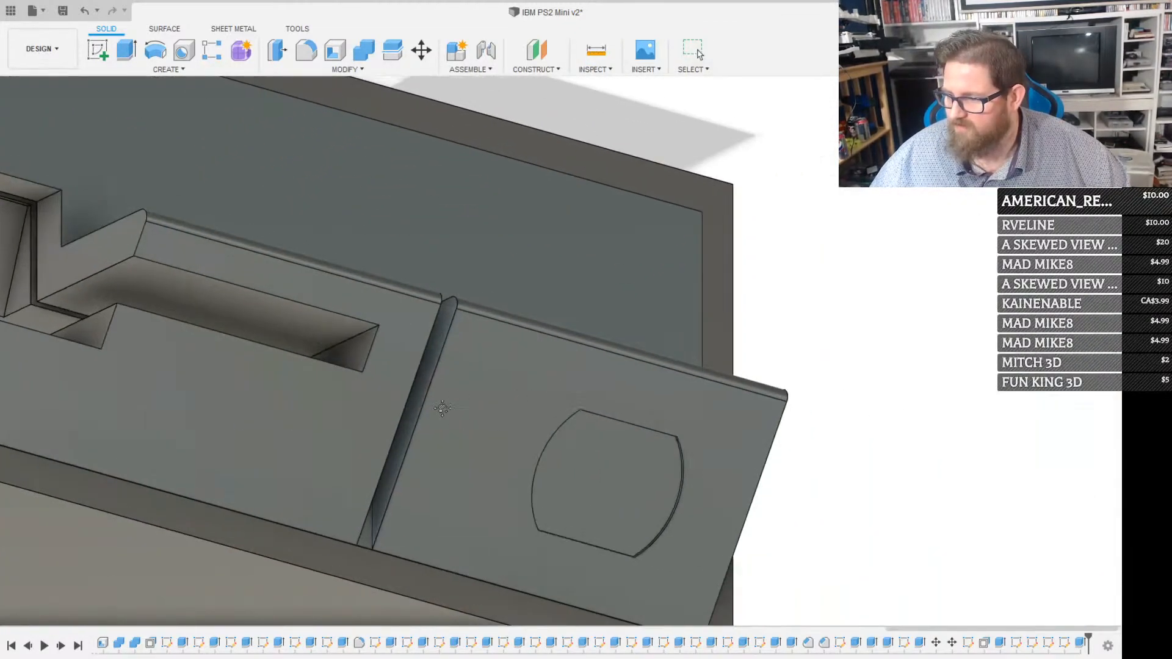
scroll(428, 400, up, 3)
scroll(427, 397, down, 4)
scroll(454, 303, down, 2)
click(460, 250)
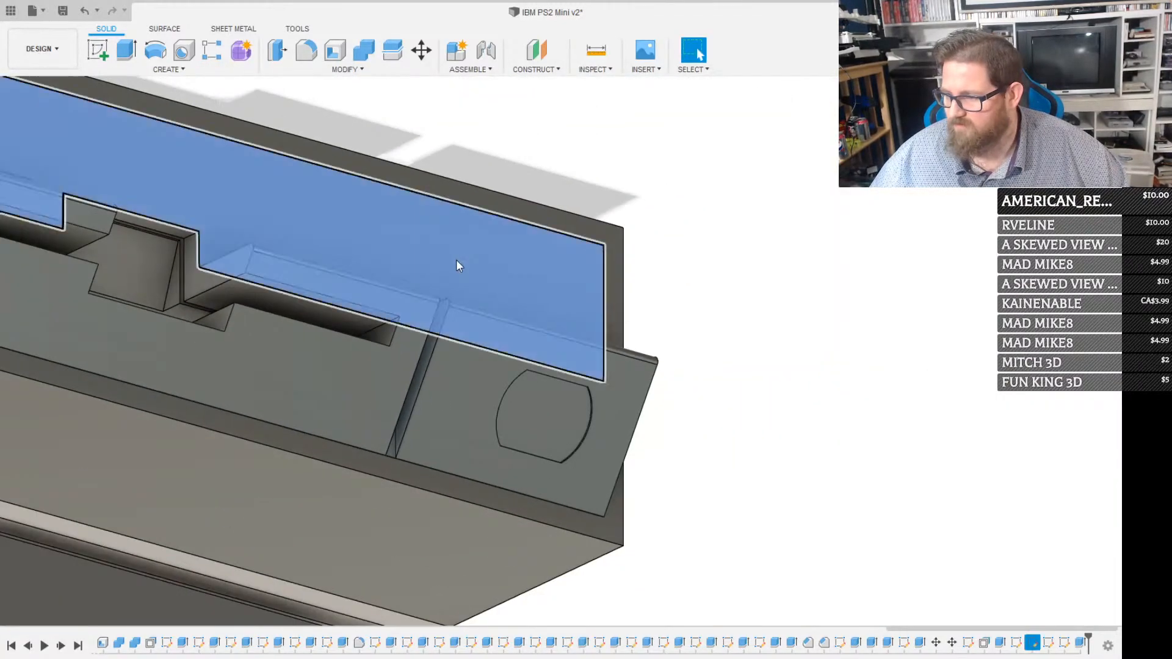
key(r)
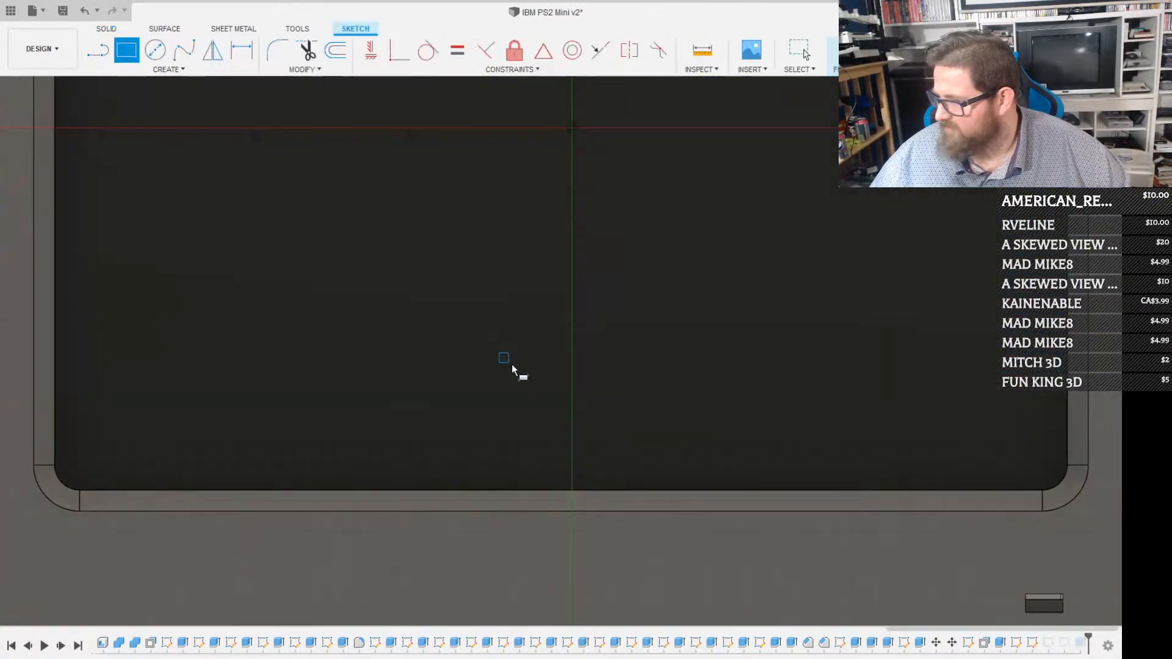
scroll(517, 376, down, 3)
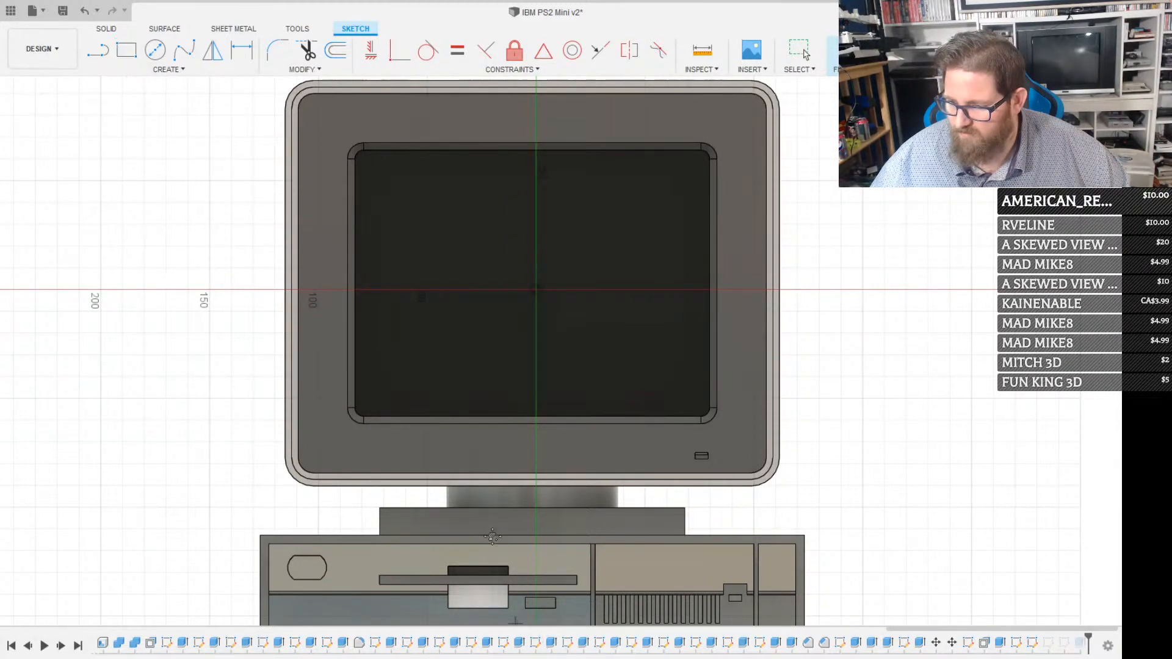
middle_drag(350, 505, 433, 287)
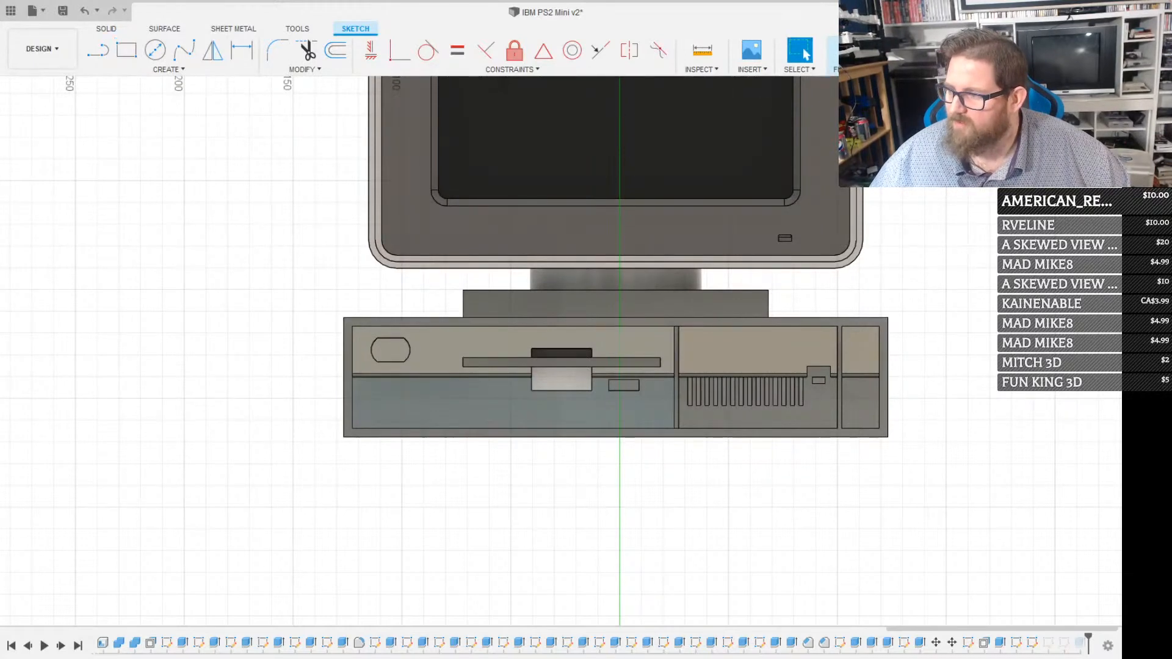
click(831, 49)
Sketch a narrow rectangle on the recessed panel, matching the groove beside the badge recess and running from its top down to the panel's lower edge
scroll(431, 368, up, 5)
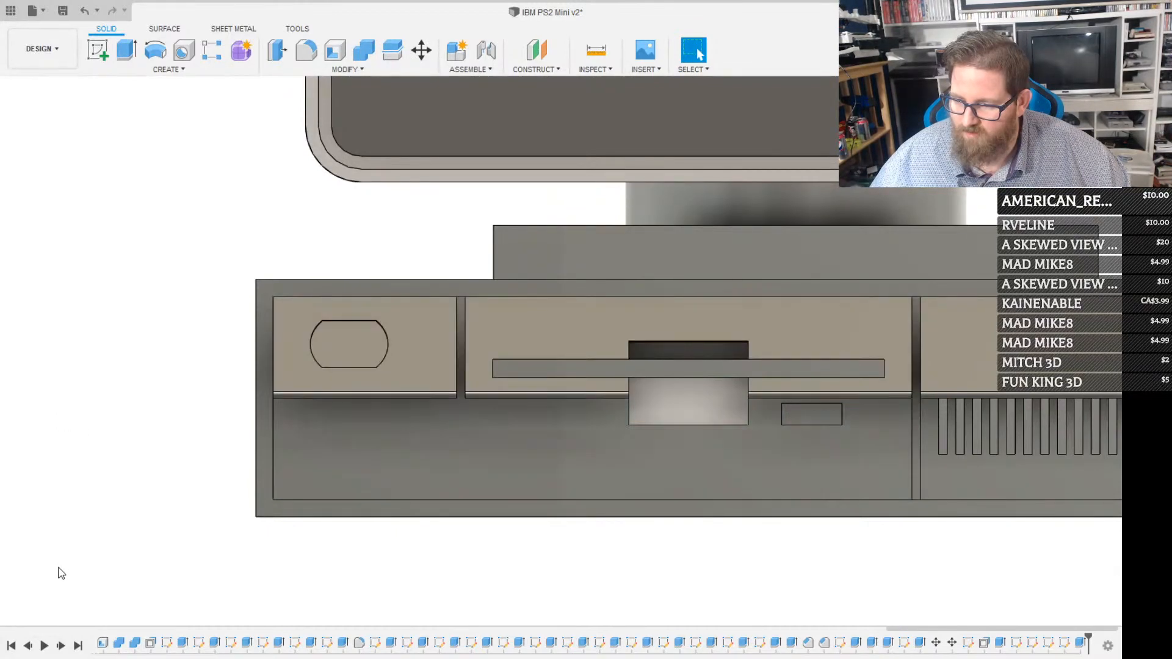
scroll(447, 330, up, 4)
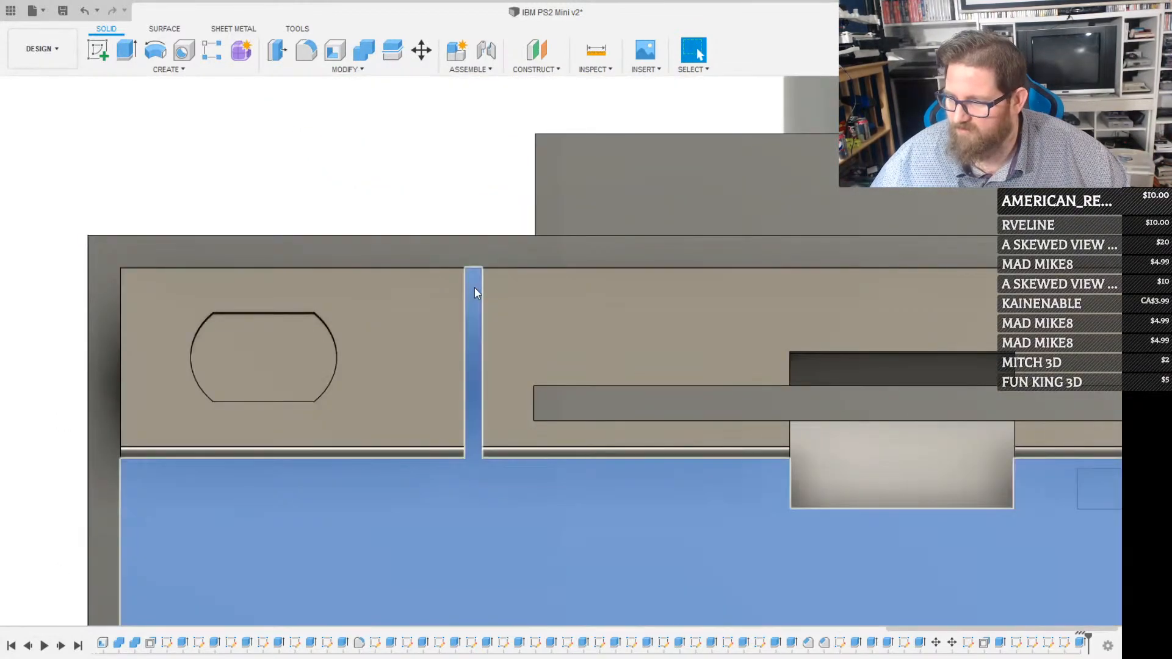
middle_drag(474, 287, 552, 347)
click(552, 342)
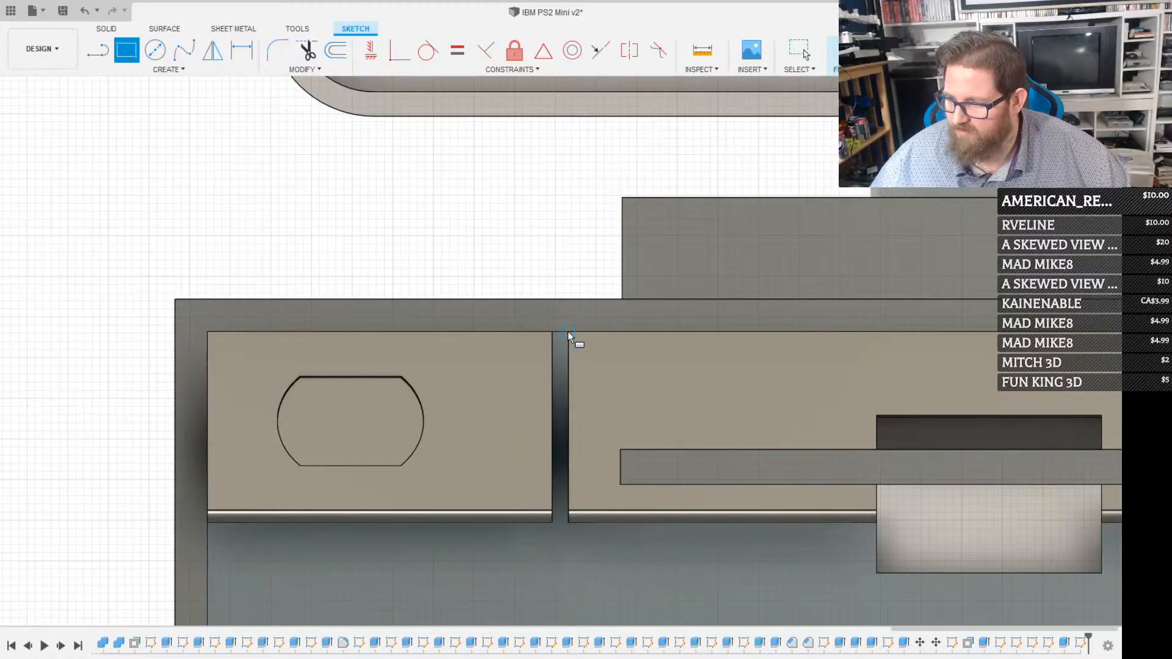
click(568, 331)
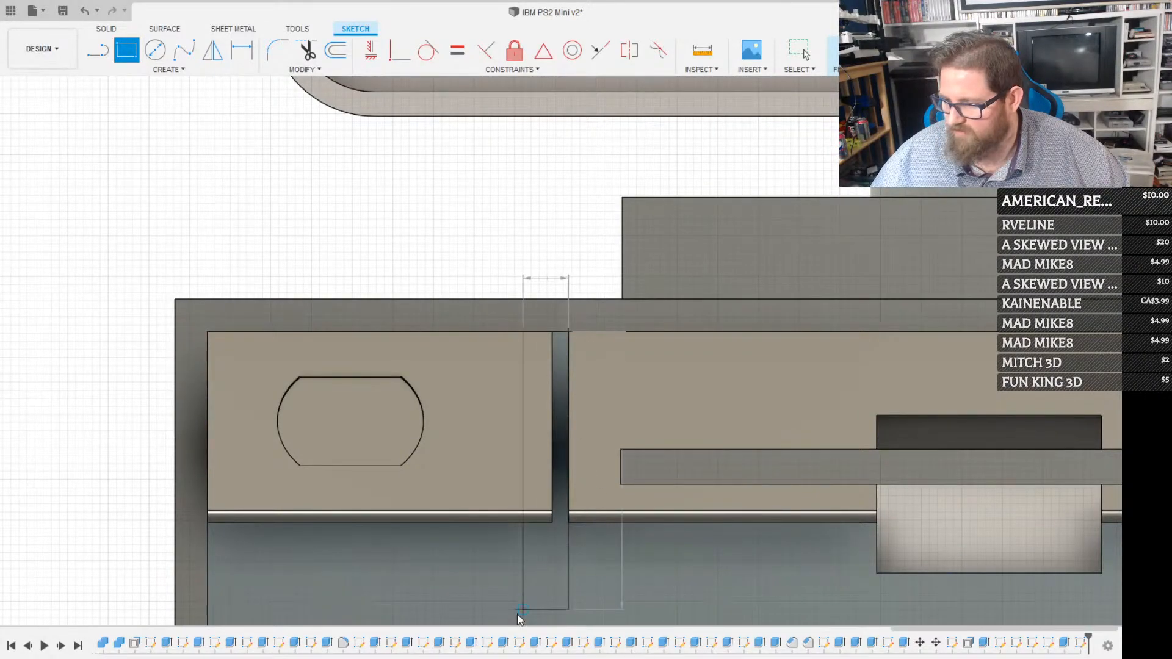
click(523, 610)
middle_drag(527, 552, 465, 137)
key(r)
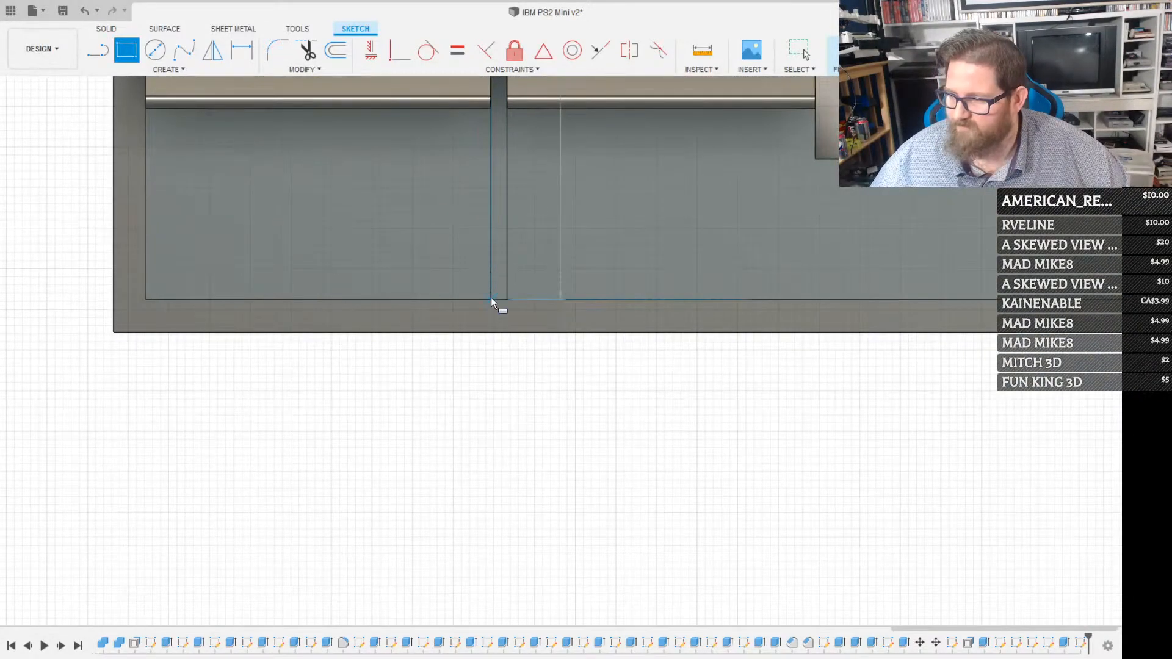
click(491, 297)
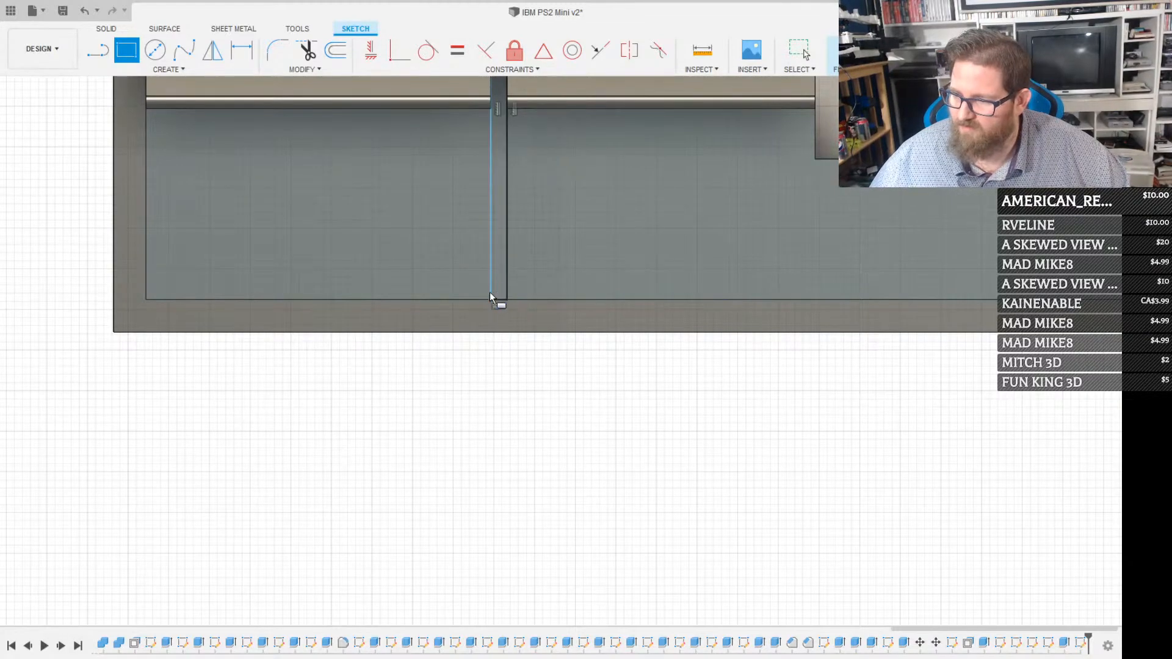
Extrude the narrow strip's profile as a cut so the groove beside the badge recess continues down the lower panel
scroll(490, 292, up, 3)
key(Escape)
click(505, 250)
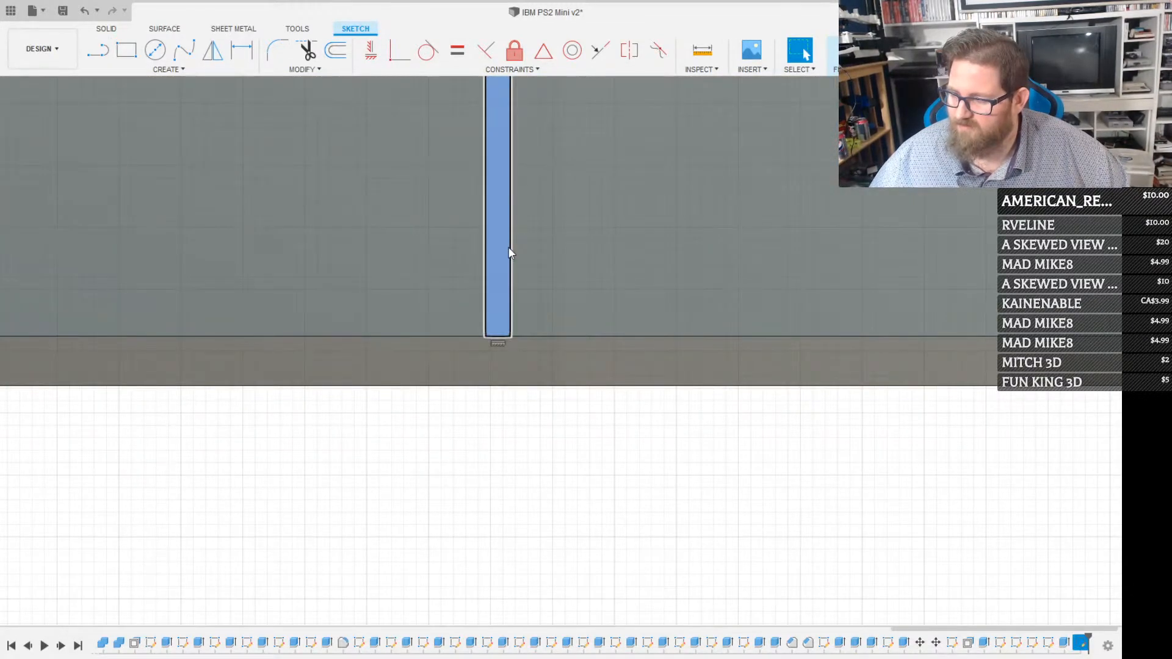
key(e)
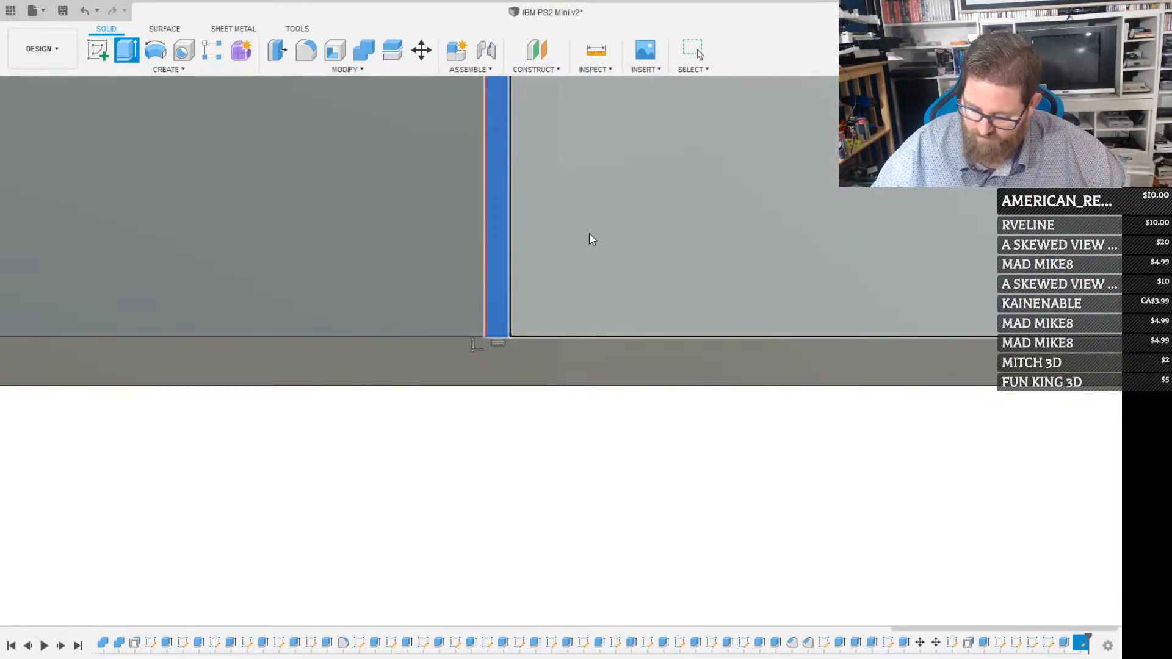
key(Return)
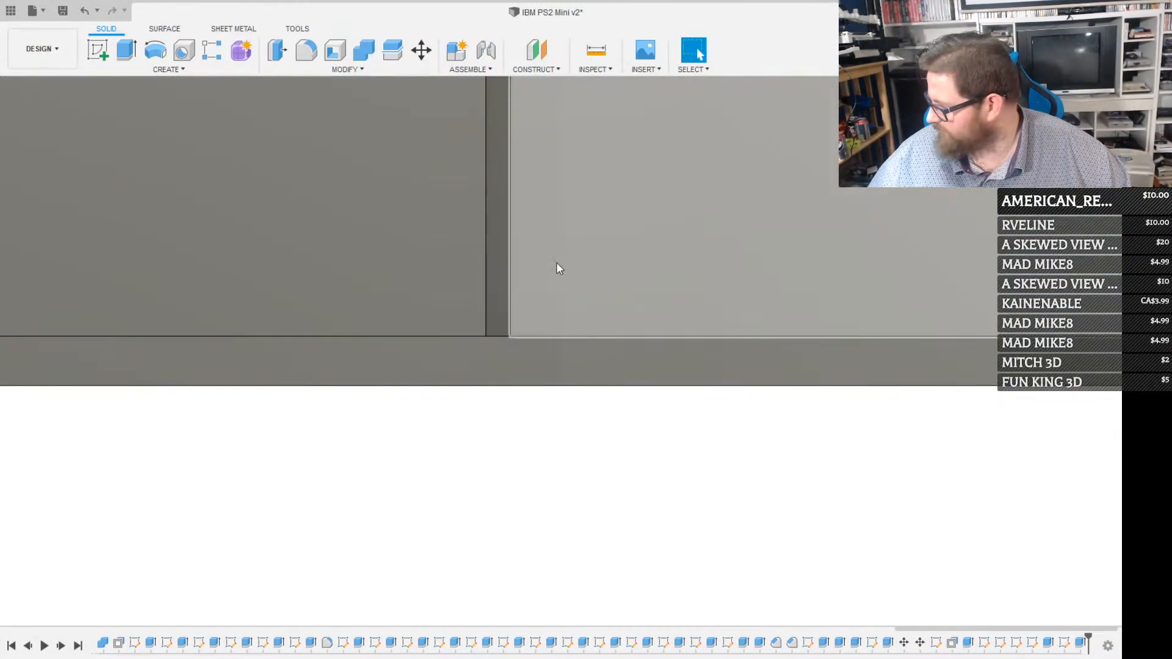
Examine the front panel's grooves, disk slot and eject button area from the front and slightly below
scroll(533, 263, down, 6)
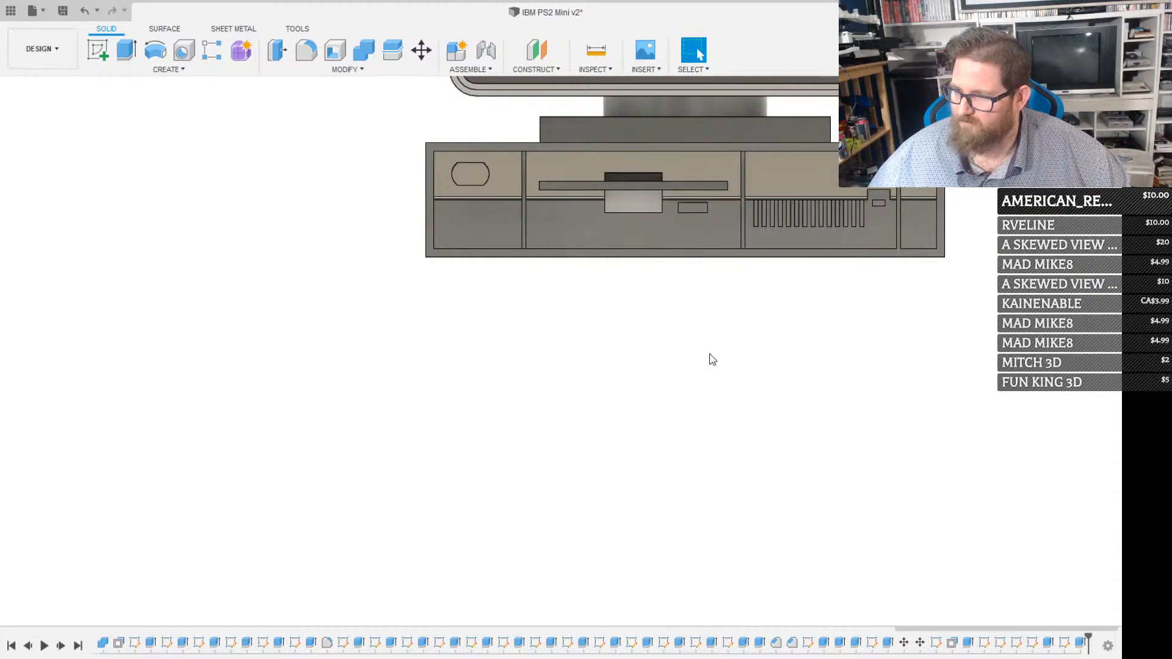
click(529, 621)
drag(563, 493, 515, 534)
drag(589, 363, 497, 518)
drag(540, 389, 500, 454)
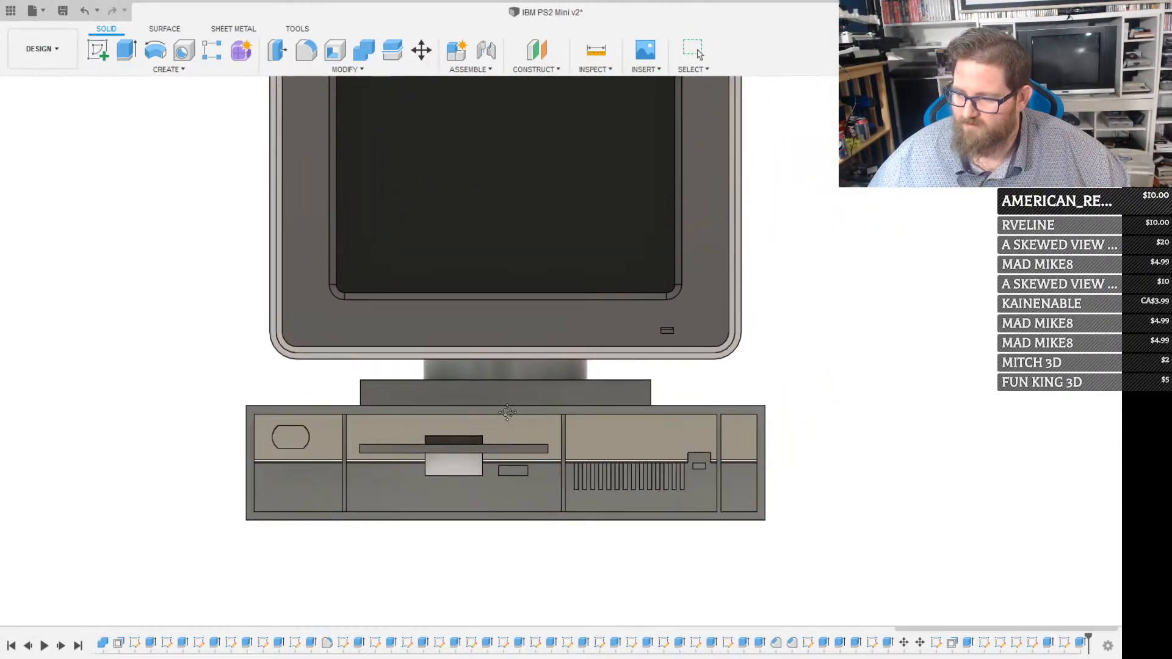
scroll(507, 413, up, 4)
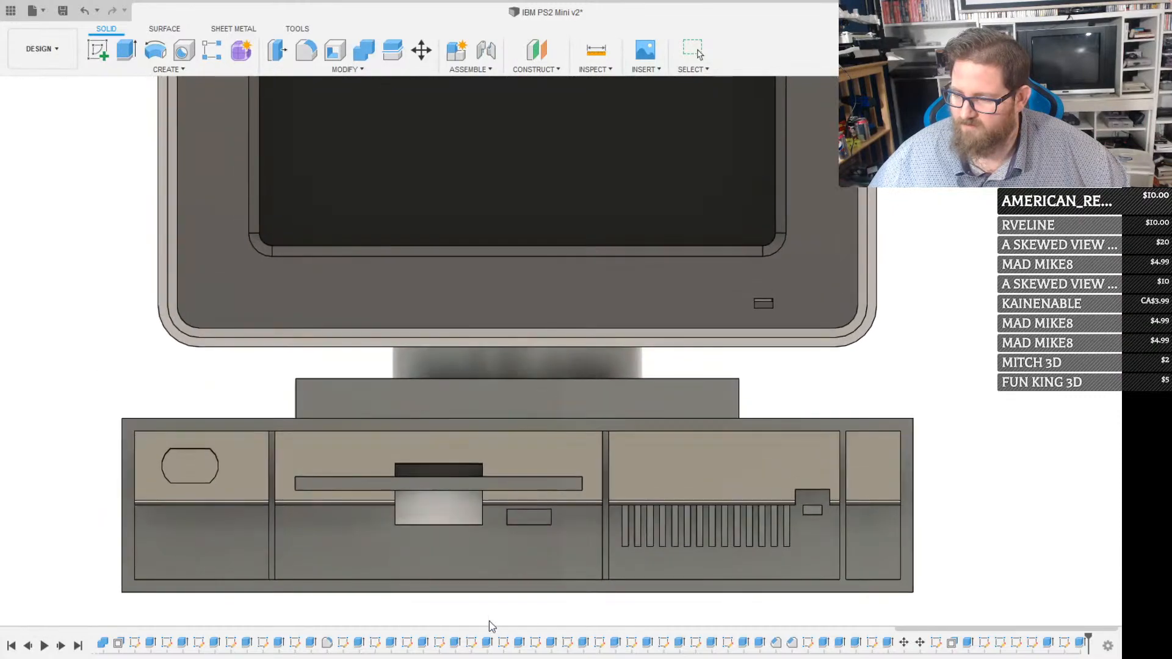
shift+middle_drag(491, 553, 491, 469)
mouse_move(479, 431)
shift+middle_down()
mouse_move(464, 360)
mouse_move(462, 452)
mouse_move(561, 480)
mouse_move(463, 432)
shift+middle_up()
shift+middle_drag(505, 494, 512, 496)
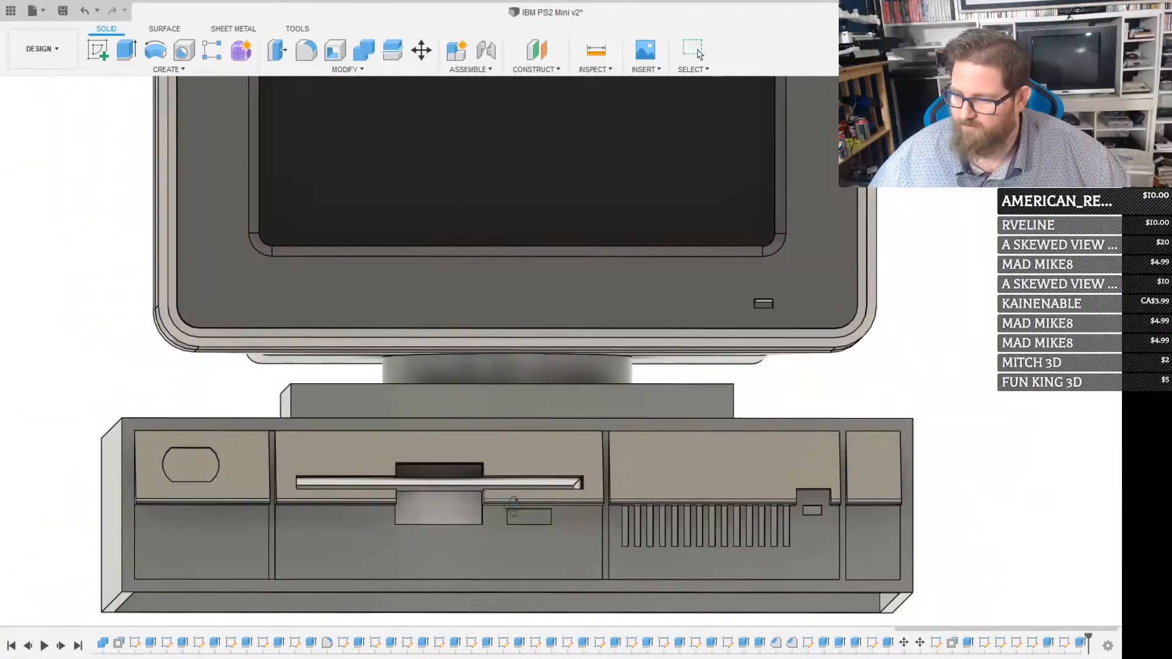
scroll(511, 496, up, 6)
shift+middle_drag(553, 542, 537, 526)
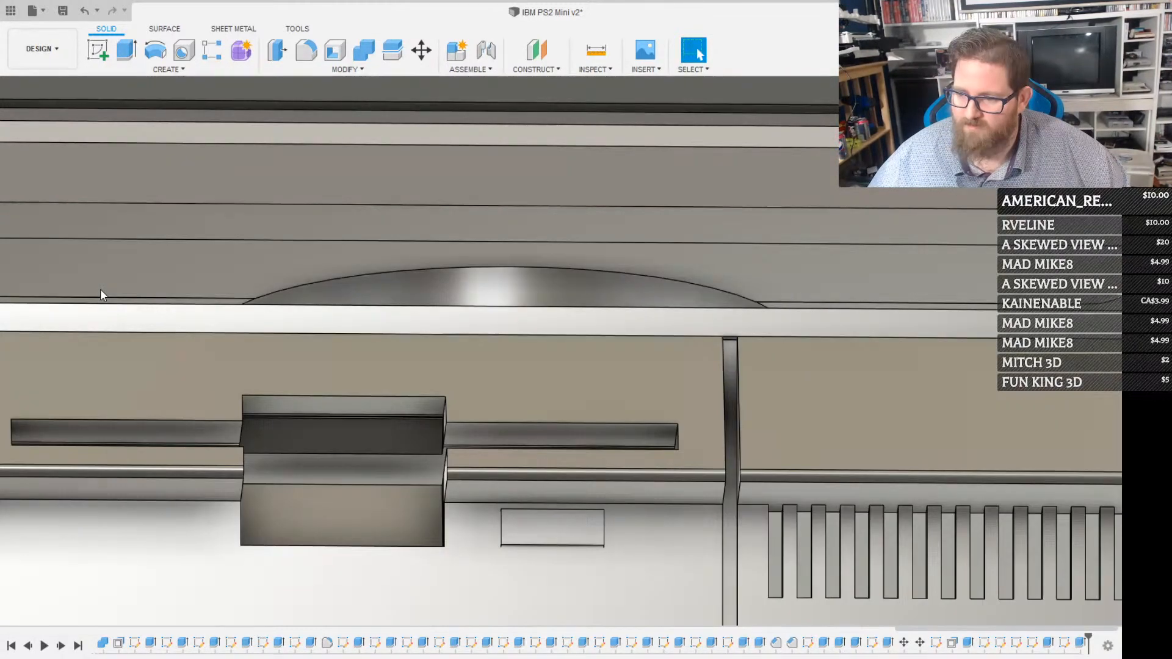
Combine the case body with the floppy drive body as a cut, using the drive as the tool
click(34, 297)
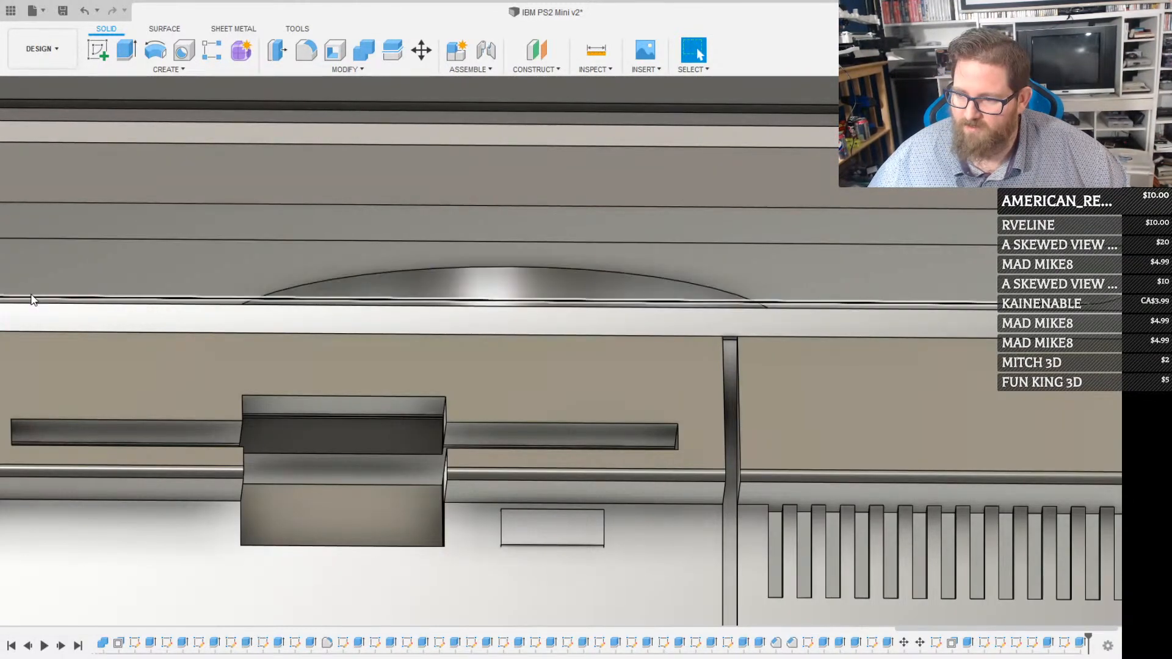
scroll(596, 553, up, 2)
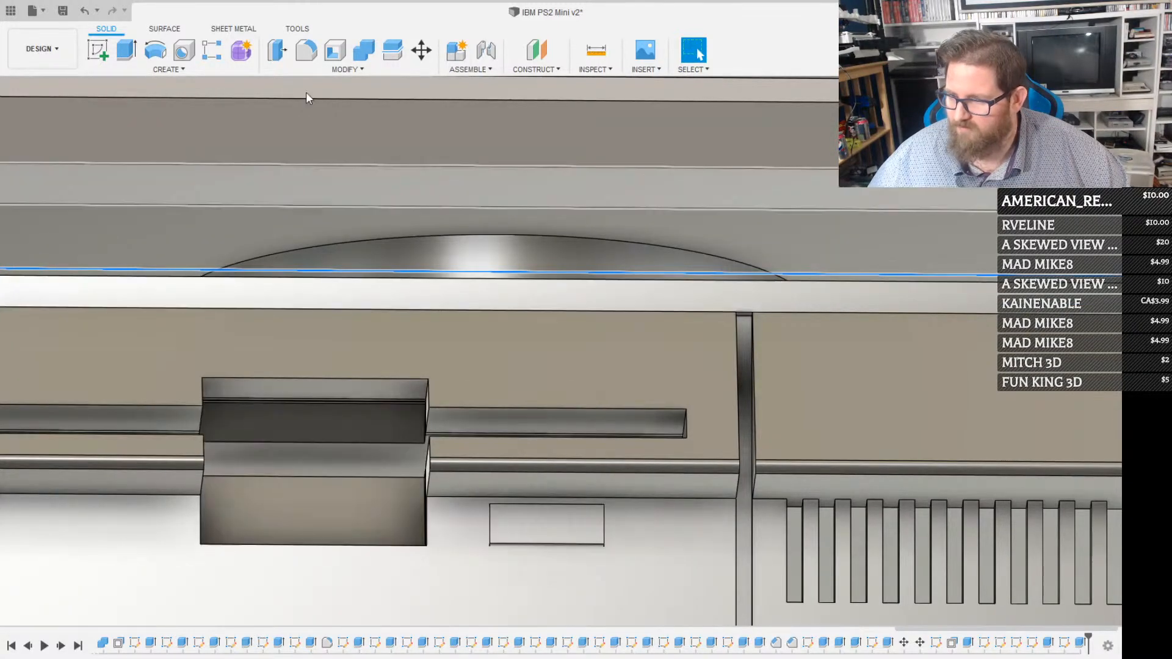
click(359, 69)
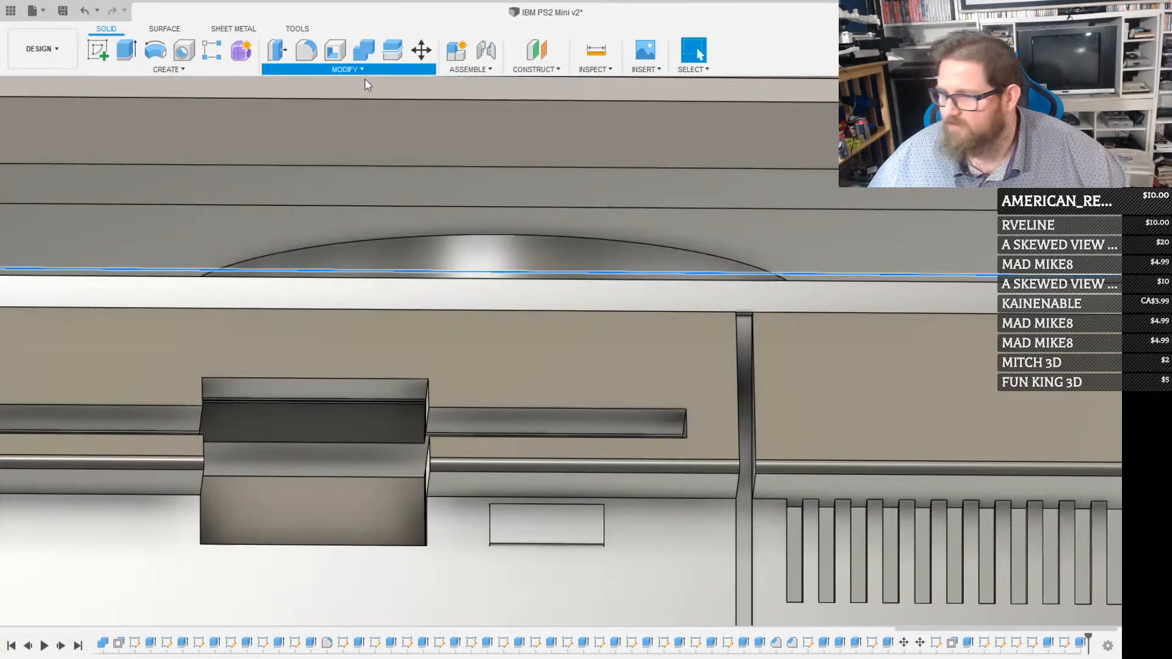
click(313, 179)
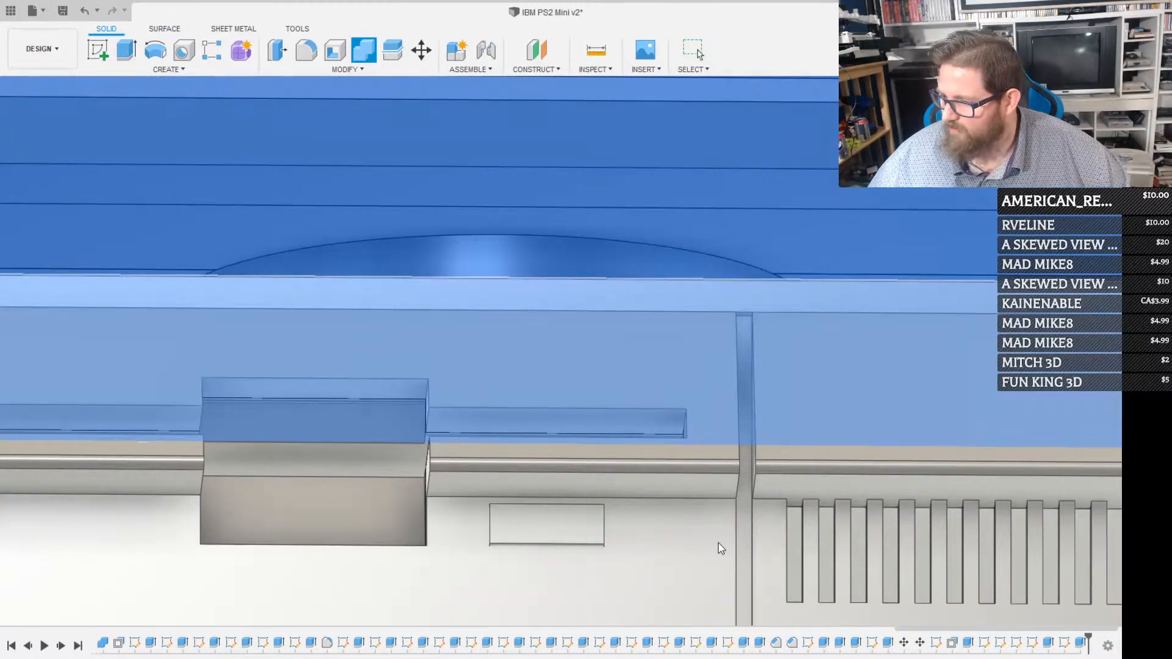
click(721, 544)
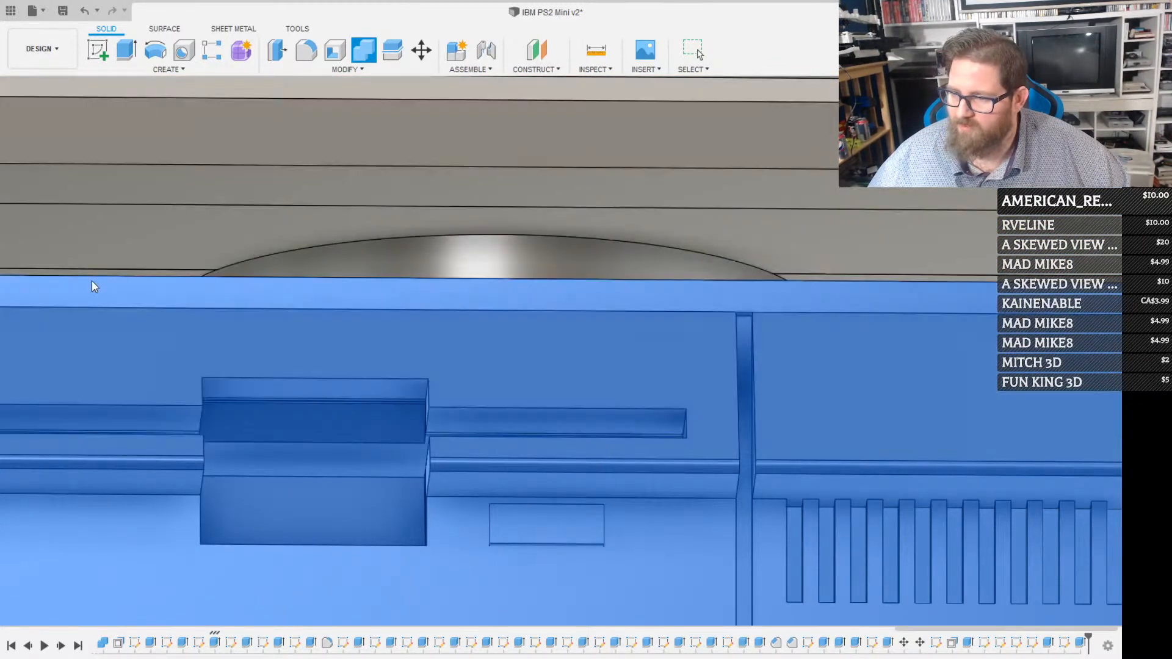
click(93, 281)
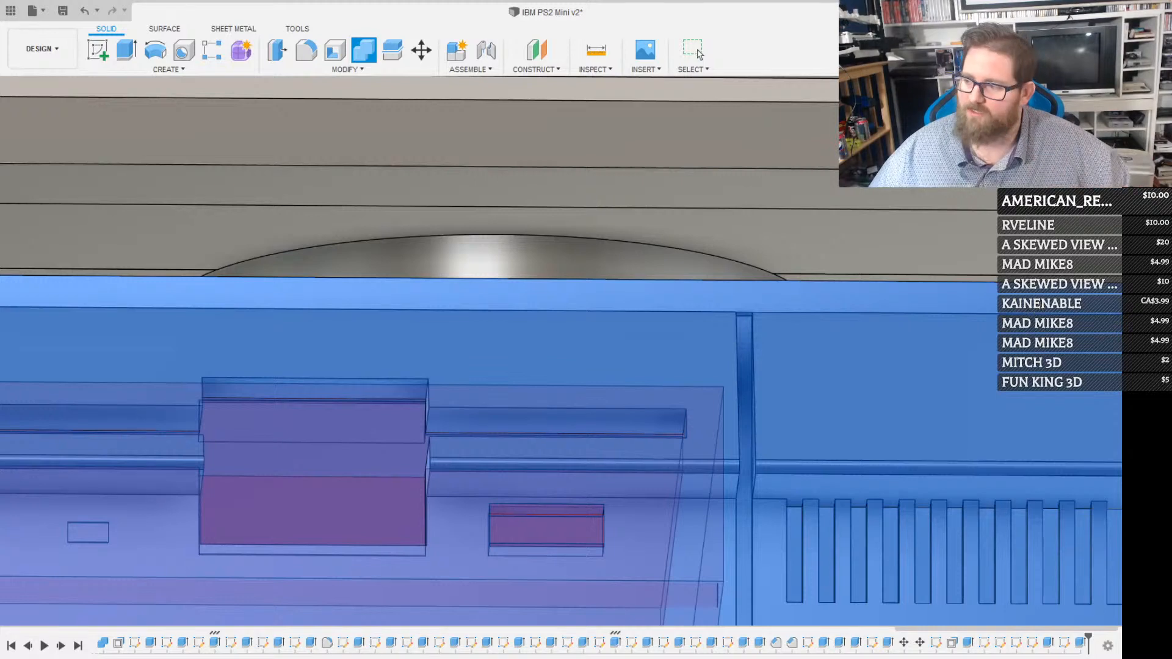
key(Return)
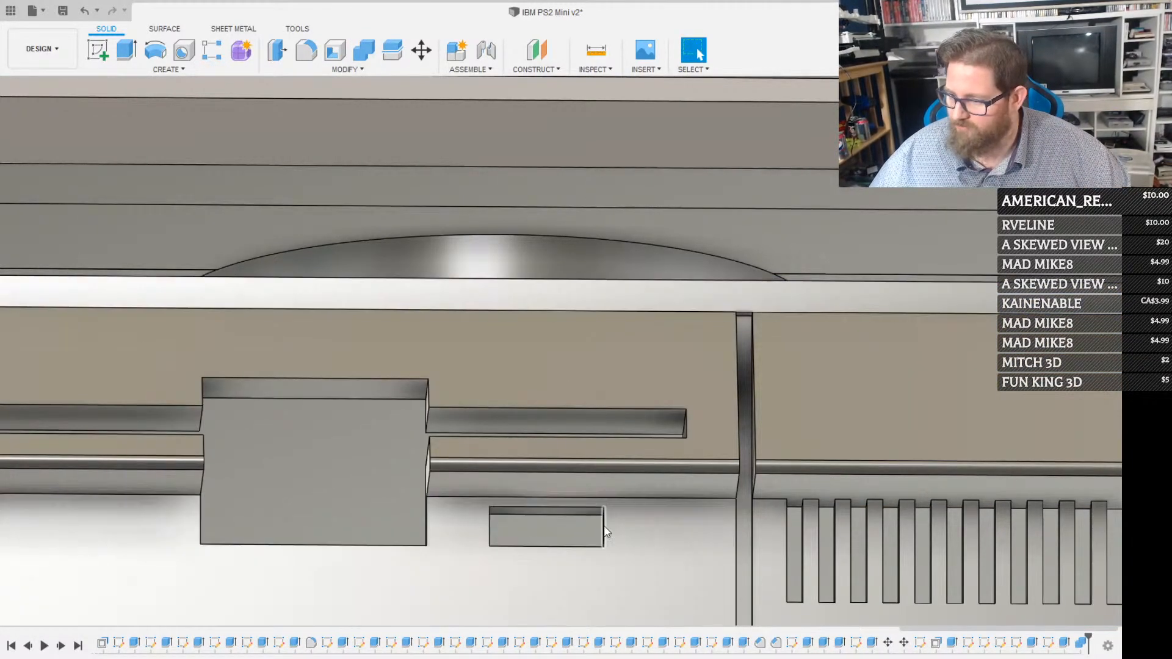
Start a sketch on the lower front panel and offset the eject button opening's outline outward by 1.00
key(r)
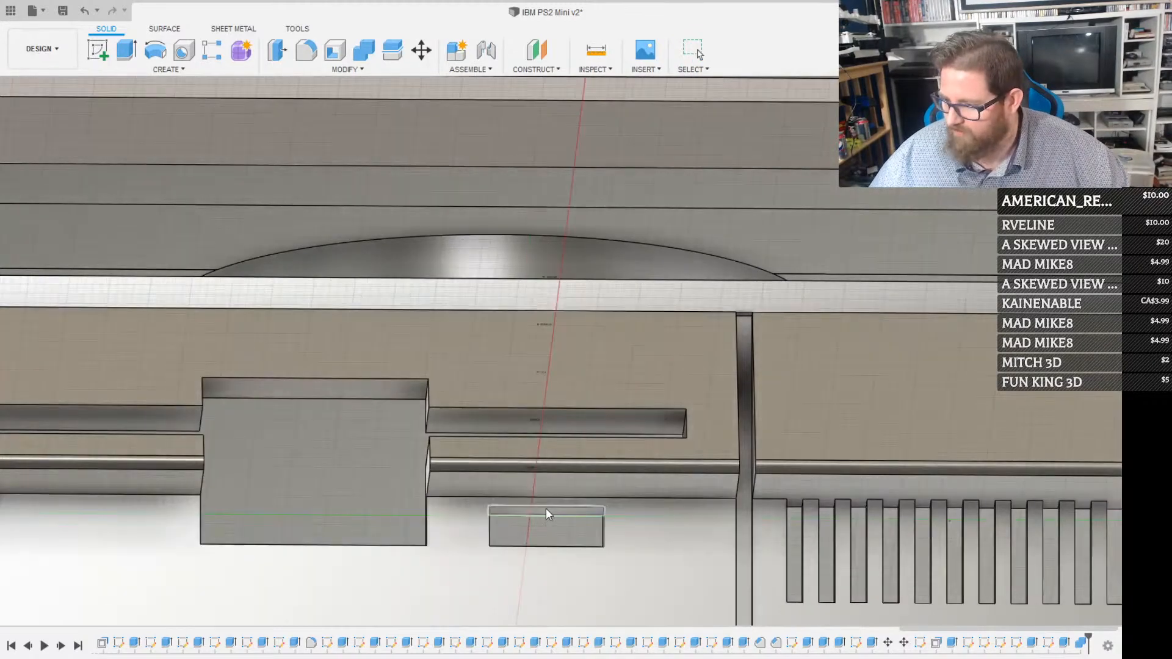
click(546, 508)
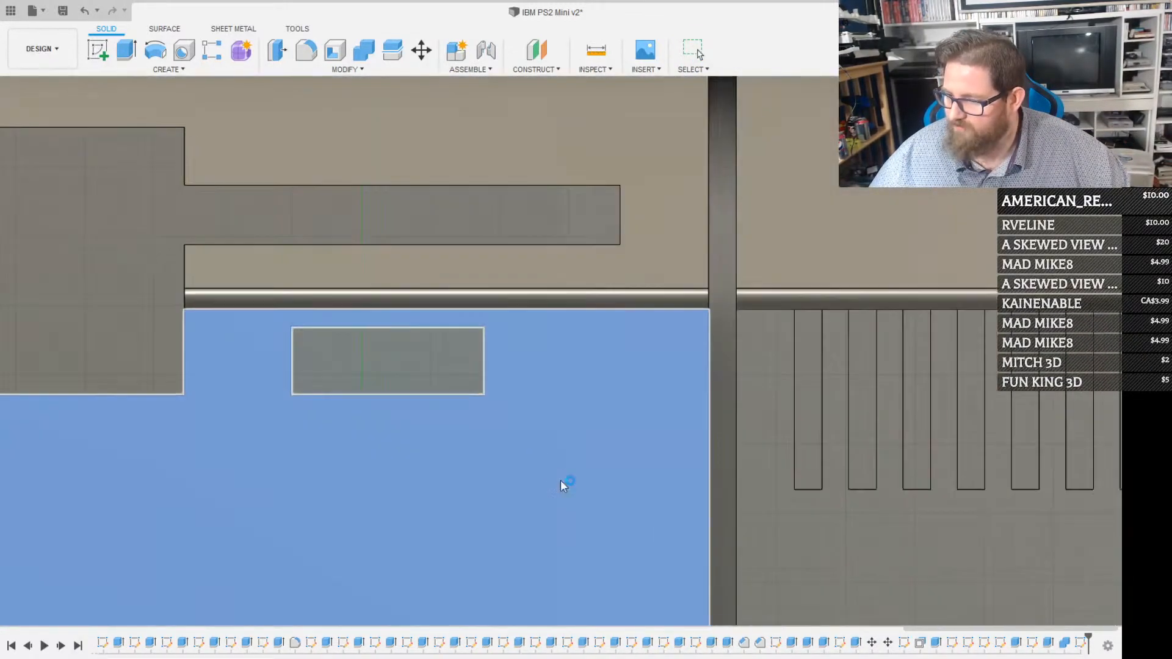
click(453, 396)
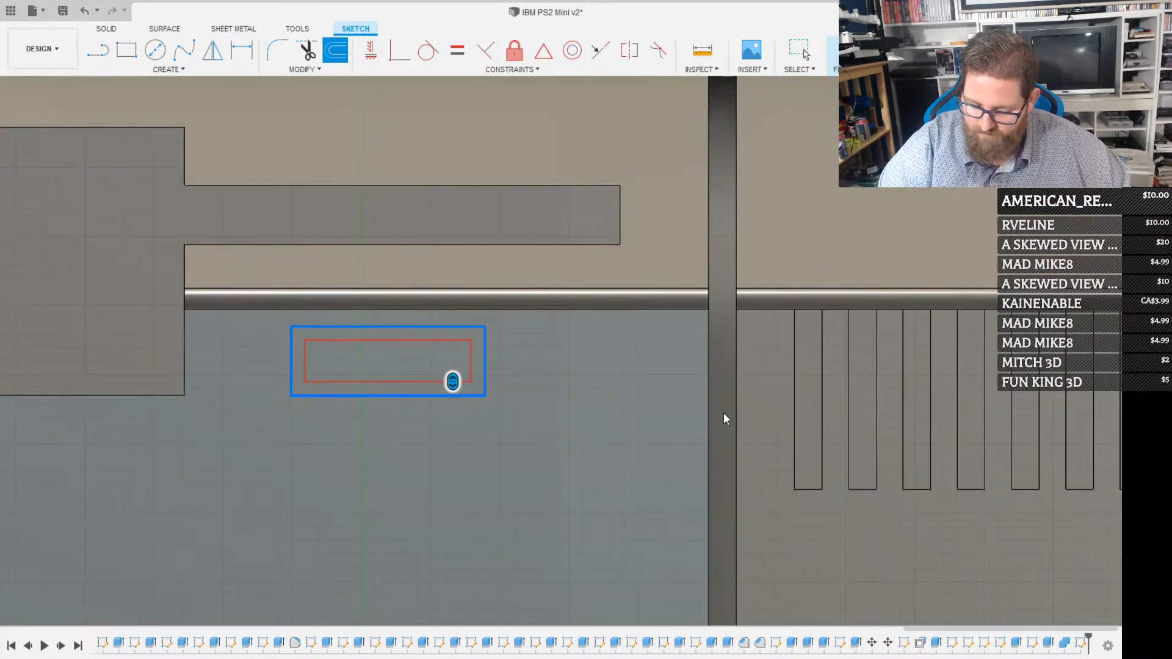
click(860, 238)
key(Return)
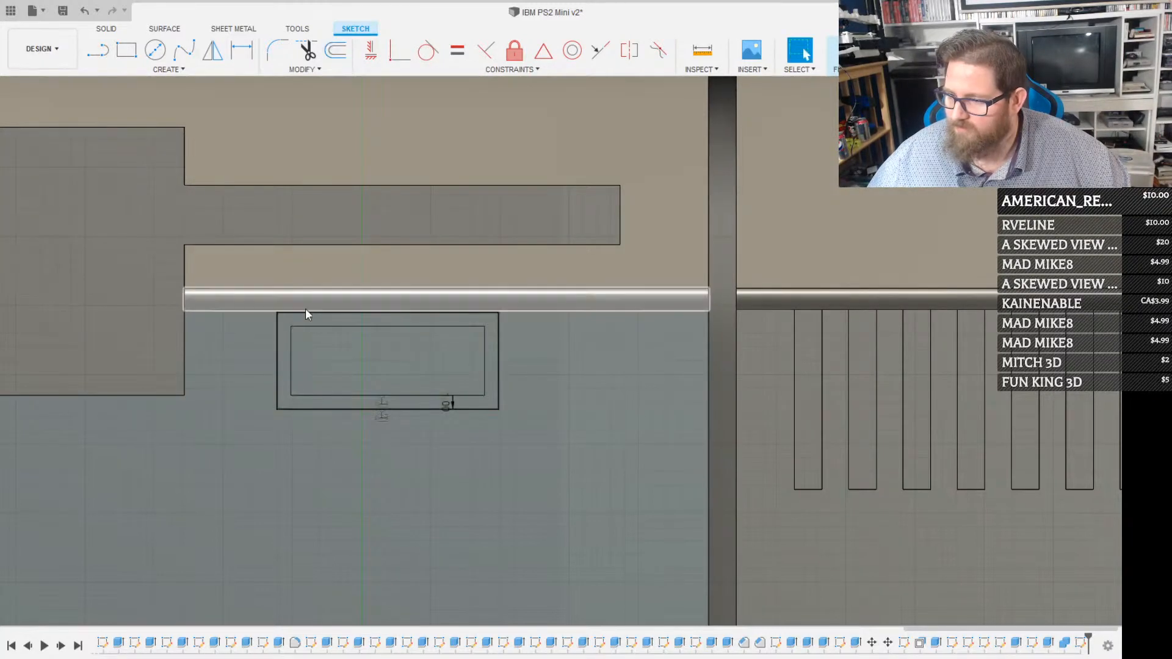
Extrude the frame profile around the eject button opening 10.00 into the panel as a cut
scroll(398, 337, up, 3)
click(401, 291)
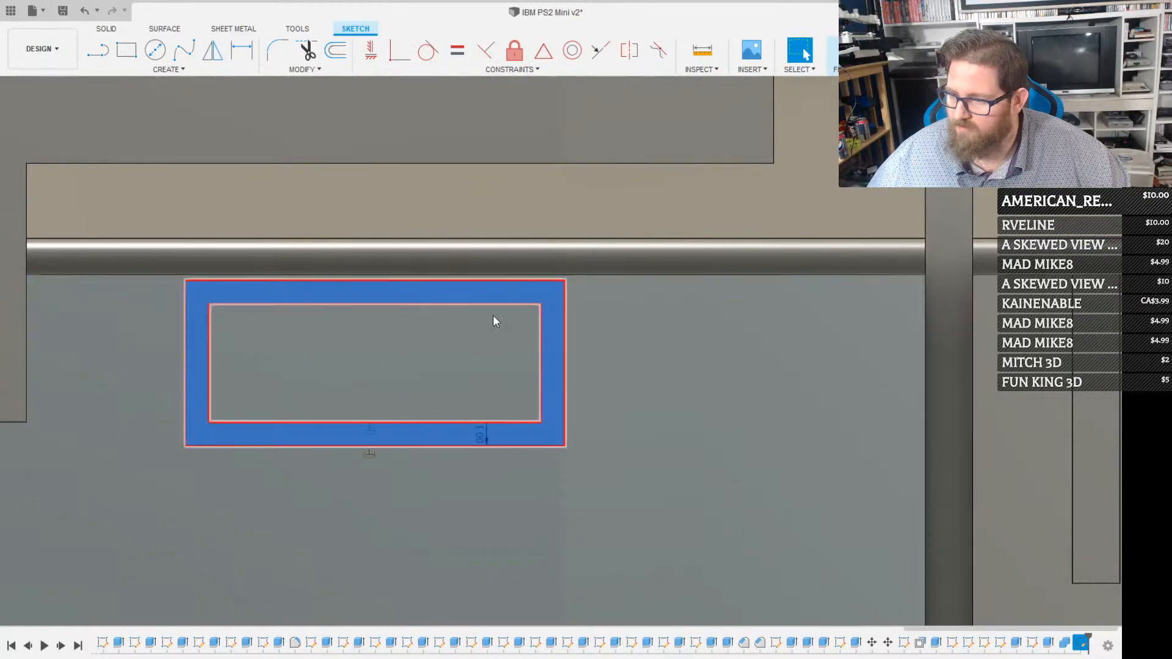
key(e)
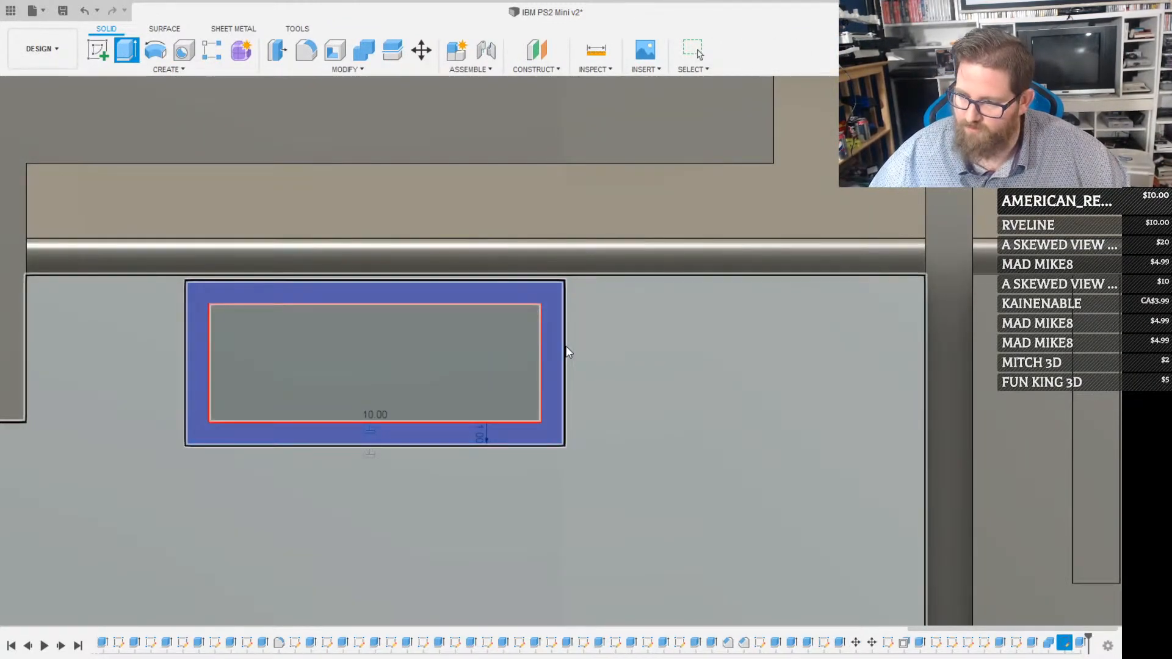
key(Escape)
scroll(419, 369, down, 3)
scroll(418, 367, down, 3)
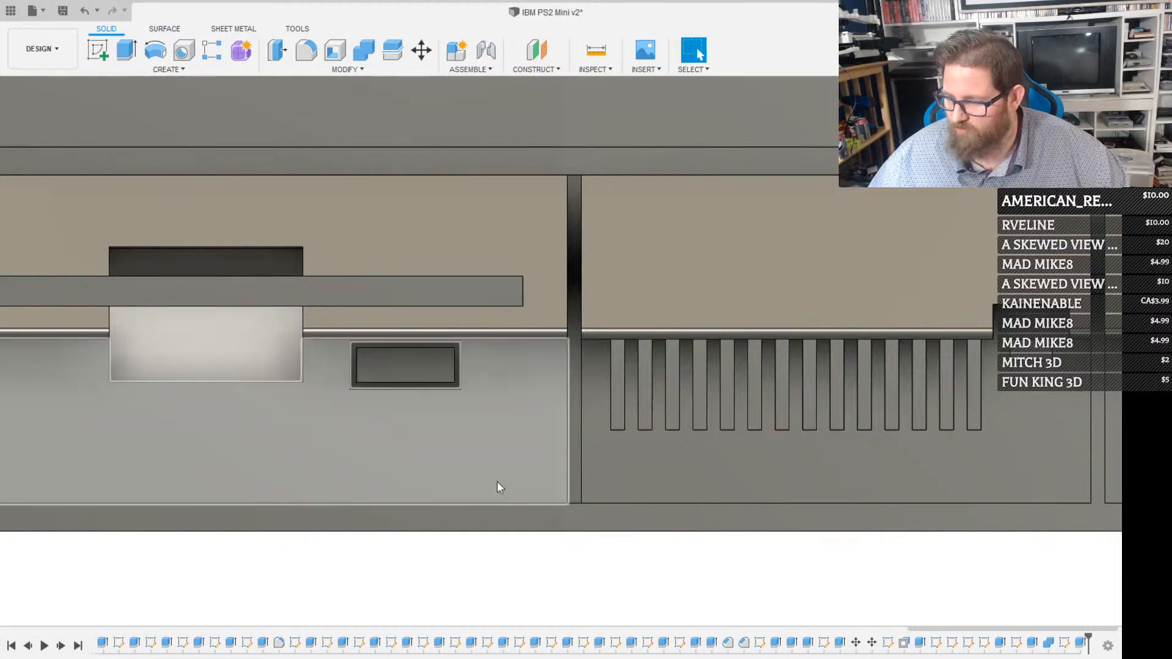
scroll(462, 434, up, 5)
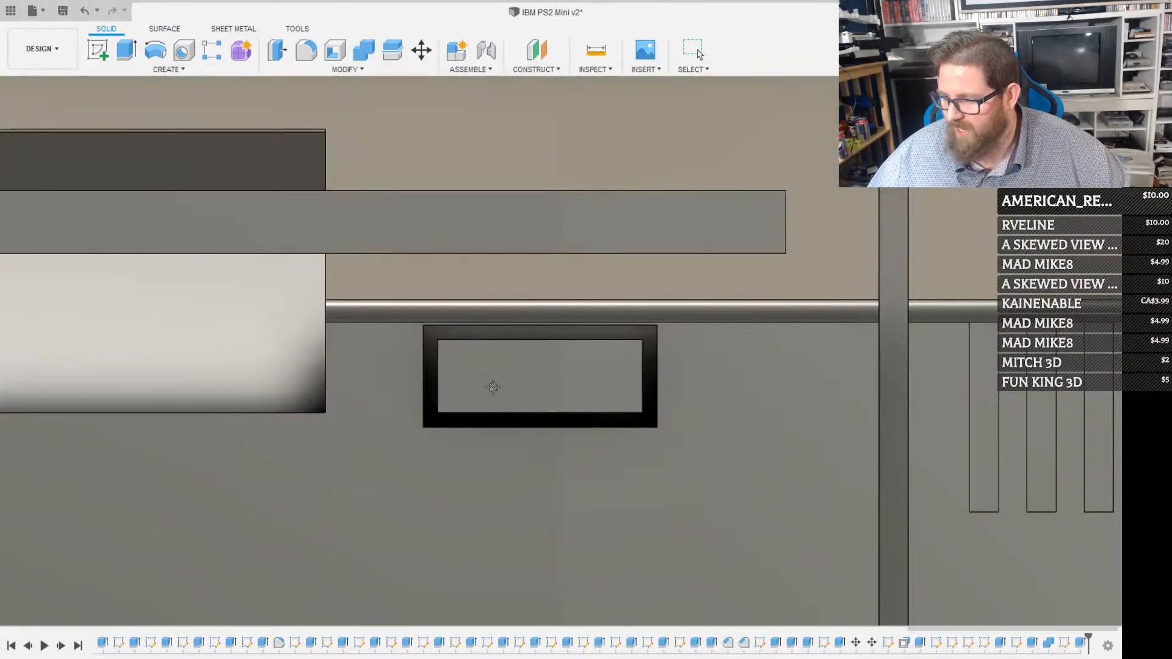
scroll(491, 376, down, 5)
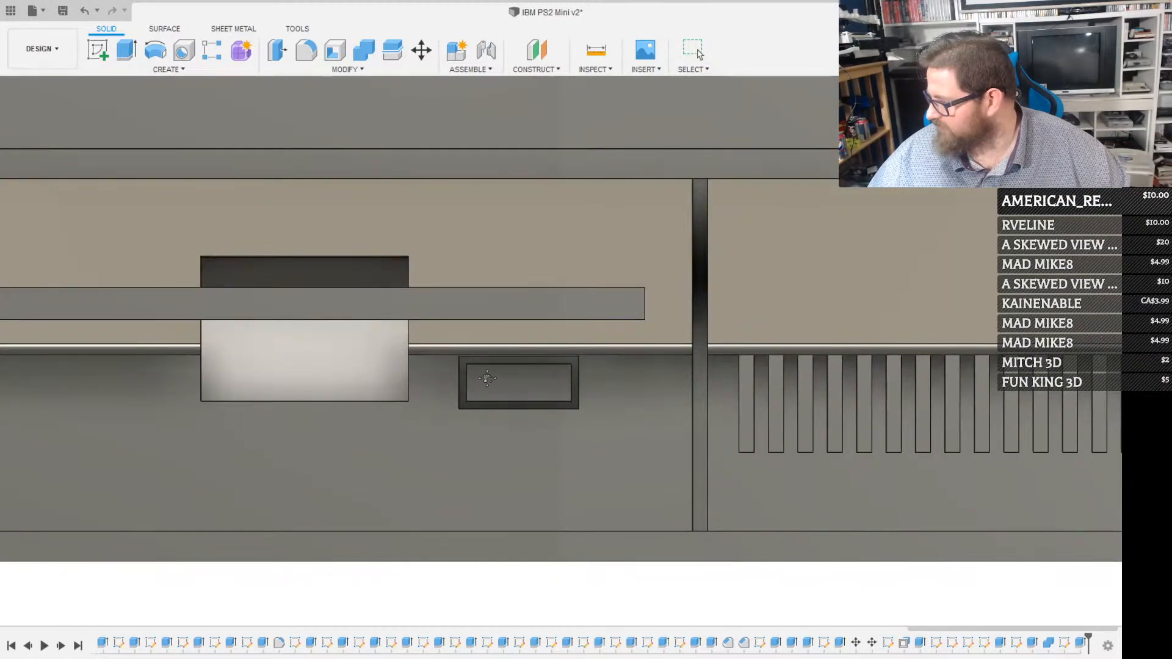
scroll(465, 383, down, 2)
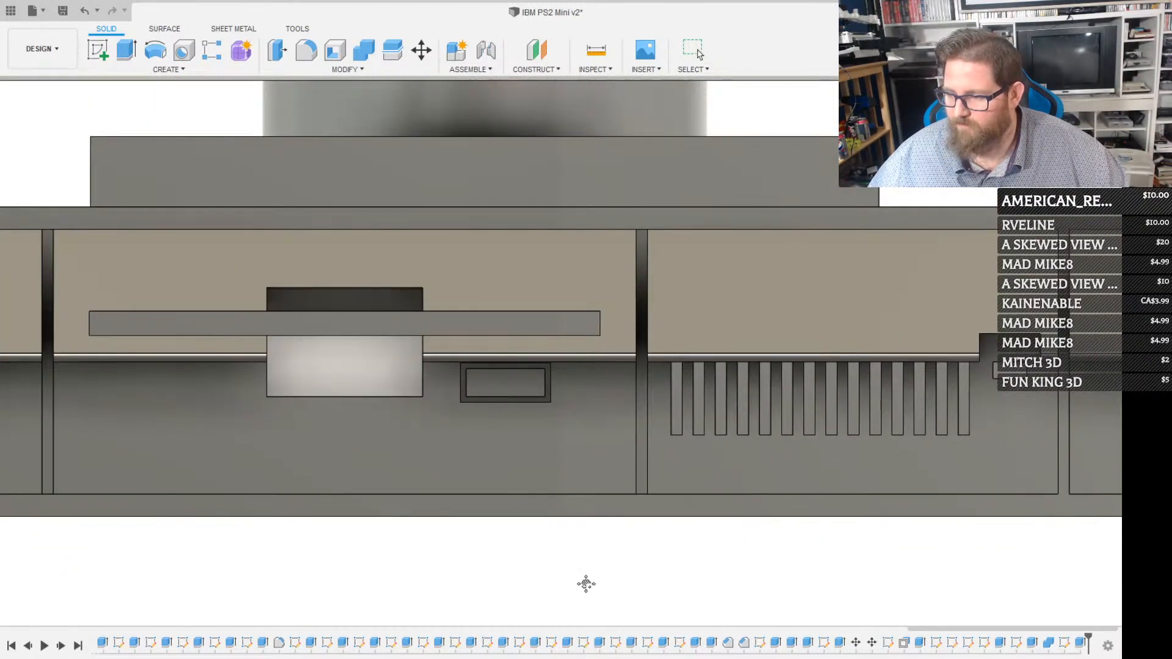
Examine the whole front panel of the computer and the open underside of the case with the floppy drive inside
scroll(524, 457, down, 7)
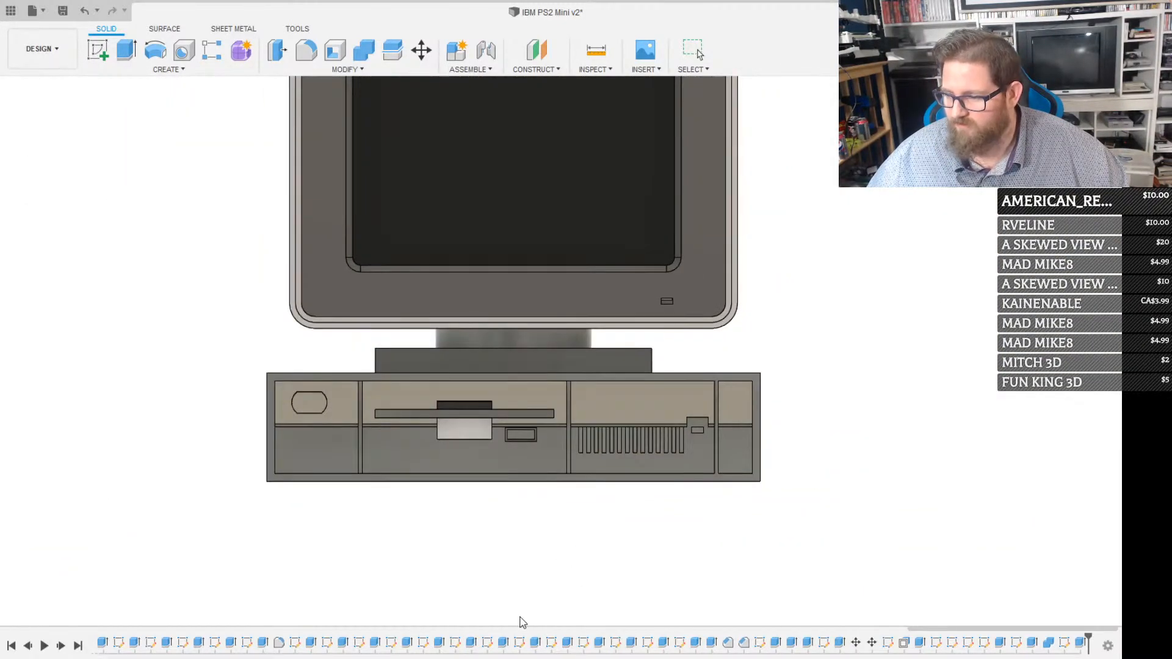
middle_drag(478, 370, 577, 440)
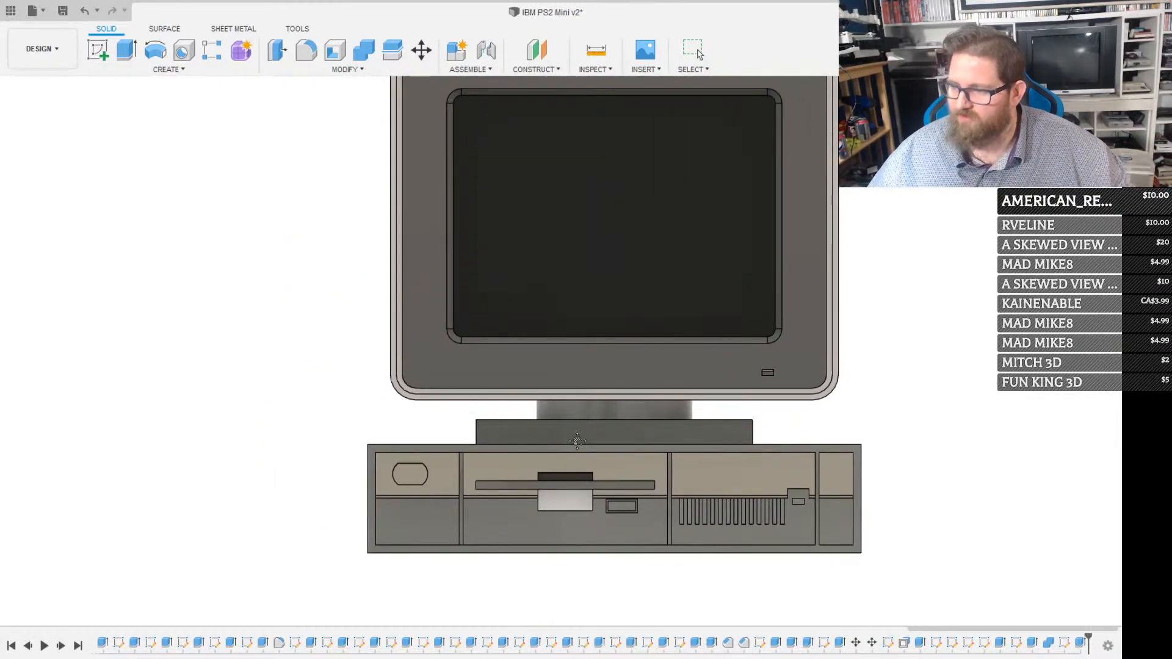
scroll(554, 439, down, 1)
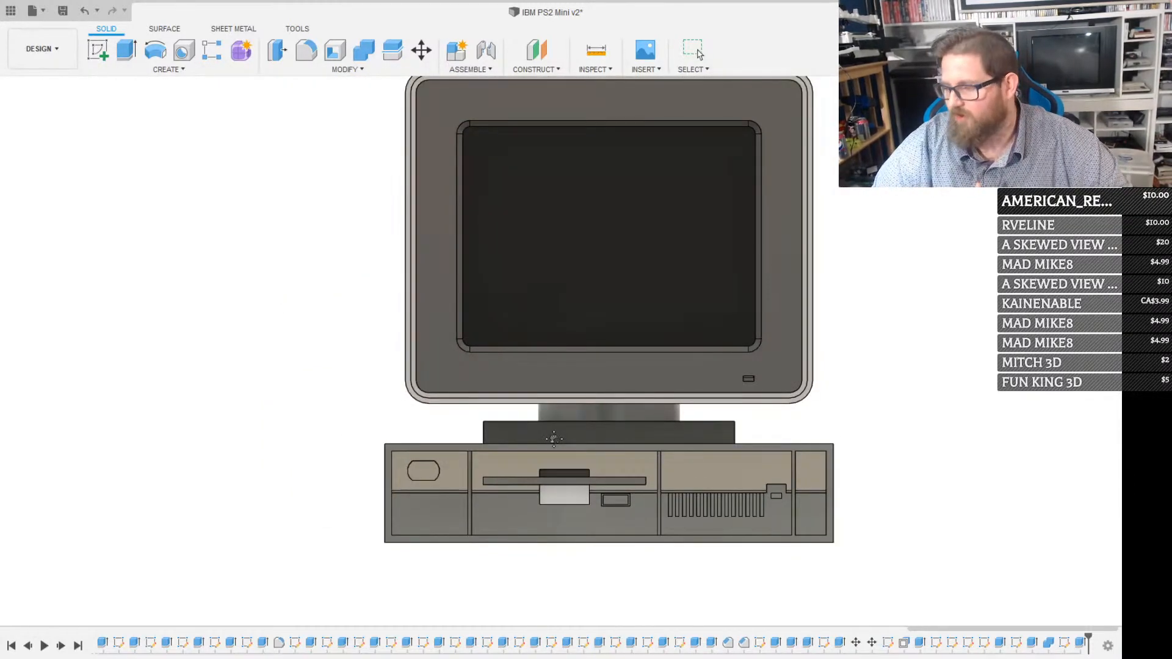
scroll(554, 438, up, 3)
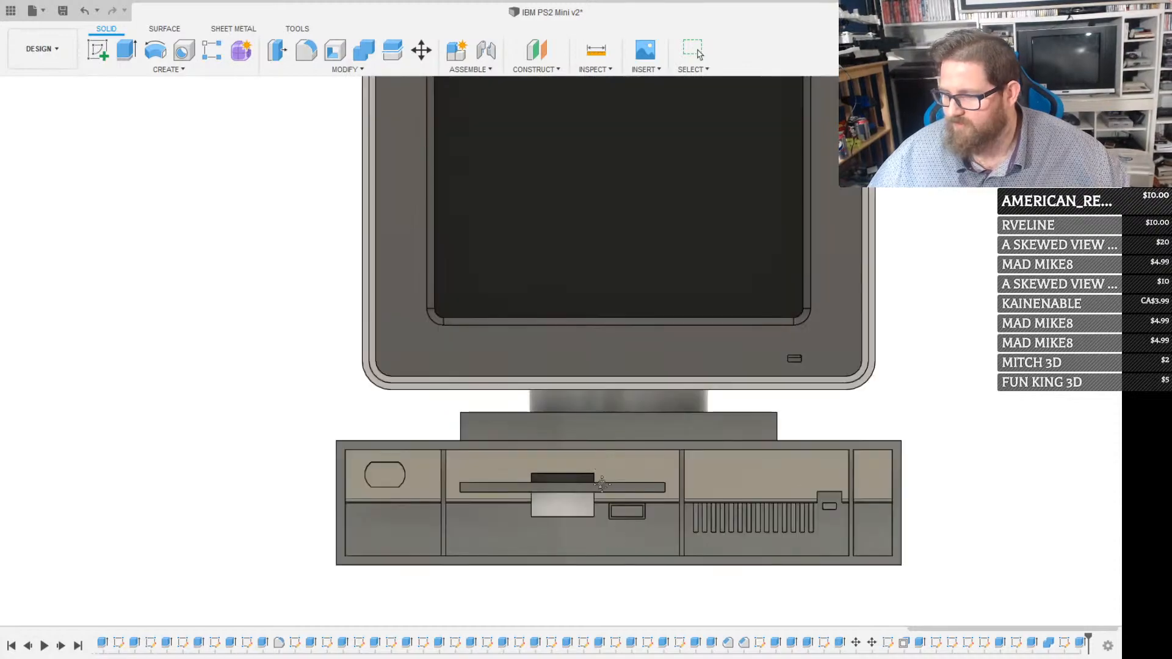
shift+middle_drag(514, 512, 431, 395)
scroll(427, 397, down, 8)
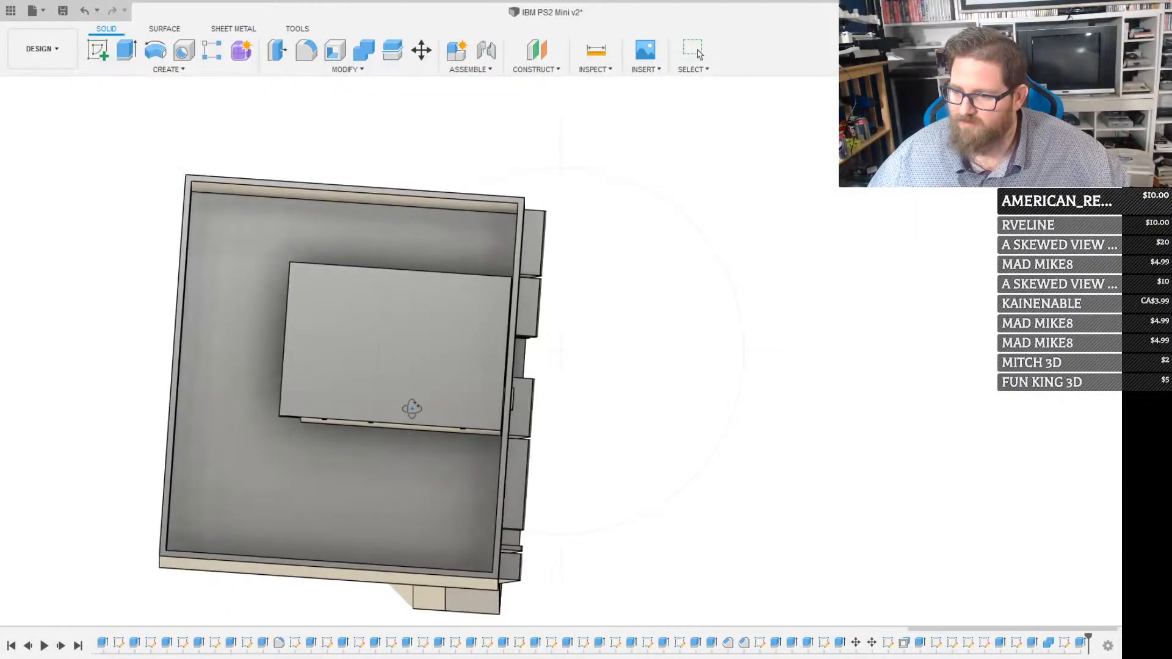
shift+middle_drag(379, 431, 374, 442)
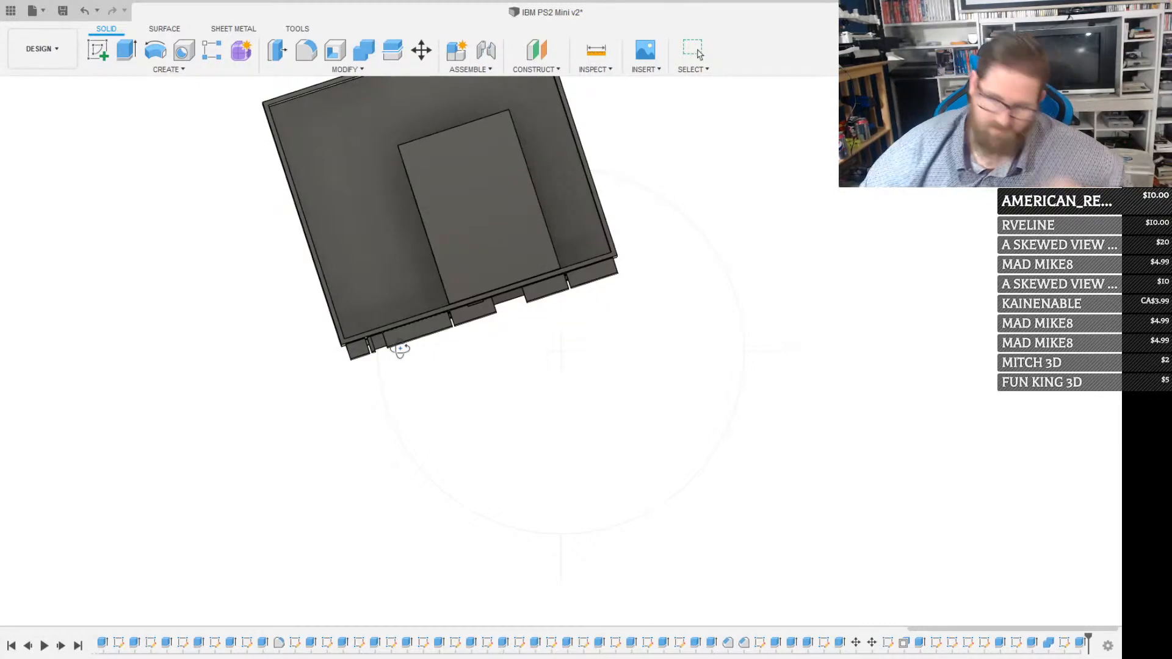
Start a sketch on the case's inner floor and try a rectangle with sides of 55 and 85 beside the floppy drive
click(340, 127)
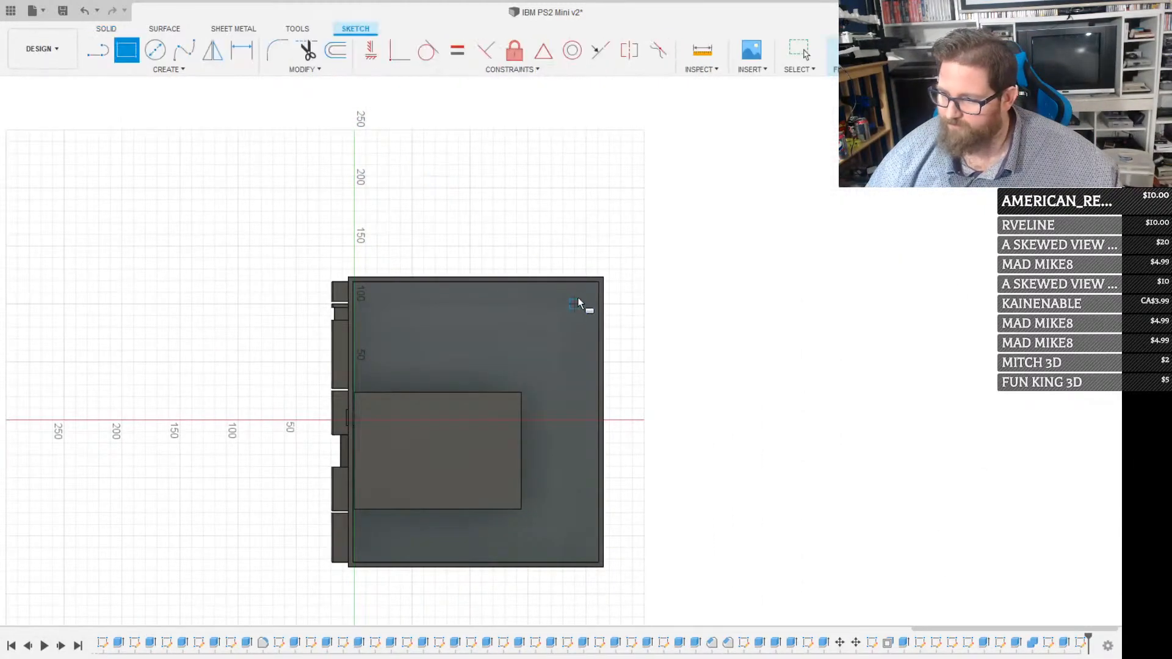
click(587, 293)
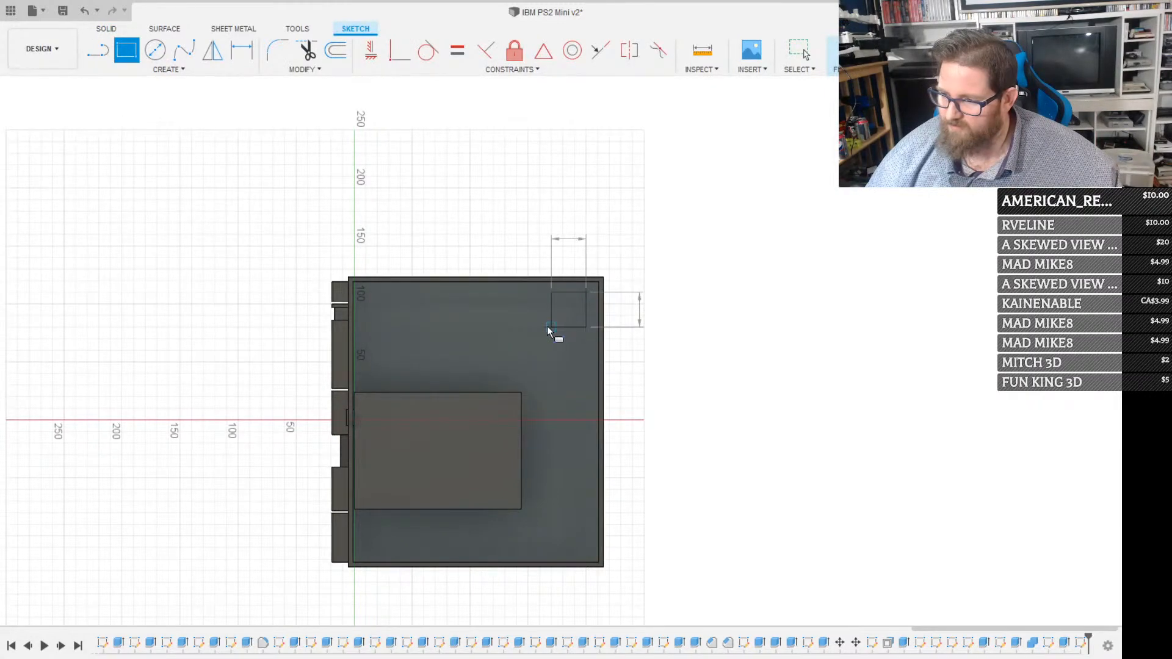
text(55)
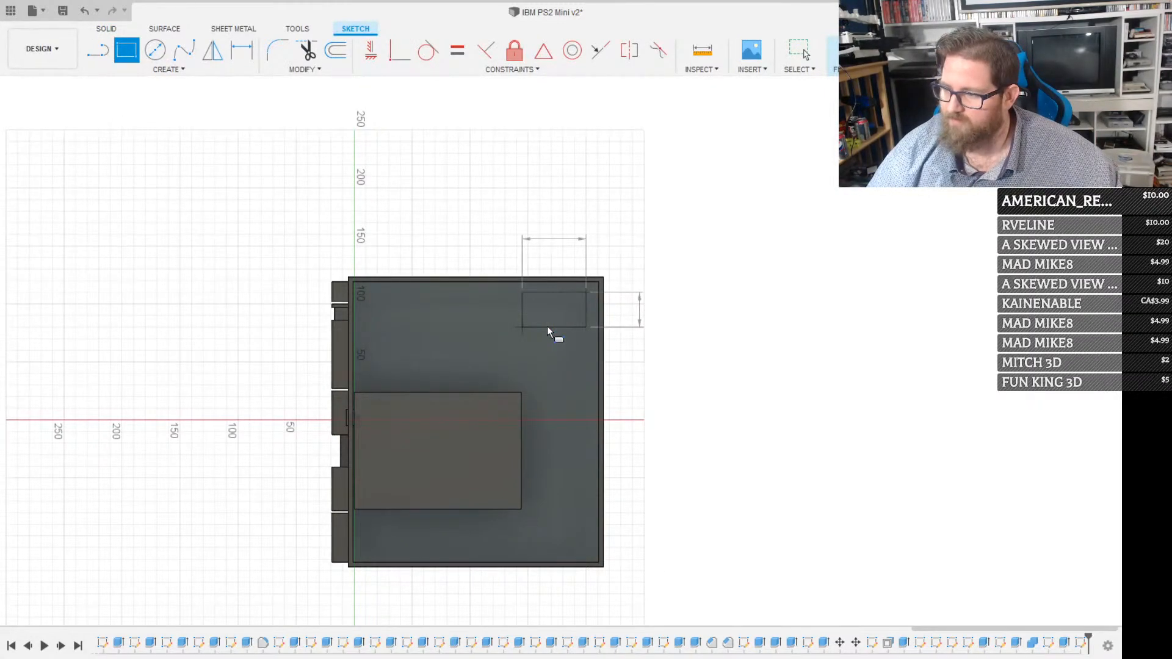
key(Tab)
text(85)
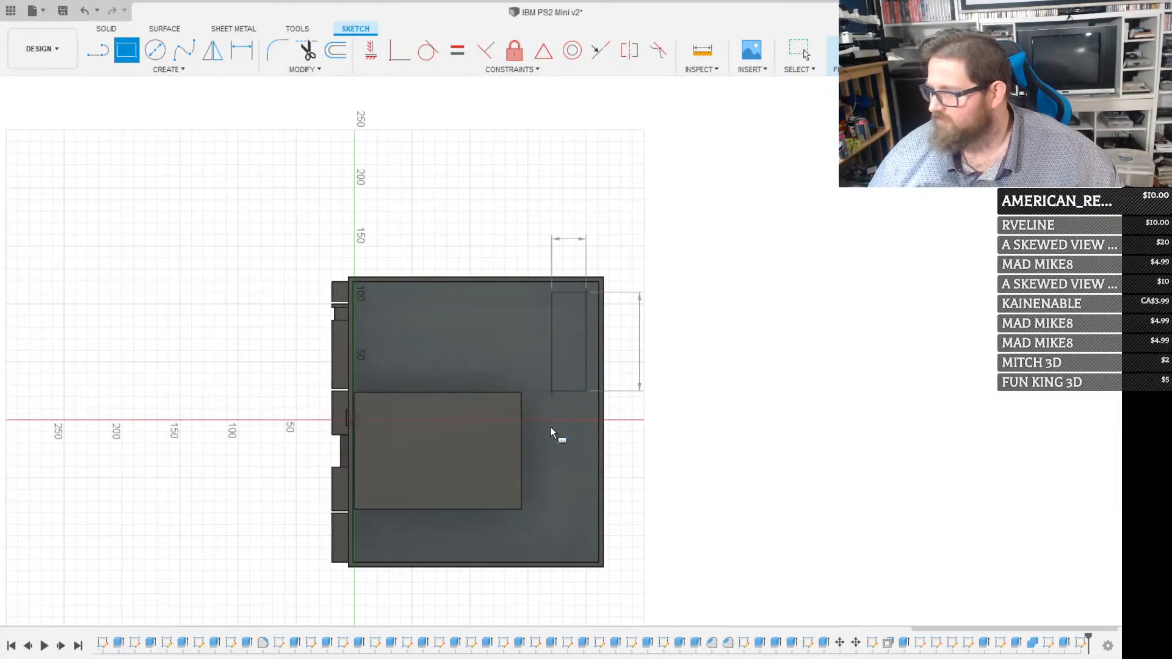
key(Escape)
scroll(549, 495, up, 3)
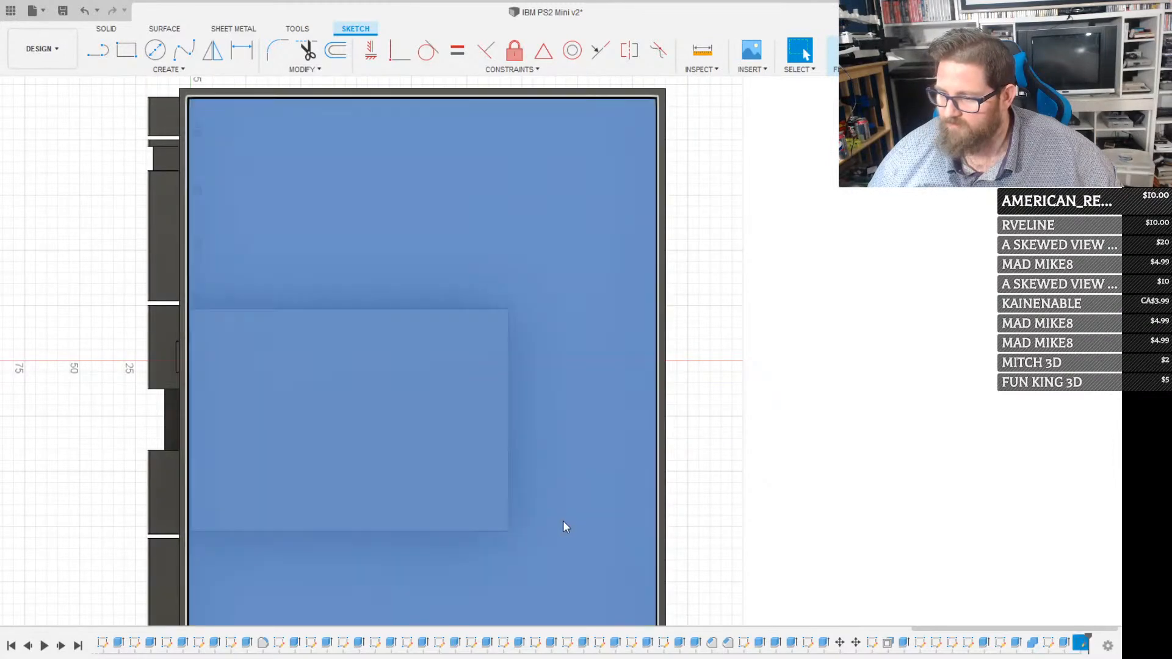
click(562, 521)
key(r)
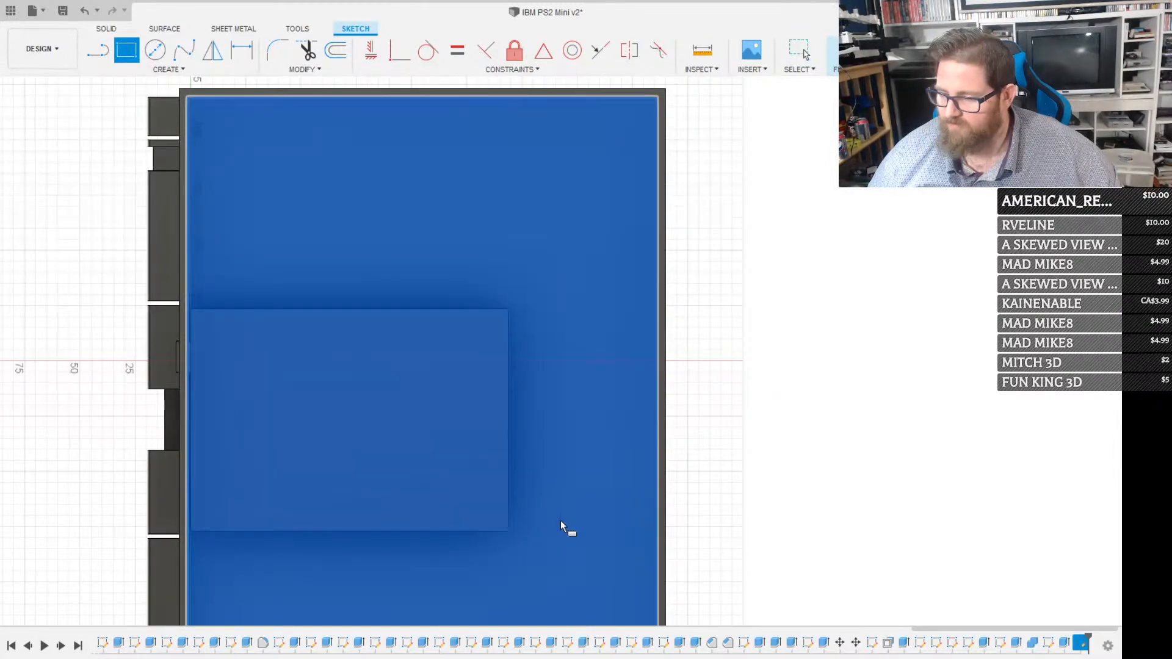
click(512, 528)
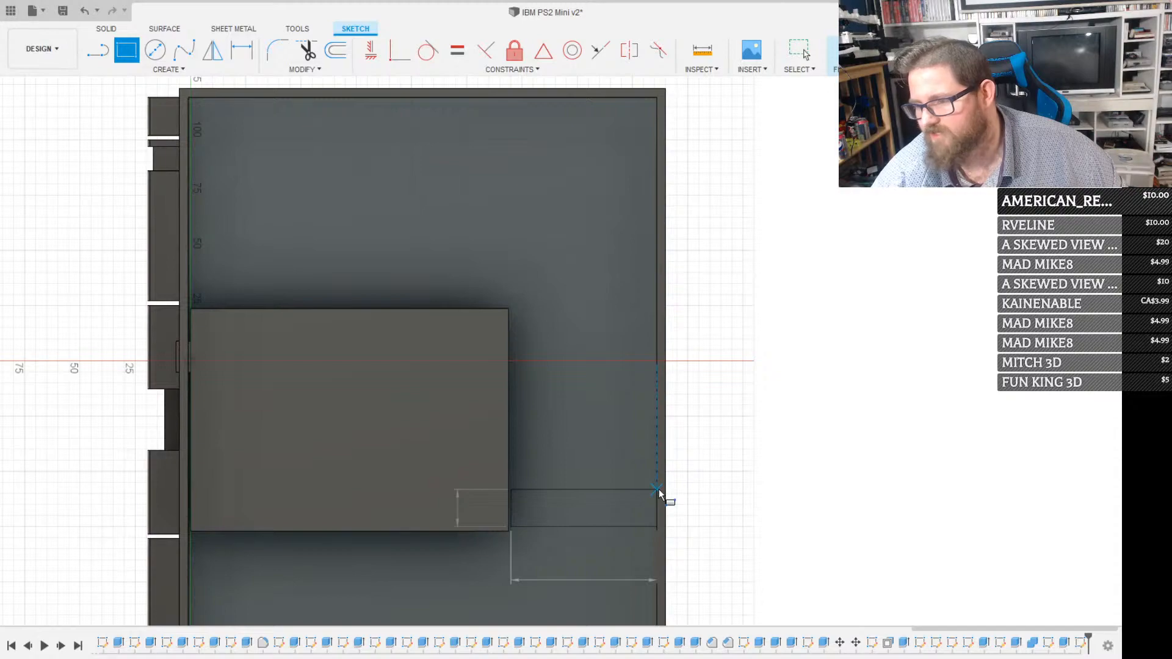
key(Escape)
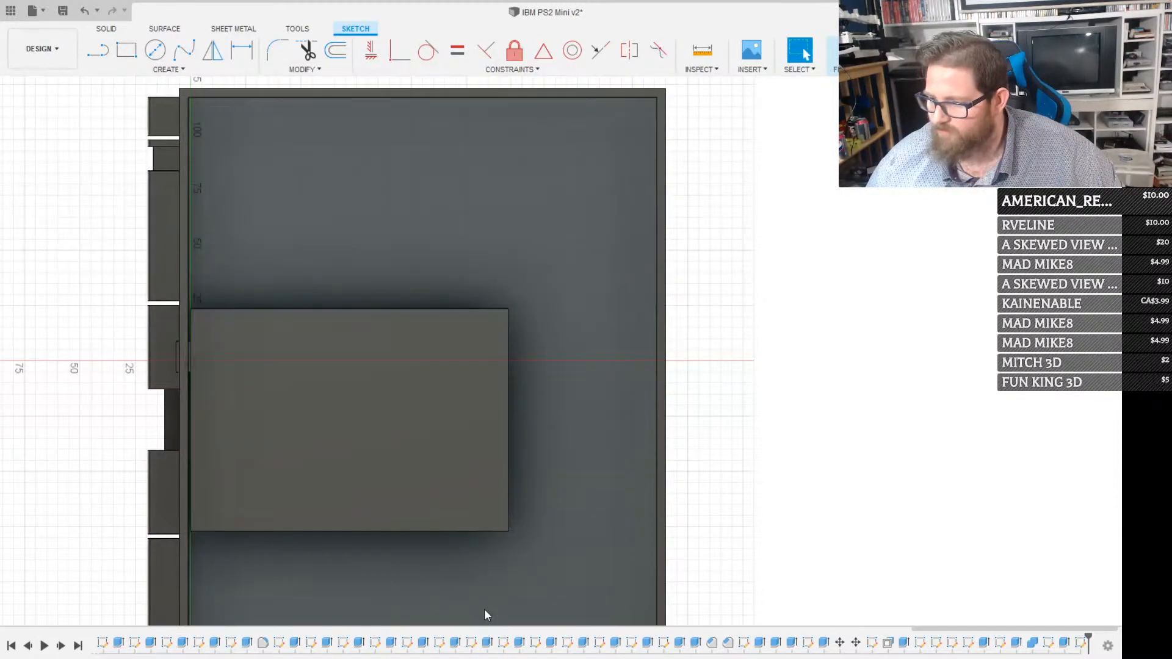
Examine the case interior around the floppy drive and the screw holes along the drive's side
mouse_move(485, 610)
shift+middle_down()
mouse_move(469, 444)
mouse_move(368, 365)
mouse_move(393, 374)
mouse_move(376, 452)
mouse_move(376, 415)
shift+middle_up()
scroll(557, 342, down, 3)
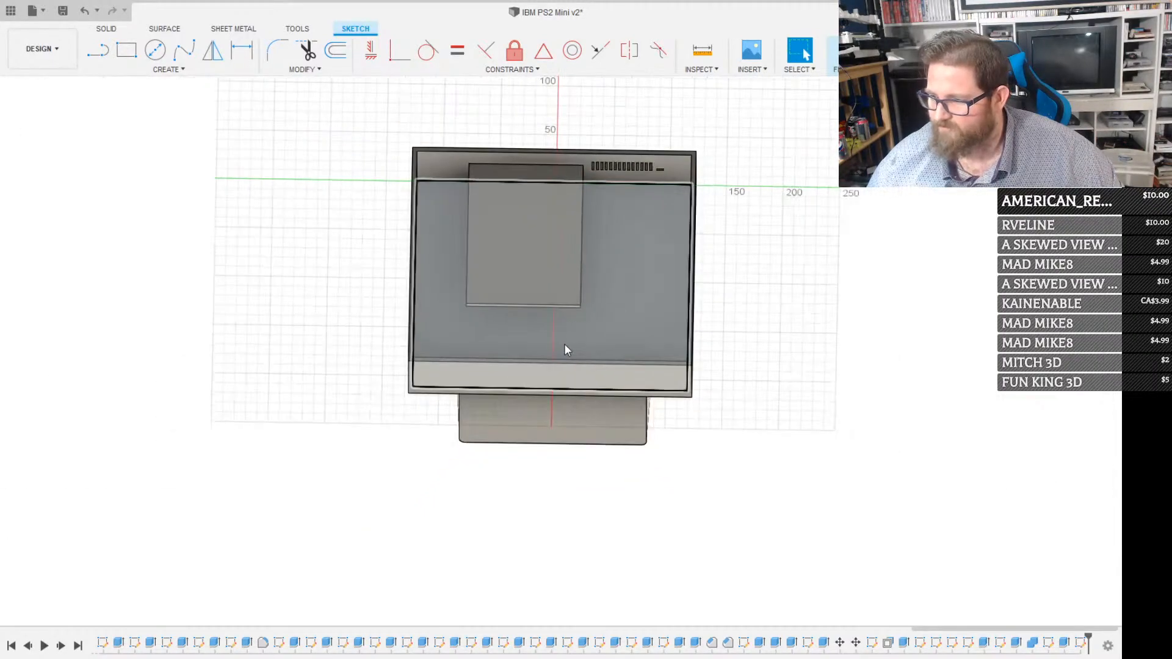
shift+middle_drag(545, 495, 529, 524)
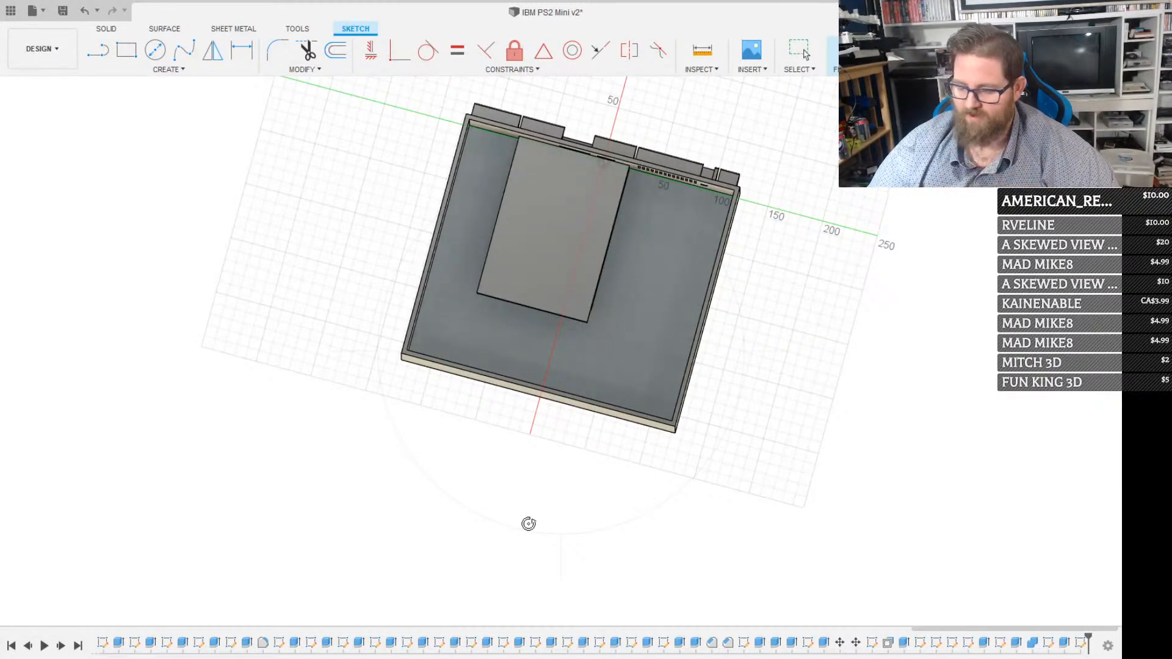
shift+middle_drag(529, 524, 620, 386)
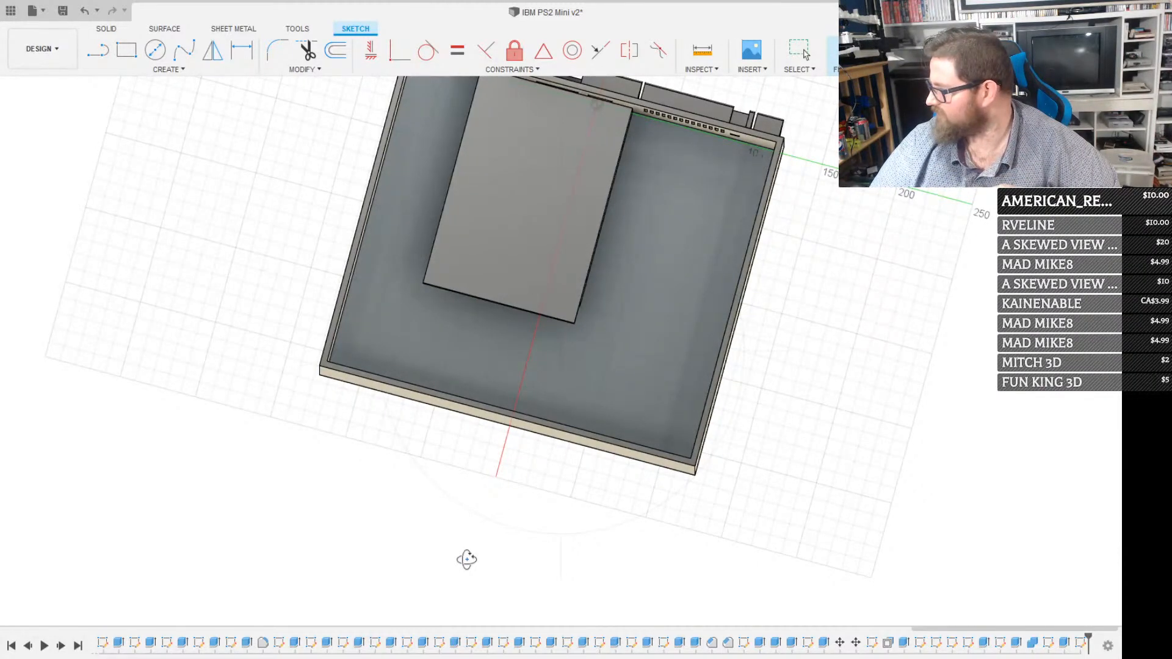
scroll(461, 556, down, 3)
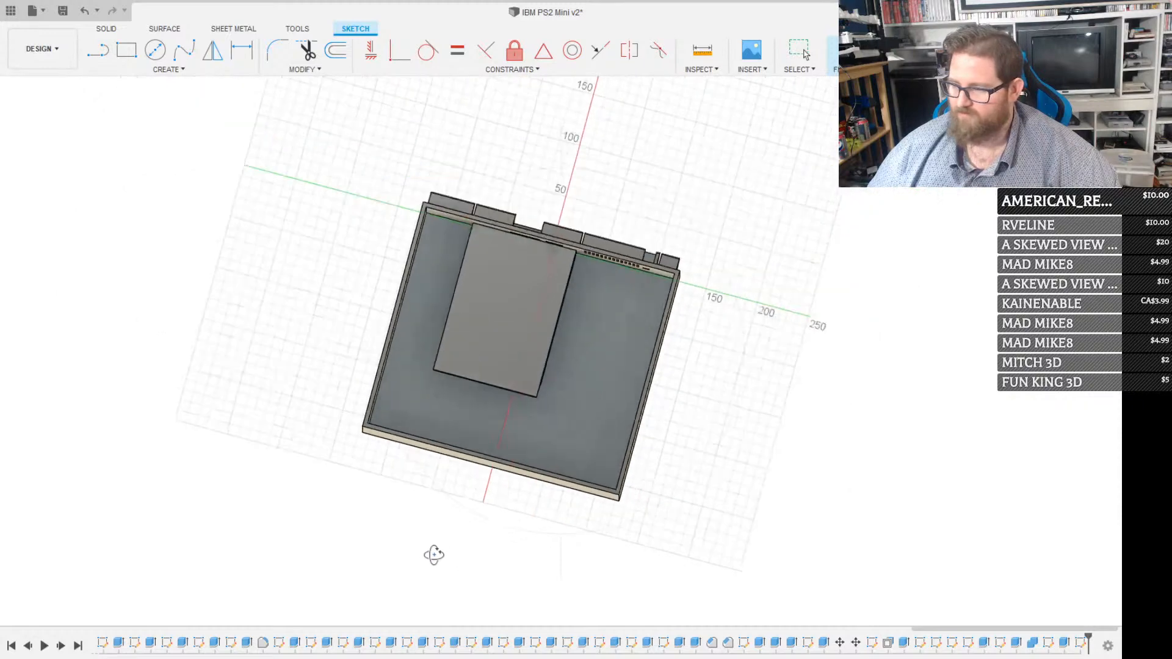
shift+middle_drag(536, 445, 458, 380)
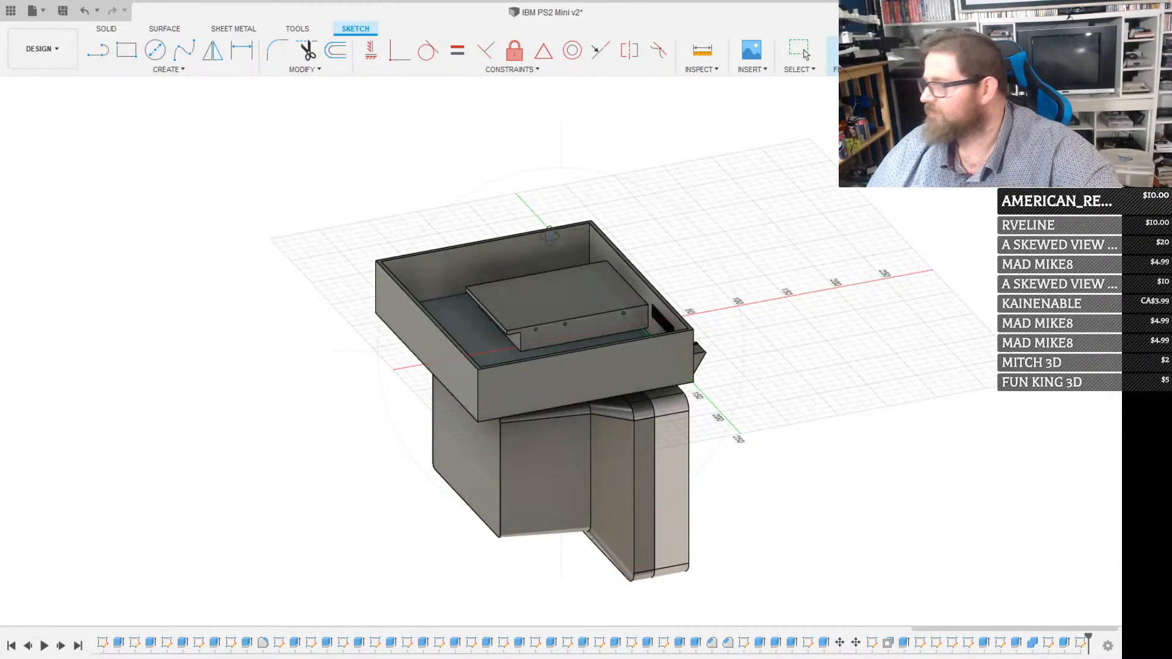
key(Escape)
scroll(536, 277, up, 5)
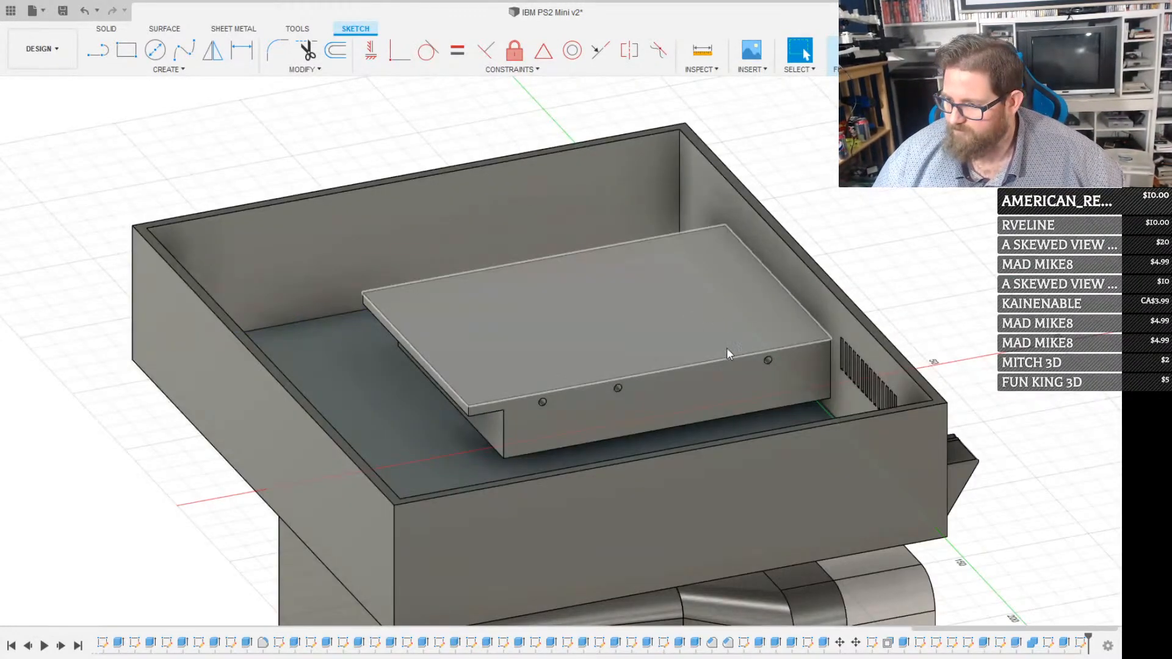
scroll(723, 360, up, 3)
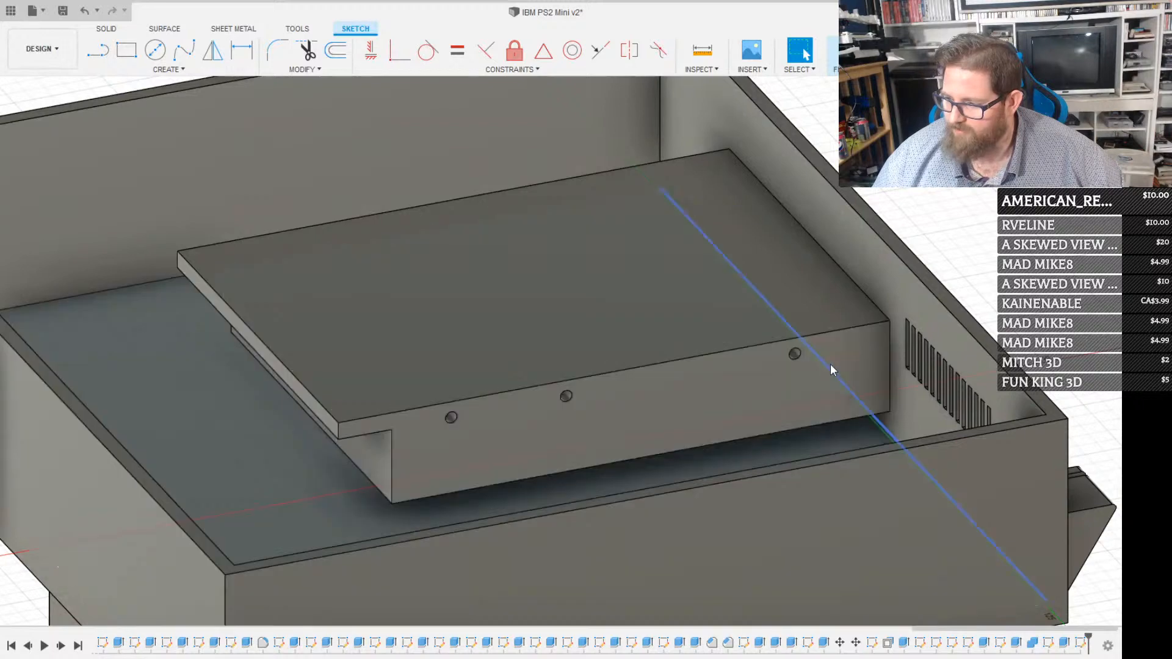
click(754, 387)
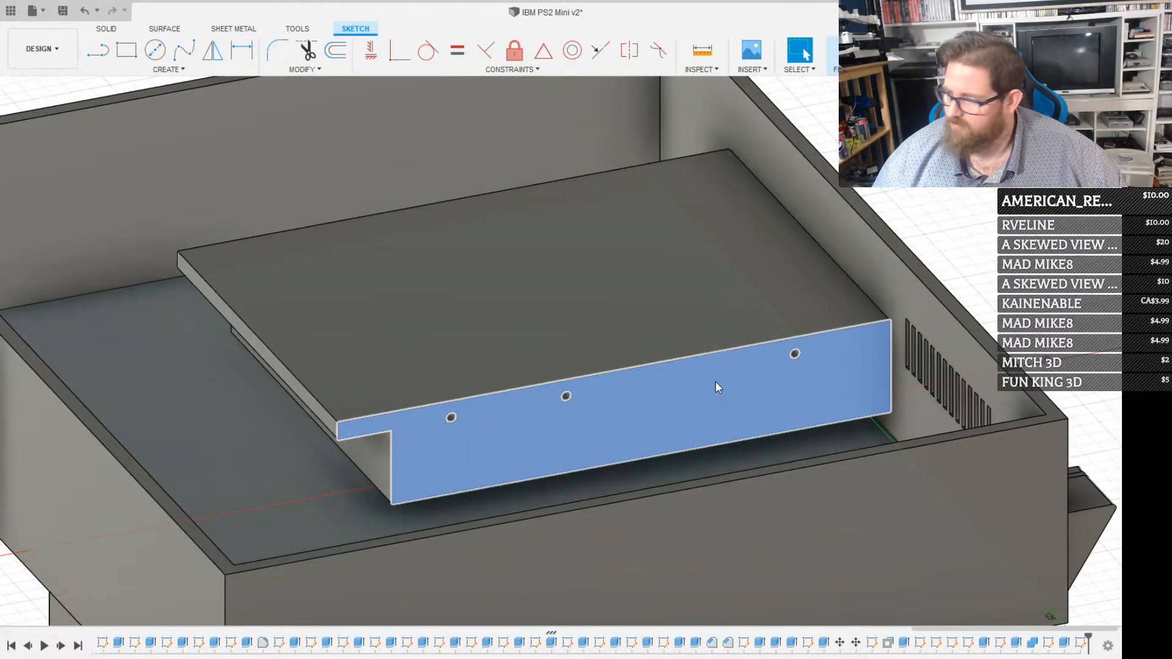
scroll(710, 386, down, 4)
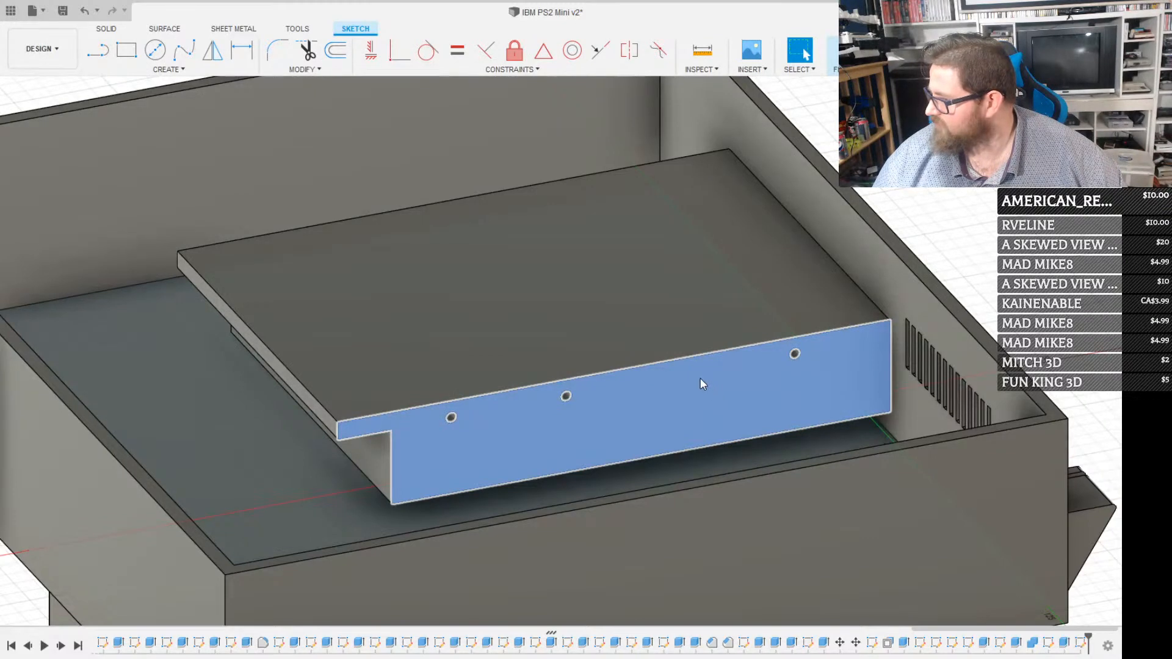
scroll(699, 376, up, 5)
key(r)
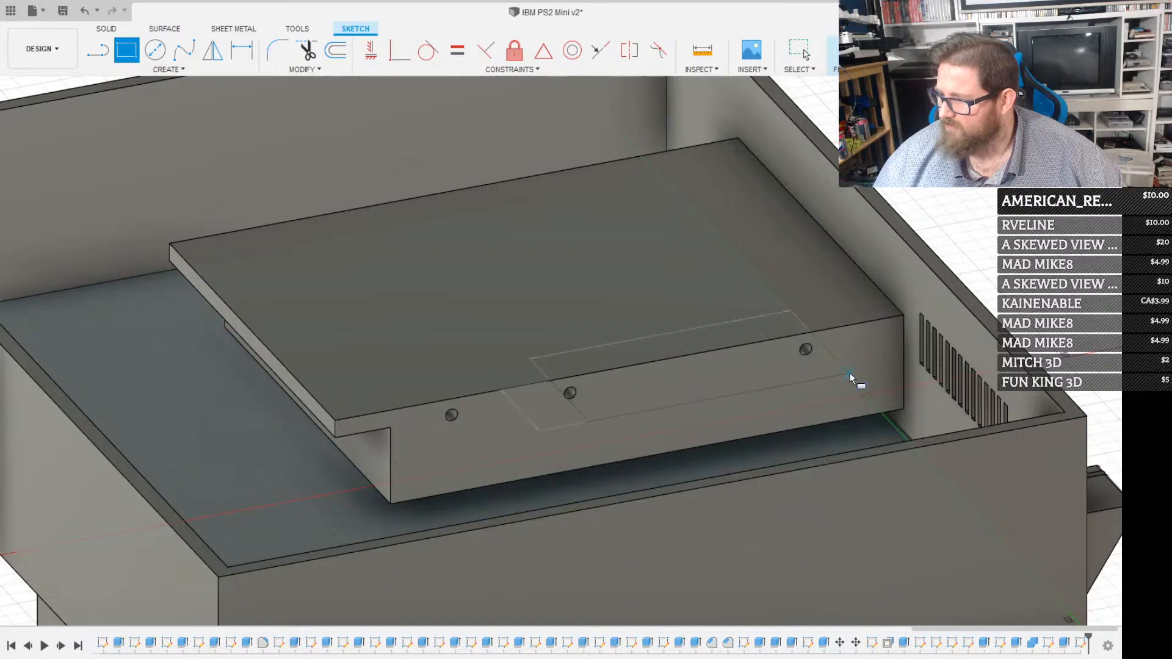
key(Escape)
click(859, 51)
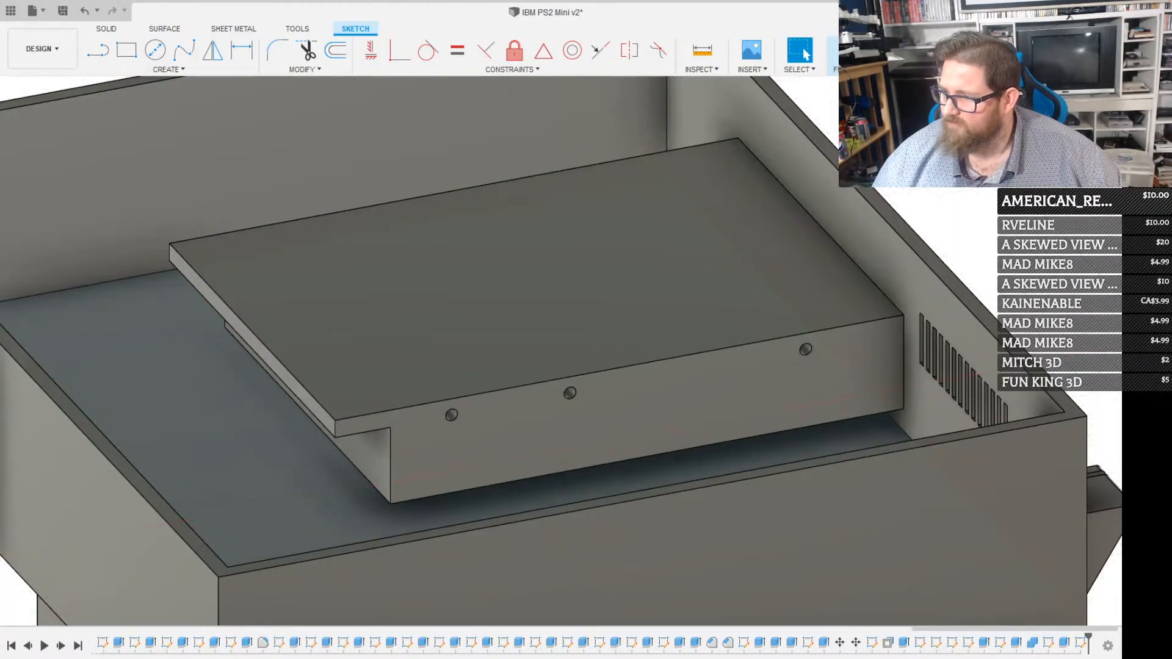
Hide the case body and start a rectangle sketch on the floppy drive's side face with the three screw holes
click(692, 389)
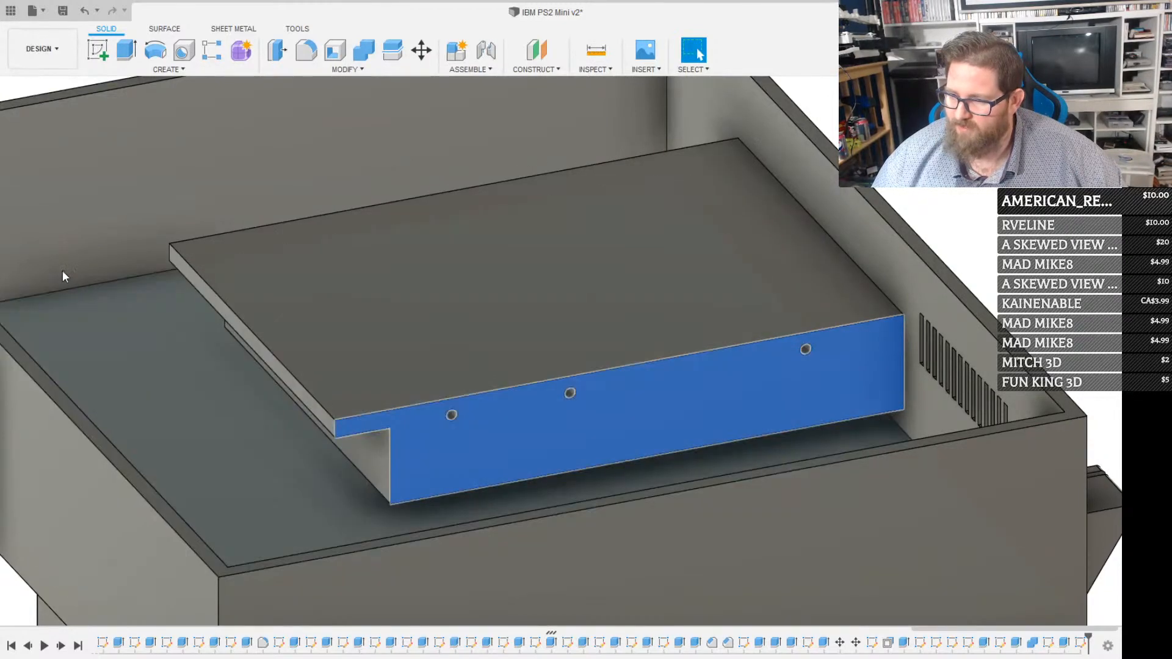
click(62, 270)
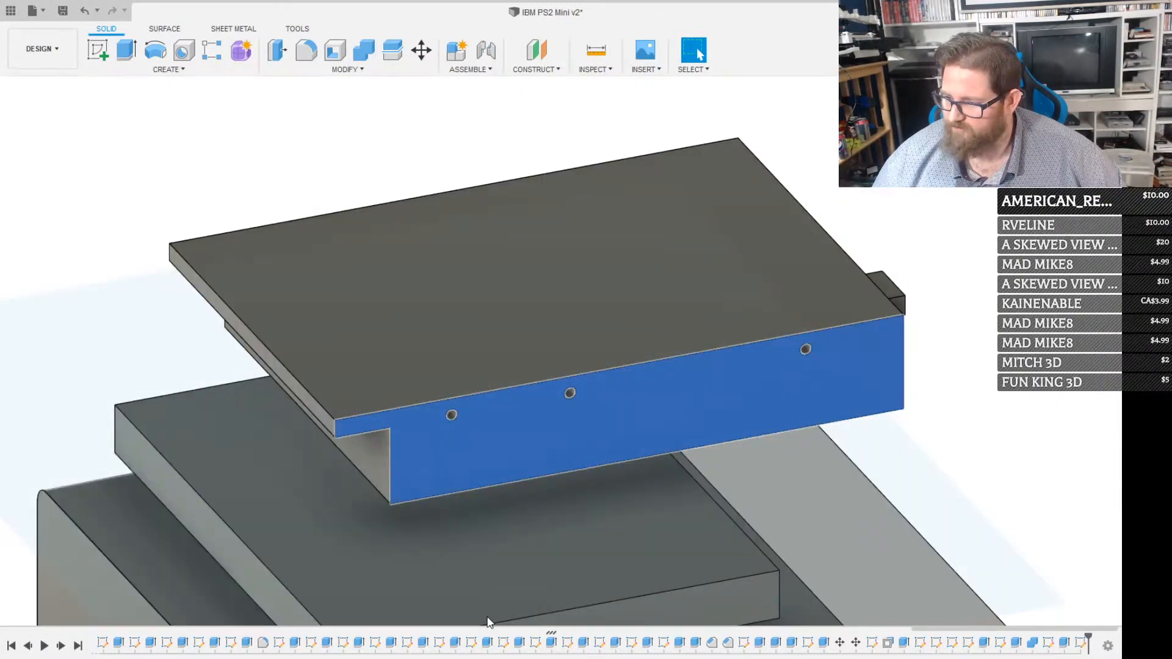
shift+middle_drag(486, 616, 563, 386)
scroll(563, 386, up, 3)
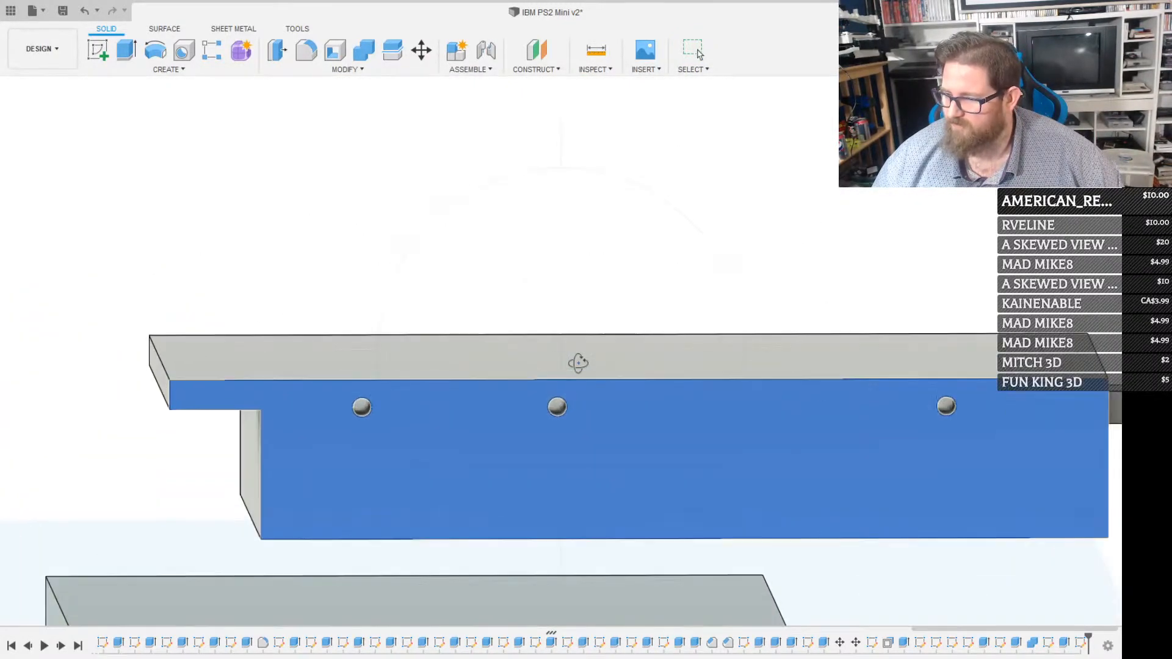
key(r)
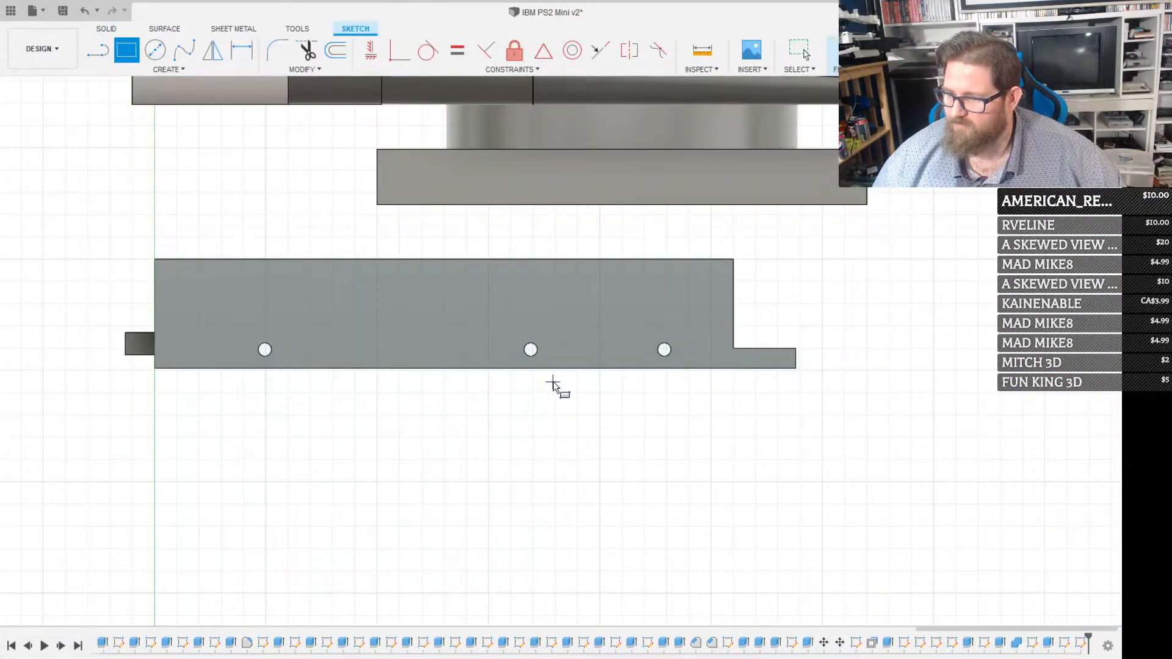
scroll(551, 386, down, 1)
scroll(370, 355, up, 1)
scroll(370, 355, up, 1)
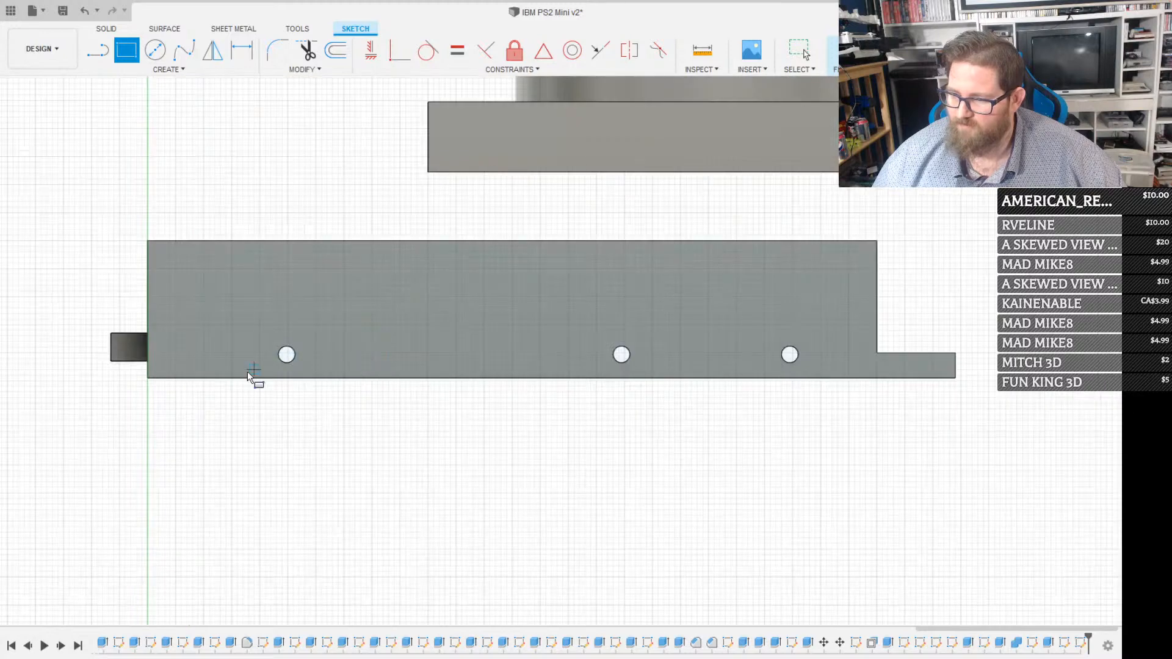
Show the case body again and sketch a rectangle from the drive's lower edge to the case's top edge, spanning the two front screw holes
click(230, 376)
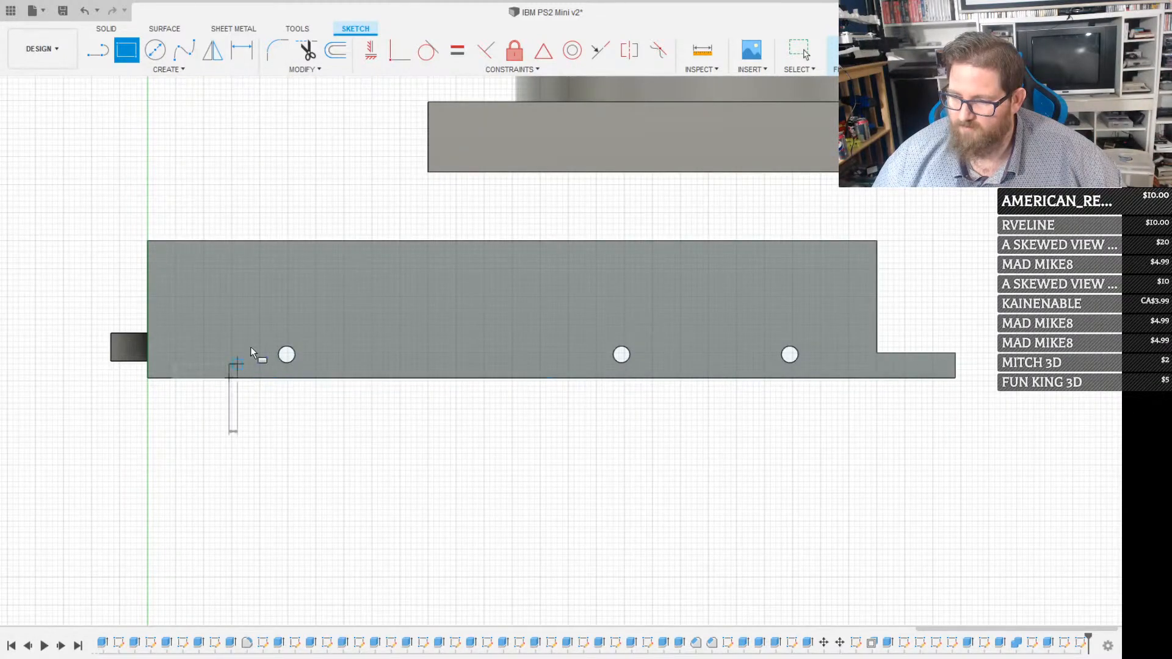
key(Escape)
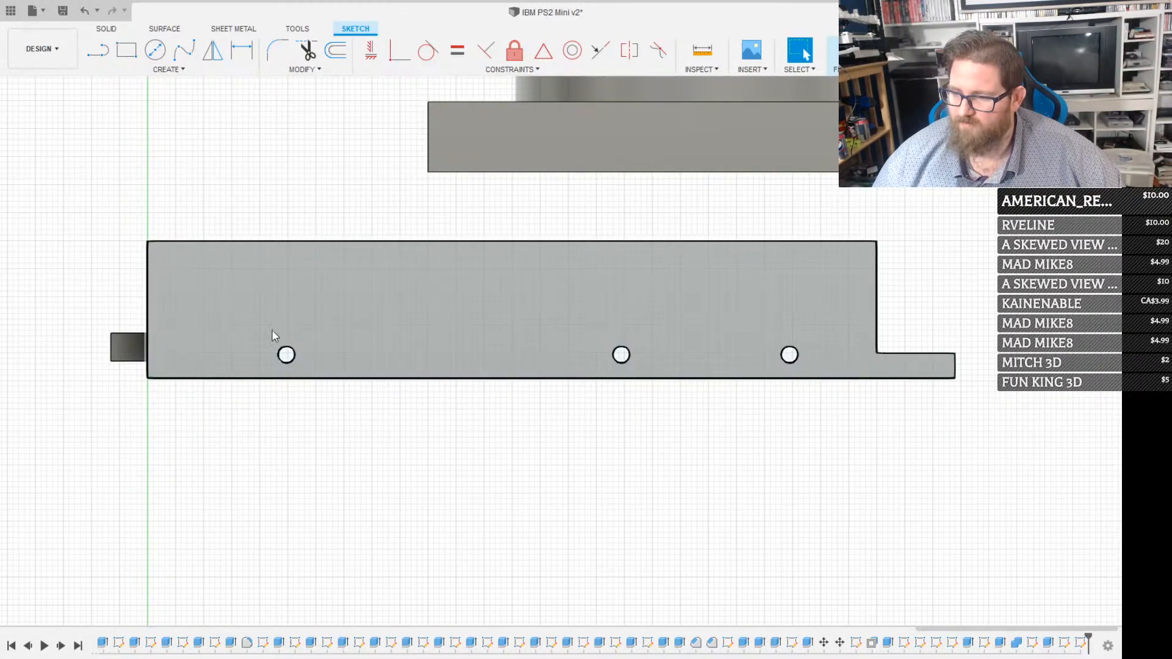
key(r)
click(230, 378)
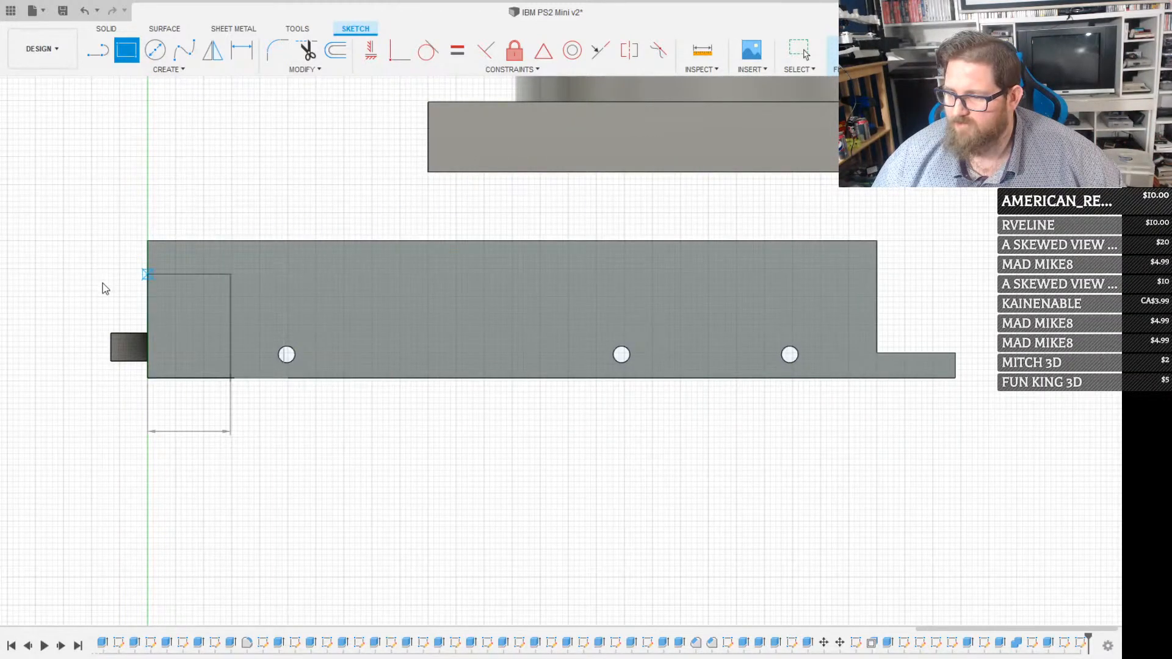
click(53, 264)
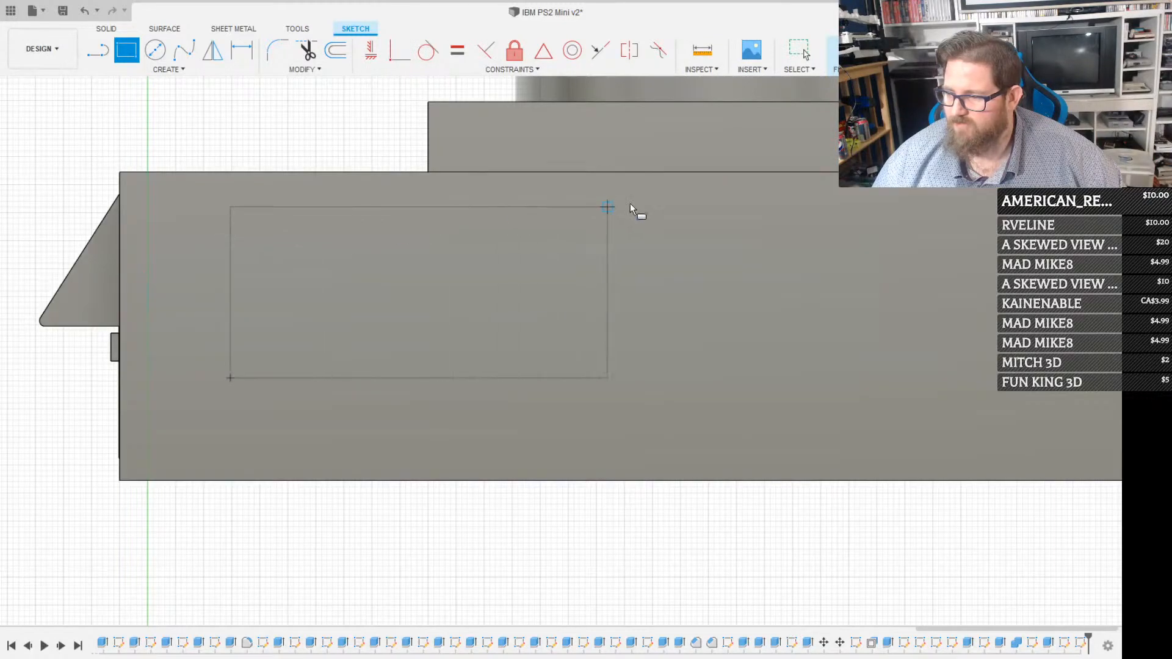
click(732, 172)
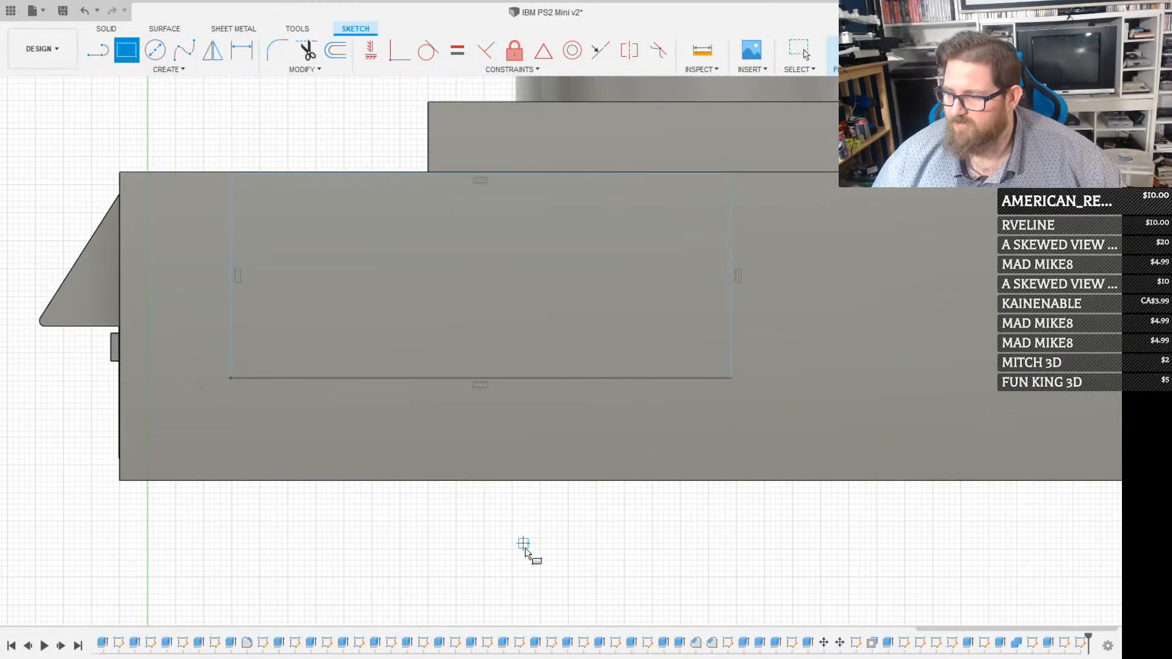
Extrude the rectangle profiles on the drive's side by 5 mm as a separate support plate, leaving the two screw holes open
shift+middle_drag(479, 615, 557, 311)
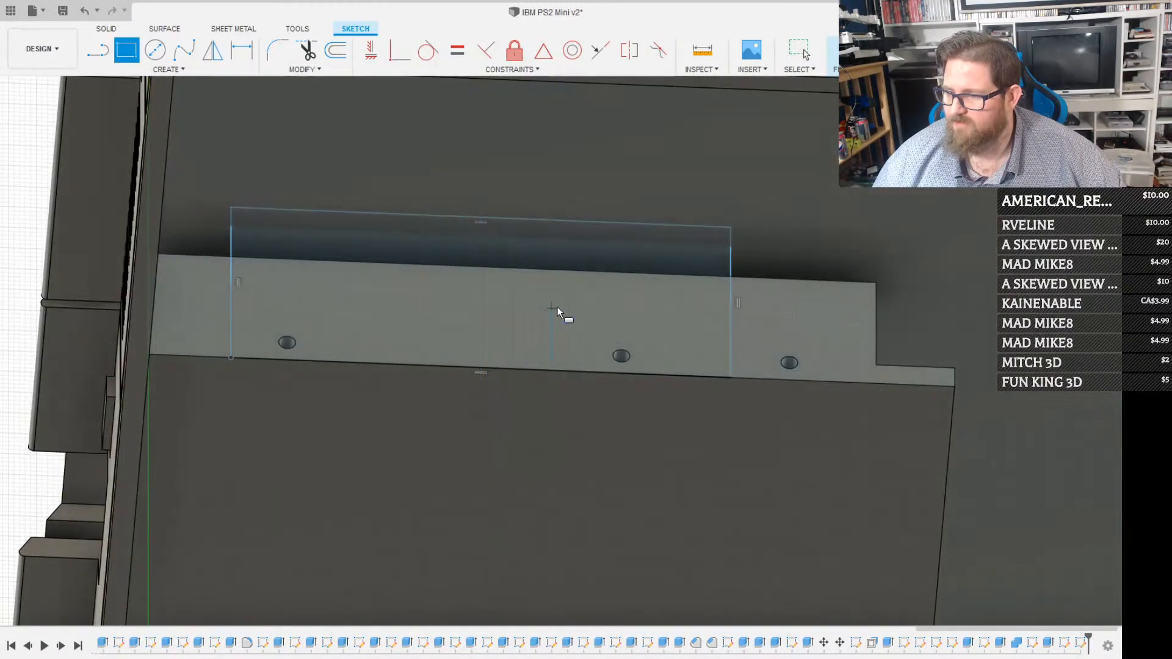
key(Escape)
click(559, 296)
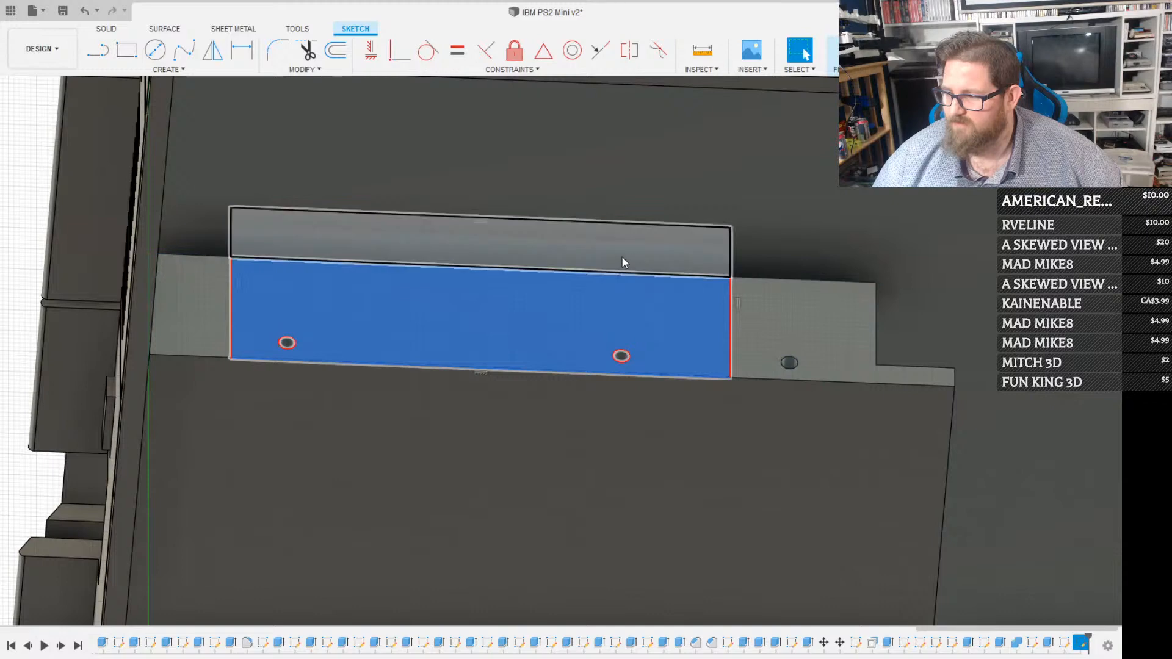
shift+click(622, 257)
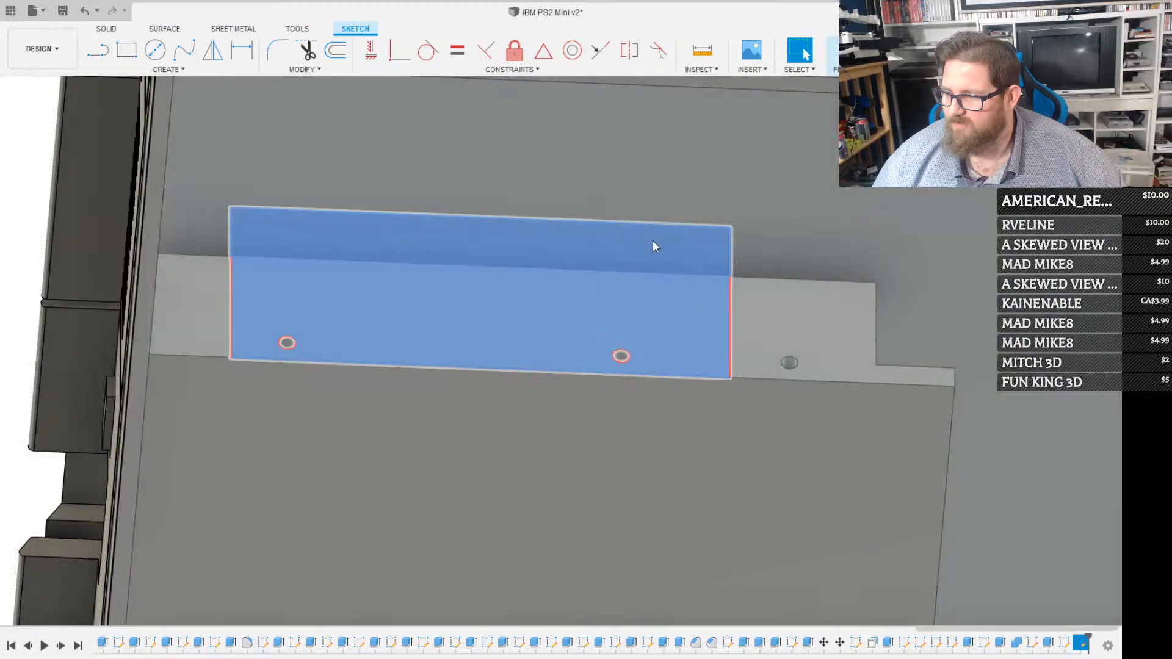
key(e)
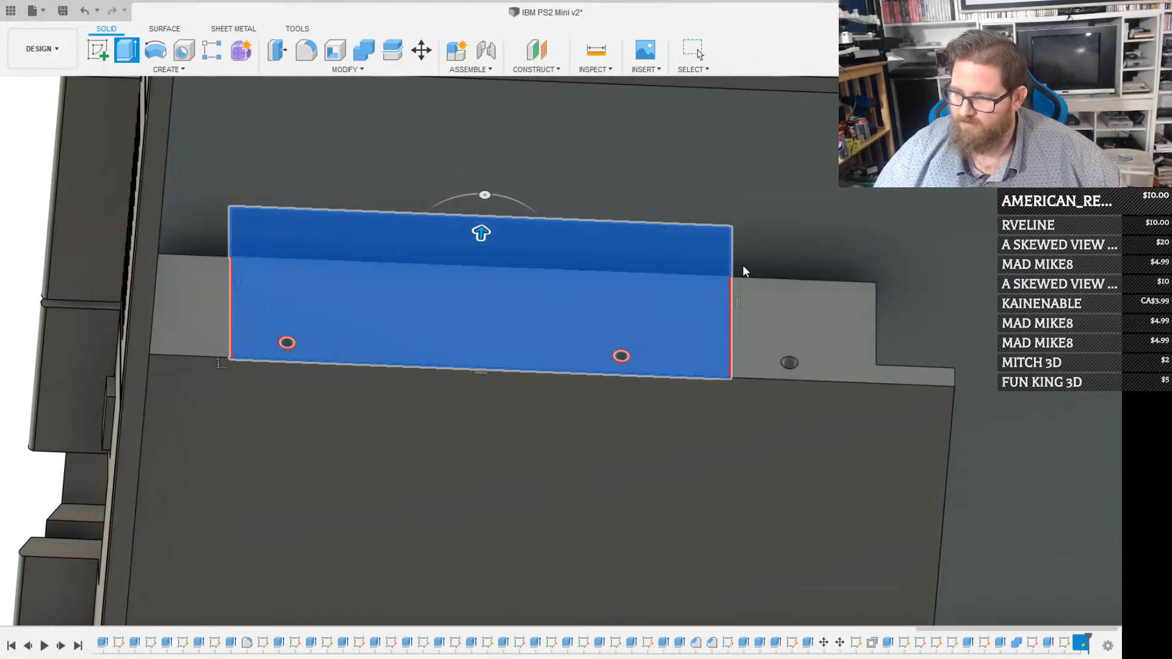
text(5)
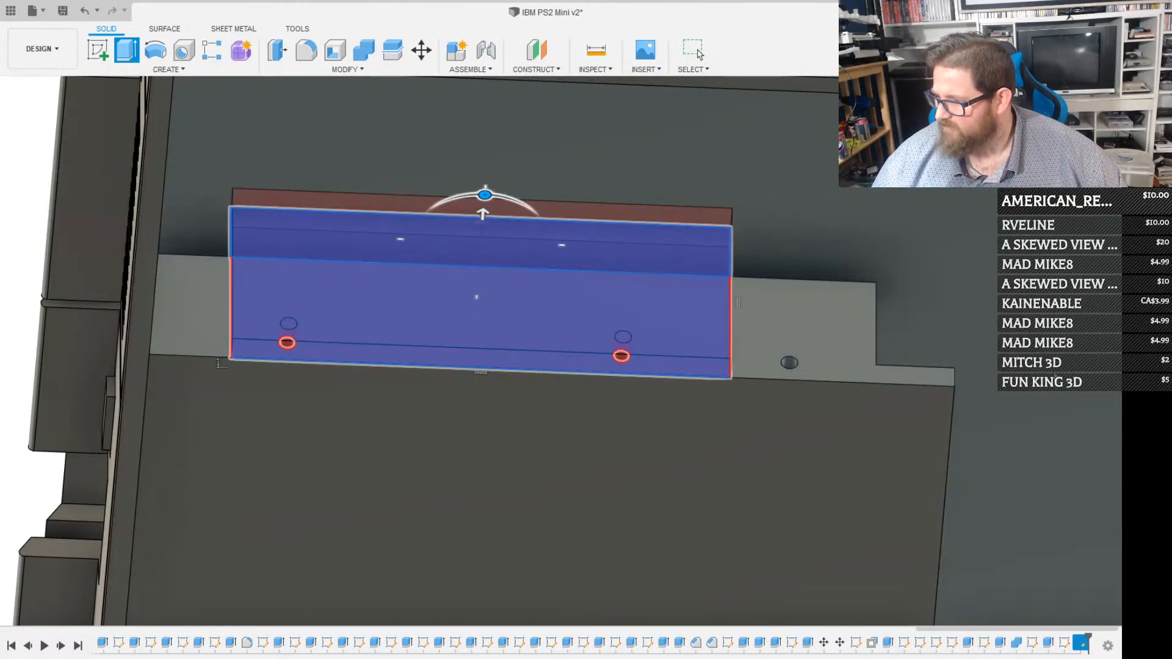
click(1055, 376)
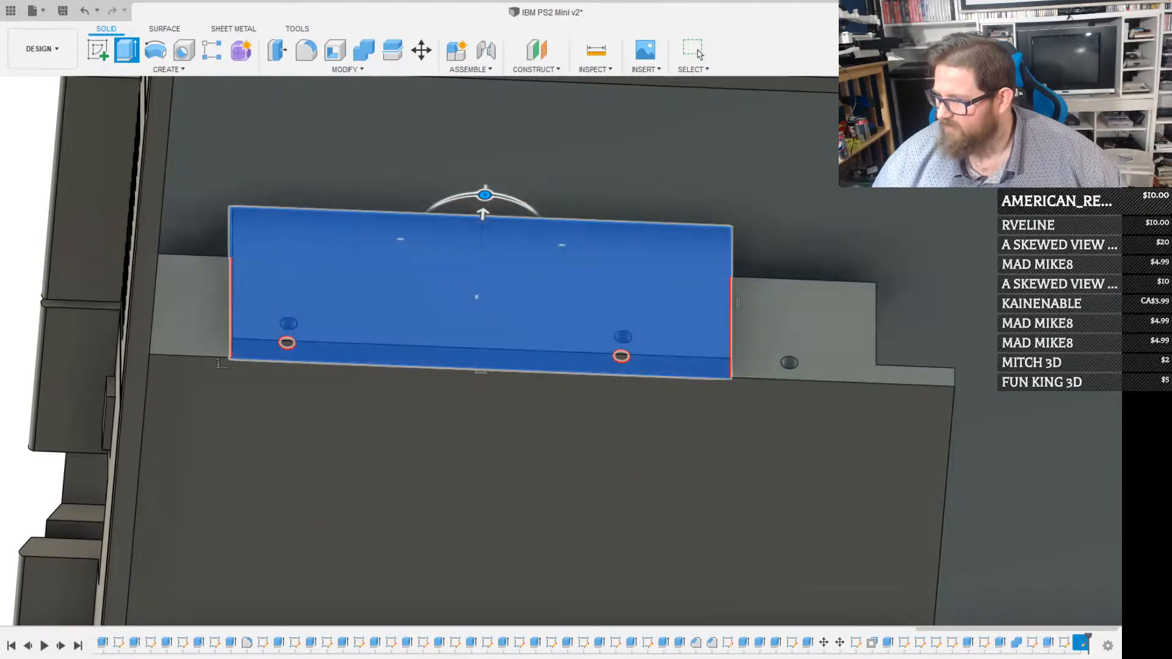
click(1039, 351)
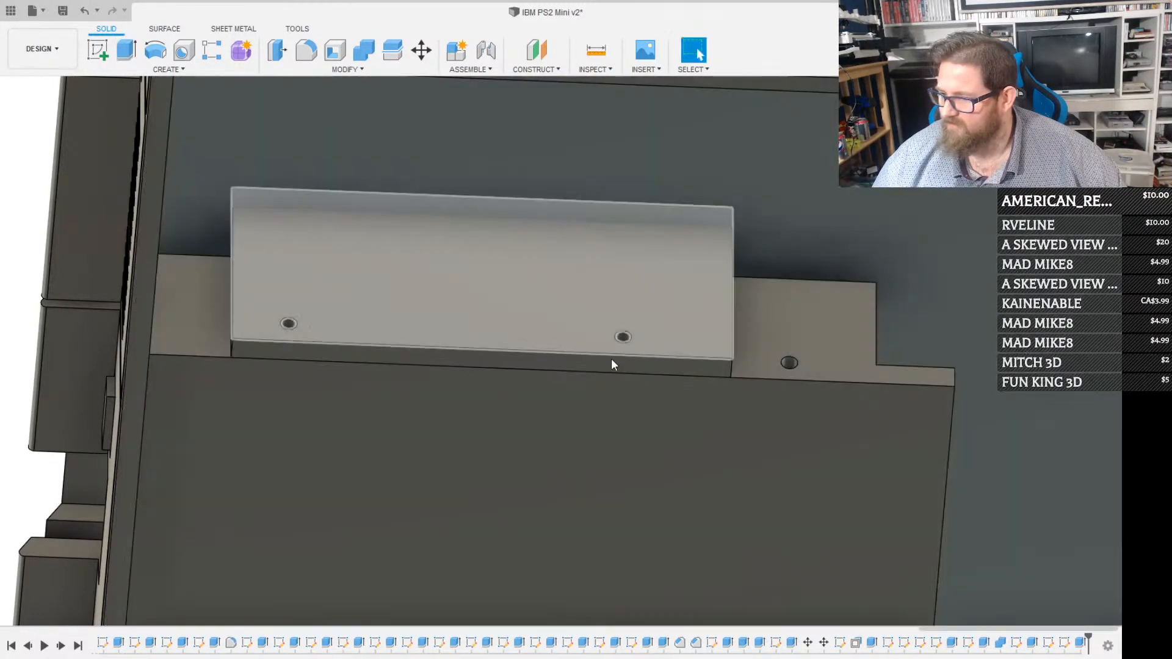
Copy the support plate and move the copy 130 mm across the floppy drive to its opposite side
scroll(560, 388, down, 5)
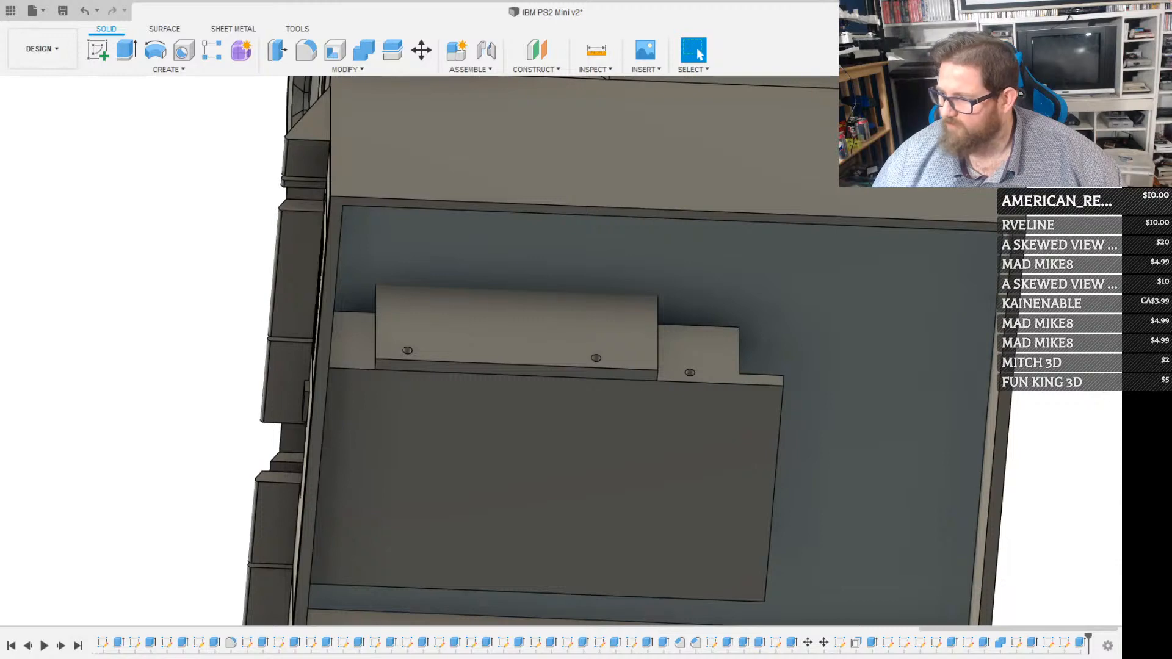
click(1080, 120)
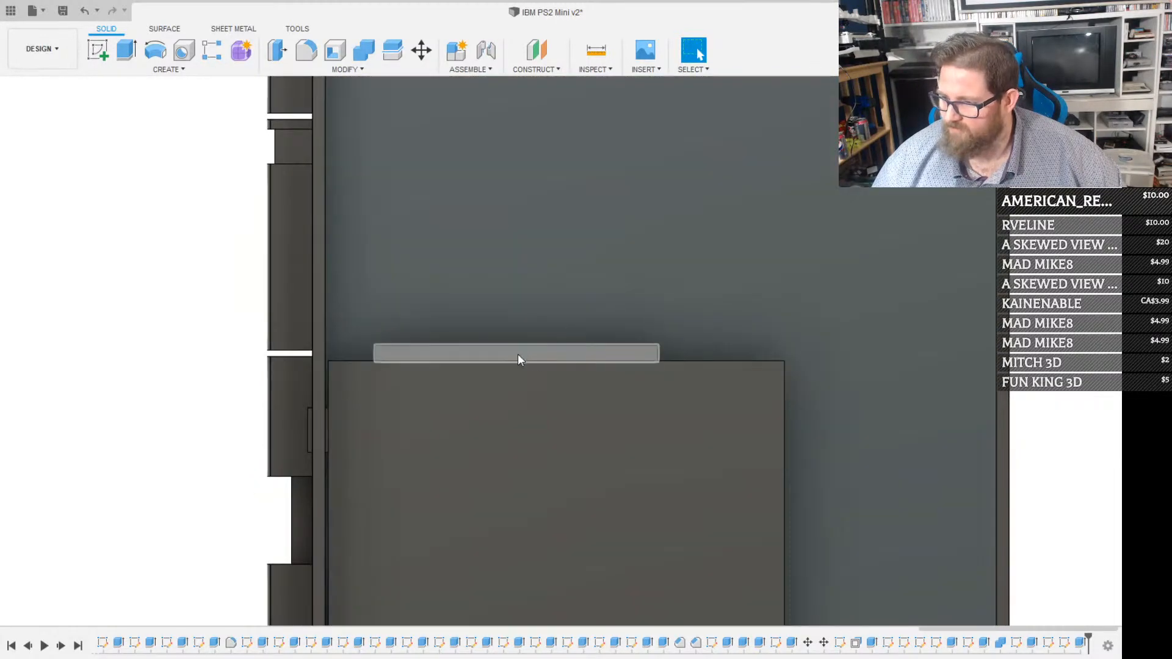
click(518, 359)
key(m)
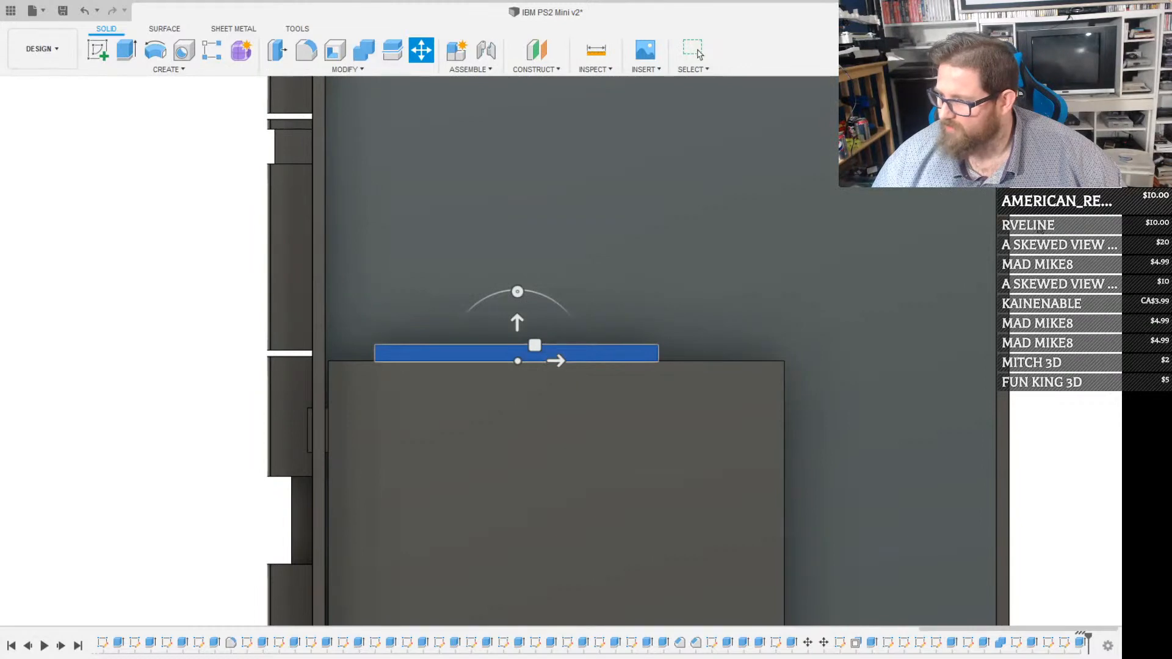
key(Escape)
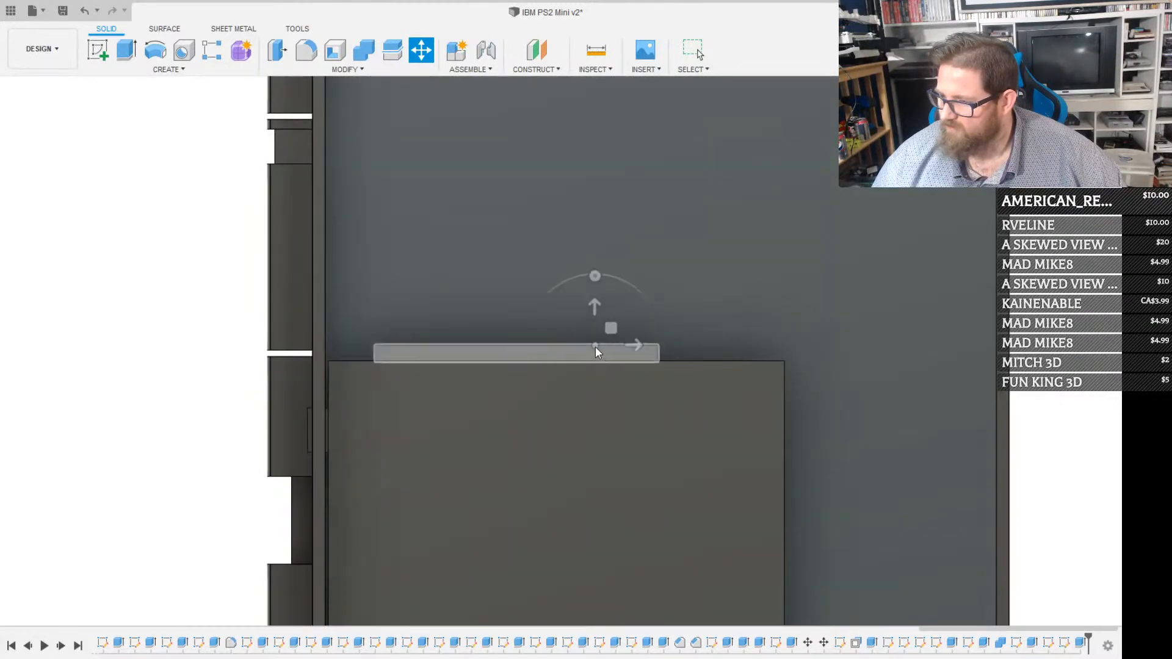
click(595, 349)
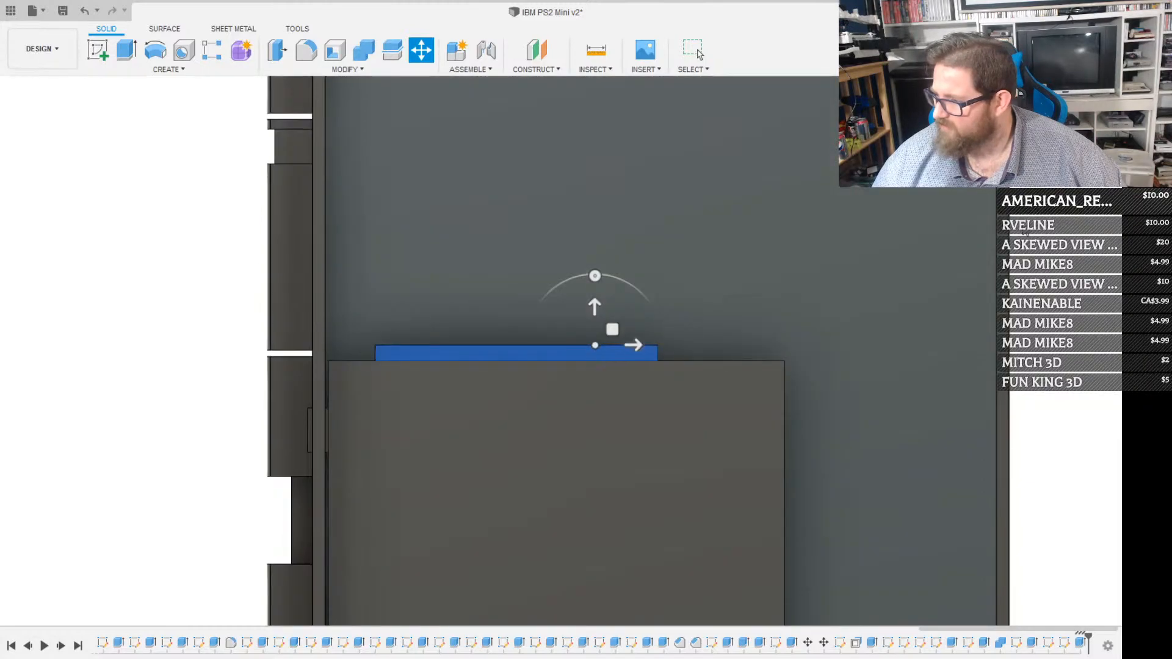
click(1022, 388)
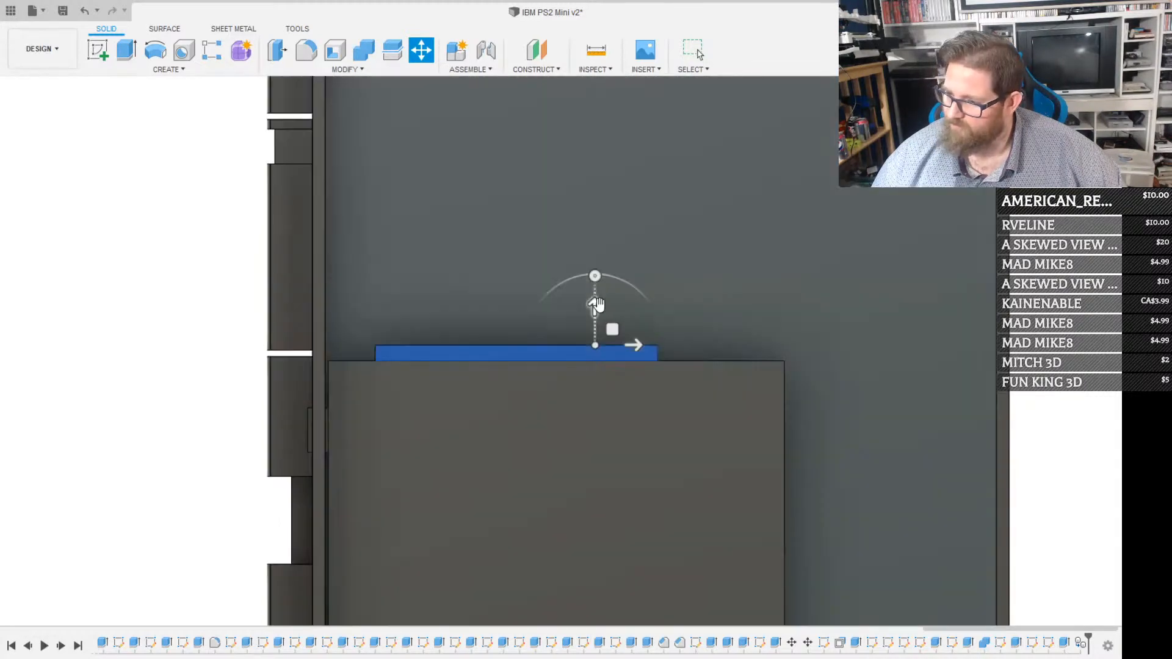
drag(594, 305, 561, 399)
middle_drag(568, 552, 616, 228)
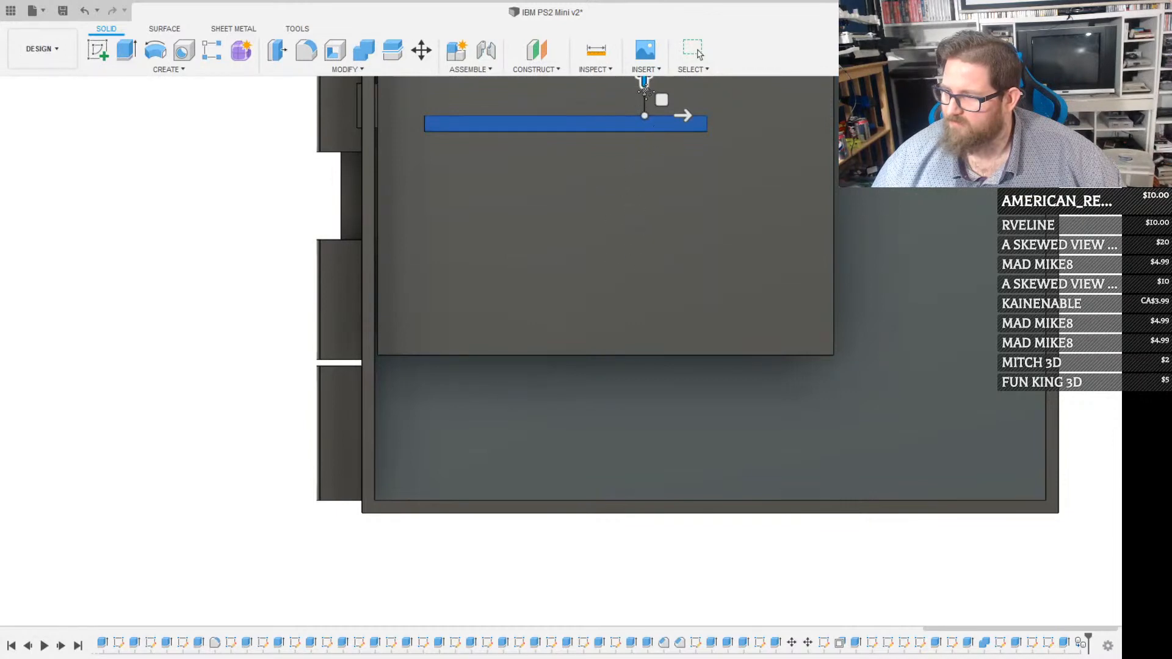
drag(643, 81, 608, 400)
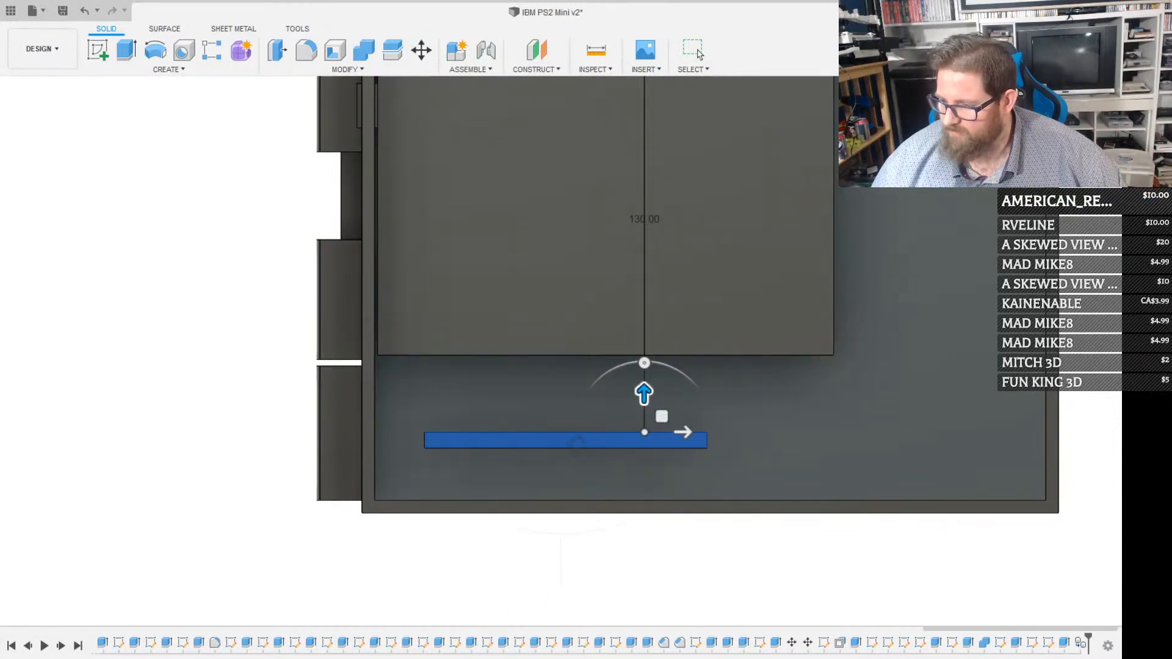
shift+middle_drag(576, 441, 568, 479)
Move the copied plate point to point so its screw hole lines up with the matching hole in the drive's side
scroll(635, 403, up, 4)
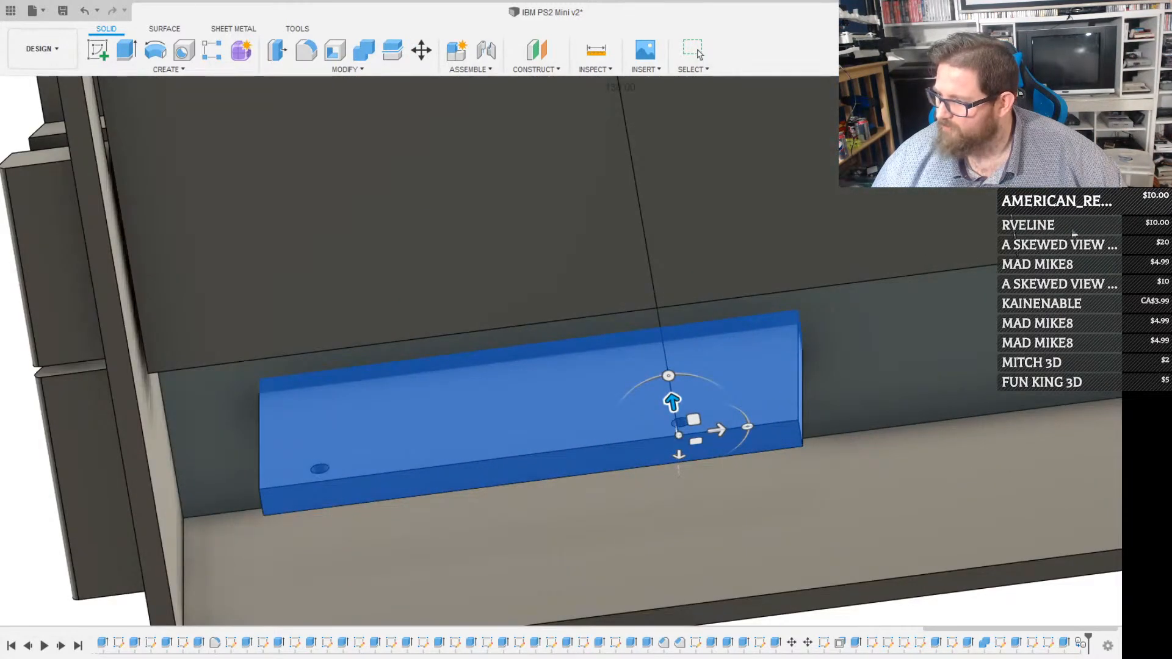
scroll(617, 450, up, 3)
key(m)
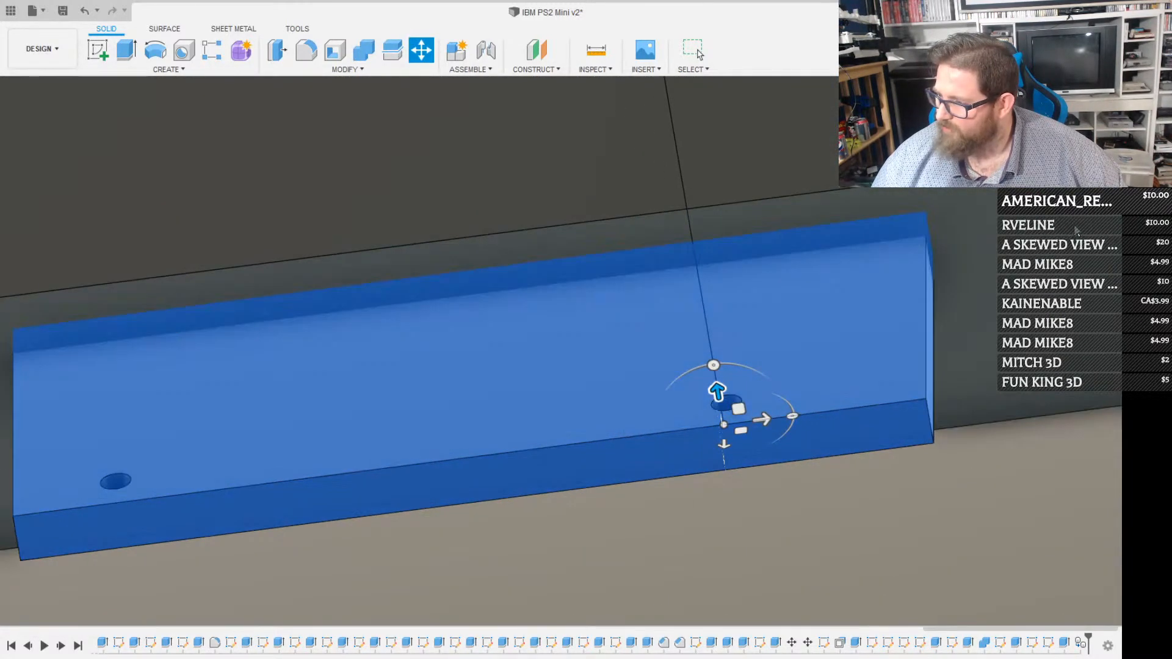
scroll(733, 406, up, 3)
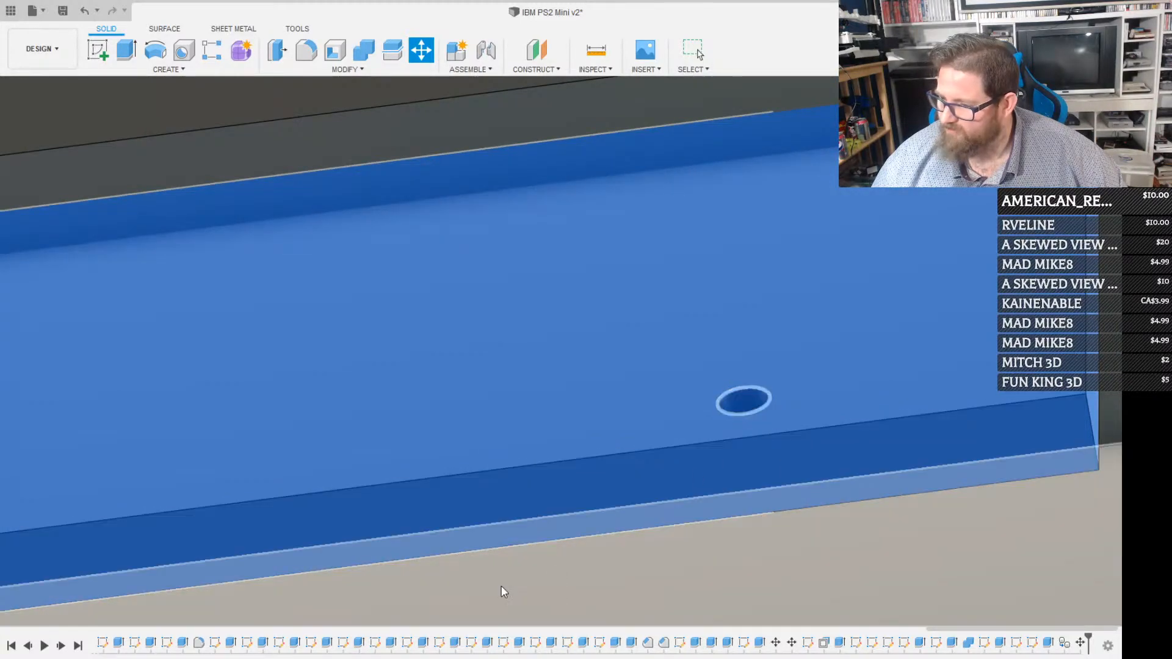
shift+middle_drag(537, 427, 578, 310)
key(m)
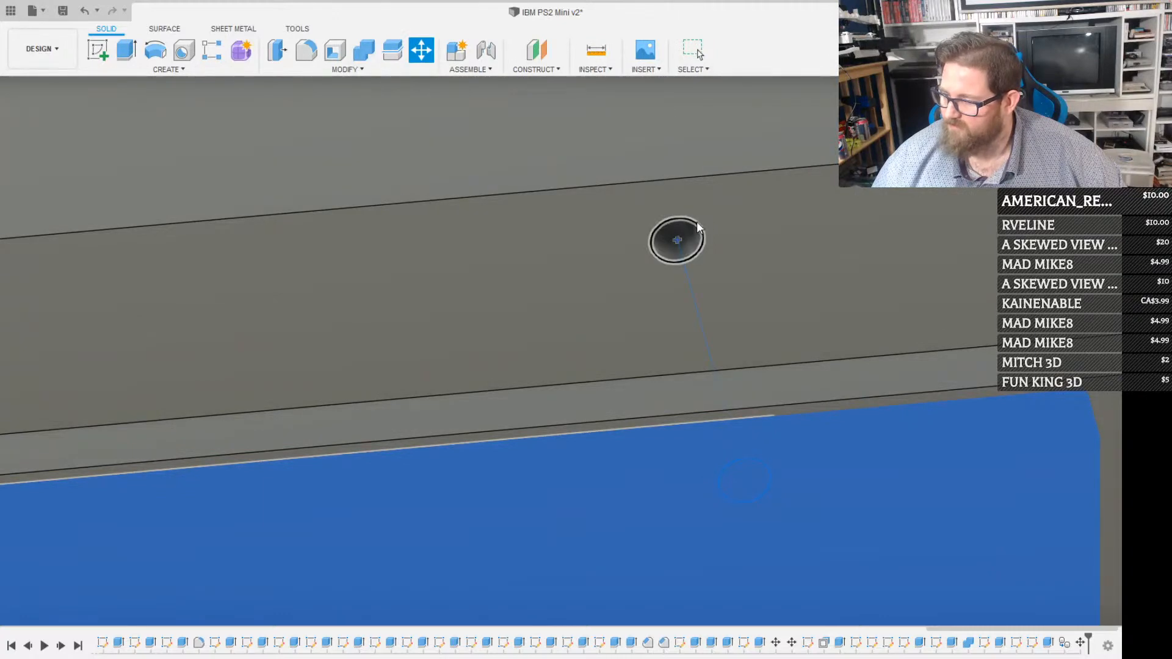
click(698, 221)
key(Return)
scroll(937, 332, down, 5)
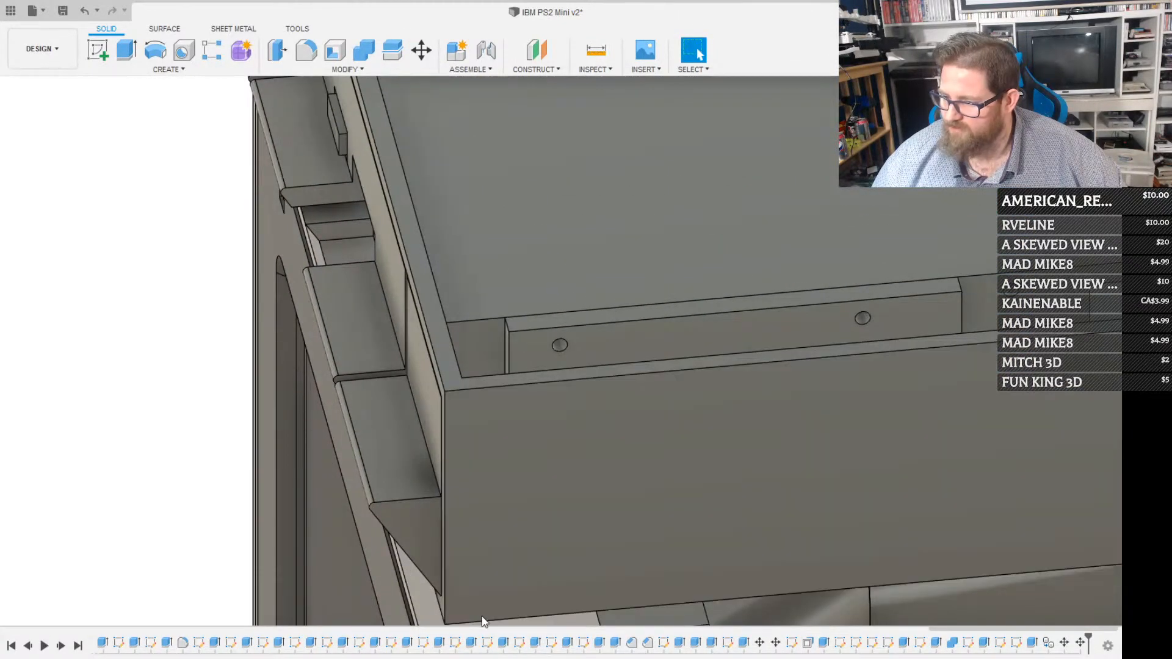
Combine both support plates with the case body using the Join operation
shift+middle_drag(548, 527, 481, 541)
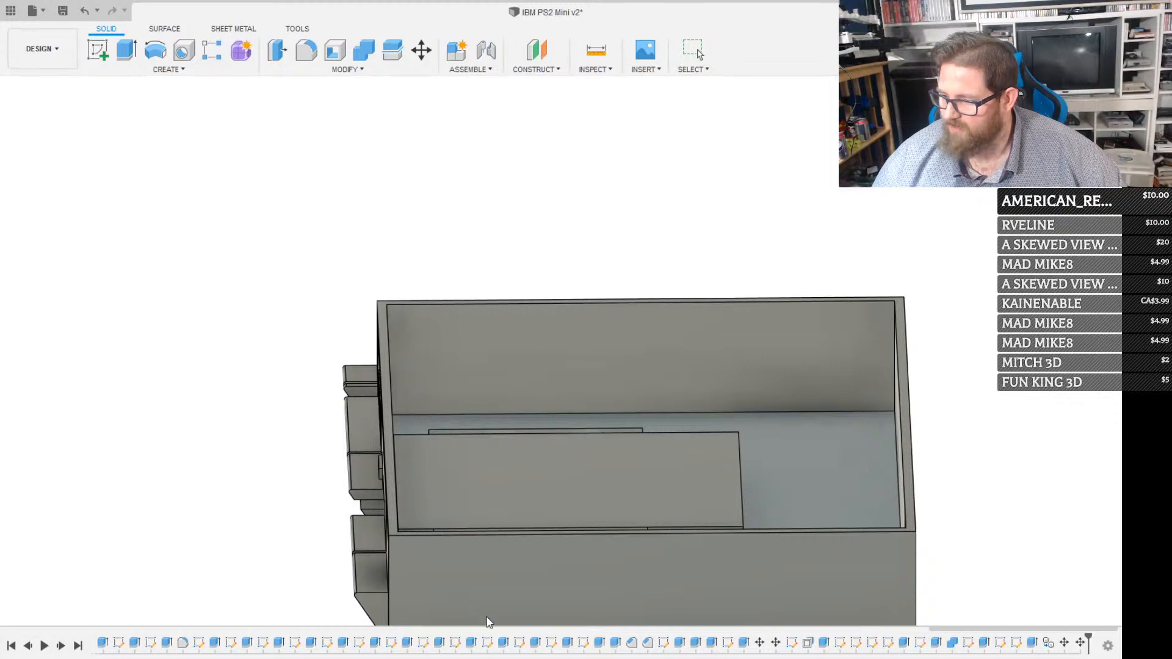
shift+middle_drag(537, 482, 521, 521)
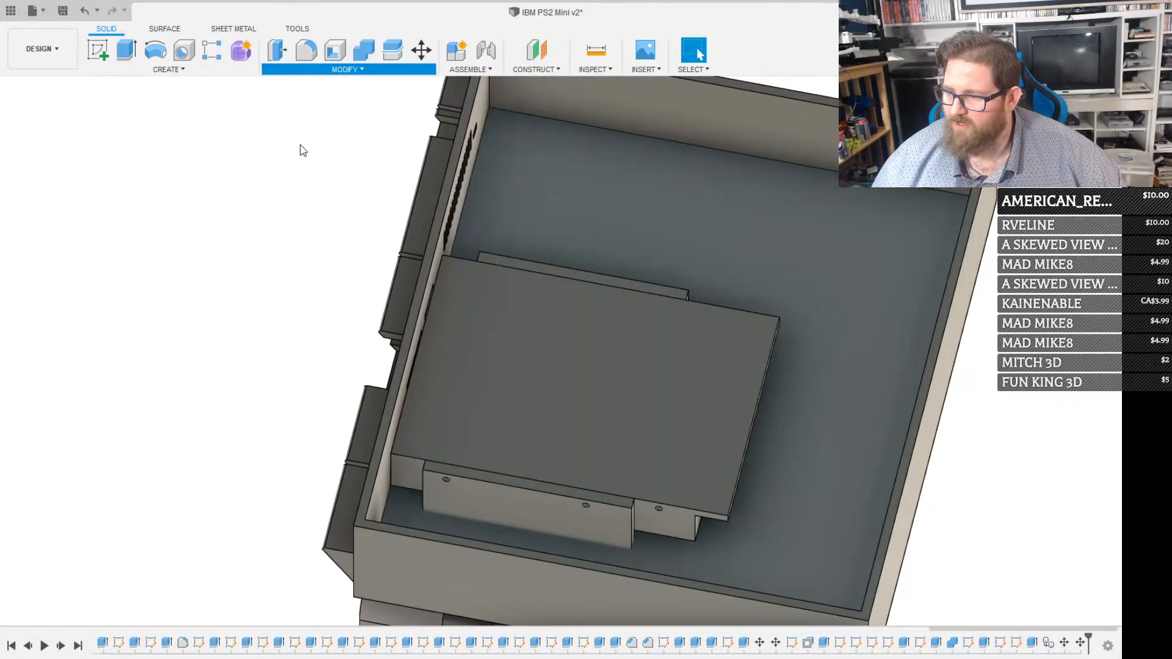
click(301, 184)
click(654, 178)
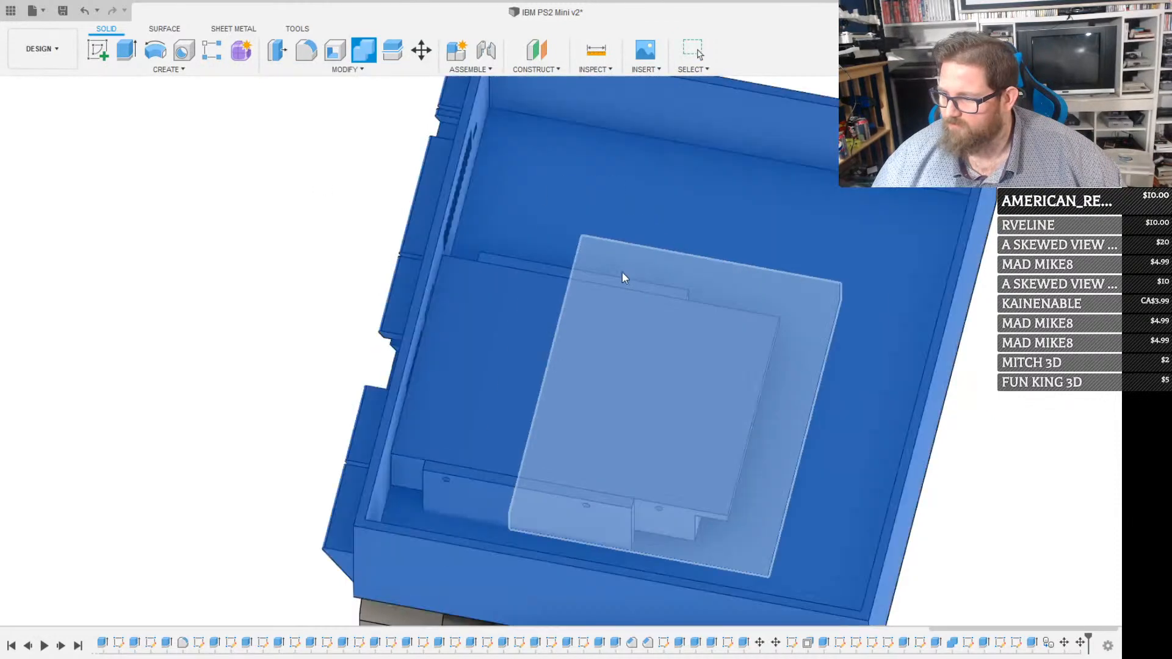
click(591, 278)
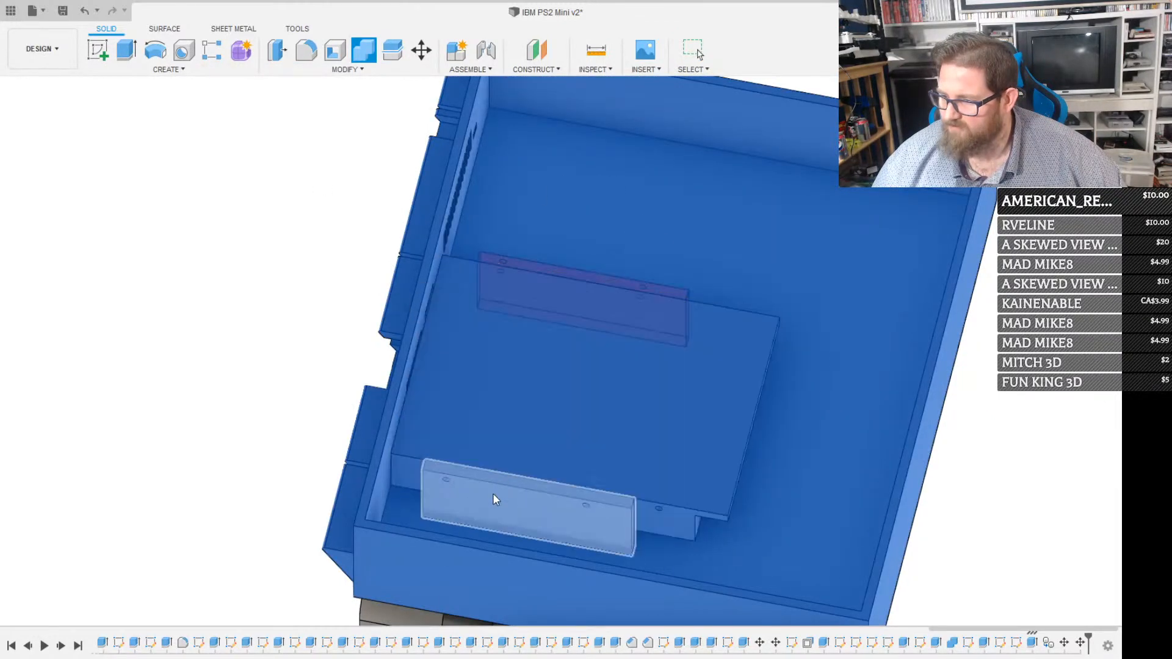
click(493, 495)
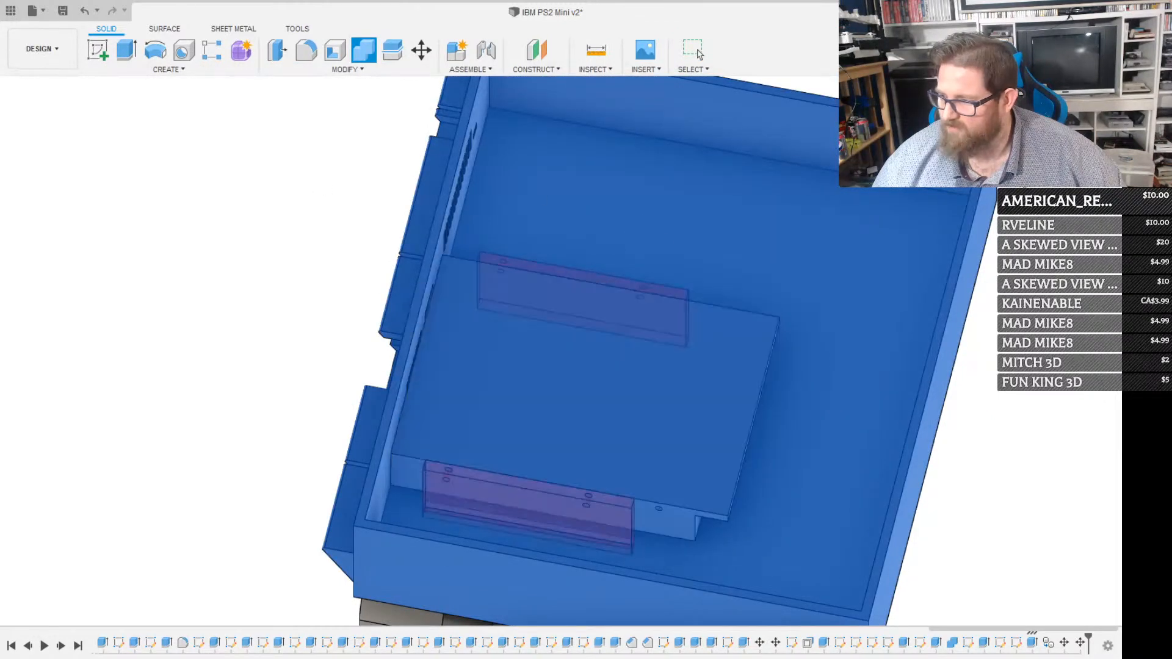
click(1048, 250)
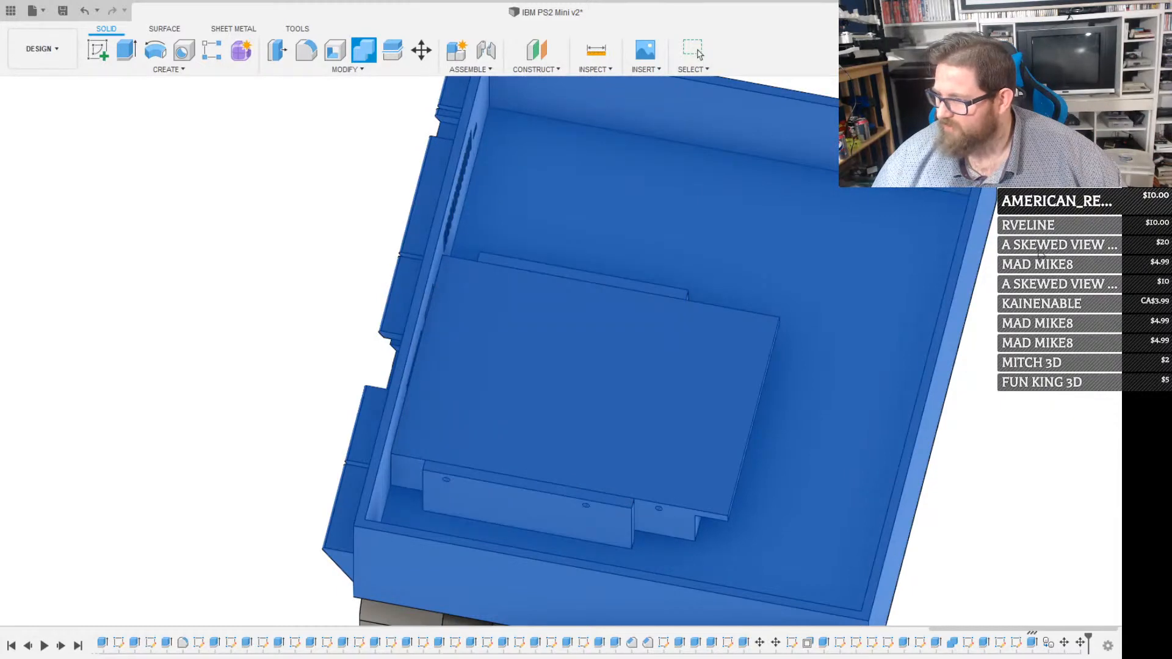
click(700, 53)
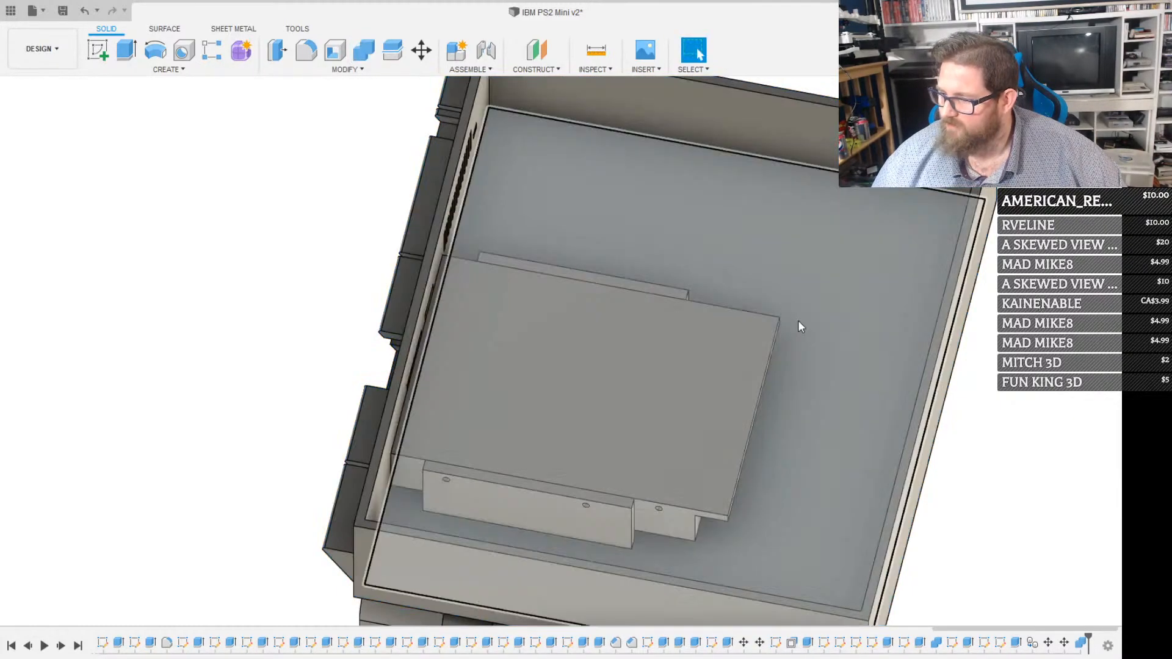
scroll(666, 438, down, 2)
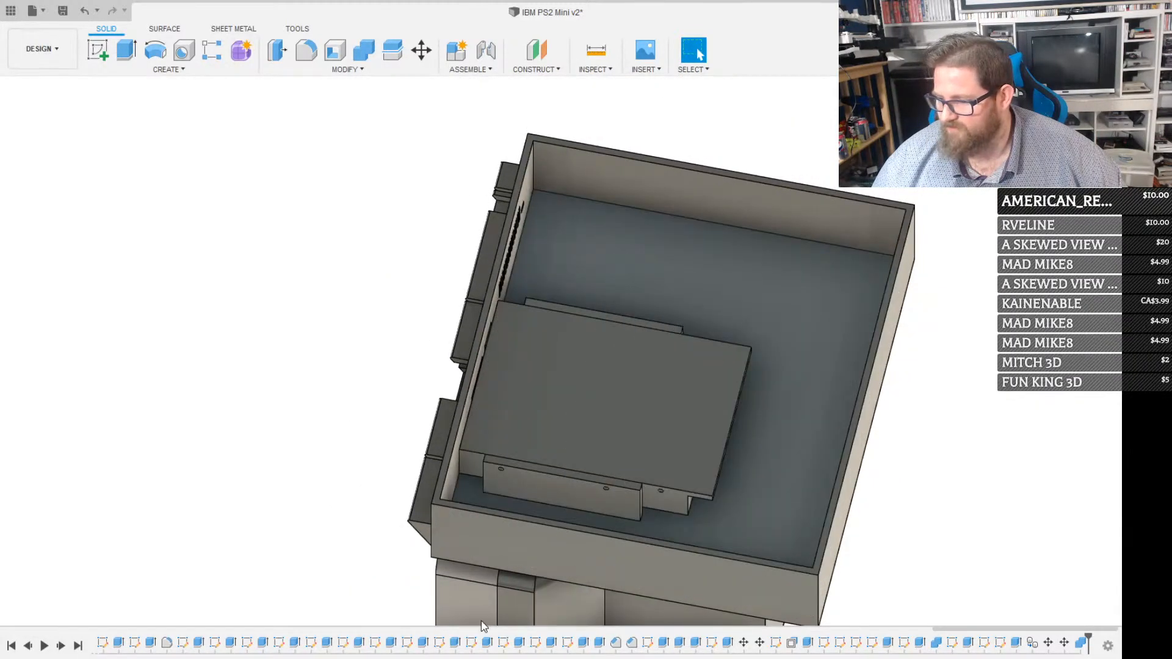
shift+middle_drag(596, 490, 532, 449)
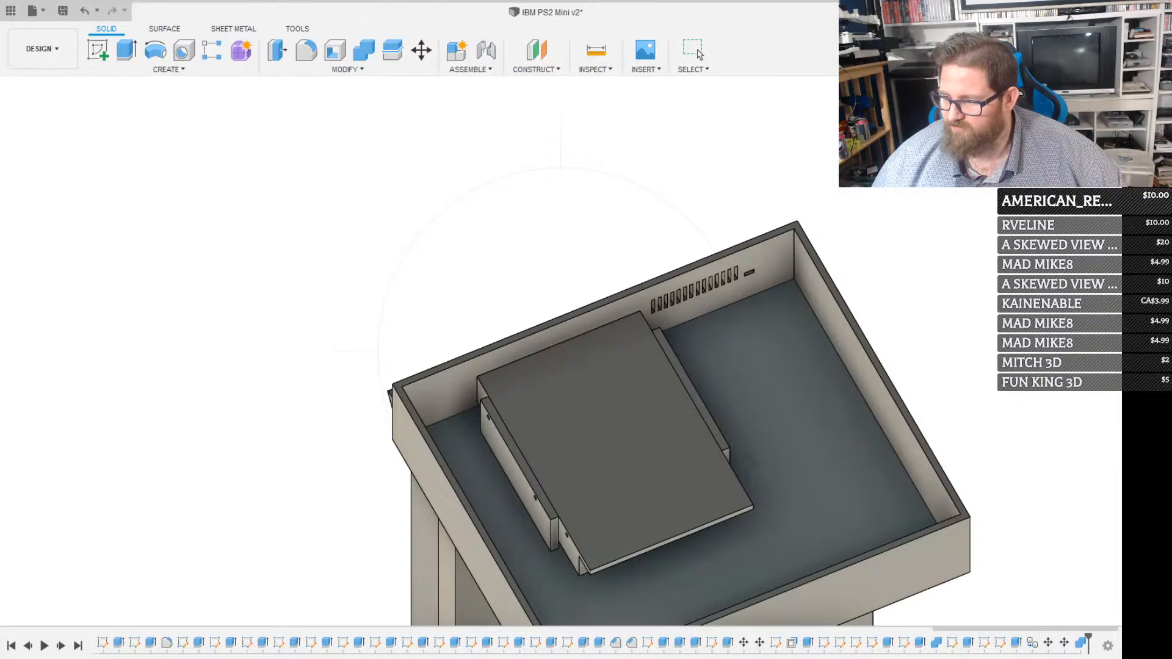
shift+middle_drag(606, 503, 471, 480)
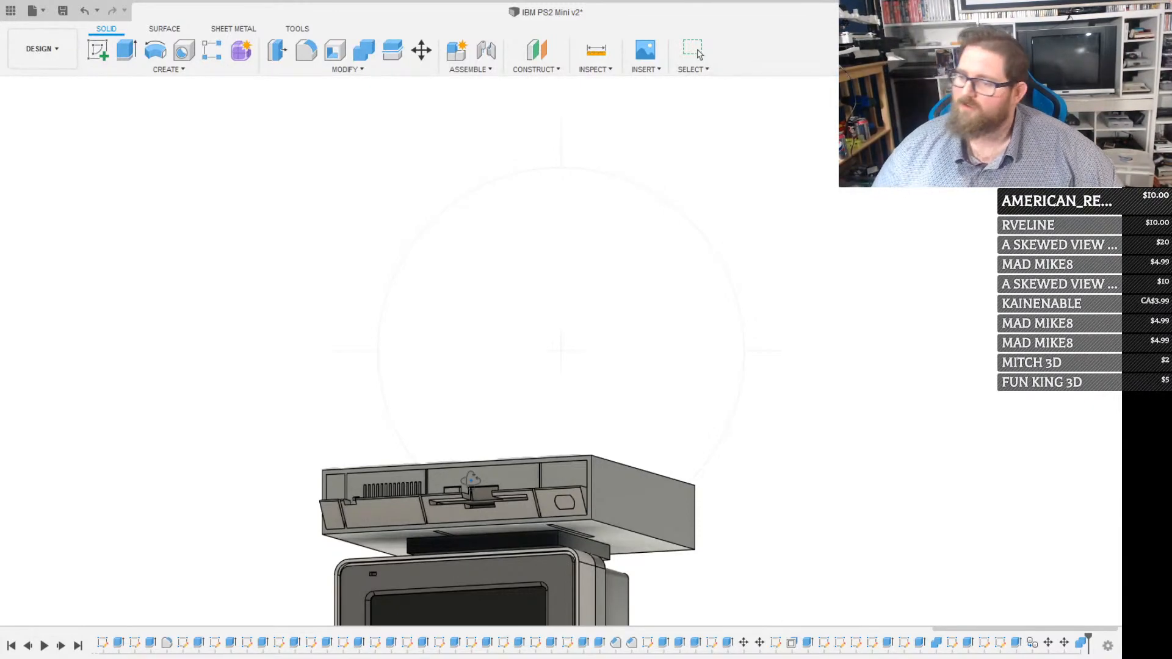
shift+middle_drag(527, 479, 550, 556)
shift+middle_drag(483, 474, 512, 305)
scroll(539, 244, up, 5)
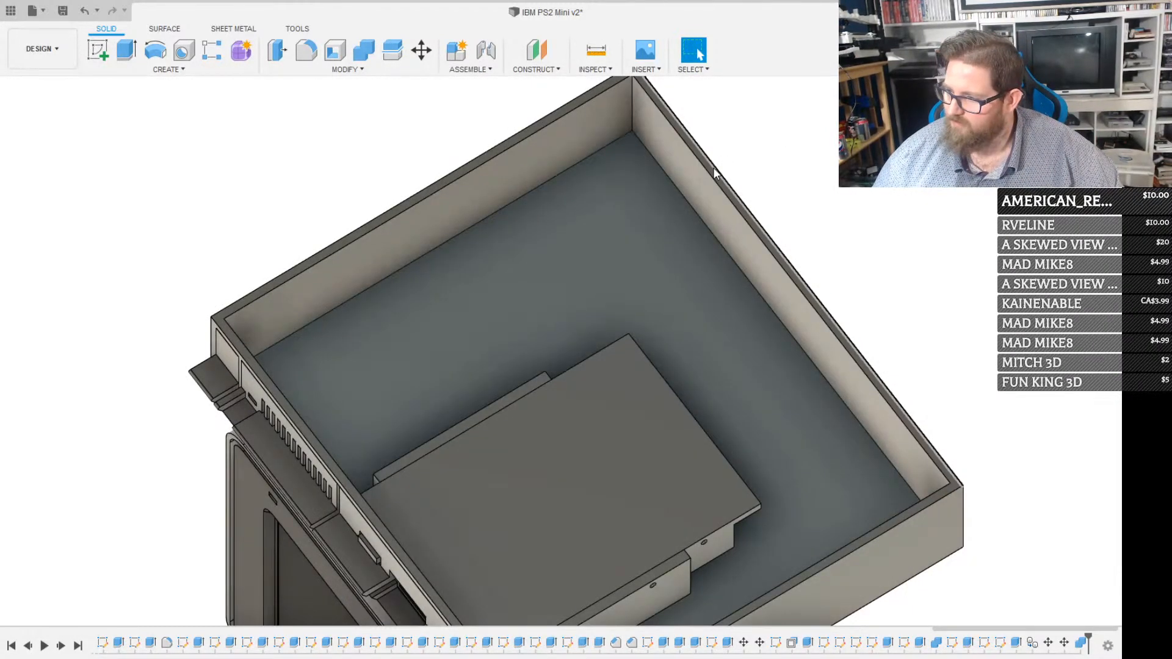
Create a sketch on the case's open rim and offset the rim's inner outline outward by 0.4 mm
key(r)
scroll(467, 171, up, 2)
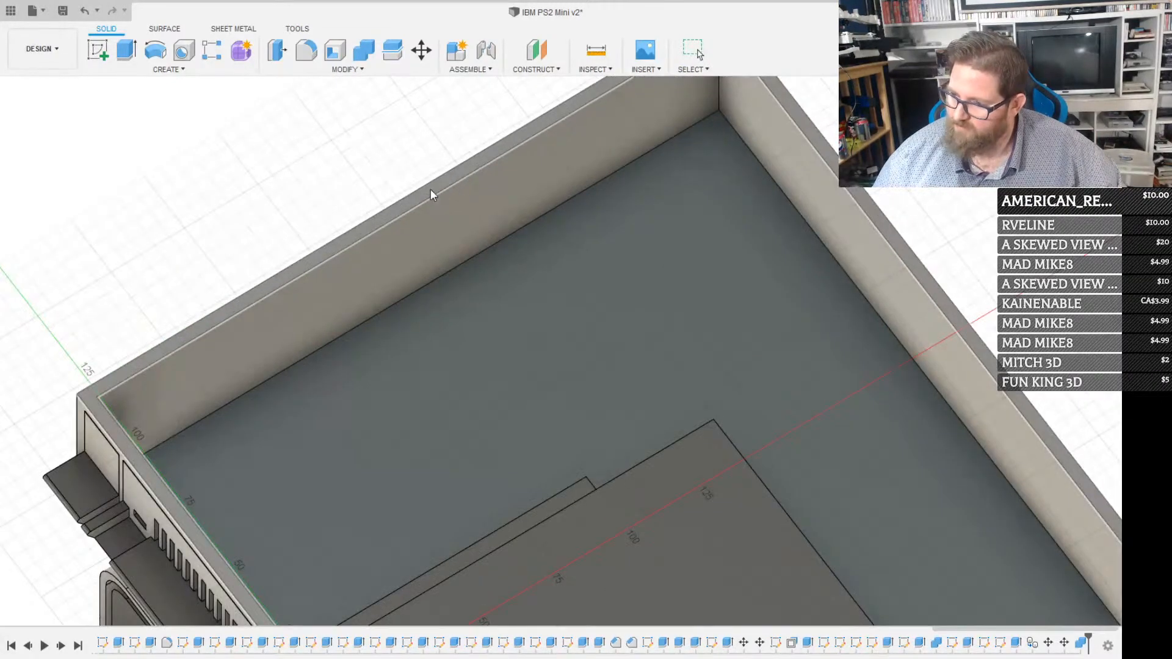
click(397, 218)
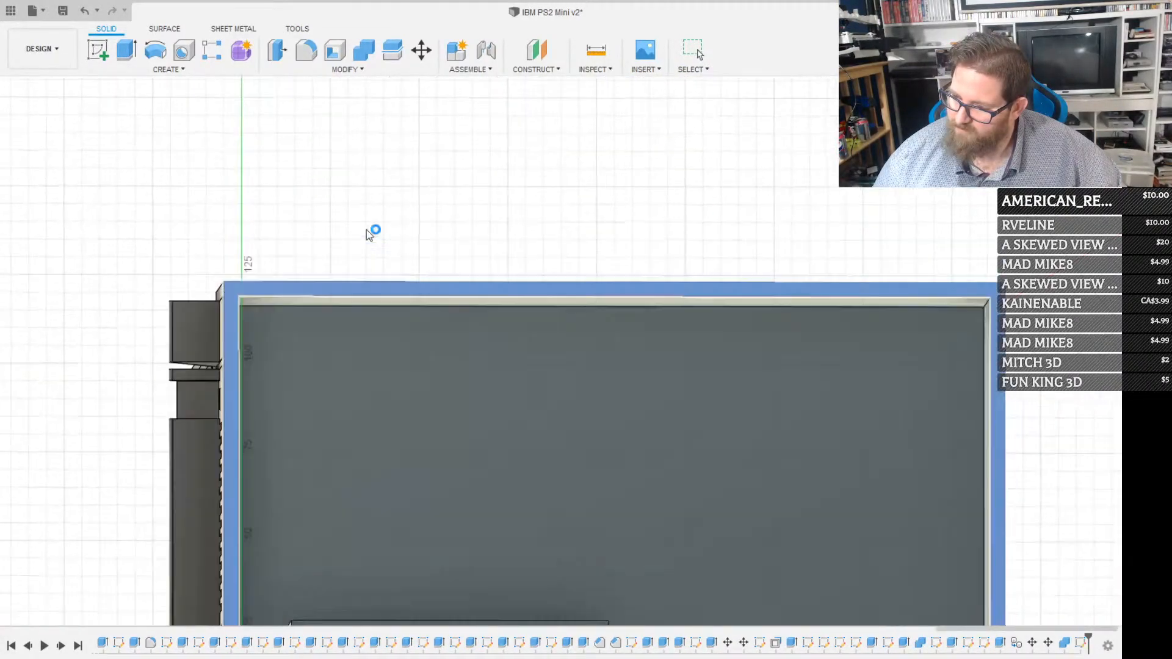
key(o)
click(232, 358)
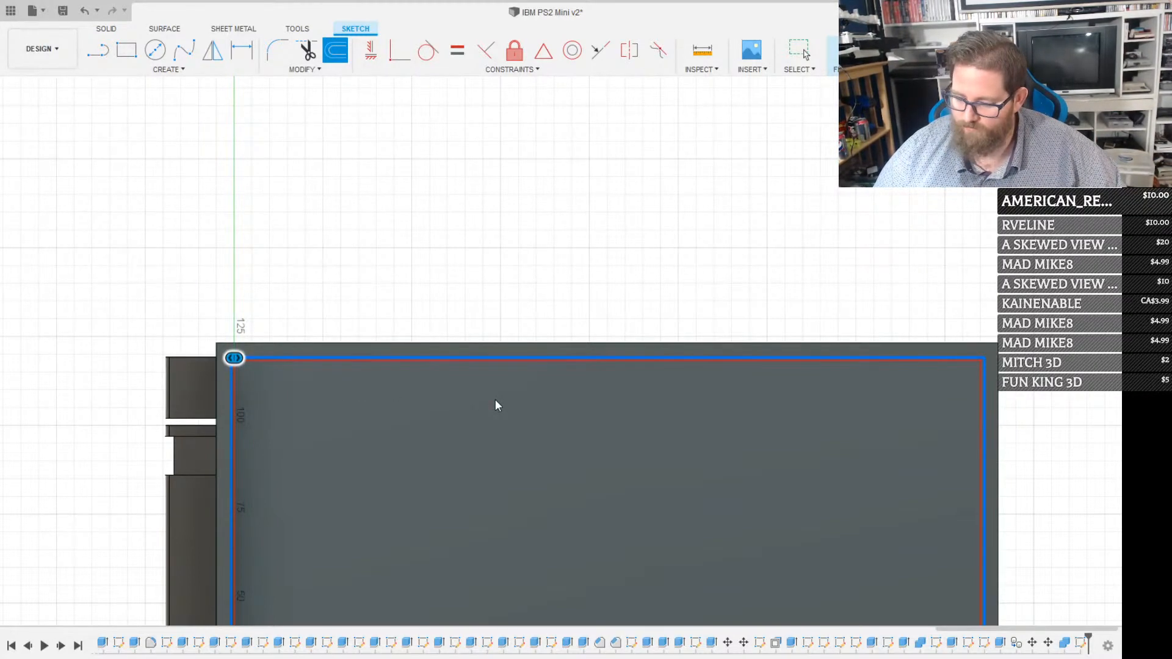
text(.2)
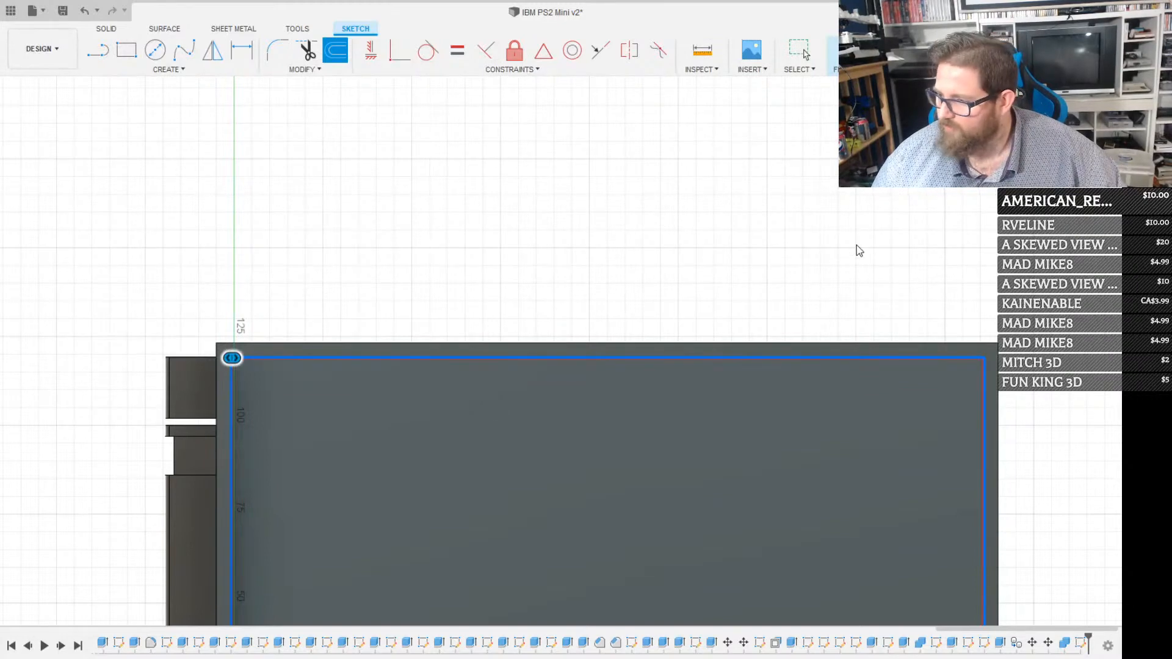
click(858, 245)
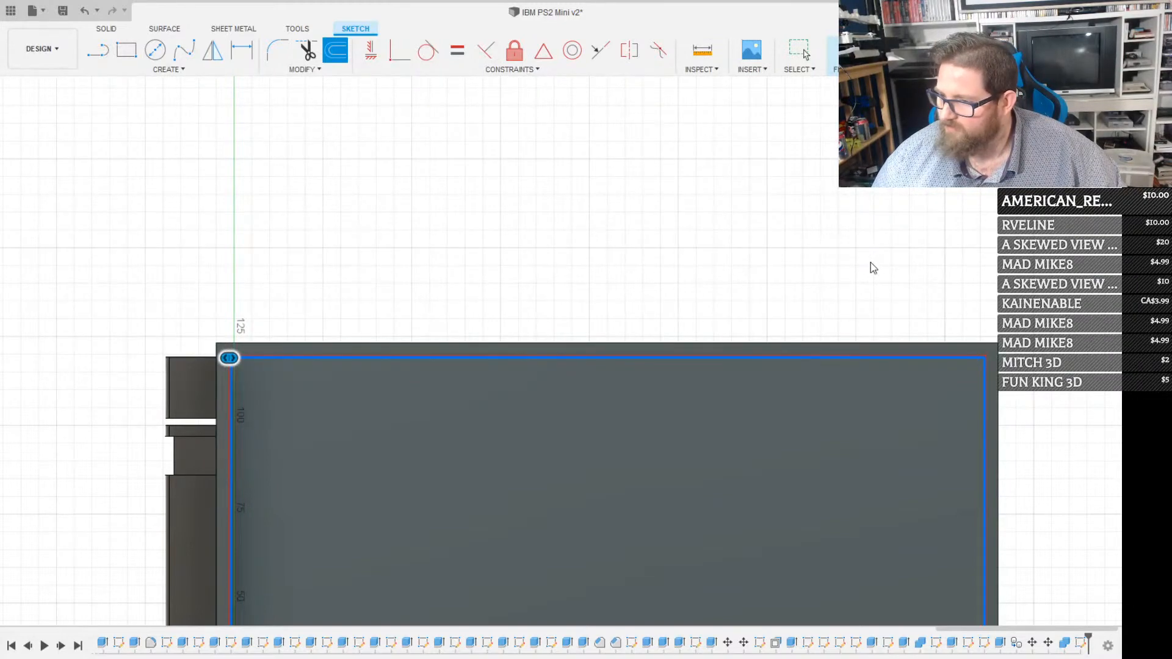
scroll(266, 415, up, 5)
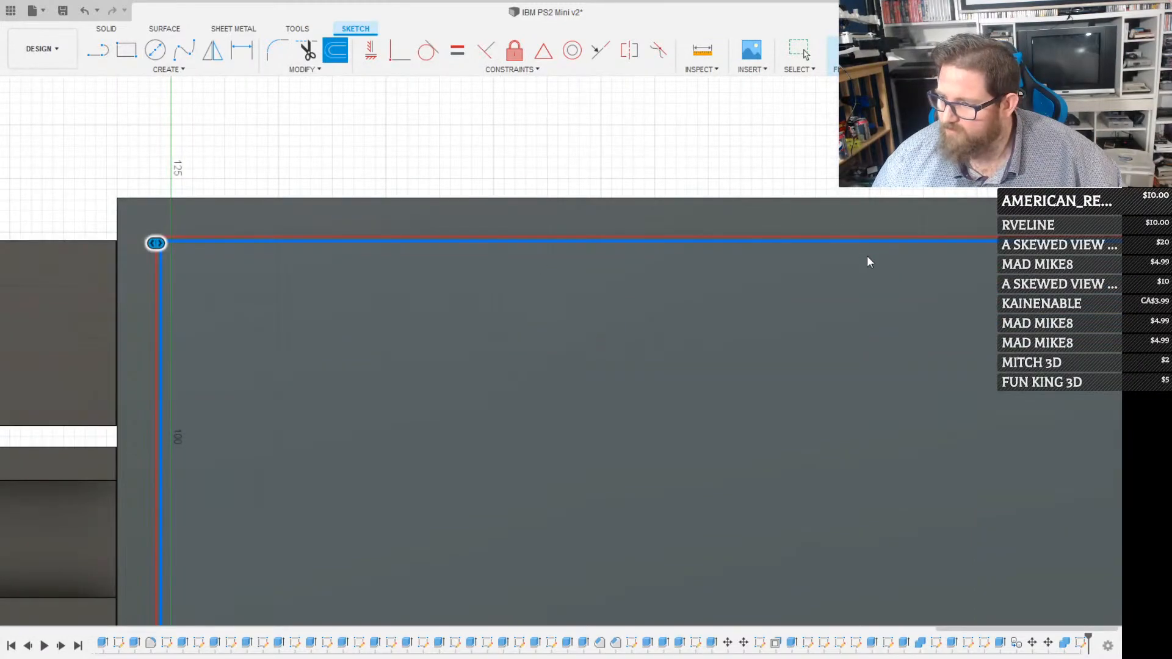
key(Return)
scroll(687, 317, down, 5)
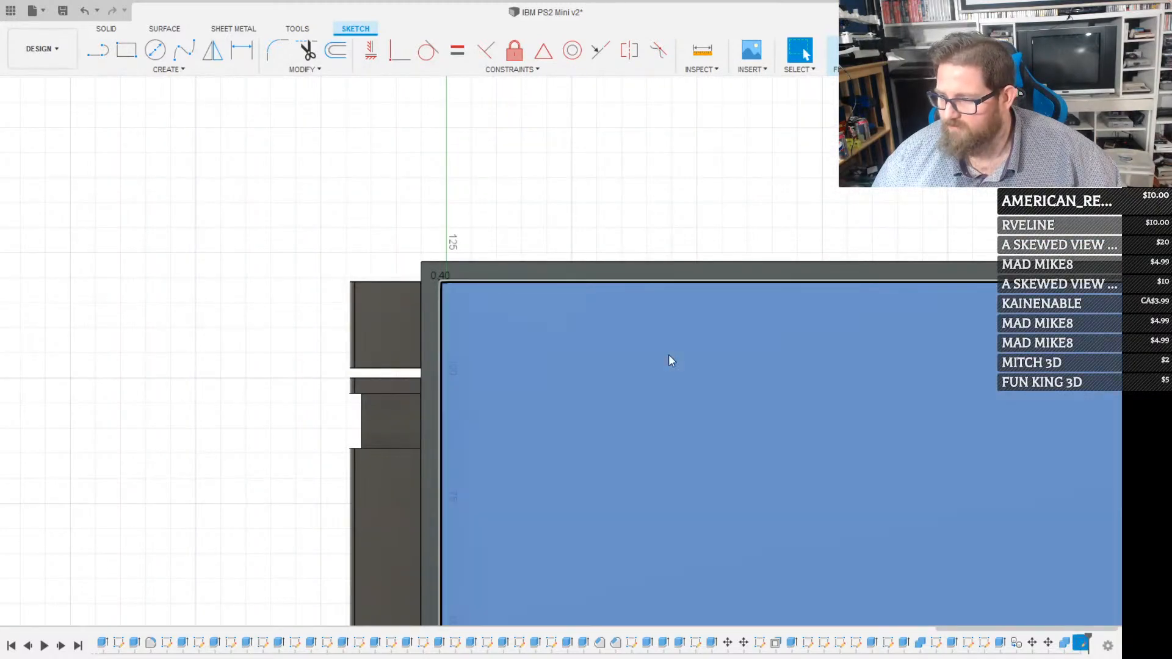
Extrude the profile inside the offset rim outline by -4 mm into the case
key(e)
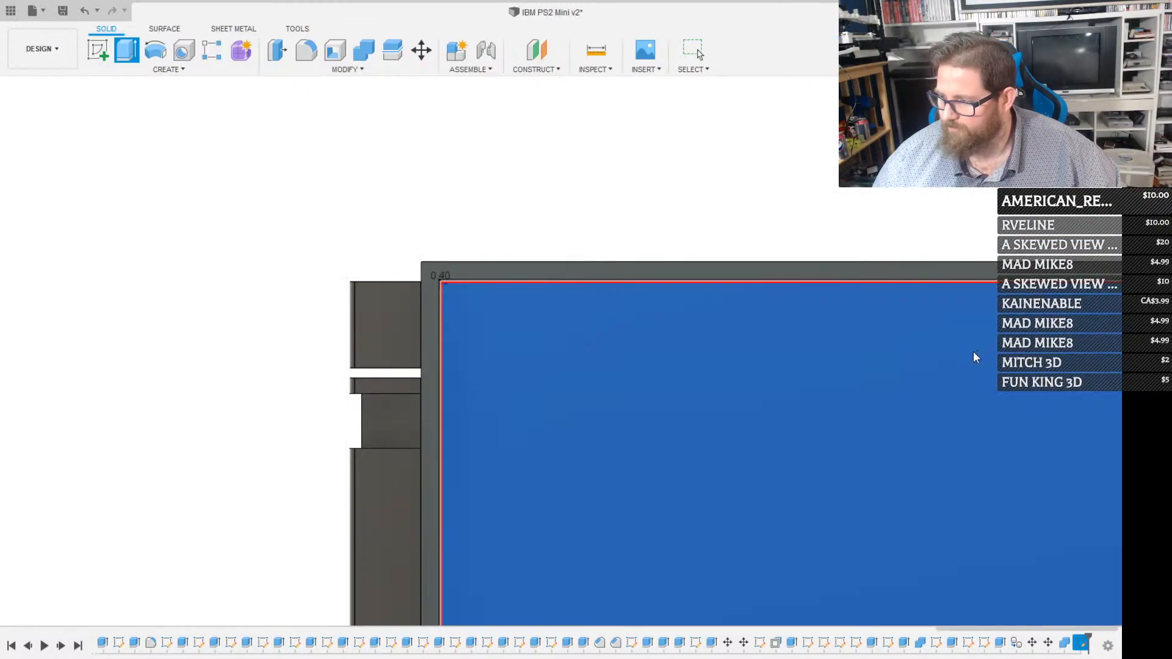
shift+middle_drag(542, 510, 706, 356)
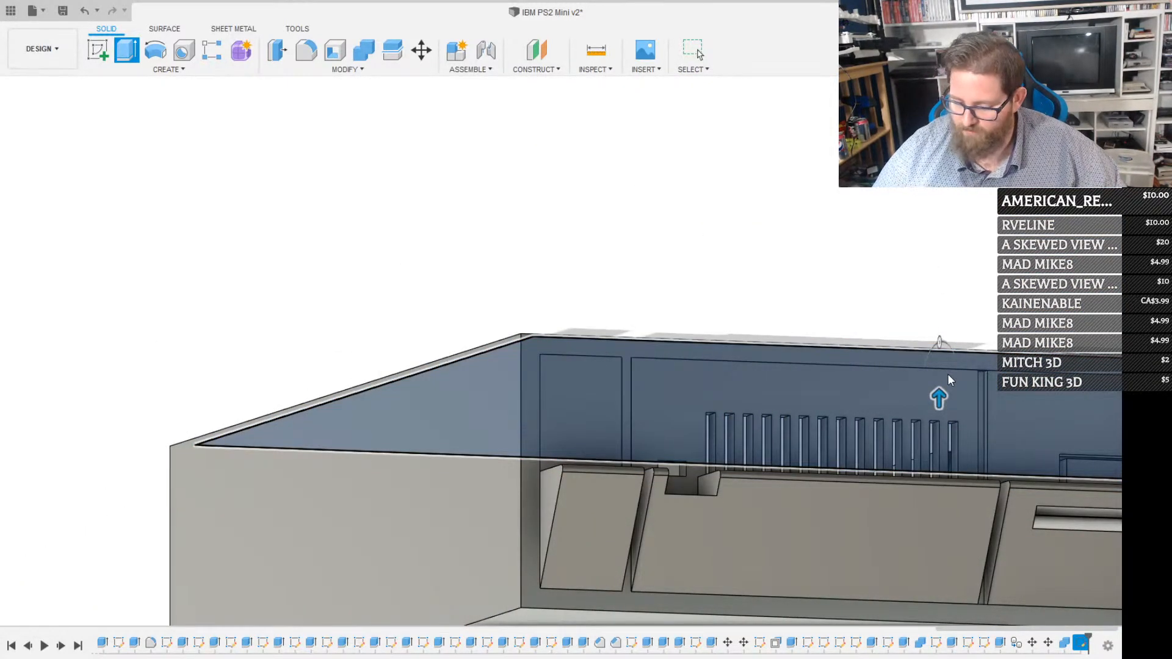
text(-4)
key(Tab)
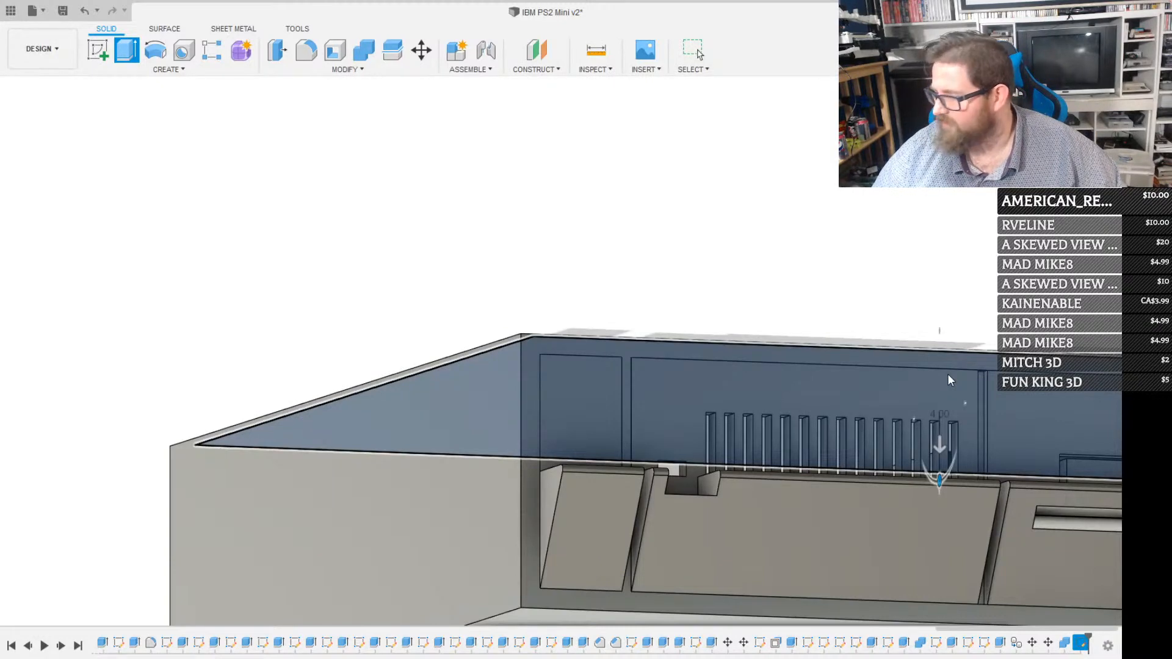
key(Return)
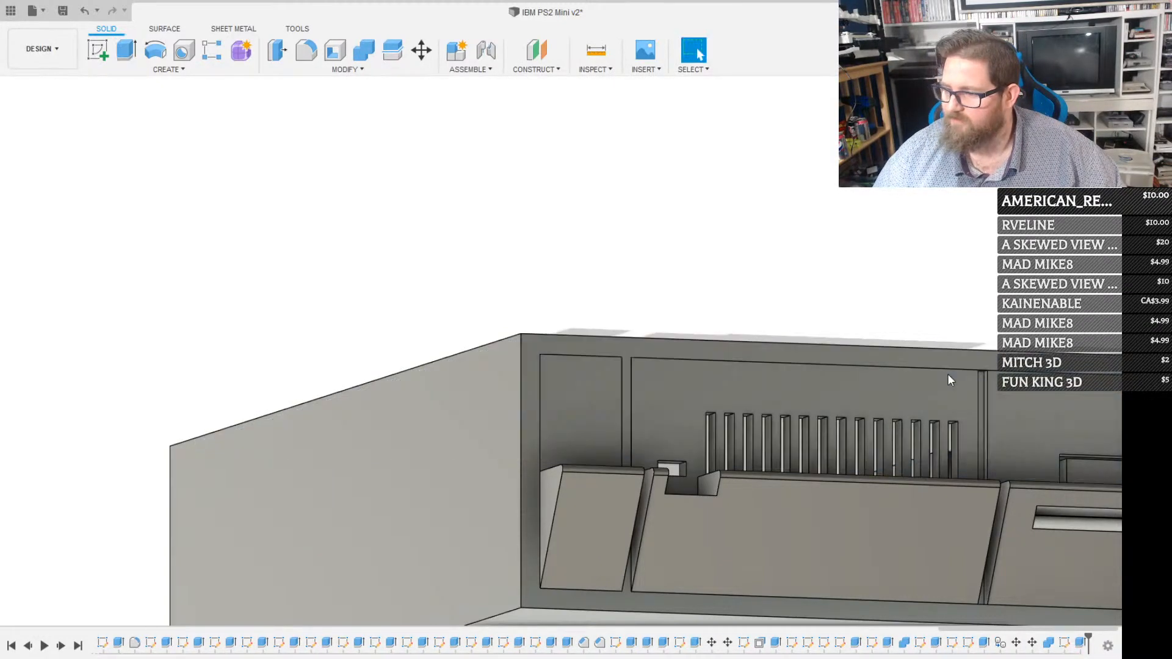
Undo the extrusion across the case opening and the offset sketch on the rim
scroll(855, 378, down, 3)
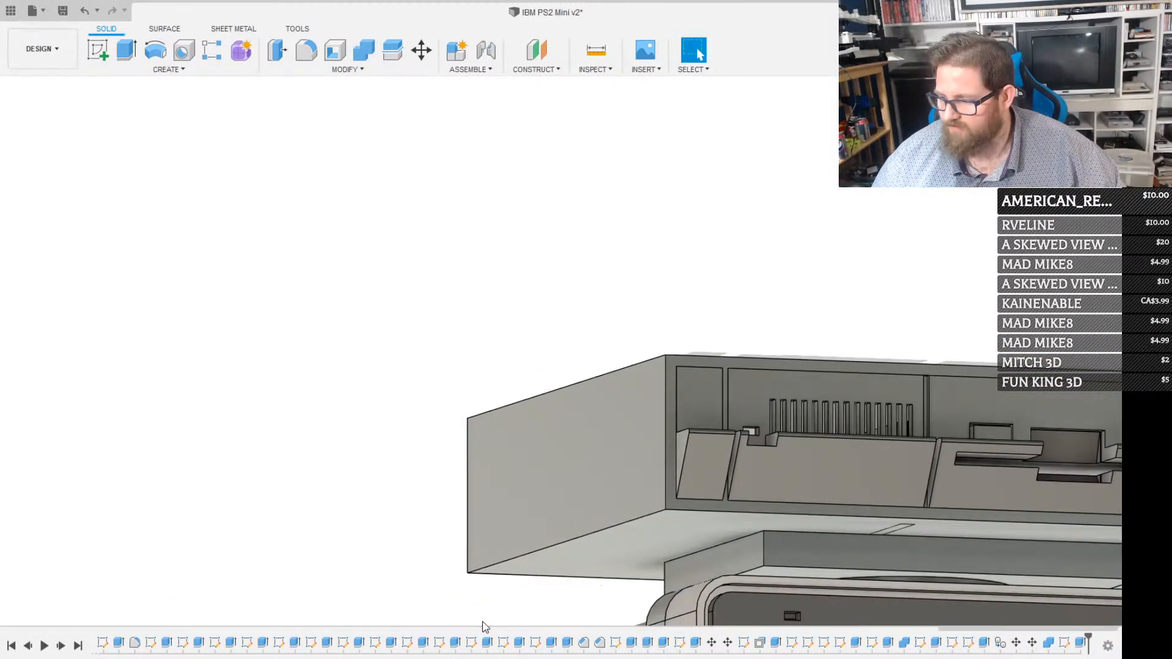
mouse_move(680, 386)
shift+middle_down()
mouse_move(638, 415)
mouse_move(707, 427)
mouse_move(706, 461)
mouse_move(652, 434)
mouse_move(810, 371)
mouse_move(725, 403)
mouse_move(742, 377)
shift+middle_up()
click(774, 342)
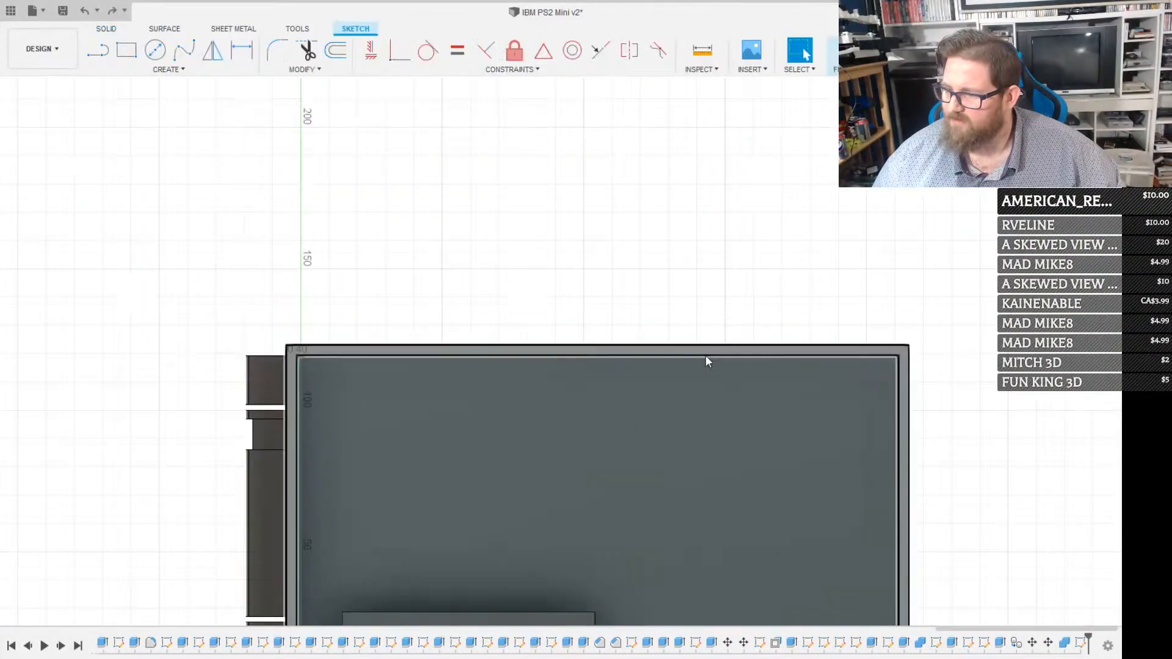
scroll(617, 409, up, 5)
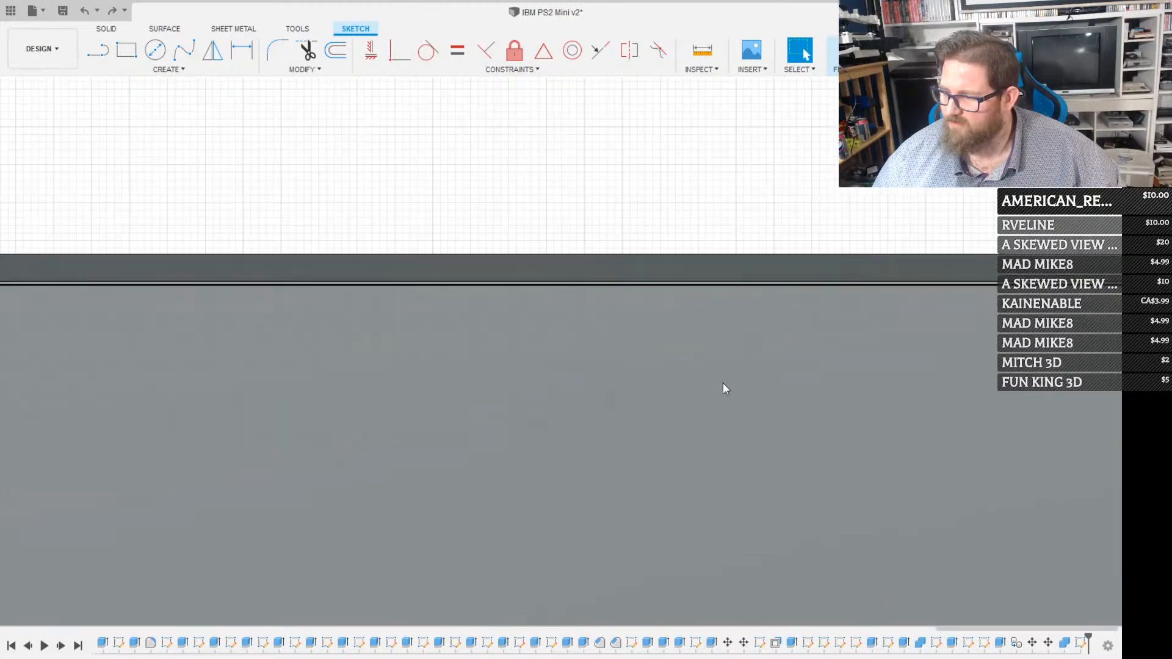
scroll(668, 376, down, 3)
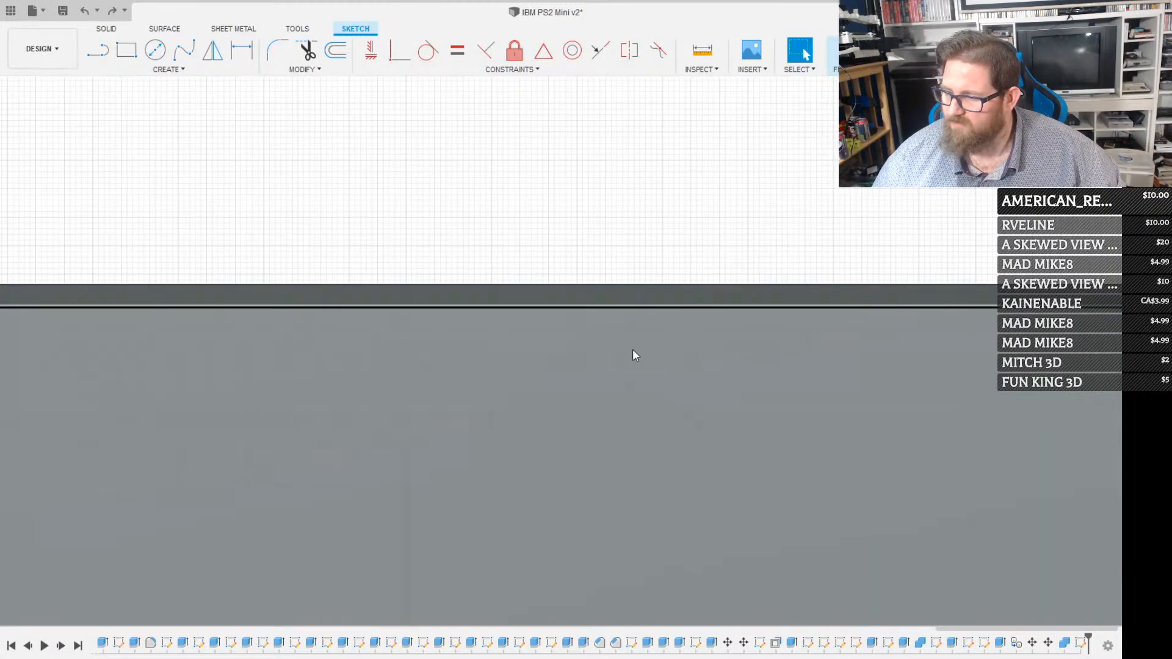
scroll(633, 349, down, 6)
key(ctrl+z)
scroll(566, 363, up, 3)
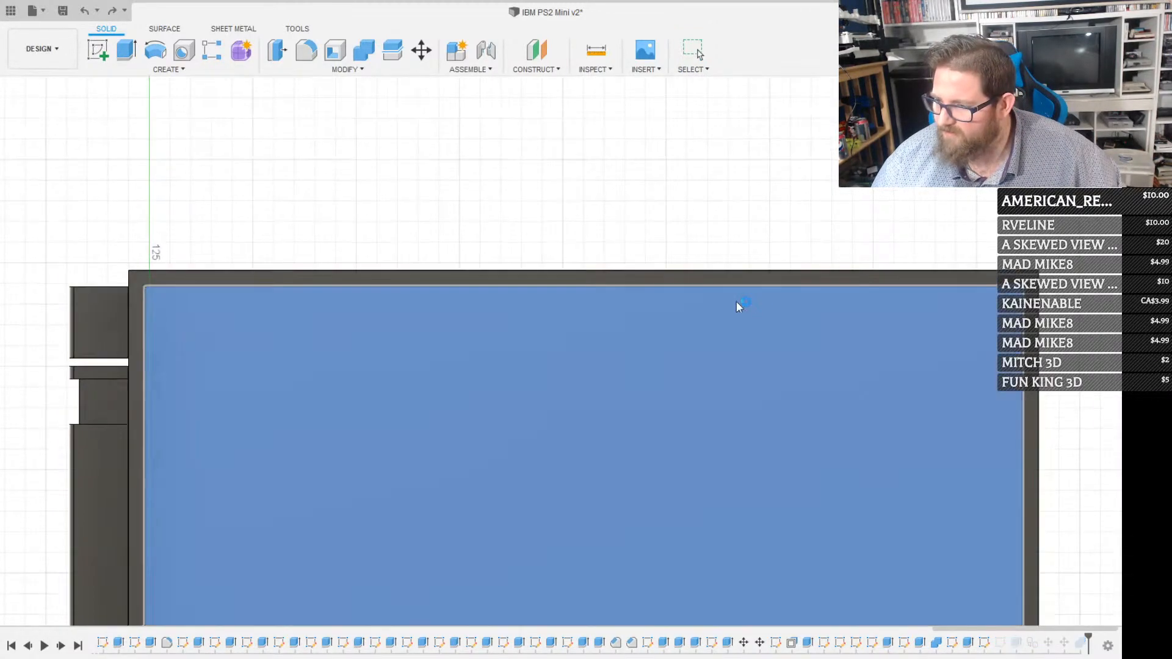
click(788, 303)
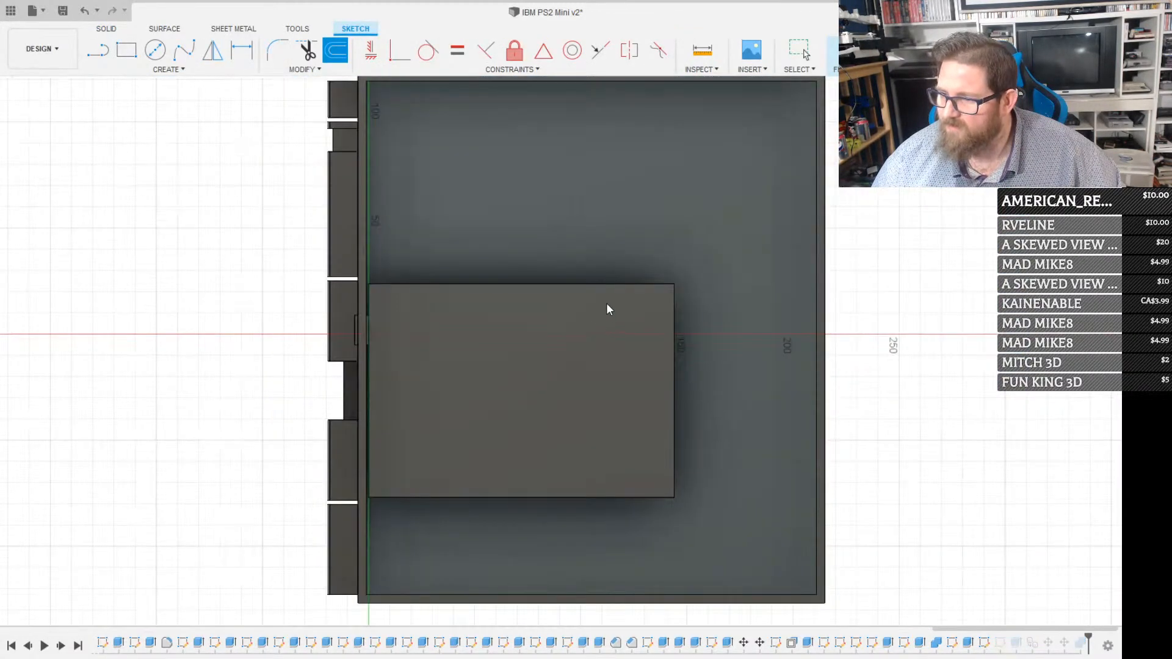
scroll(610, 281, down, 2)
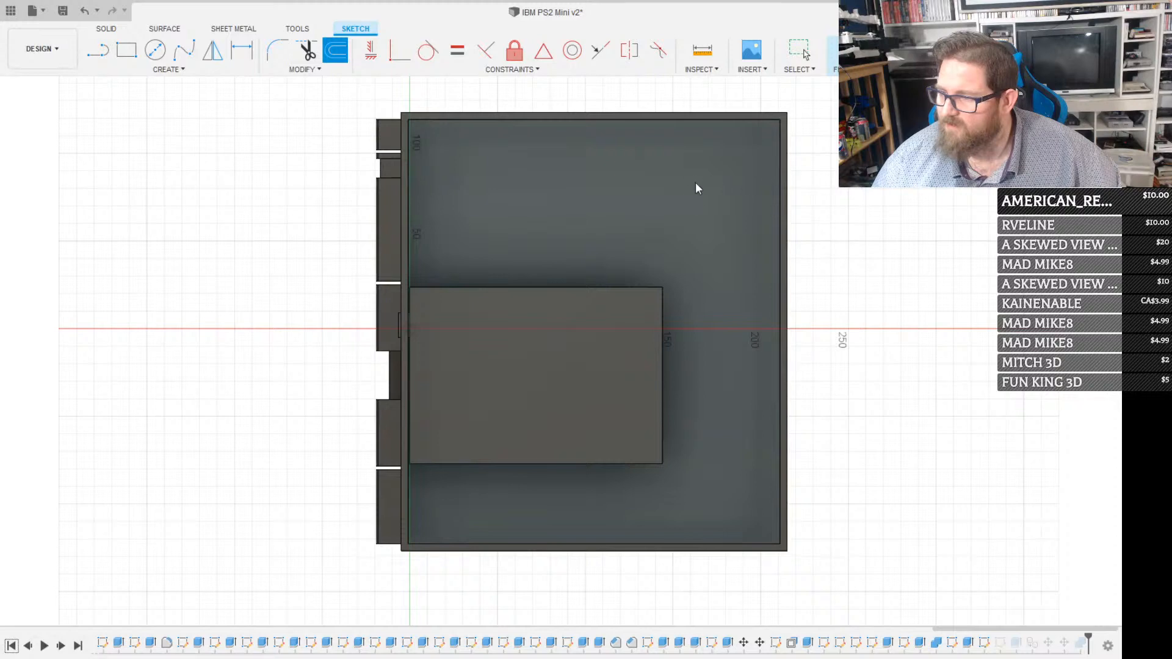
click(639, 119)
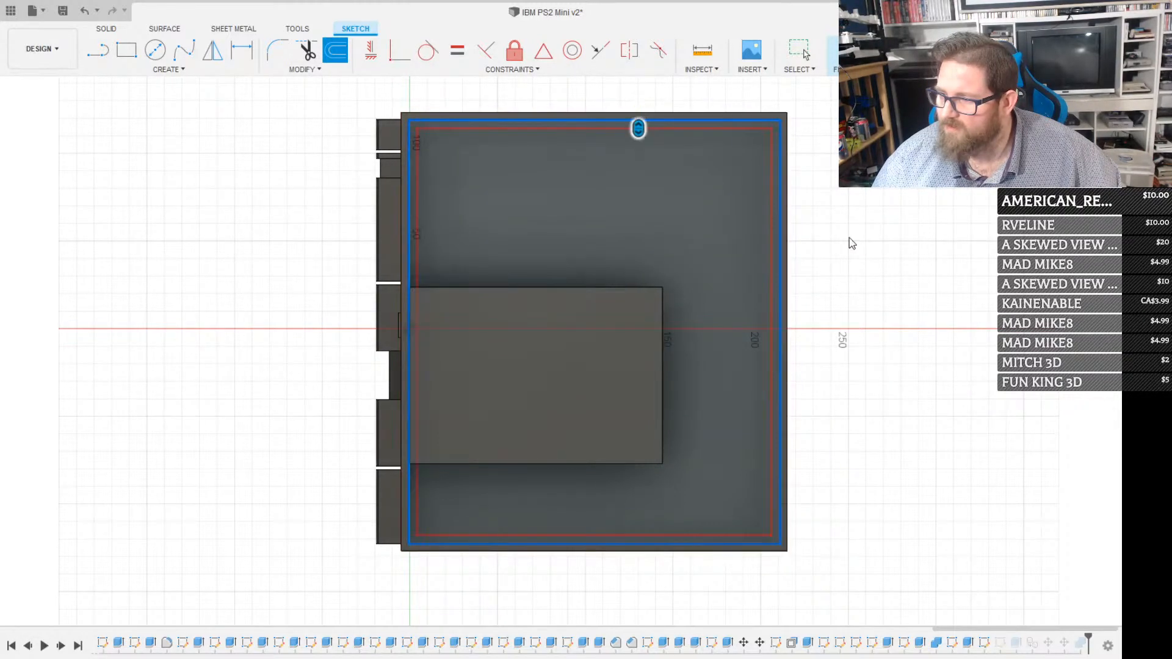
scroll(735, 201, up, 3)
drag(819, 227, 739, 225)
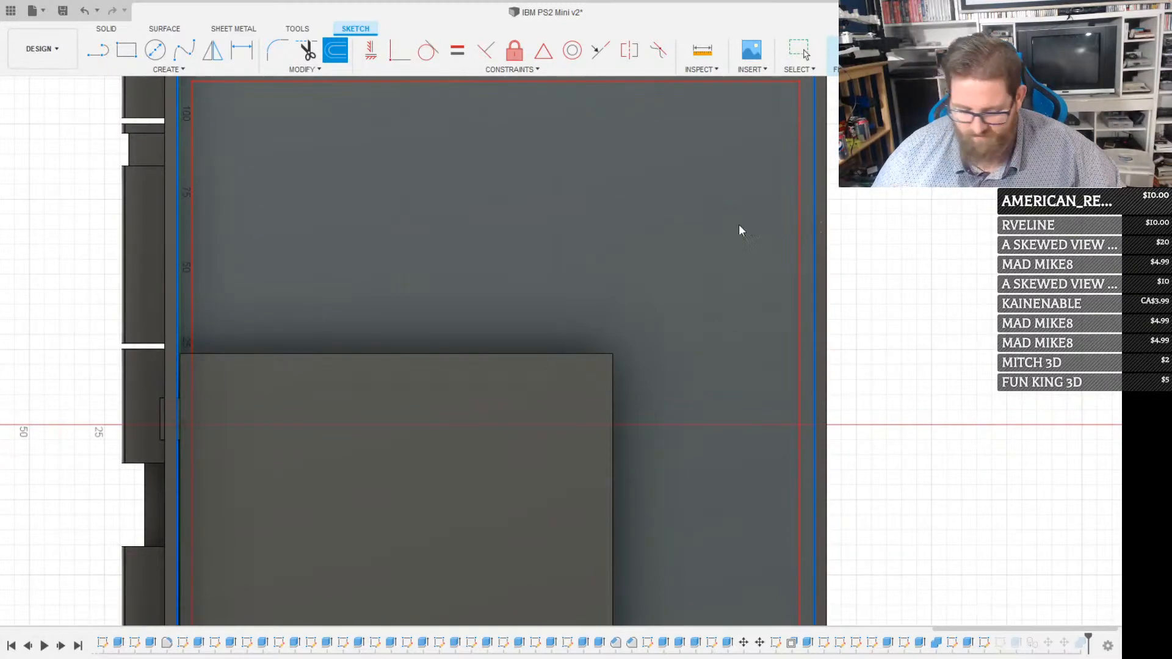
text(0)
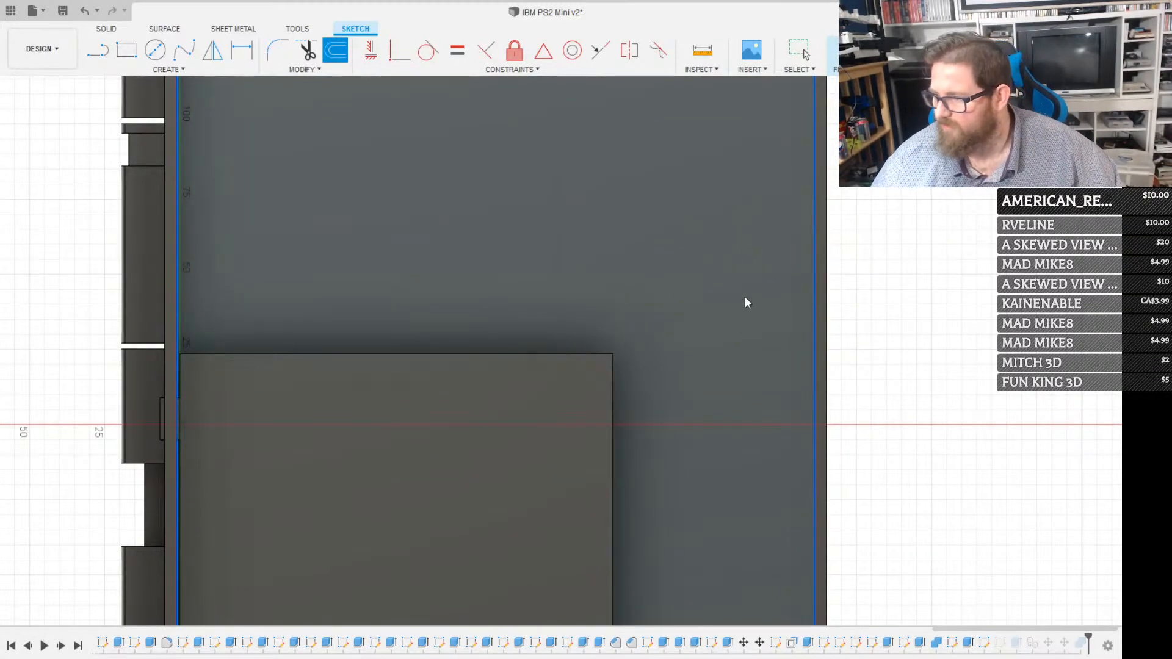
key(Escape)
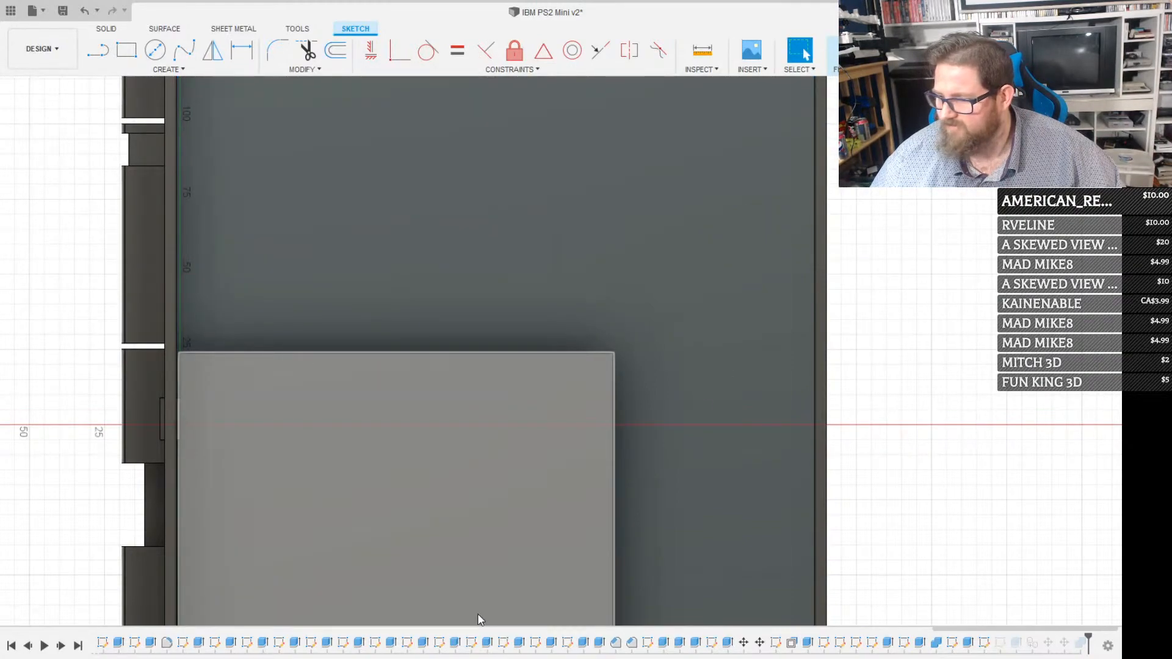
mouse_move(477, 613)
shift+middle_down()
mouse_move(501, 469)
mouse_move(556, 306)
shift+middle_up()
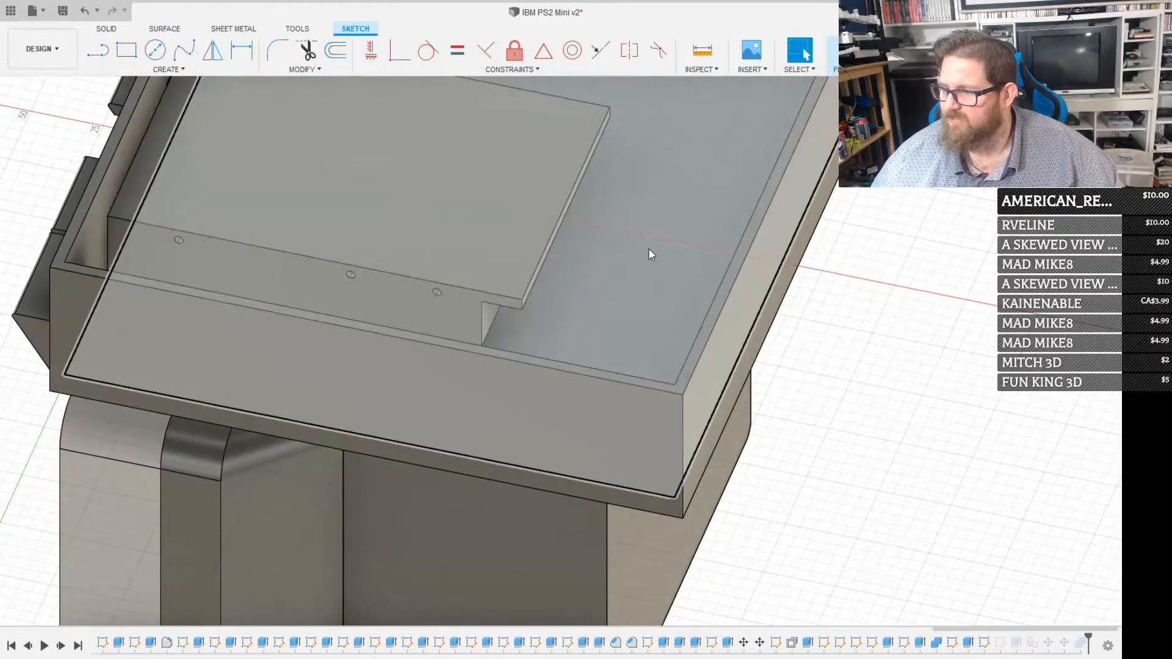
scroll(541, 489, down, 4)
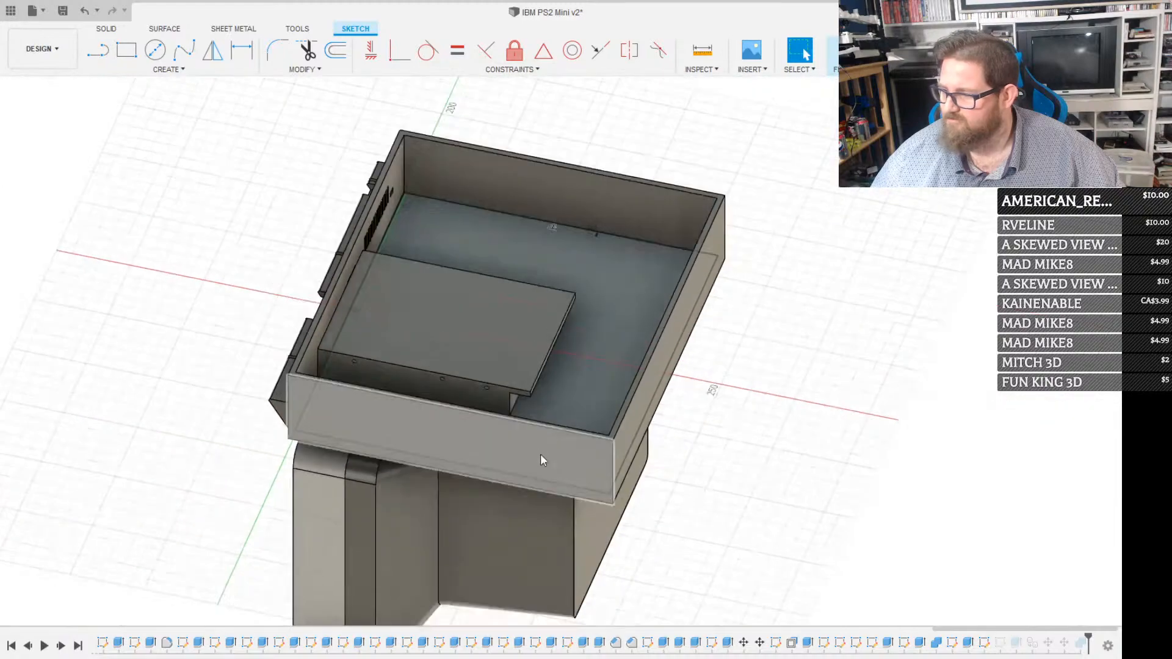
shift+middle_drag(489, 613, 531, 162)
scroll(531, 162, up, 3)
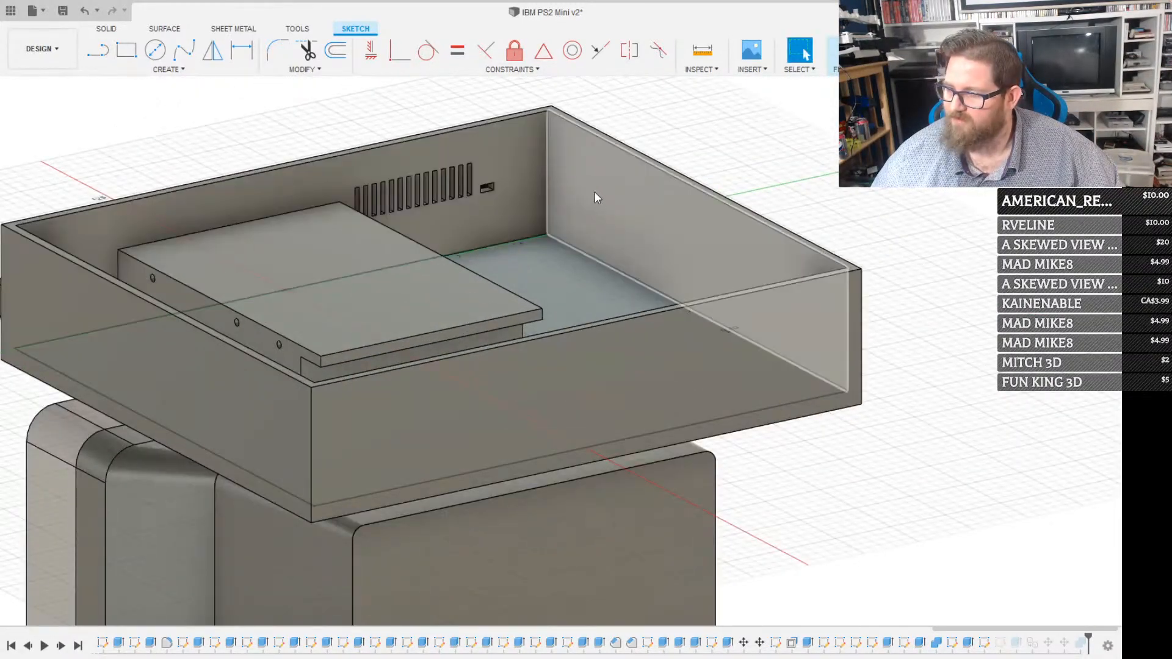
scroll(470, 150, up, 3)
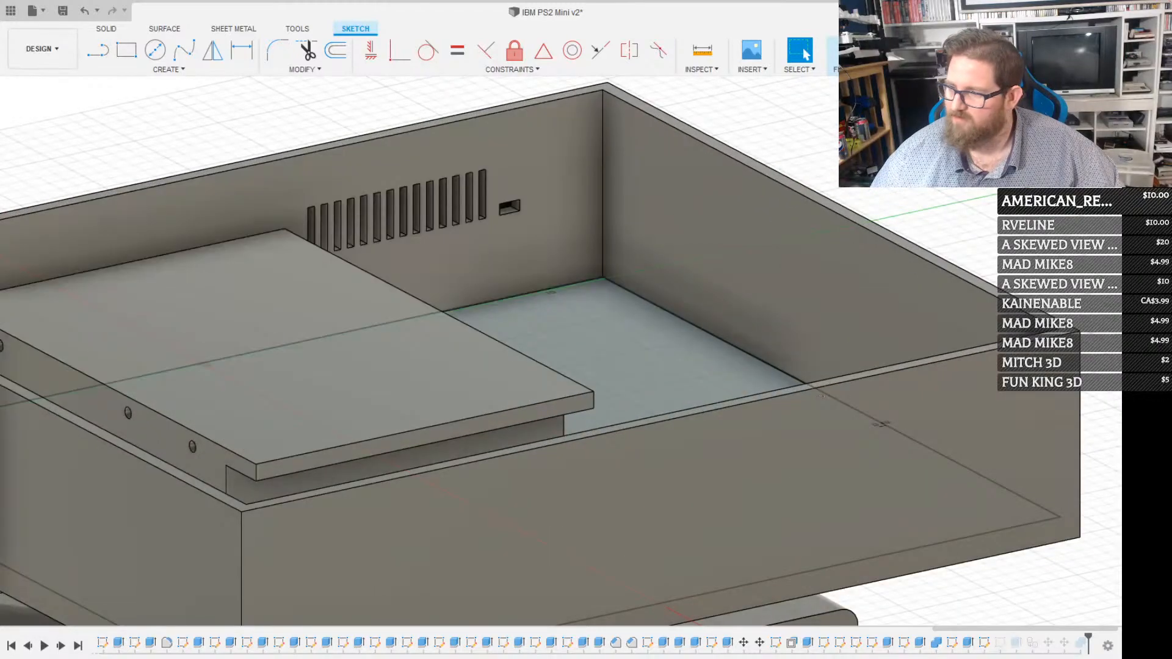
click(854, 49)
Create a sketch on the case's open rim and offset the rim's inner outline inward by 0.4 mm
scroll(840, 207, up, 3)
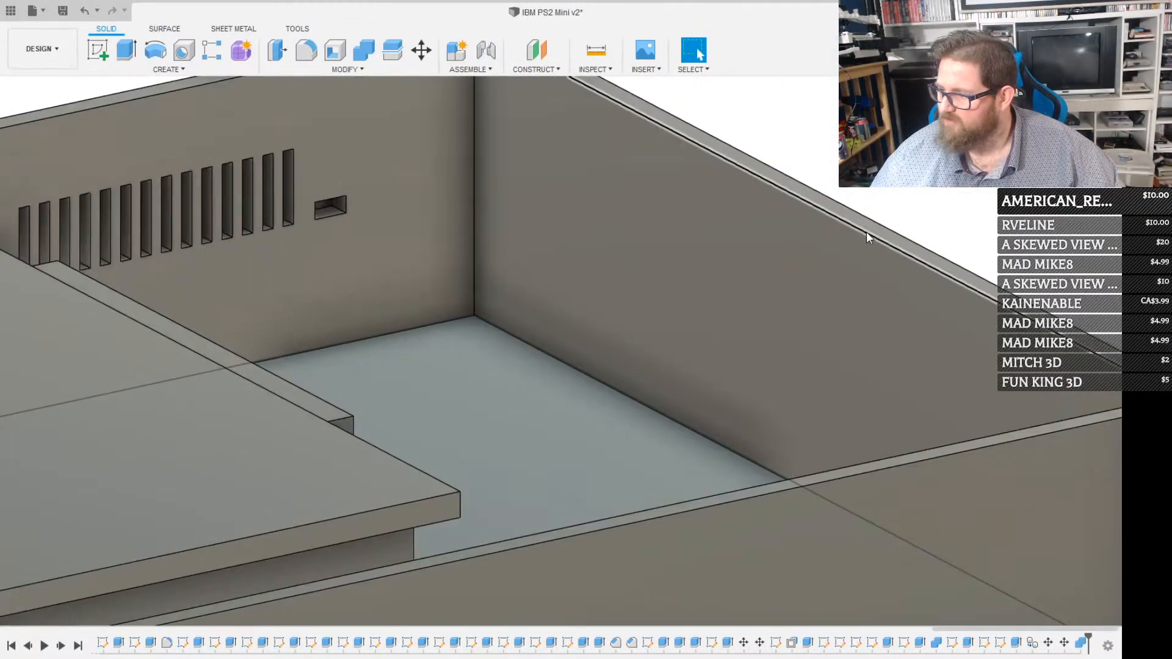
click(871, 228)
key(r)
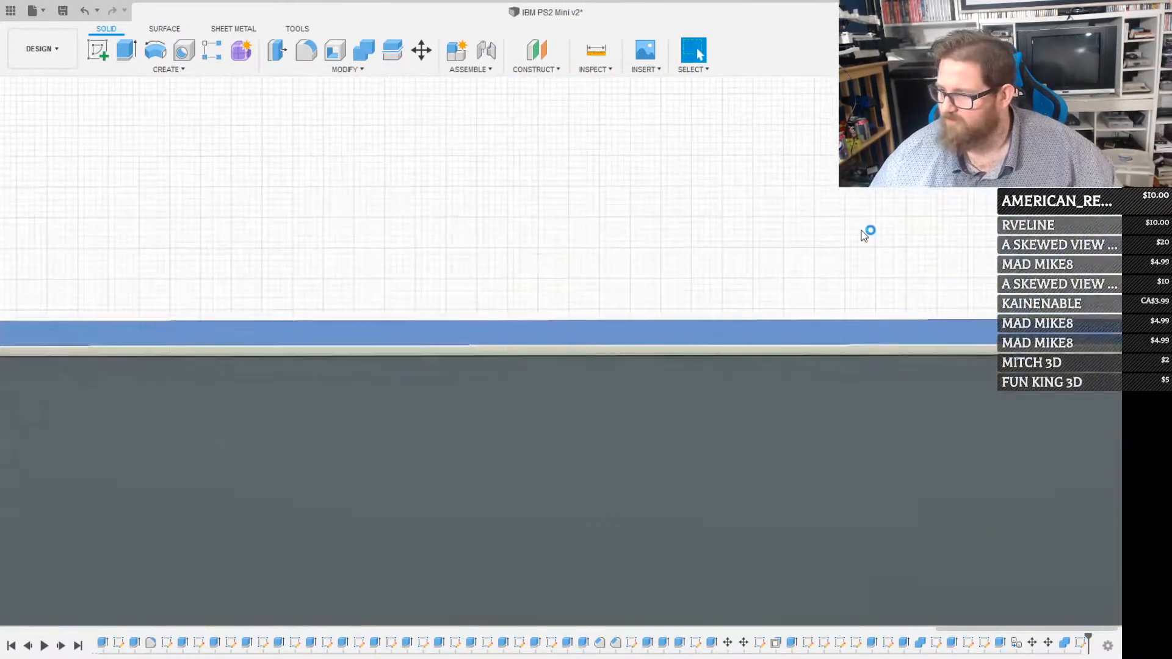
key(o)
click(633, 365)
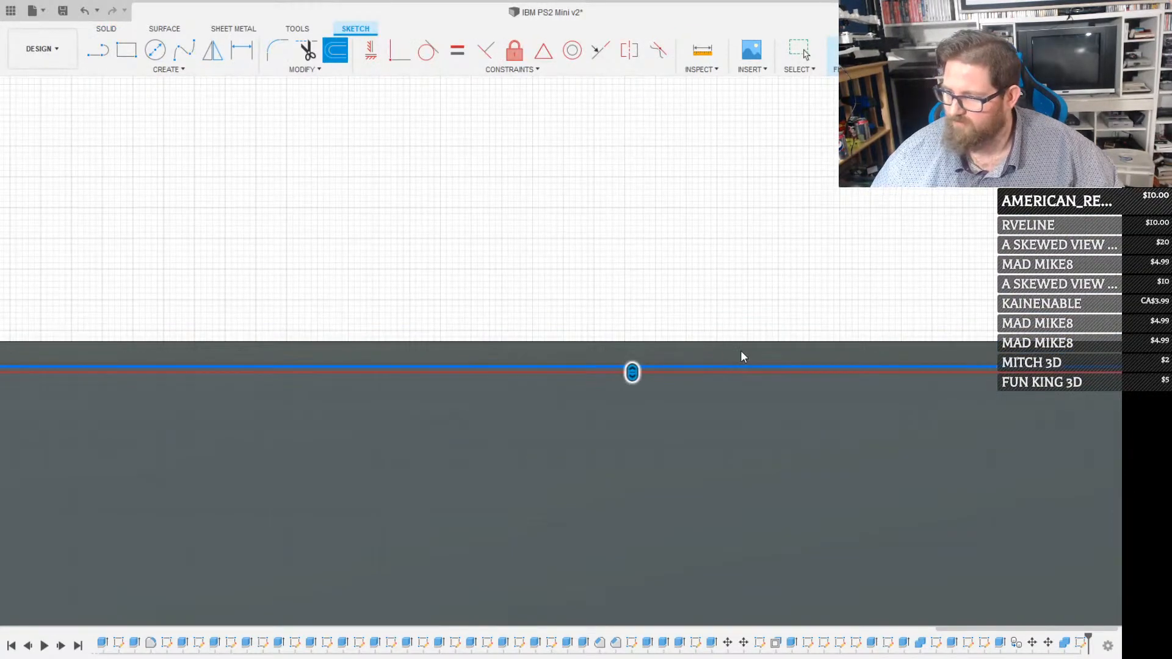
text(.4)
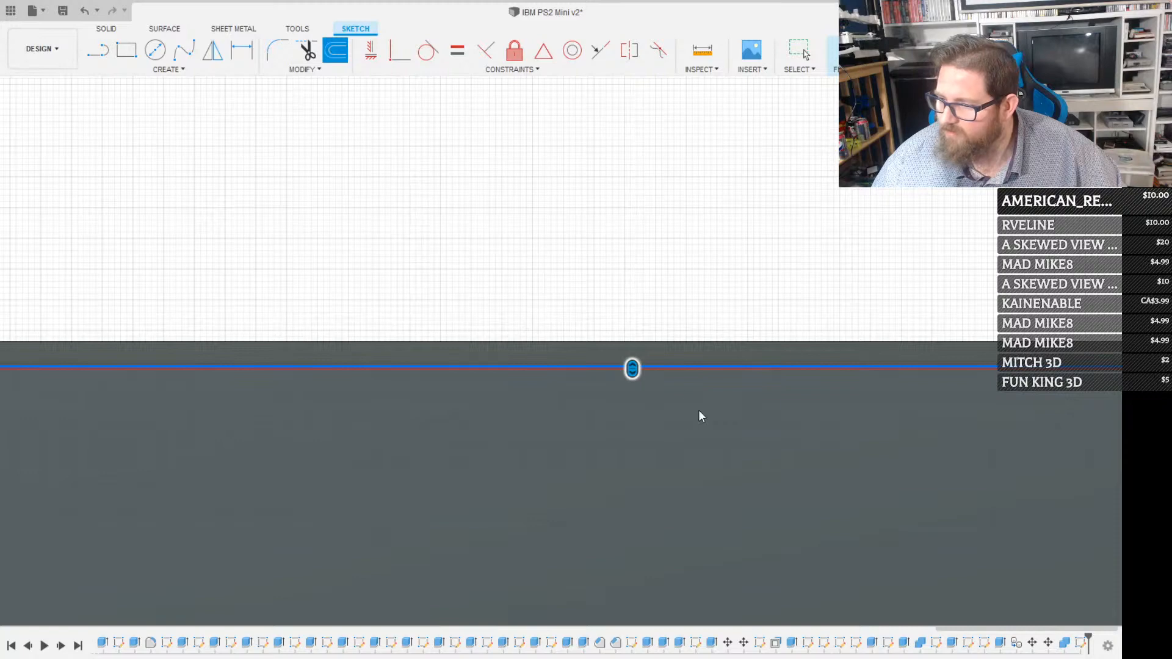
text(12)
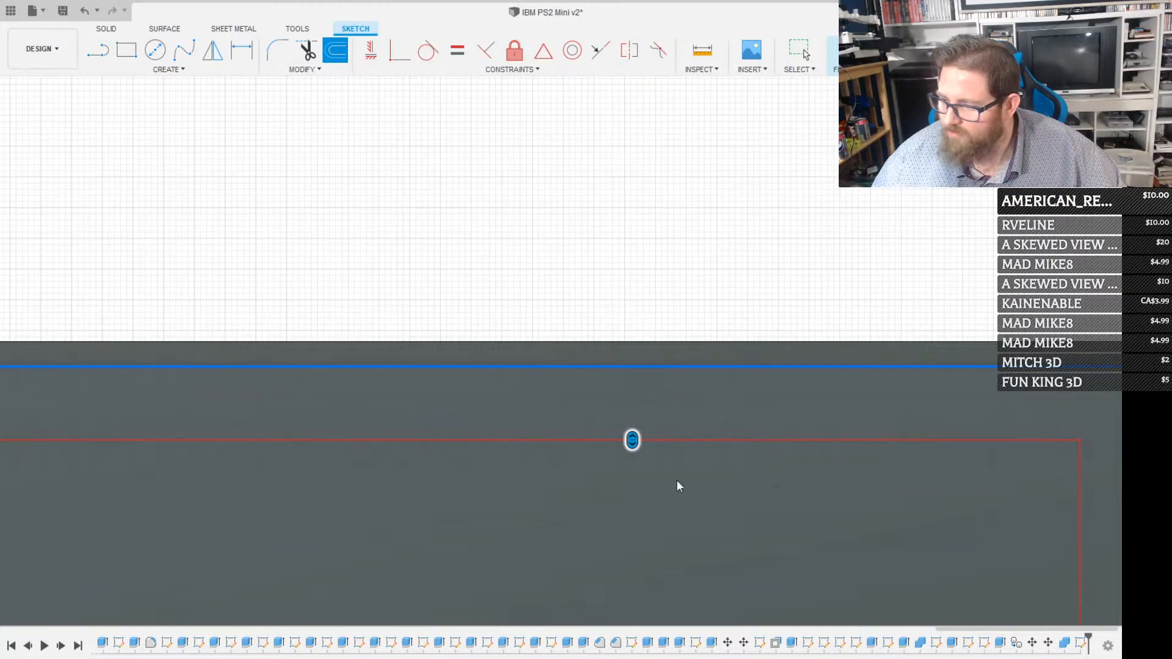
key(Return)
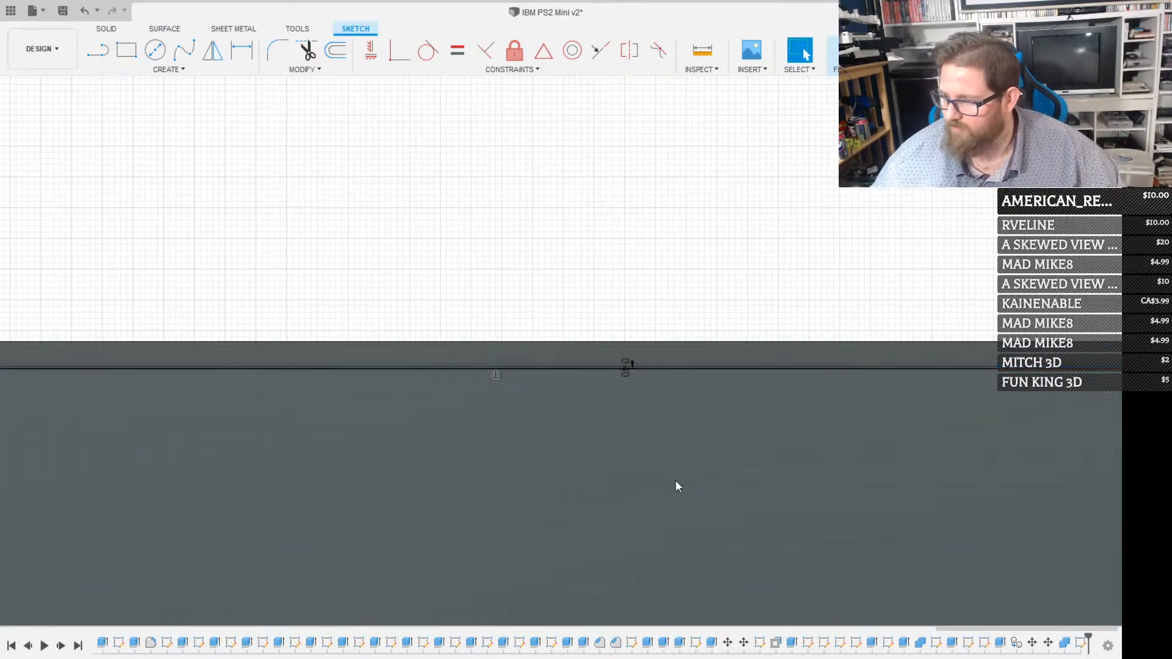
Extrude the profile inside the offset outline by -4 mm into the case opening as a separate lid body
click(676, 481)
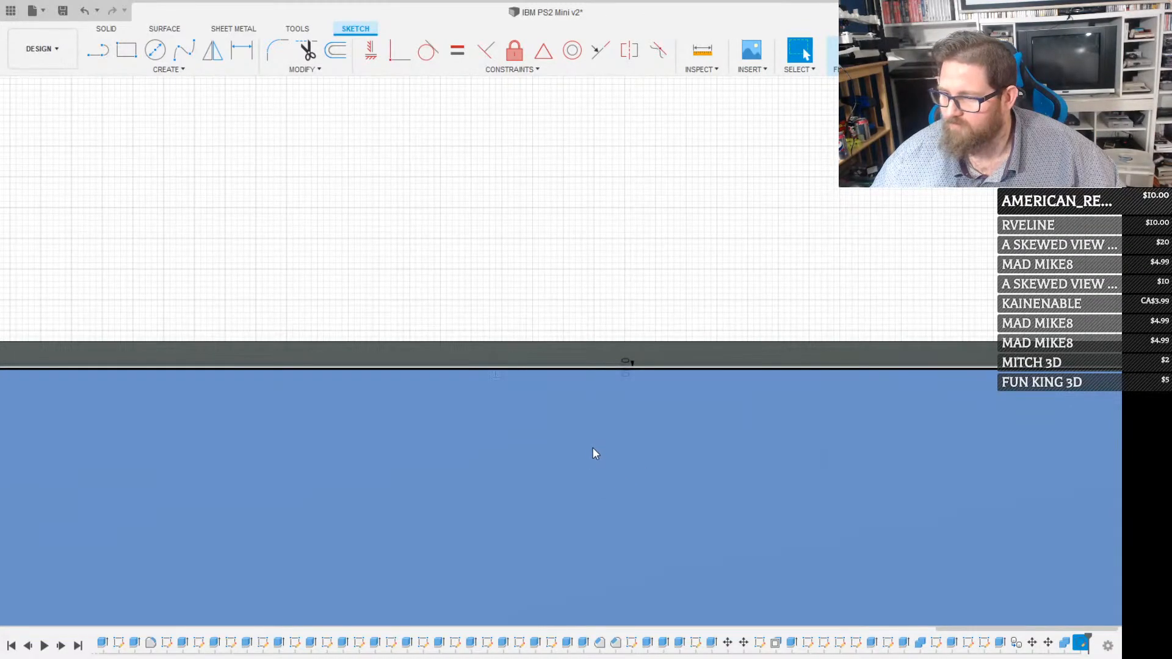
key(e)
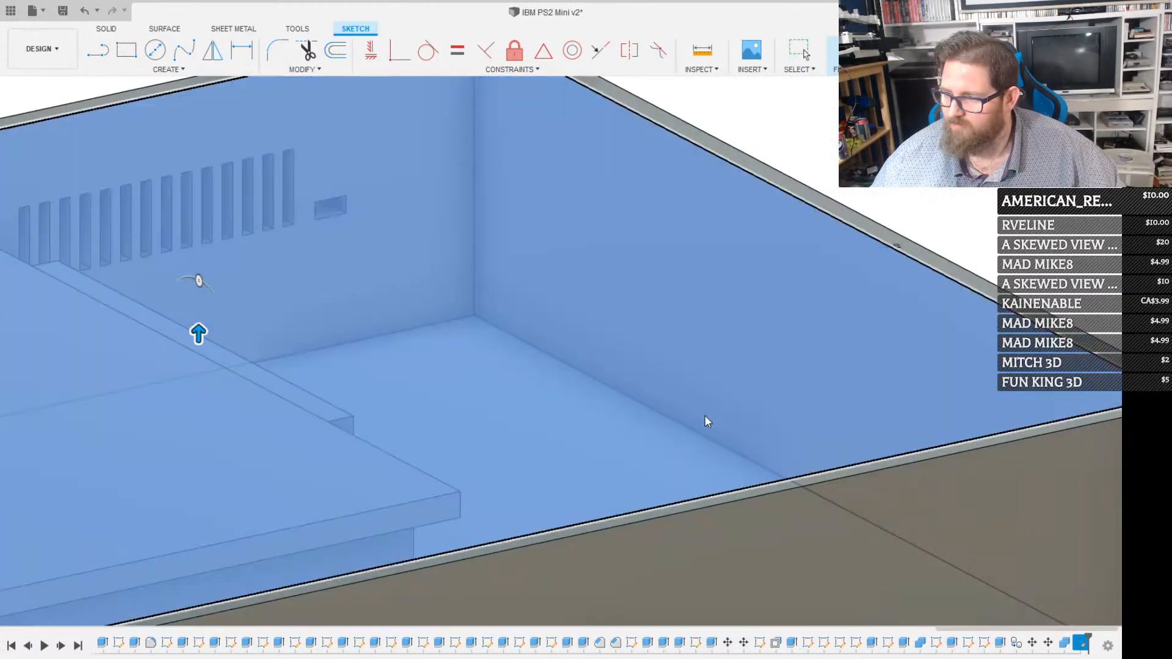
text(-4)
key(Tab)
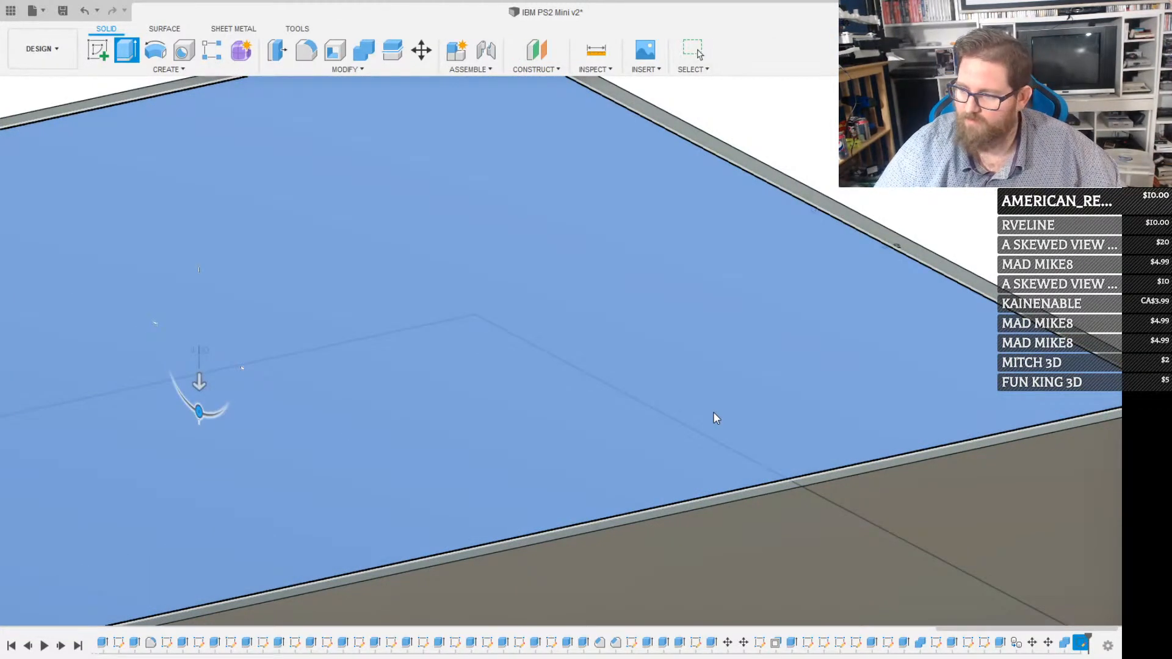
key(Return)
scroll(665, 401, down, 5)
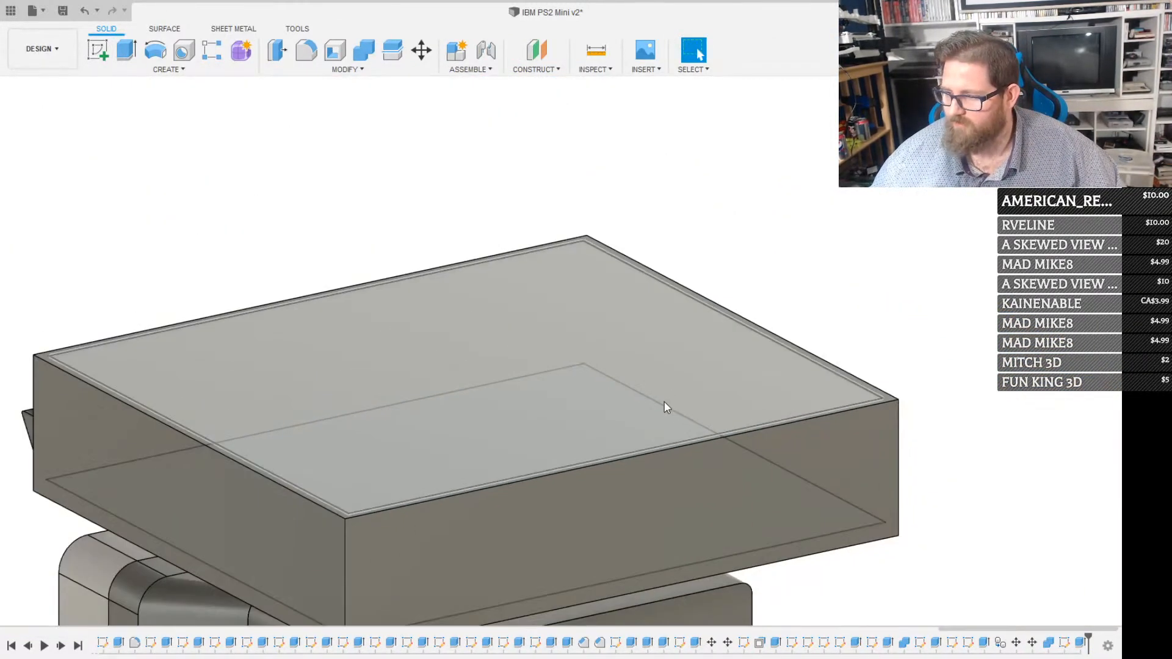
Hide the case body while keeping the lid plate visible
scroll(664, 402, down, 3)
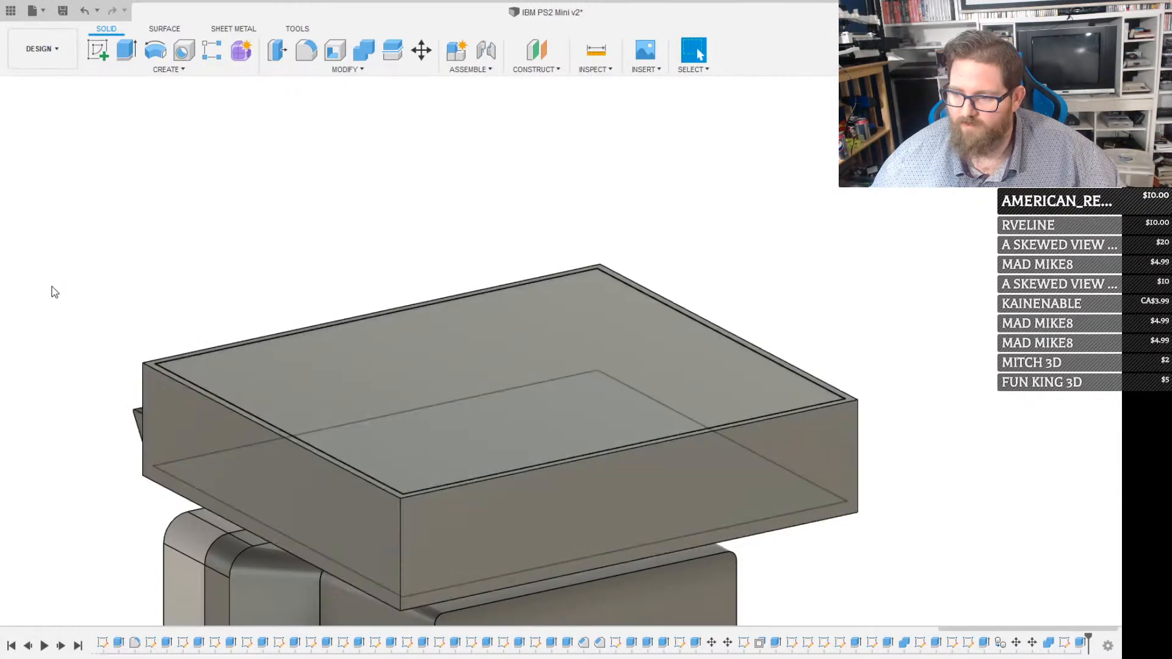
click(61, 329)
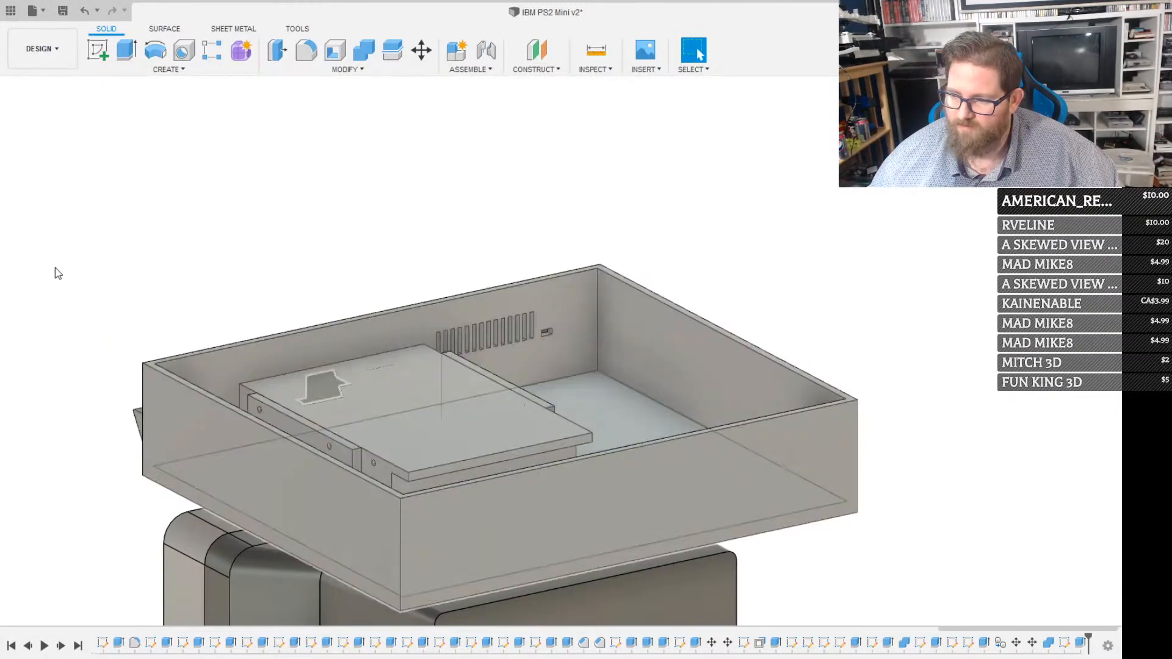
click(55, 267)
click(55, 326)
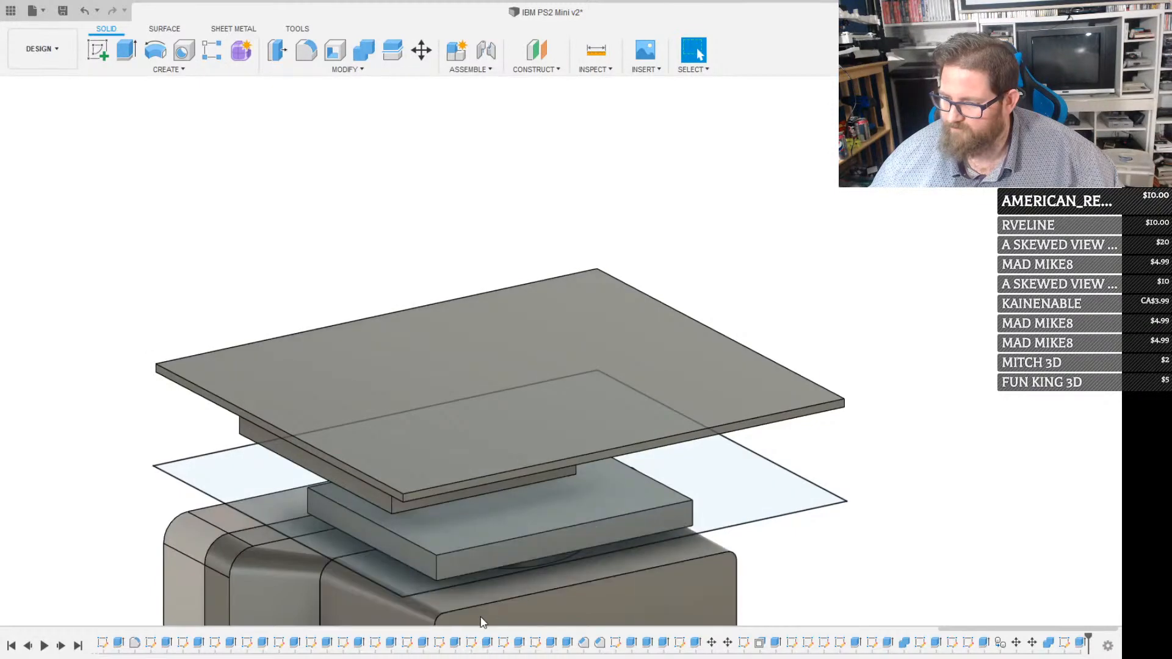
Hide the remaining monitor and drive parts and the reference outline below, leaving only the lid plate visible
shift+middle_drag(476, 597, 581, 426)
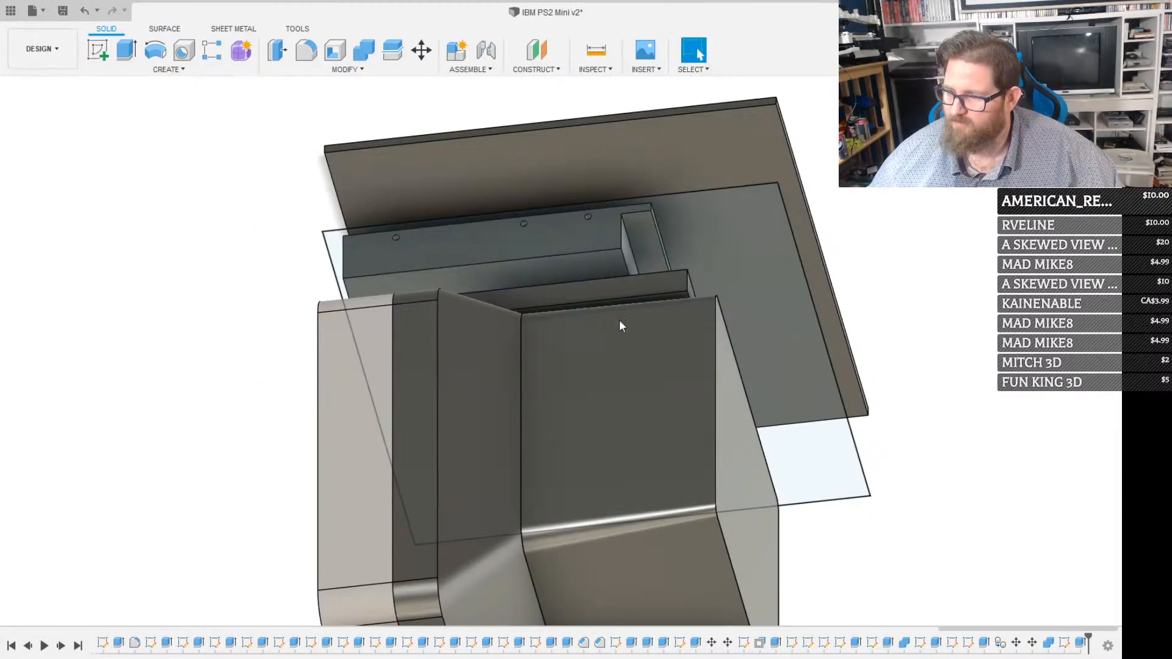
click(56, 189)
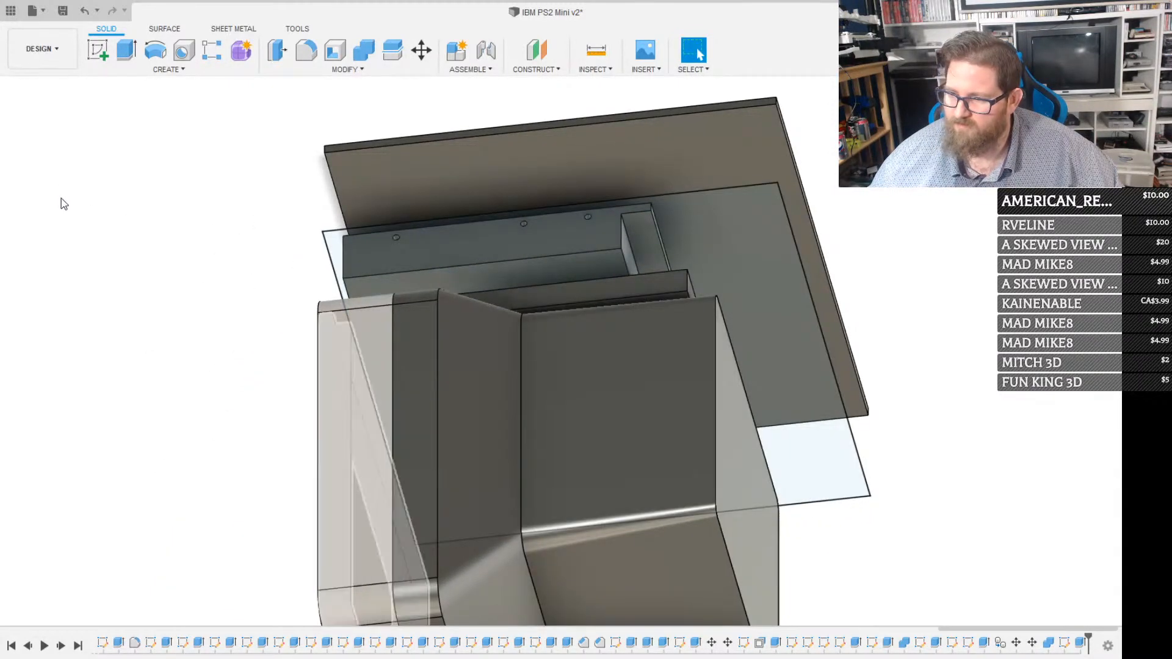
click(60, 200)
click(58, 217)
click(55, 233)
click(56, 249)
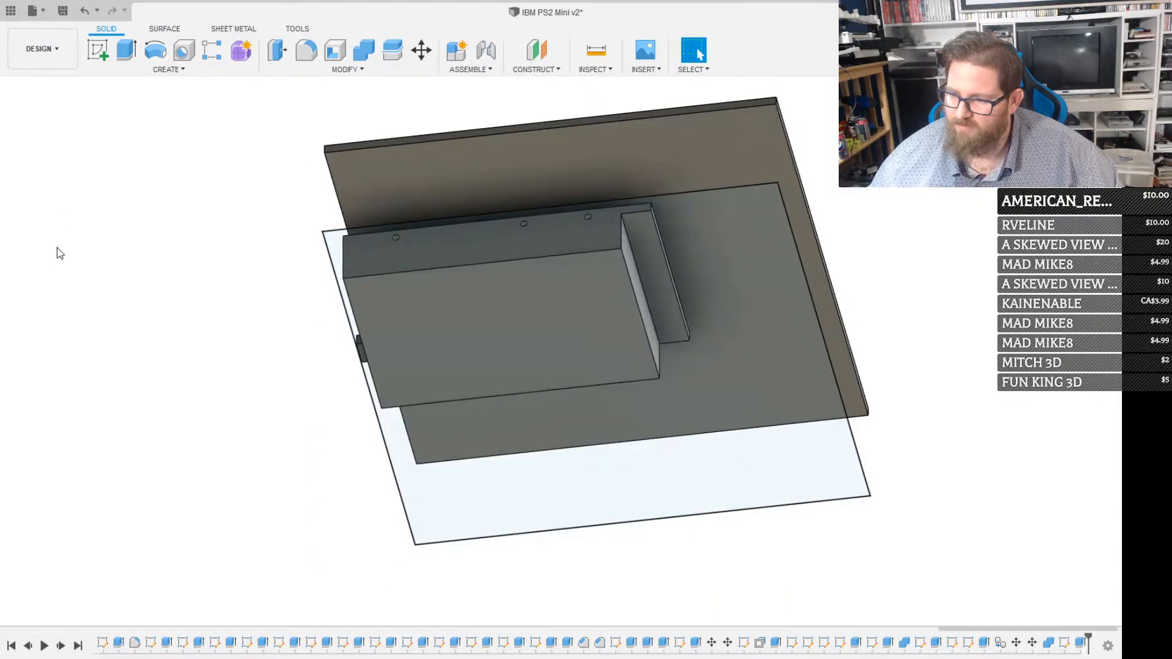
click(57, 283)
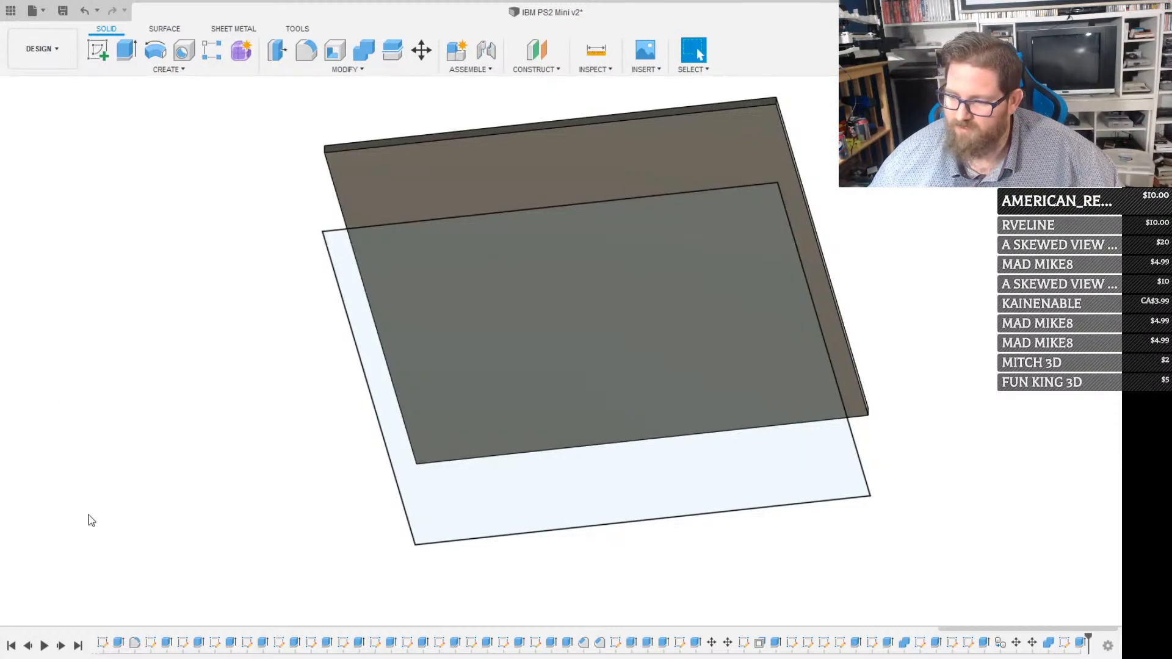
click(52, 560)
Sketch a 5 mm wide rectangle spanning one short edge of the lid's underside
click(500, 177)
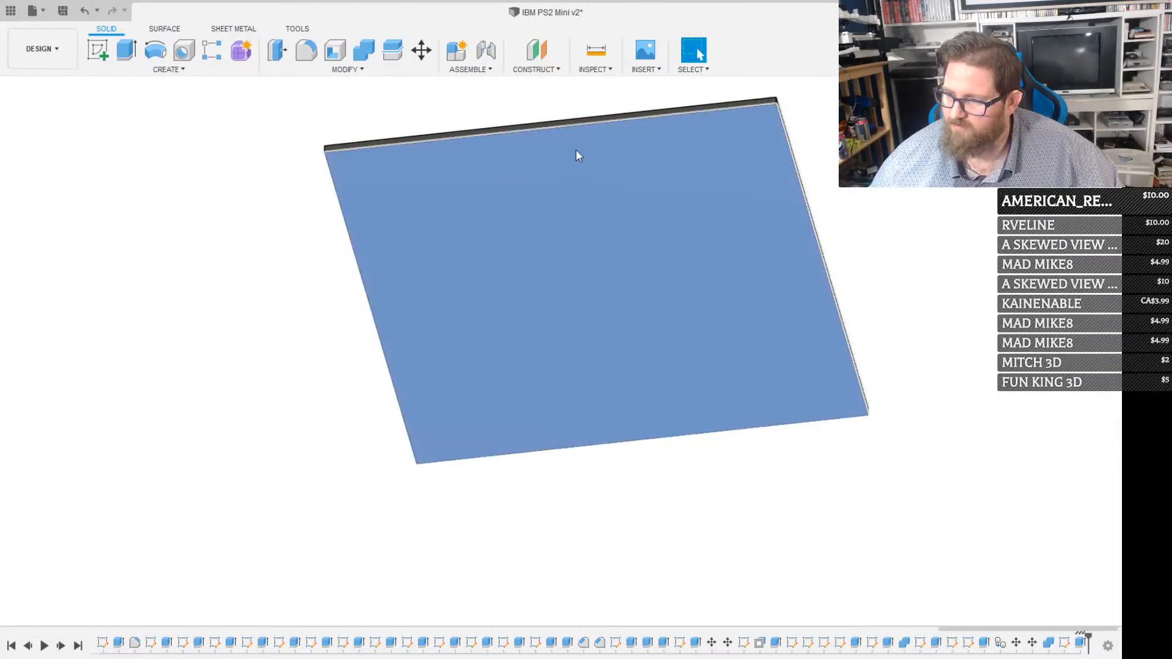
click(1078, 122)
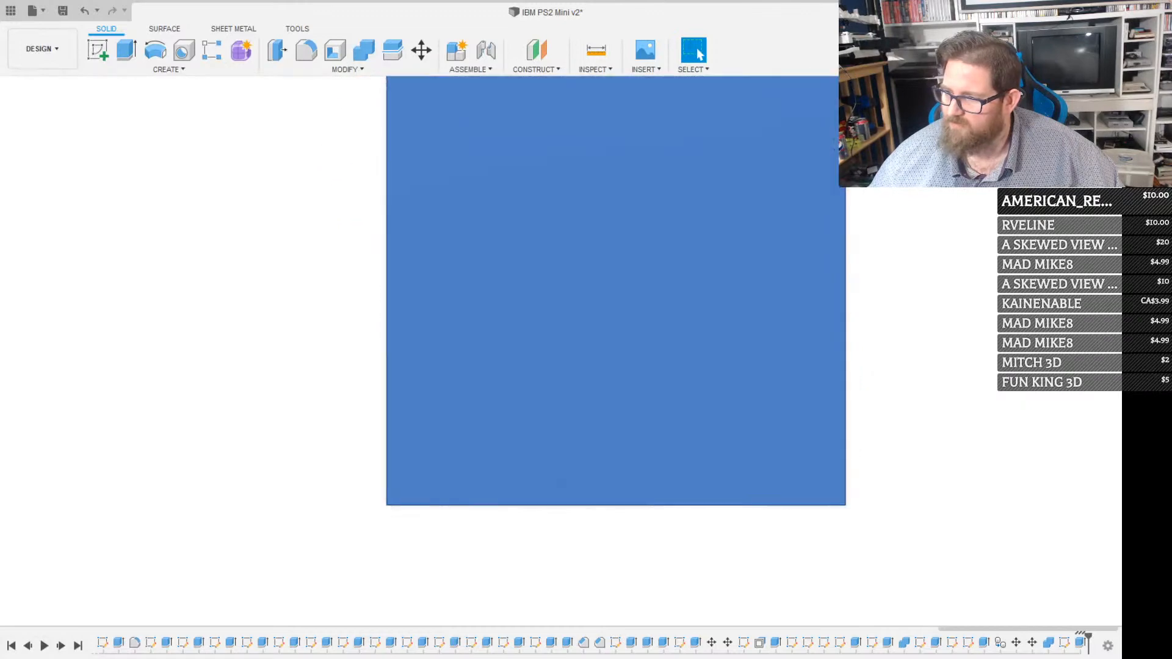
scroll(693, 324, down, 3)
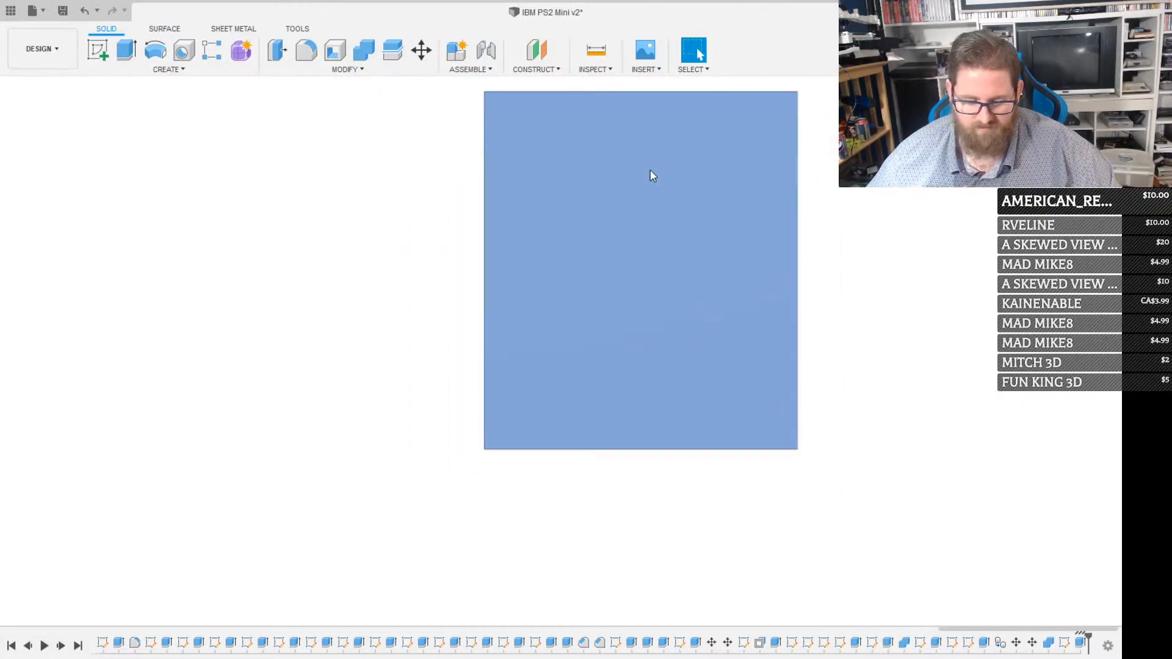
scroll(612, 125, up, 2)
scroll(611, 122, down, 1)
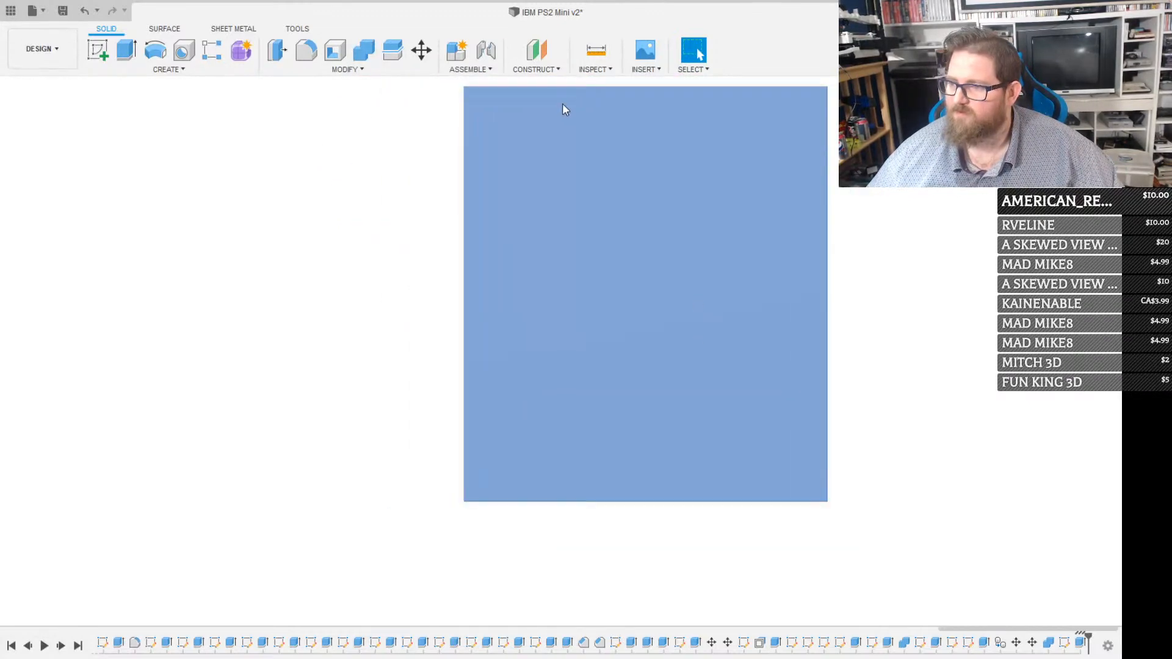
key(r)
middle_drag(487, 123, 494, 304)
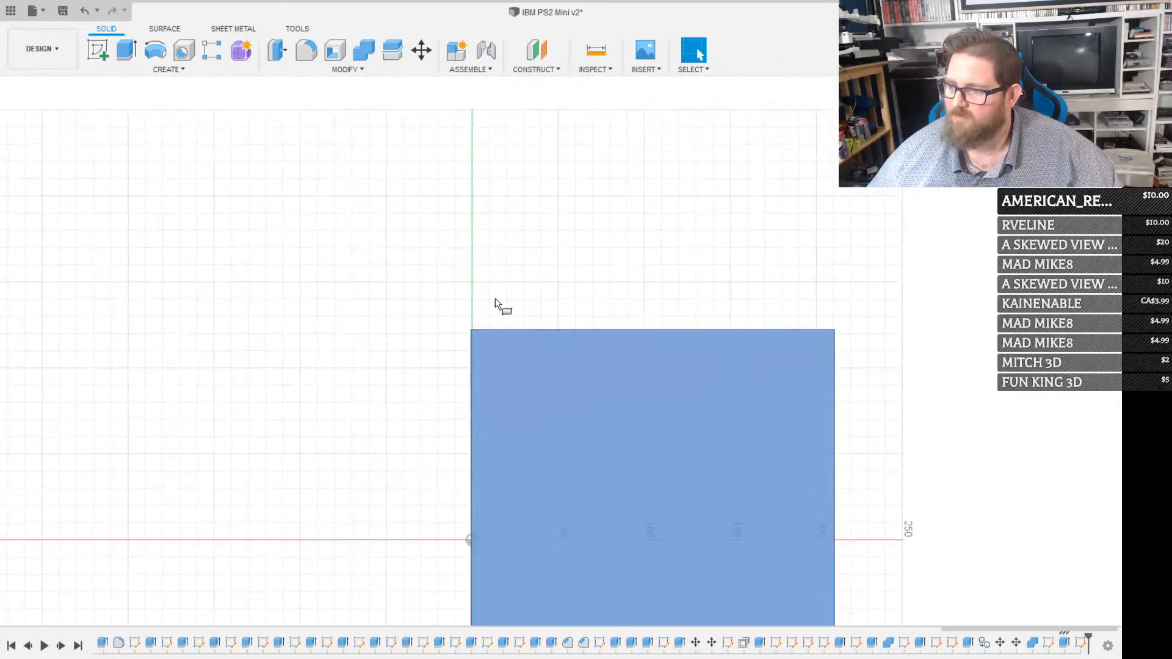
click(475, 330)
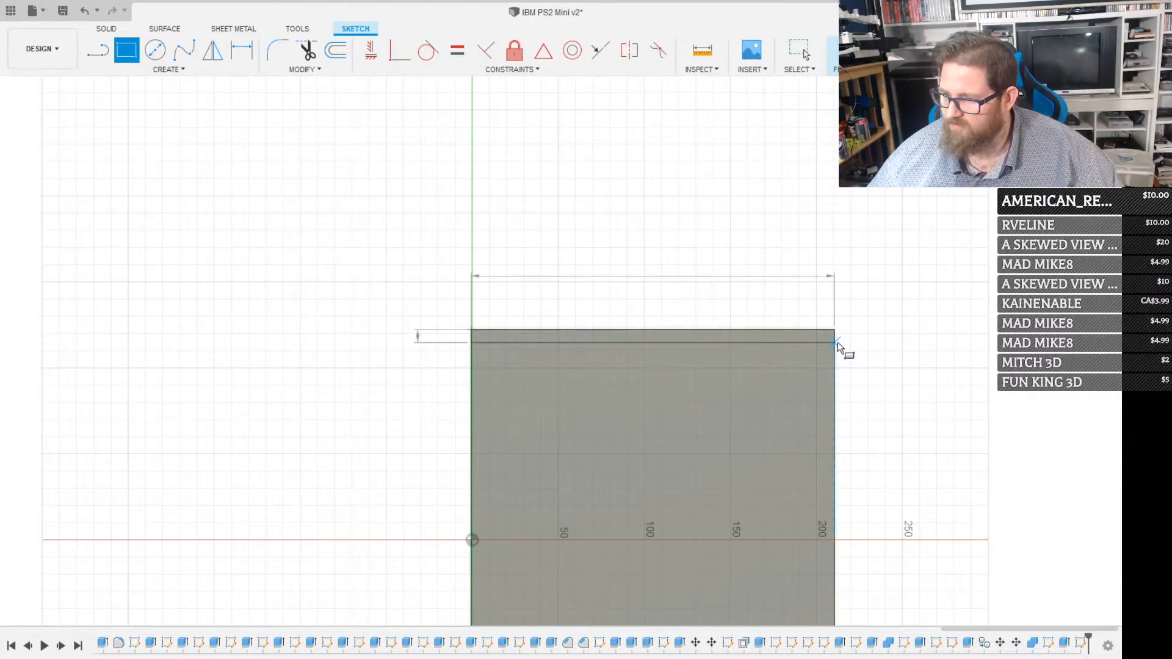
text(5)
key(Return)
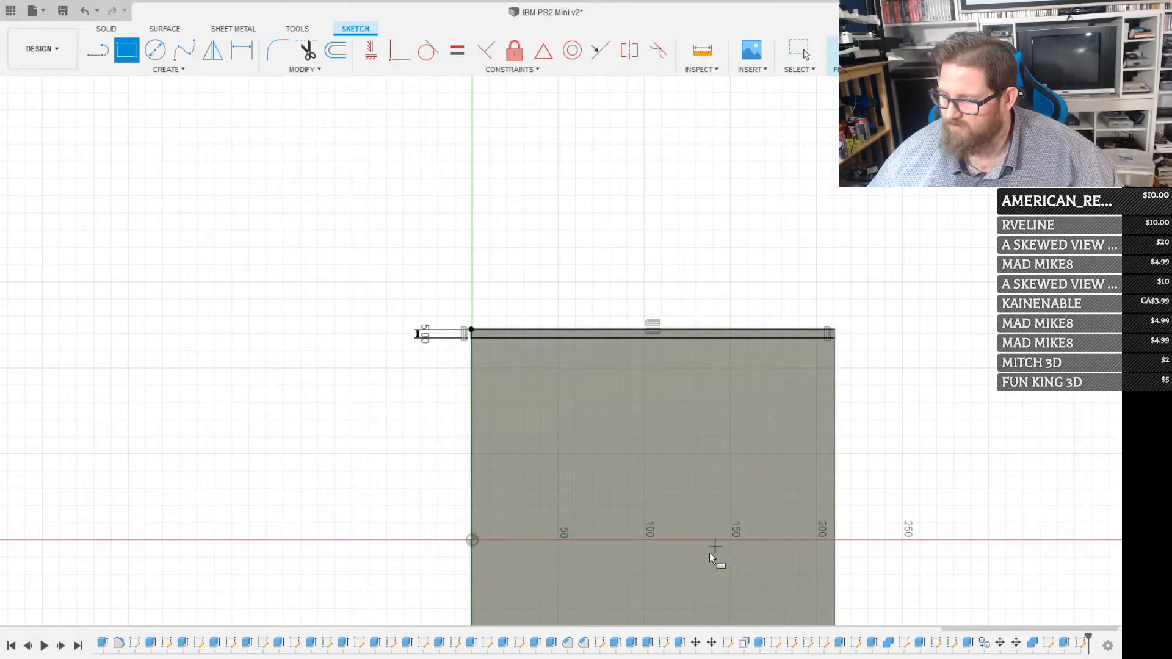
Add a matching 5 mm wide rectangle along the opposite short edge of the lid's underside
middle_drag(527, 623, 550, 433)
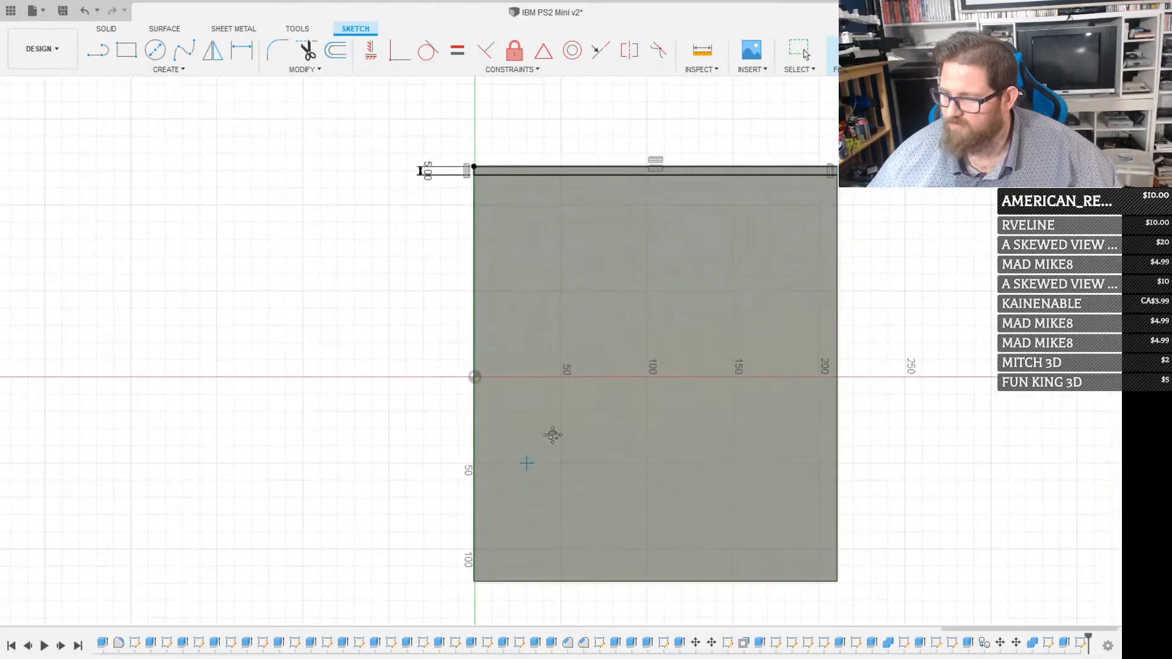
click(476, 582)
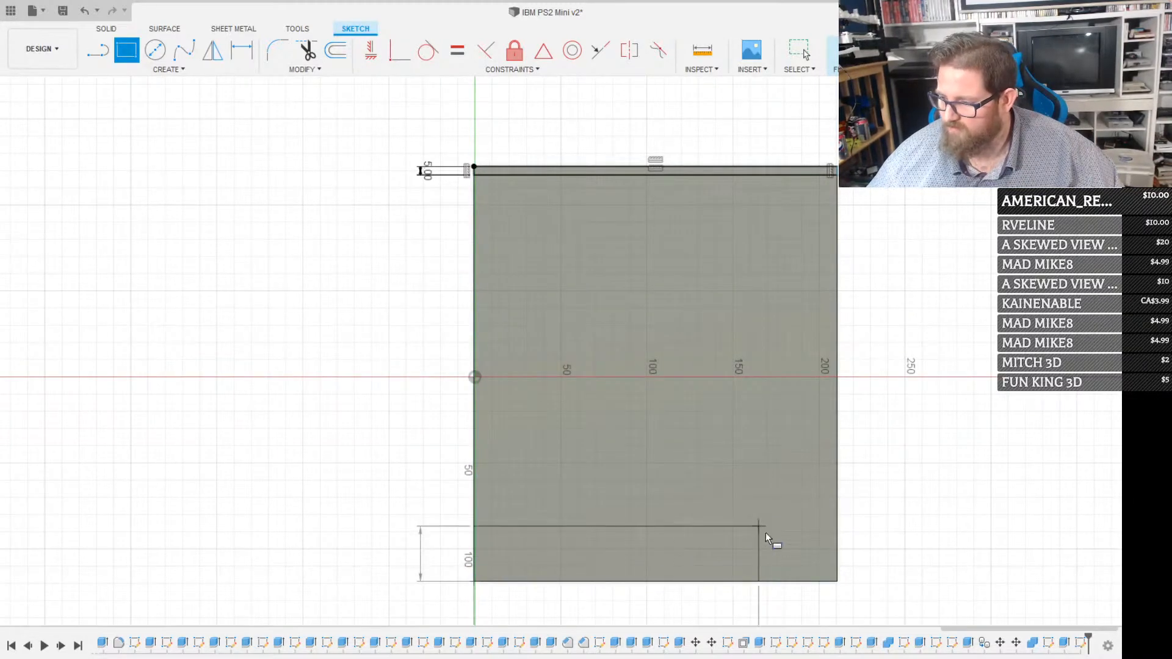
click(838, 577)
scroll(814, 565, up, 2)
key(Escape)
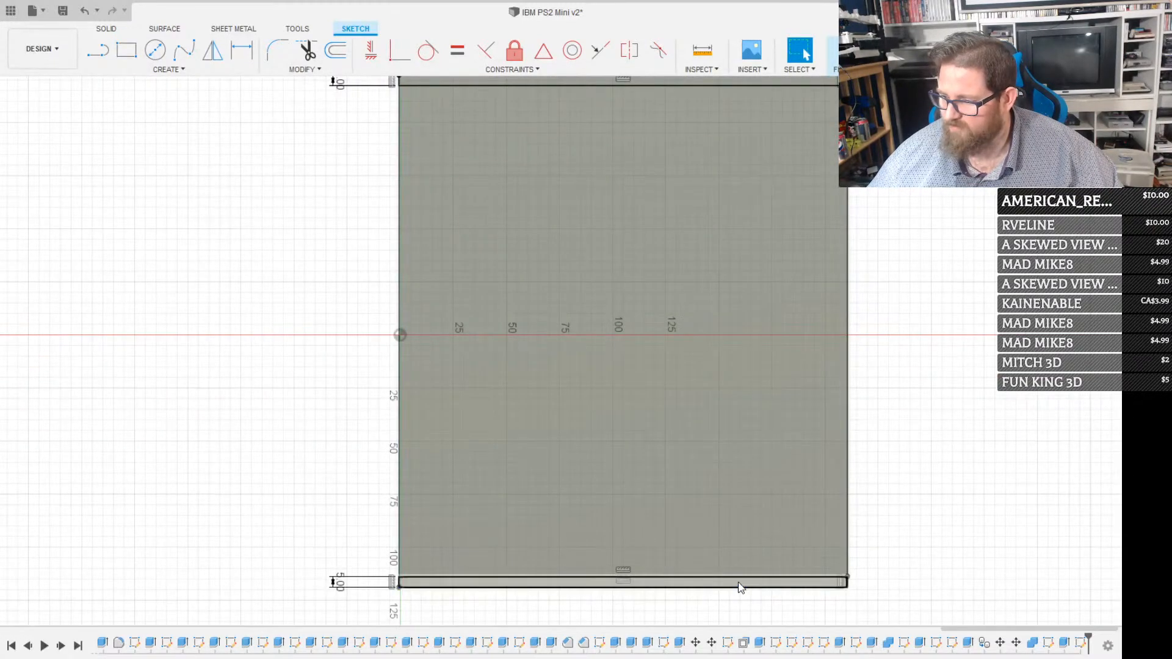
Extrude both edge strips outward from the lid's underside to form two side flanges
click(741, 587)
scroll(735, 492, down, 2)
scroll(586, 226, up, 1)
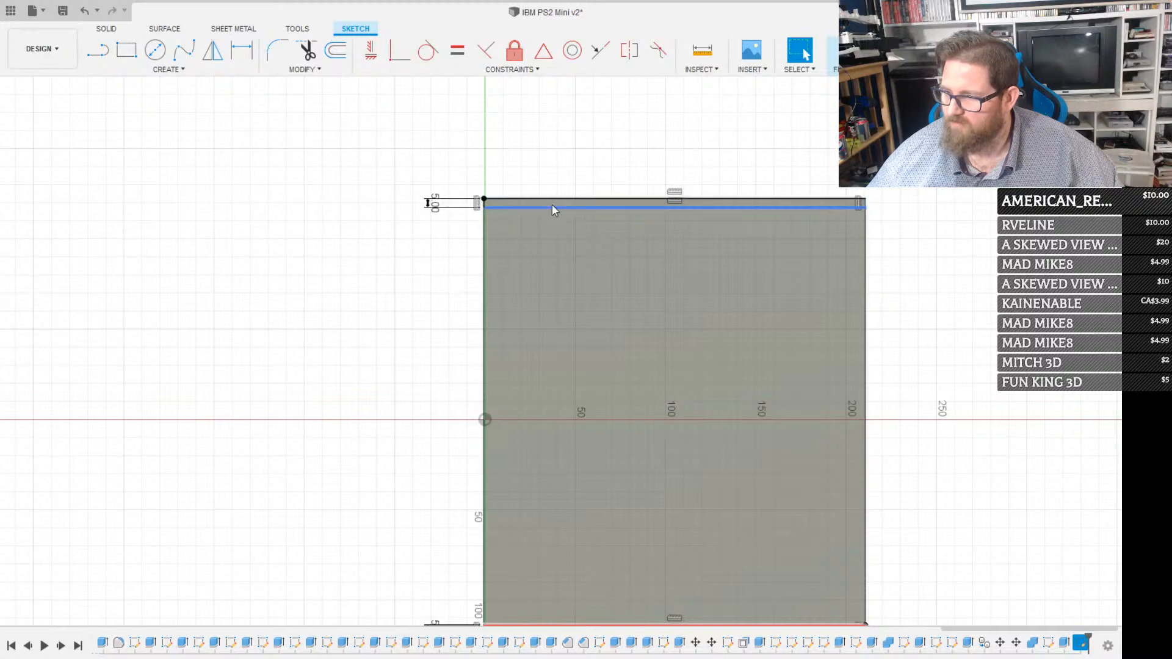
click(553, 205)
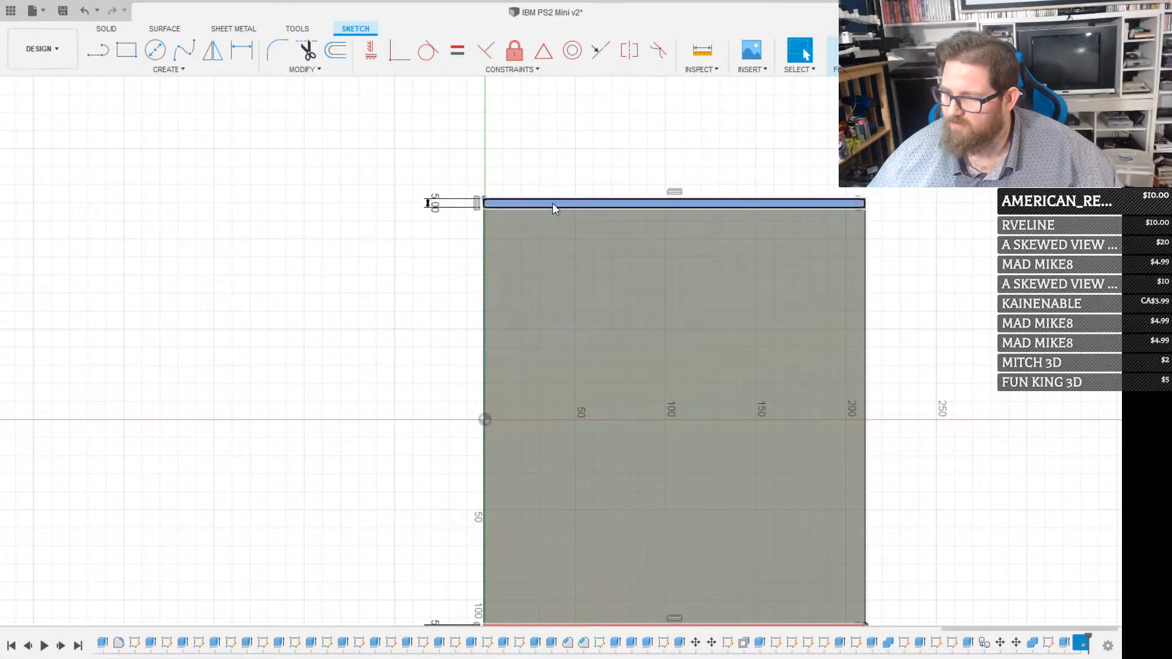
scroll(675, 271, down, 2)
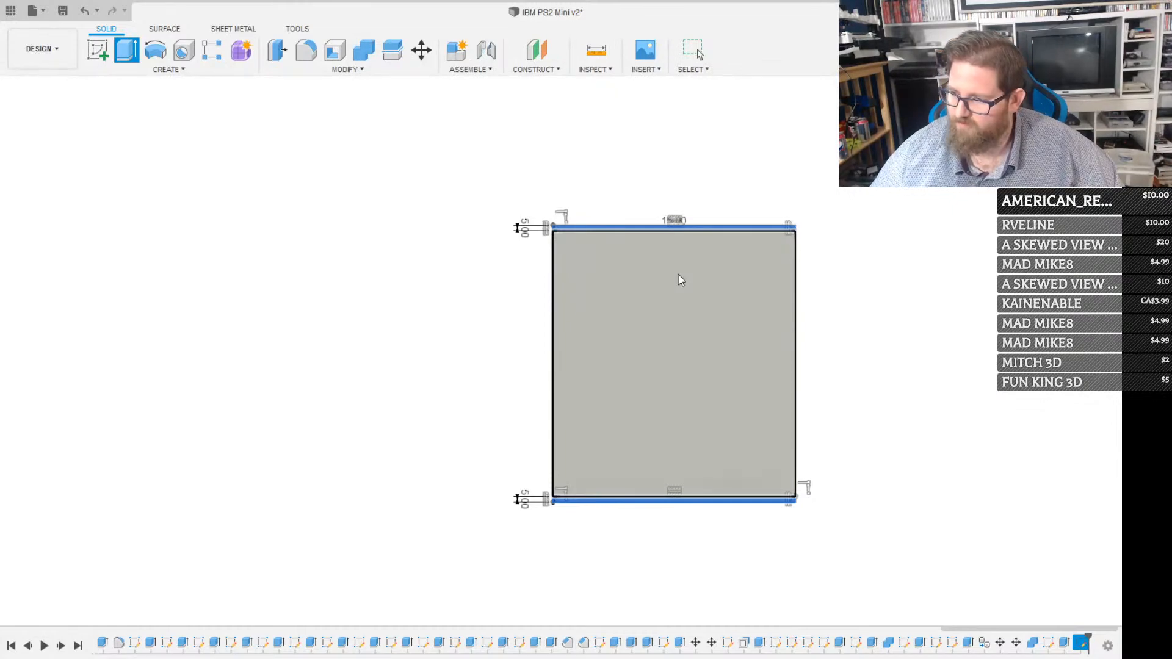
key(Return)
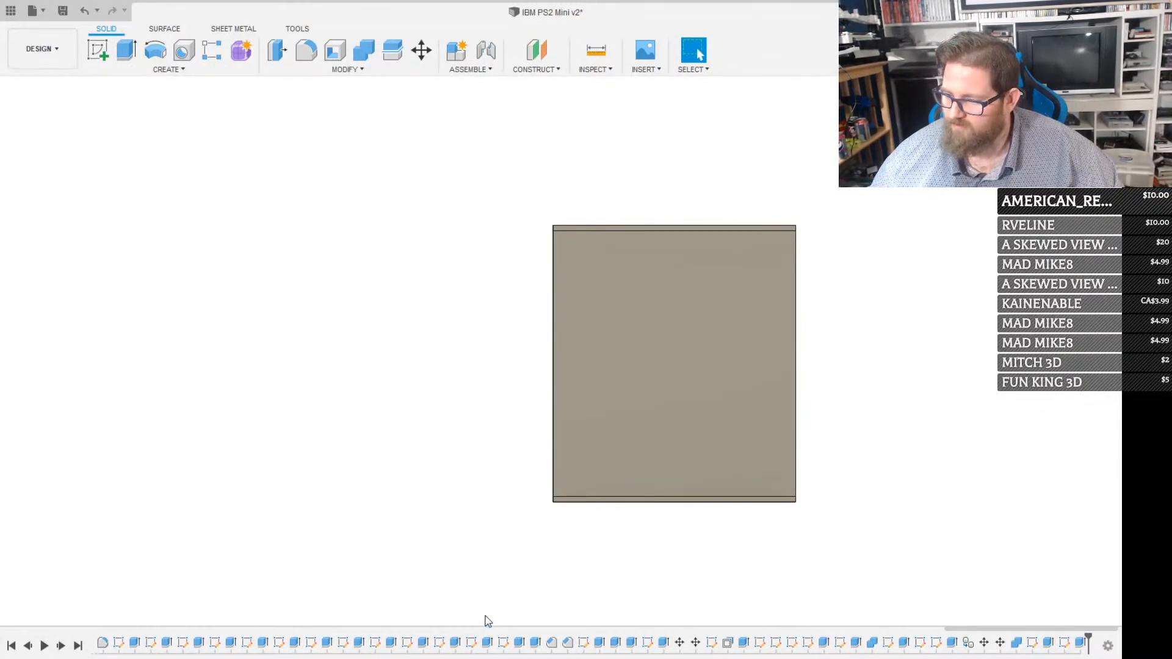
Sketch a 45 by 7.5 mm construction rectangle from one upper corner of the lid flange's inner face
shift+middle_drag(549, 485, 751, 387)
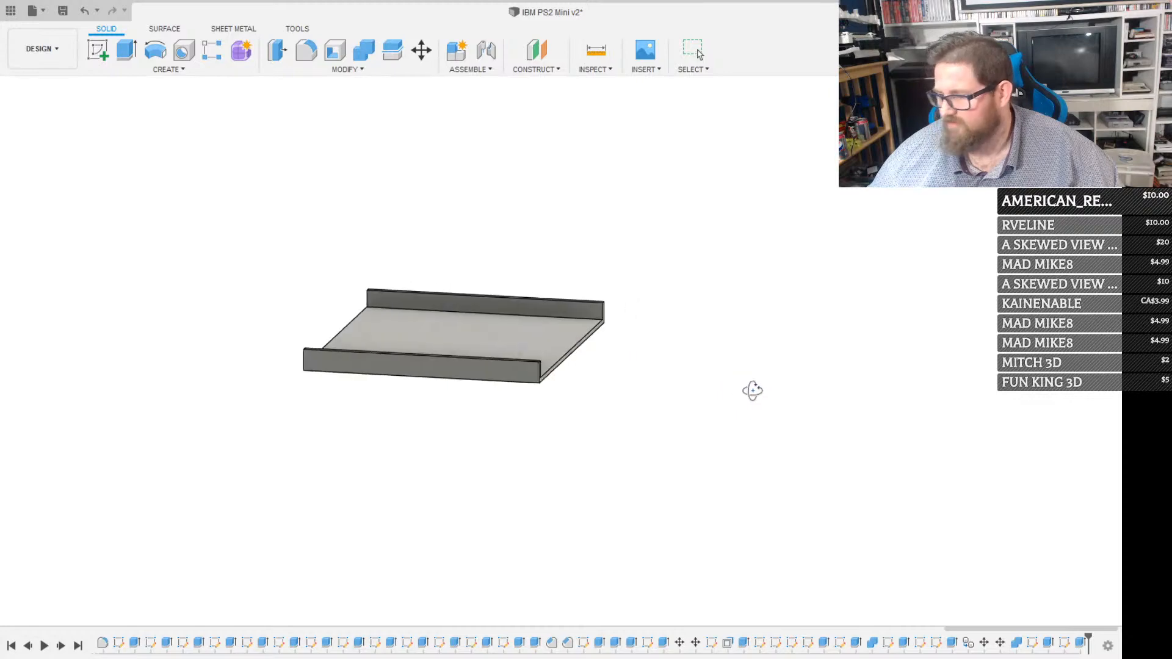
scroll(372, 277, up, 6)
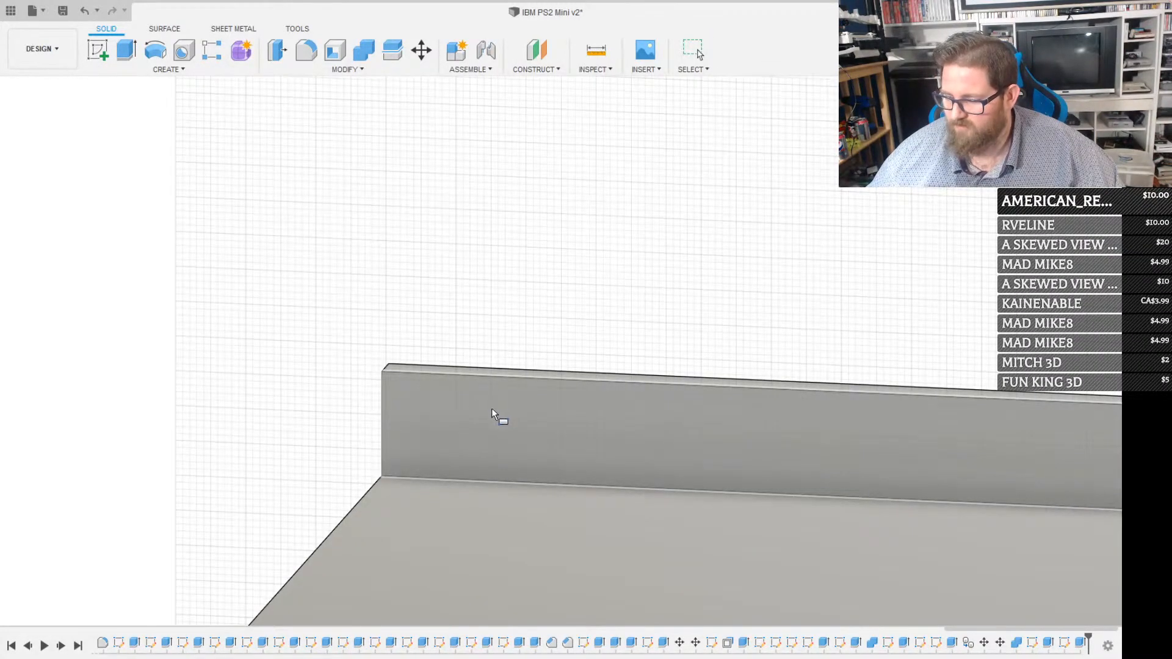
scroll(501, 397, down, 2)
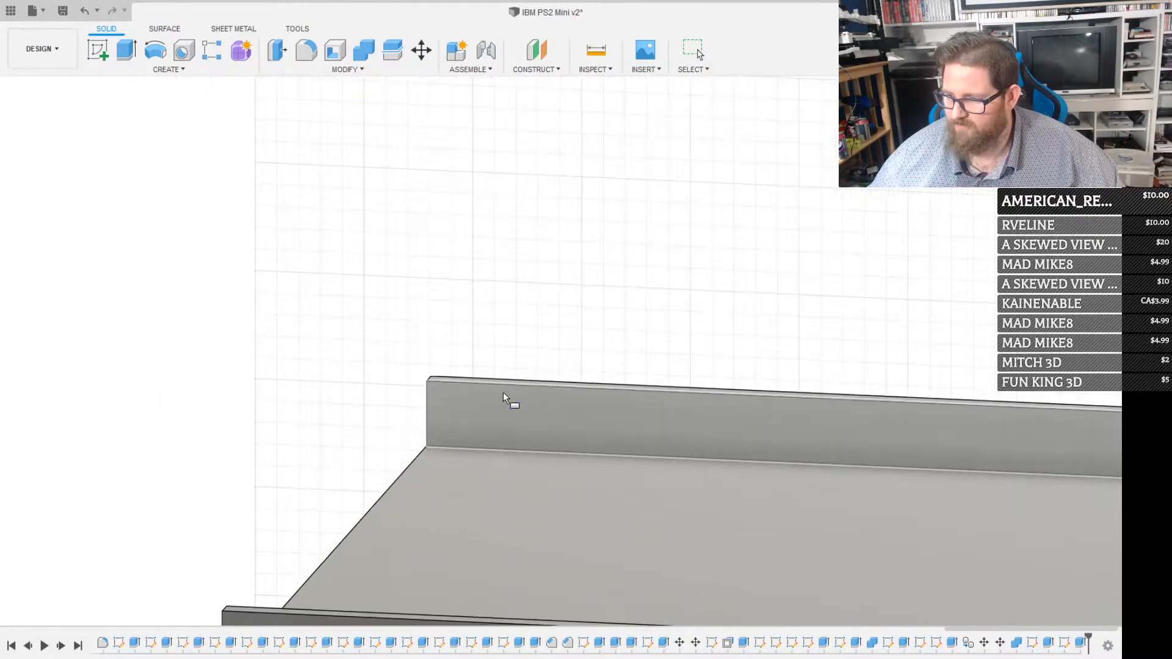
click(534, 411)
key(r)
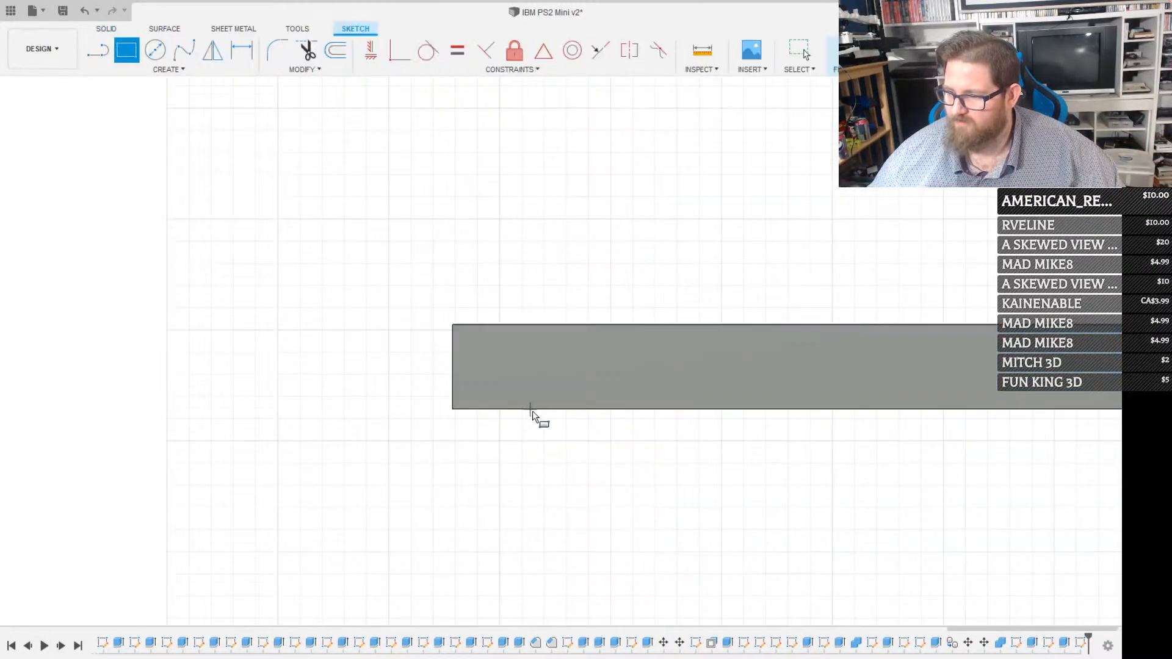
mouse_move(487, 599)
shift+middle_down()
mouse_move(576, 411)
mouse_move(483, 347)
shift+middle_up()
click(453, 325)
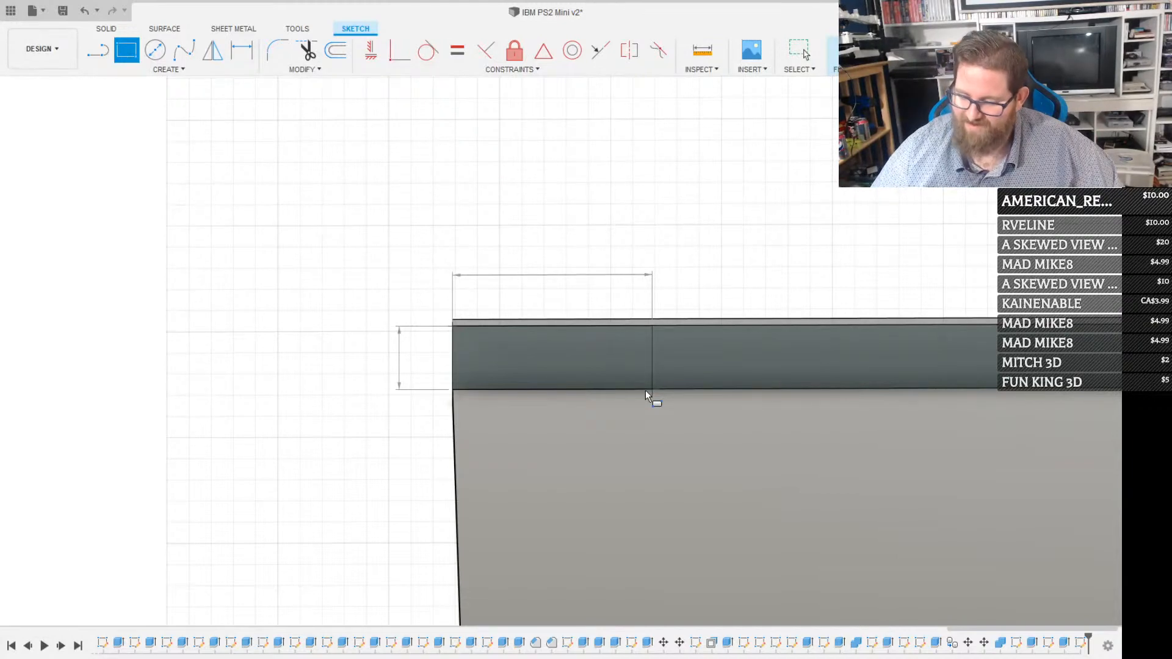
text(3)
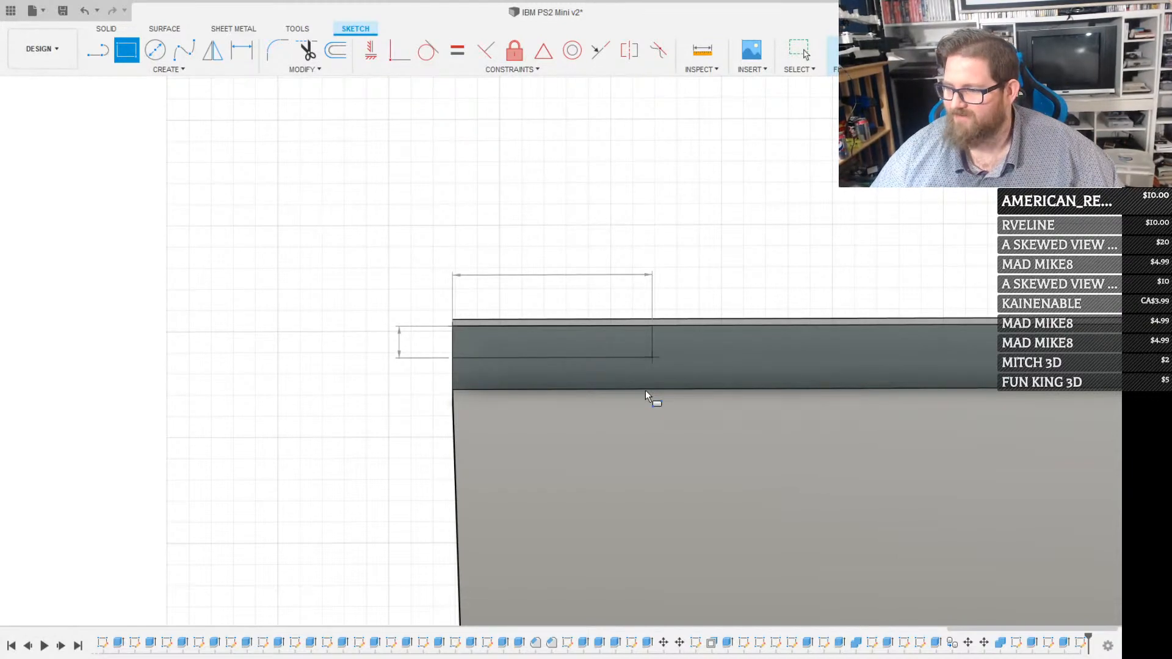
key(Return)
key(Escape)
click(635, 358)
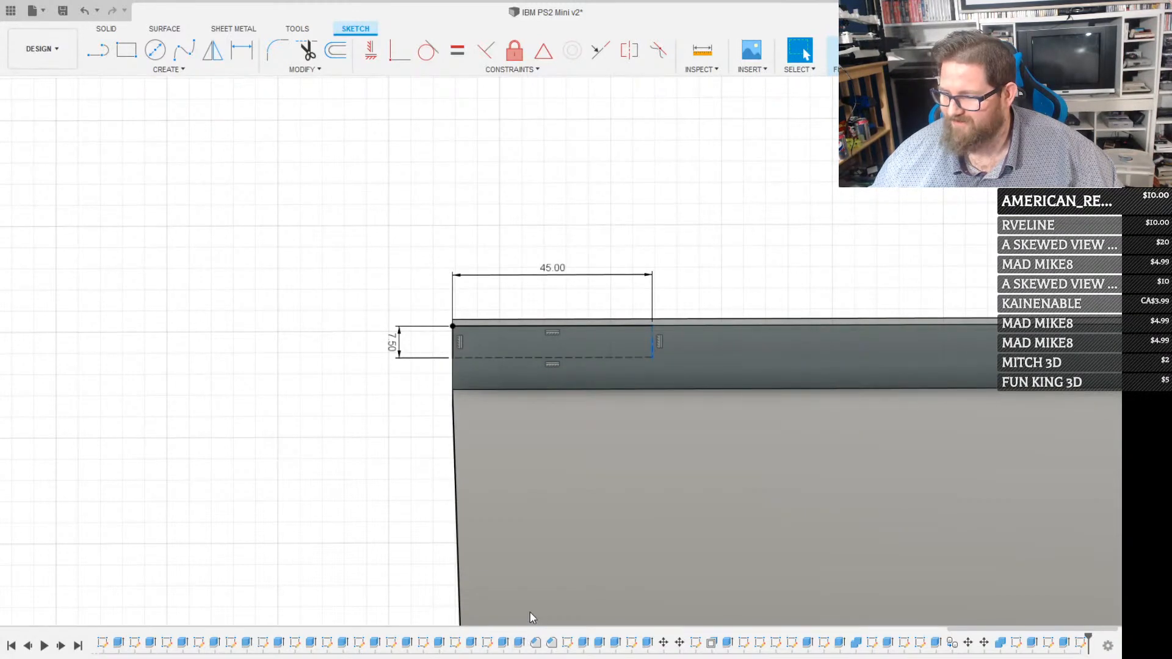
Add a matching 45 by 7.5 mm construction rectangle from the opposite upper corner of the same flange face
middle_drag(657, 487, 486, 501)
middle_drag(714, 473, 625, 479)
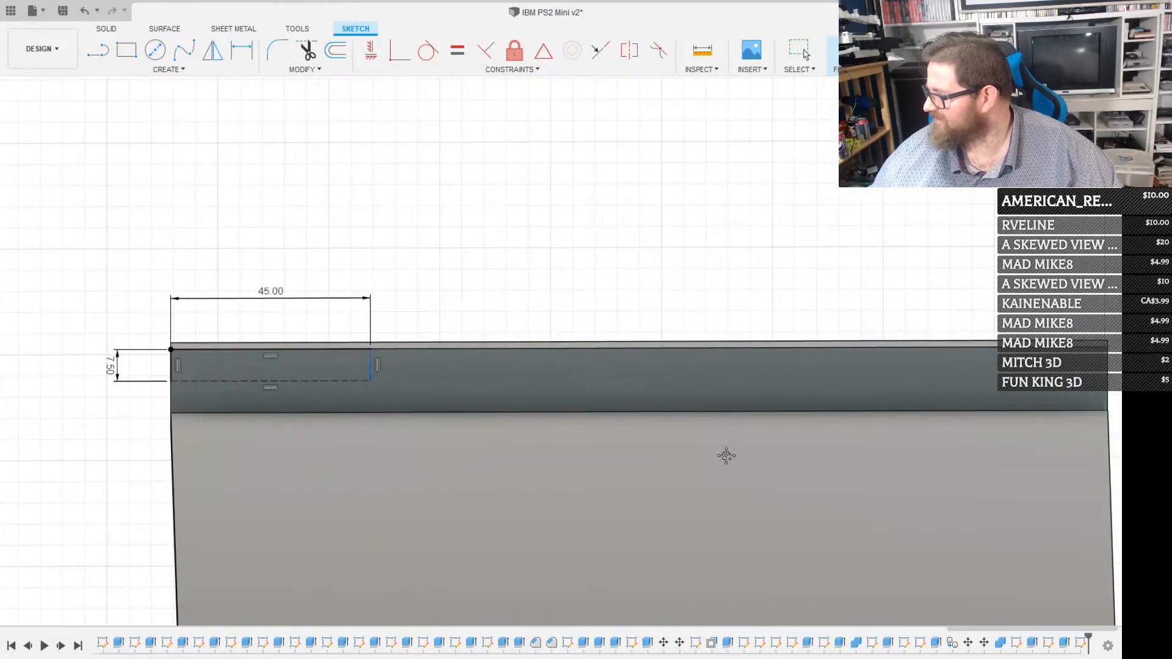
middle_drag(725, 458, 646, 484)
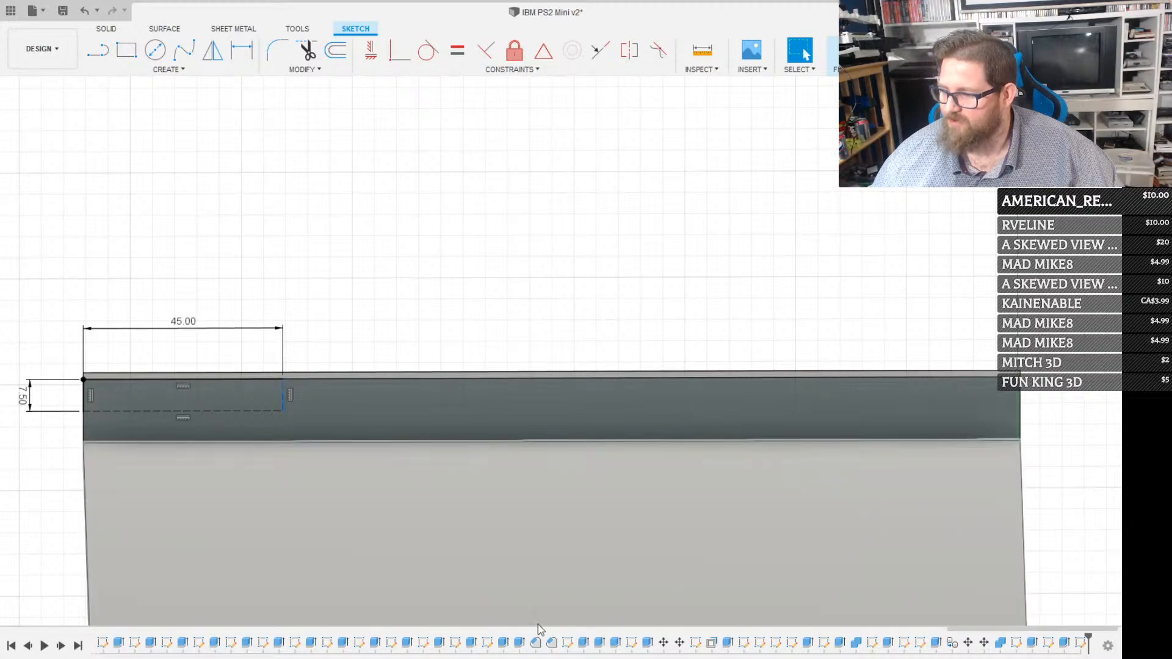
middle_drag(623, 523, 535, 547)
key(r)
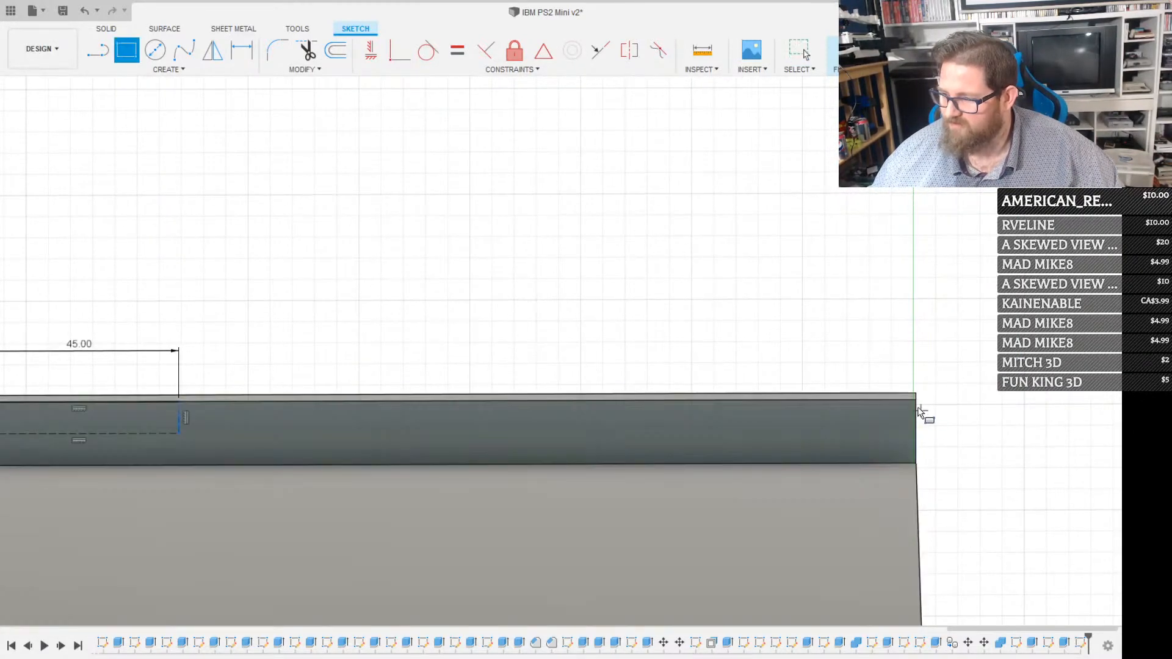
click(914, 397)
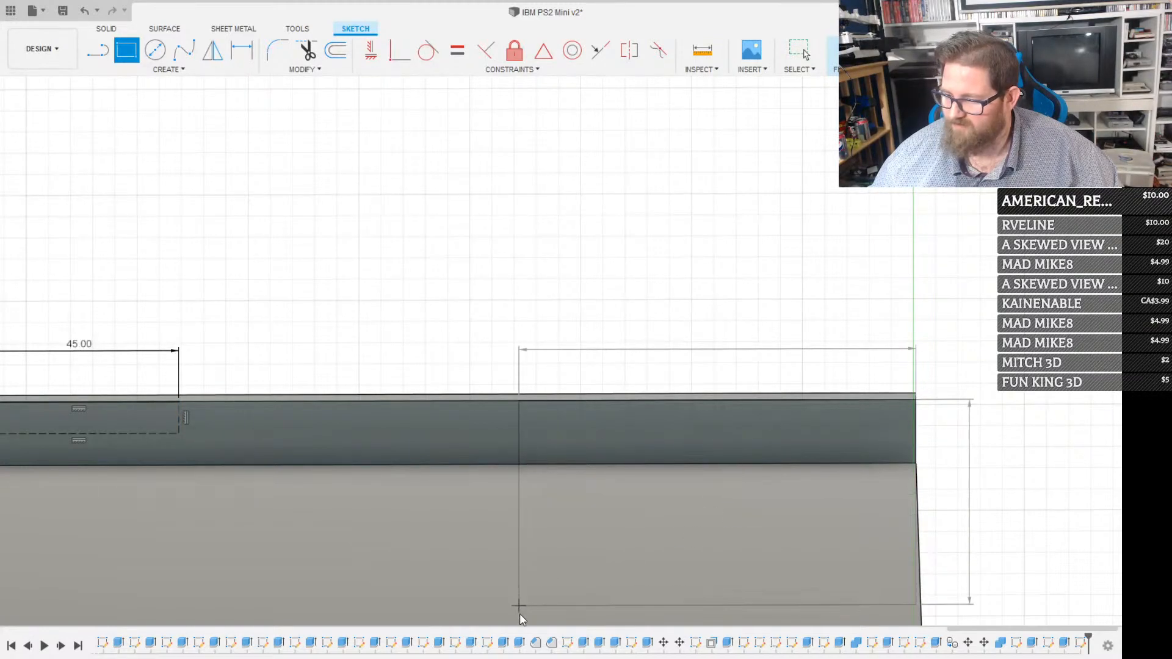
mouse_move(519, 614)
middle_down()
mouse_move(772, 567)
mouse_move(523, 566)
middle_up()
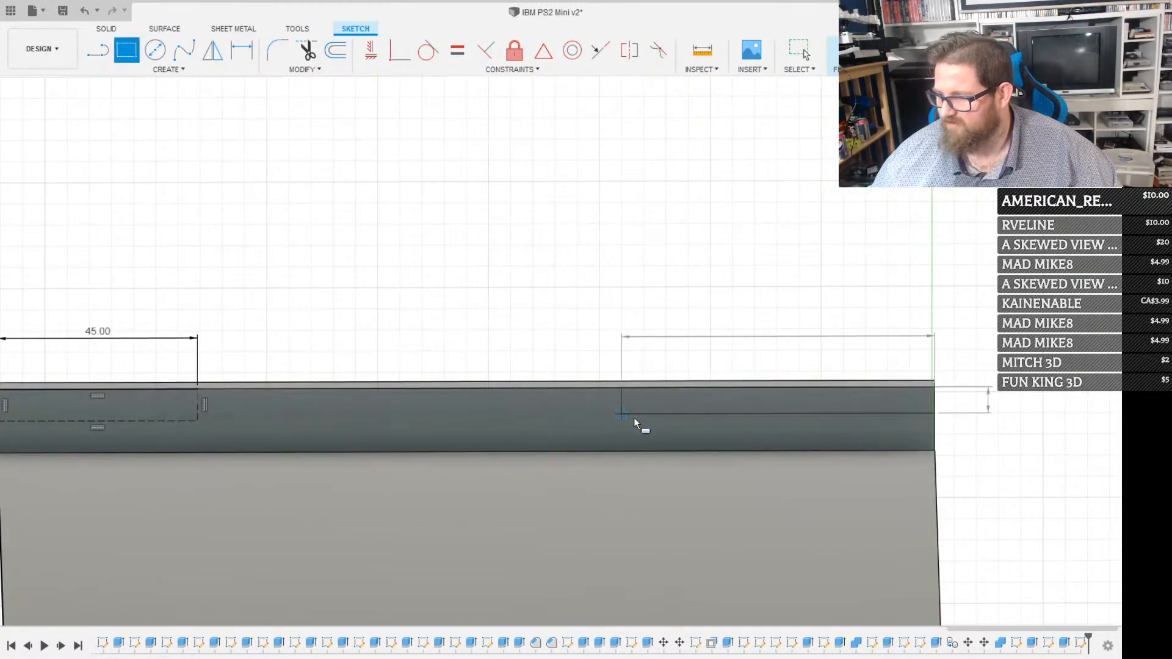
text(45)
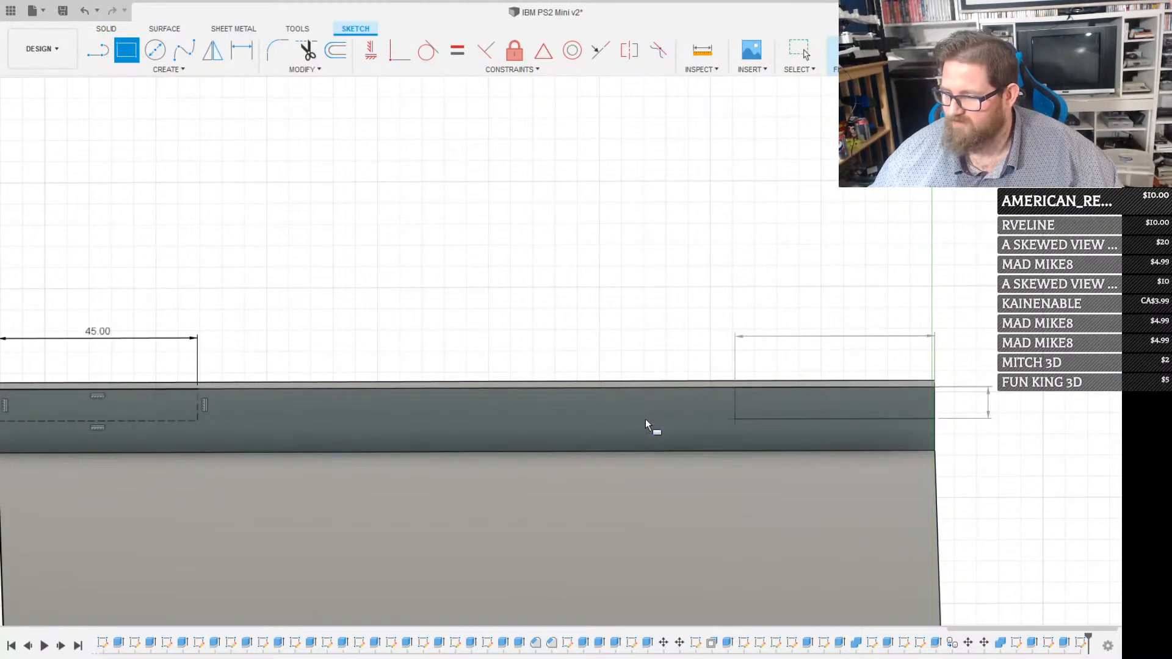
key(Escape)
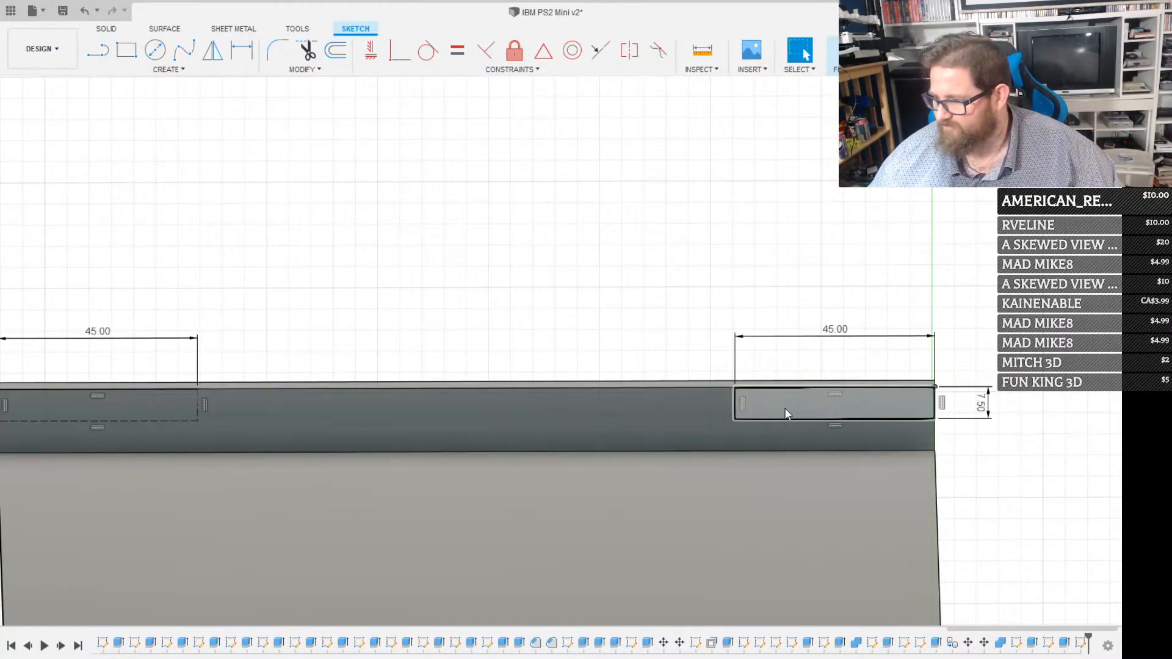
click(783, 418)
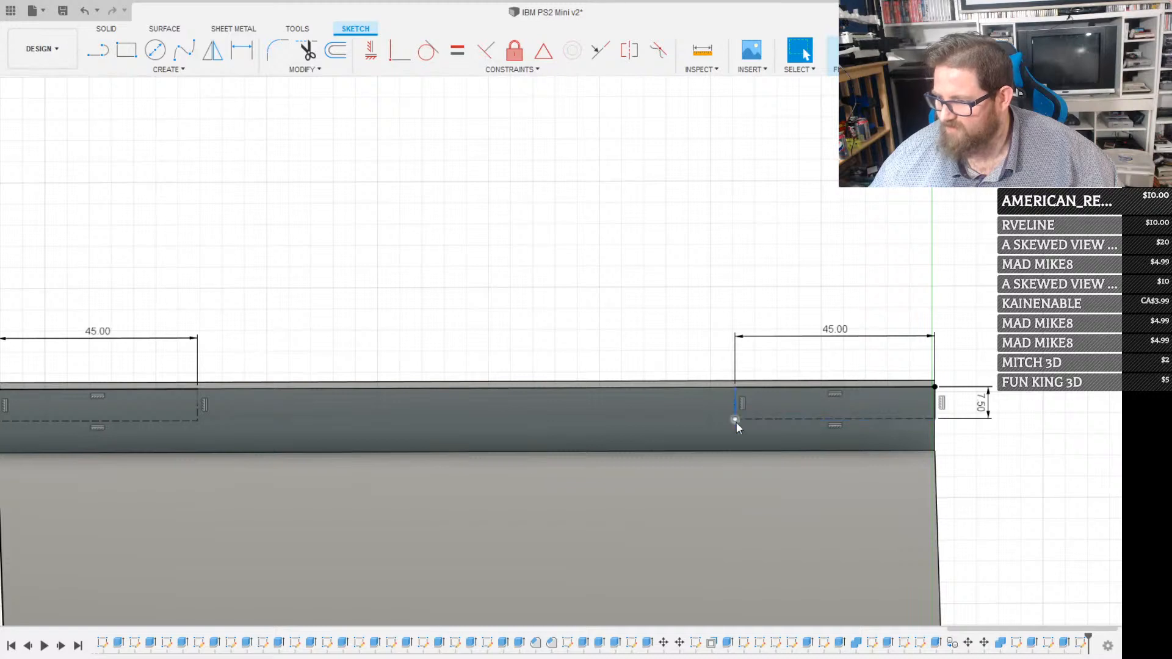
key(x)
Draw a small screw-hole circle centred on the inner lower corner of each construction rectangle
scroll(732, 422, up, 2)
scroll(733, 420, down, 3)
scroll(733, 420, down, 1)
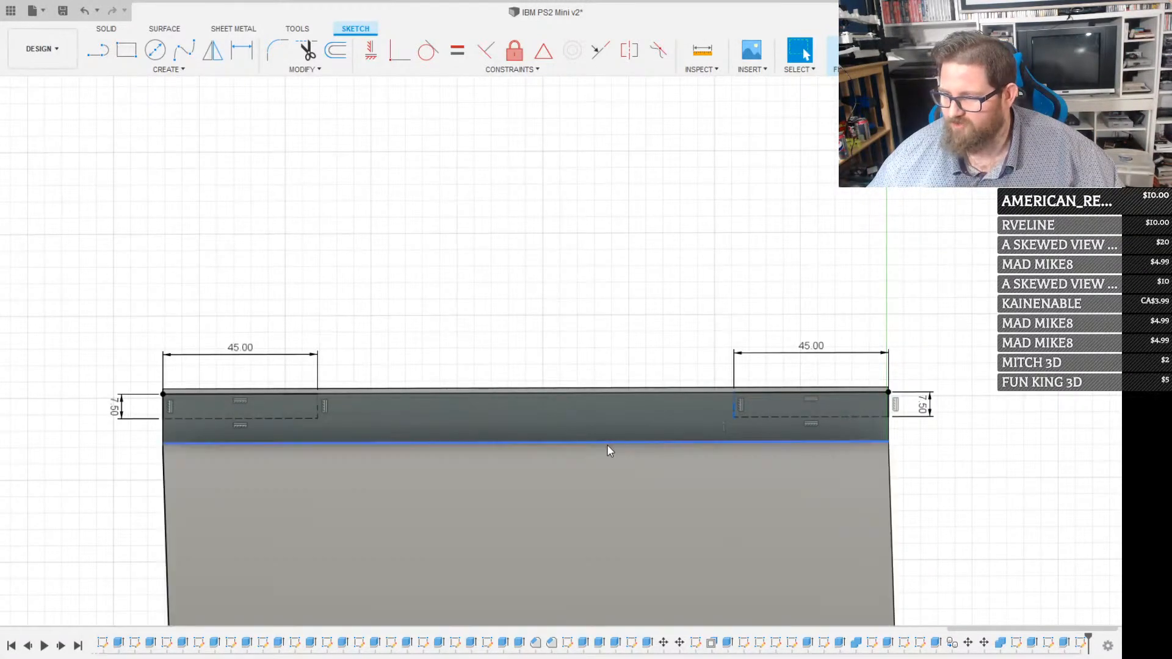
key(c)
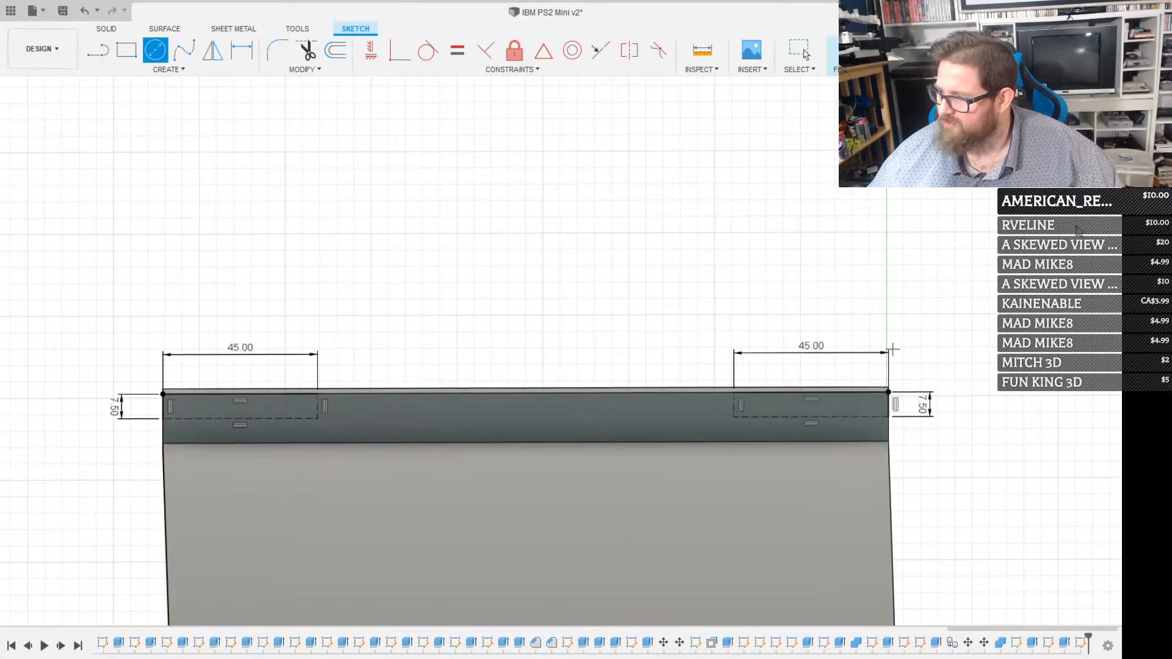
click(317, 419)
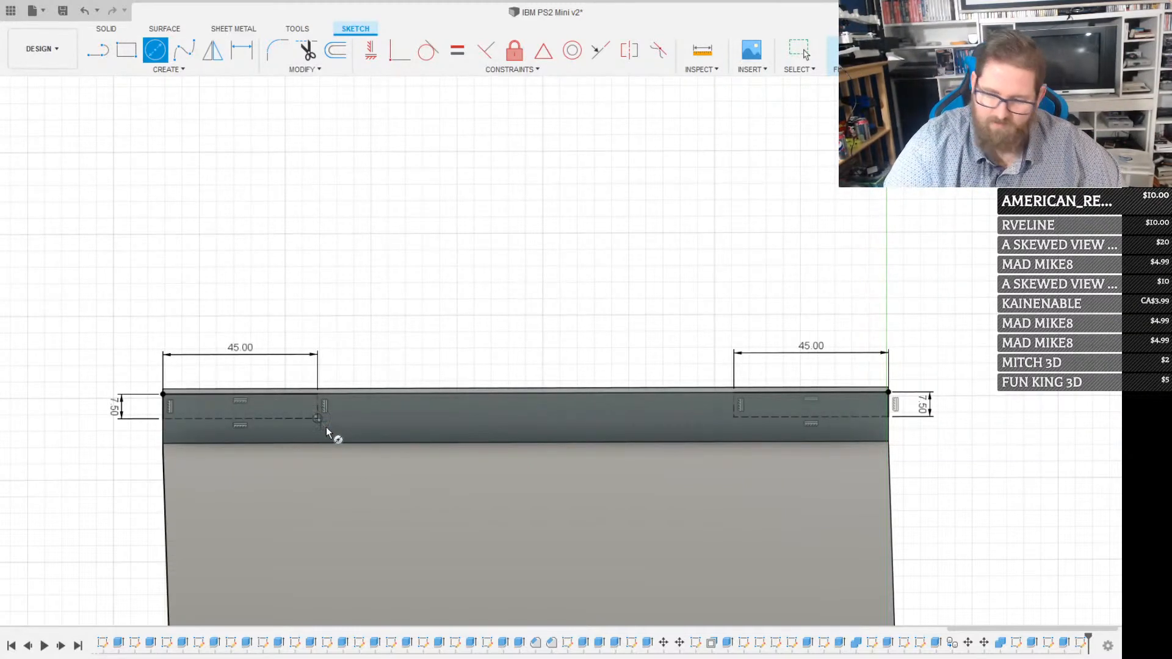
key(Escape)
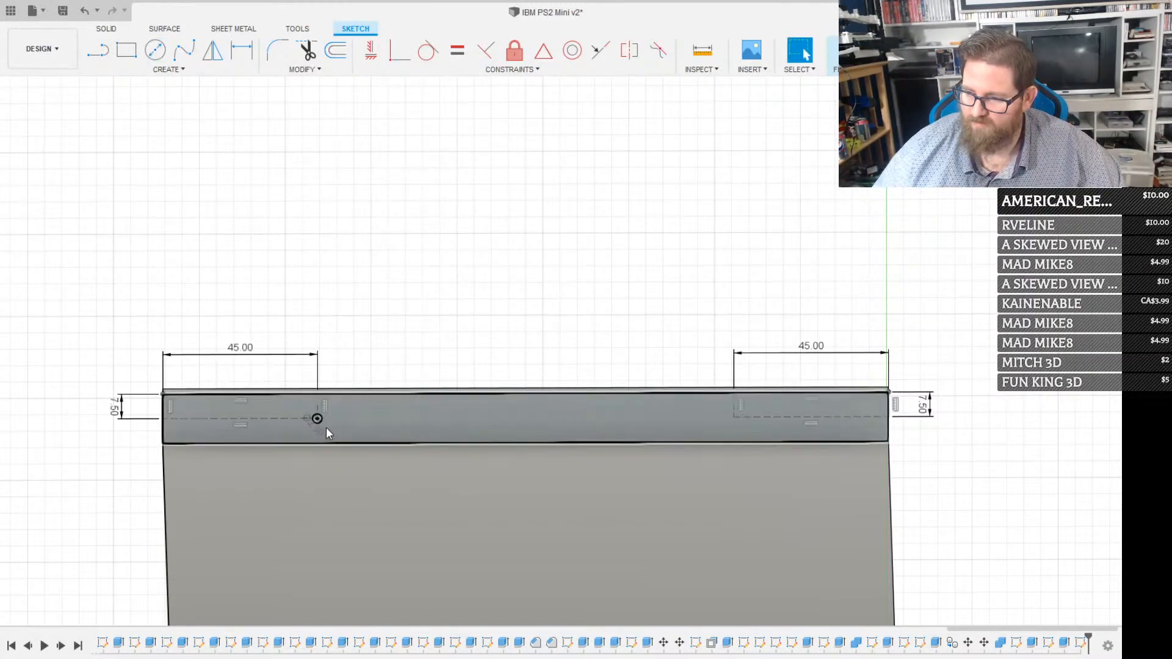
key(c)
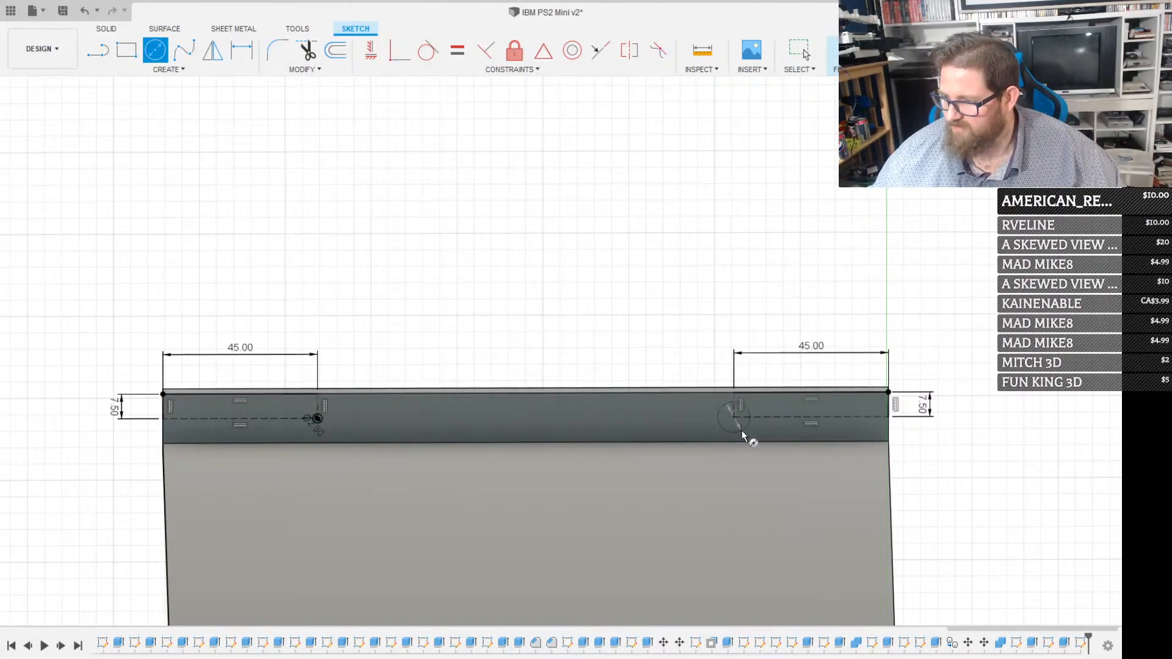
key(Escape)
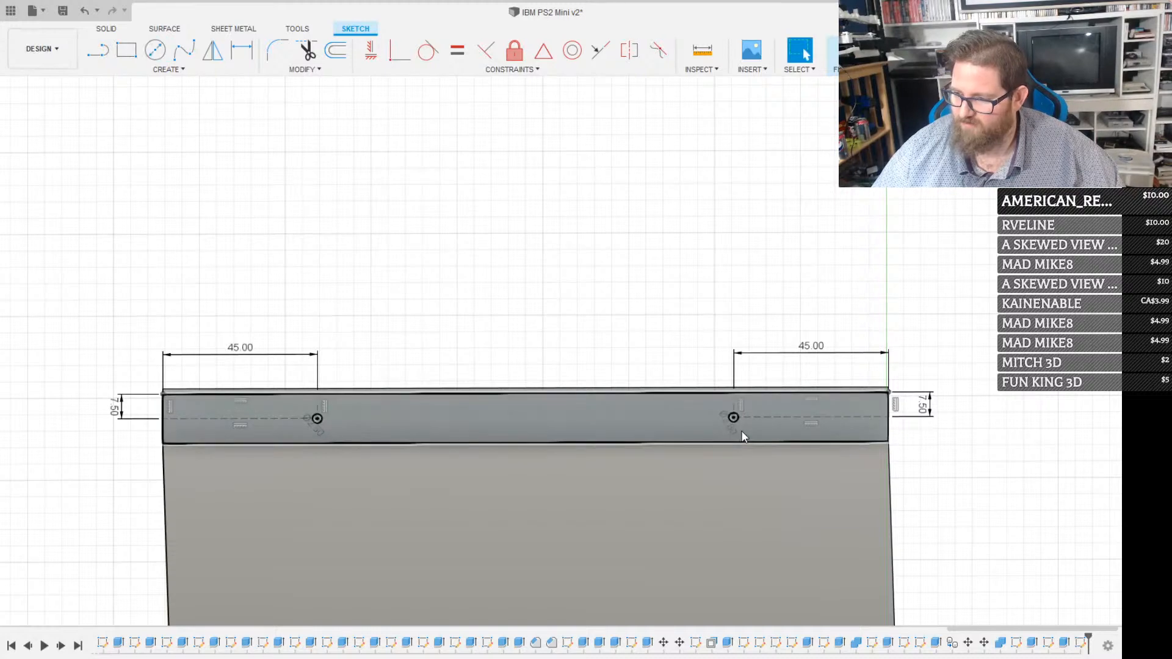
Set up a two-sided extrude cut of both circles, 270 mm across to the opposite flange and 90 mm outward
mouse_move(303, 404)
mouse_down()
mouse_move(719, 421)
mouse_move(744, 432)
mouse_move(745, 420)
mouse_up()
scroll(744, 420, up, 3)
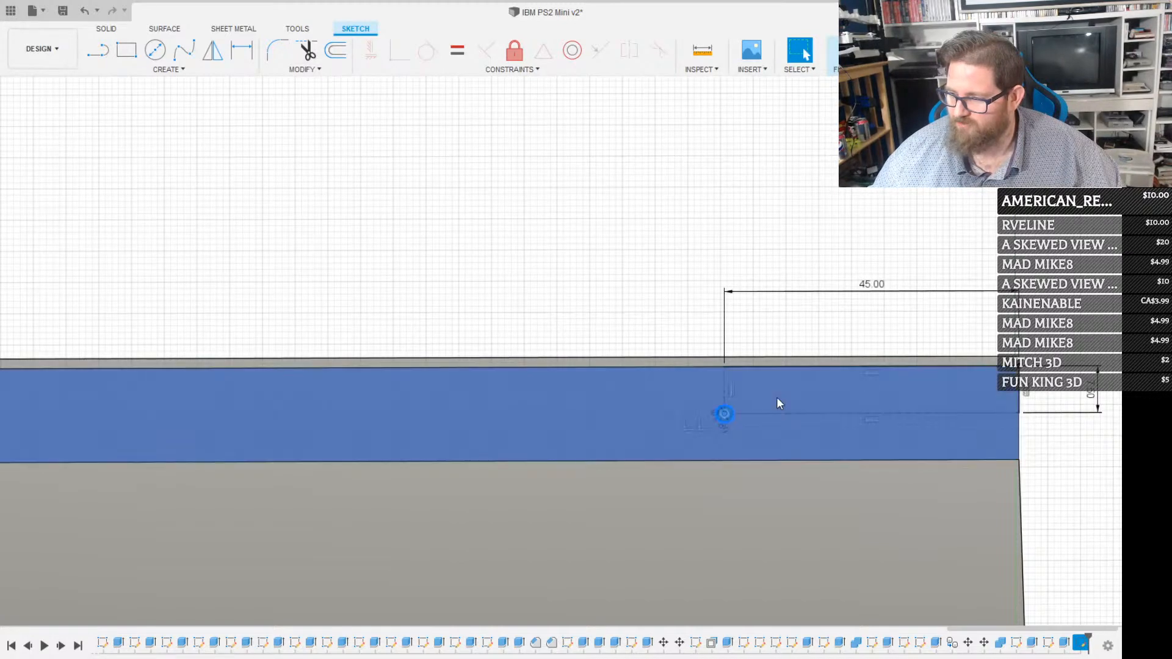
key(e)
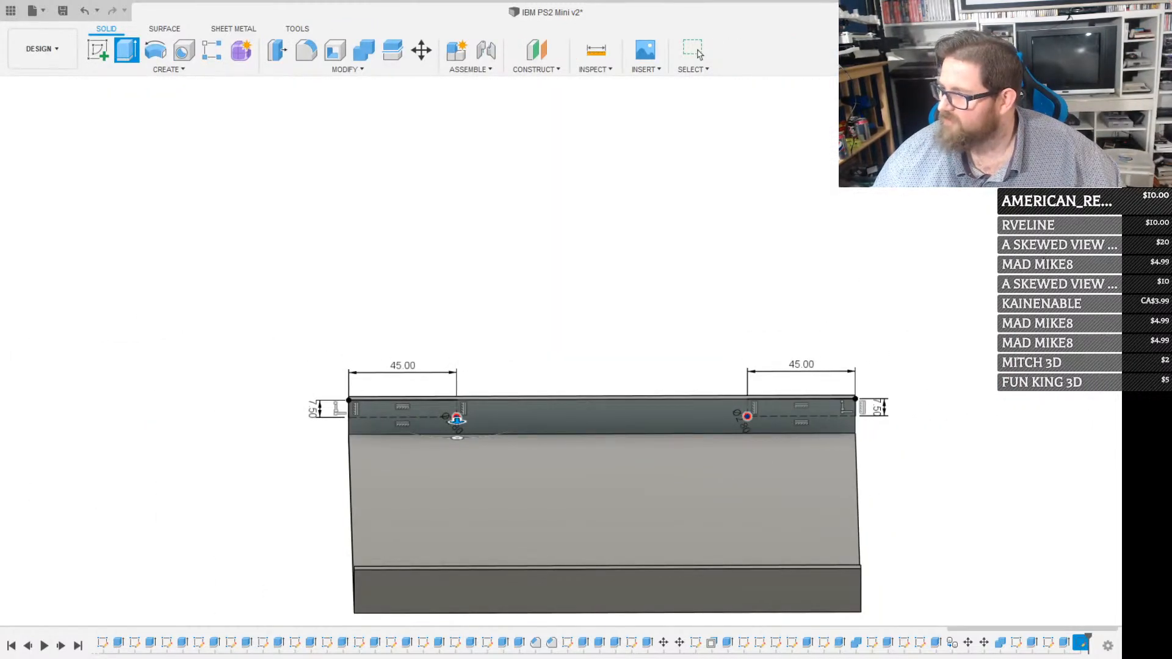
drag(458, 419, 464, 614)
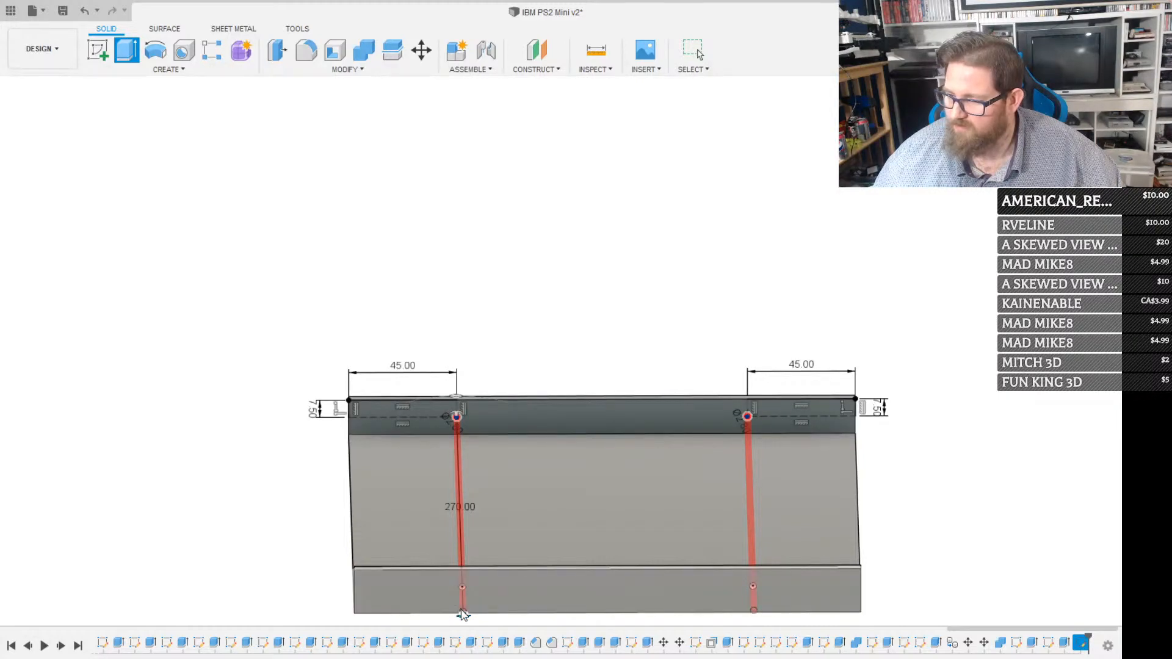
shift+middle_drag(486, 621, 720, 530)
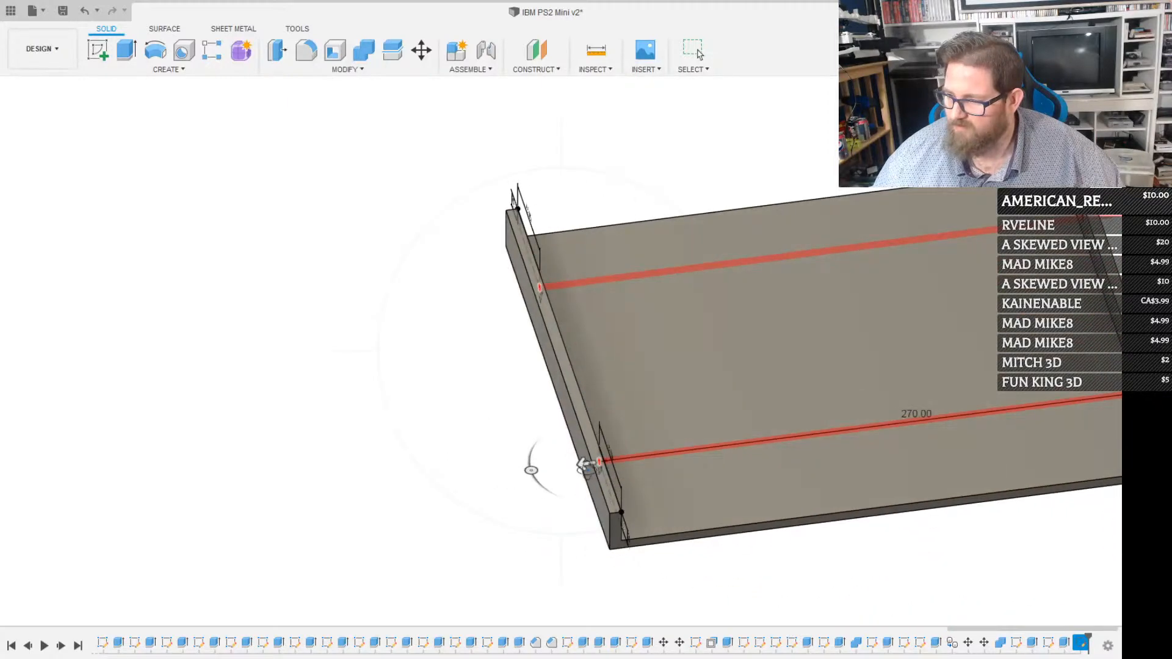
drag(586, 468, 349, 498)
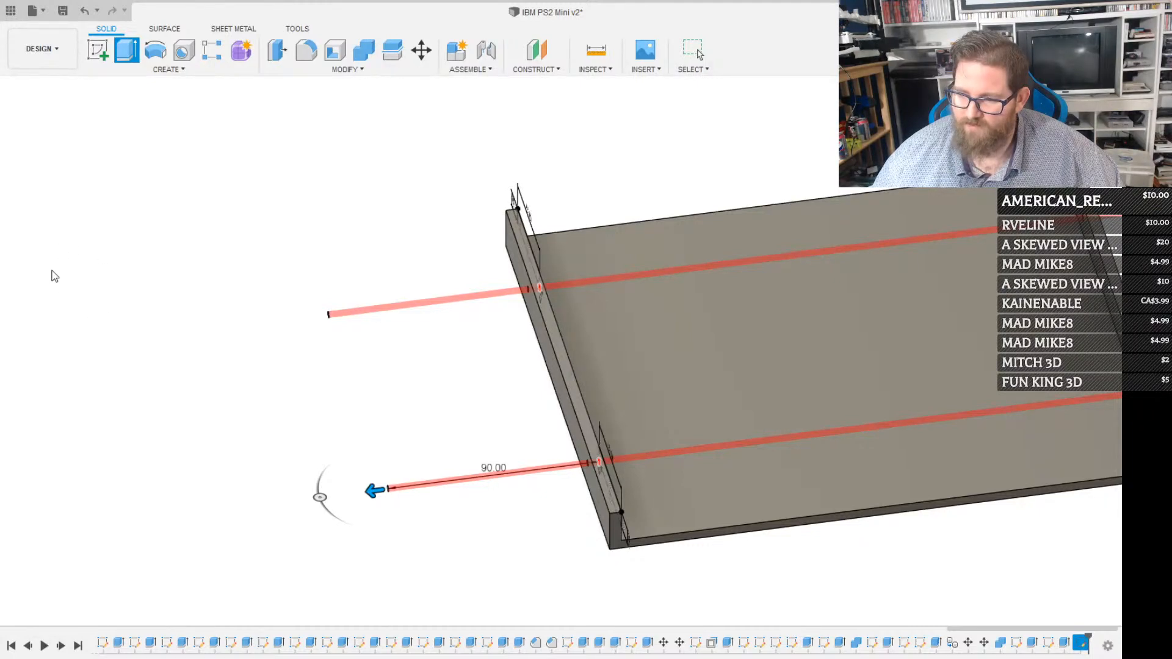
Show the case body and complete the cut so the screw holes pass through its side walls too
click(64, 303)
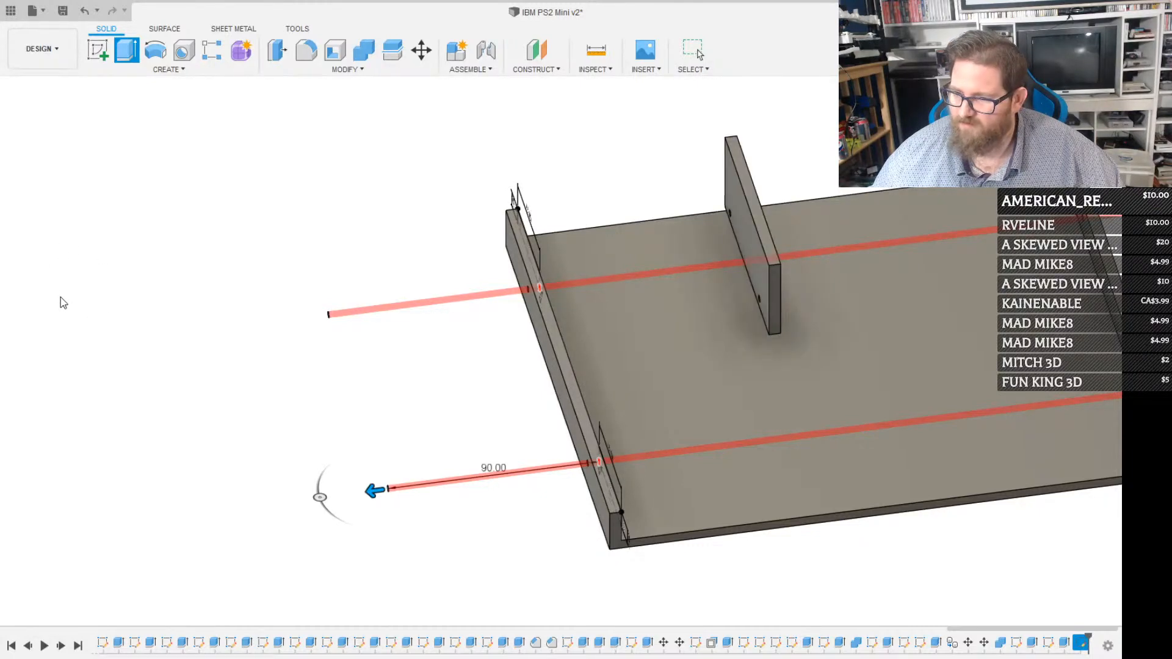
click(61, 298)
click(56, 268)
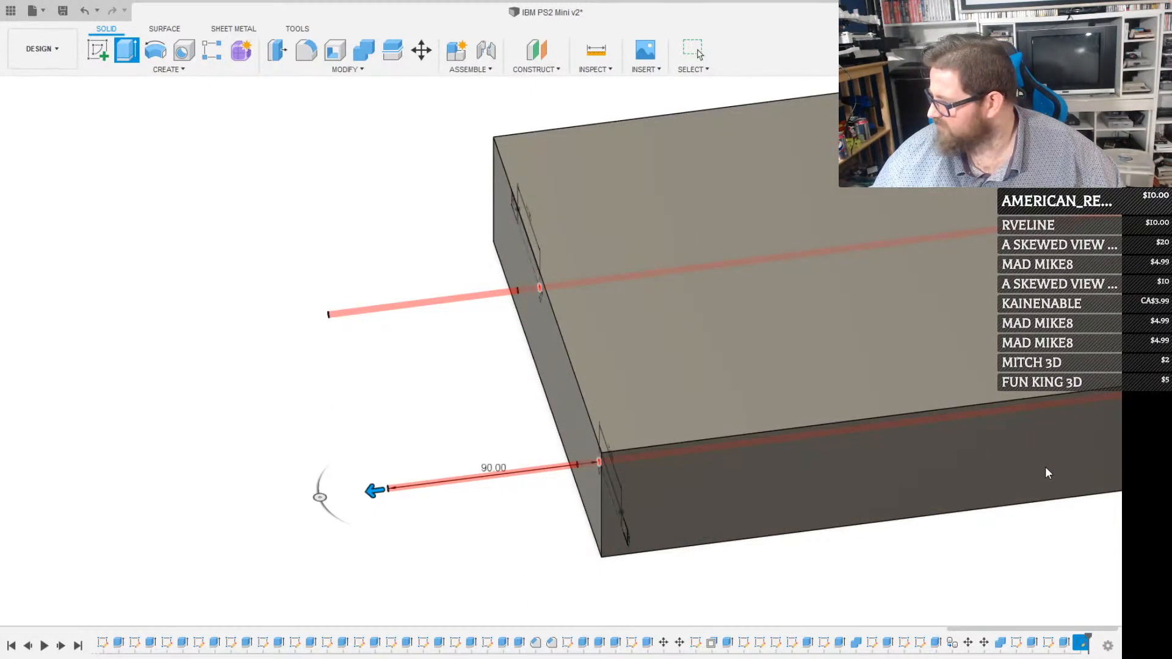
key(Return)
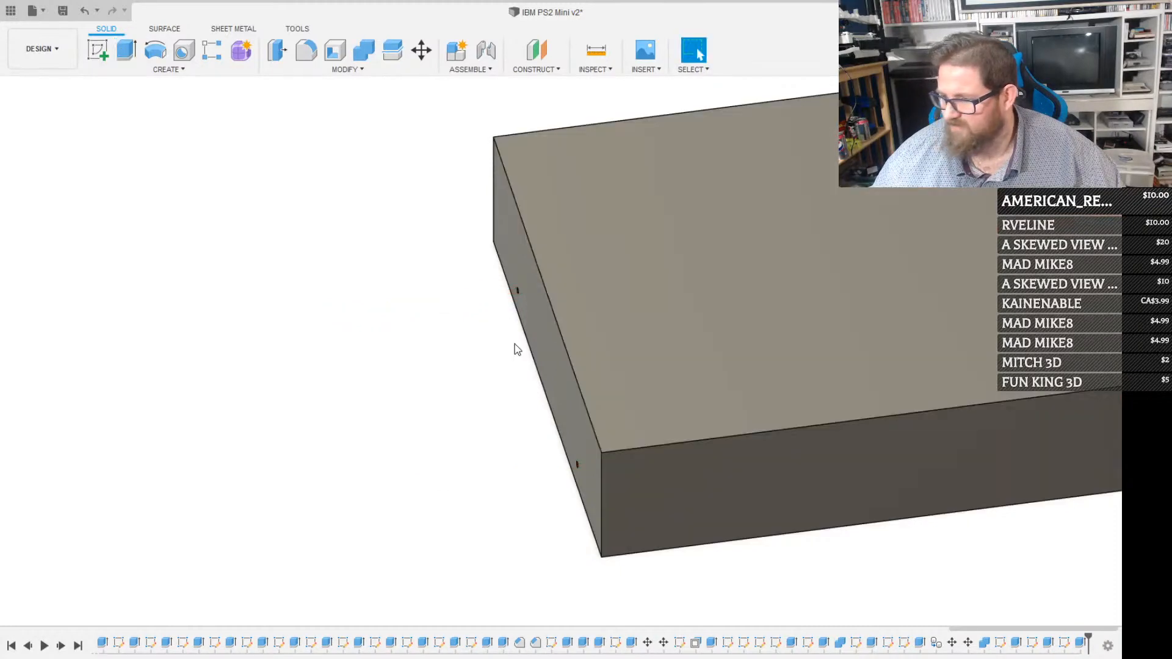
Sketch a 7.5 mm circle concentric with the first screw hole on the case's outer side wall
shift+middle_drag(518, 364, 566, 333)
scroll(366, 403, up, 5)
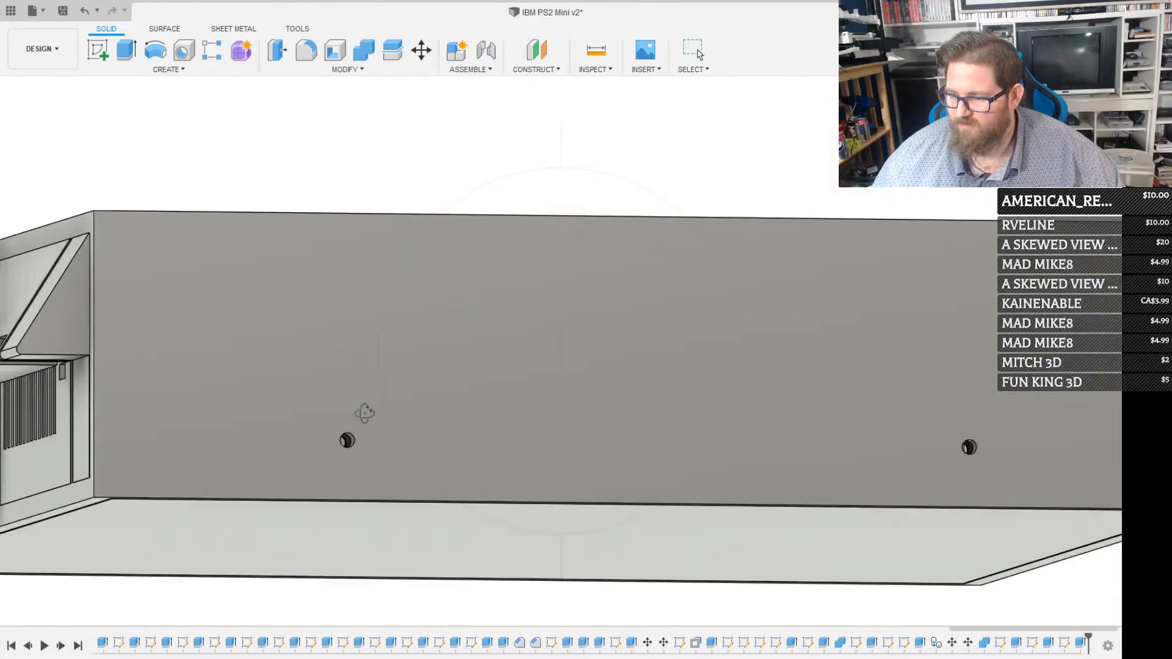
click(359, 403)
key(c)
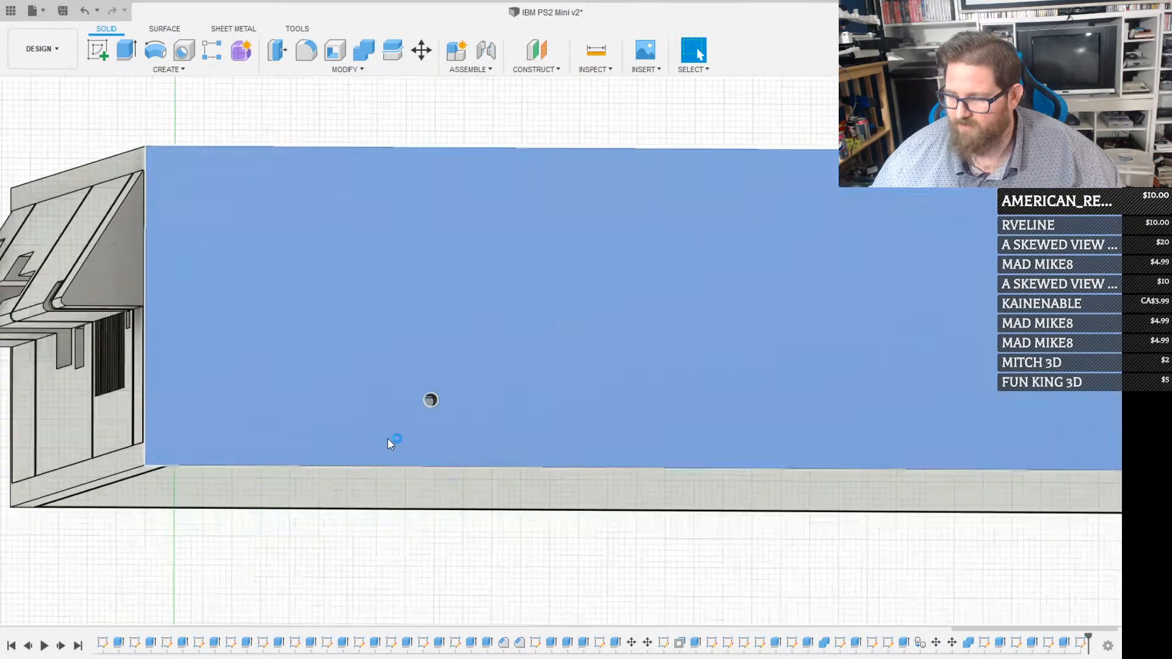
click(524, 354)
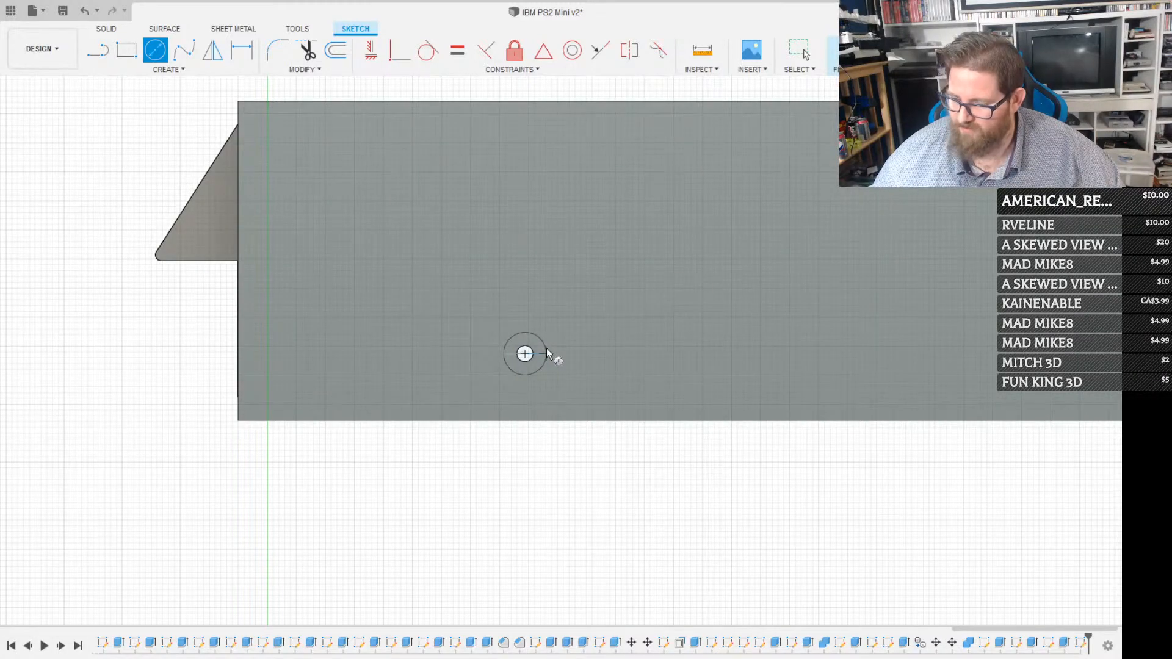
text(7.5)
key(Return)
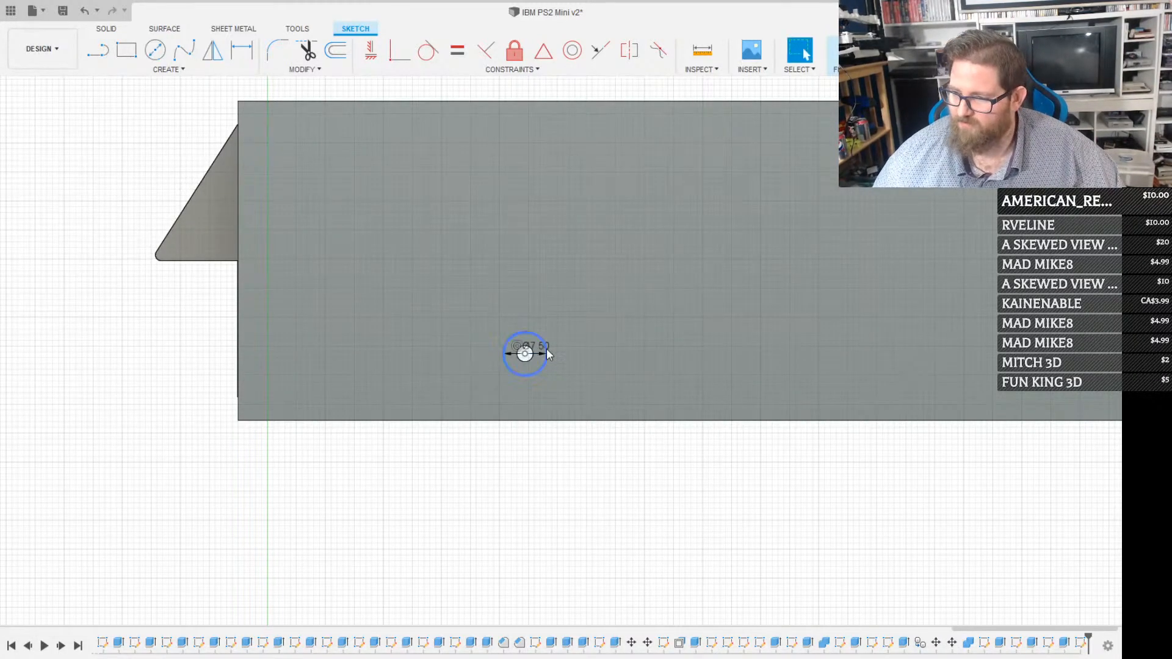
Add a 7.5 mm circle concentric with the second screw hole on the same side wall
middle_drag(684, 360, 297, 374)
key(c)
click(838, 367)
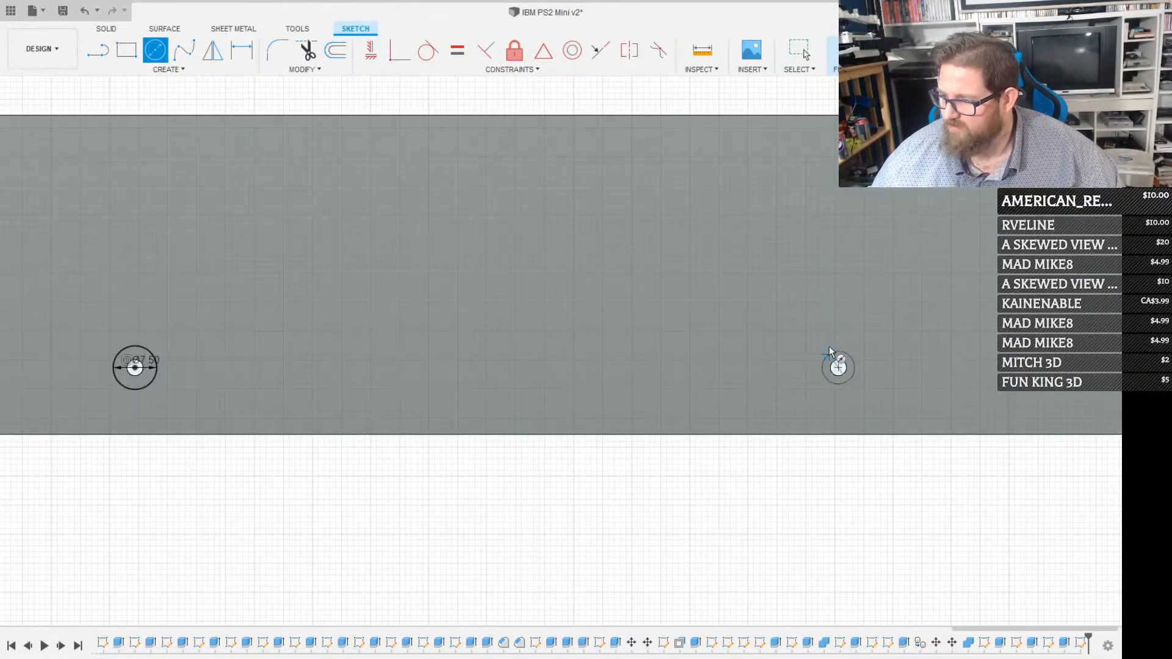
text(7.5)
key(Return)
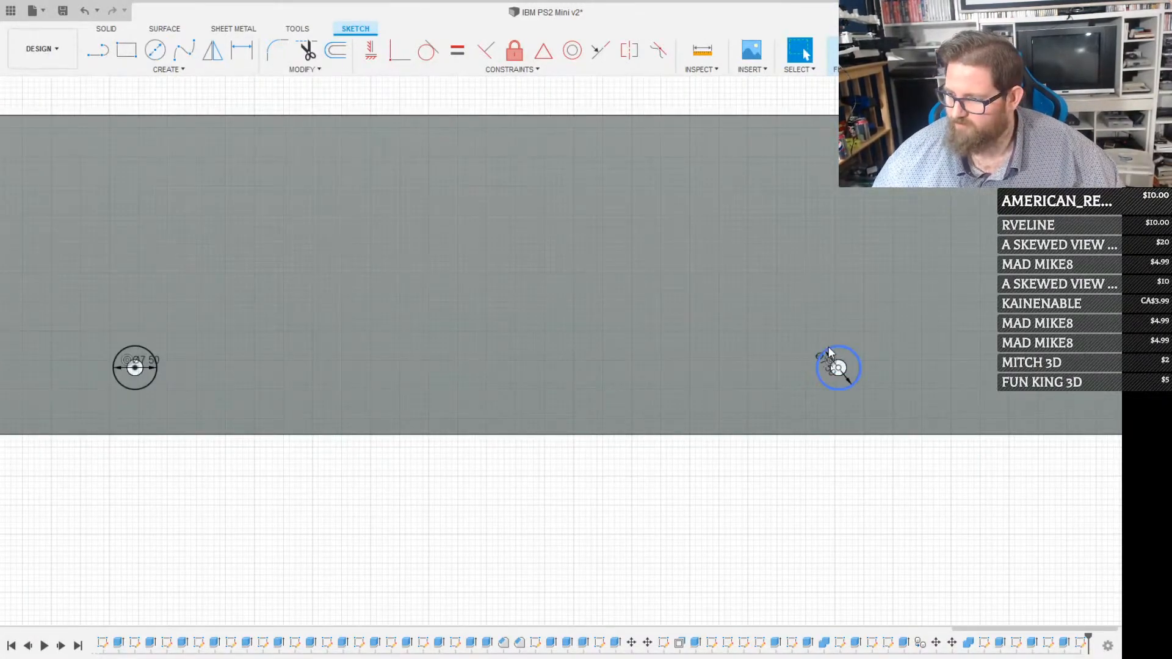
Extrude-cut the two ring profiles around the screw holes into the side wall to form screw-head recesses
click(852, 366)
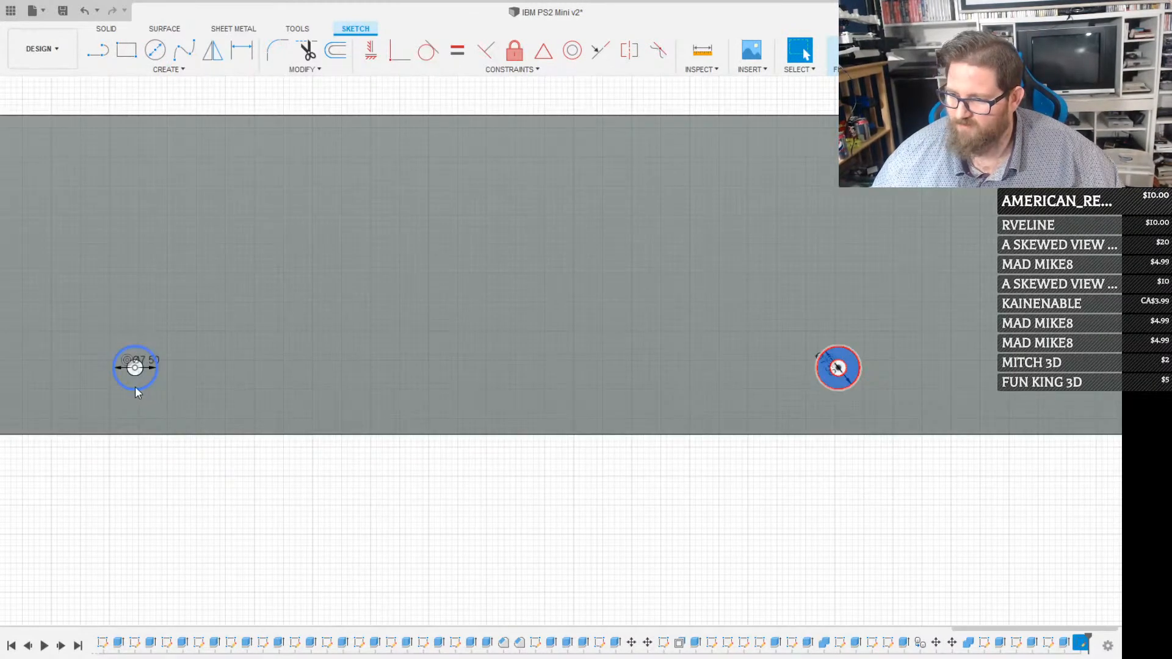
click(137, 385)
shift+middle_drag(172, 365, 417, 353)
key(e)
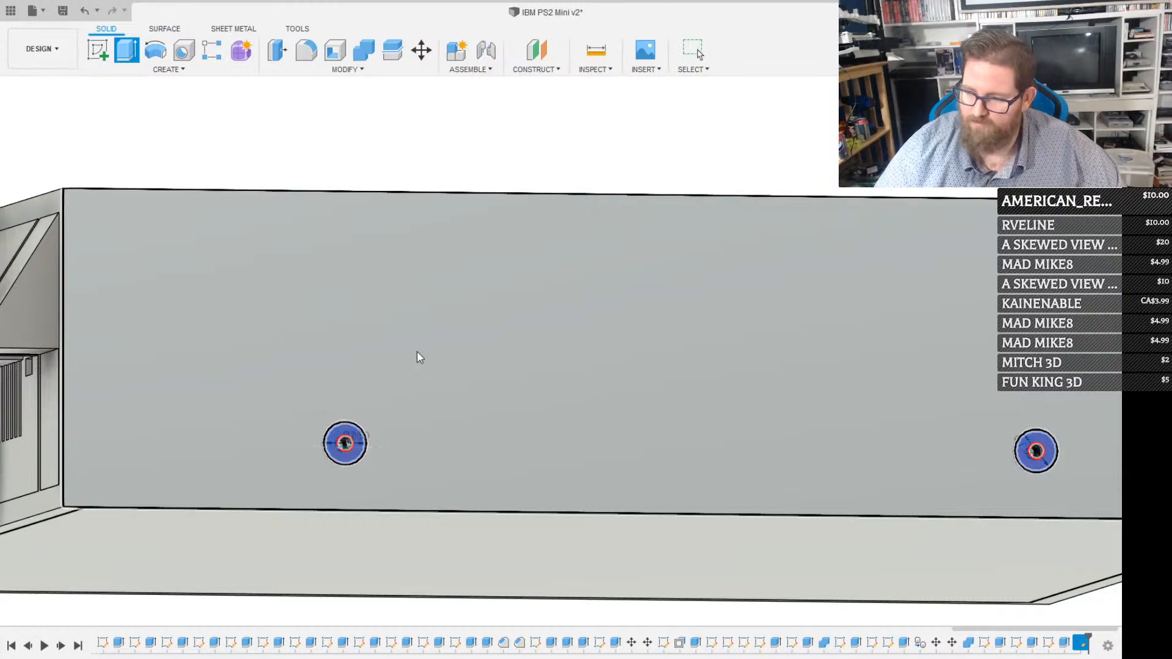
key(Return)
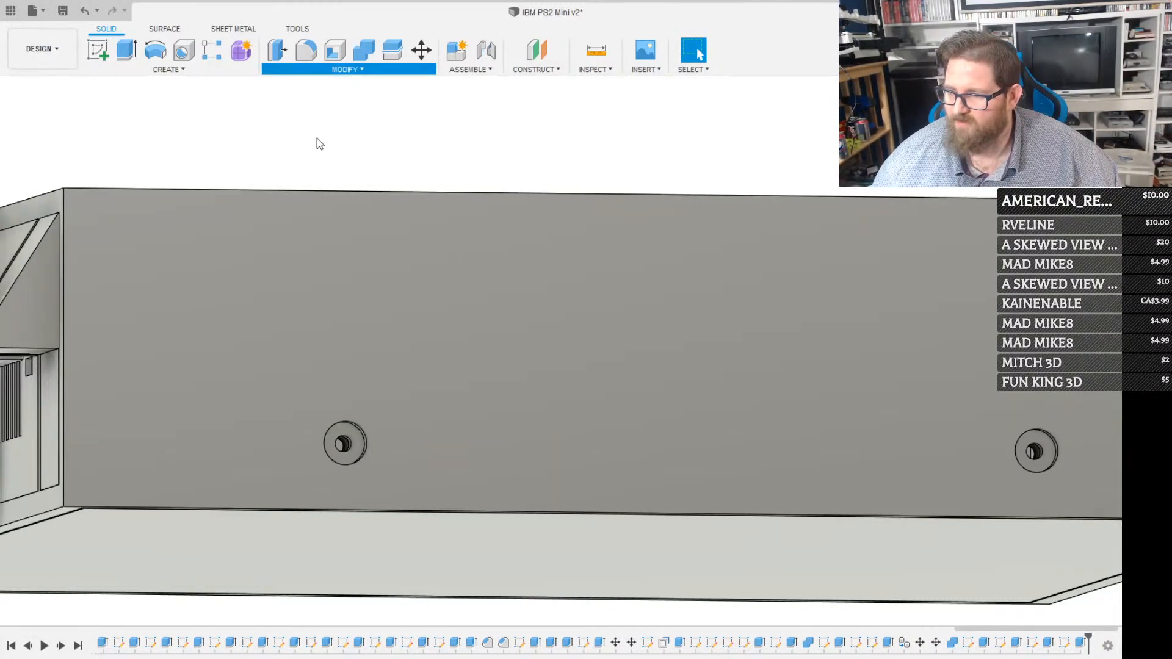
Chamfer the outer circular edges of both screw-head recesses on this side wall
click(355, 425)
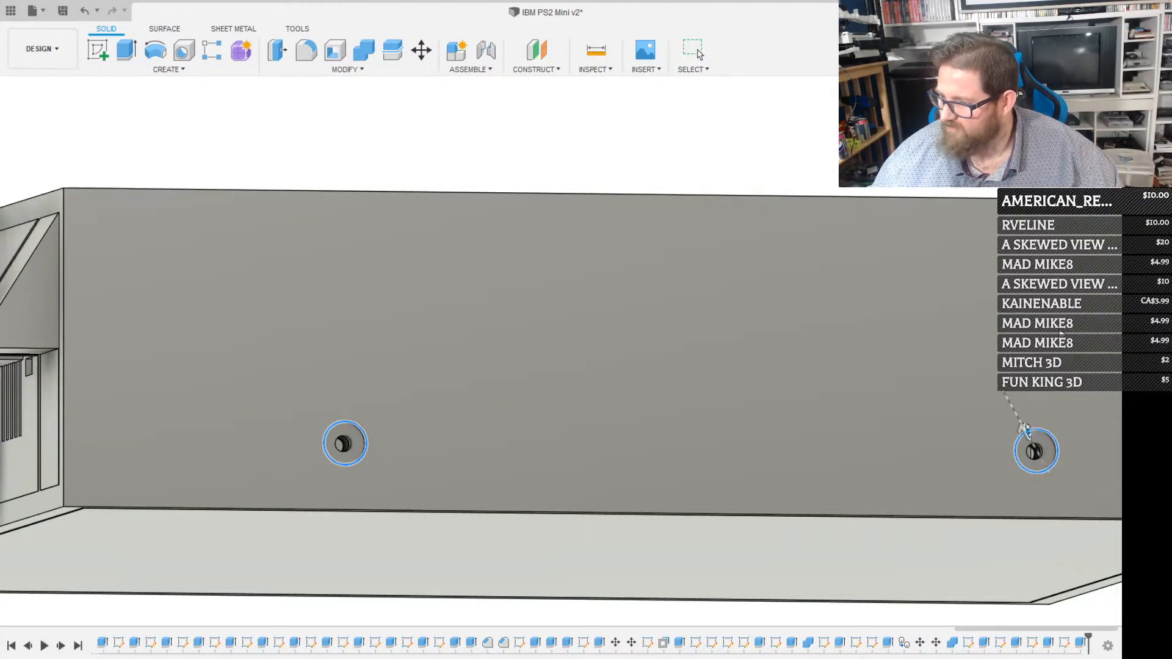
click(1026, 431)
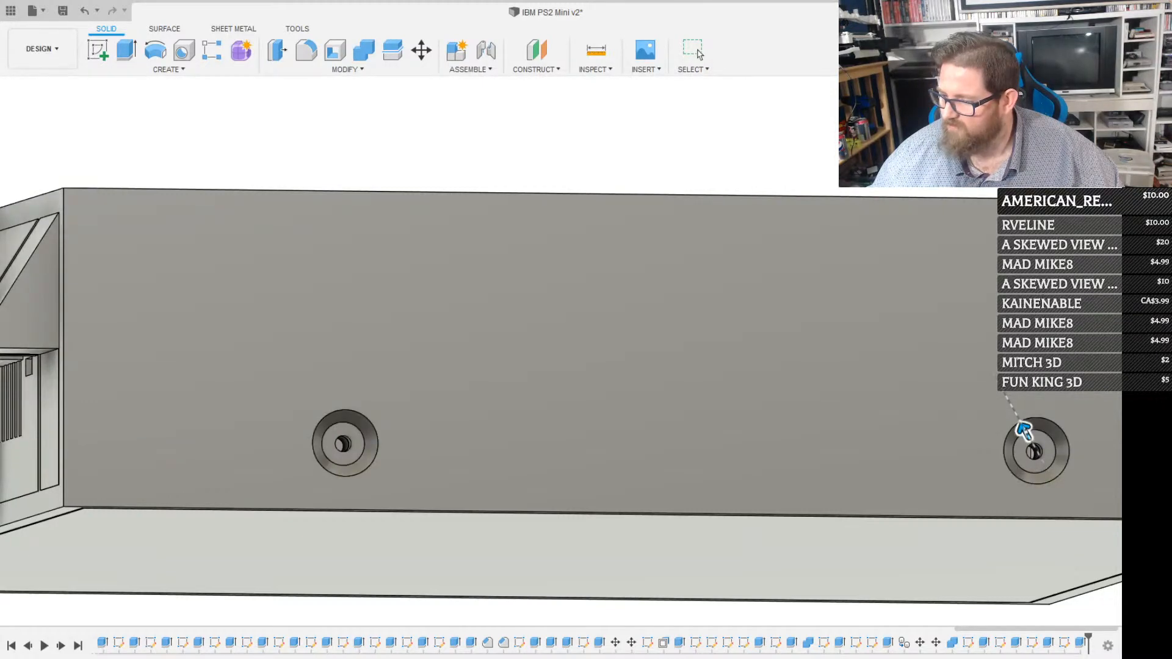
key(Return)
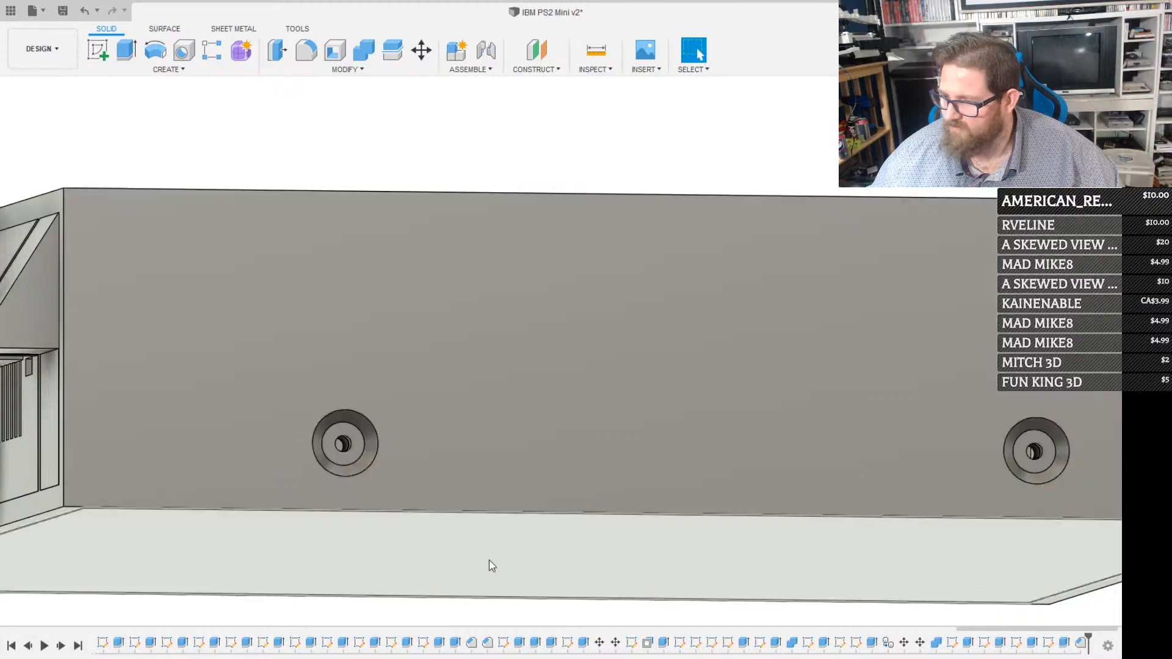
Sketch a 7.5 mm circle concentric with the first screw hole on the case's opposite side wall
click(480, 615)
drag(354, 491, 494, 456)
key(Escape)
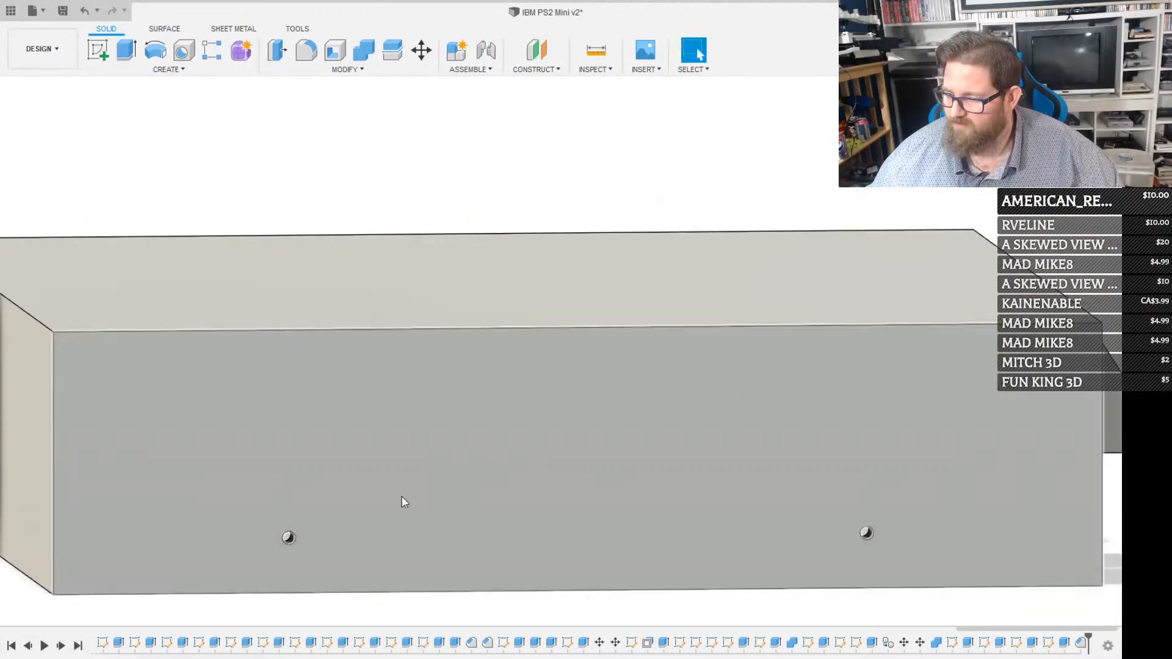
click(391, 496)
key(c)
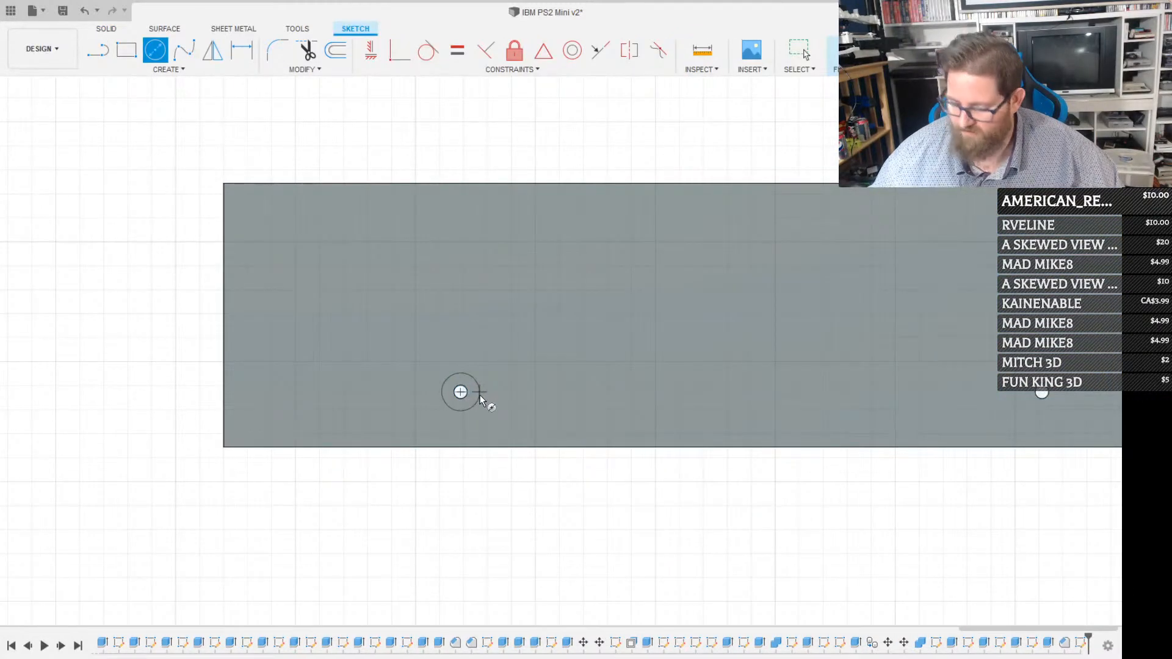
click(480, 395)
key(Escape)
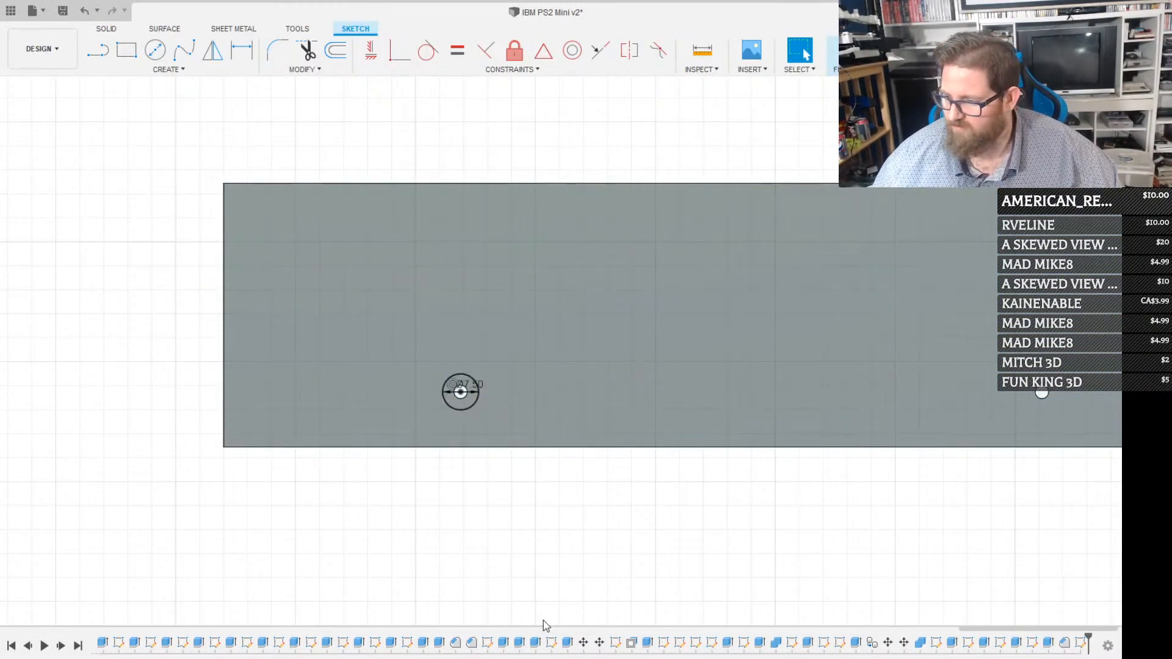
Add a 7.5 mm circle concentric with the second screw hole on the opposite side wall
click(525, 614)
drag(727, 447, 461, 450)
drag(648, 417, 583, 432)
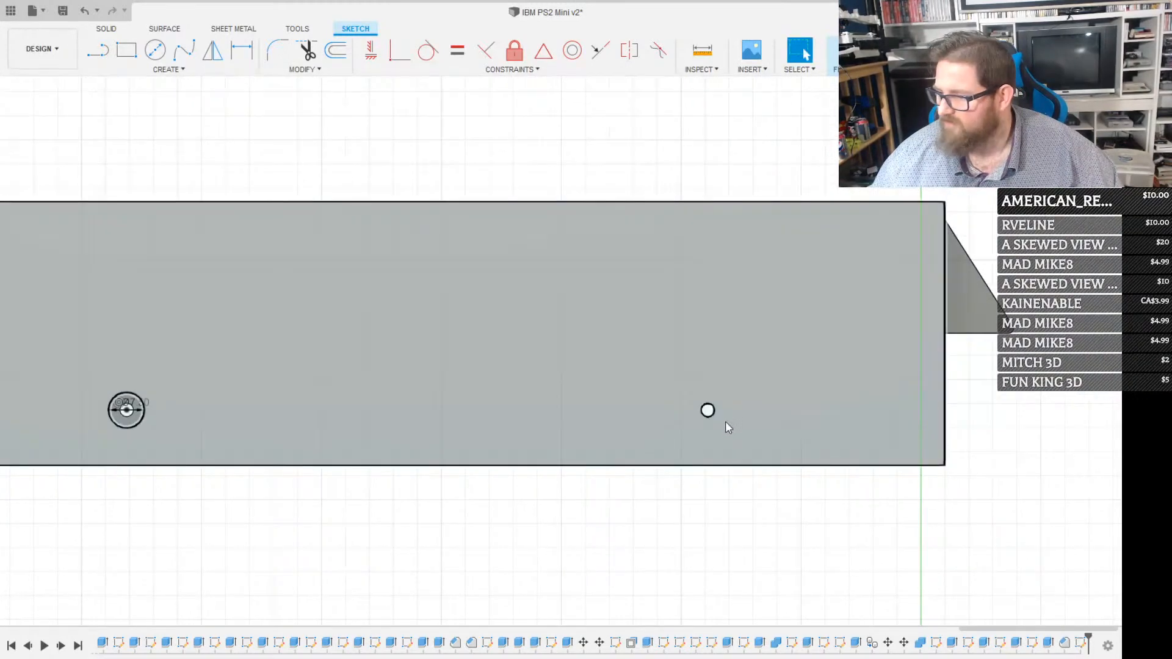
key(c)
click(709, 411)
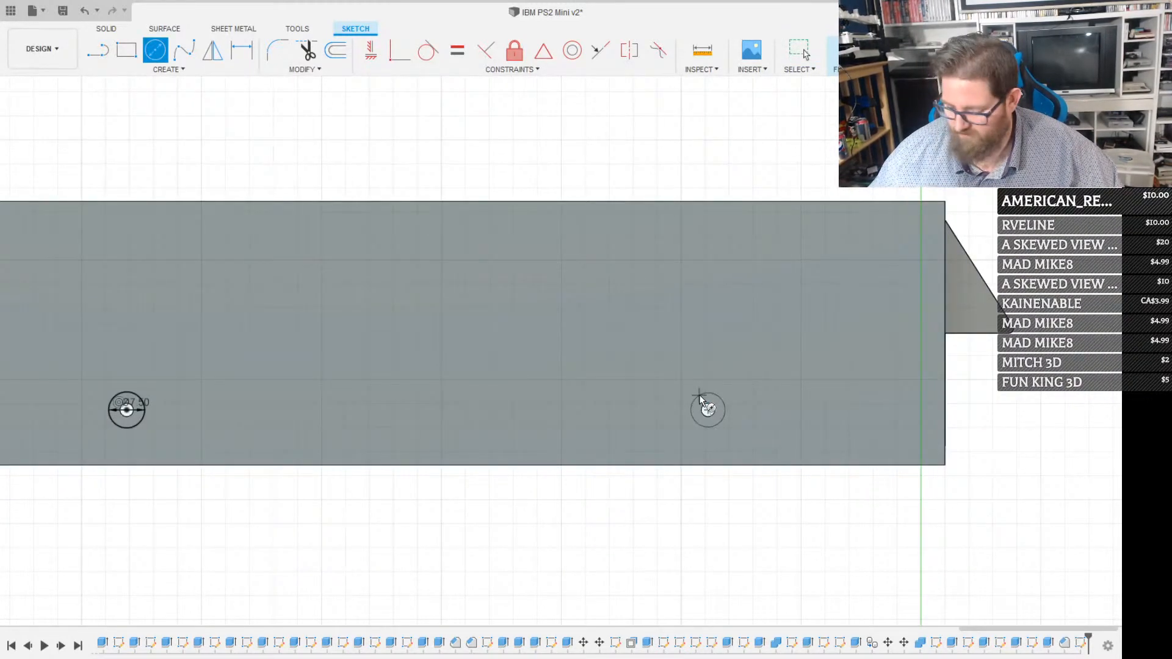
text(7.5)
key(Return)
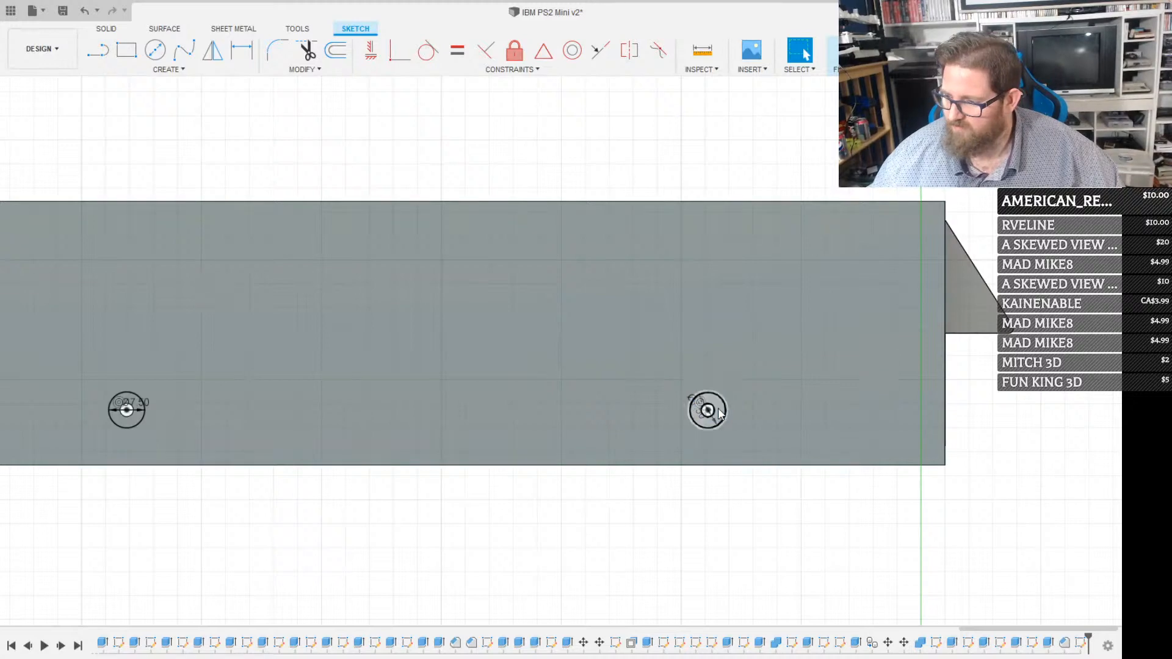
Extrude-cut both ring profiles into the opposite side wall to form its two screw-head recesses
click(702, 403)
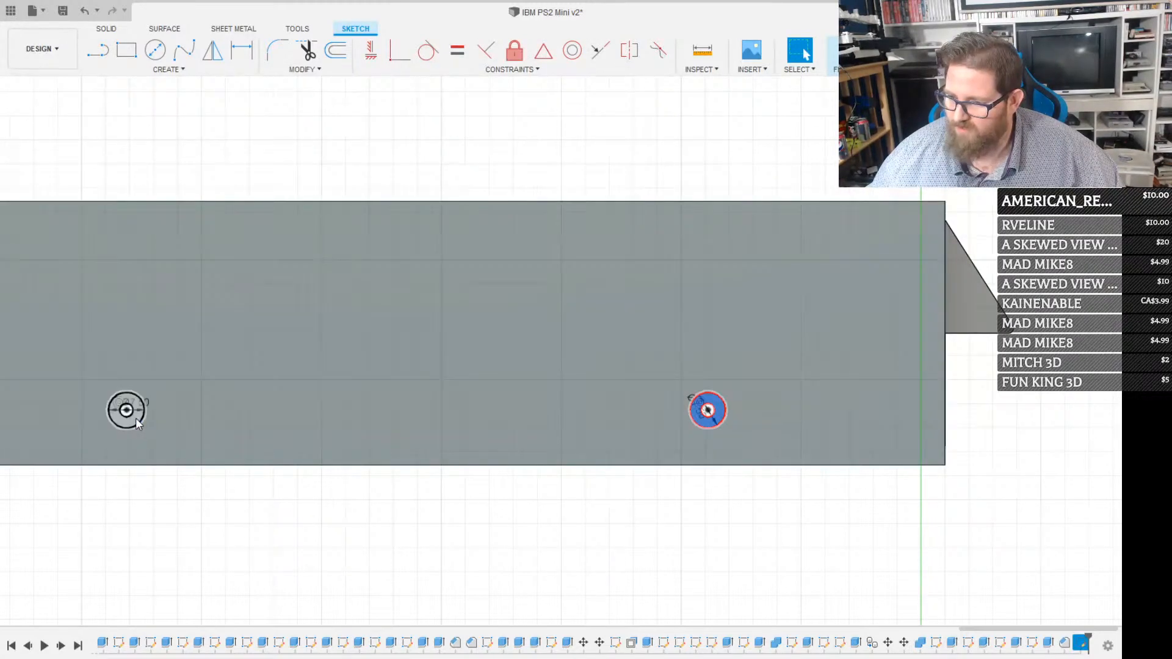
shift+click(136, 419)
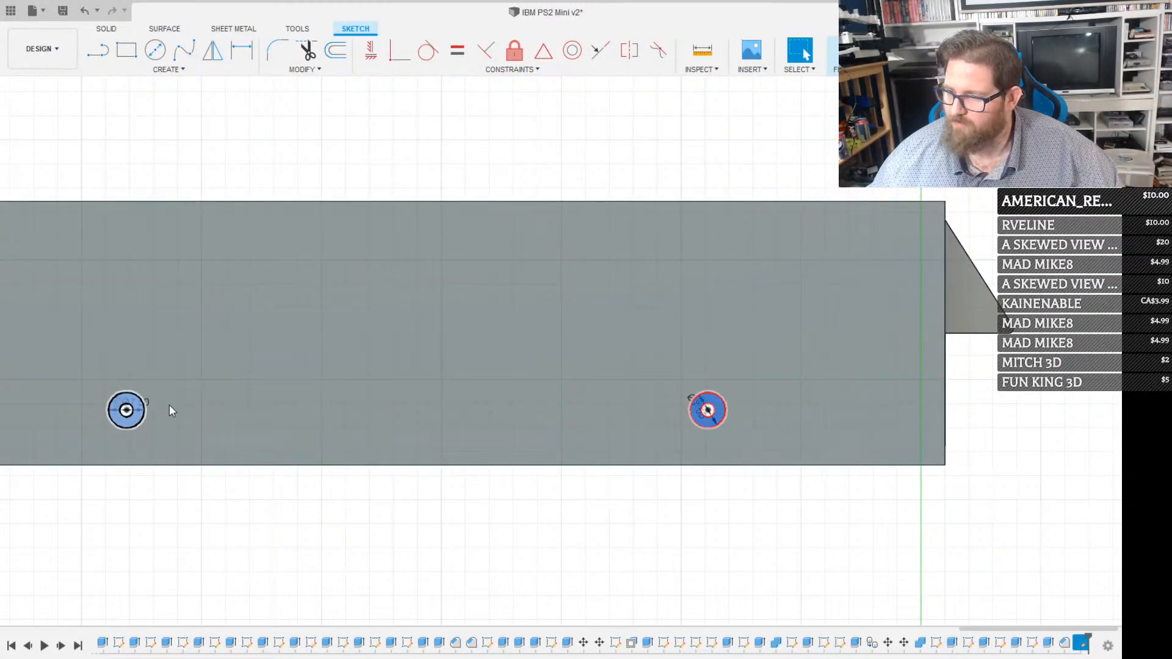
shift+middle_drag(170, 405, 349, 370)
key(e)
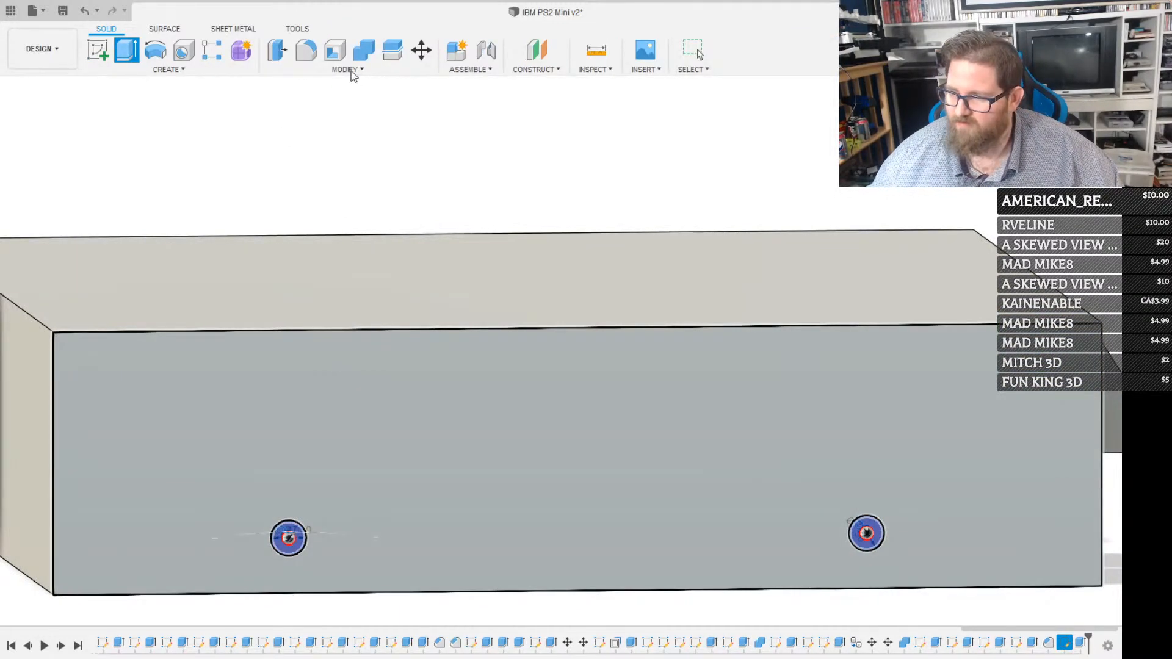
key(Return)
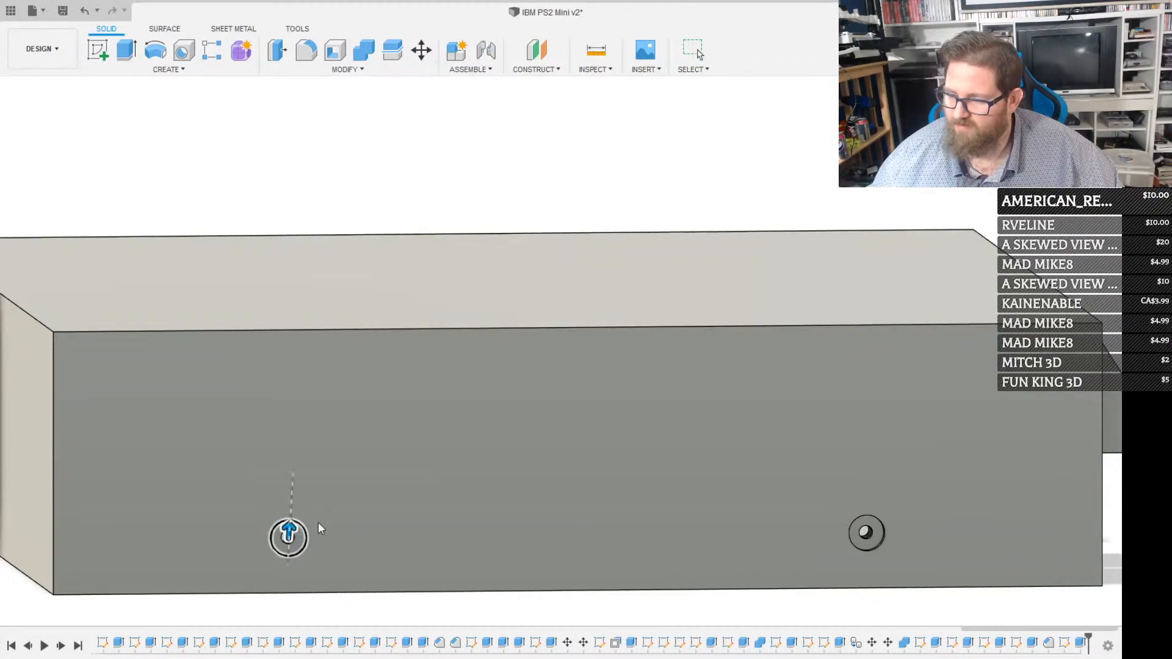
Chamfer the outer edges of both recesses on the opposite side wall by 1 mm
click(290, 535)
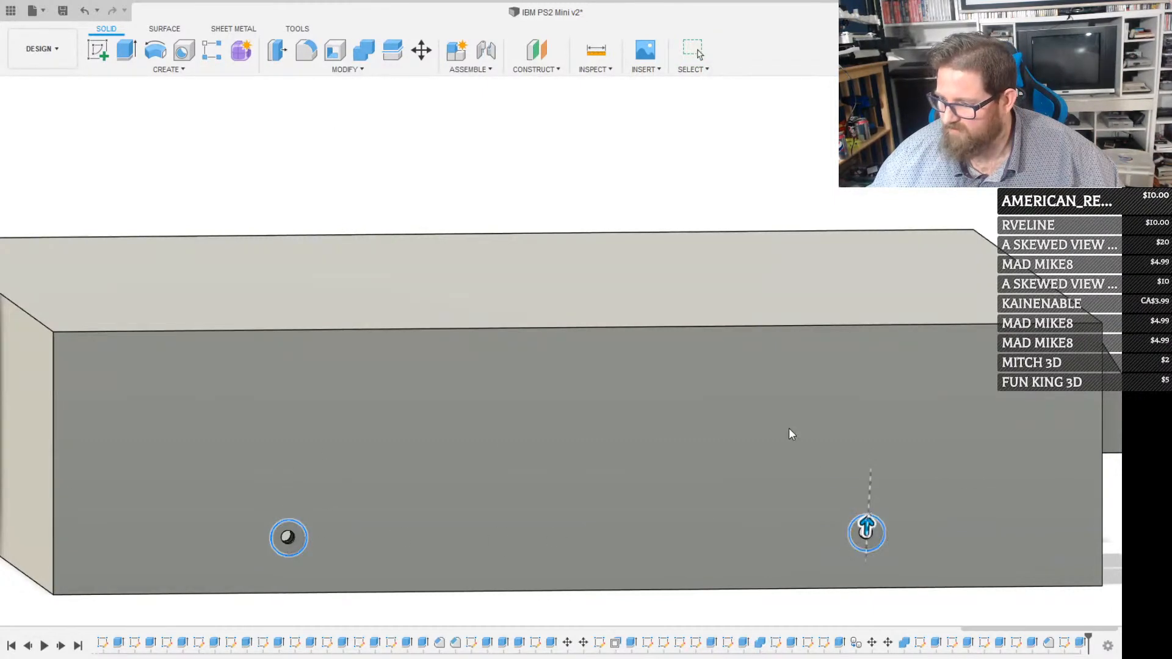
text(1)
key(Return)
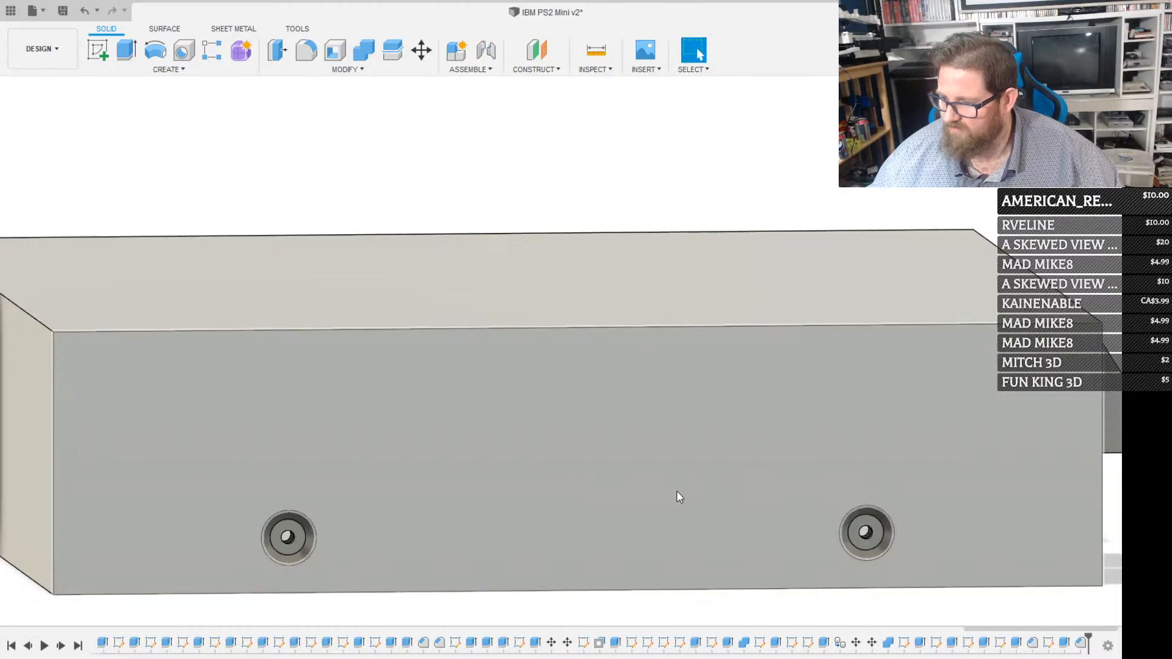
Examine the recessed screw holes in the case walls and the flanged lid from several angles
scroll(676, 490, down, 5)
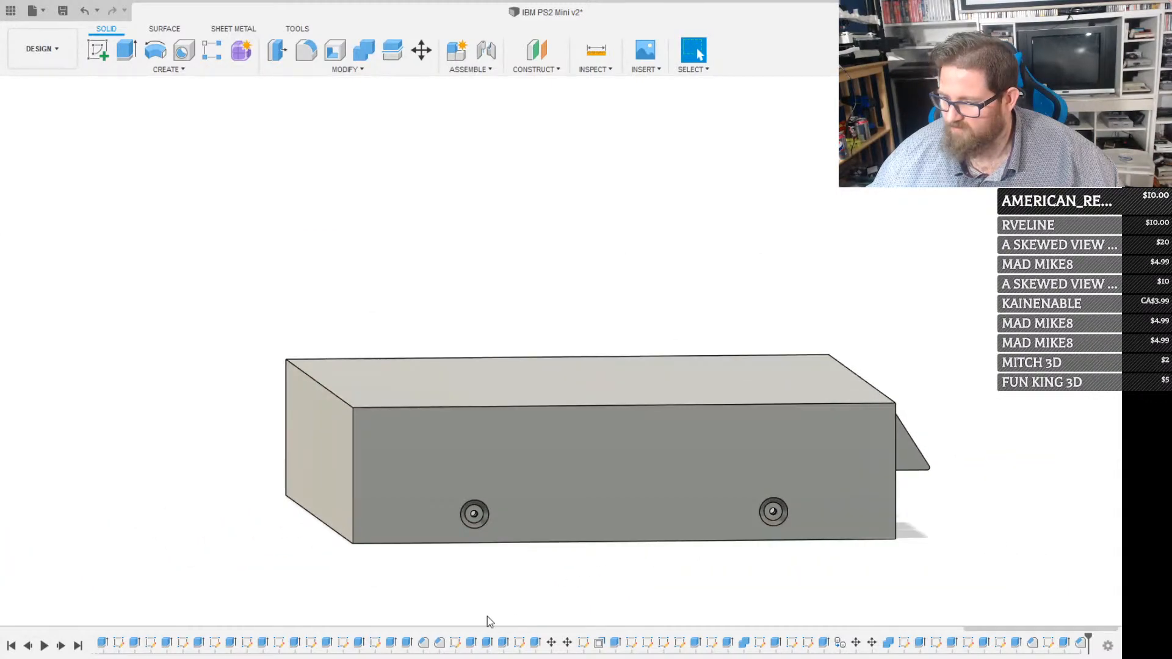
shift+middle_drag(468, 499, 586, 432)
scroll(354, 386, up, 3)
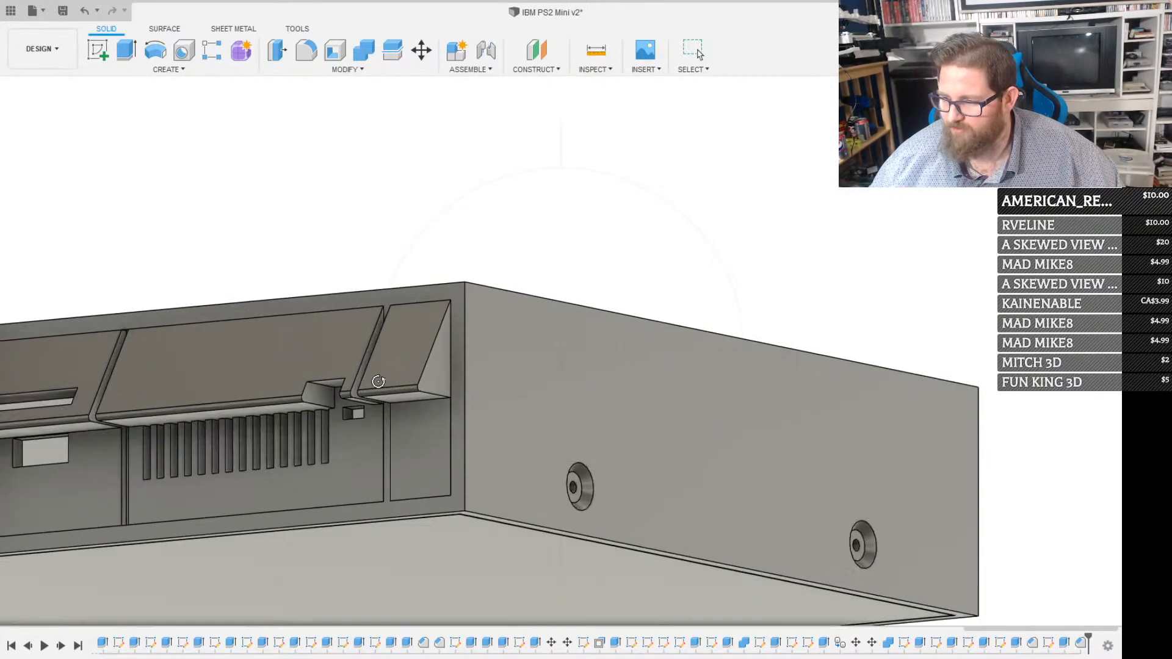
drag(827, 421, 643, 419)
scroll(646, 422, down, 2)
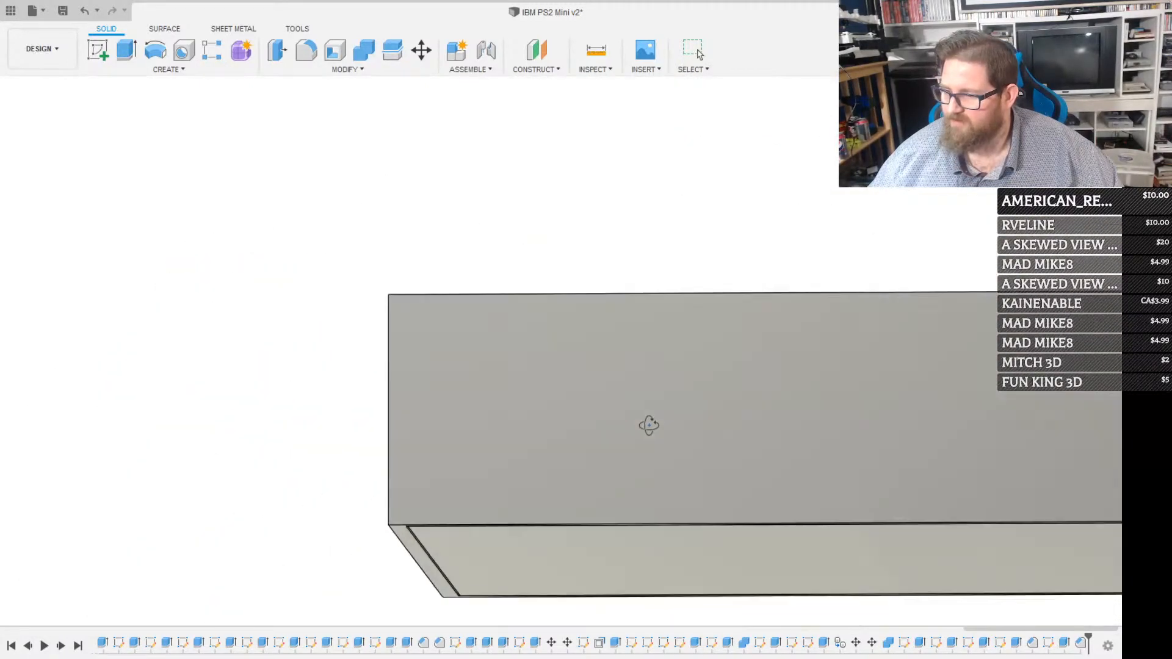
scroll(607, 436, down, 2)
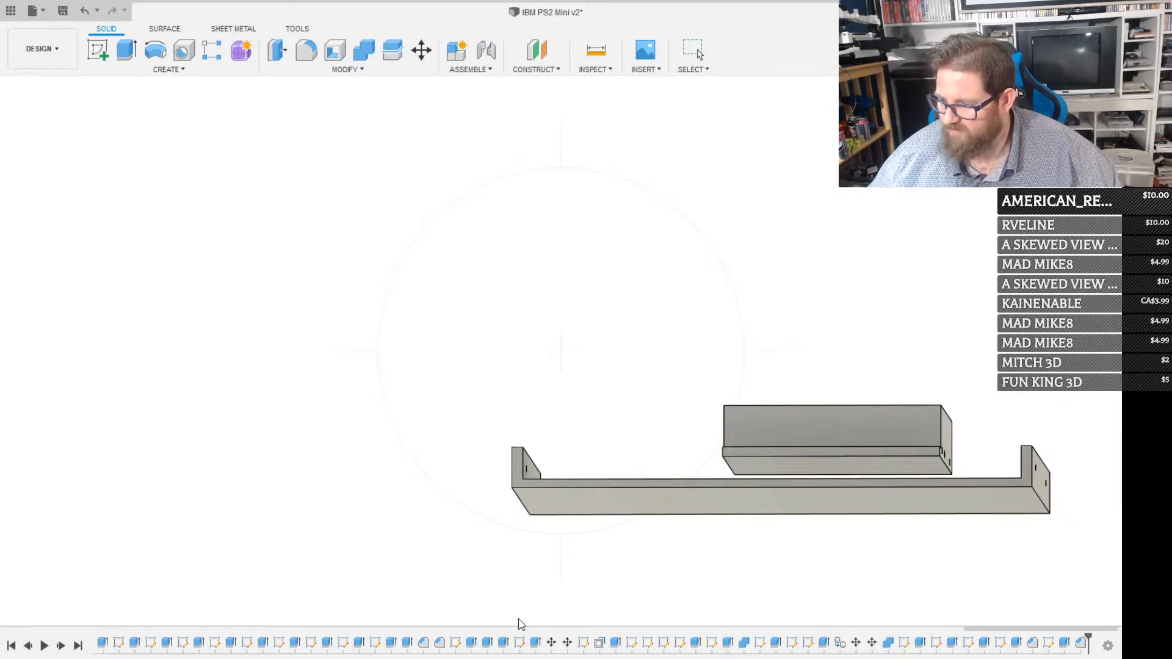
middle_drag(519, 625, 609, 554)
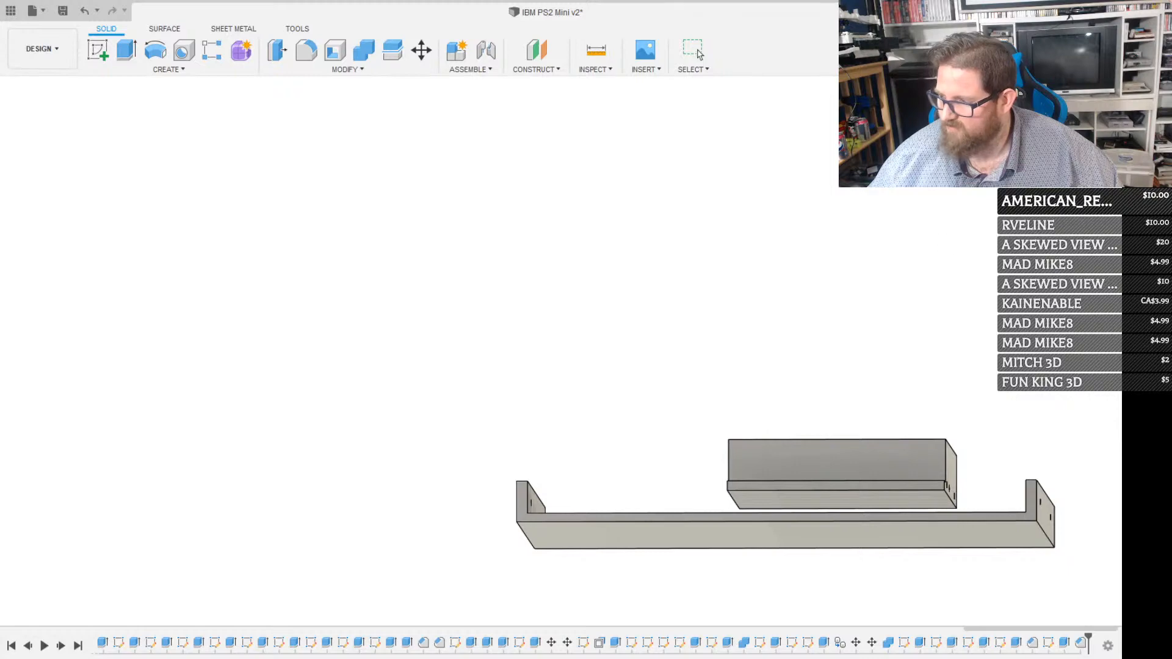
click(1078, 121)
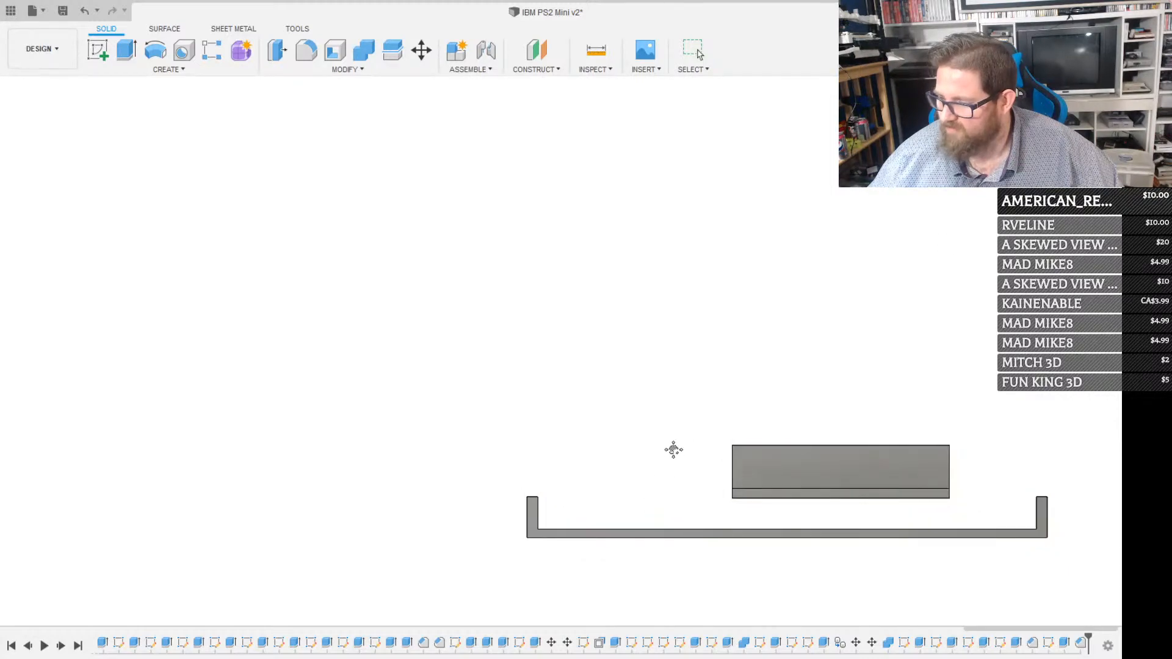
shift+middle_drag(610, 493, 617, 529)
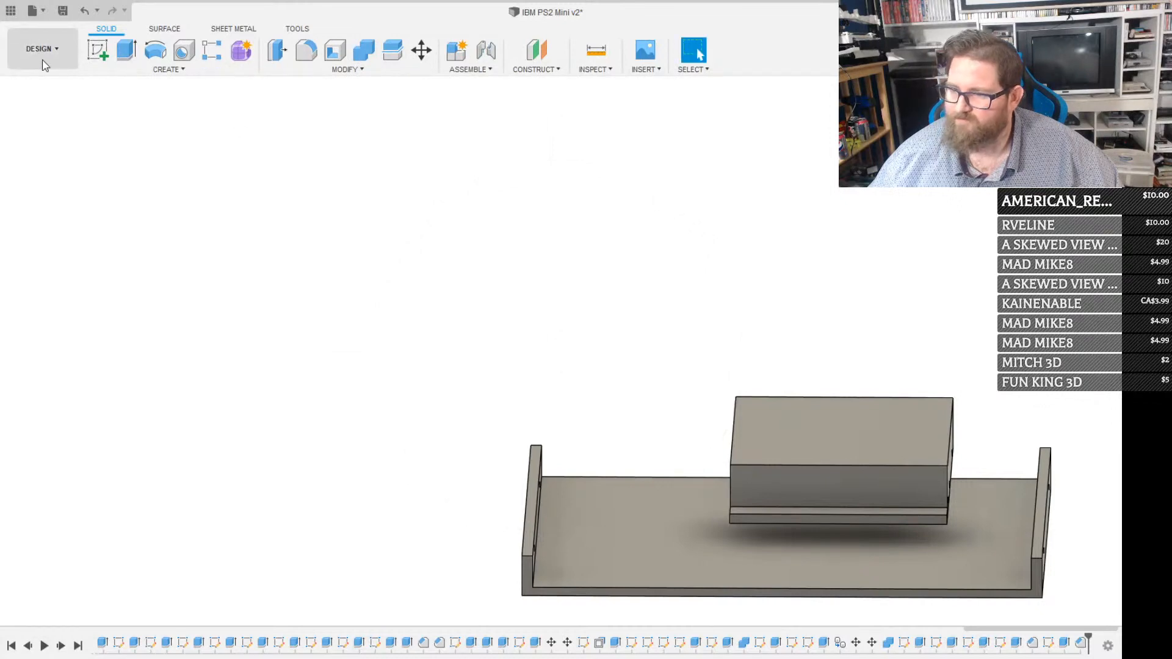
Open the project's list of saved designs
click(11, 10)
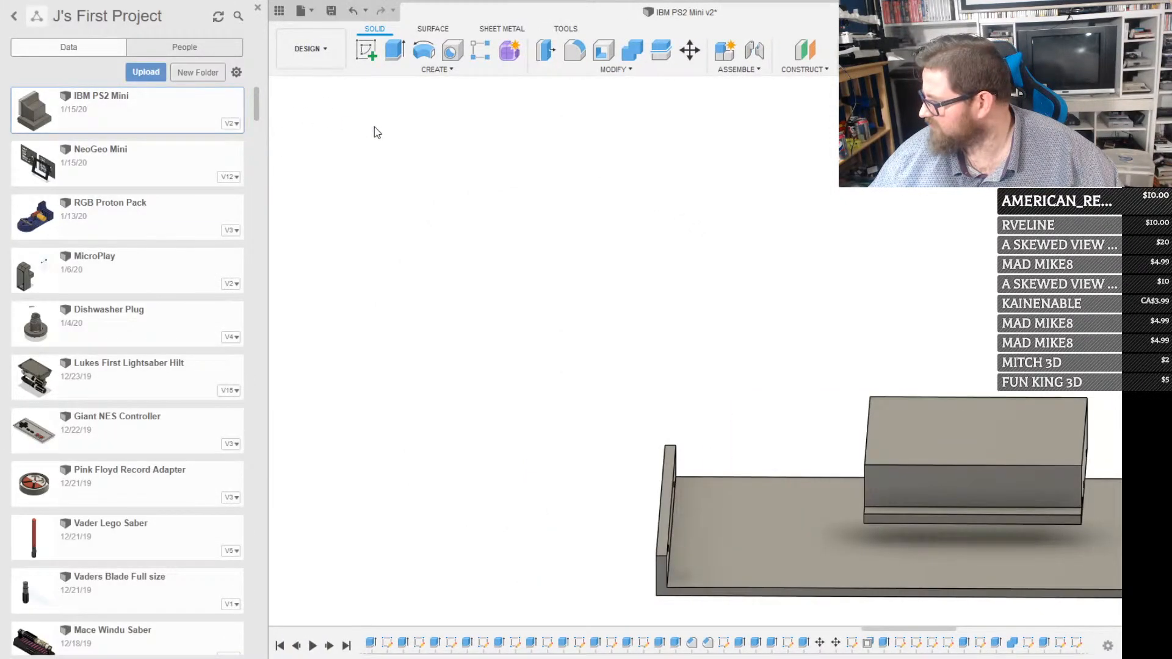
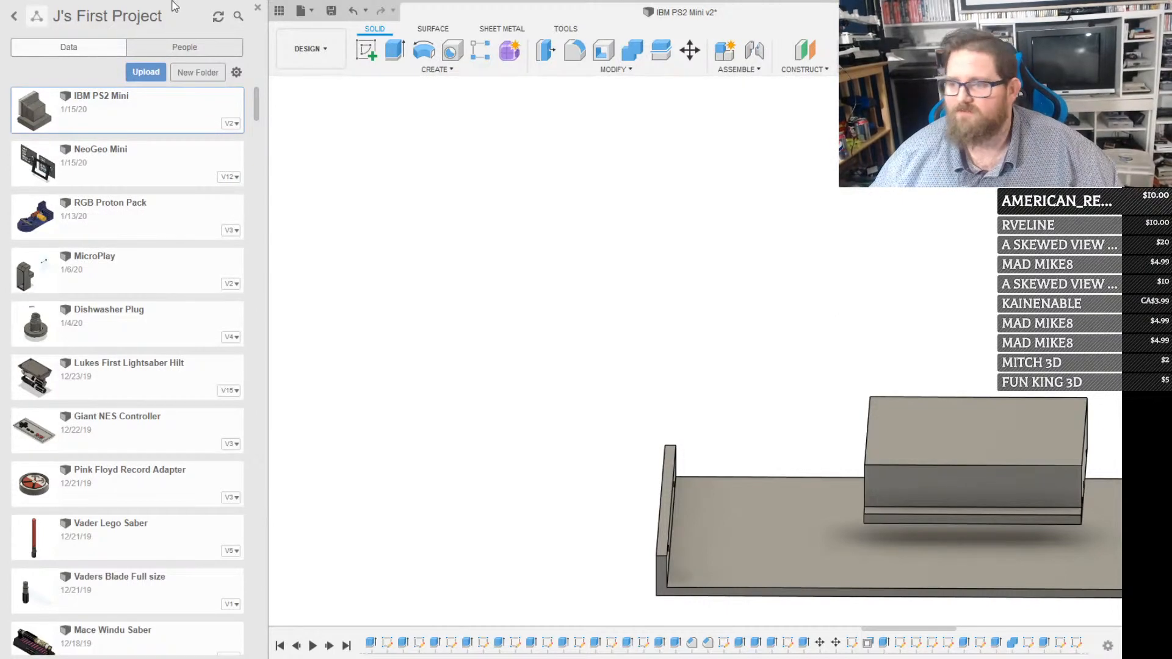
Search the project for raspberry pi and insert the Raspberry Pi design into the current model
click(238, 17)
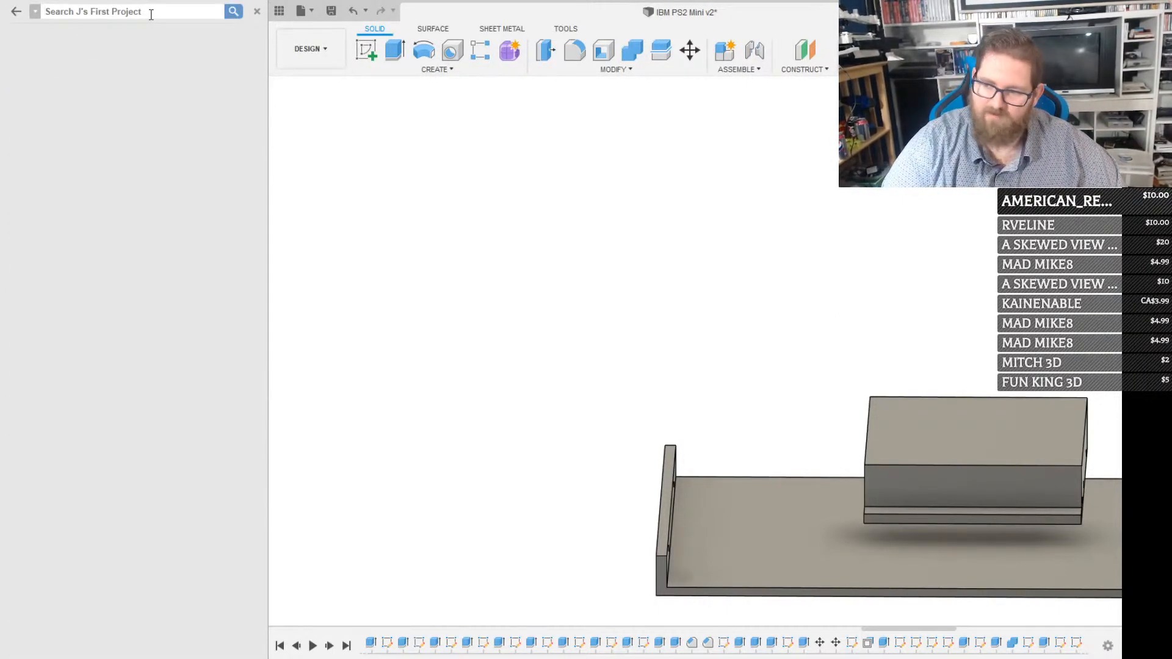
text(raspberry pi)
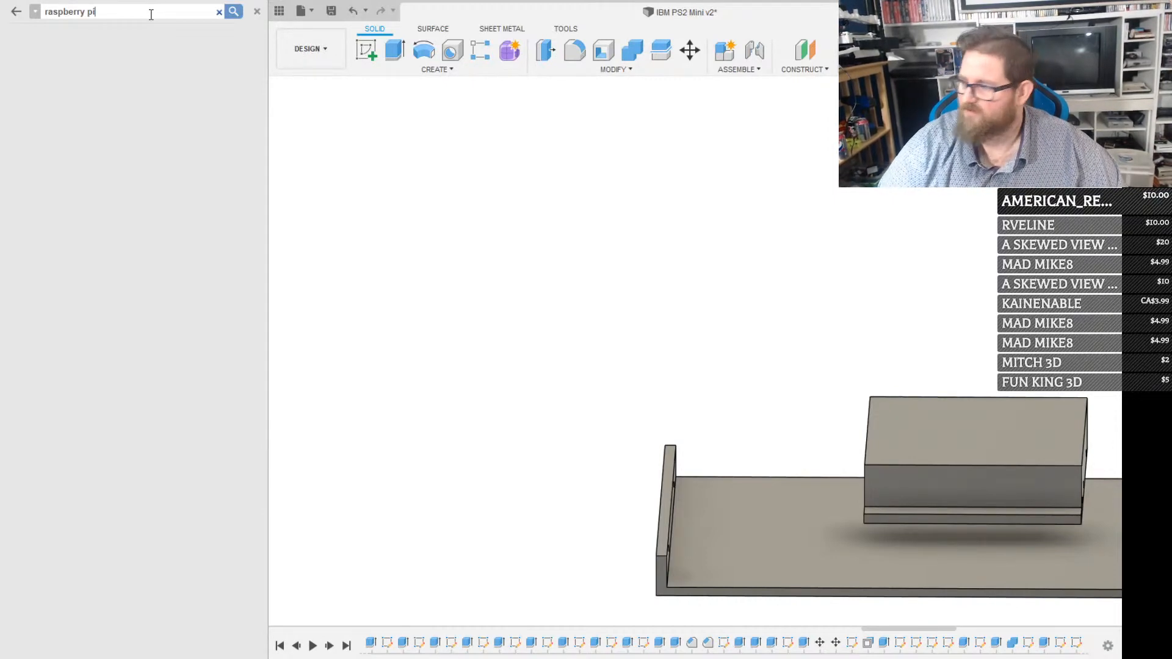
key(Return)
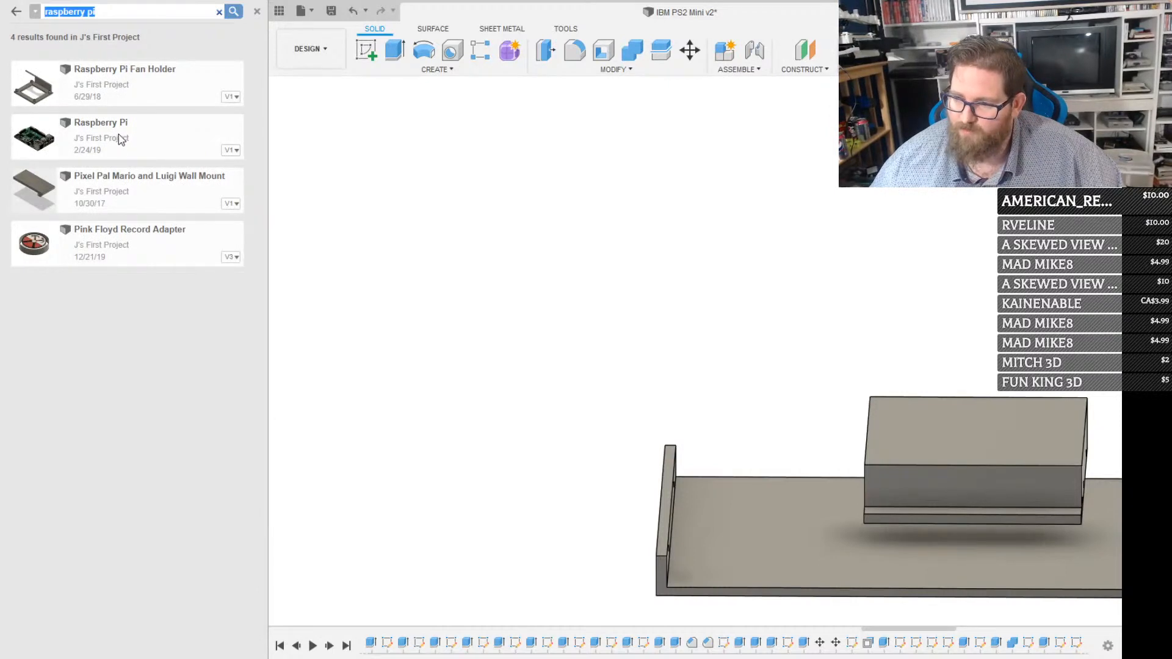
drag(119, 139, 506, 292)
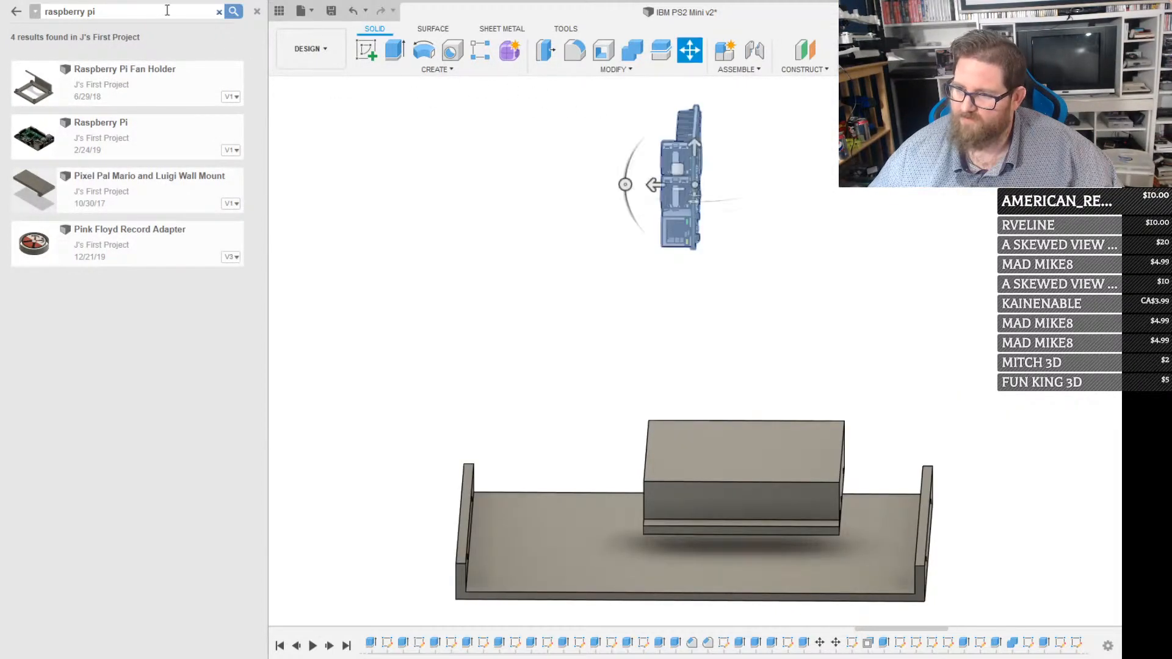
click(262, 11)
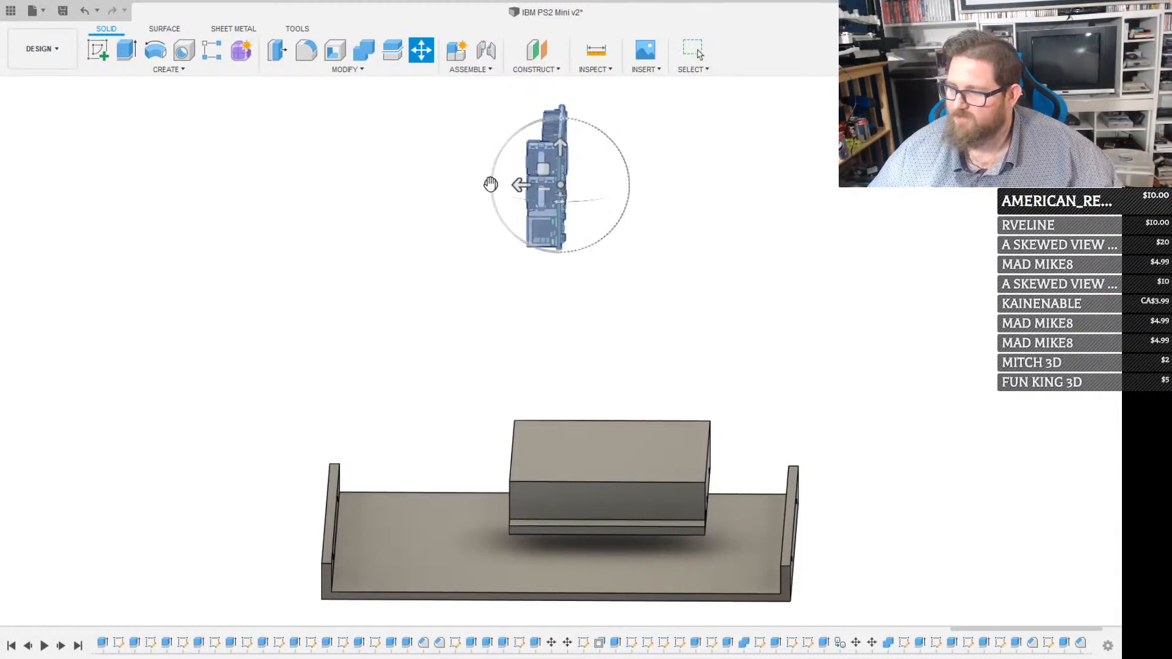
Rotate the Raspberry Pi to lie flat and give it a quarter turn in plan, with its long side across the base plate
drag(491, 185, 564, 90)
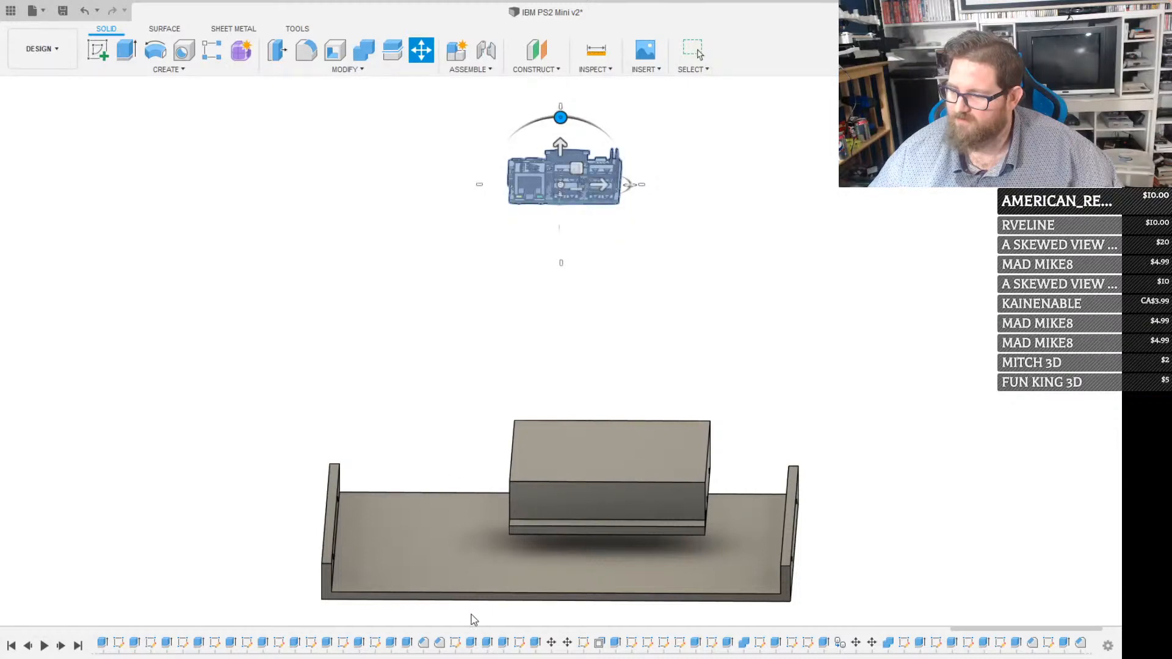
shift+middle_drag(484, 405, 681, 241)
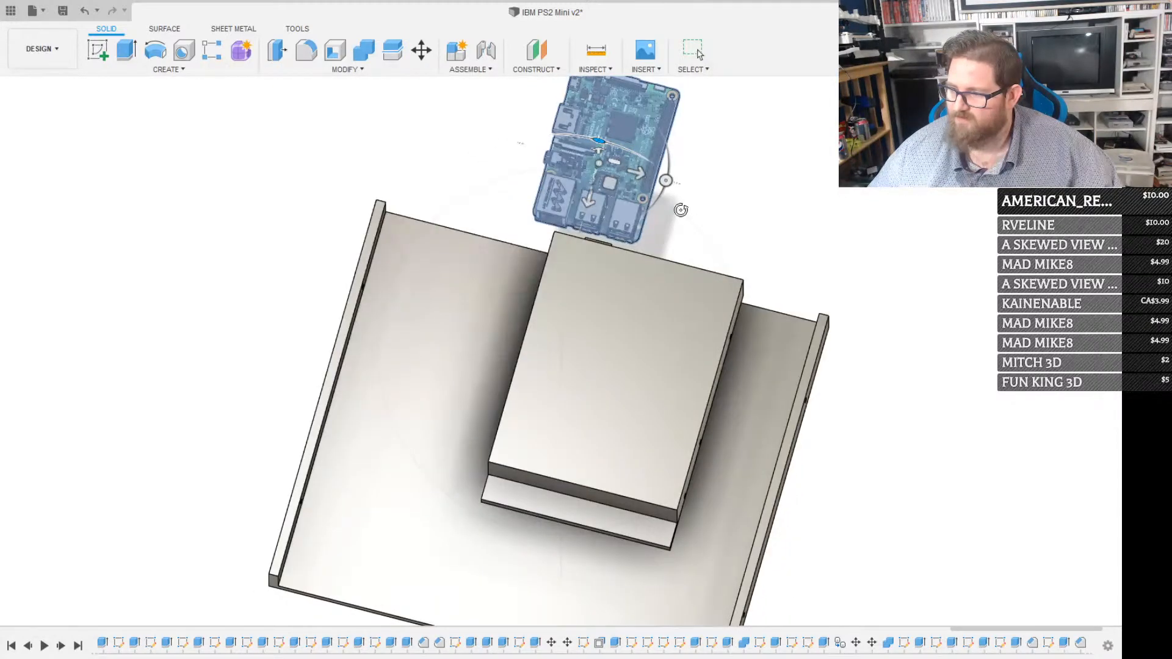
click(667, 181)
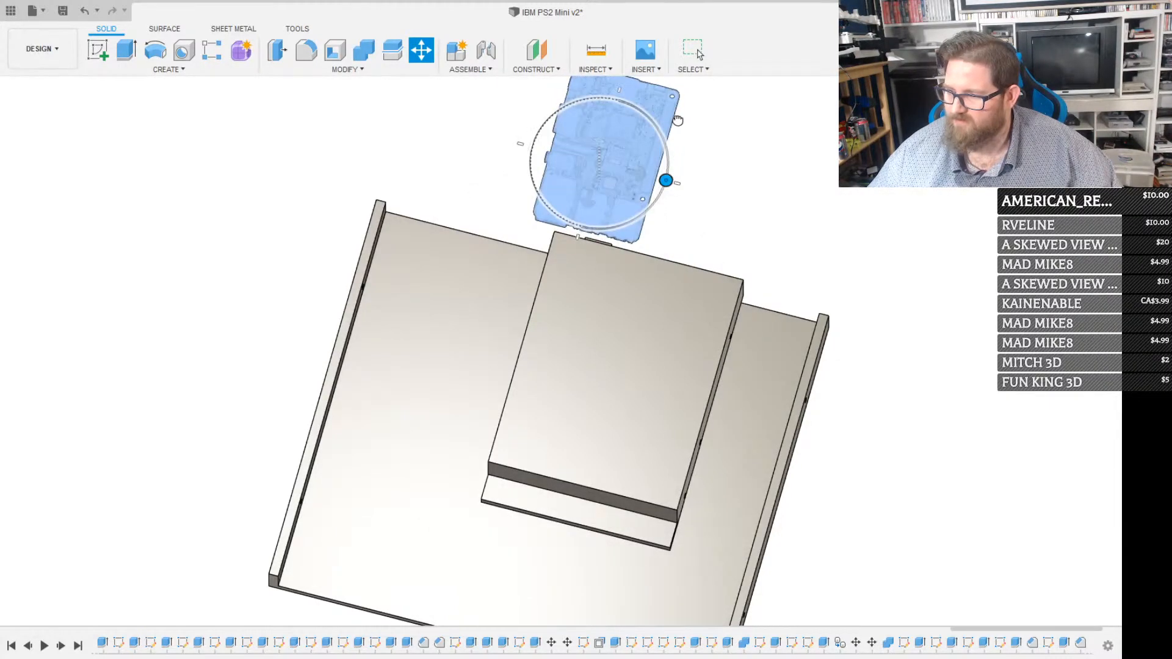
drag(678, 120, 616, 92)
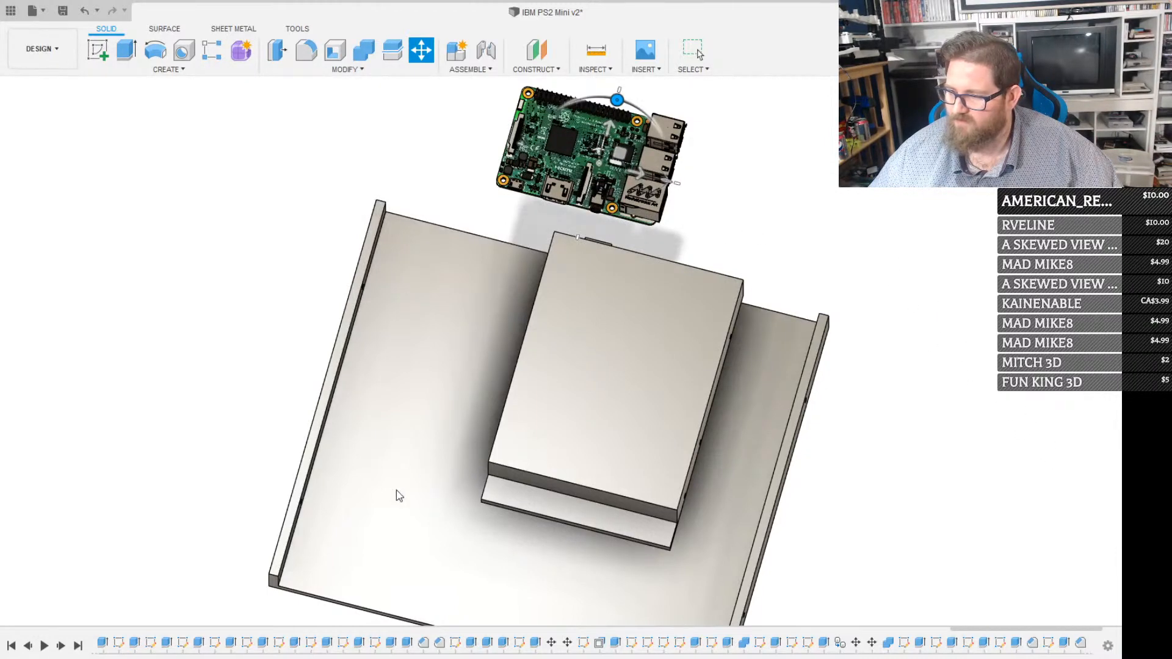
key(Escape)
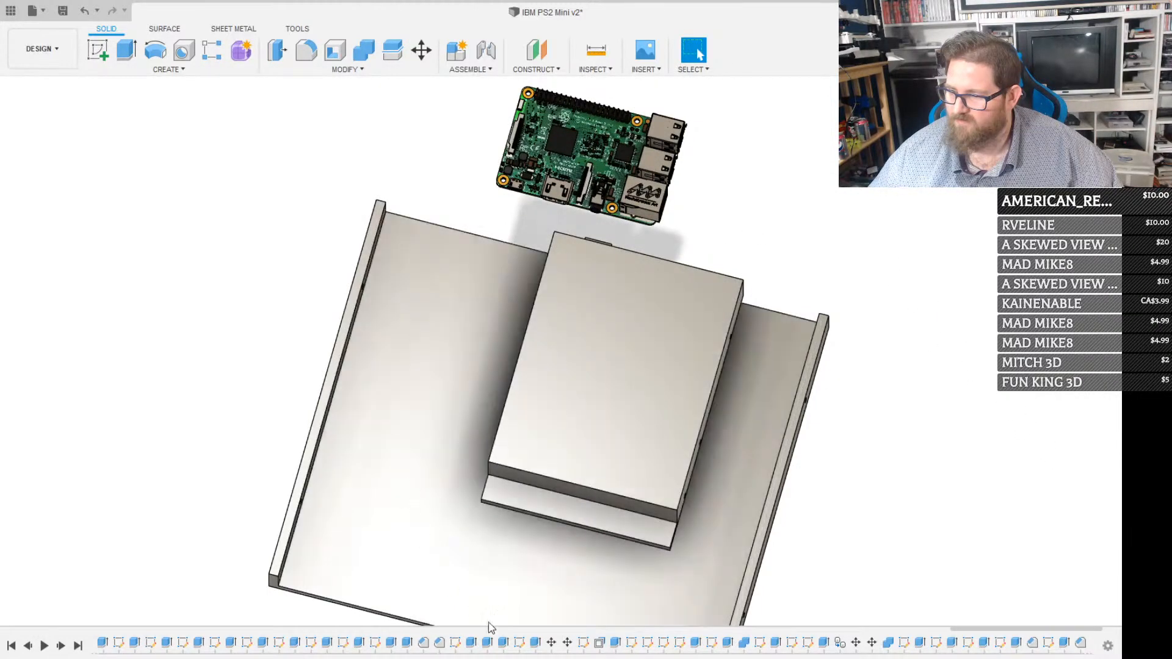
middle_drag(555, 512, 731, 485)
click(696, 52)
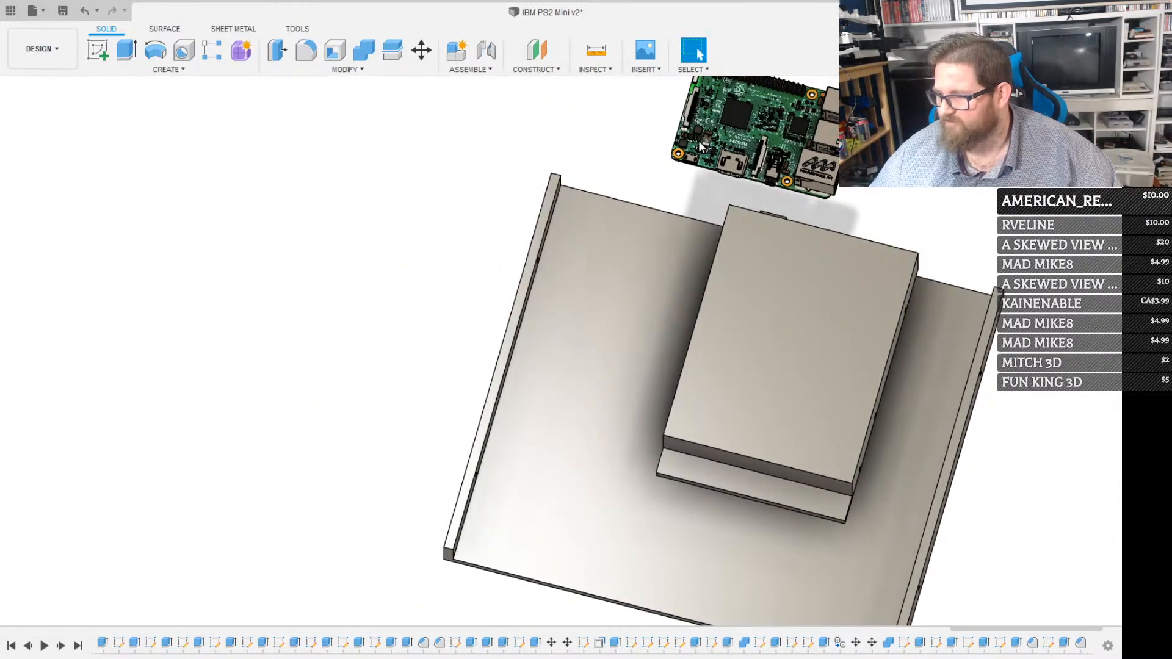
scroll(493, 555, up, 4)
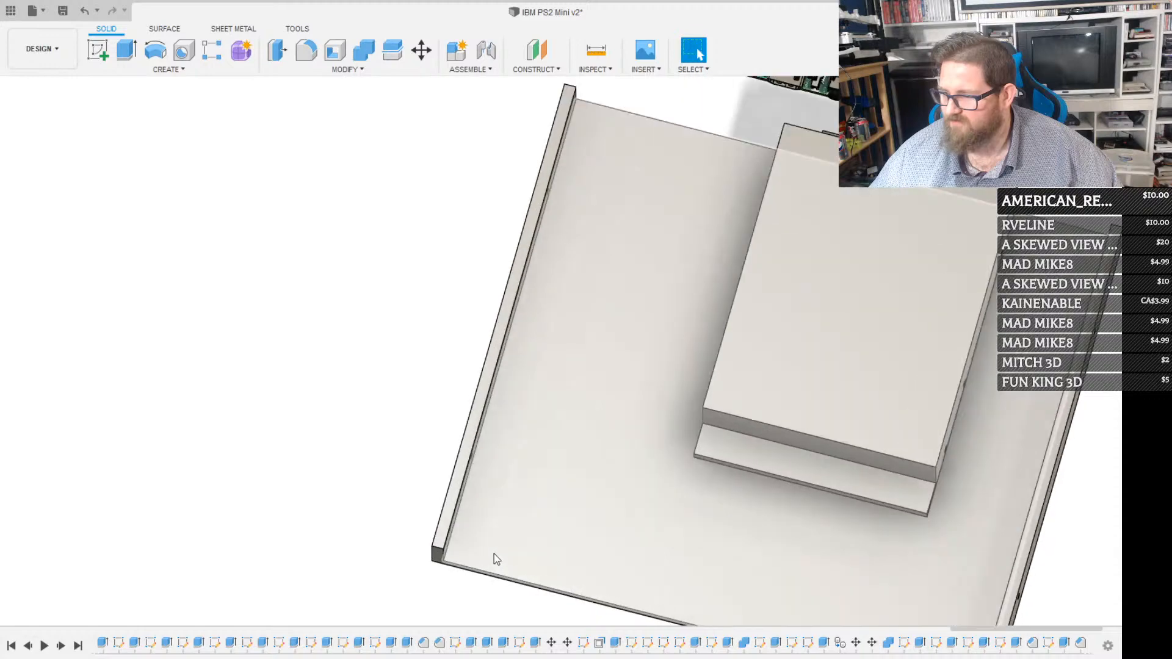
click(558, 530)
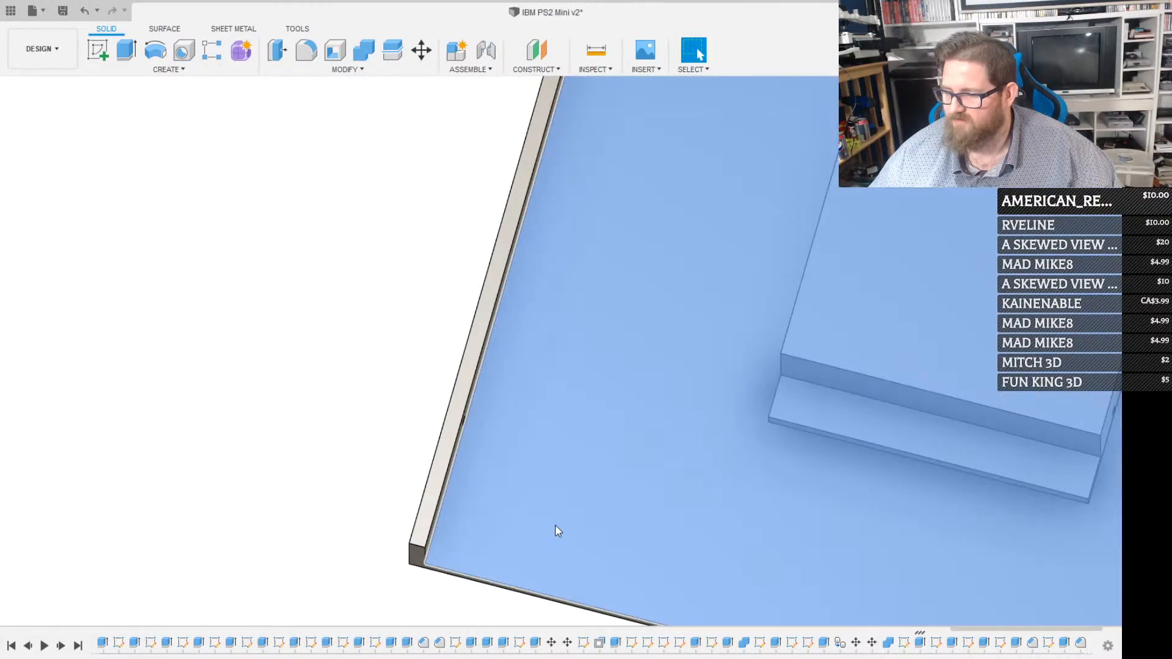
scroll(556, 525, down, 5)
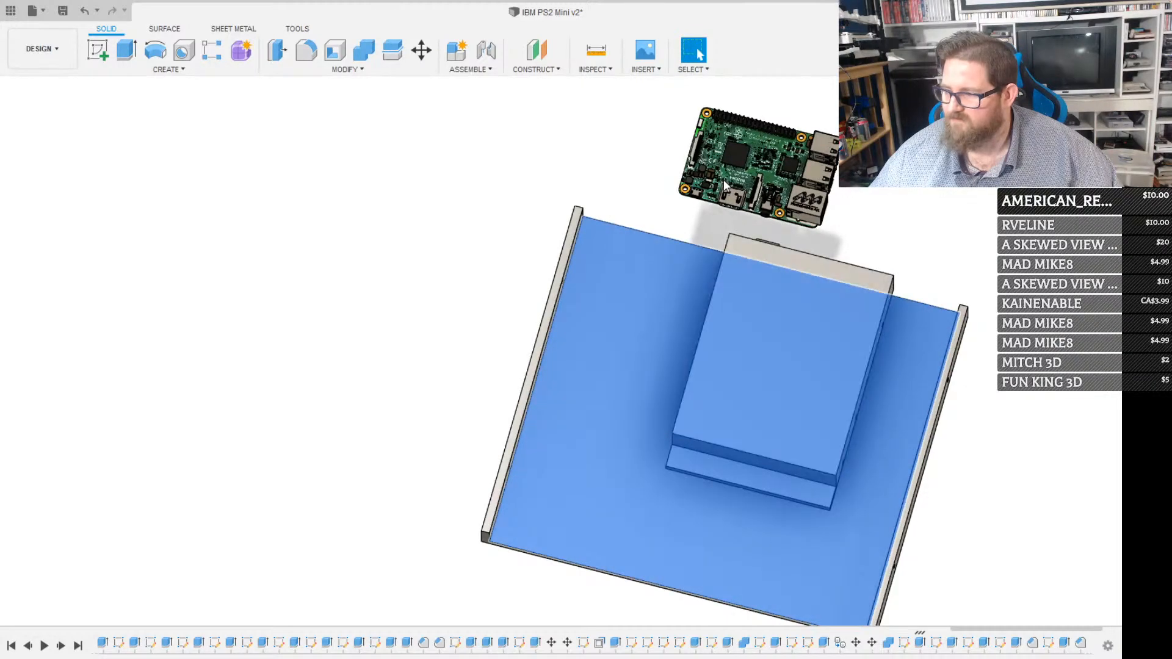
key(Escape)
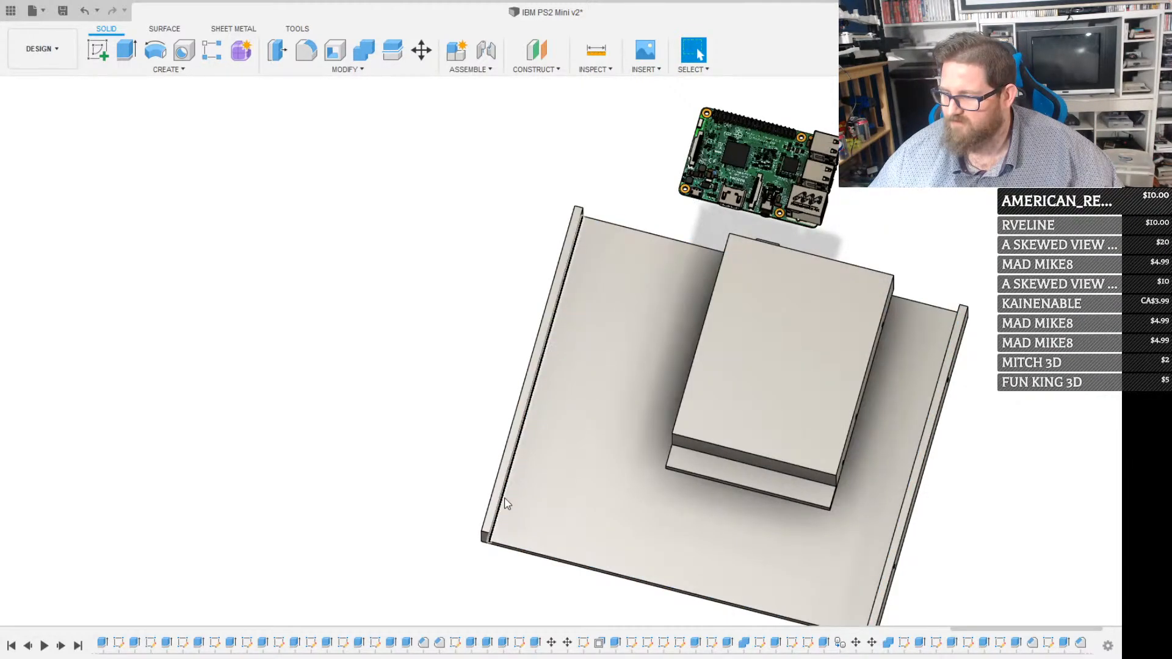
Sketch a 5 x 5 mm square on the base plate's inner face, in the corner where its open edge meets the side wall
scroll(512, 535, up, 3)
scroll(513, 535, up, 2)
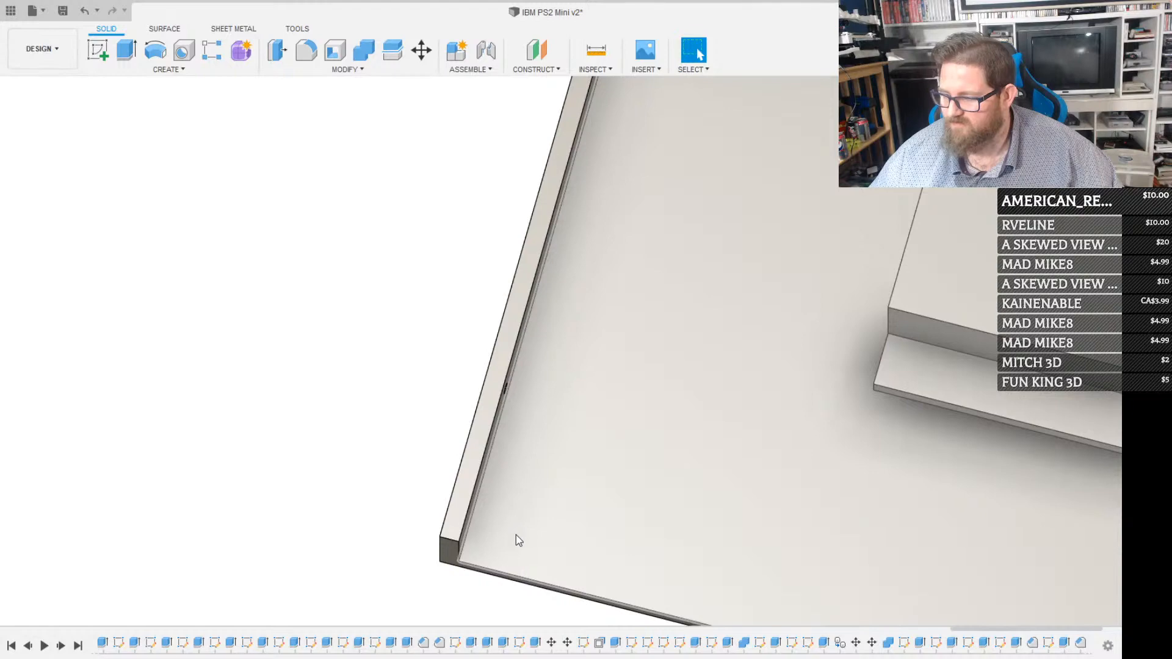
click(516, 535)
key(r)
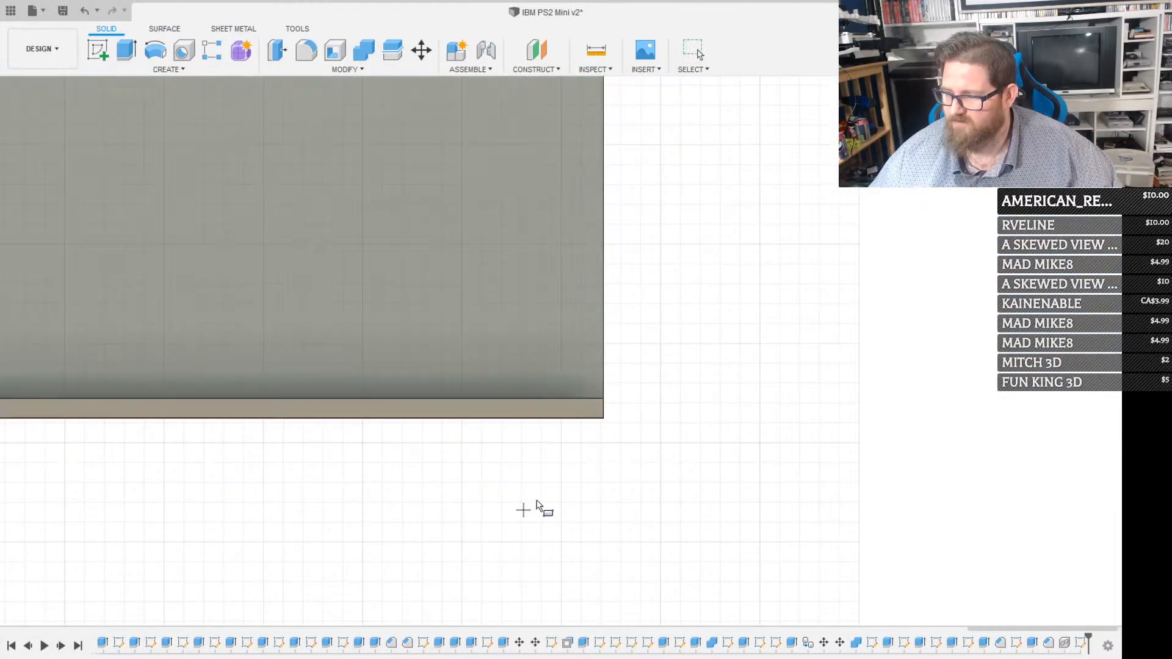
scroll(533, 481, up, 5)
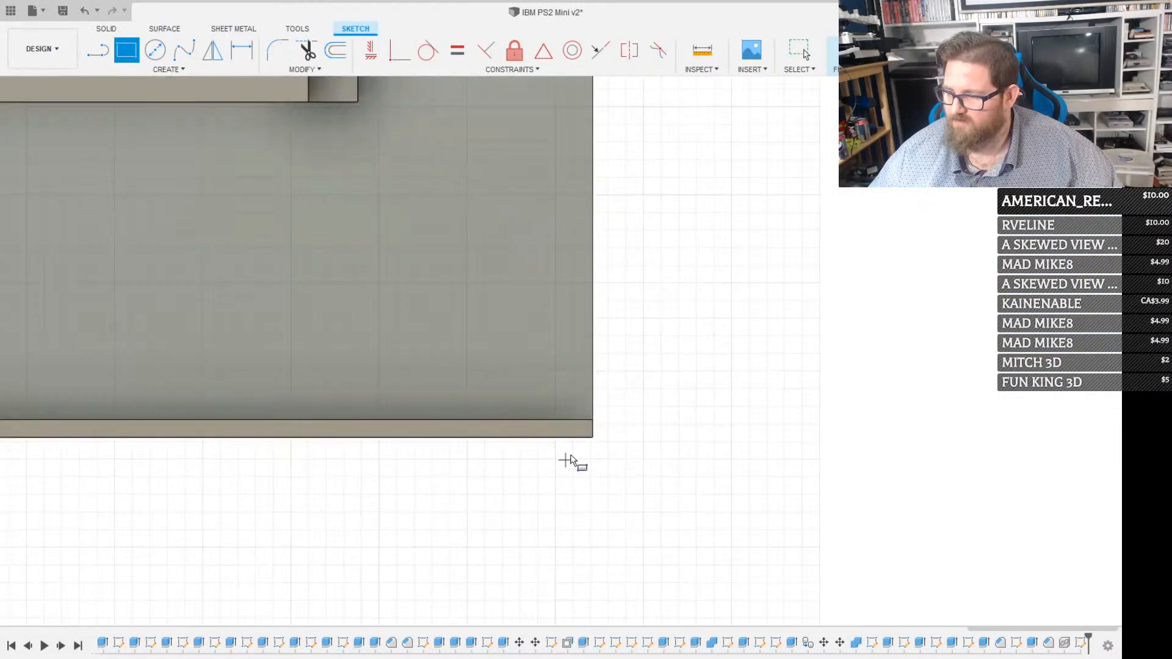
scroll(602, 431, up, 2)
click(592, 417)
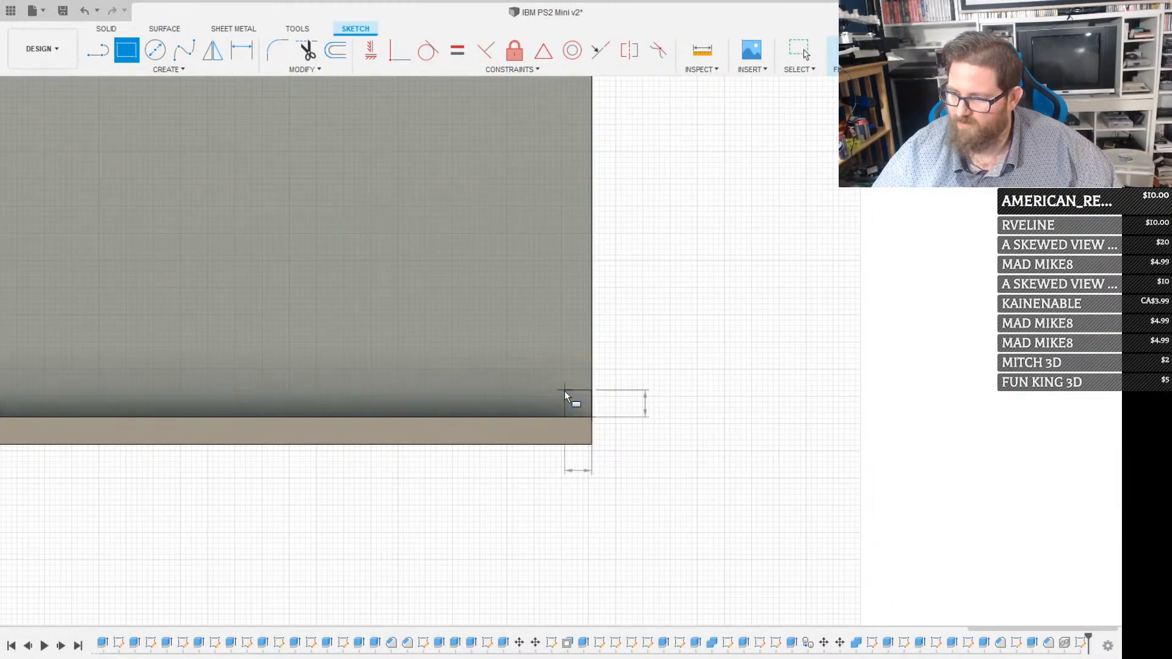
click(565, 391)
key(Escape)
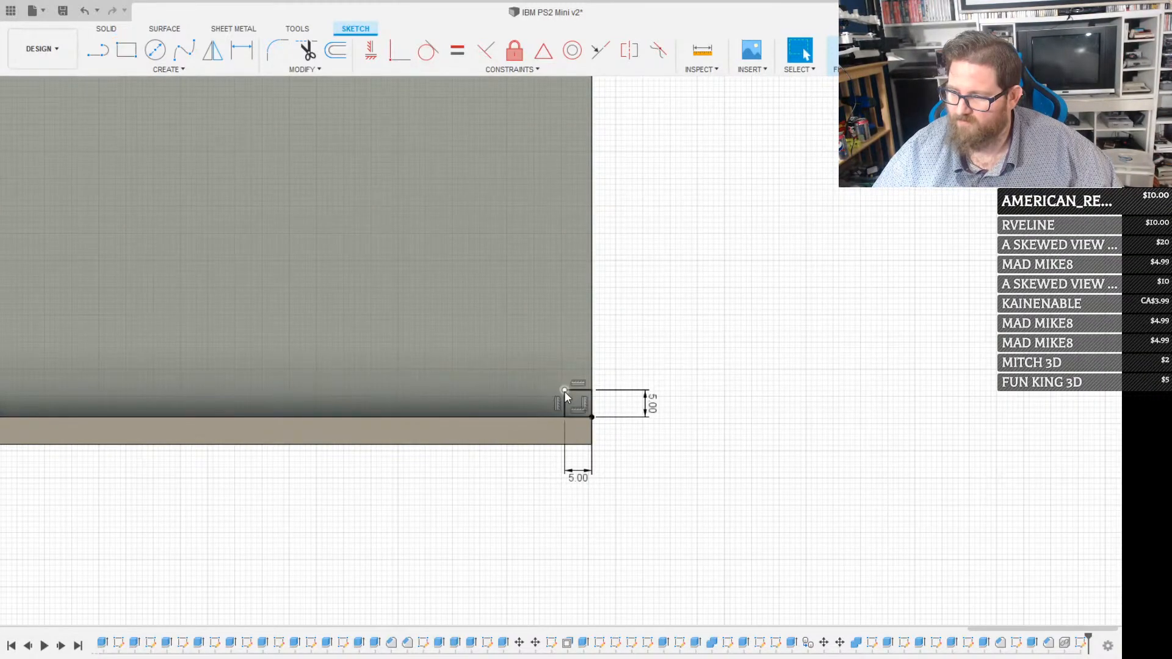
Add a 3 mm diameter circle centred on the square's inner corner and finish the sketch
scroll(566, 391, up, 3)
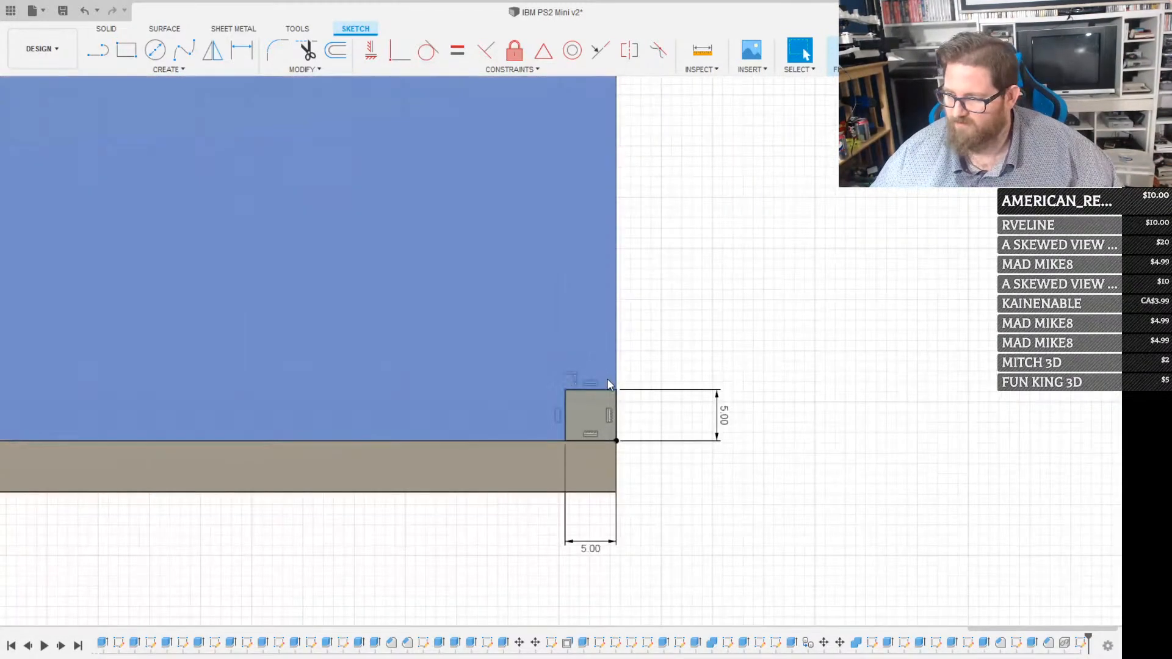
click(565, 389)
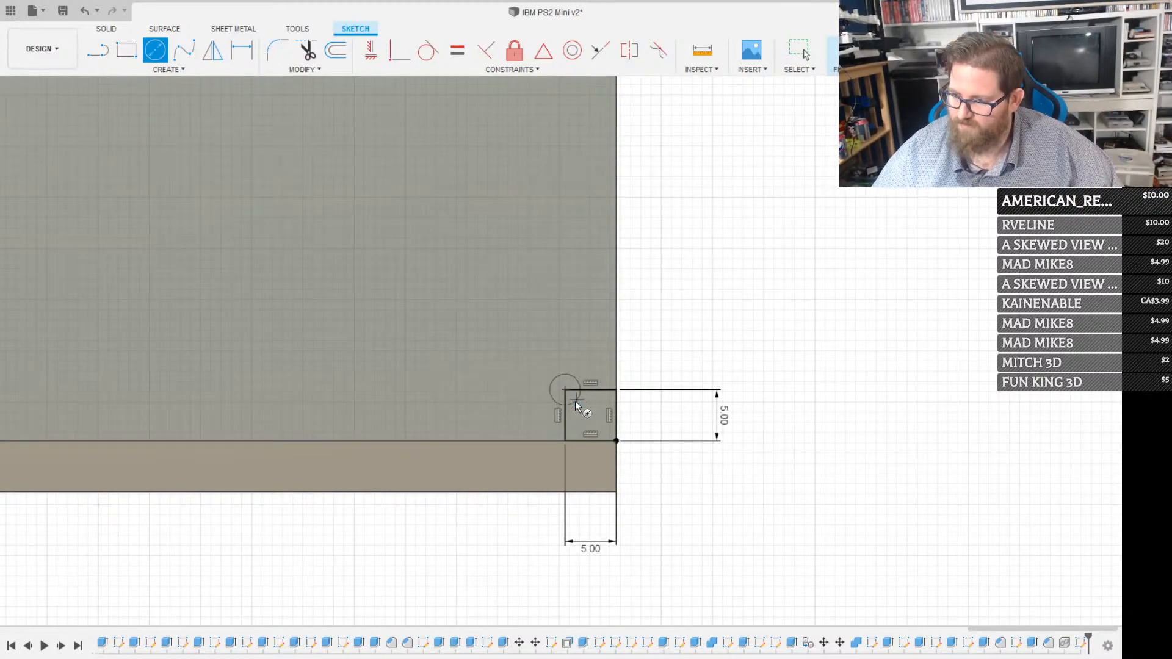
click(576, 400)
key(Escape)
scroll(614, 232, down, 3)
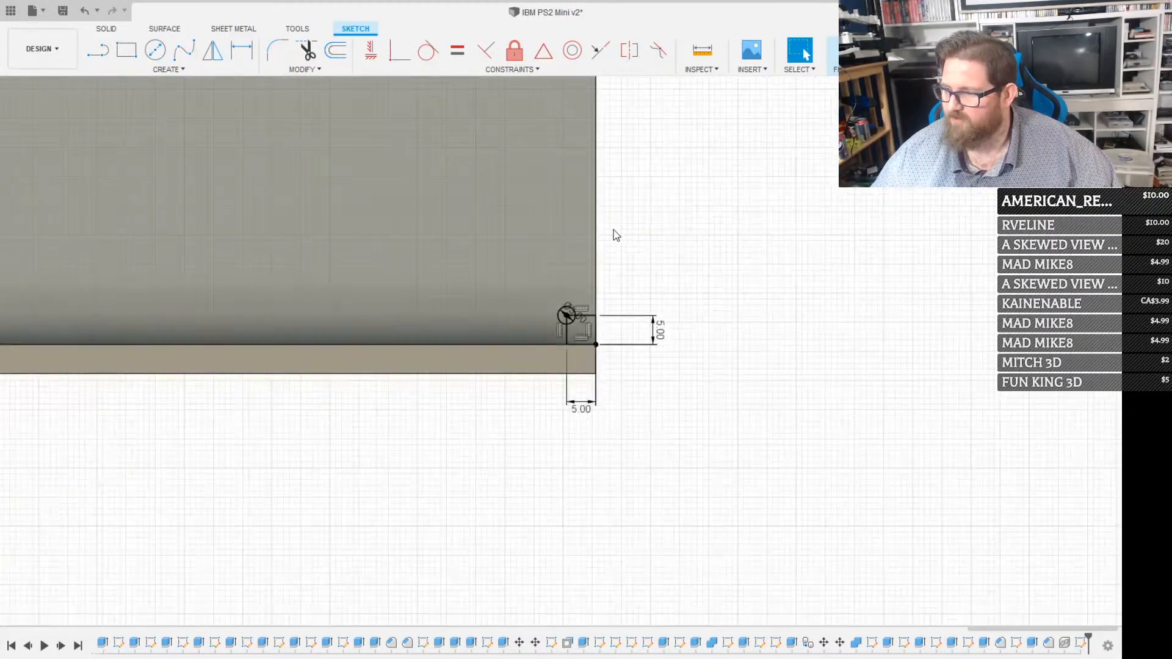
click(832, 52)
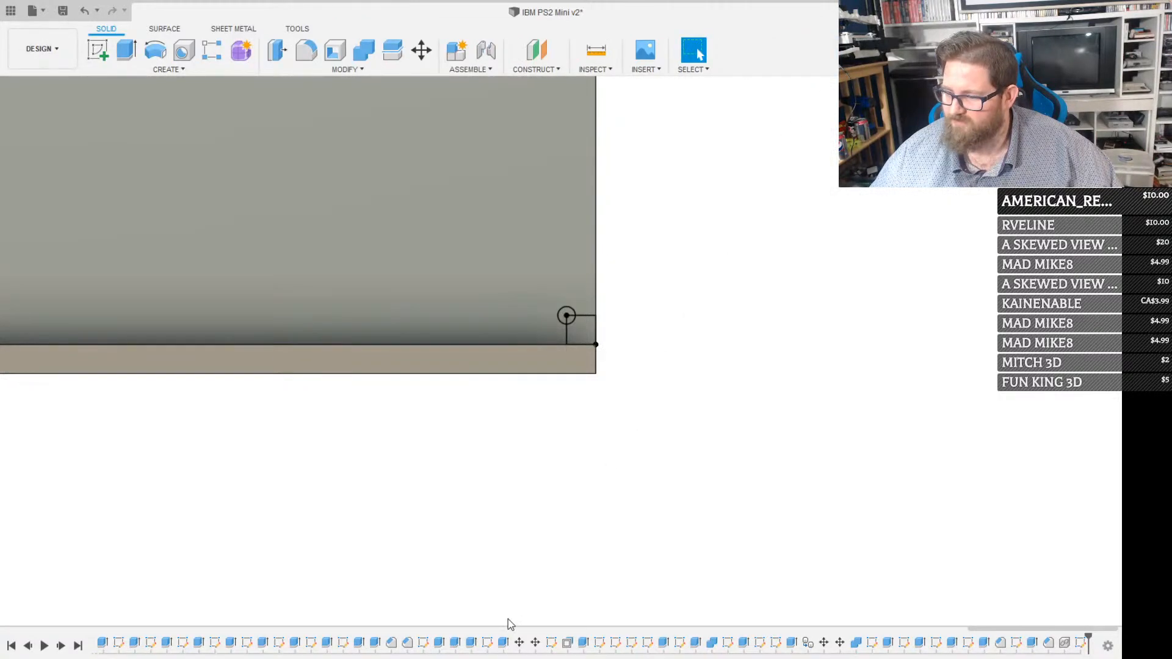
Reopen the corner sketch and add a 6 mm diameter circle concentric with the 3 mm circle
scroll(583, 226, up, 5)
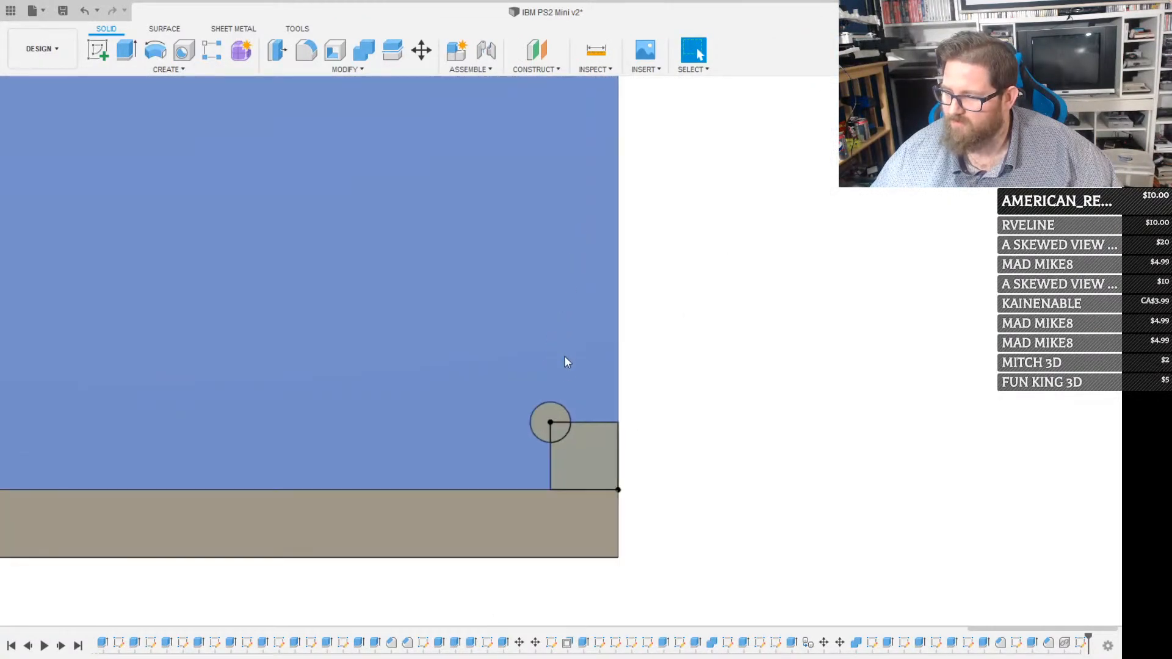
key(c)
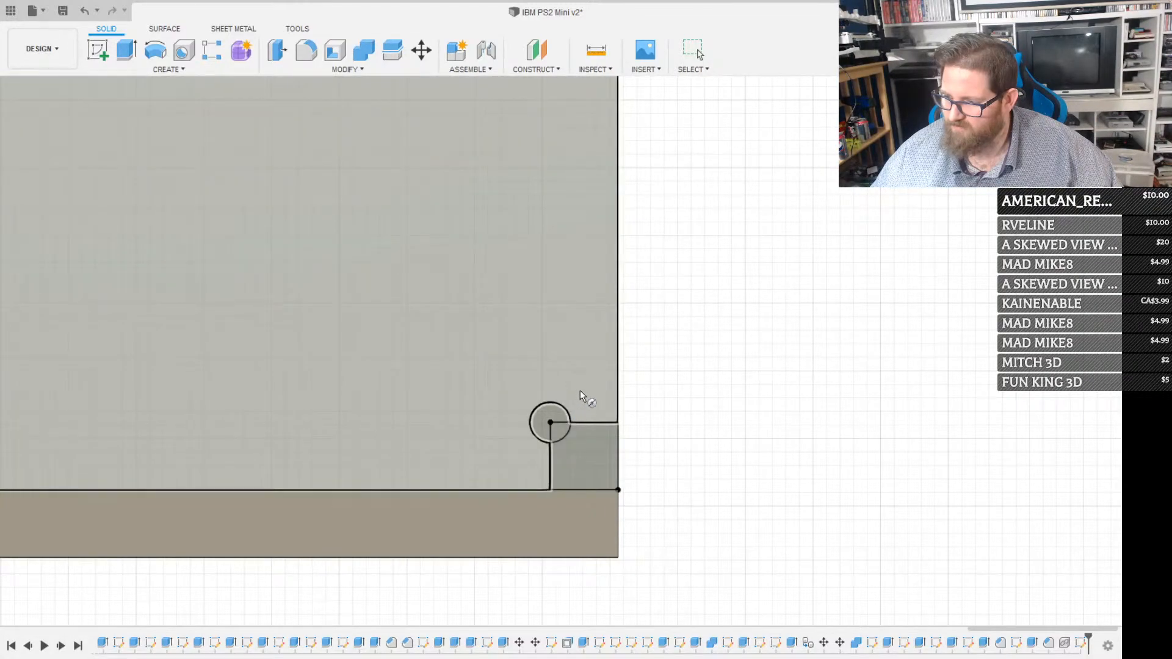
click(581, 391)
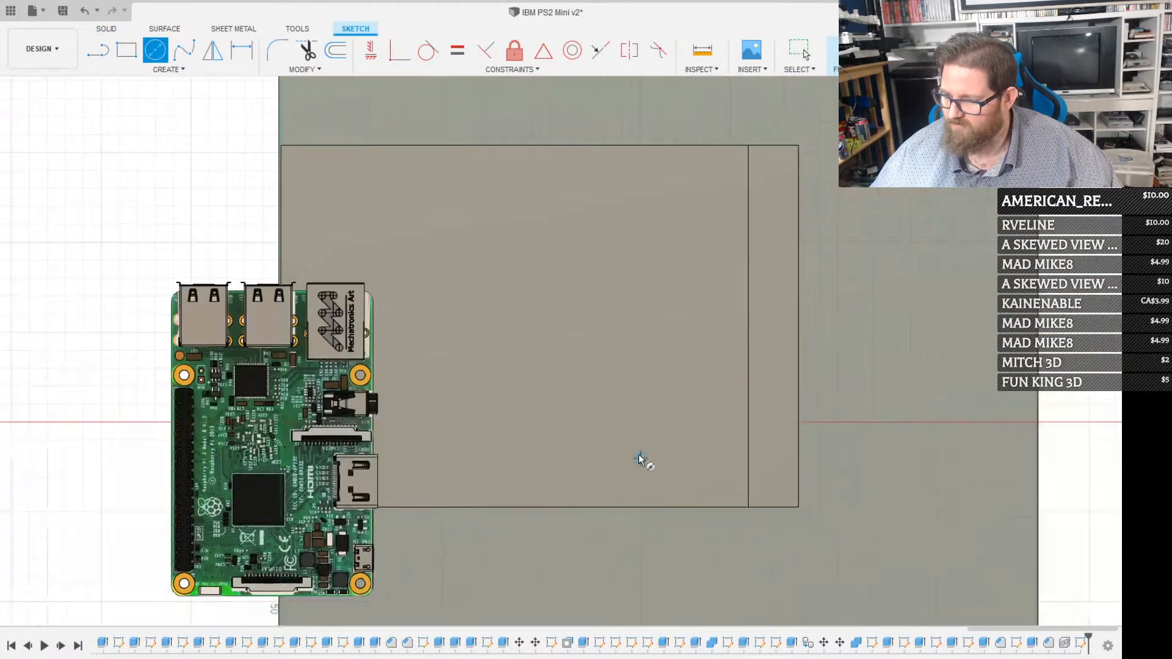
key(Escape)
middle_drag(599, 533, 458, 265)
scroll(820, 471, up, 10)
key(c)
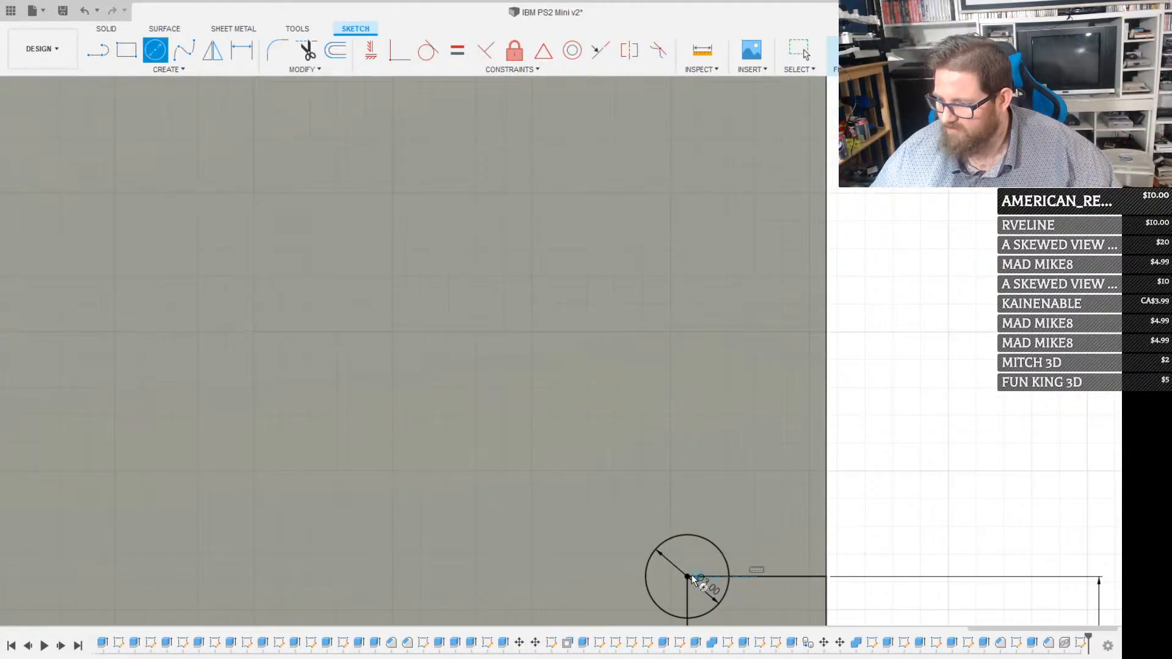
click(688, 577)
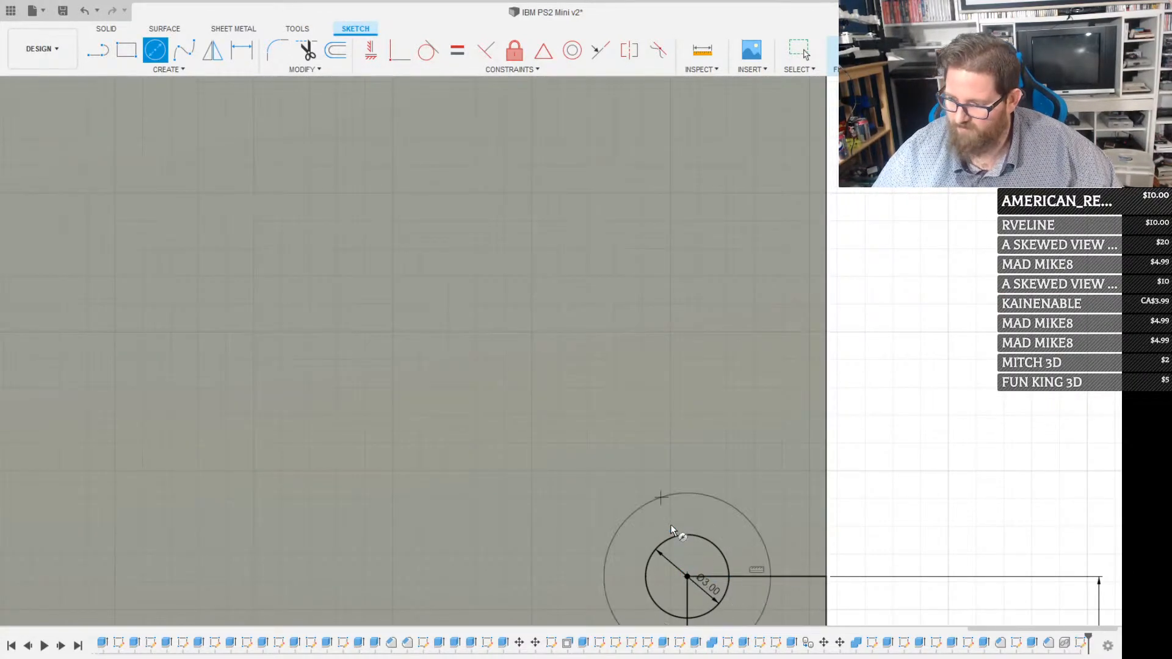
key(Return)
Extrude both parts of the ring between the 3 mm and 6 mm circles upward into a hollow post on the base plate
click(737, 533)
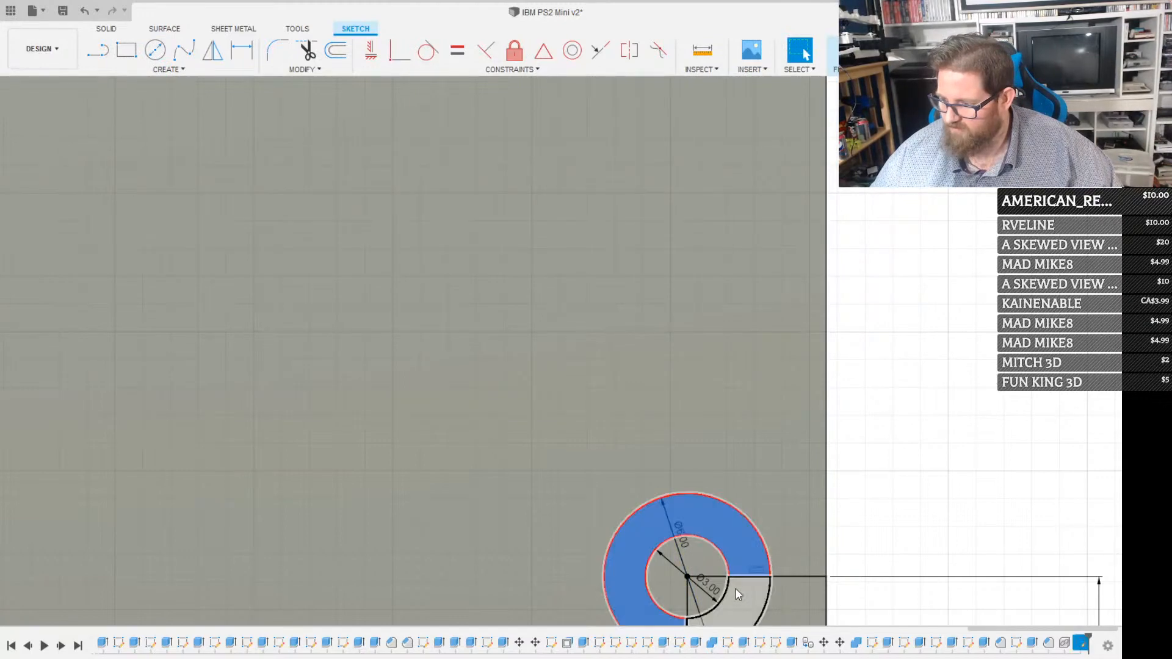
ctrl+click(736, 595)
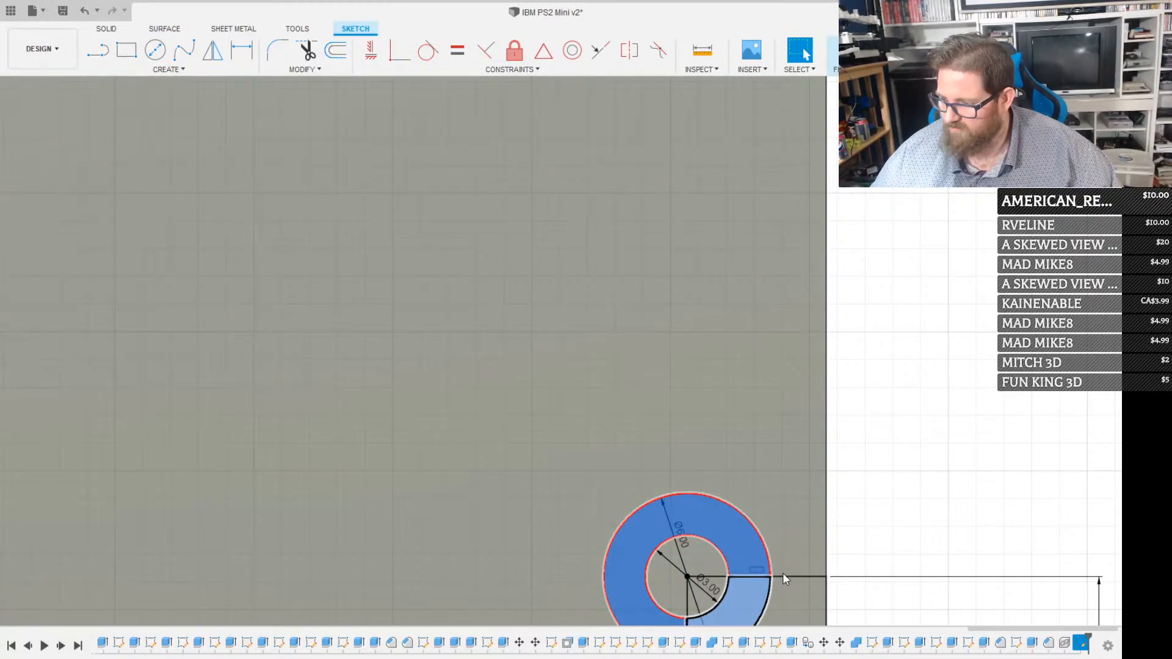
key(e)
scroll(767, 551, down, 5)
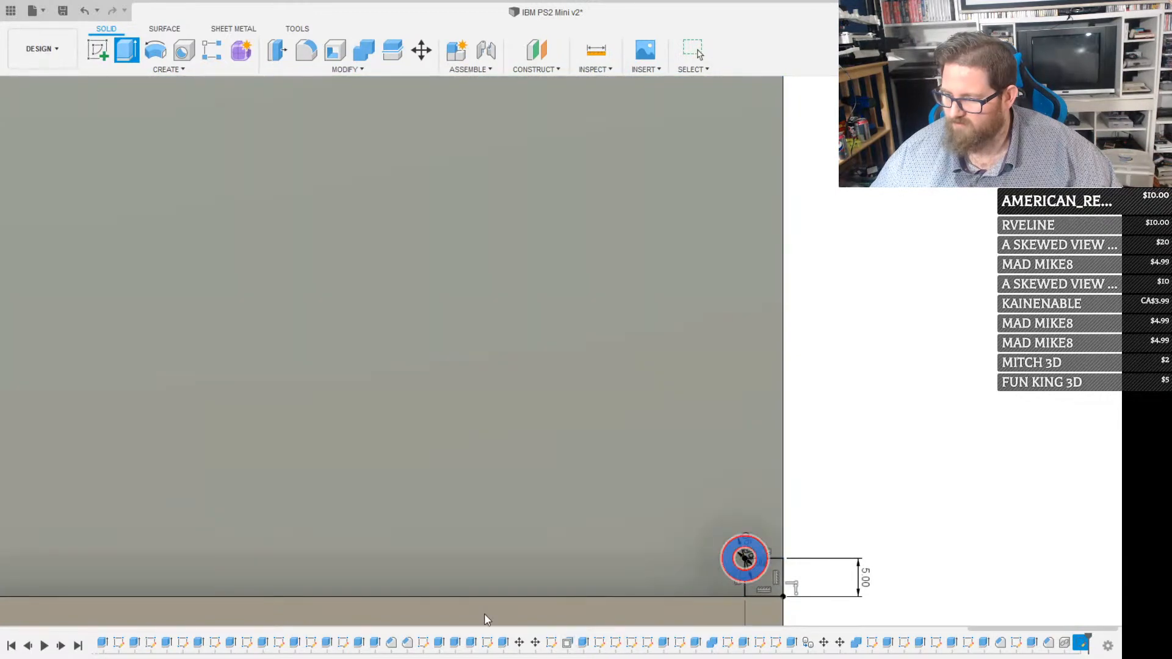
shift+middle_drag(485, 613, 469, 382)
key(e)
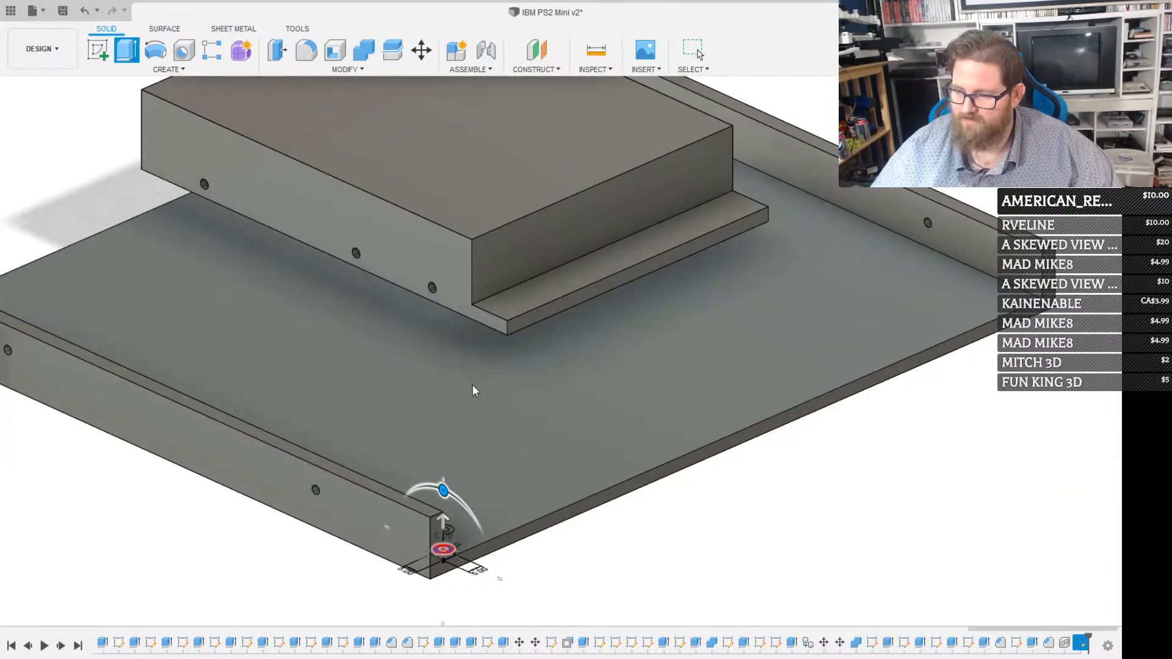
key(Return)
scroll(348, 174, down, 4)
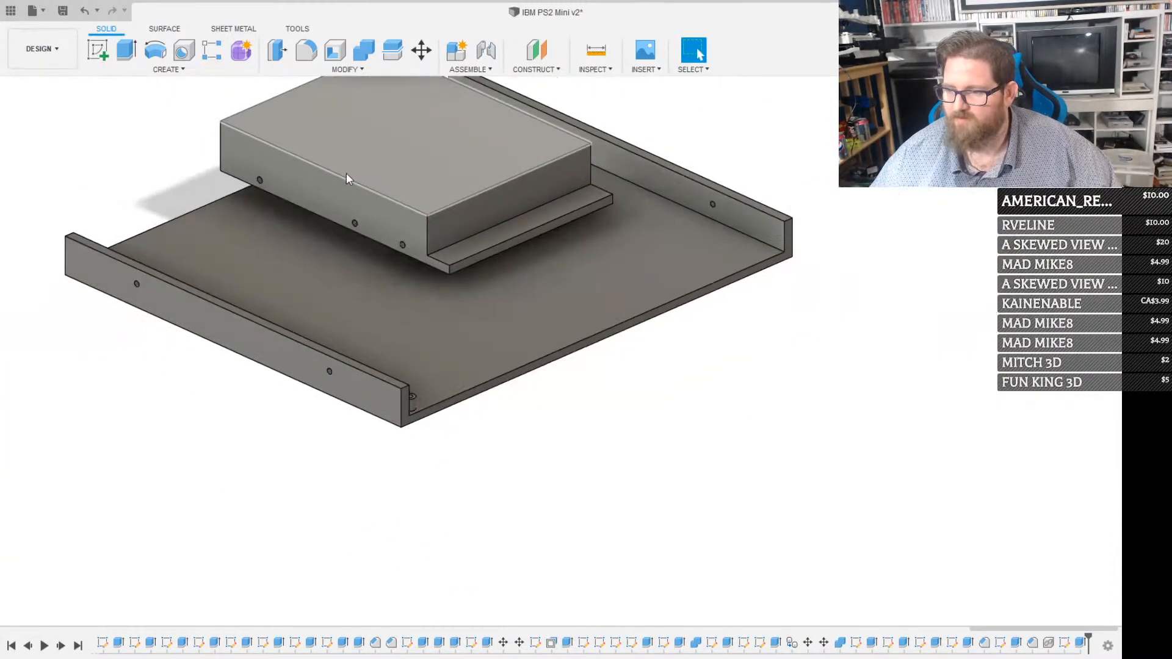
middle_drag(464, 359, 568, 571)
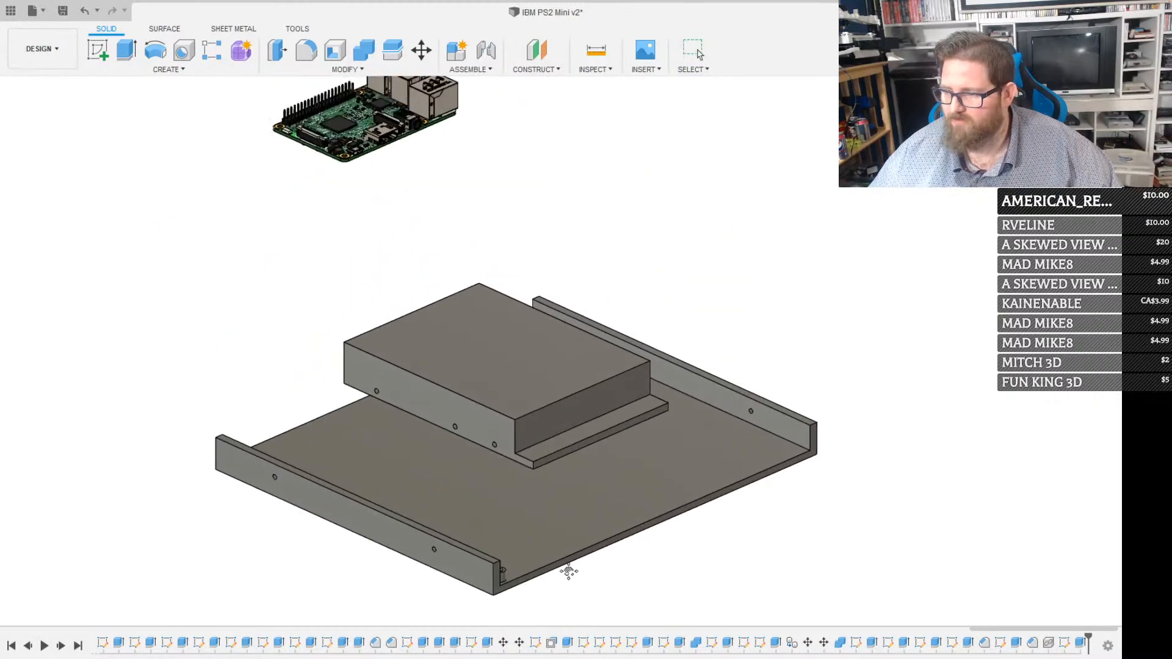
Move the Raspberry Pi so the underside of its mounting hole beside the micro-USB port sits on the hollow post, concentric with the post's hole
middle_drag(452, 393, 531, 554)
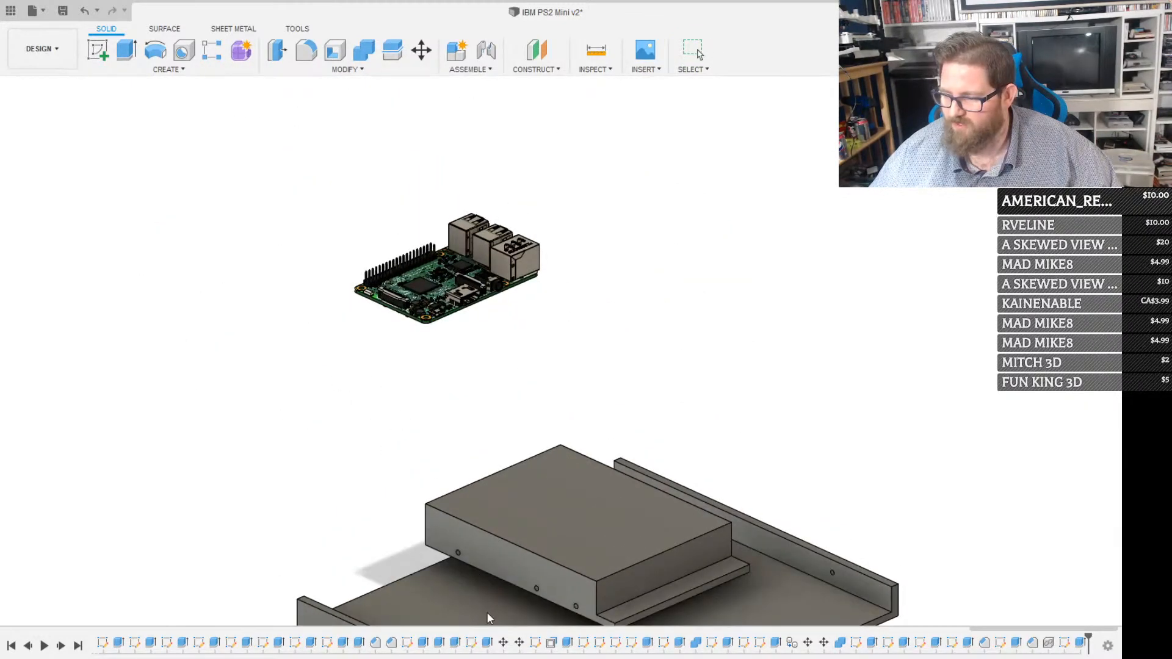
shift+middle_drag(486, 493, 477, 471)
middle_drag(529, 618, 550, 189)
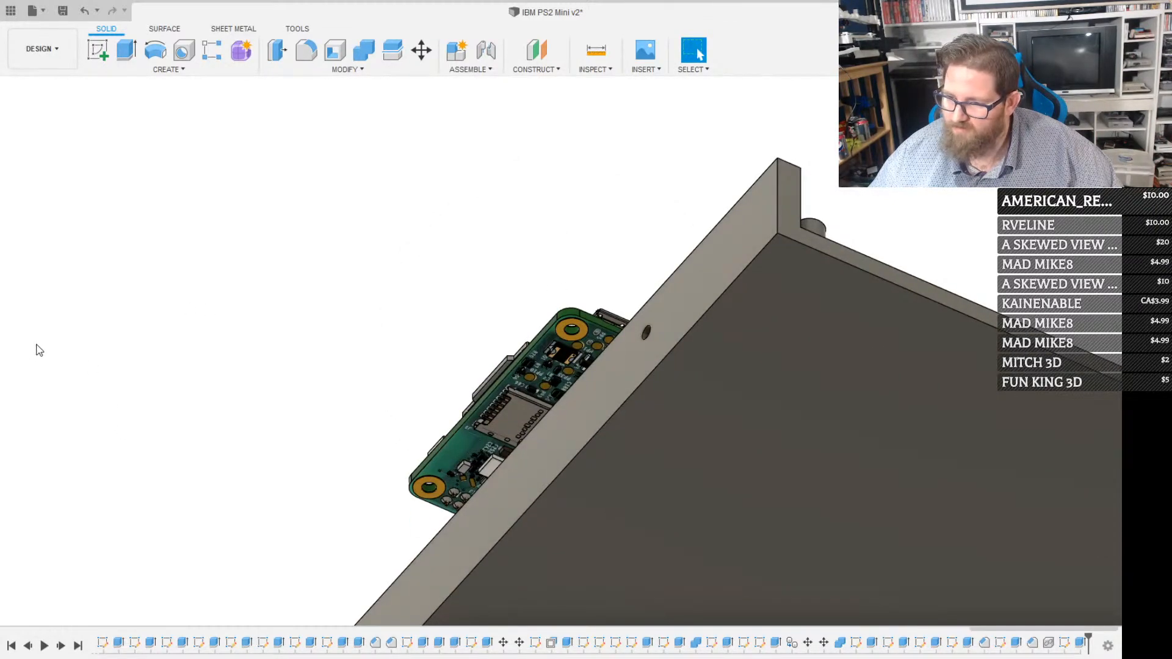
click(110, 364)
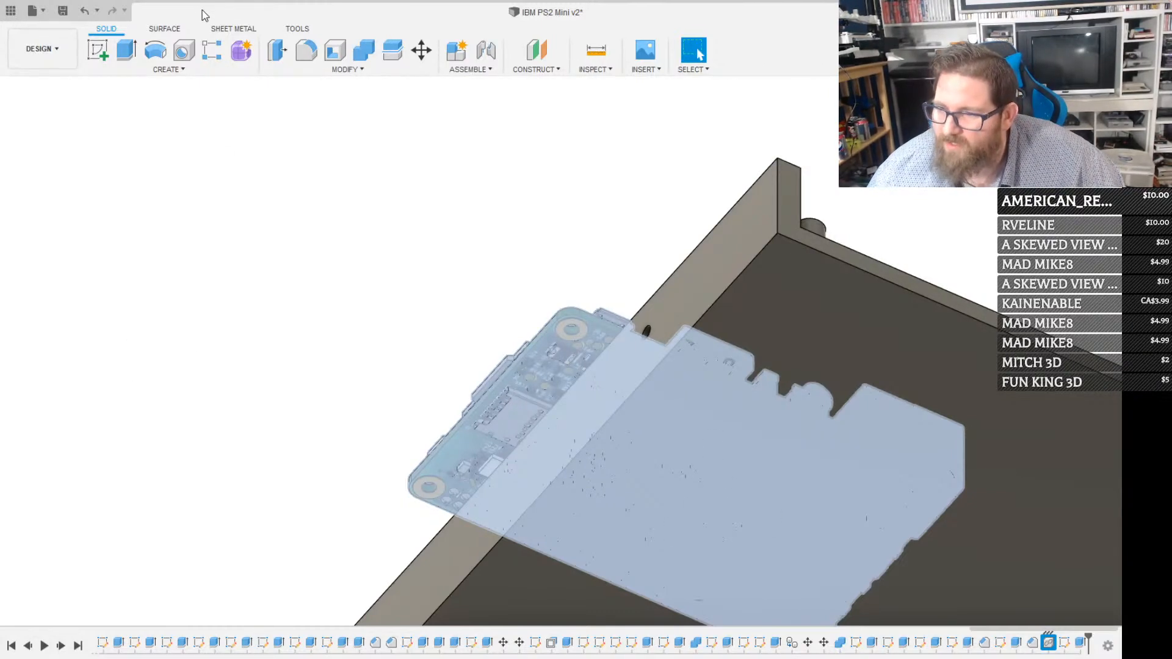
click(701, 377)
key(m)
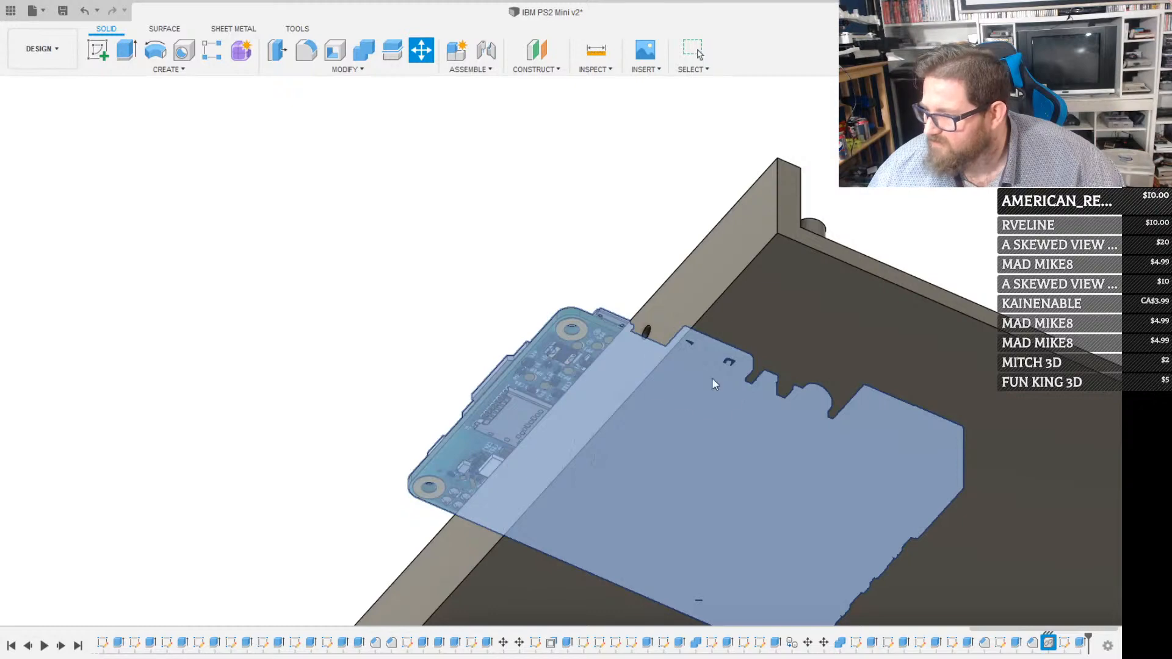
scroll(579, 327, up, 8)
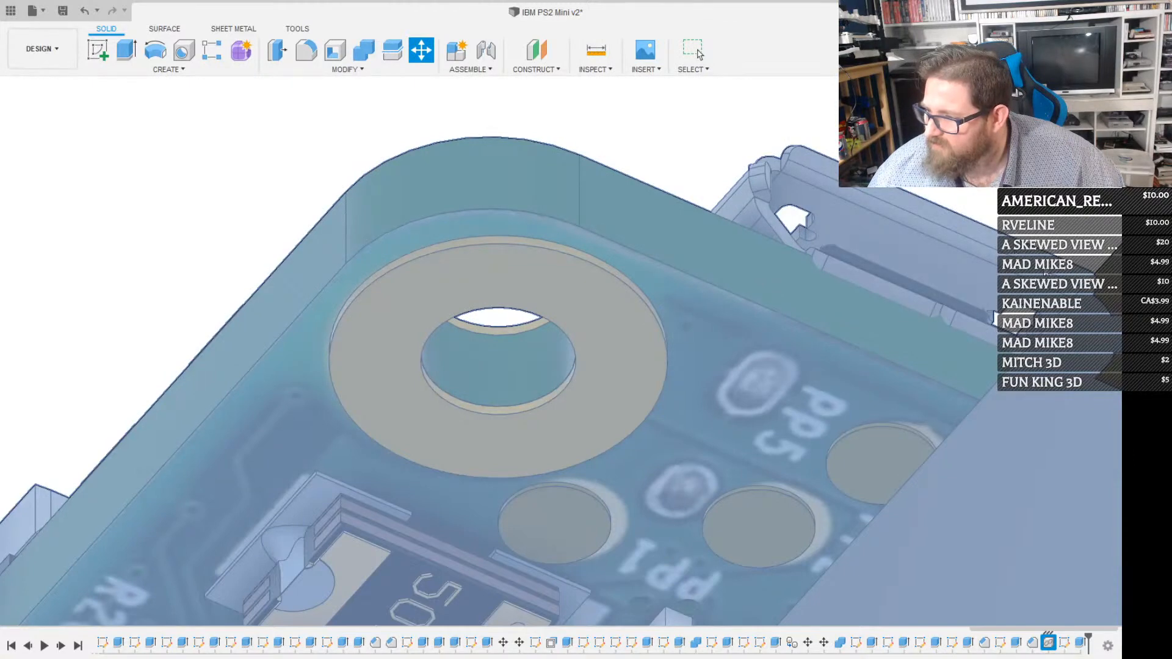
click(556, 325)
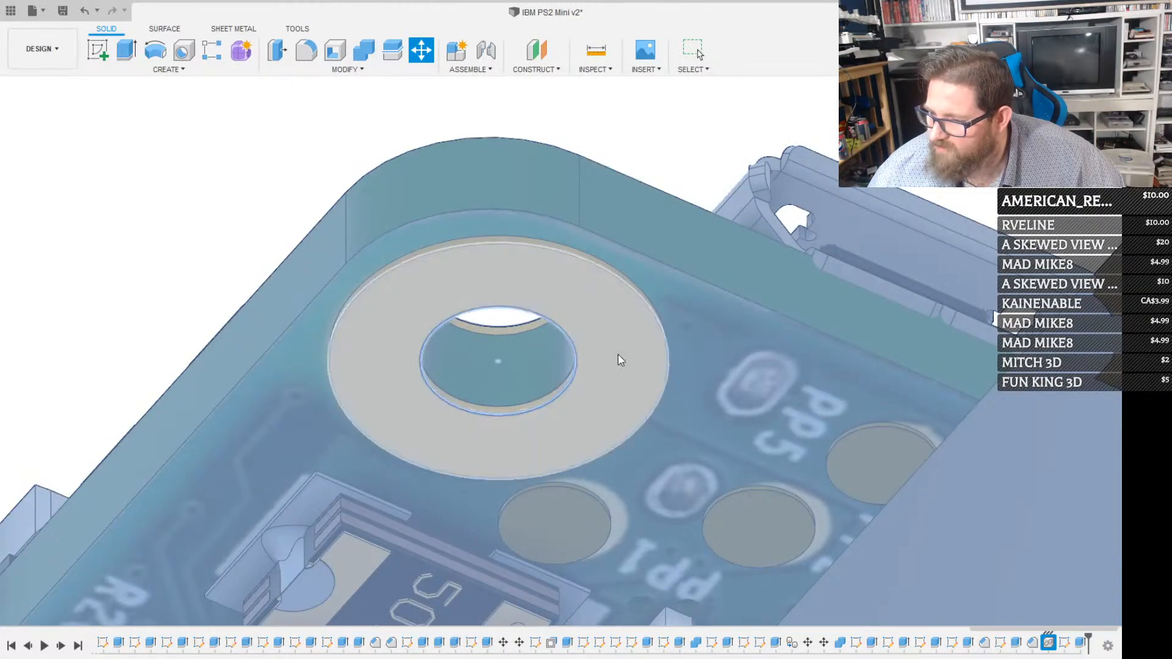
scroll(620, 360, down, 10)
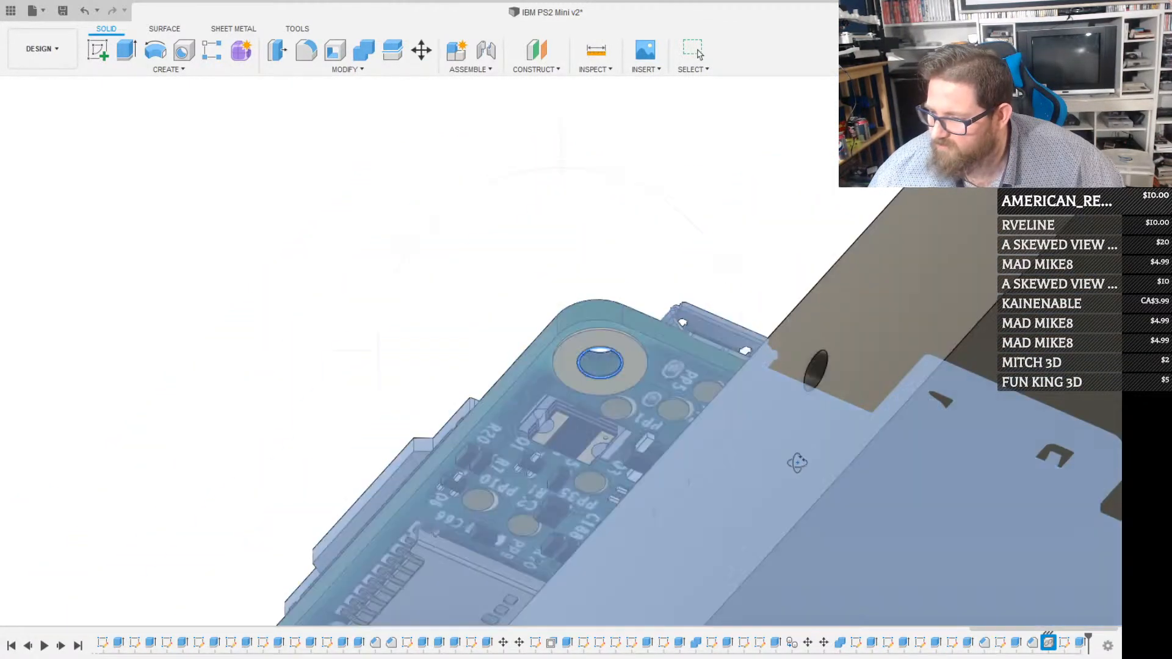
shift+middle_drag(797, 462, 839, 435)
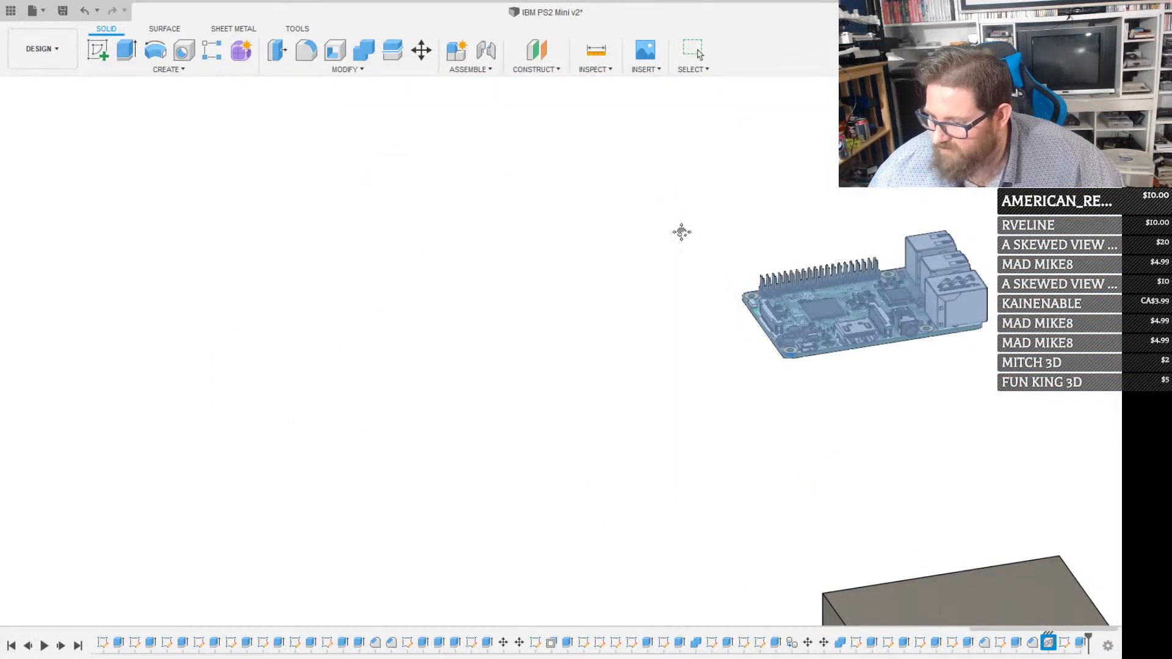
middle_drag(681, 232, 685, 190)
middle_drag(767, 513, 743, 441)
scroll(787, 440, up, 8)
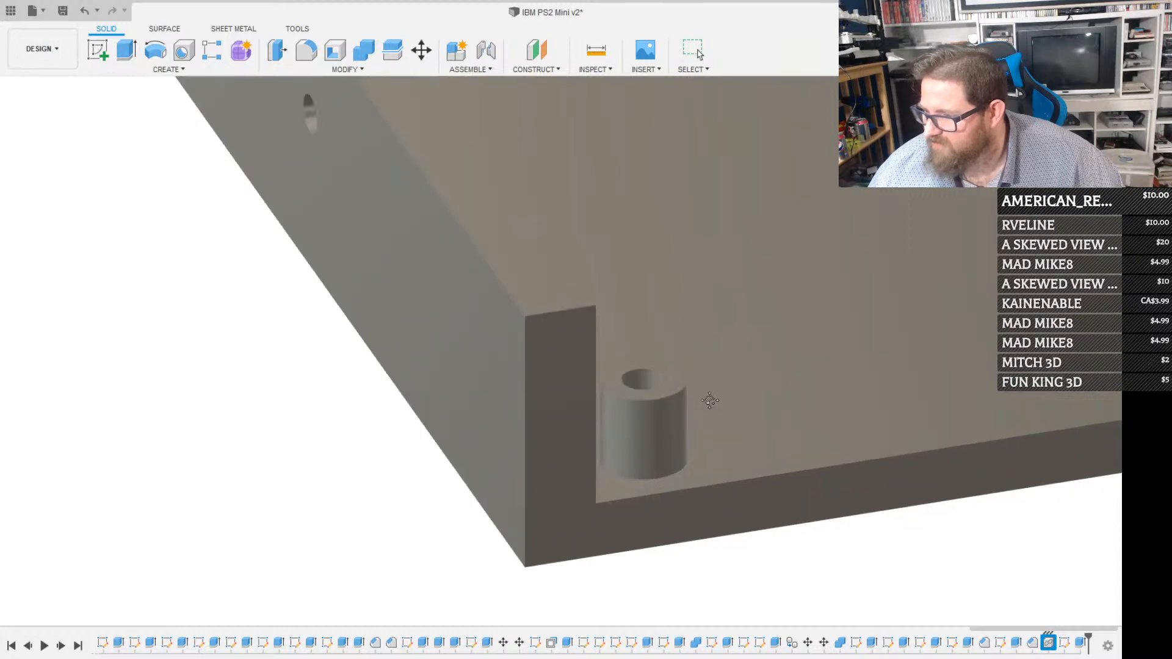
key(m)
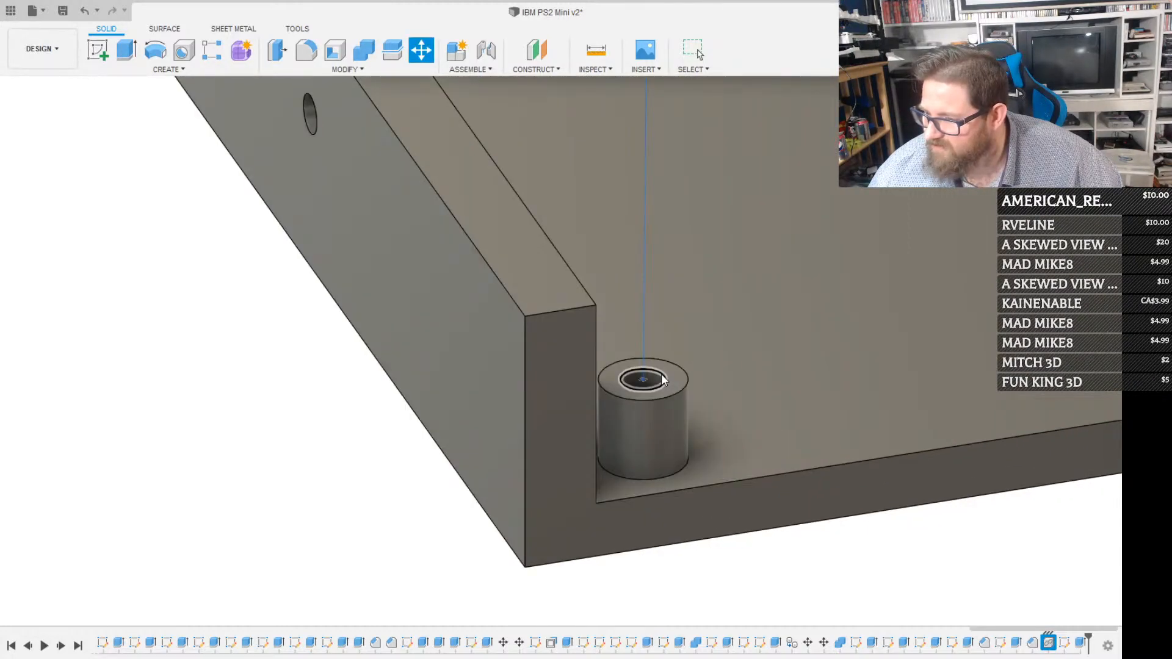
click(662, 376)
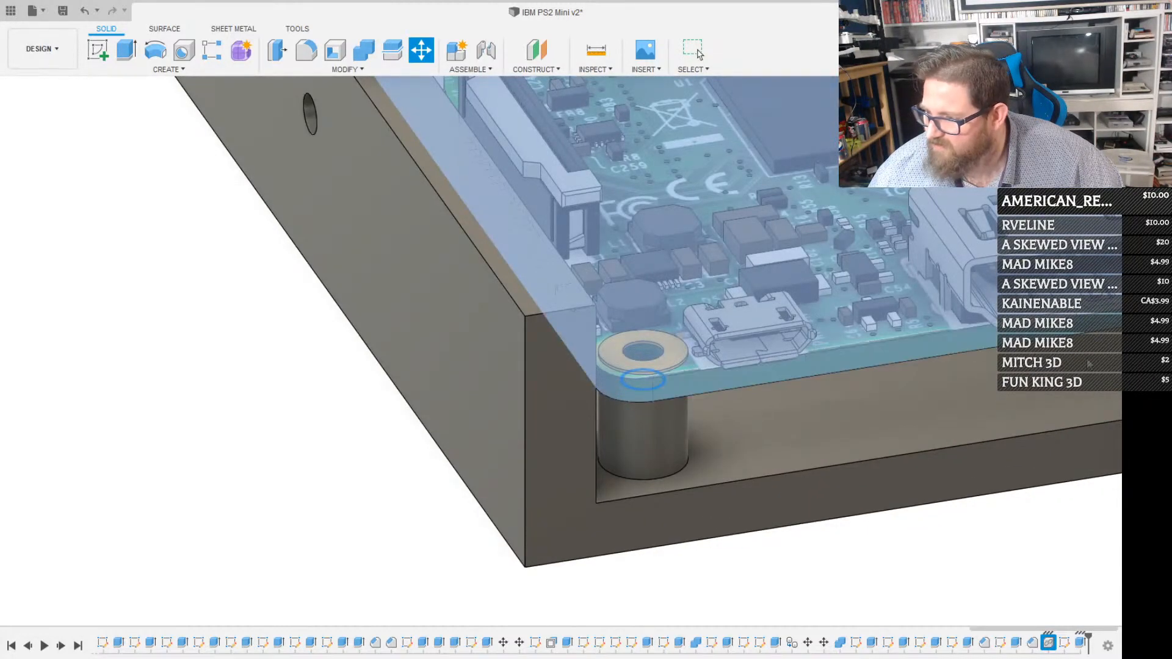
click(1042, 374)
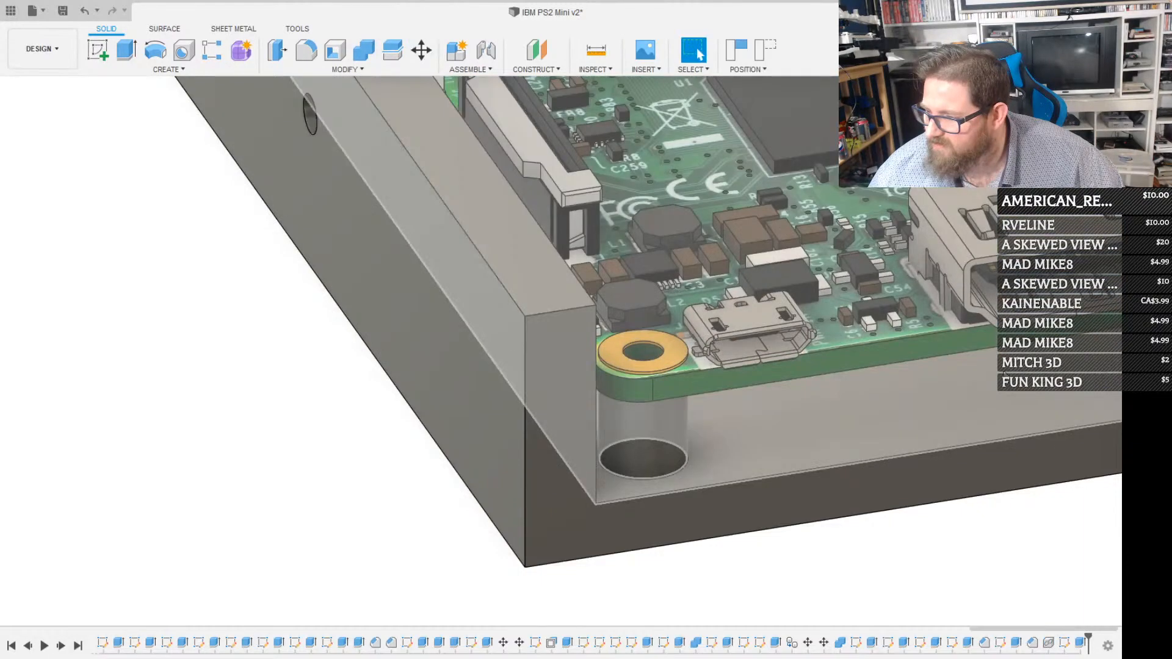
Examine from several angles how the Raspberry Pi sits on the base plate relative to the side wall, open edge and raised block
scroll(1000, 374, down, 4)
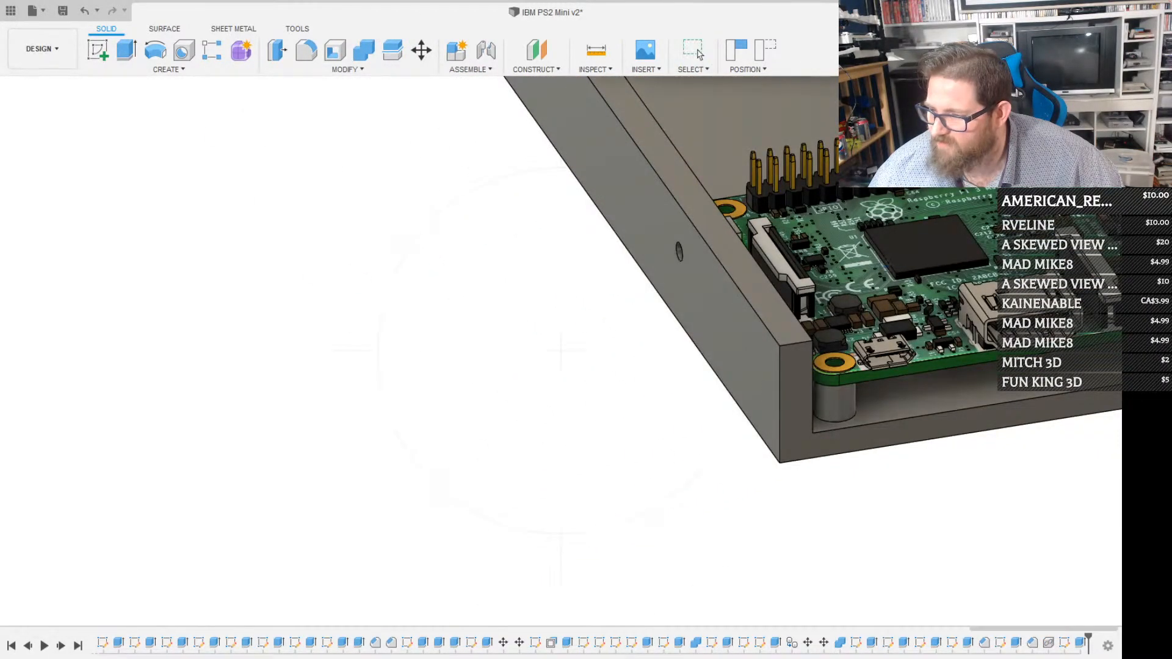
shift+middle_drag(879, 266, 733, 272)
shift+middle_drag(862, 249, 850, 286)
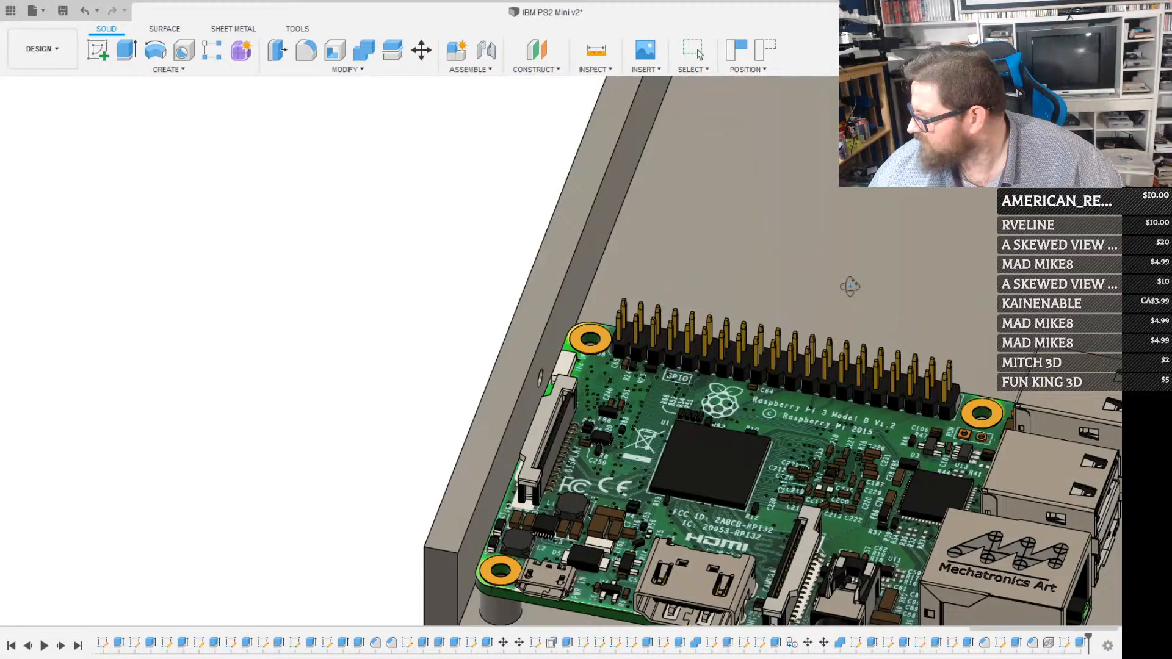
shift+middle_drag(850, 287, 773, 268)
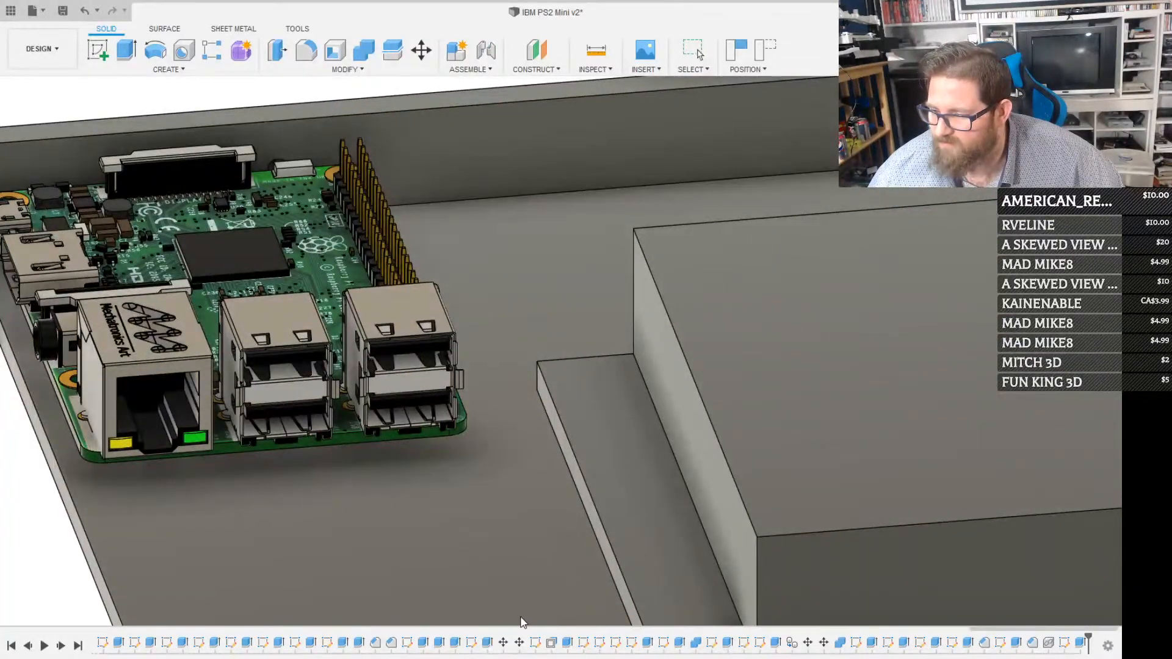
scroll(796, 420, down, 10)
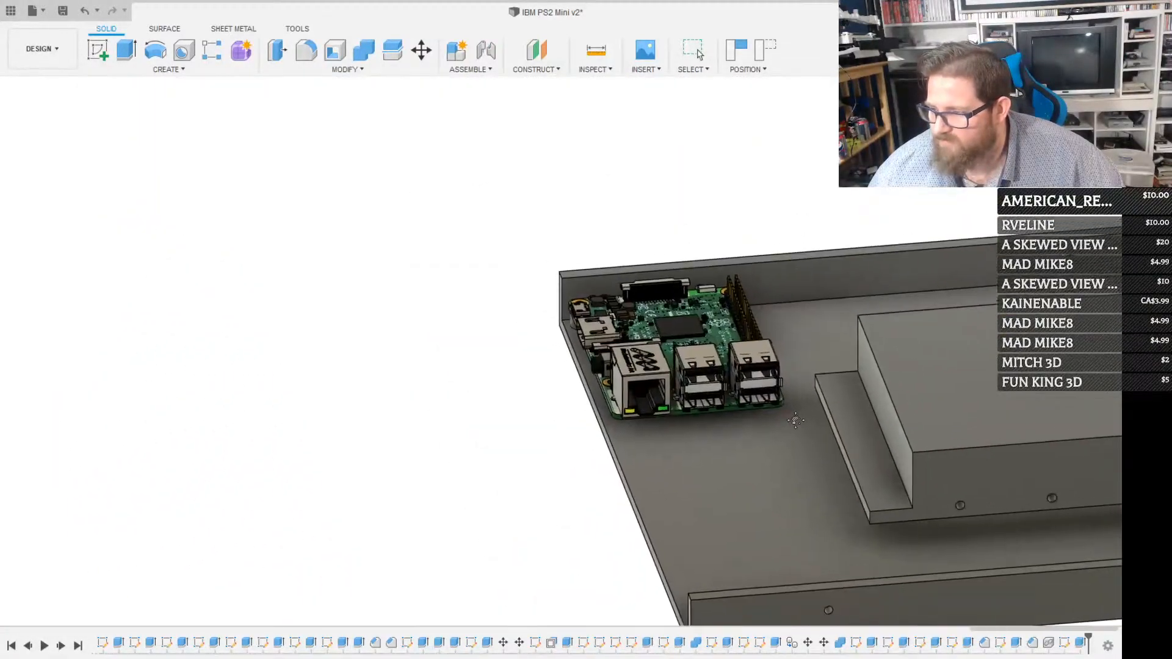
middle_drag(796, 420, 765, 538)
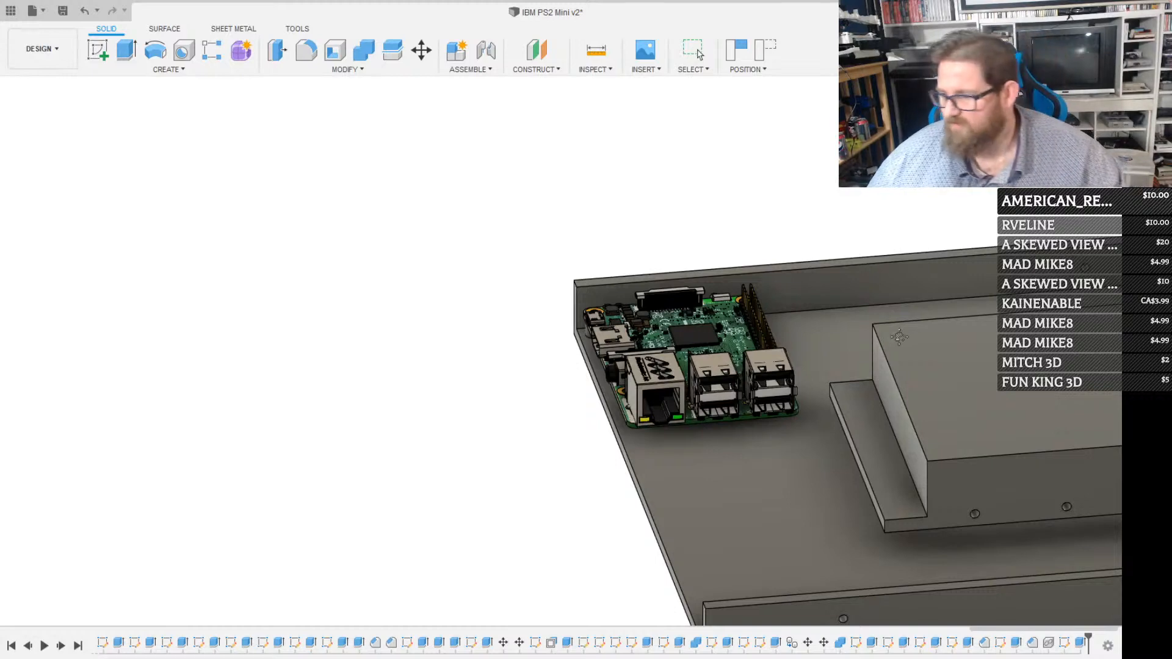
scroll(883, 379, down, 3)
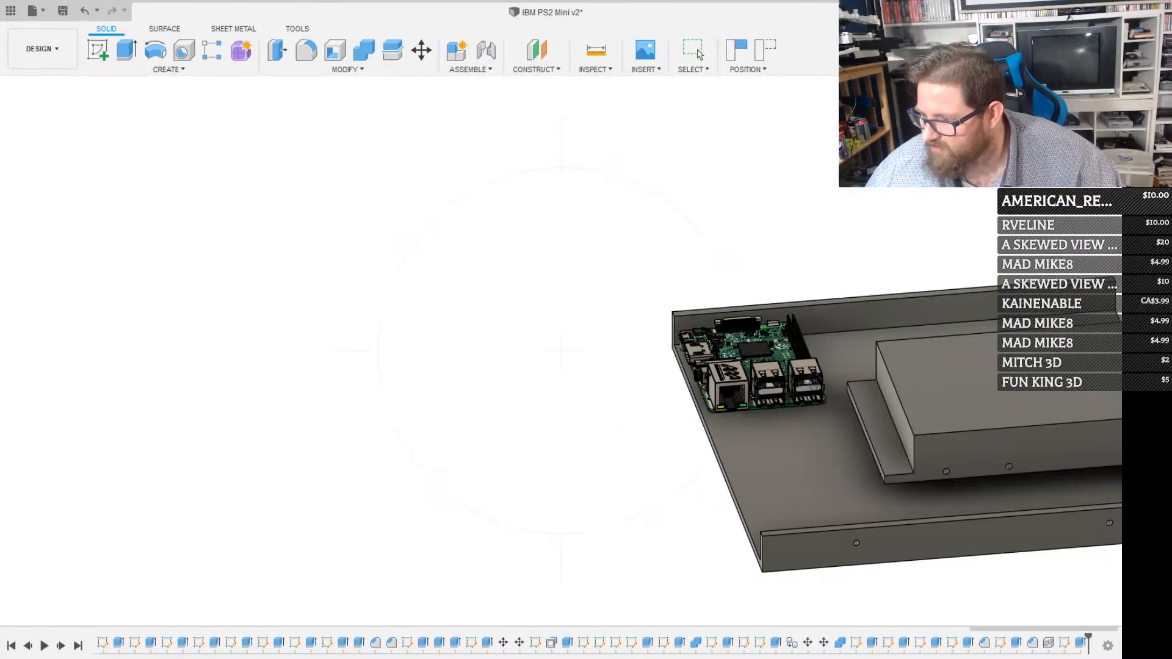
shift+middle_drag(815, 382, 768, 436)
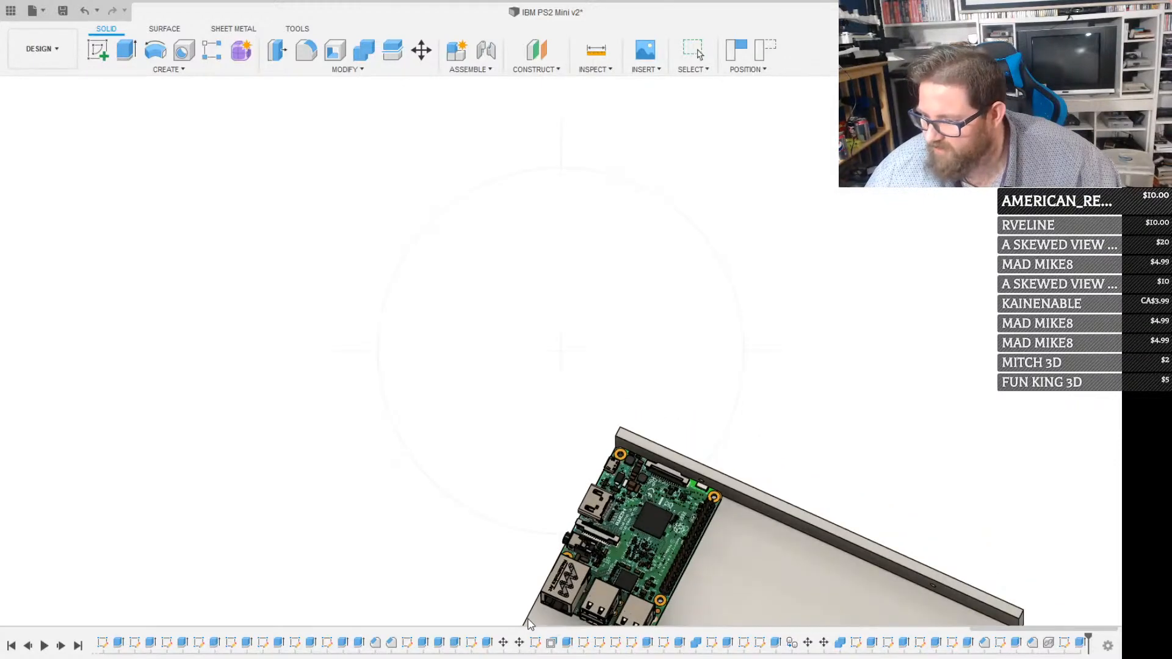
middle_drag(552, 568, 790, 255)
scroll(844, 354, up, 2)
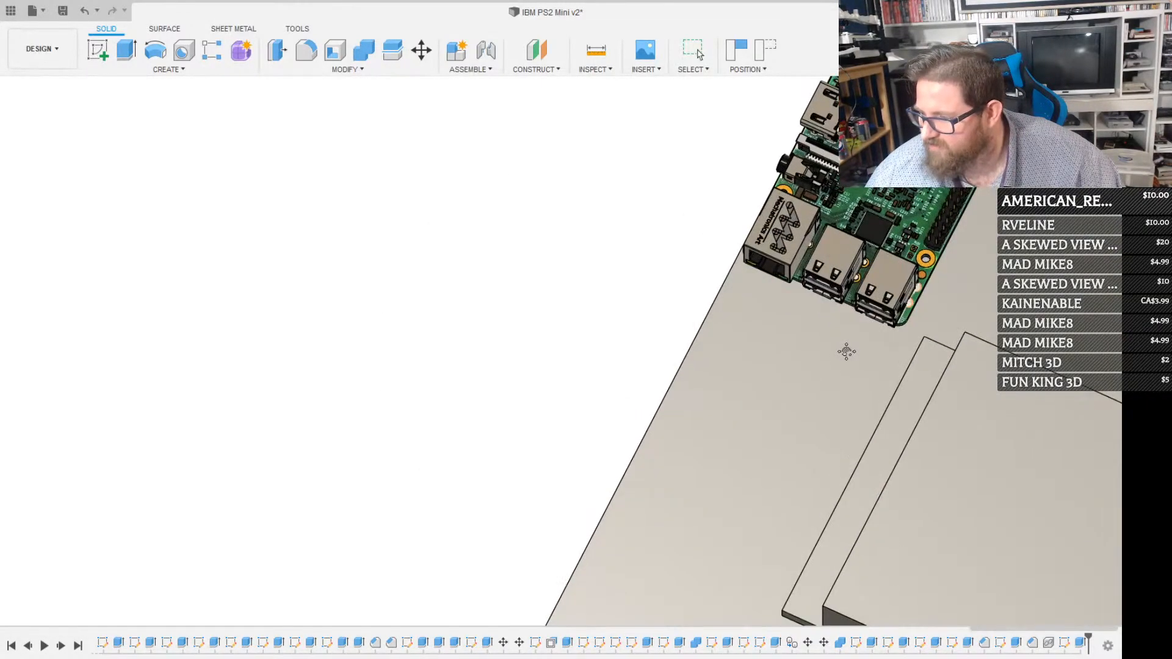
scroll(847, 350, down, 2)
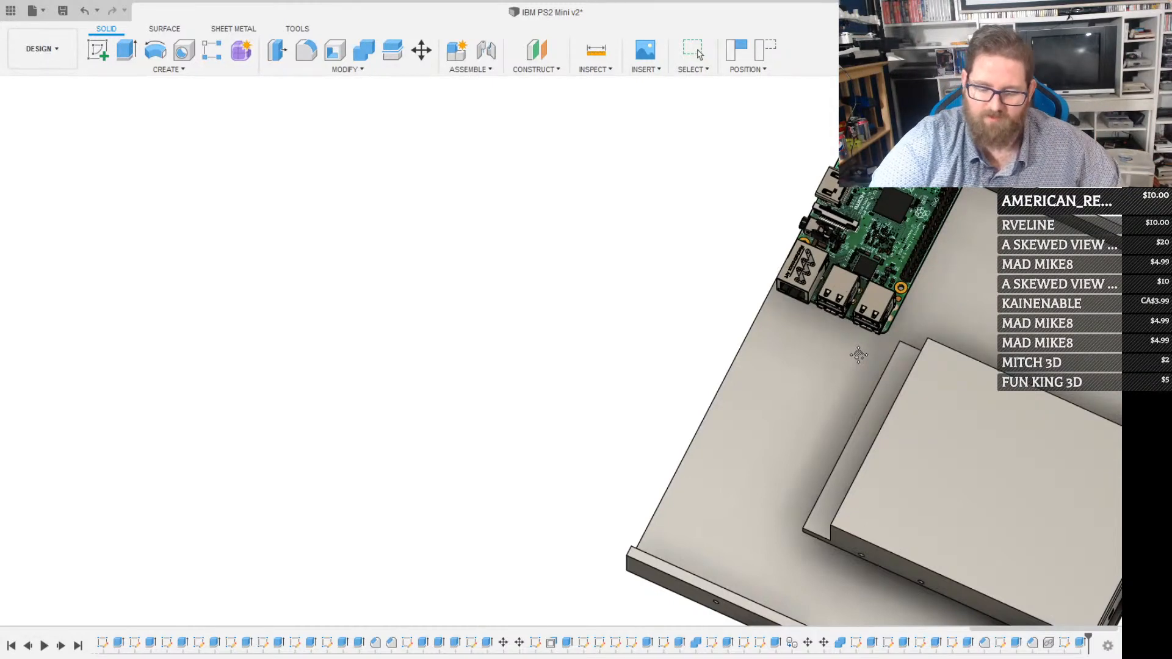
shift+middle_drag(859, 355, 858, 298)
scroll(859, 297, up, 3)
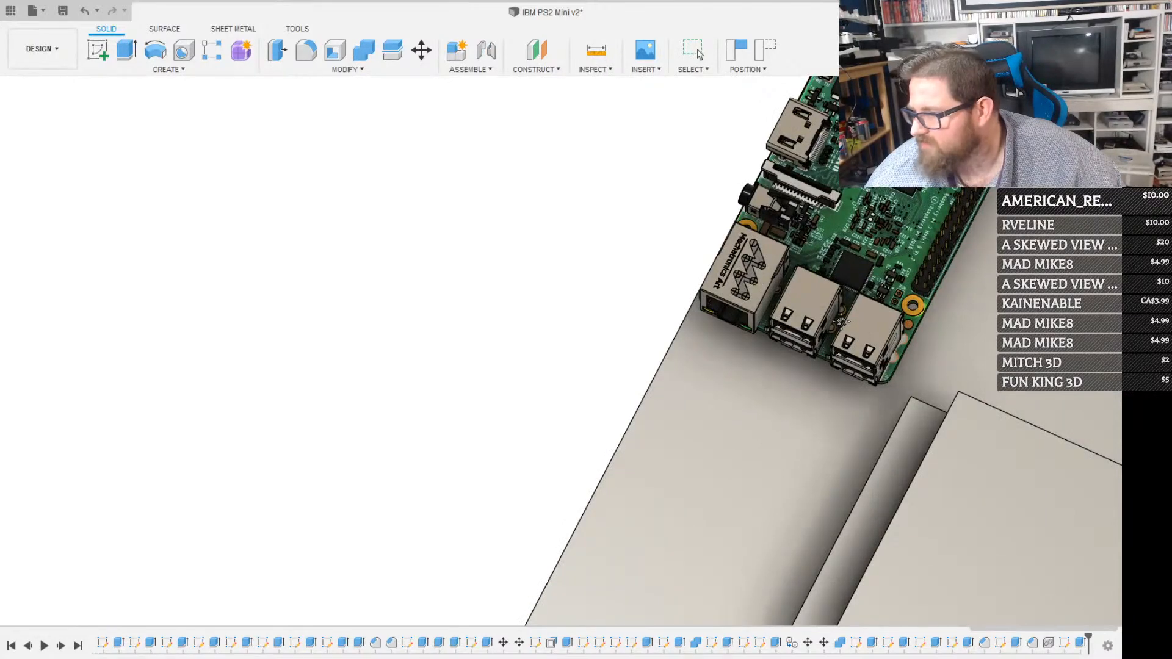
middle_drag(749, 470, 601, 572)
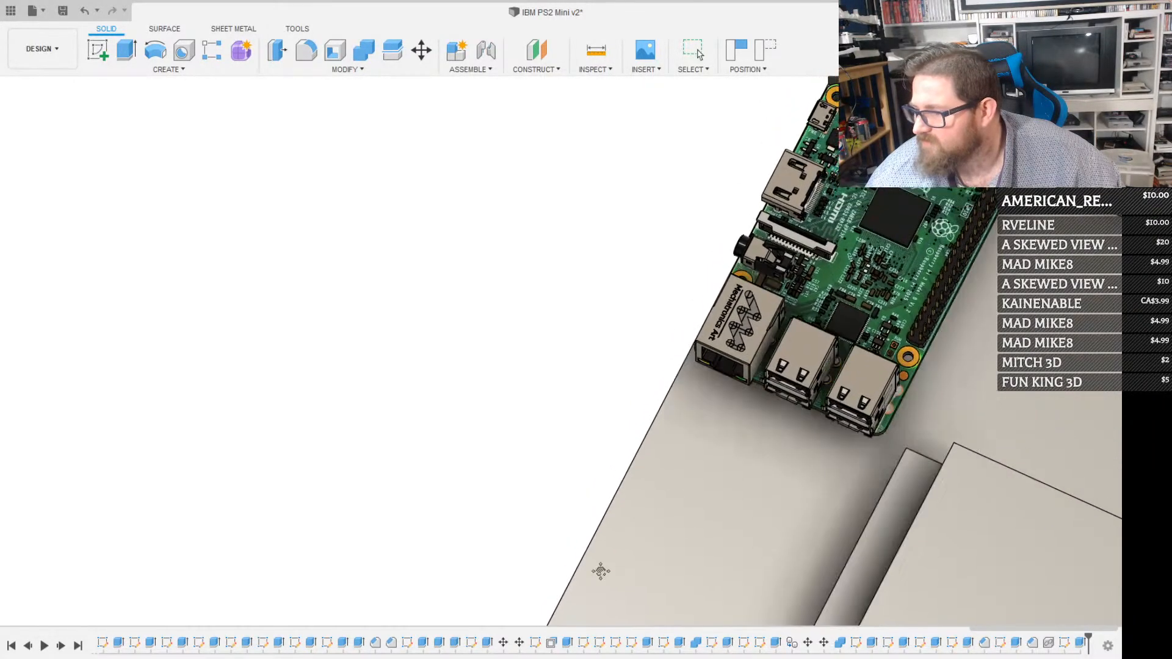
shift+middle_drag(791, 323, 880, 171)
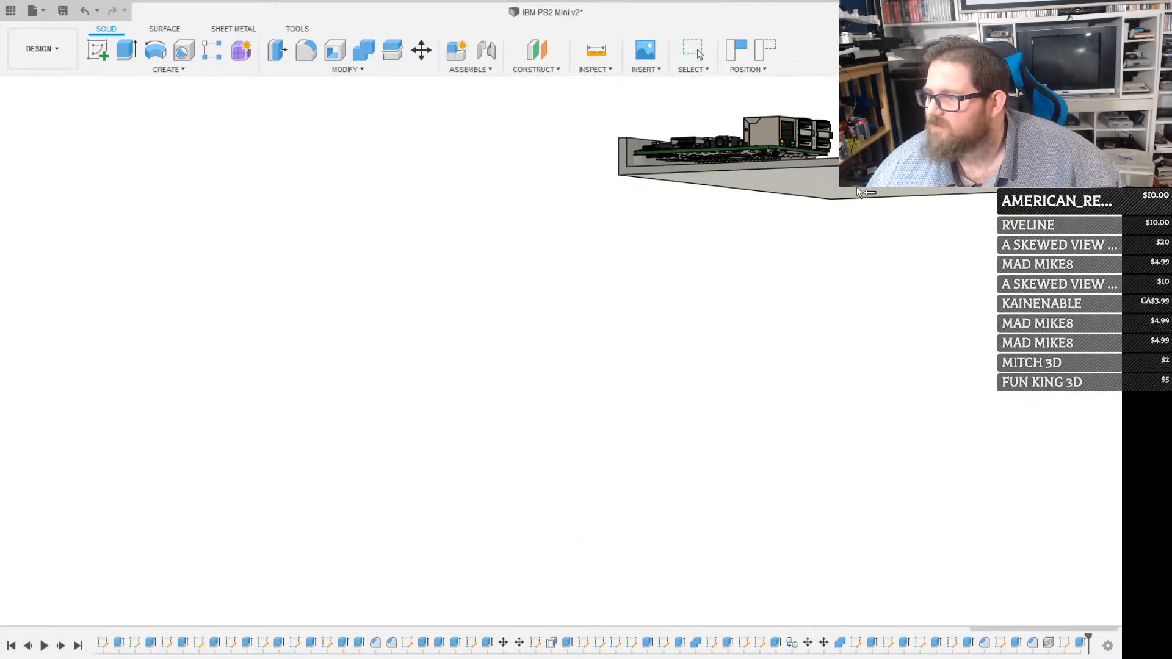
click(487, 619)
mouse_move(820, 177)
mouse_down()
mouse_move(783, 233)
mouse_move(764, 349)
mouse_up()
scroll(855, 298, down, 3)
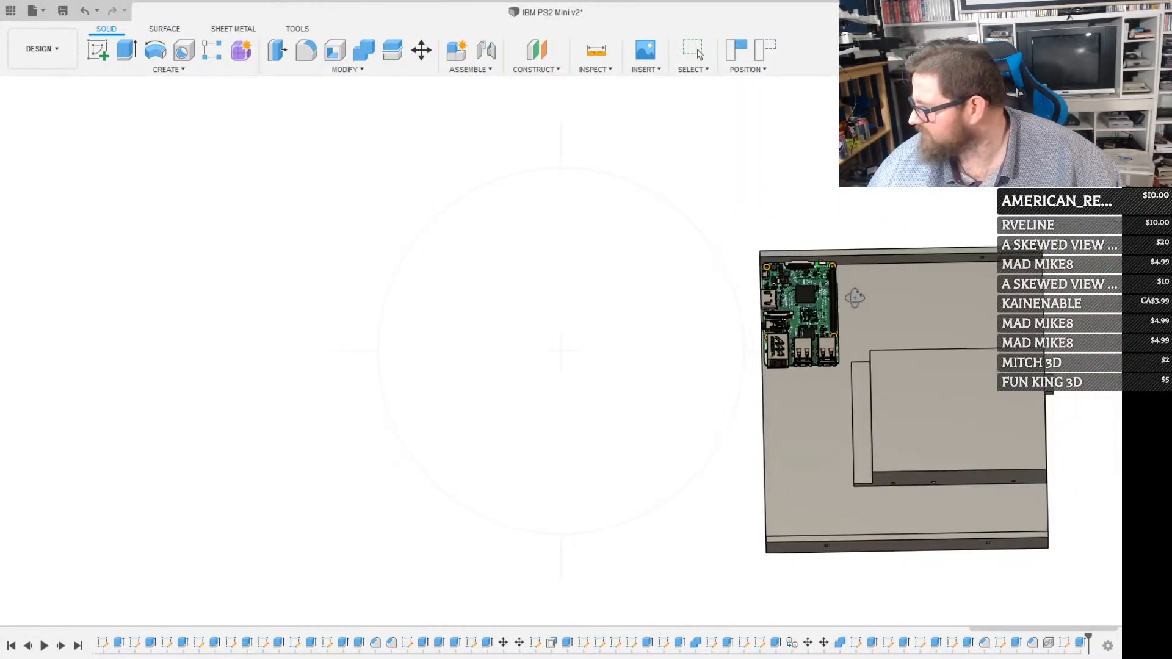
scroll(855, 298, down, 2)
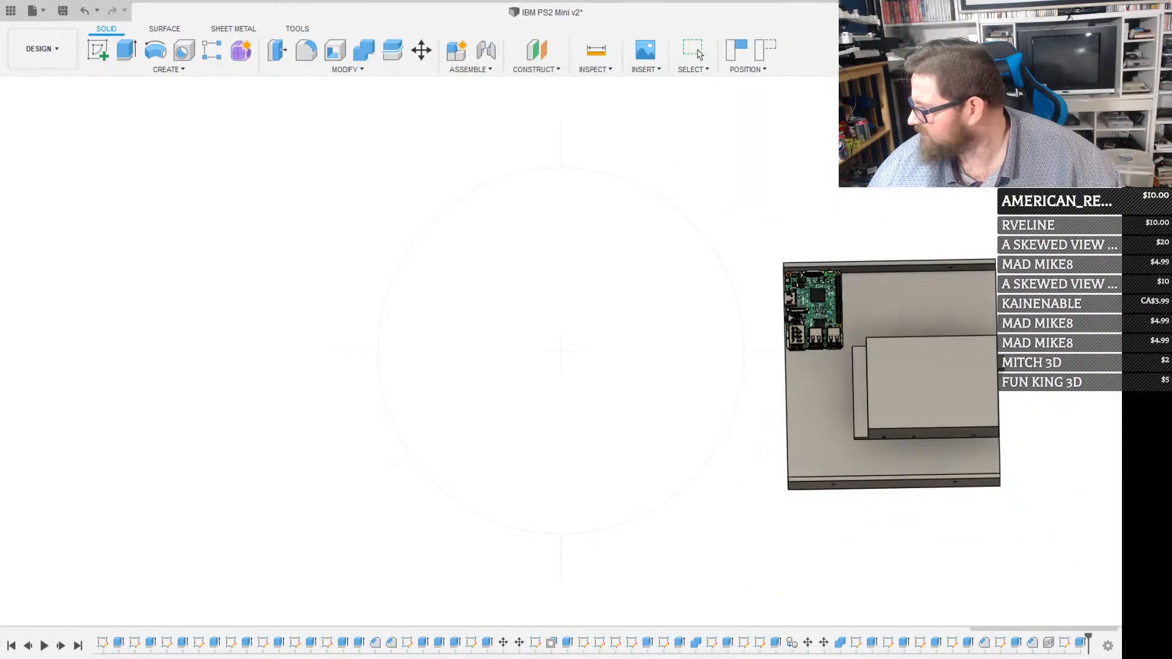
shift+middle_drag(838, 303, 909, 247)
scroll(834, 158, up, 5)
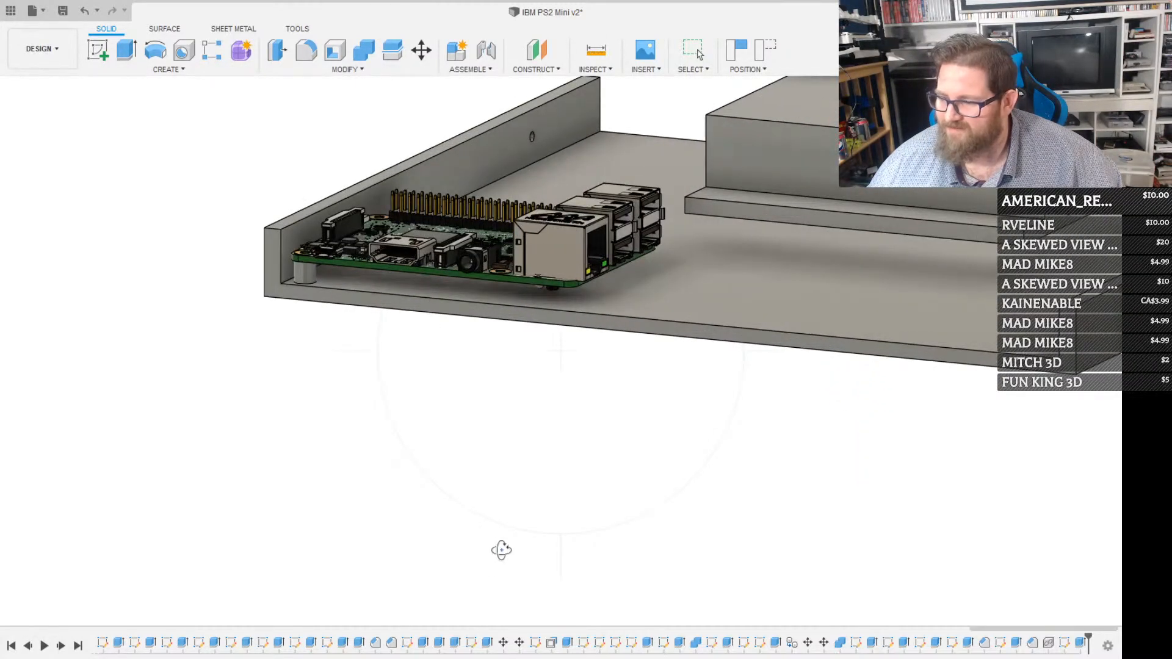
Inspect the Raspberry Pi's micro-USB, HDMI and audio ports along the base plate's open edge, from directly above and straight on
middle_drag(543, 557, 644, 569)
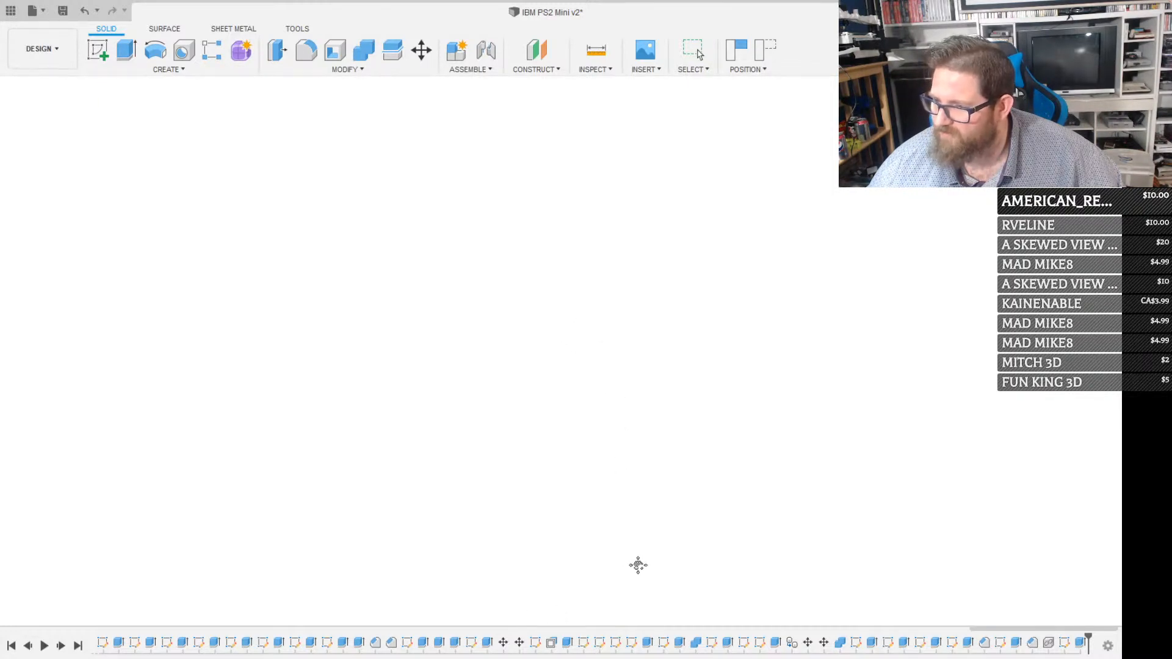
mouse_move(583, 257)
middle_down()
mouse_move(629, 485)
mouse_move(668, 342)
middle_up()
scroll(473, 244, up, 8)
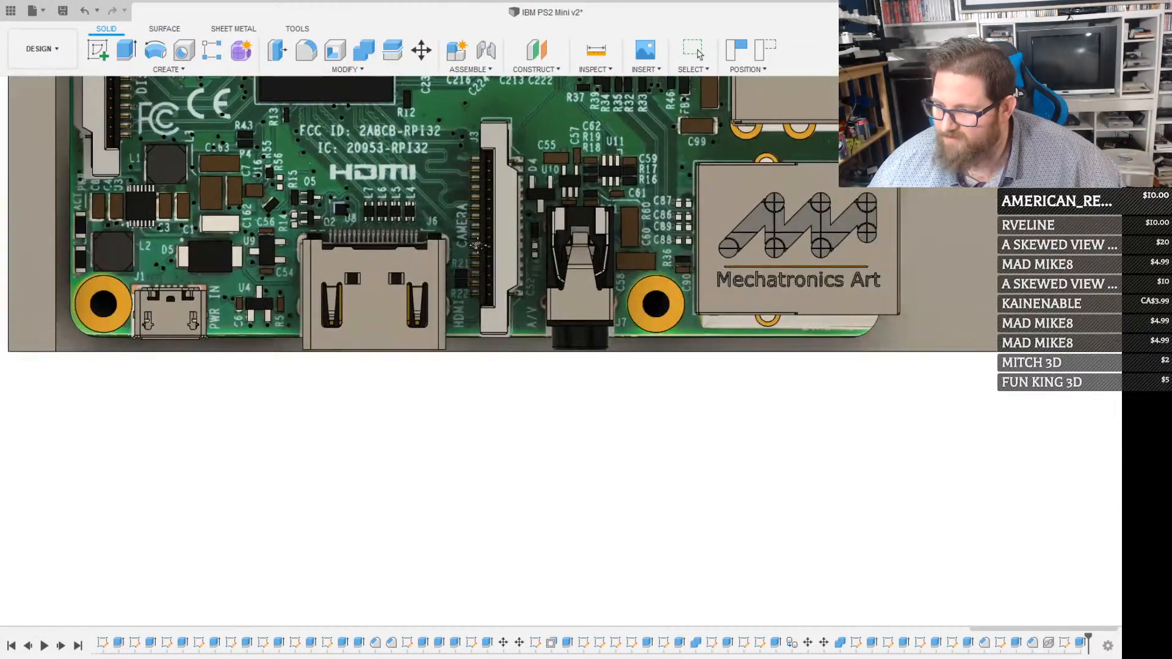
scroll(477, 244, down, 1)
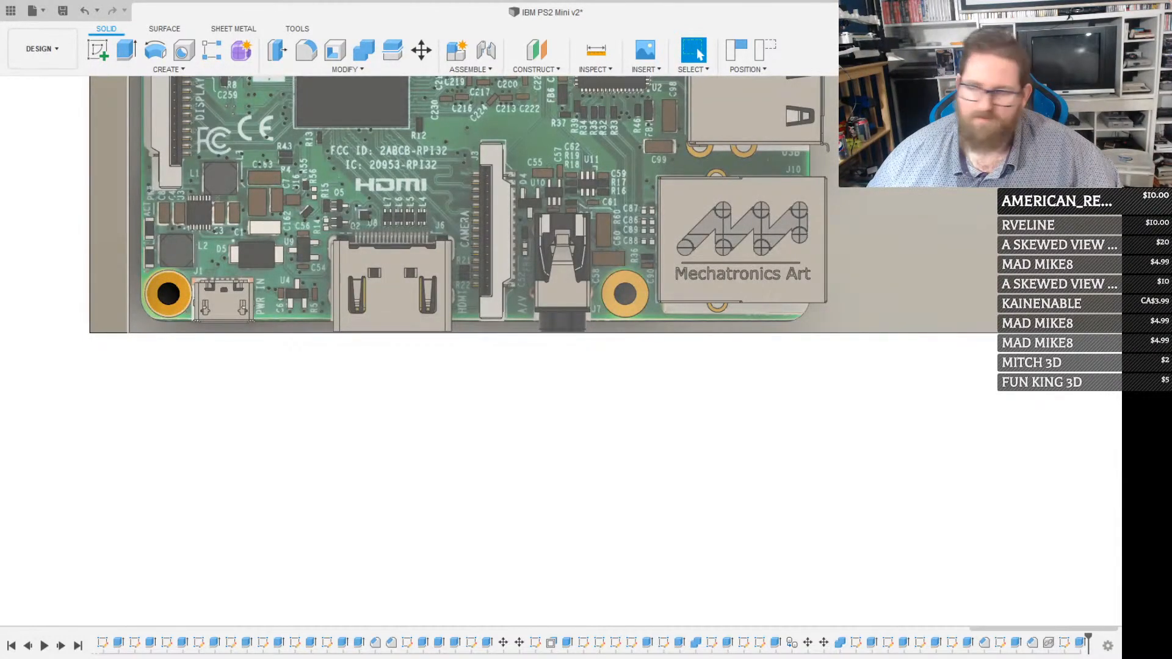
click(1086, 145)
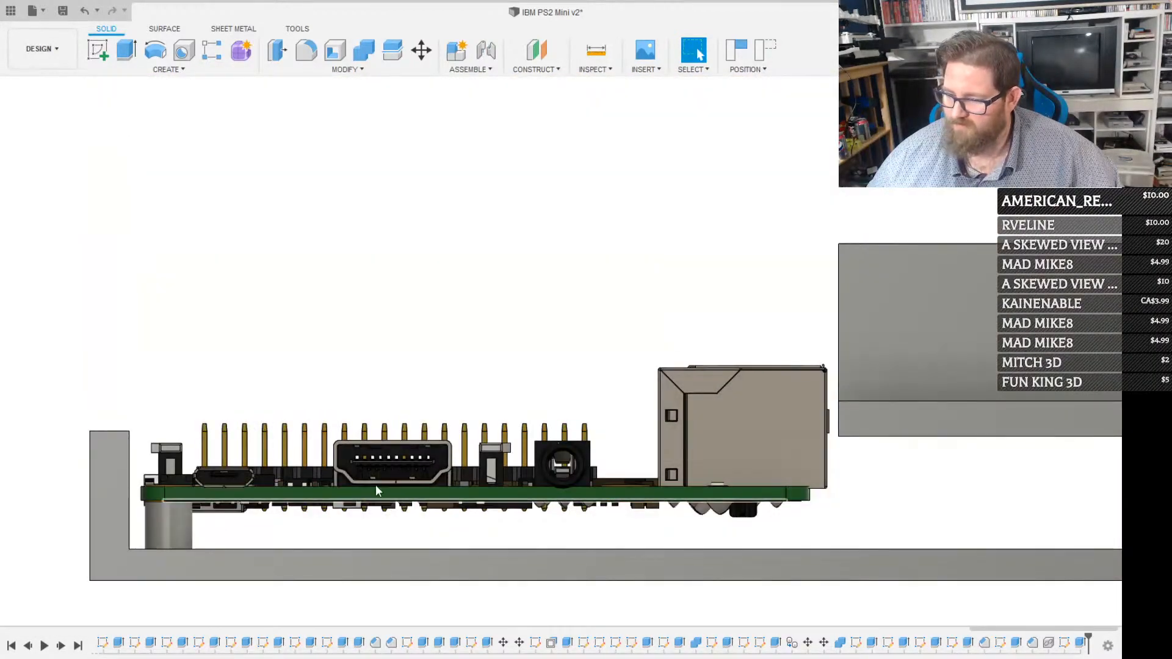
scroll(413, 438, up, 3)
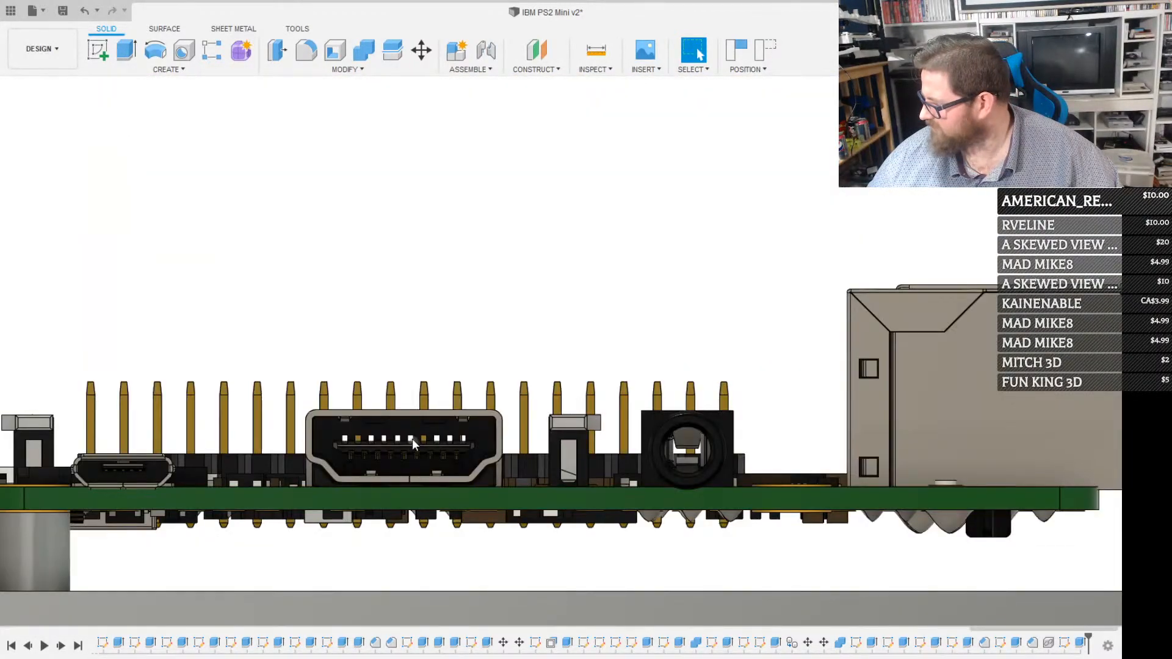
scroll(349, 455, up, 2)
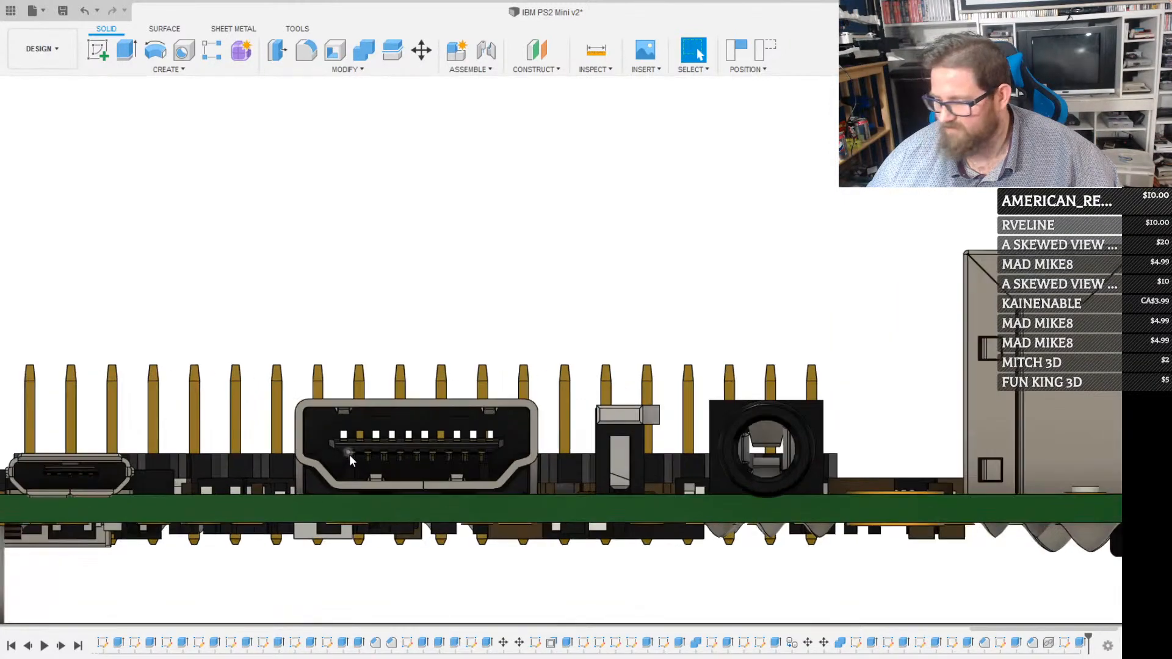
scroll(349, 455, up, 1)
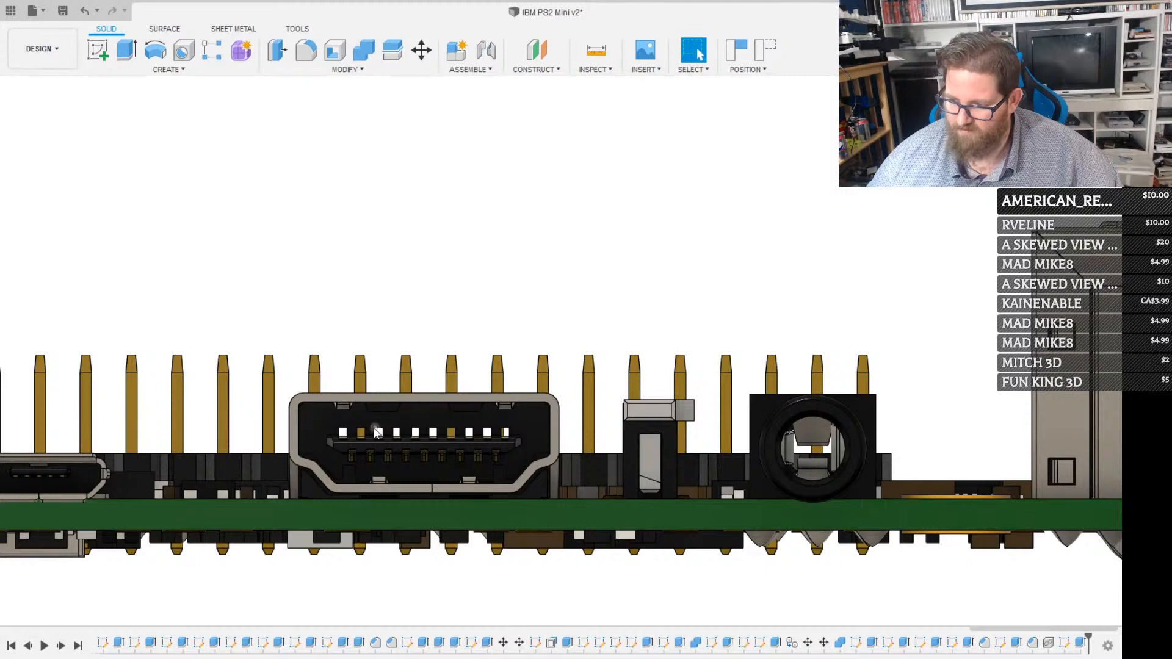
scroll(408, 413, down, 3)
scroll(766, 388, up, 5)
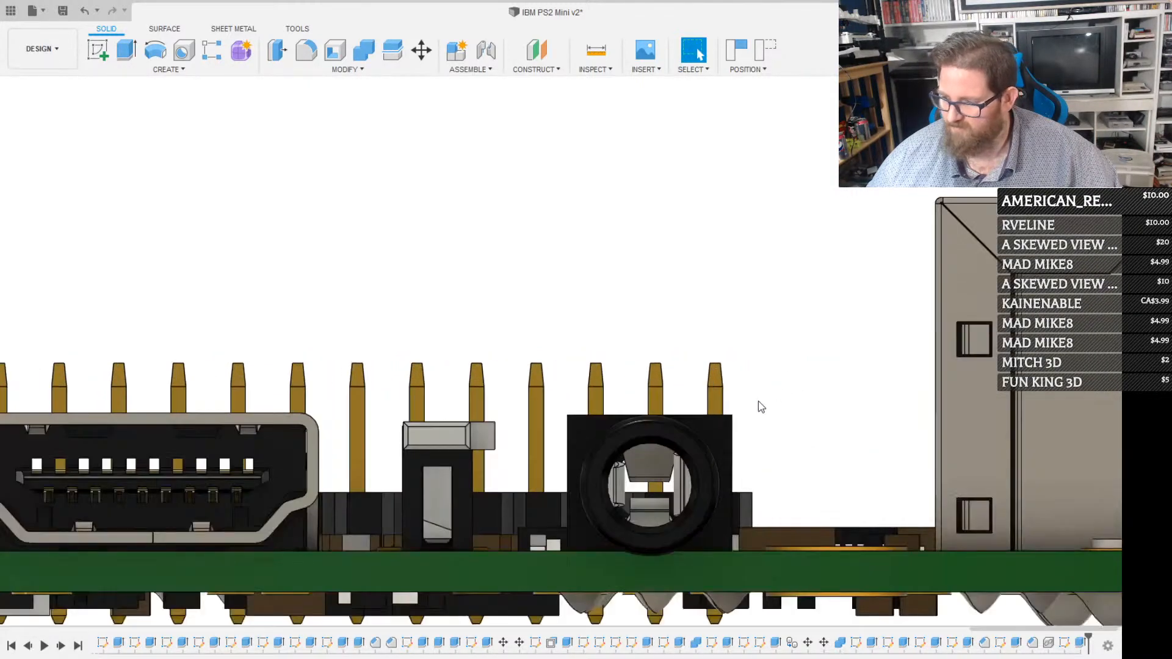
Start a sketch on the audio jack's round front face and draw a circle around it, centred on the jack and larger than its outer rim
scroll(758, 401, up, 2)
click(665, 467)
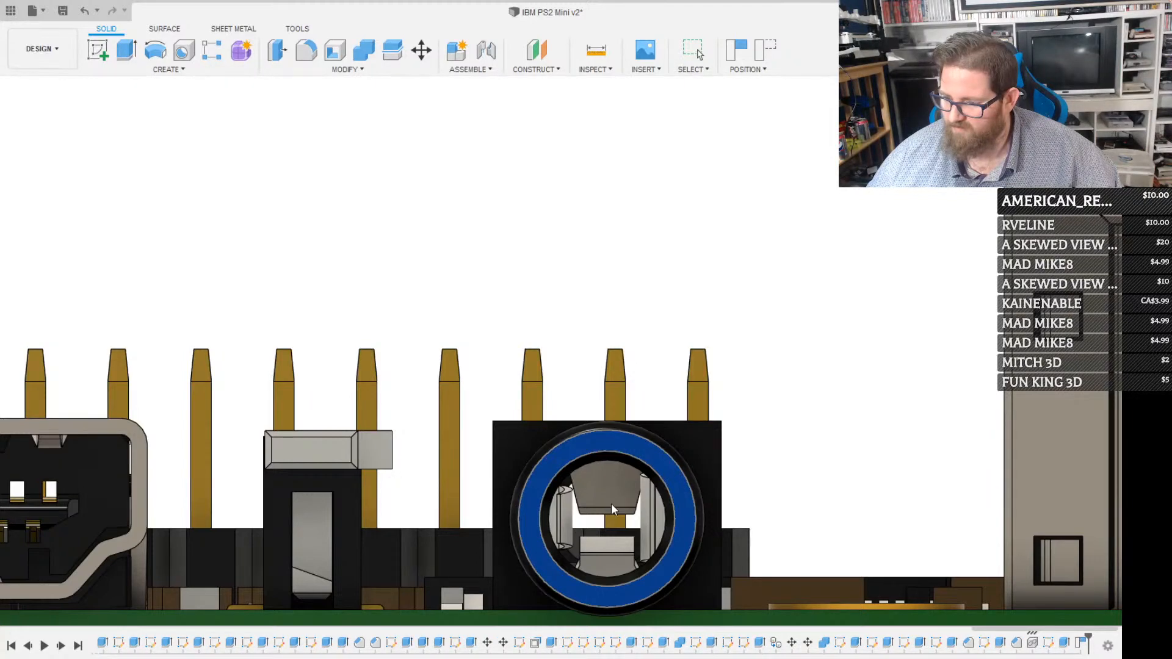
middle_drag(618, 493, 510, 411)
click(509, 411)
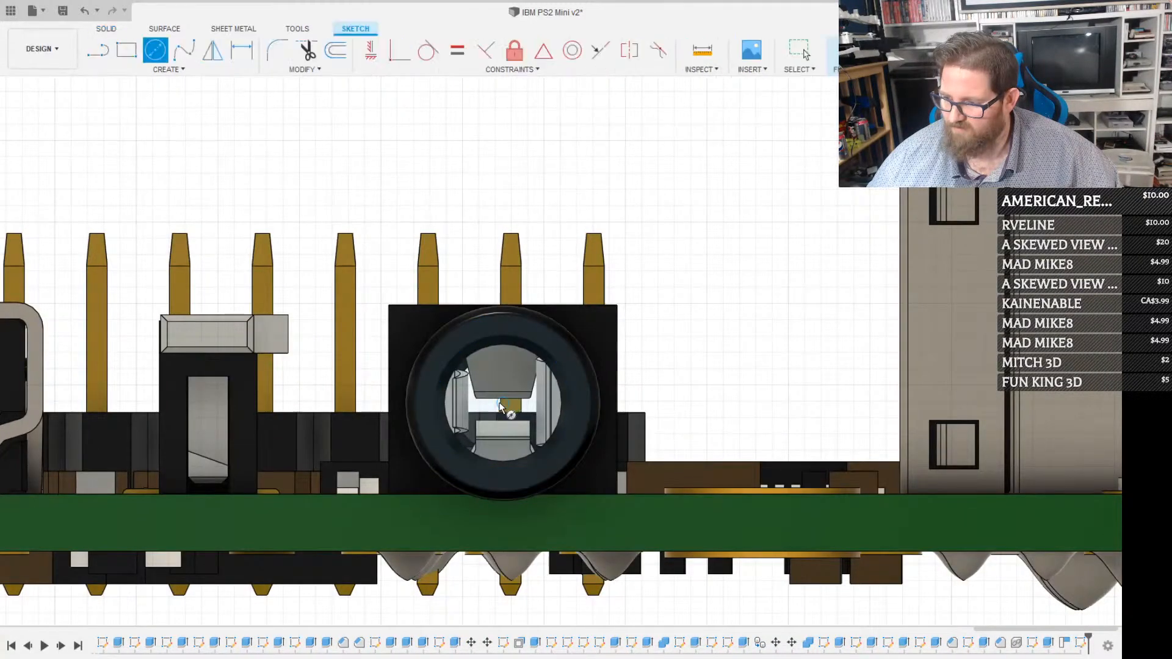
click(502, 403)
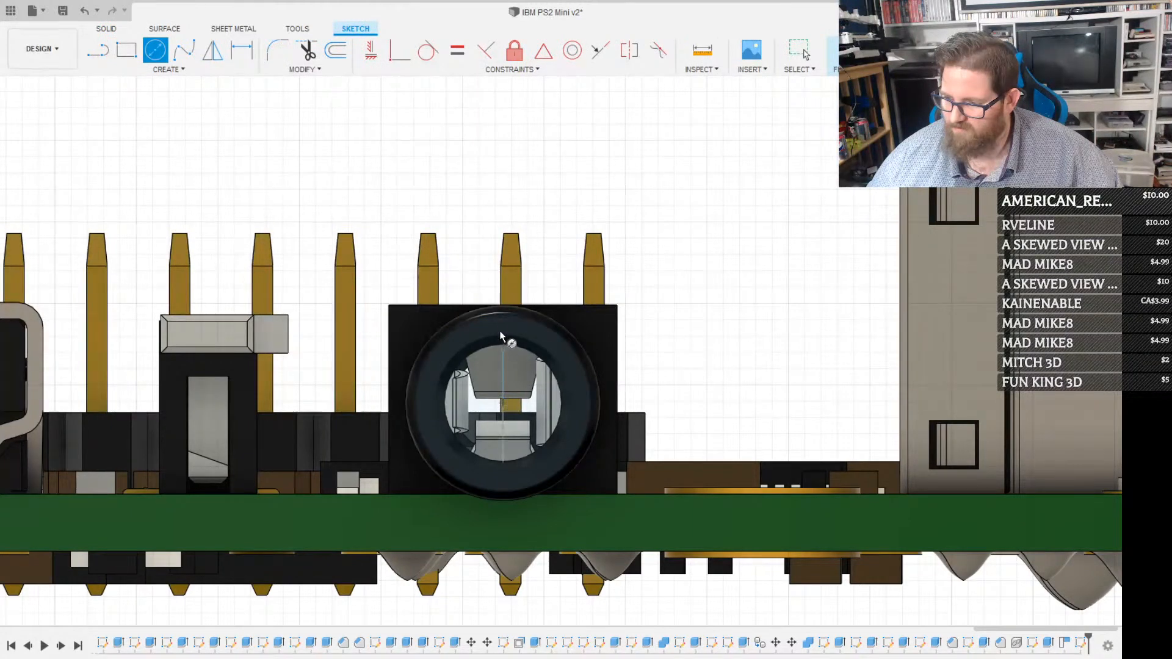
click(511, 282)
key(Escape)
Extrude all regions inside the circle 24 mm outward with the case shown, cutting a round audio jack opening through the case wall
click(561, 312)
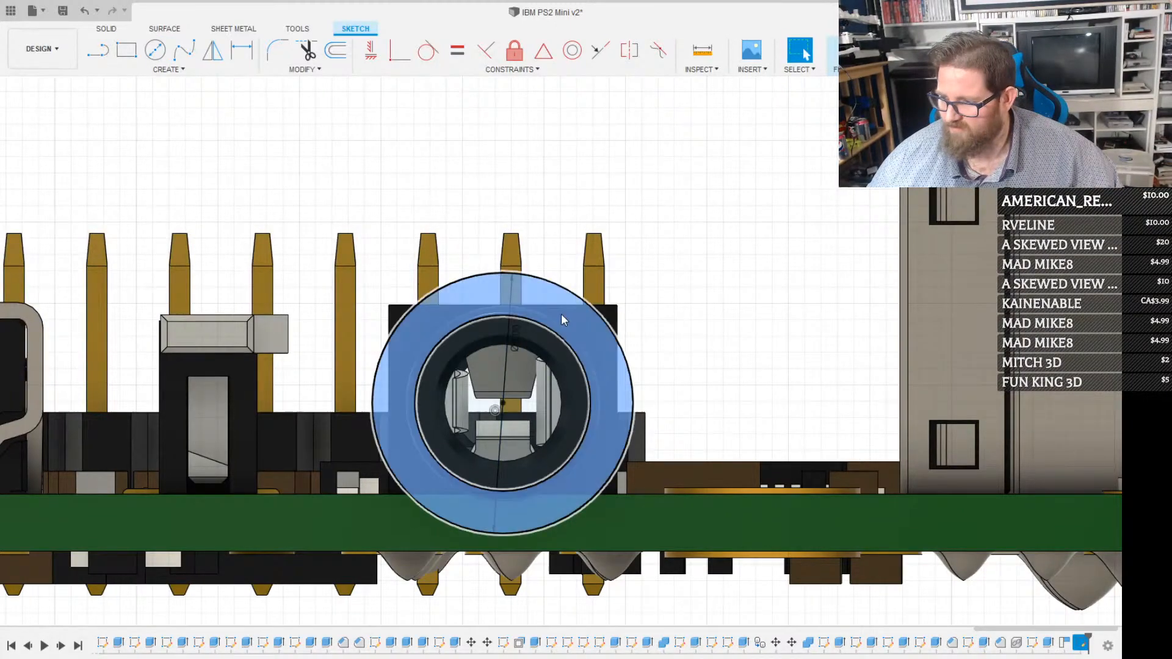
click(548, 364)
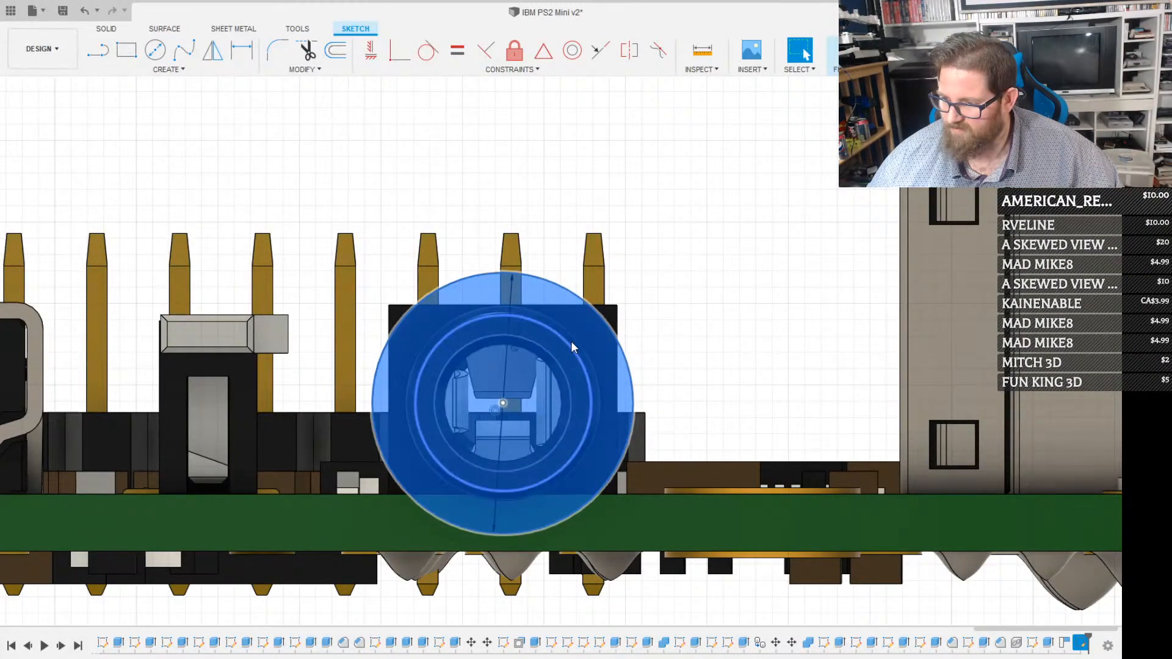
scroll(571, 340, down, 5)
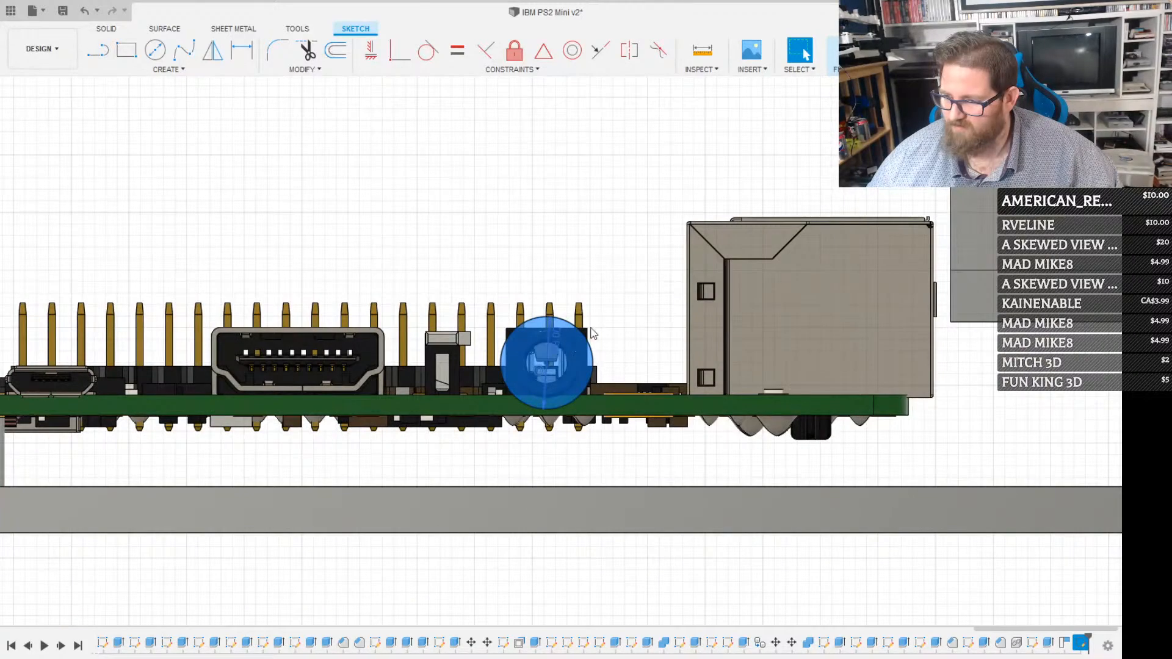
key(e)
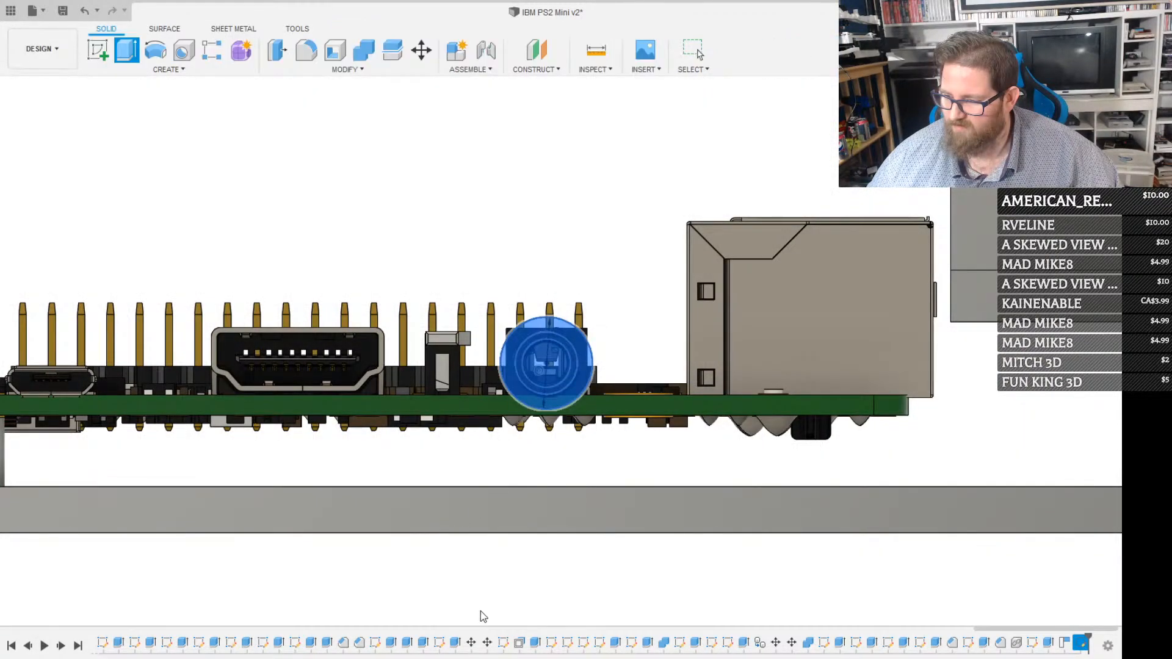
shift+middle_drag(555, 458, 593, 359)
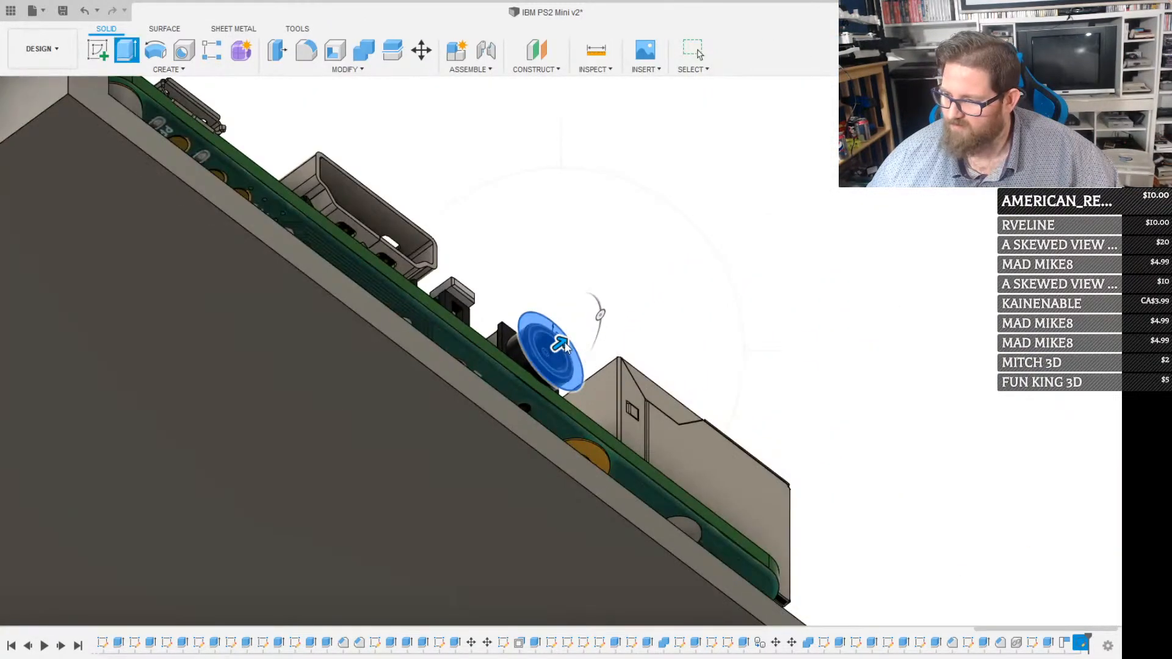
drag(565, 346, 757, 199)
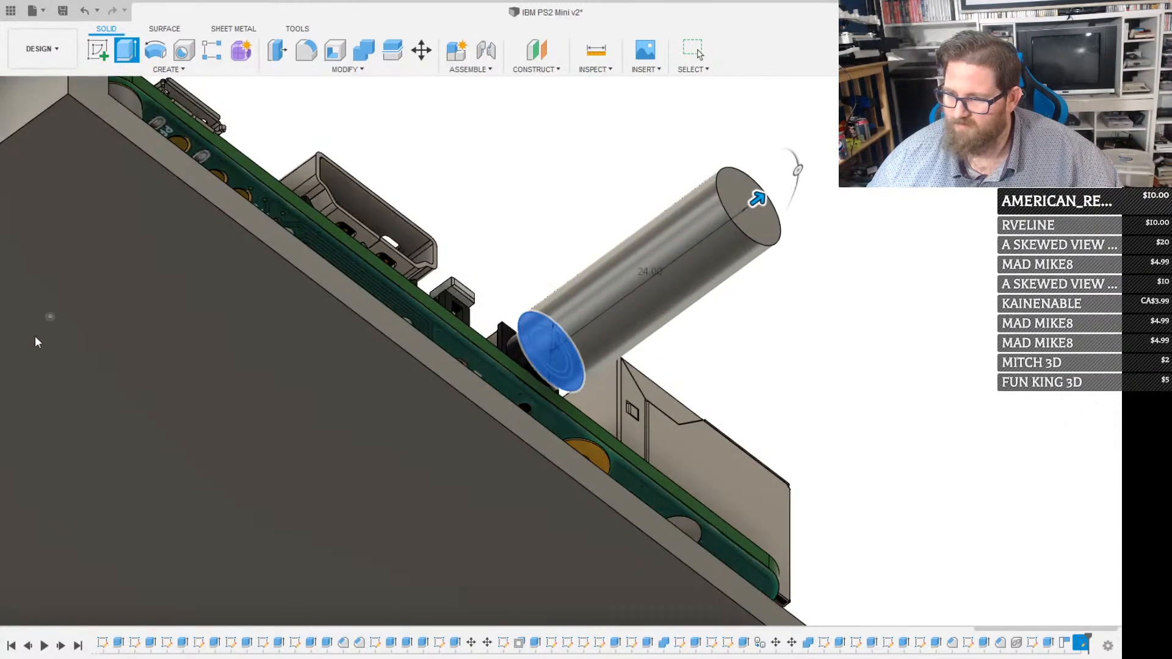
click(62, 260)
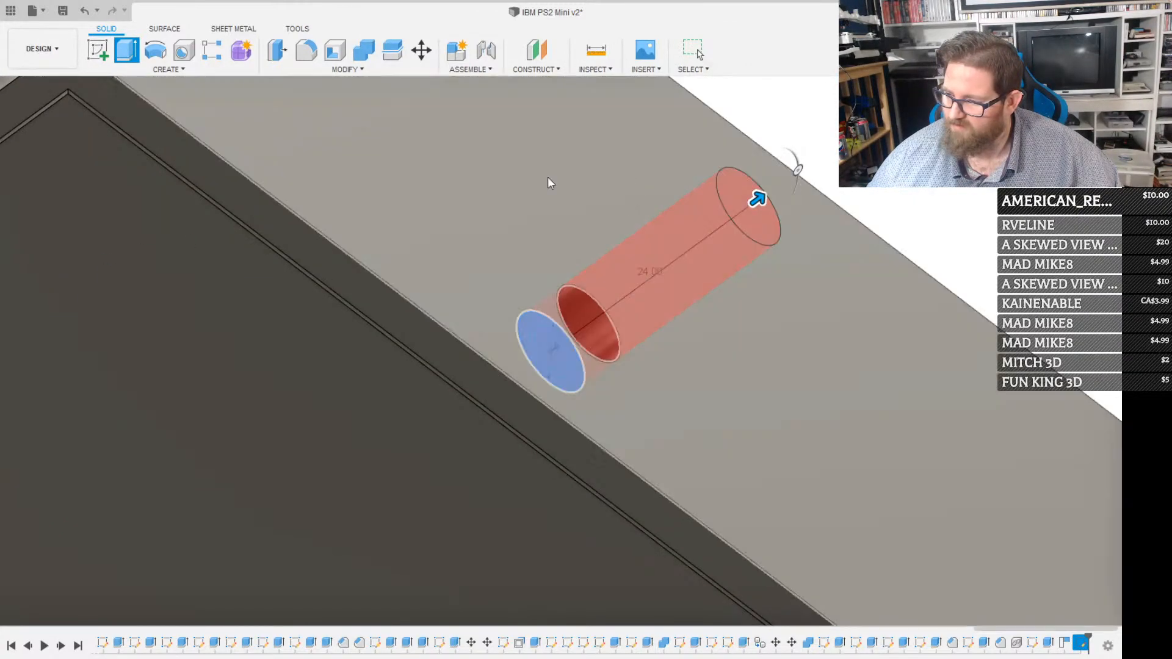
key(Return)
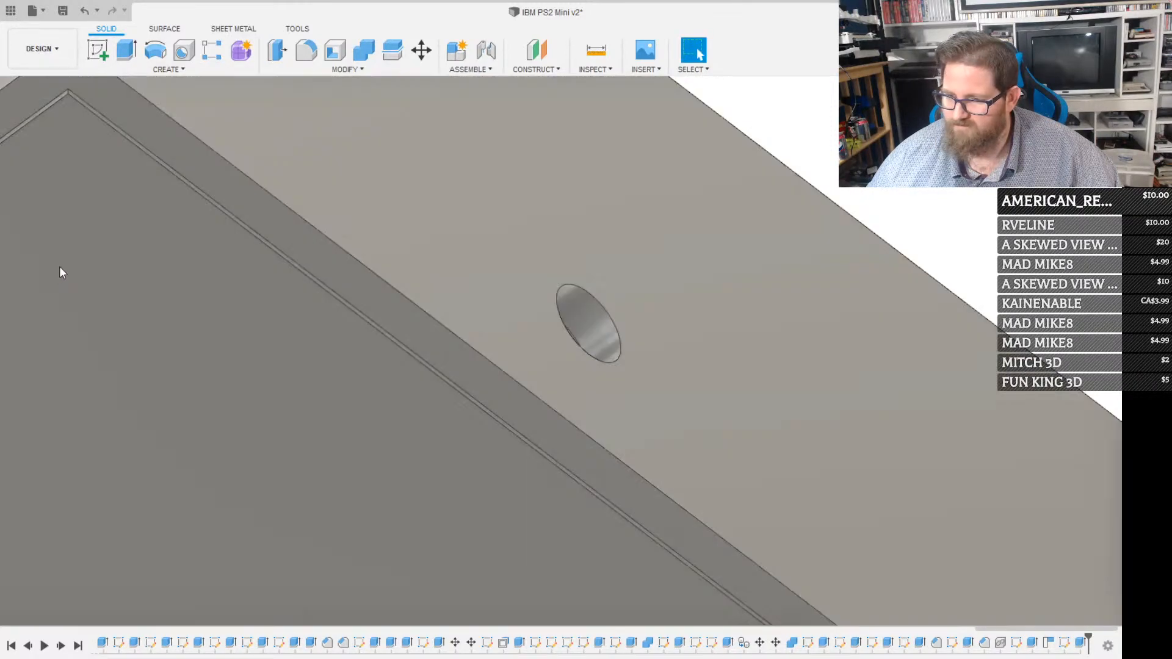
Hide the case, start a sketch on the HDMI port's front rim and offset its outline 2 mm outward
click(60, 268)
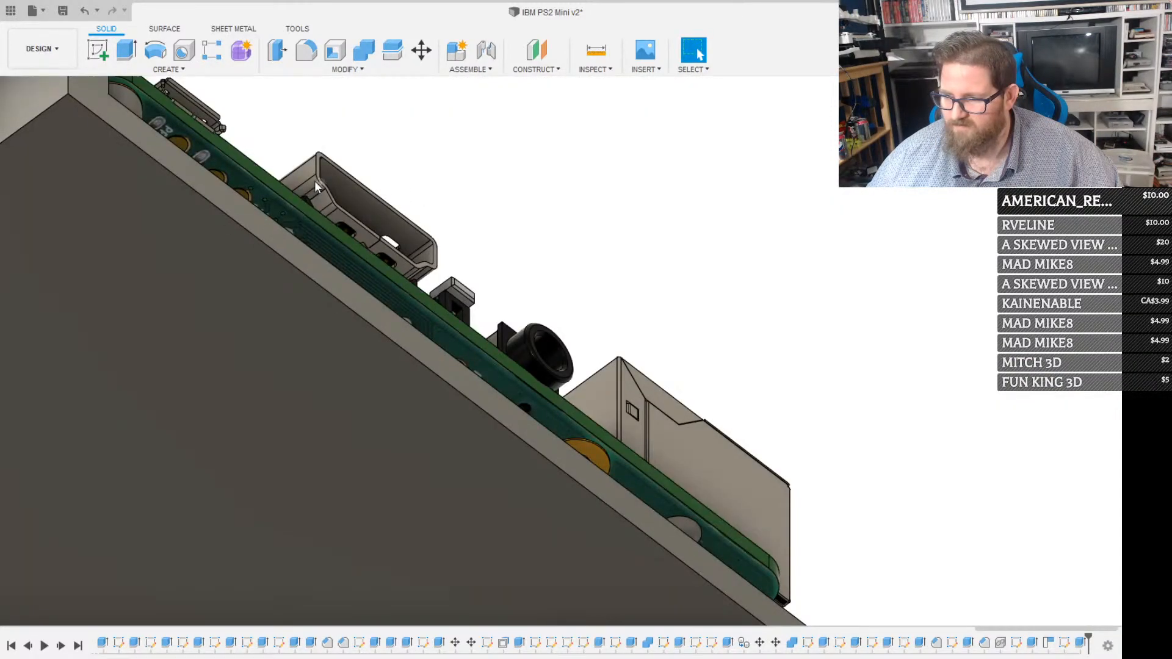
scroll(311, 157, up, 3)
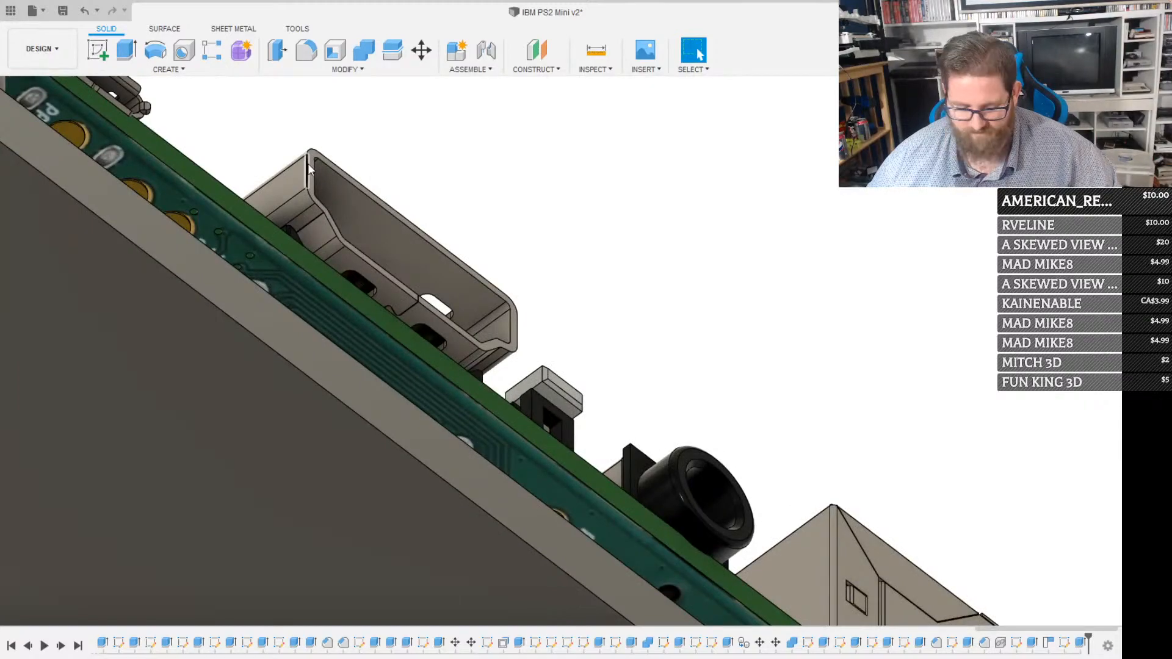
scroll(308, 163, up, 3)
click(303, 175)
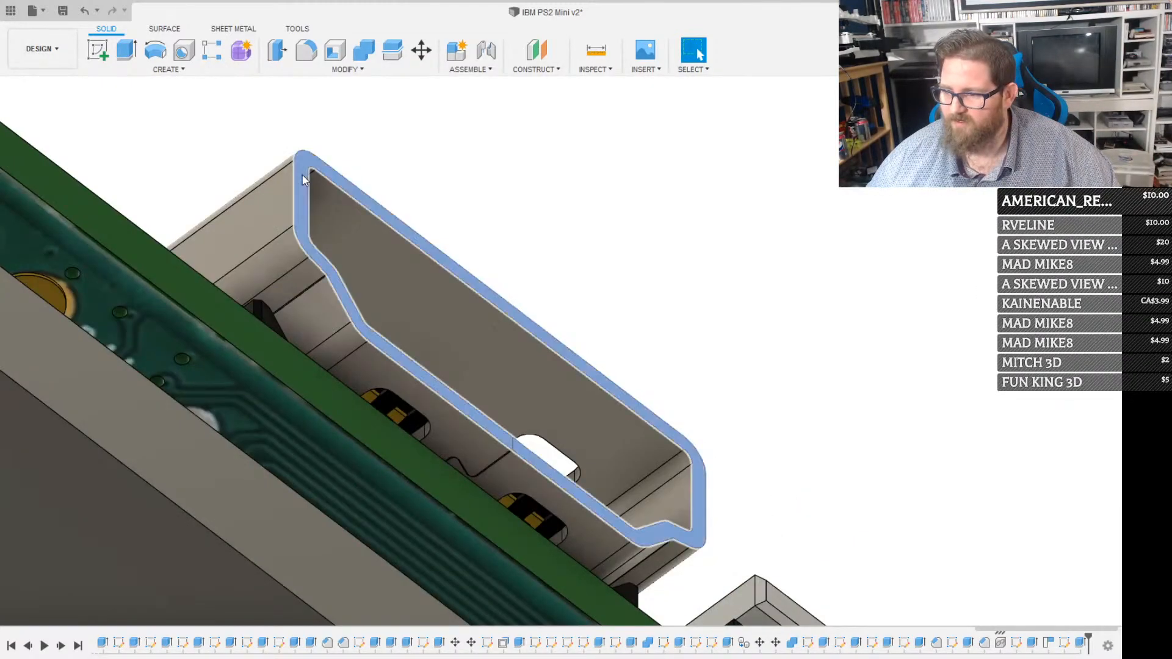
key(l)
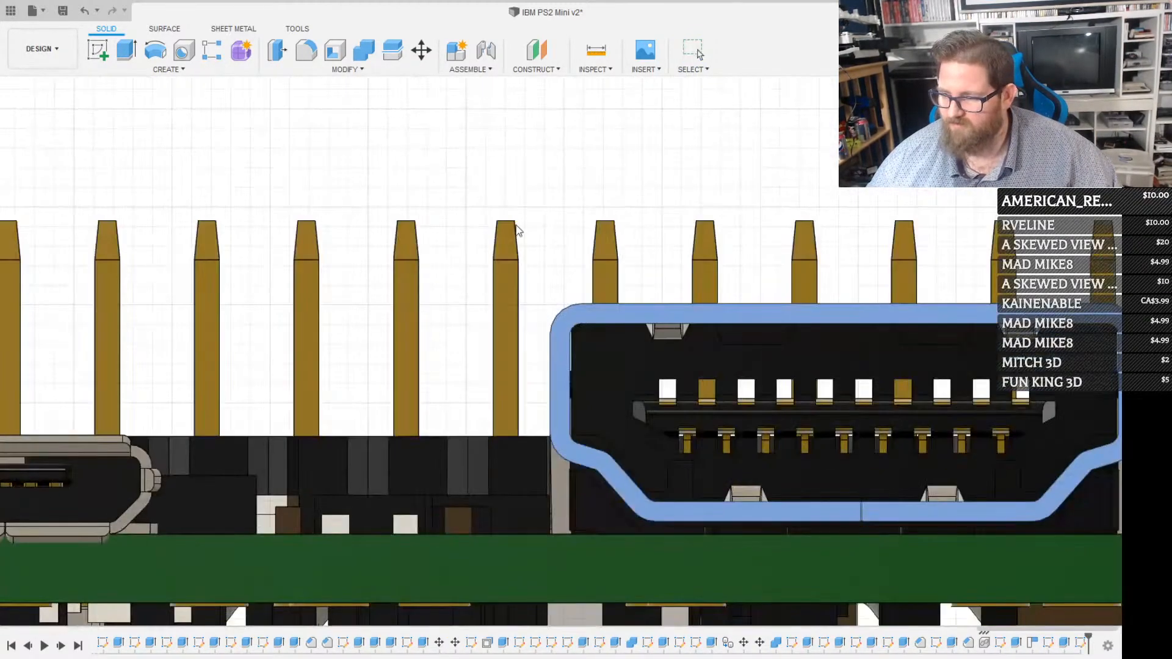
click(577, 305)
scroll(598, 294, down, 3)
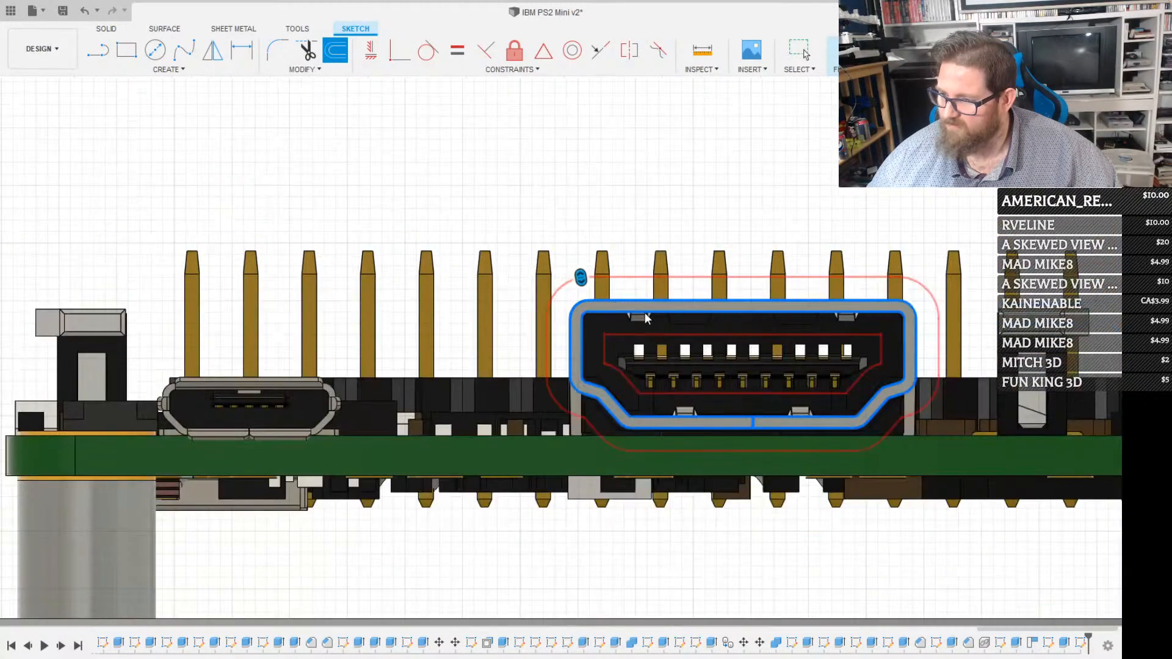
scroll(711, 306, down, 2)
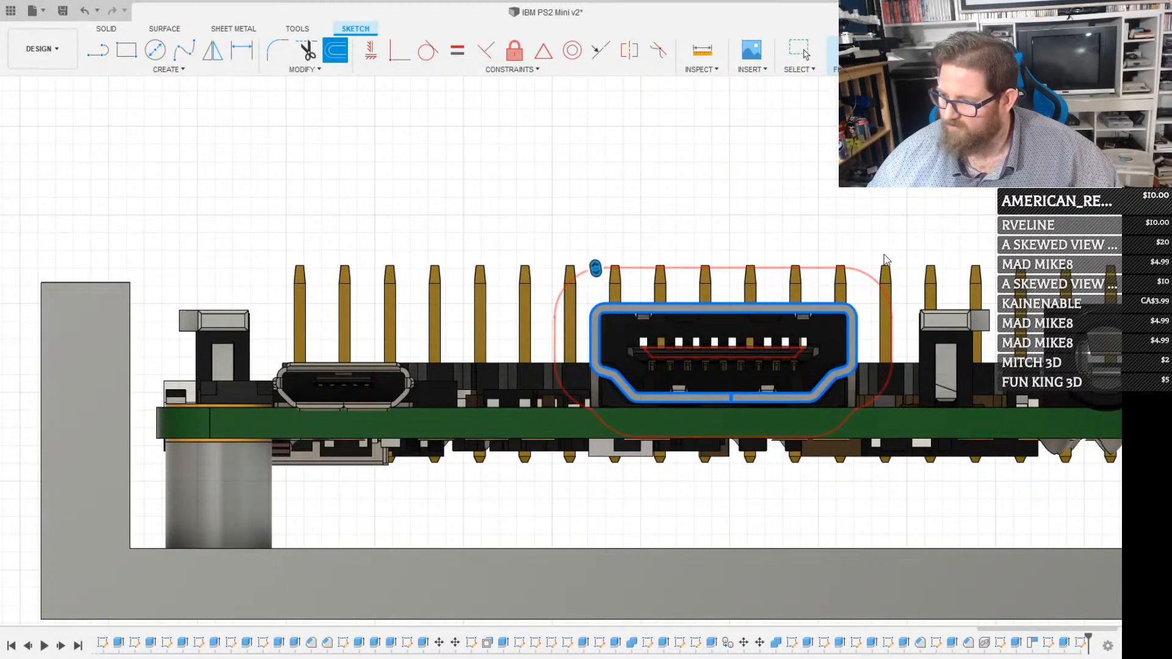
key(Return)
Extrude all regions inside the offset HDMI outline 26 mm outward with the case shown, cutting an HDMI opening through the case wall
click(814, 321)
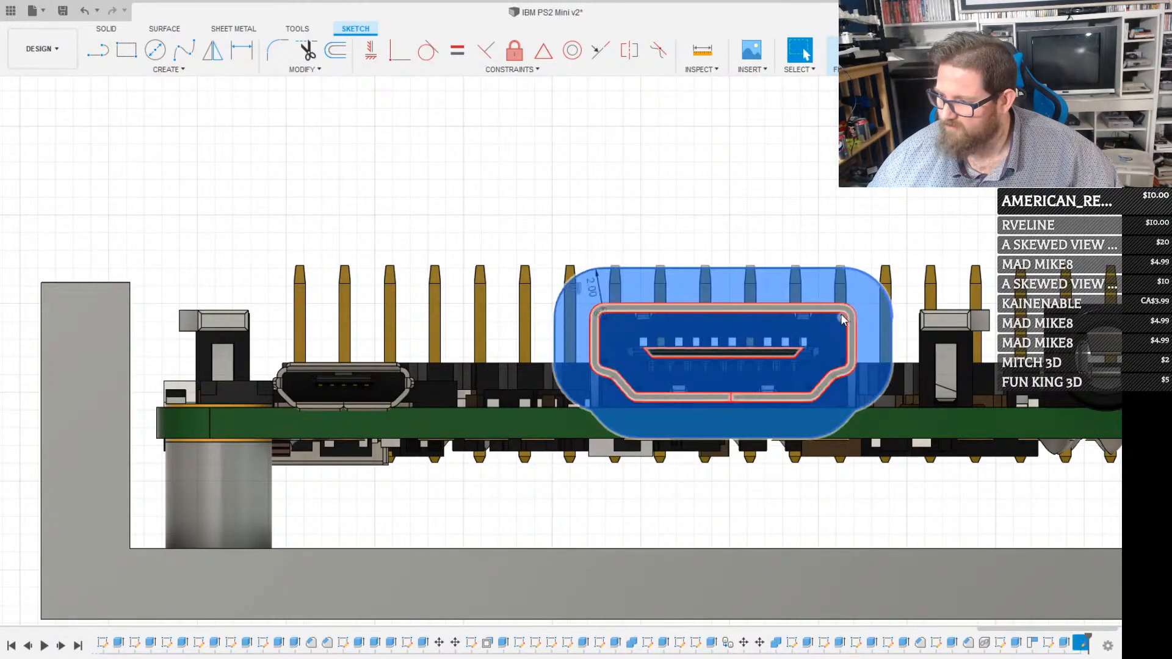
scroll(815, 321, up, 3)
click(818, 313)
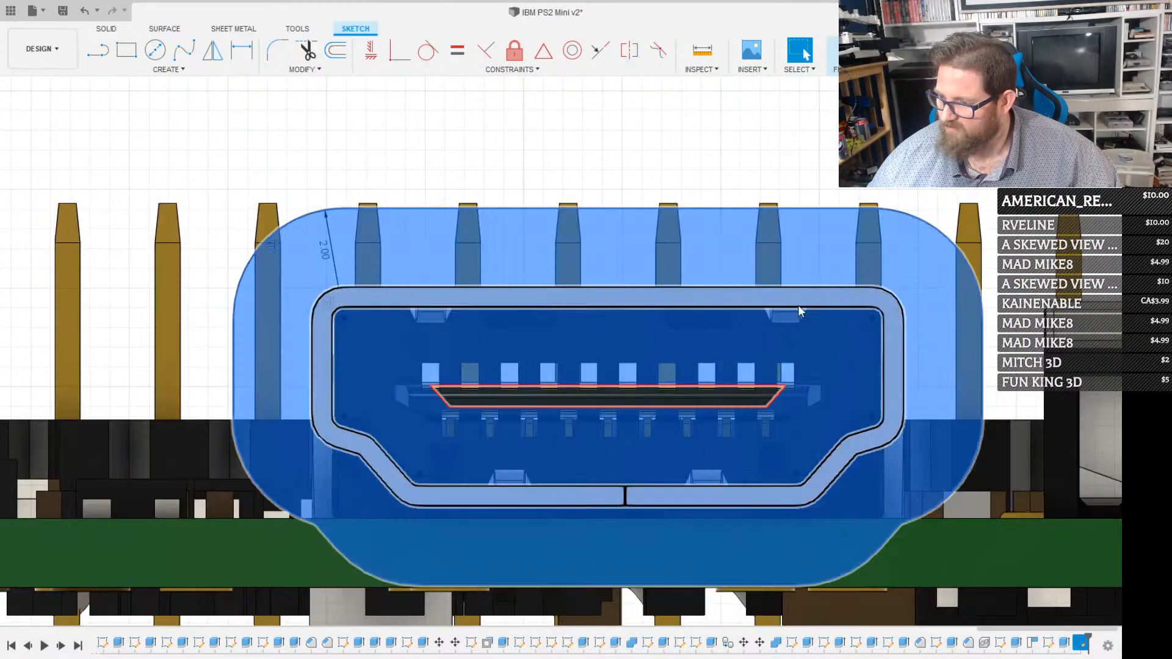
scroll(666, 395, down, 5)
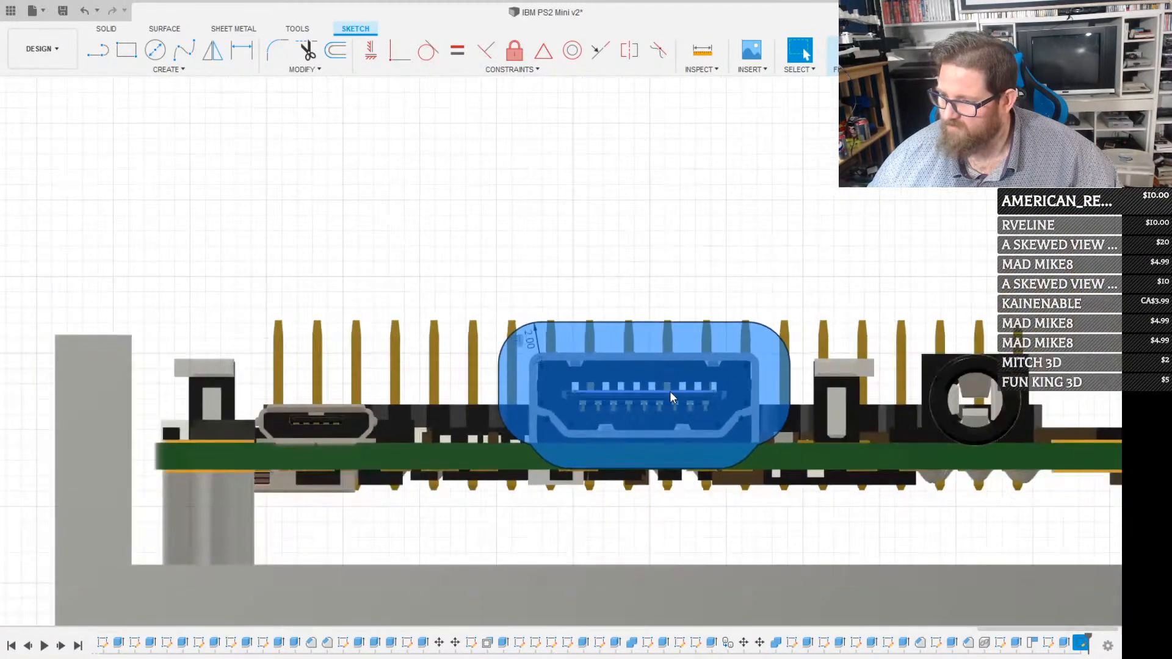
click(704, 372)
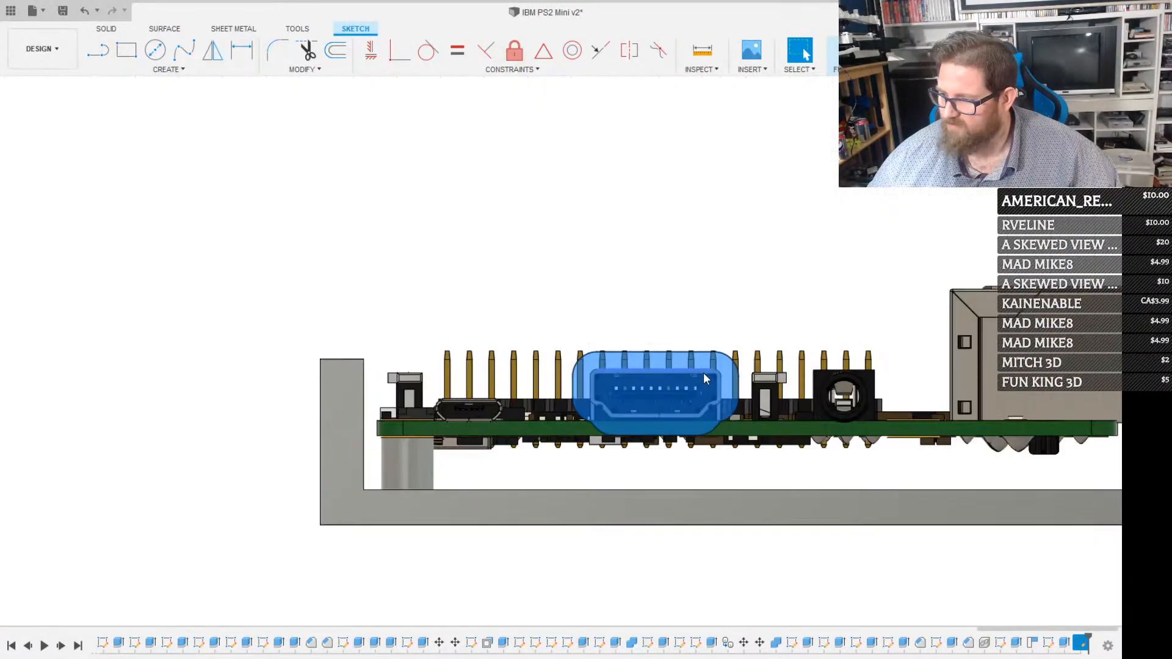
key(e)
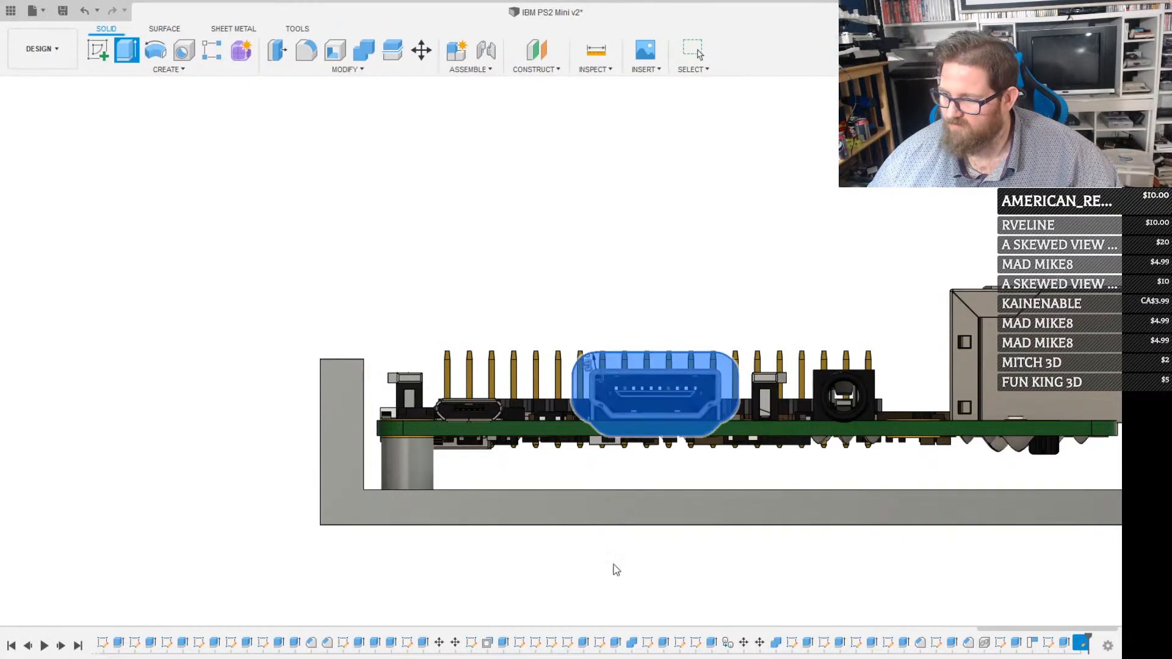
shift+middle_drag(561, 487, 657, 500)
drag(610, 392, 818, 392)
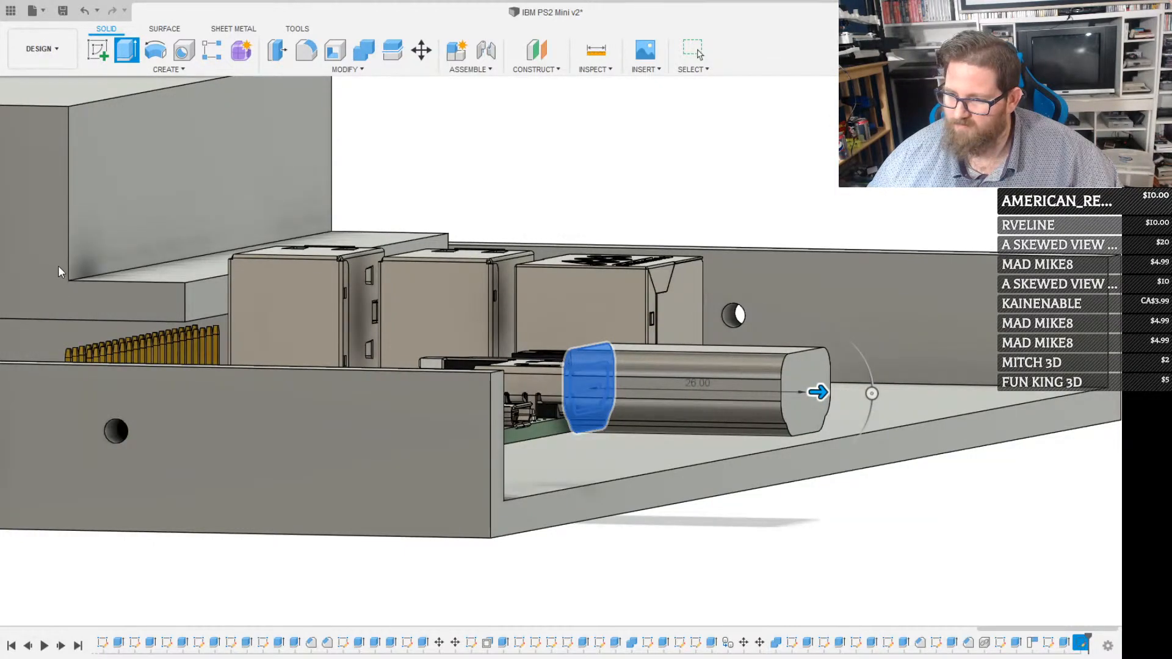
click(60, 266)
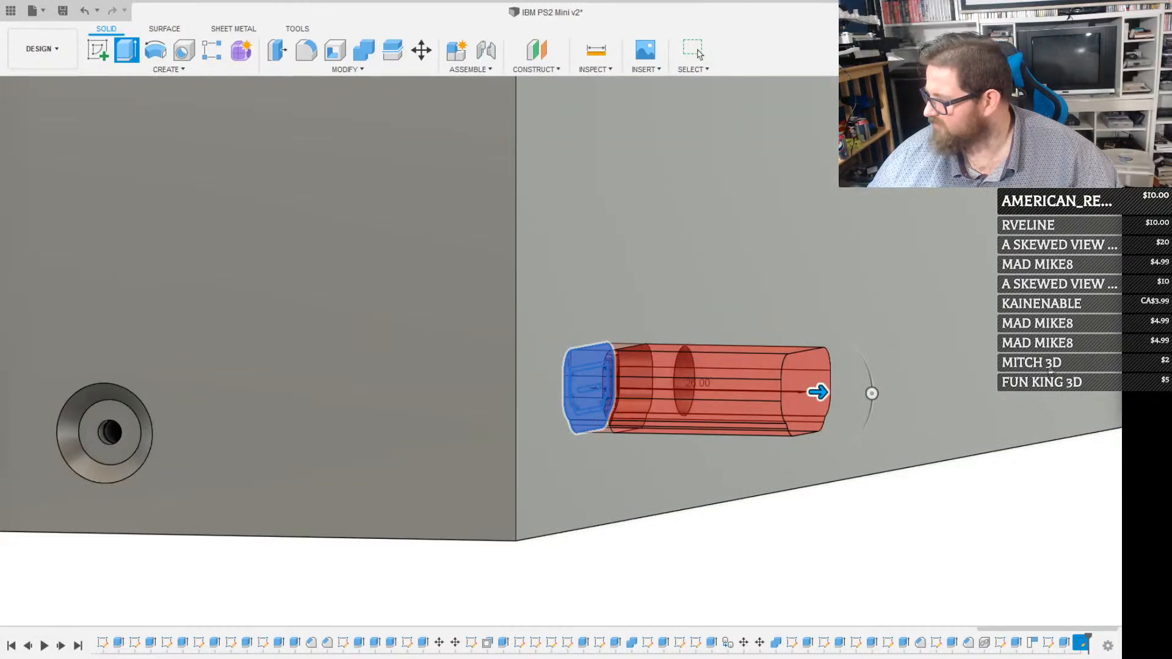
key(Return)
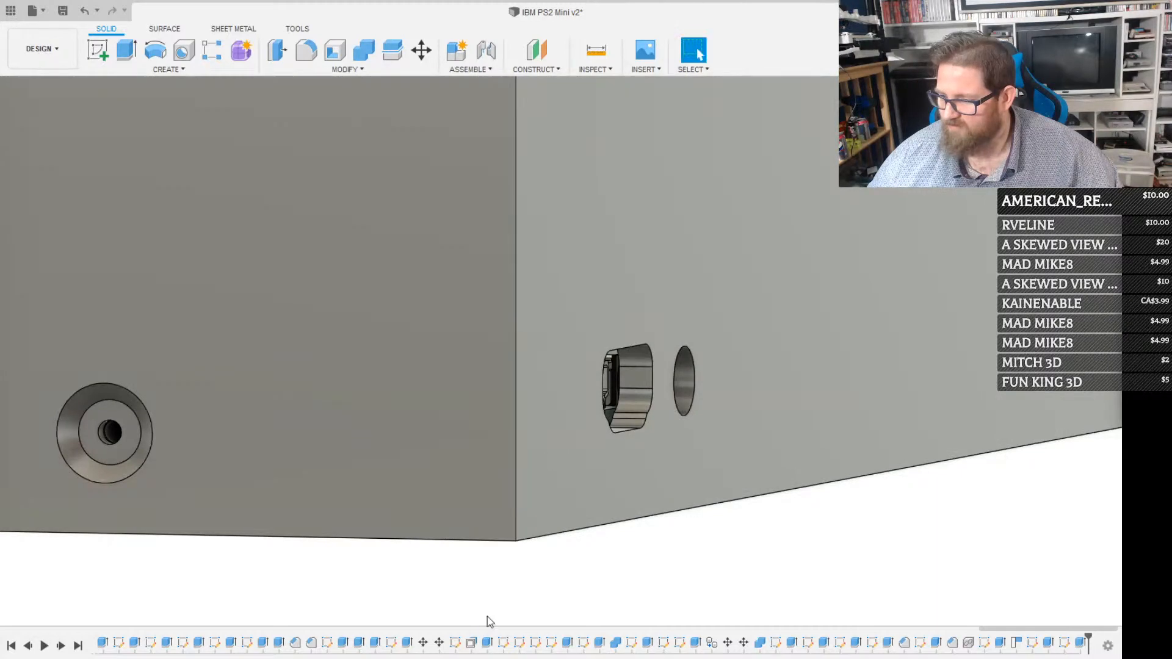
Examine the HDMI and audio jack openings in the case wall and the case's front from several angles
shift+middle_drag(507, 470, 503, 446)
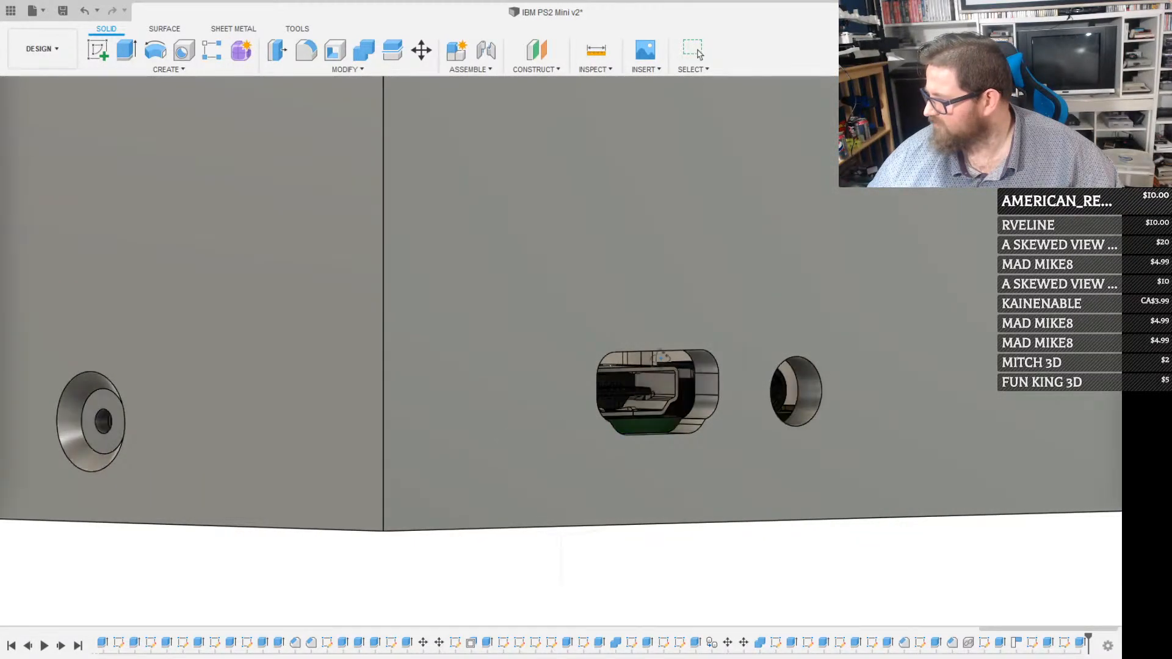
scroll(661, 354, down, 5)
scroll(661, 351, down, 1)
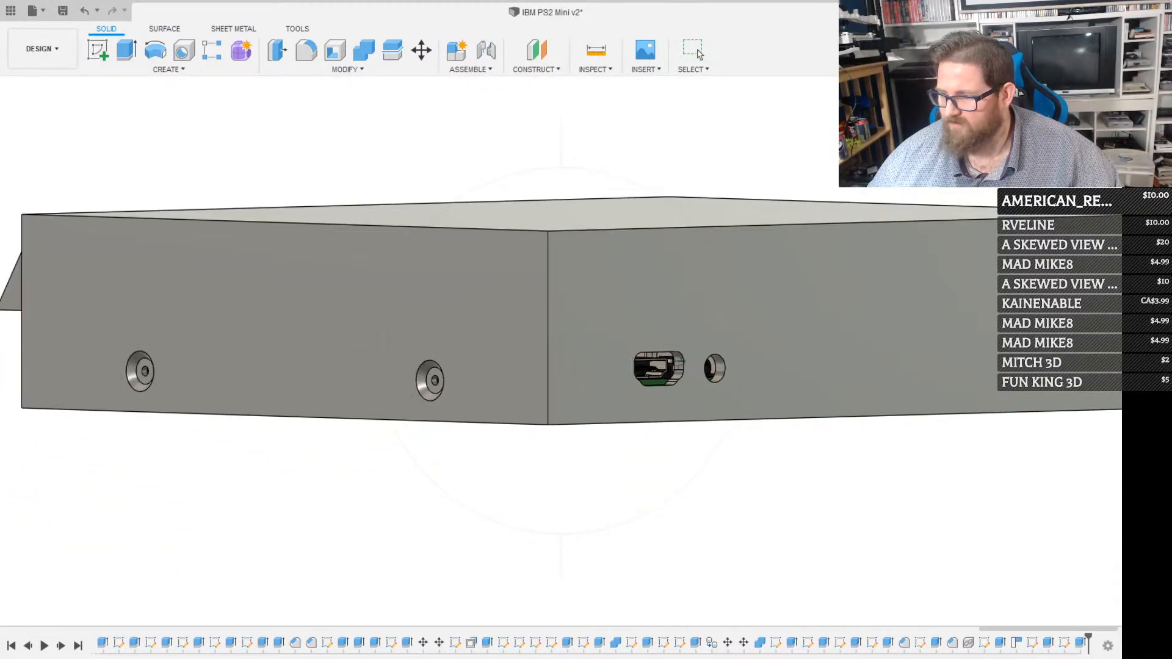
shift+middle_drag(662, 351, 666, 389)
scroll(652, 345, up, 6)
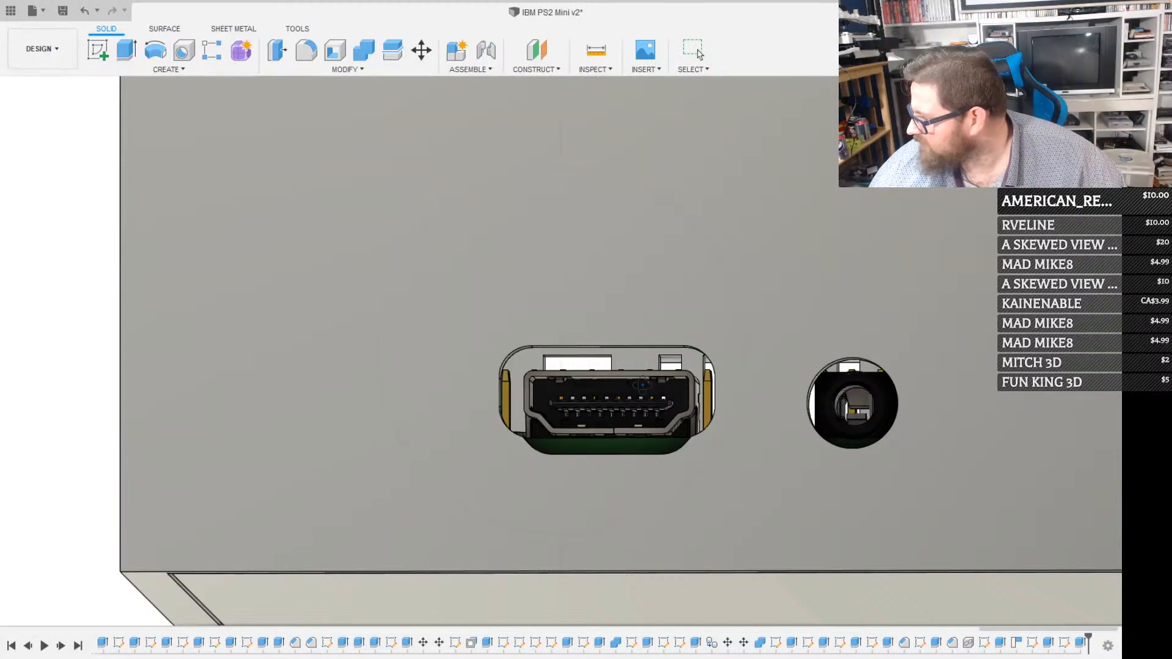
scroll(643, 385, down, 5)
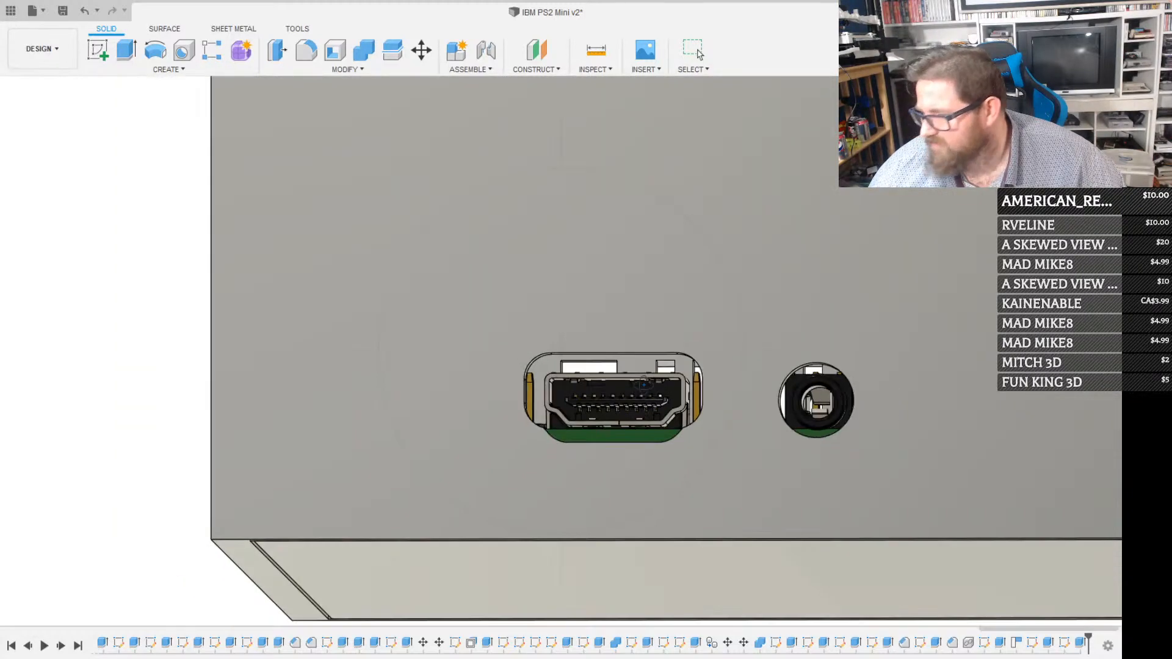
shift+middle_drag(643, 385, 742, 400)
scroll(787, 374, down, 3)
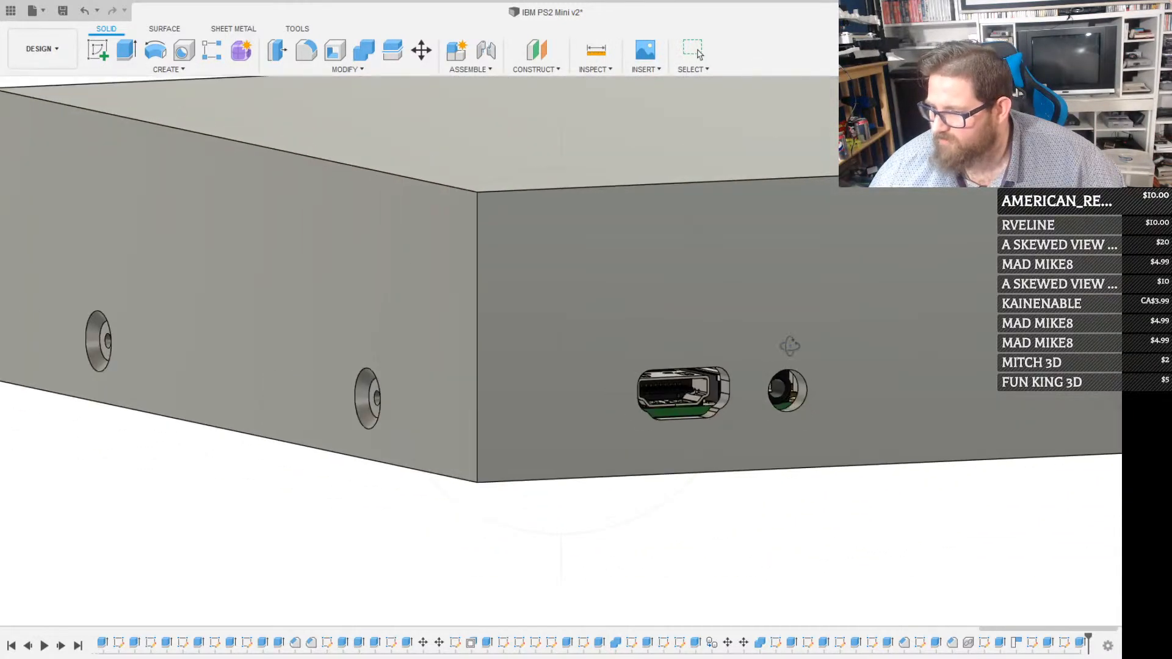
shift+middle_drag(788, 342, 744, 517)
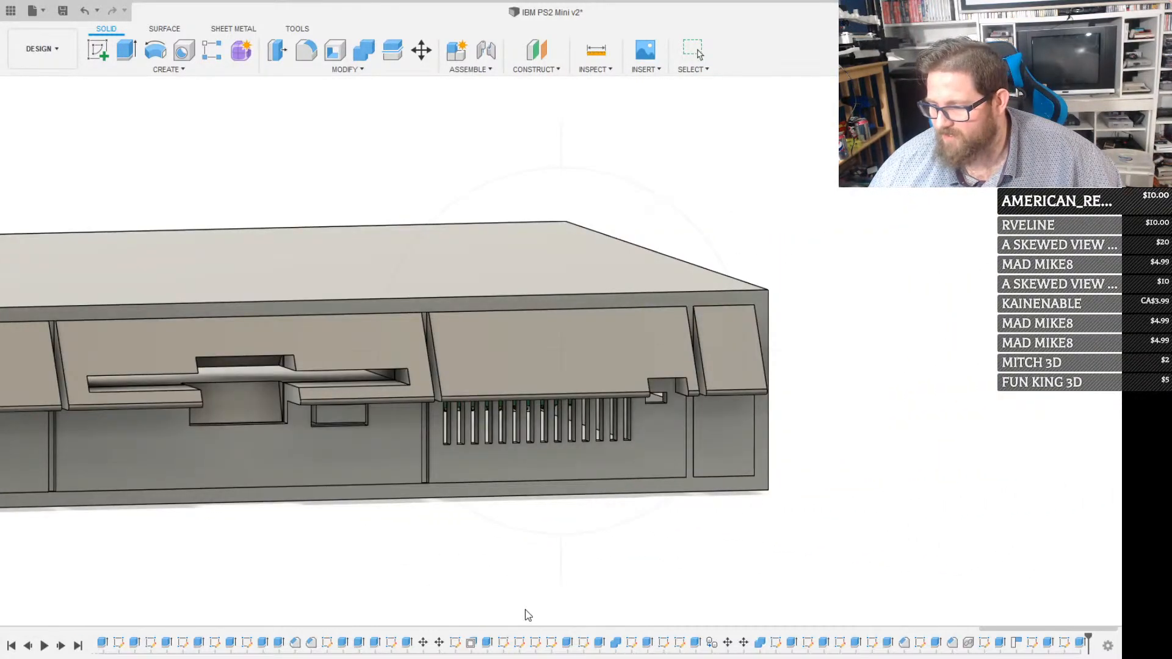
middle_drag(507, 427, 770, 456)
scroll(471, 409, down, 4)
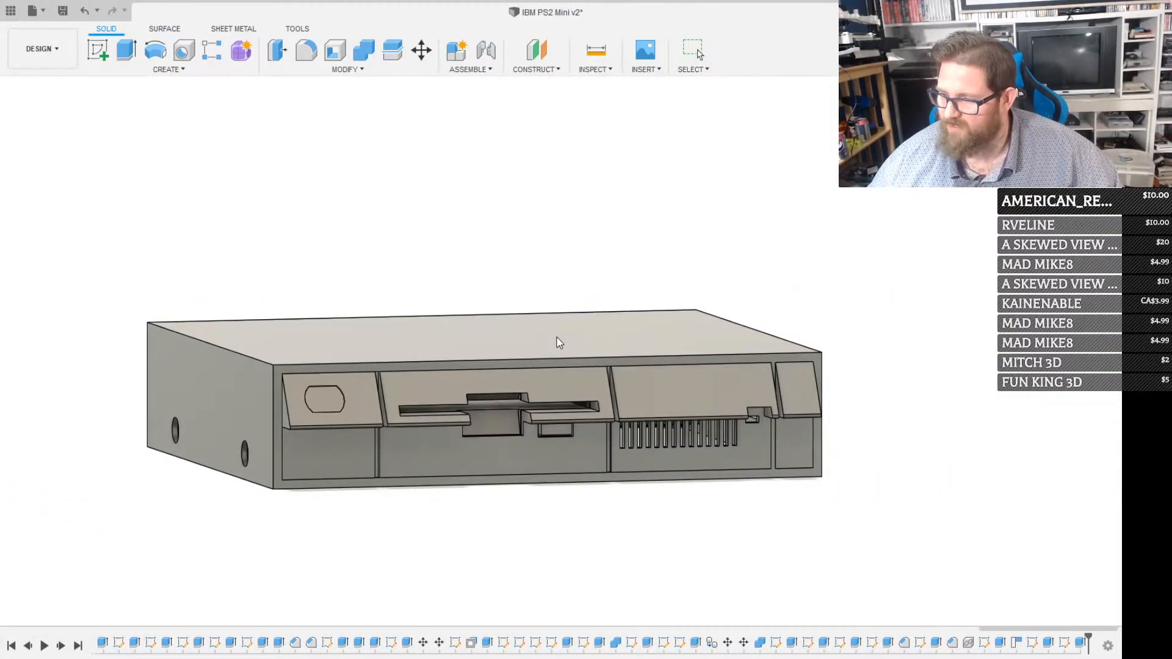
Save the design, and show the monitor on top of the case in a front view
click(1017, 253)
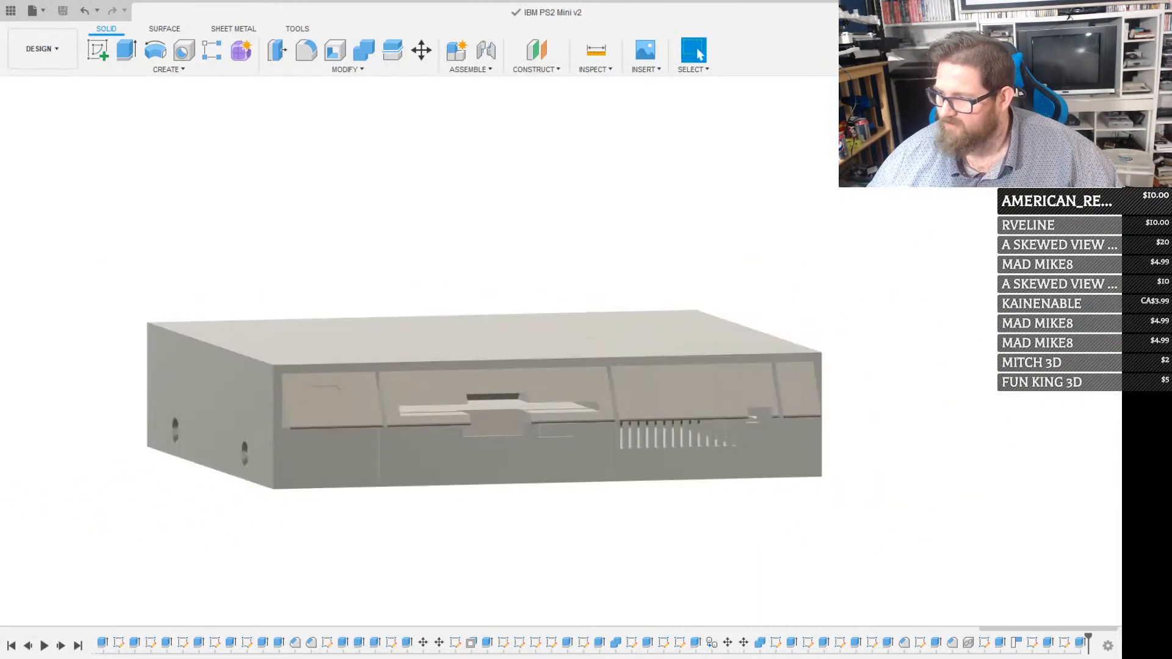
scroll(668, 398, down, 2)
click(1076, 121)
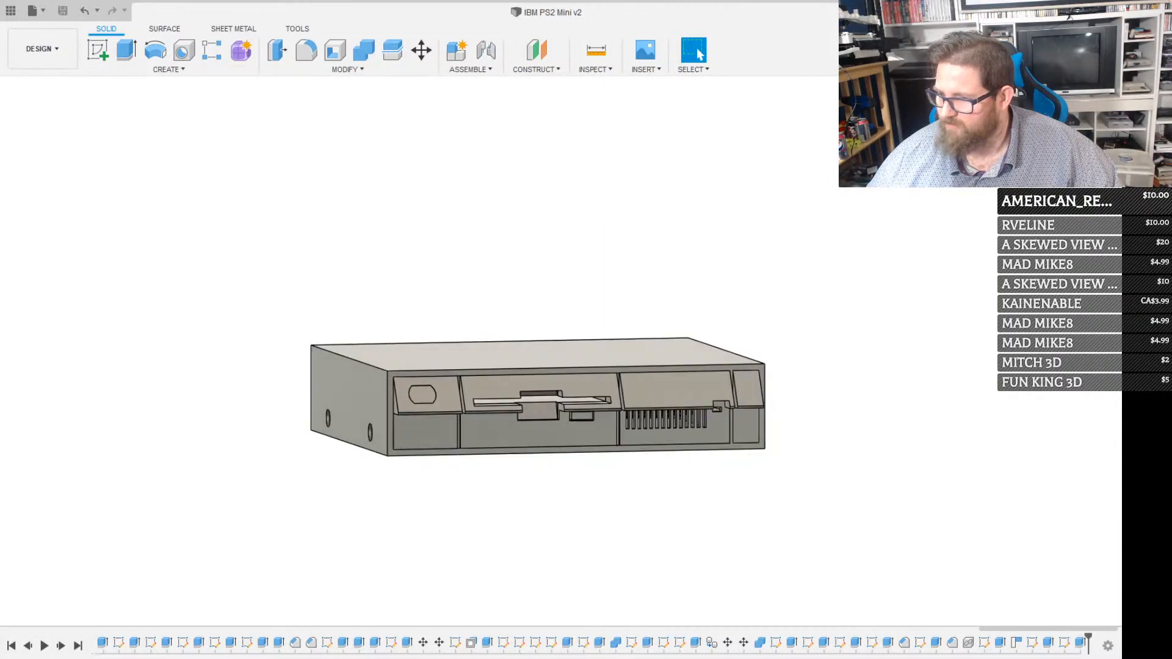
middle_drag(246, 228, 380, 293)
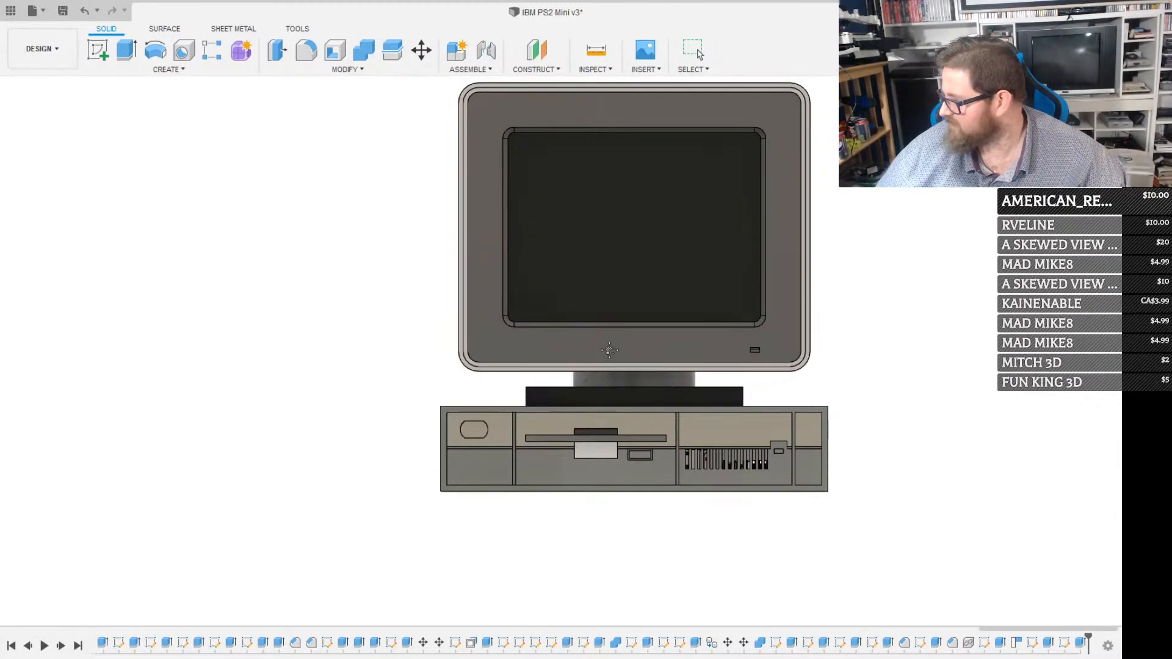
Examine the complete monitor and case assembly from the front, rear, underside and side
middle_drag(627, 341, 647, 367)
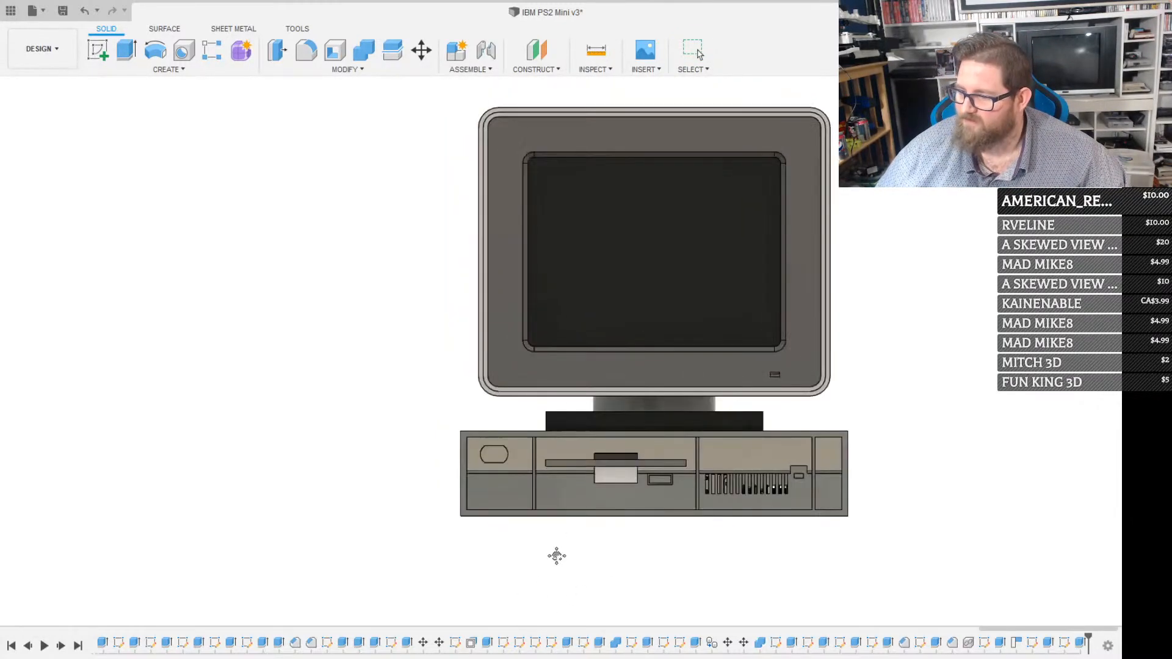
shift+middle_drag(536, 477, 584, 498)
scroll(584, 498, up, 2)
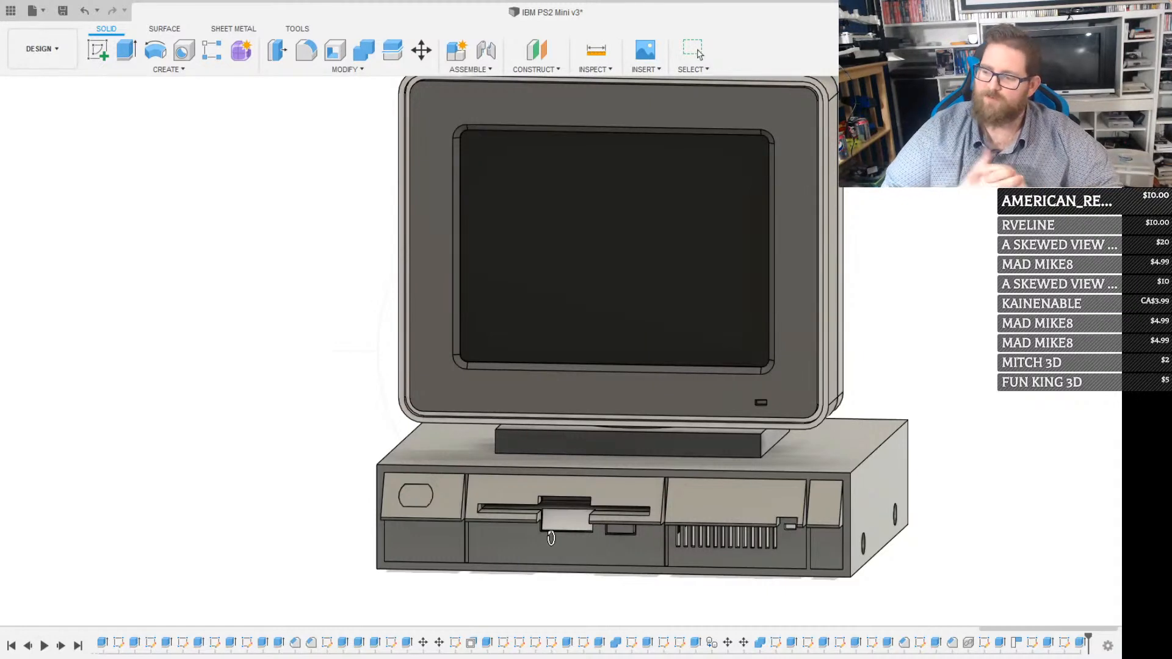
scroll(551, 539, down, 3)
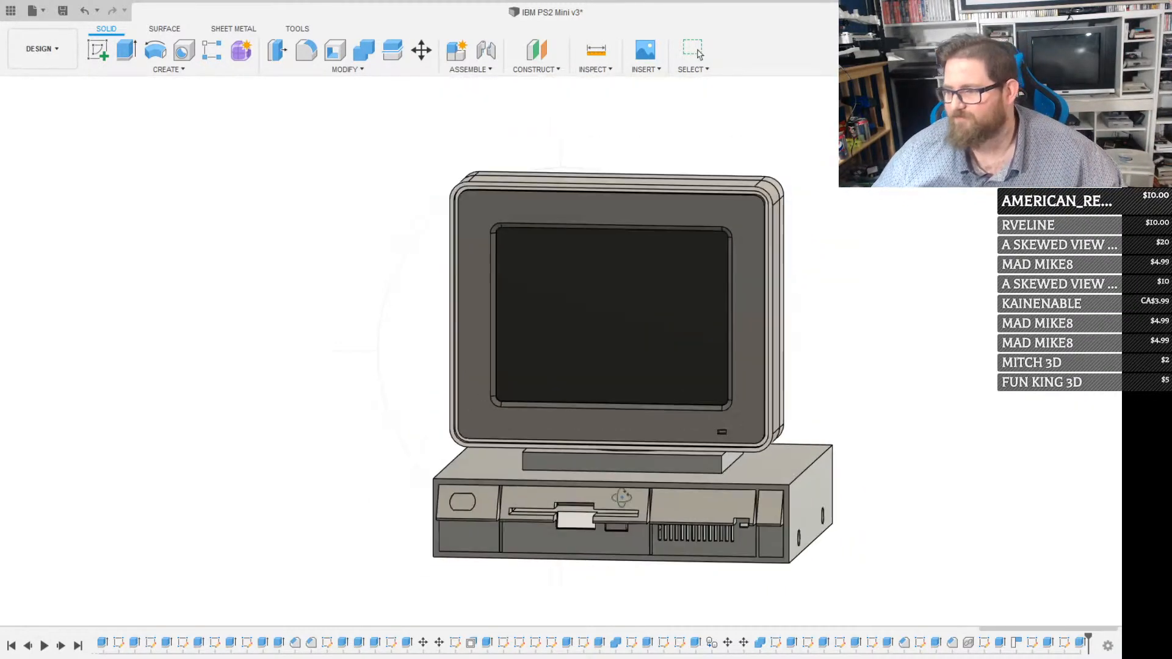
shift+middle_drag(552, 538, 451, 435)
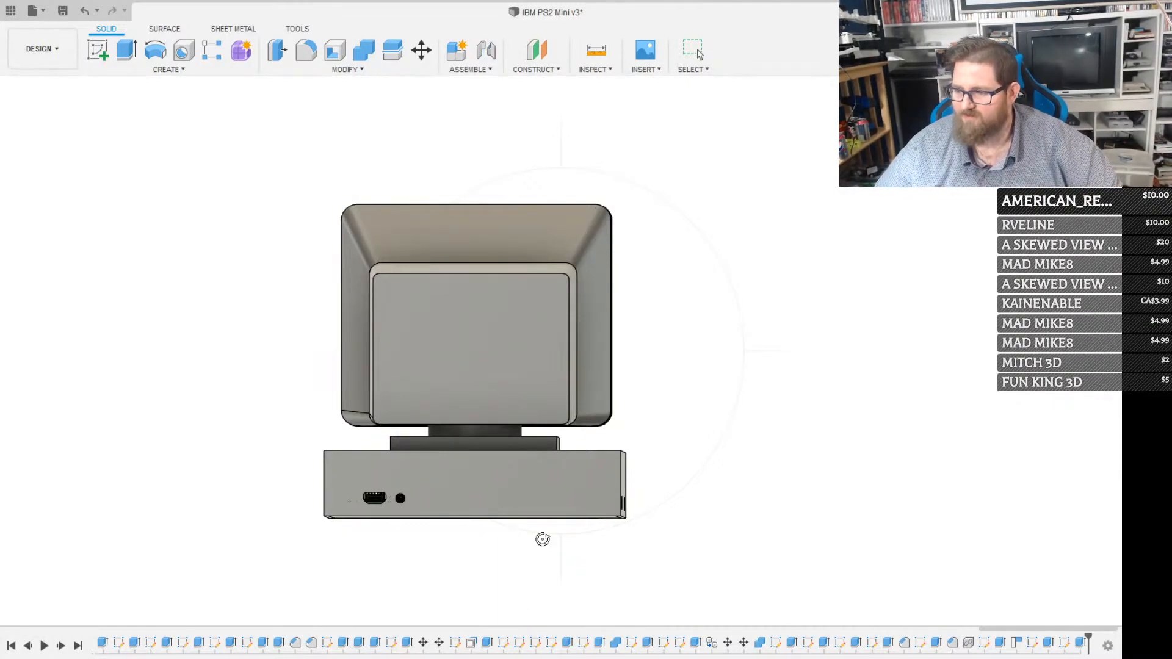
shift+middle_drag(586, 504, 481, 450)
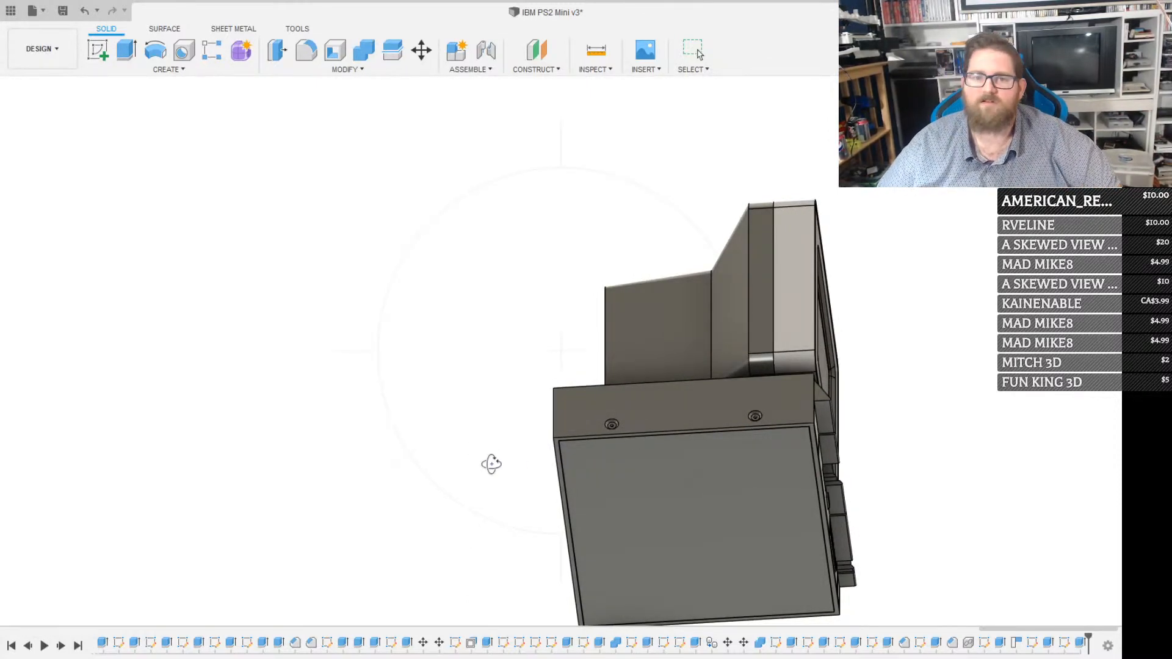
shift+middle_drag(489, 466, 586, 494)
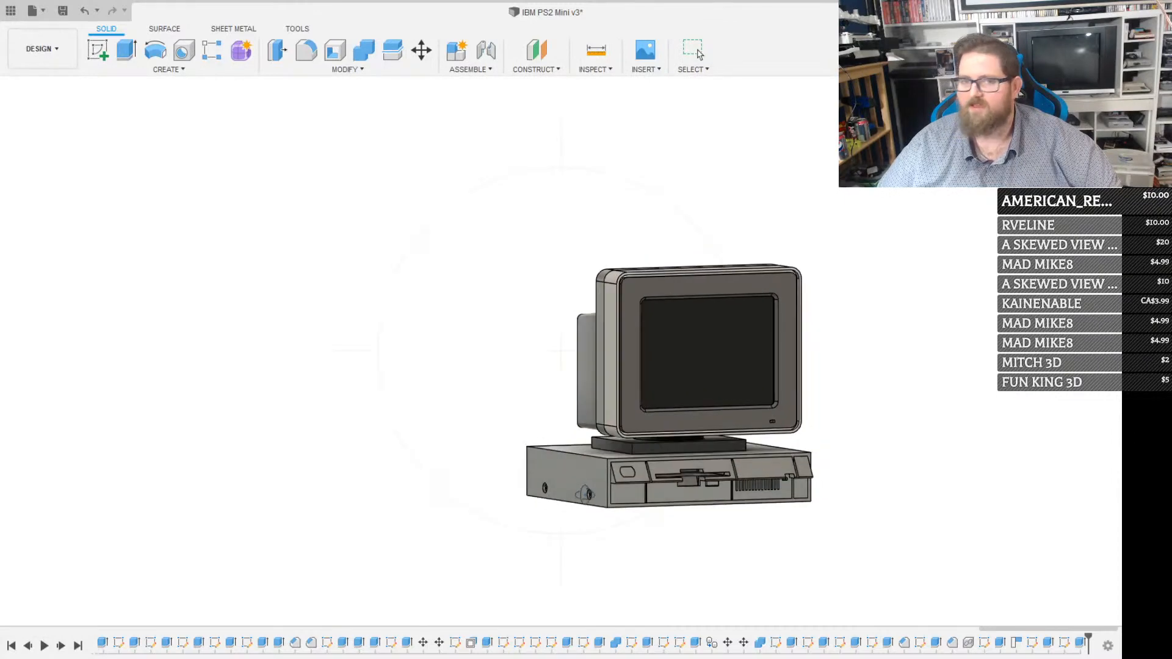
scroll(661, 516, up, 5)
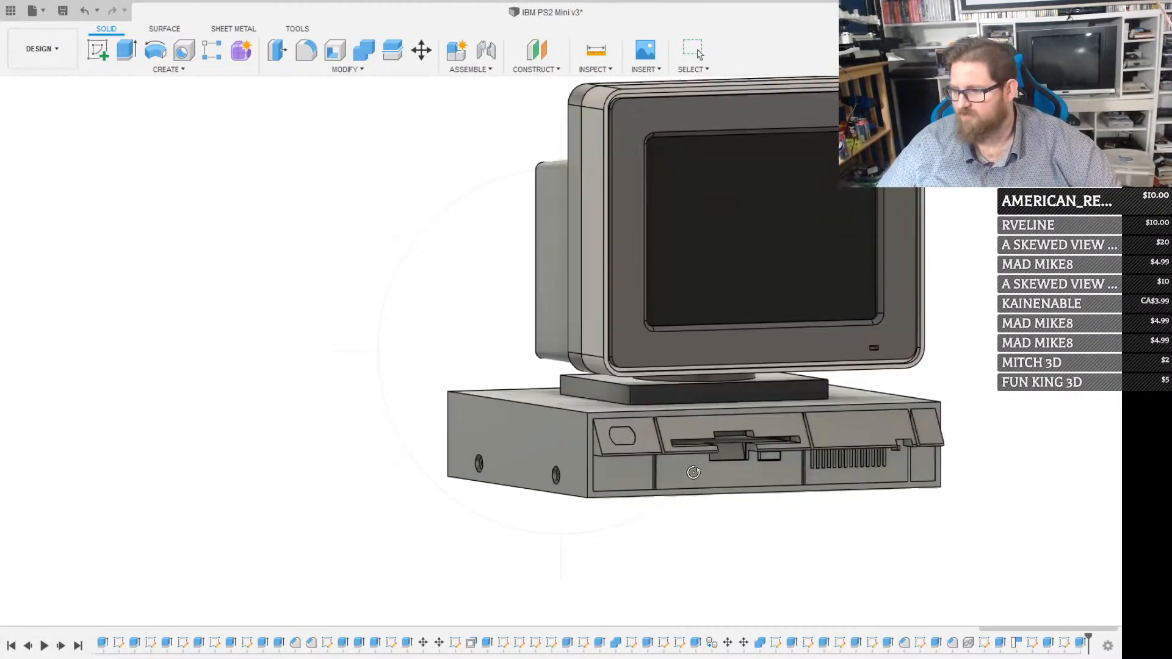
Inspect the case's underside, the front drive slot details, and the HDMI, audio and side screw openings up close
shift+middle_drag(743, 414, 667, 387)
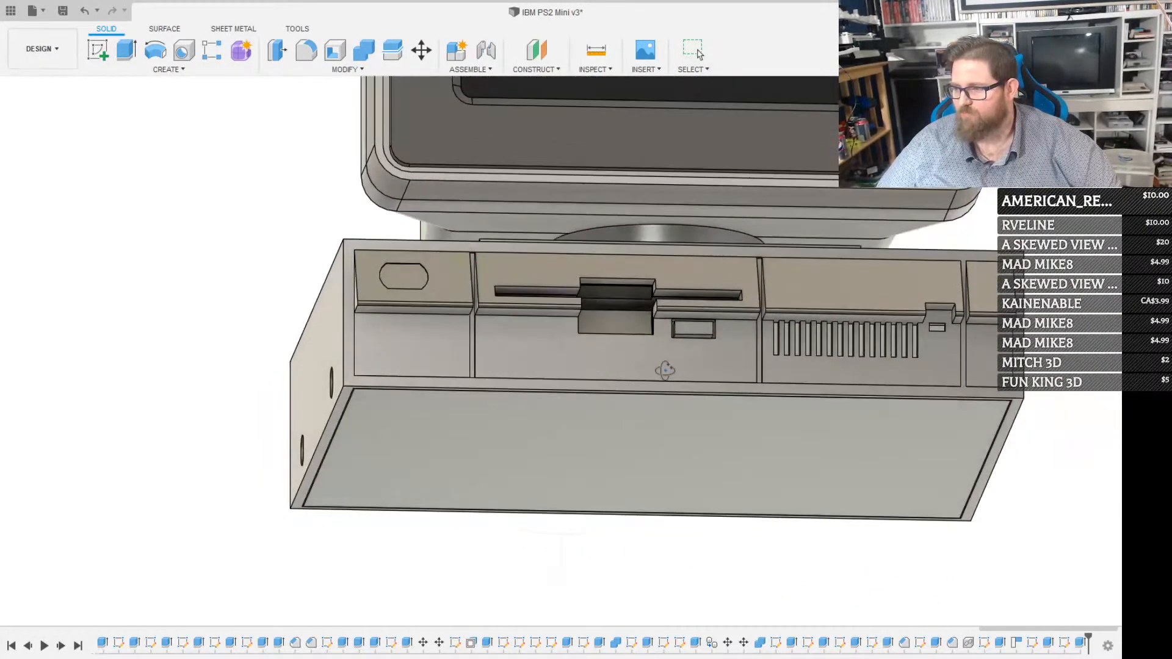
scroll(676, 295, up, 3)
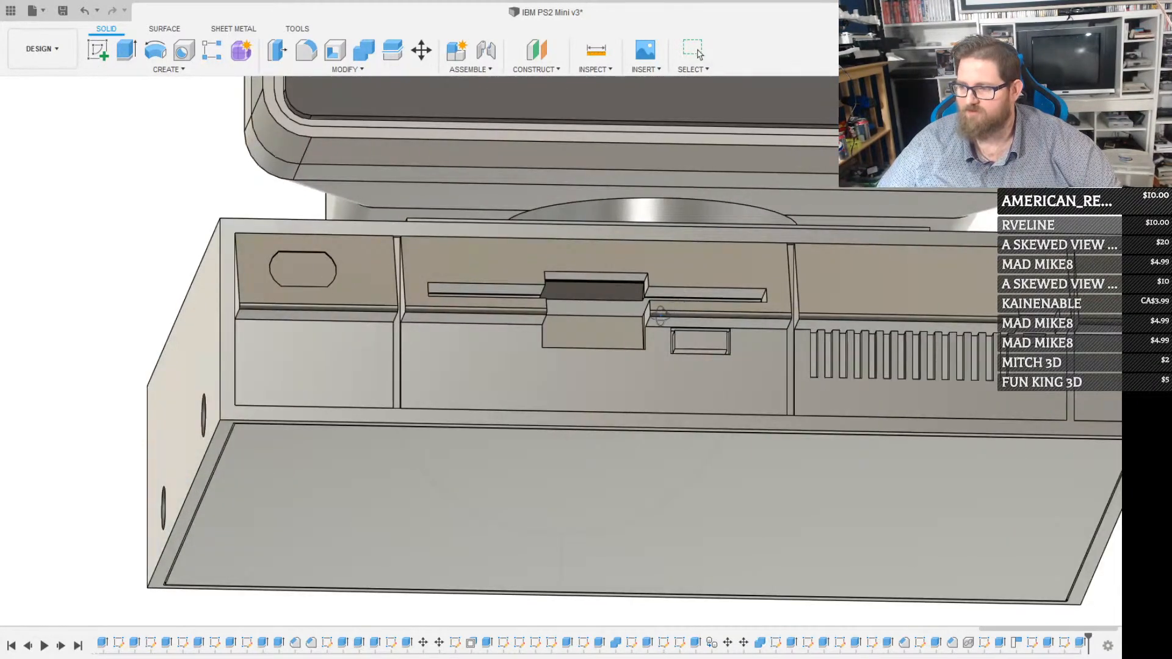
scroll(672, 299, down, 2)
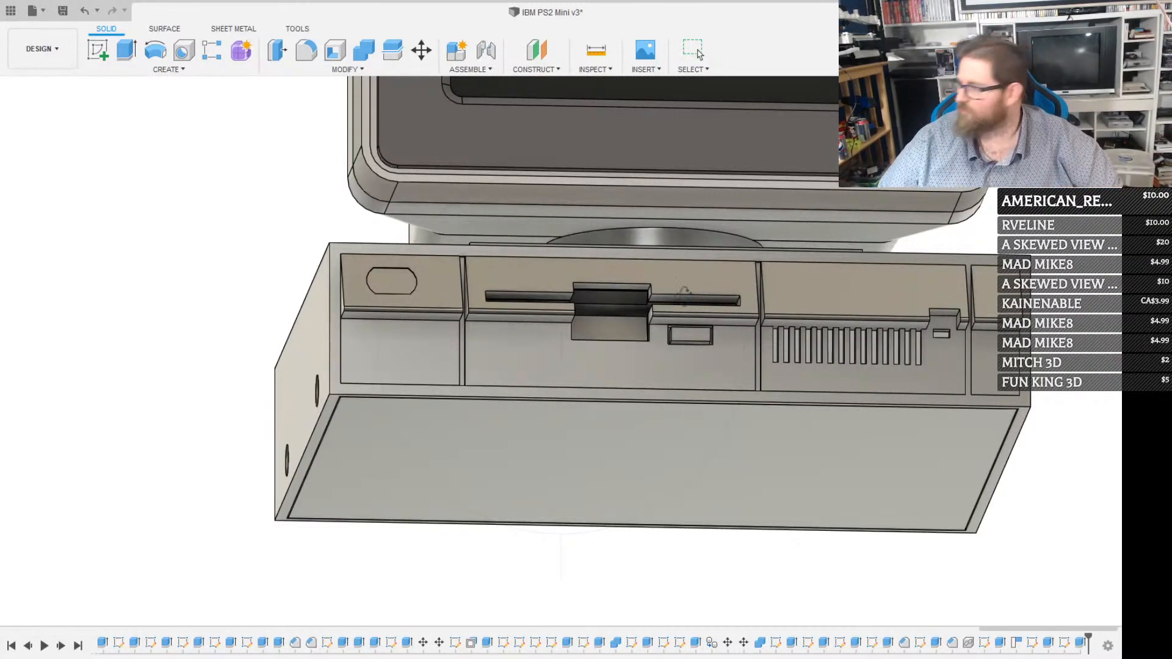
shift+middle_drag(883, 363, 485, 275)
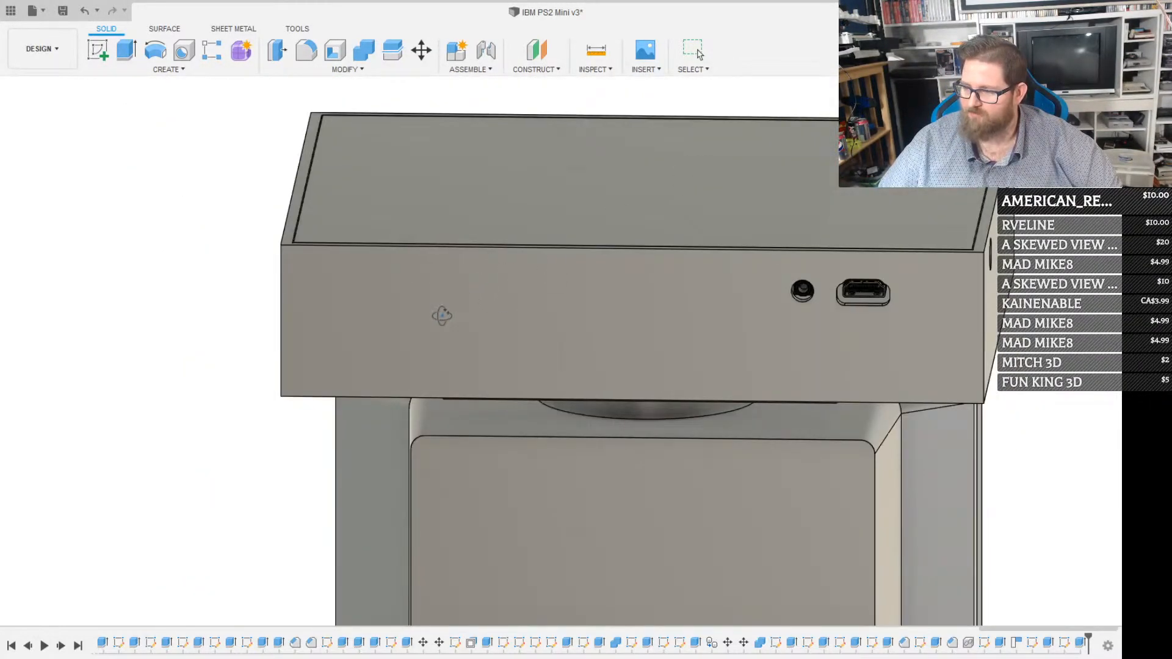
scroll(441, 317, down, 3)
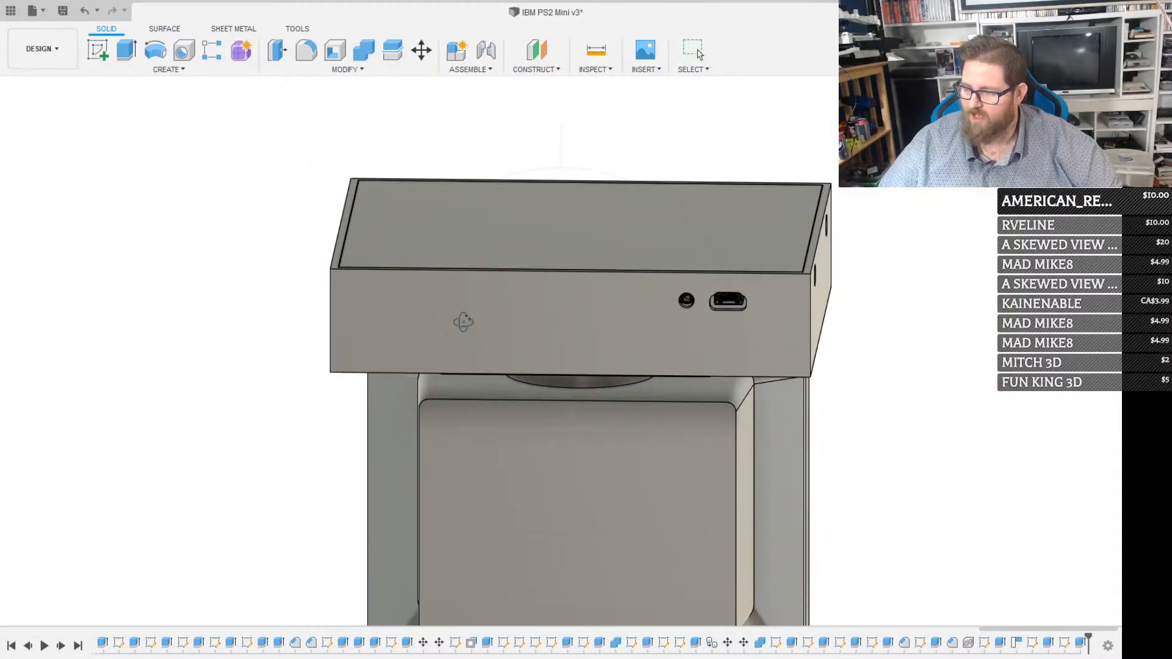
shift+middle_drag(464, 322, 480, 355)
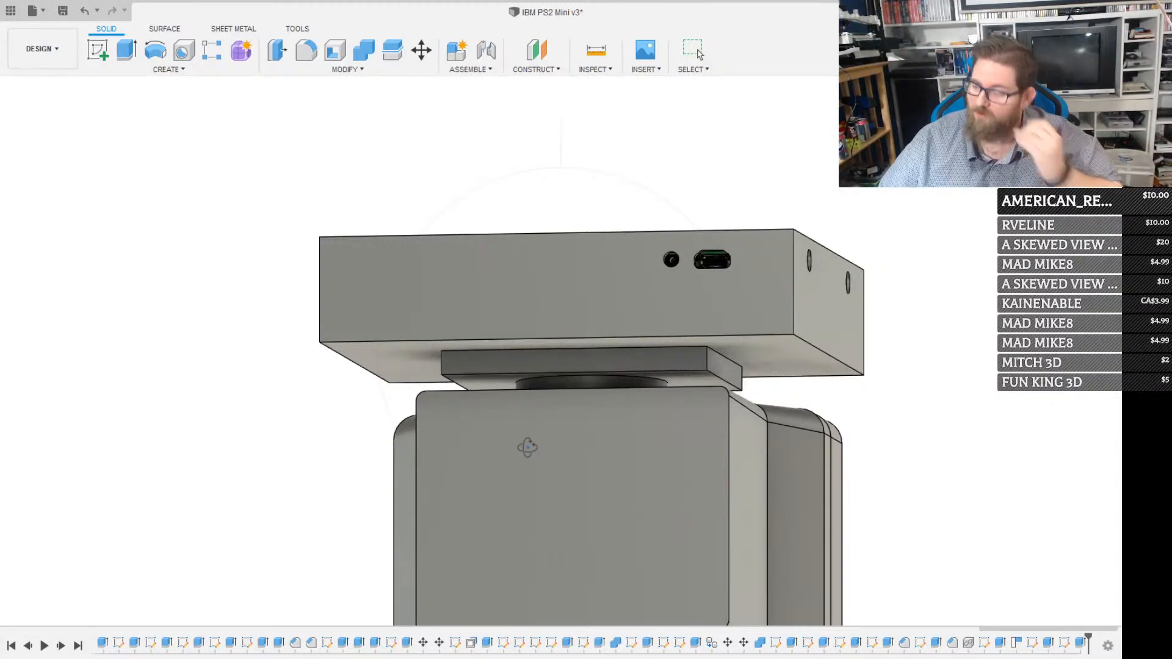
scroll(444, 455, down, 2)
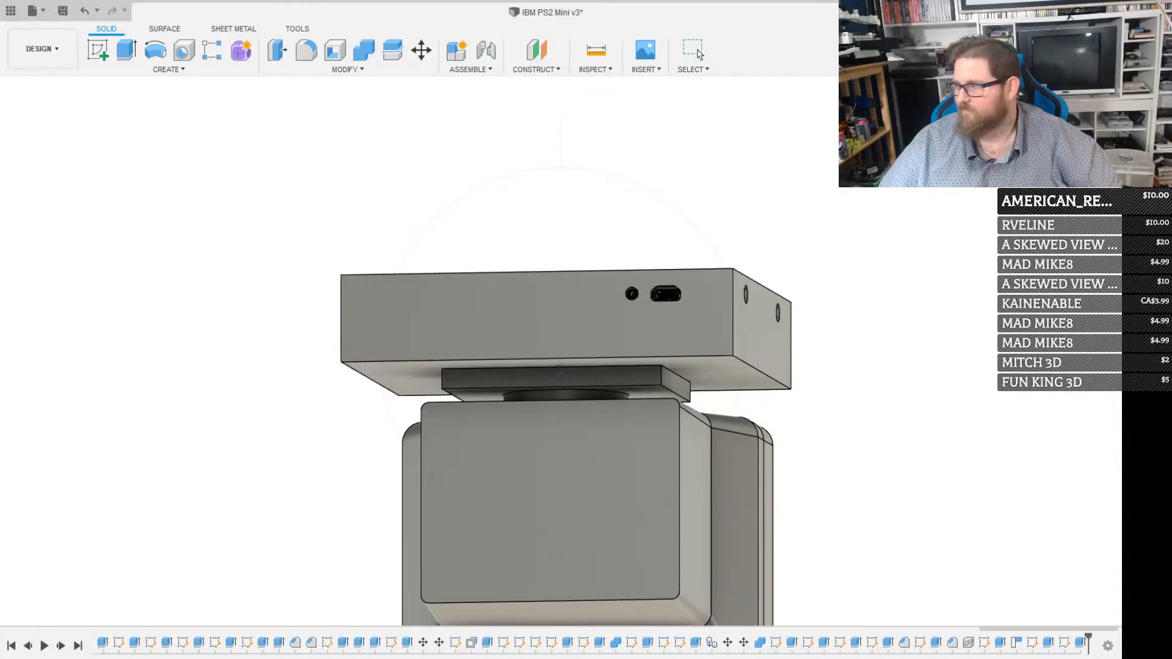
shift+middle_drag(525, 375, 429, 333)
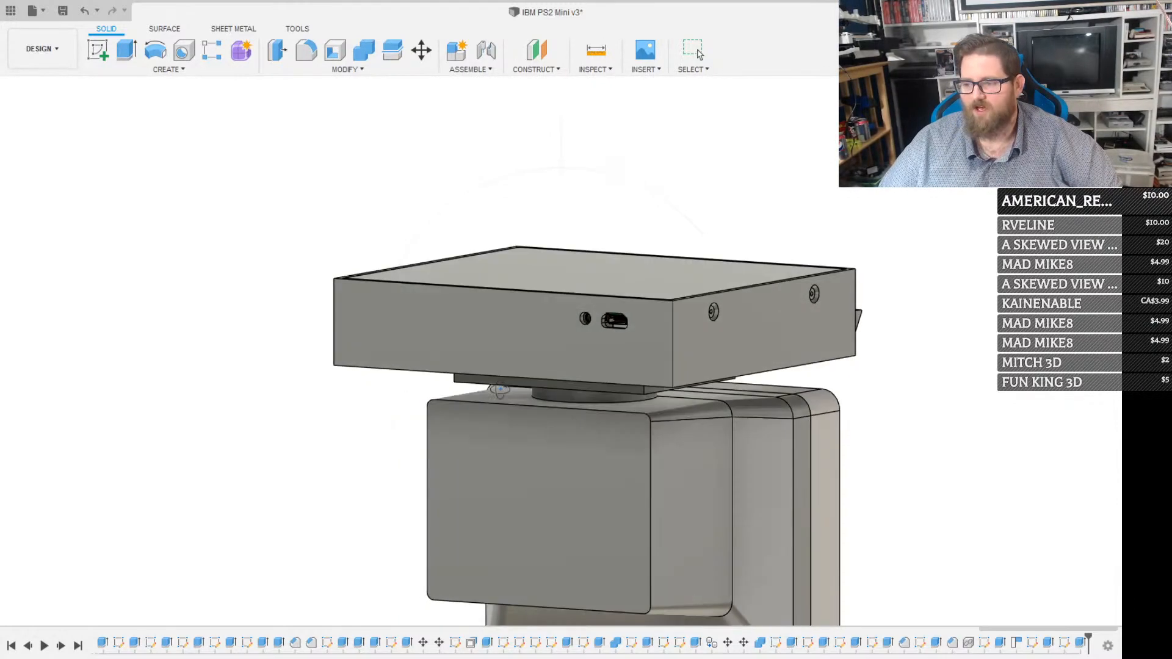